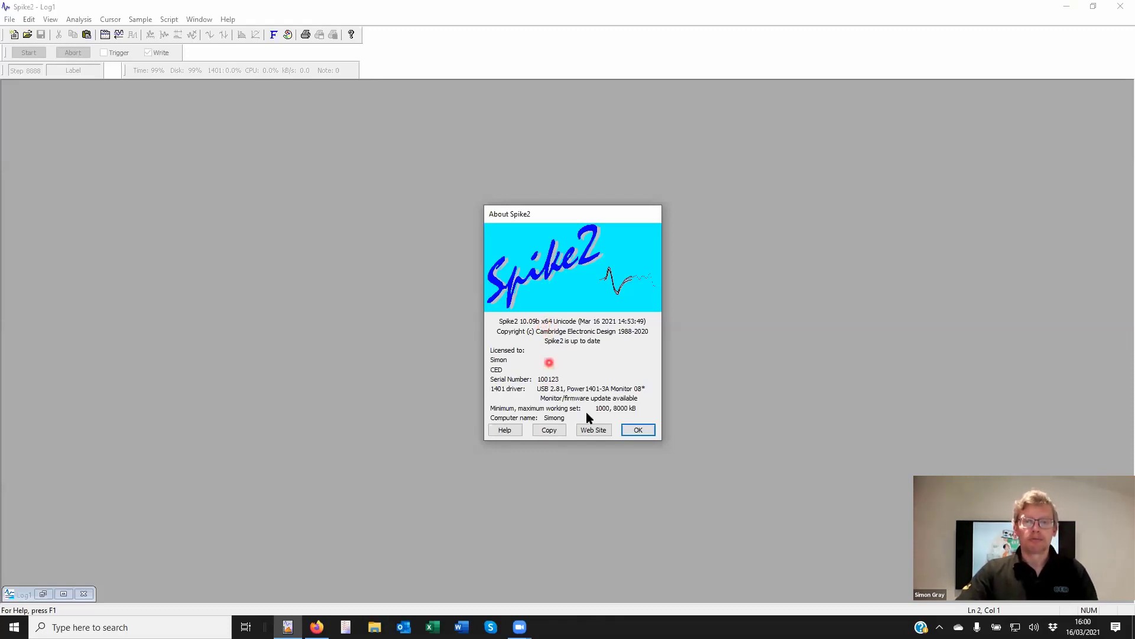
Close the About window and open the sequencer settings of the sampling configuration
left_click(626, 432)
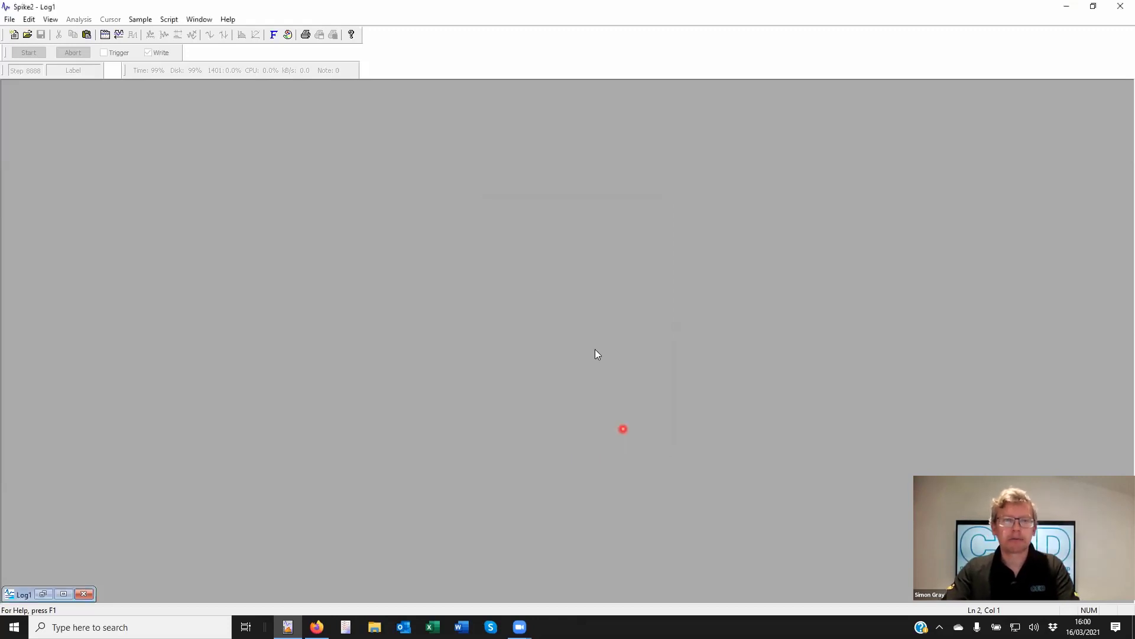
left_click(151, 24)
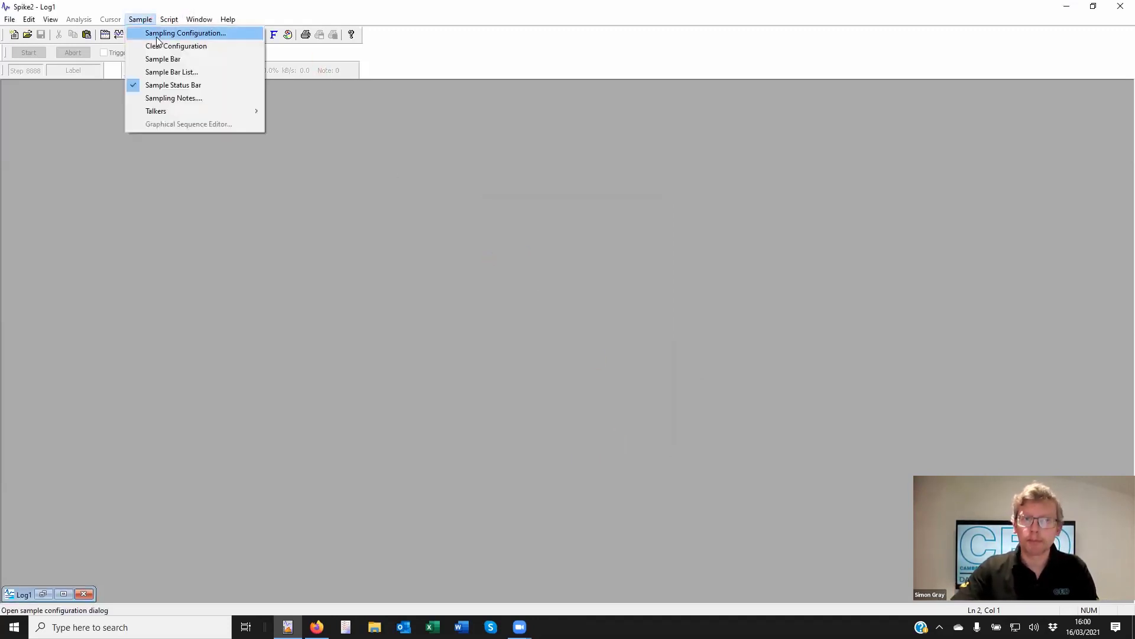
left_click(158, 37)
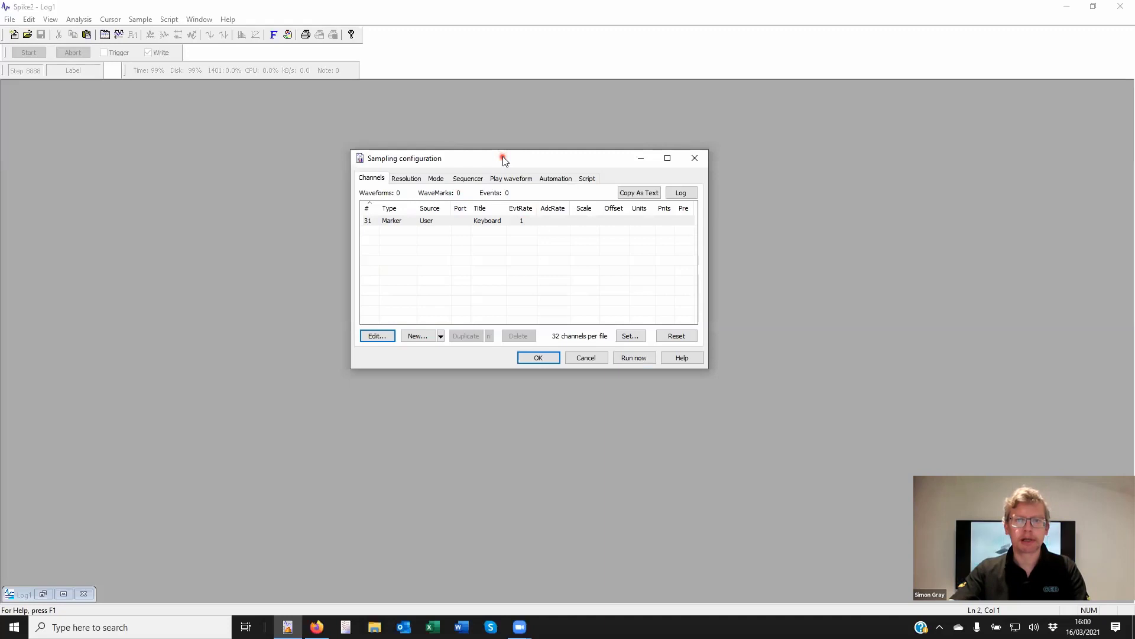
left_click_drag(503, 160, 508, 197)
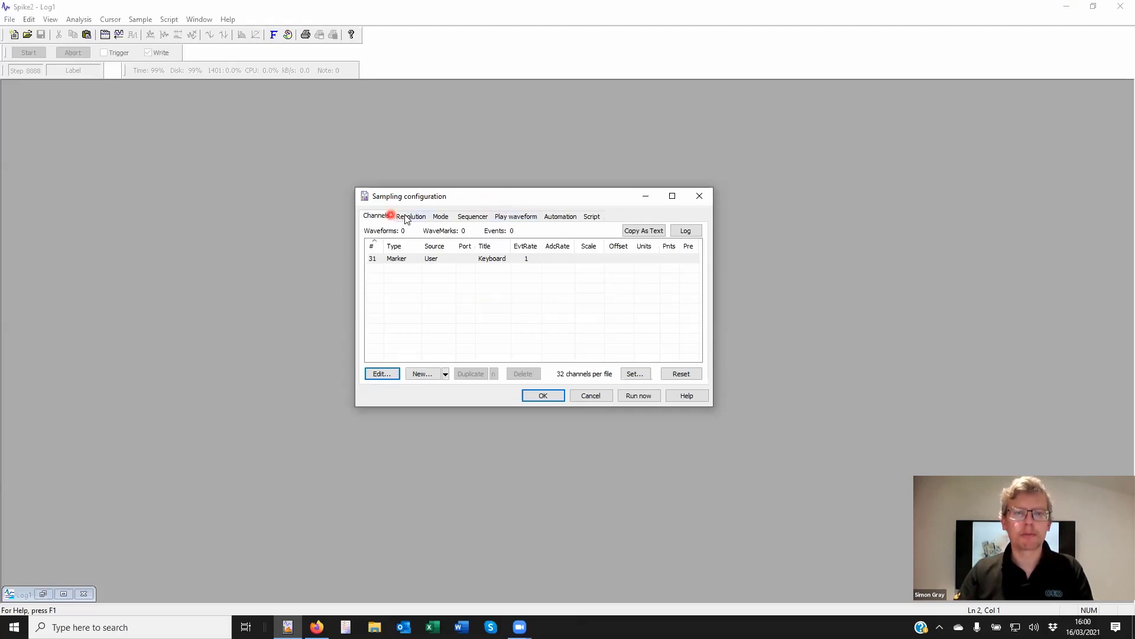
left_click(480, 217)
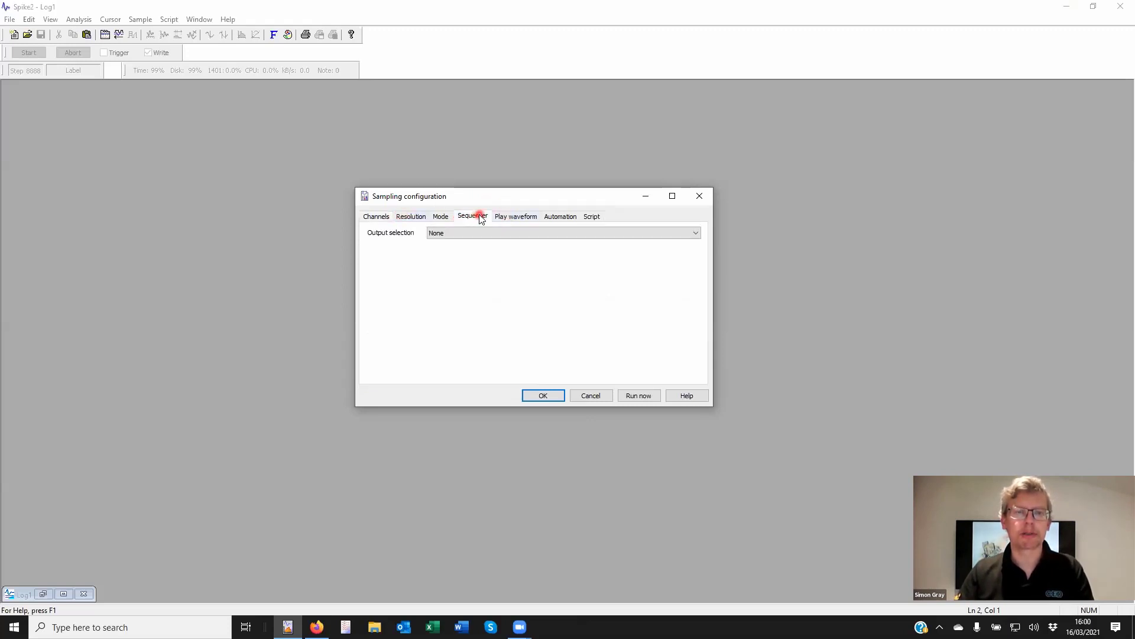
Select the recent Belen text sequence as the sequencer output and look through its instructions
left_click(537, 233)
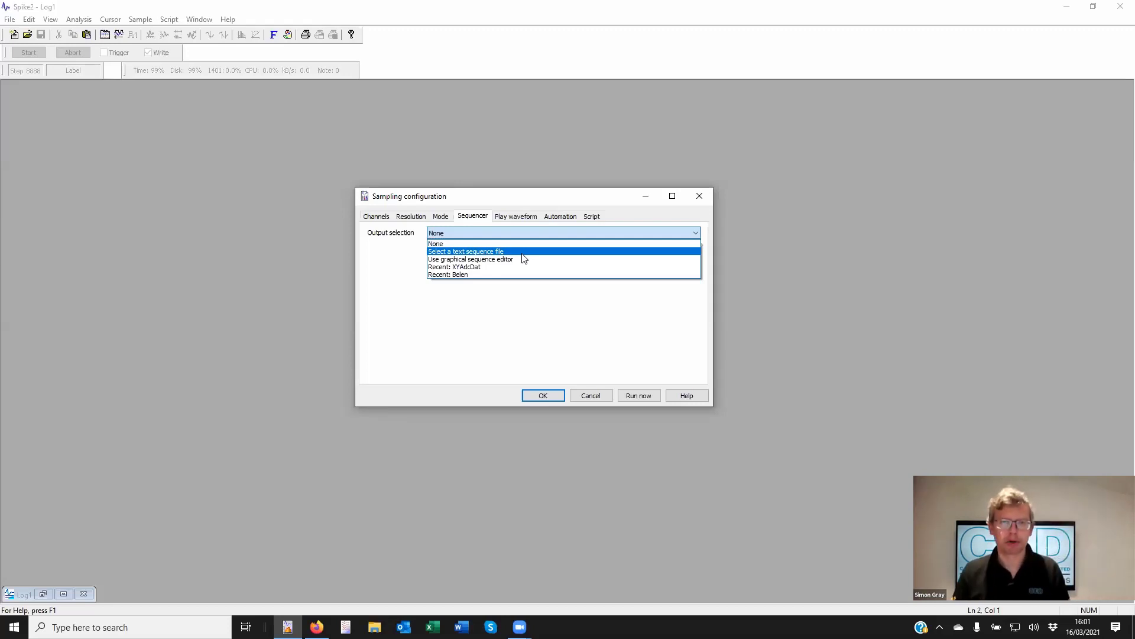
left_click(470, 274)
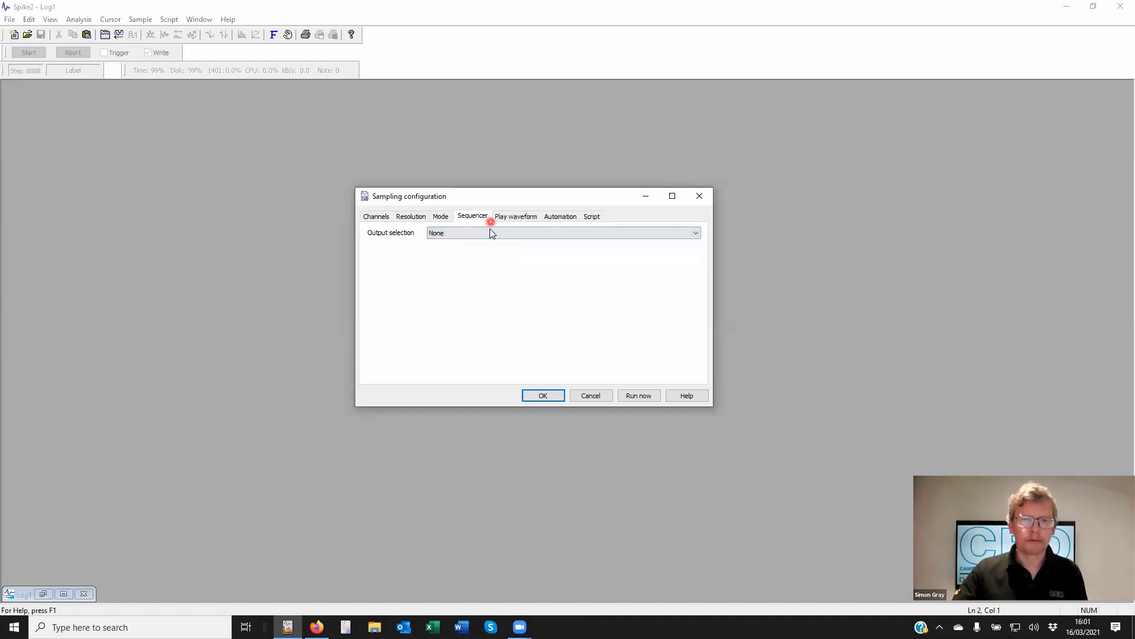
left_click(490, 233)
left_click(463, 275)
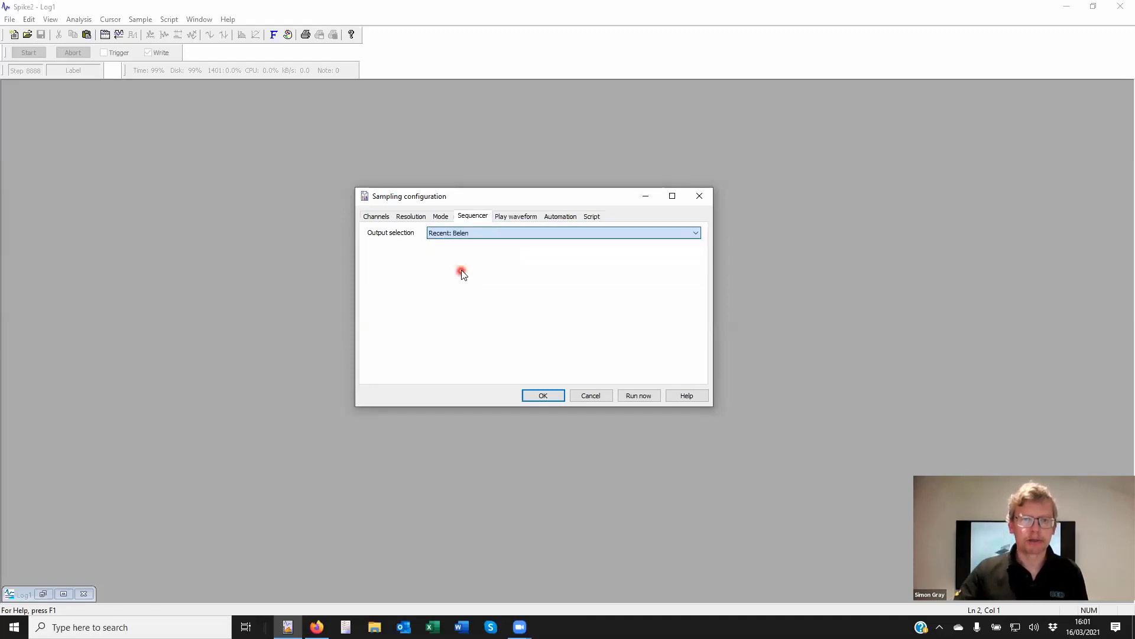
left_click_drag(698, 286, 745, 319)
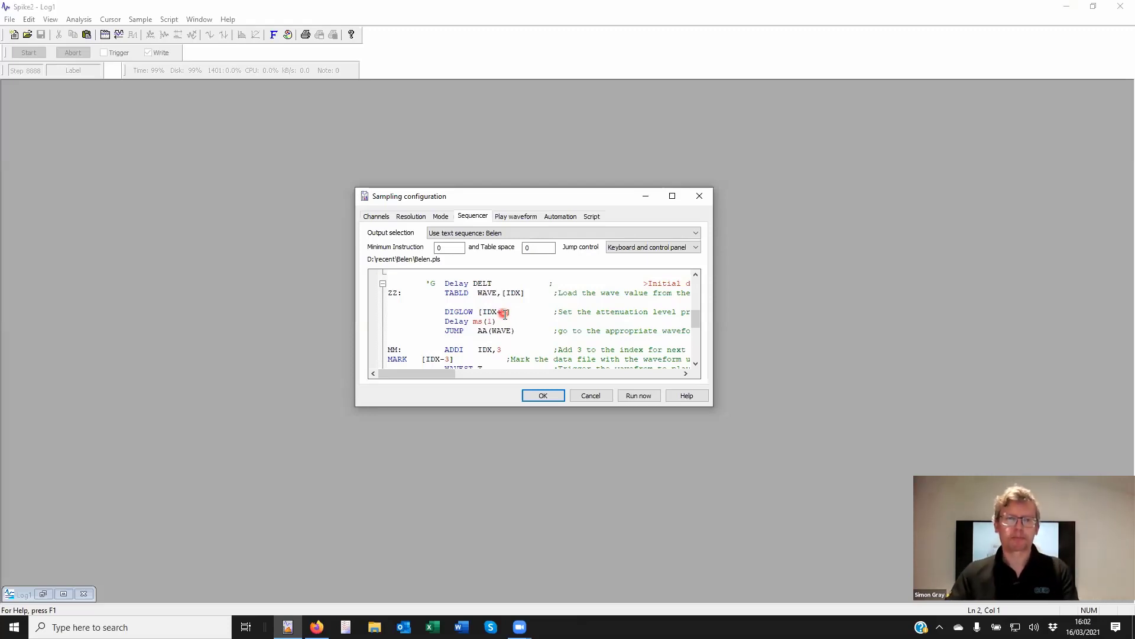
Set the sequencer output selection to use the graphical sequence editor
left_click(498, 233)
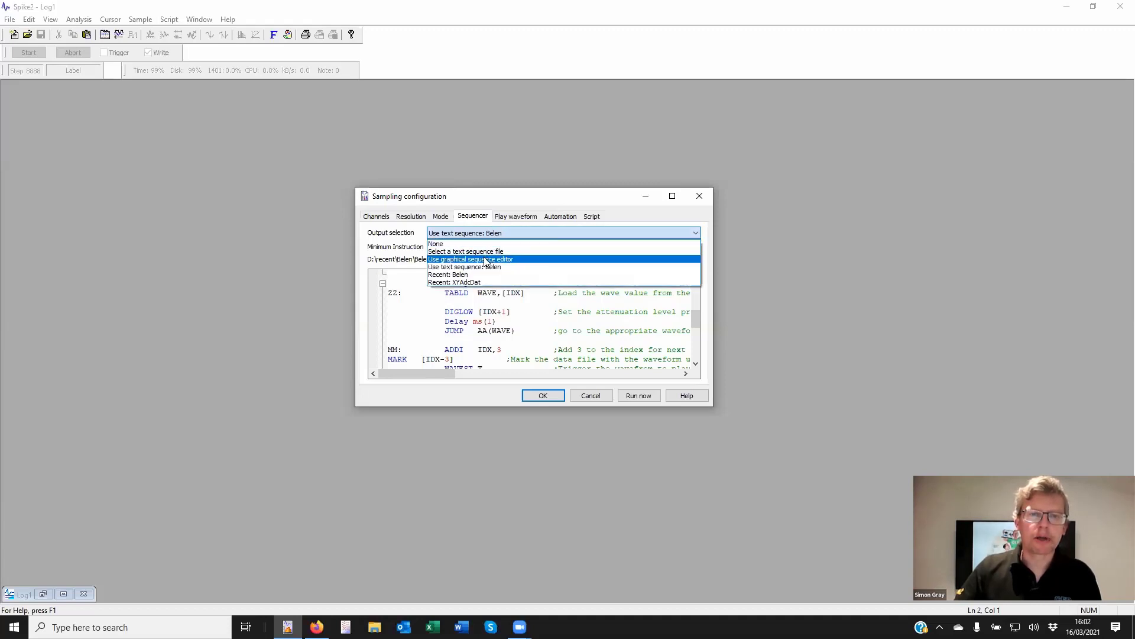
left_click(487, 261)
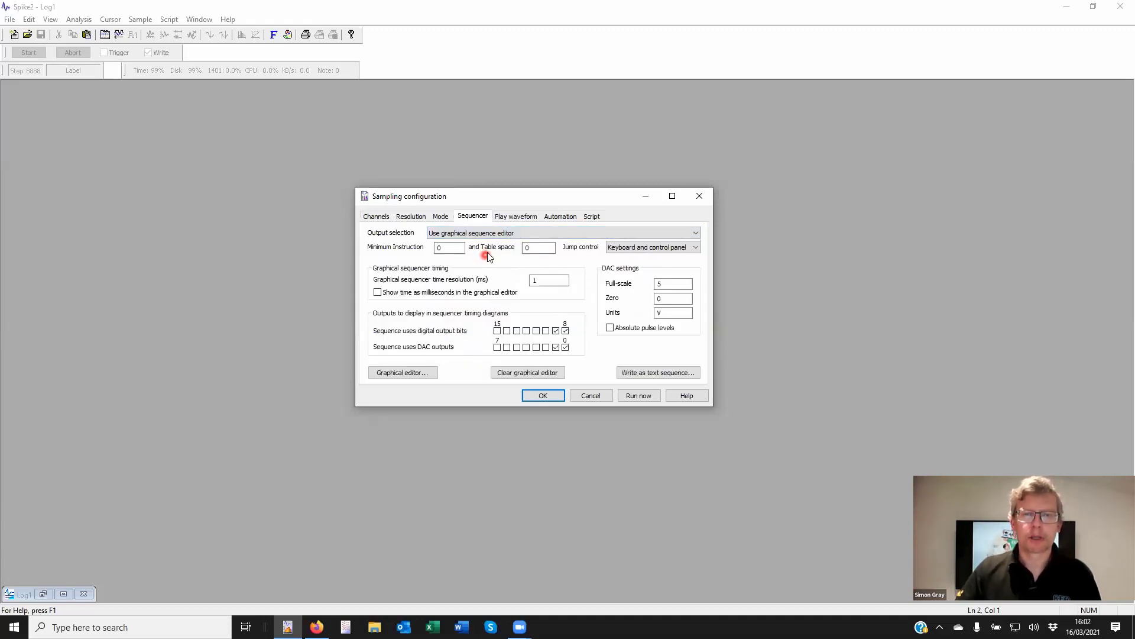
left_click(626, 371)
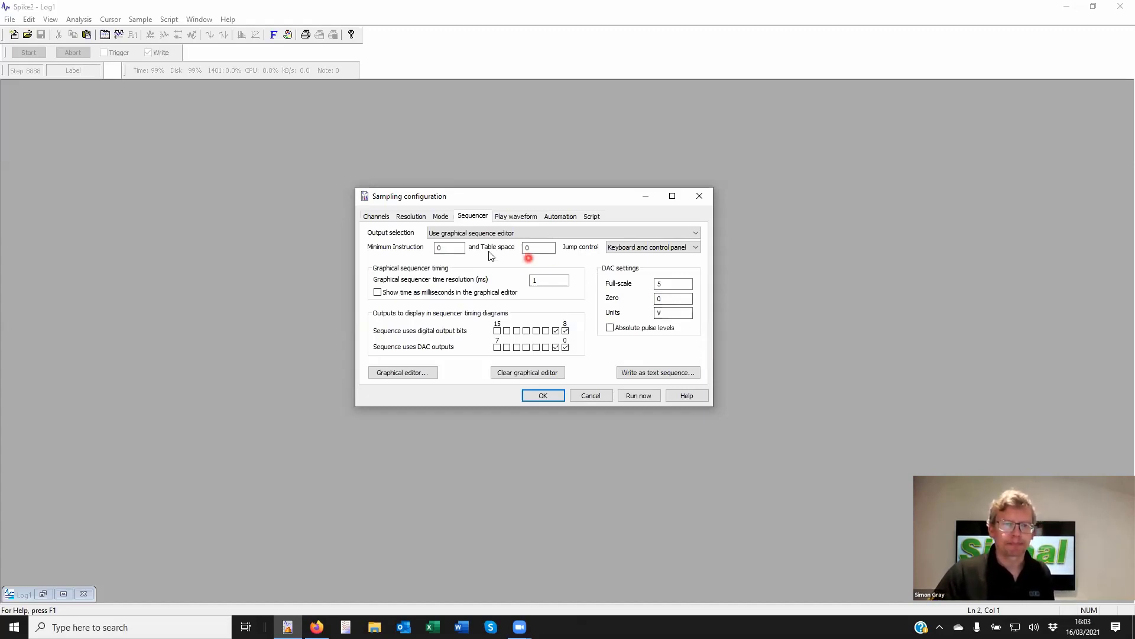
Set the sequencer's minimum instruction space to 1000
left_click(461, 248)
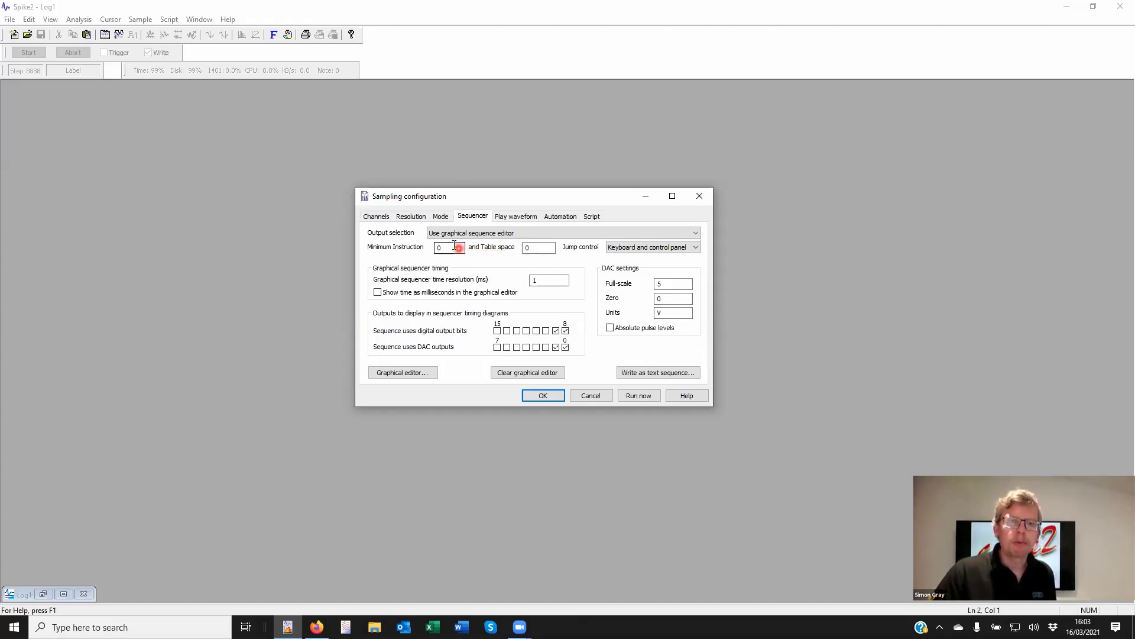
left_click(440, 237)
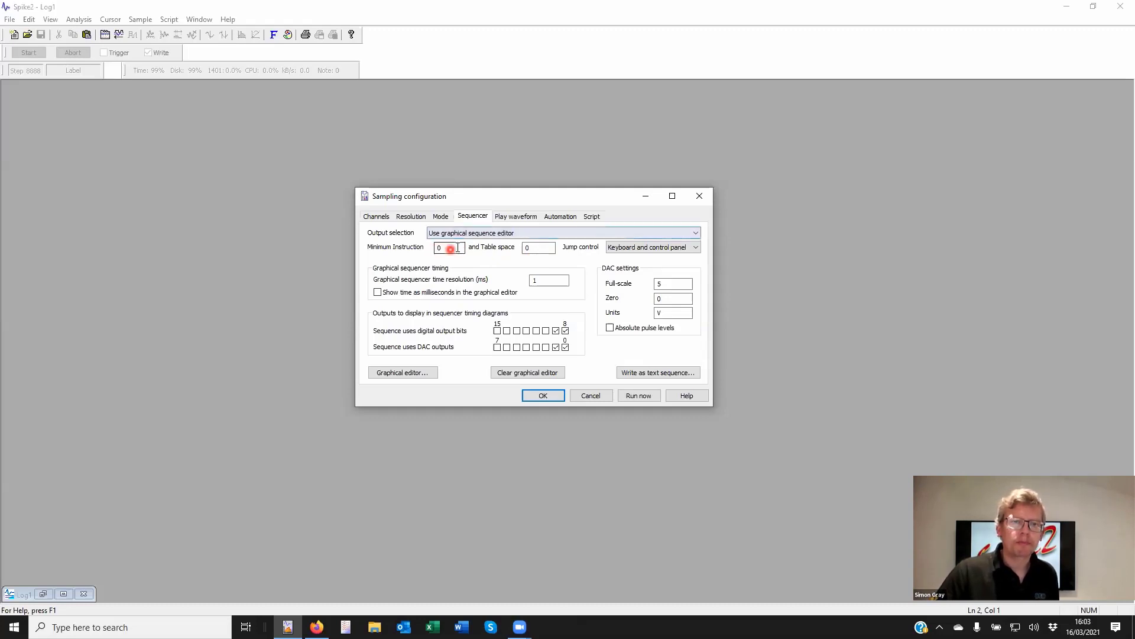
left_click(462, 247)
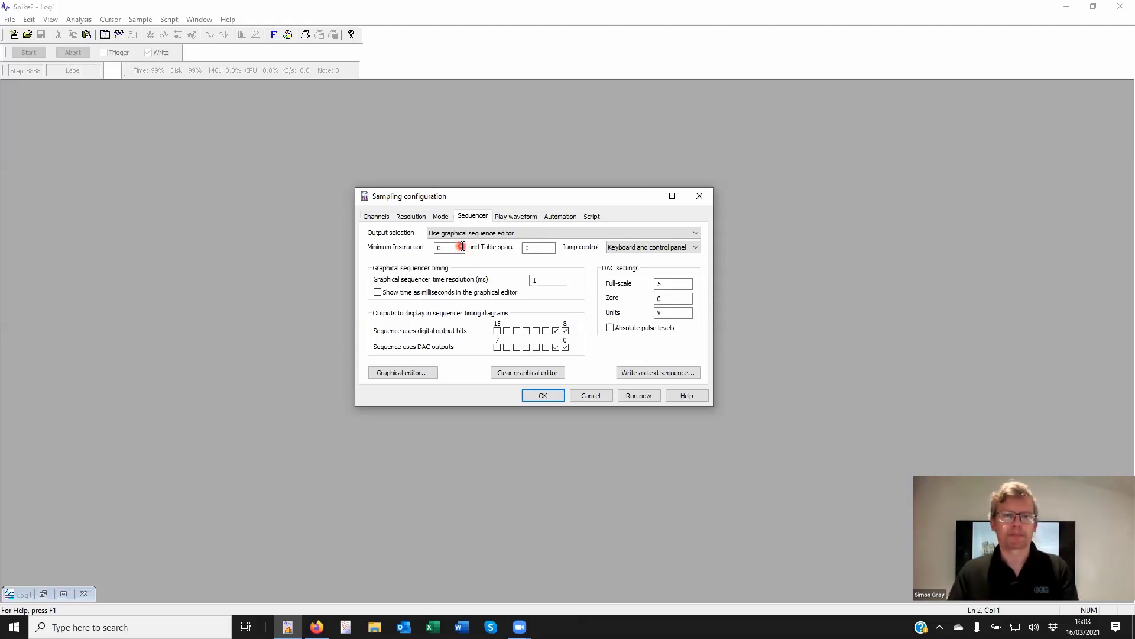
double_click(461, 247)
type("1")
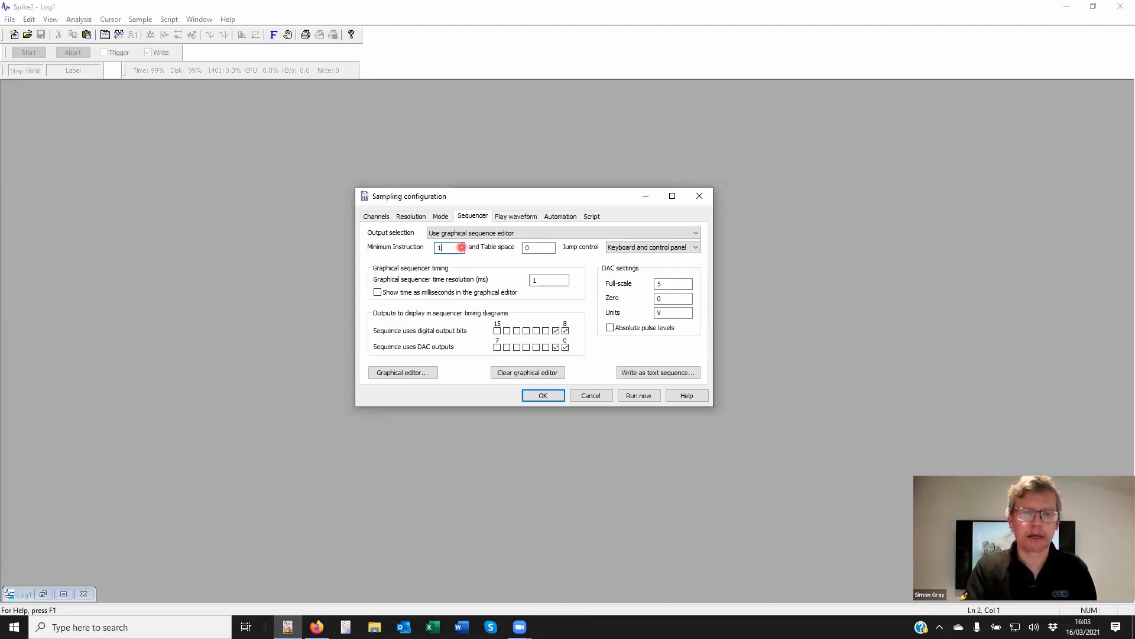
type("000")
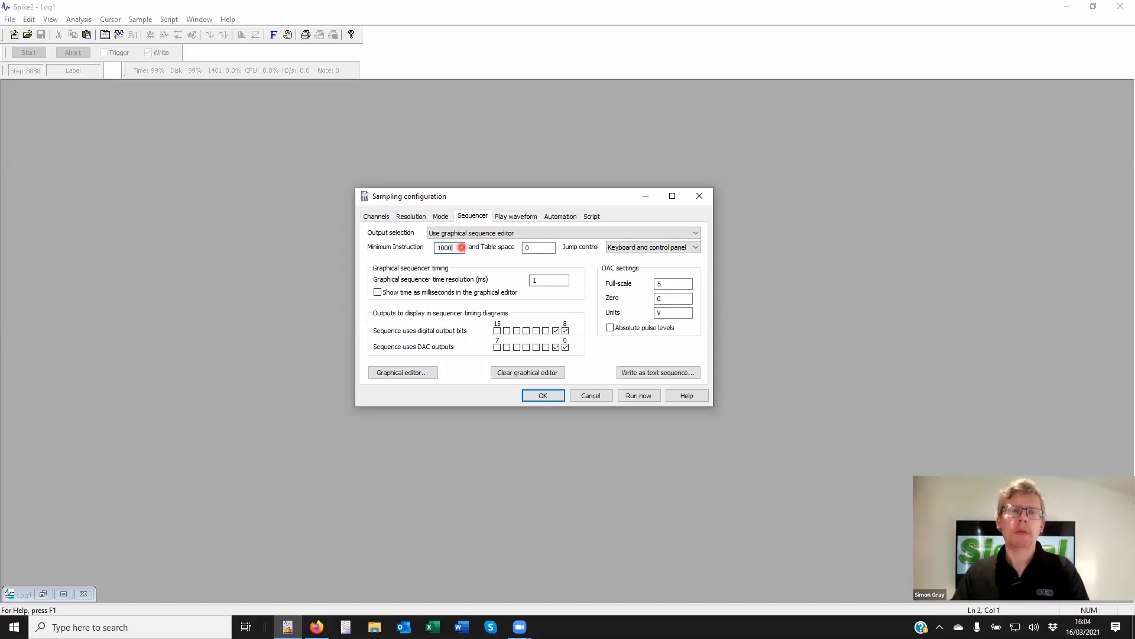
left_click(535, 247)
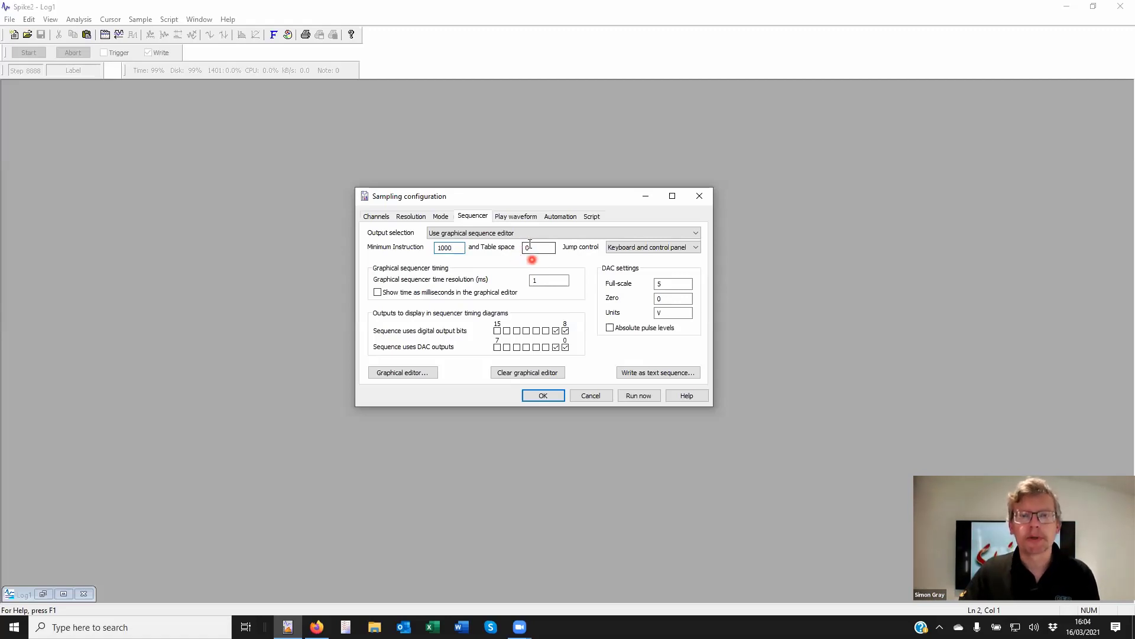
left_click(538, 246)
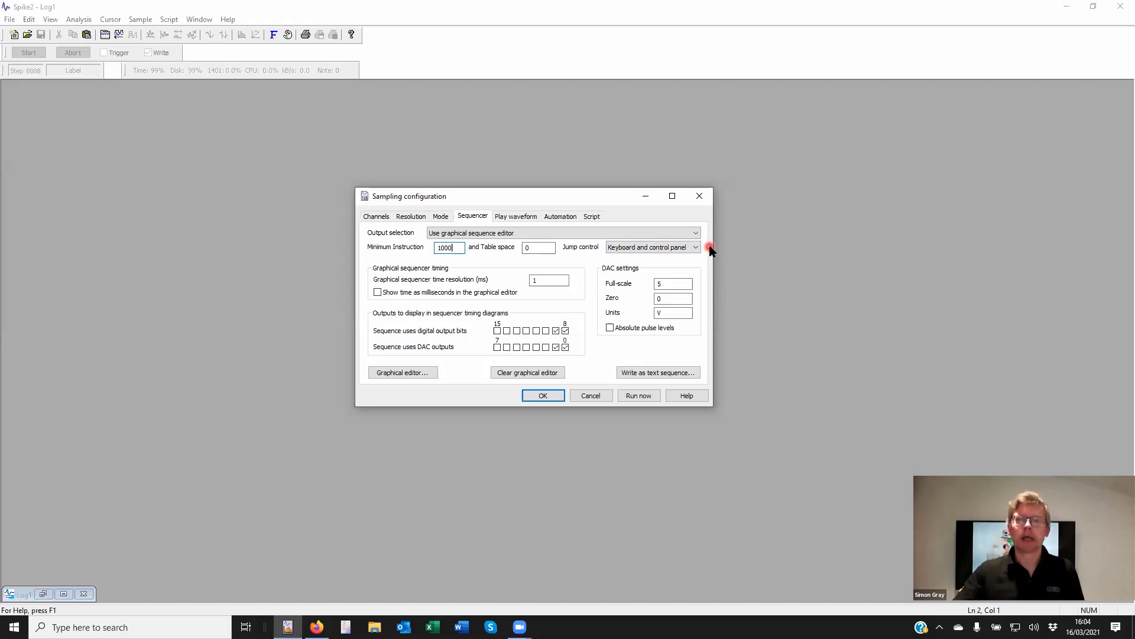
Review the available jump control options for the sequencer without changing the selection
left_click(667, 247)
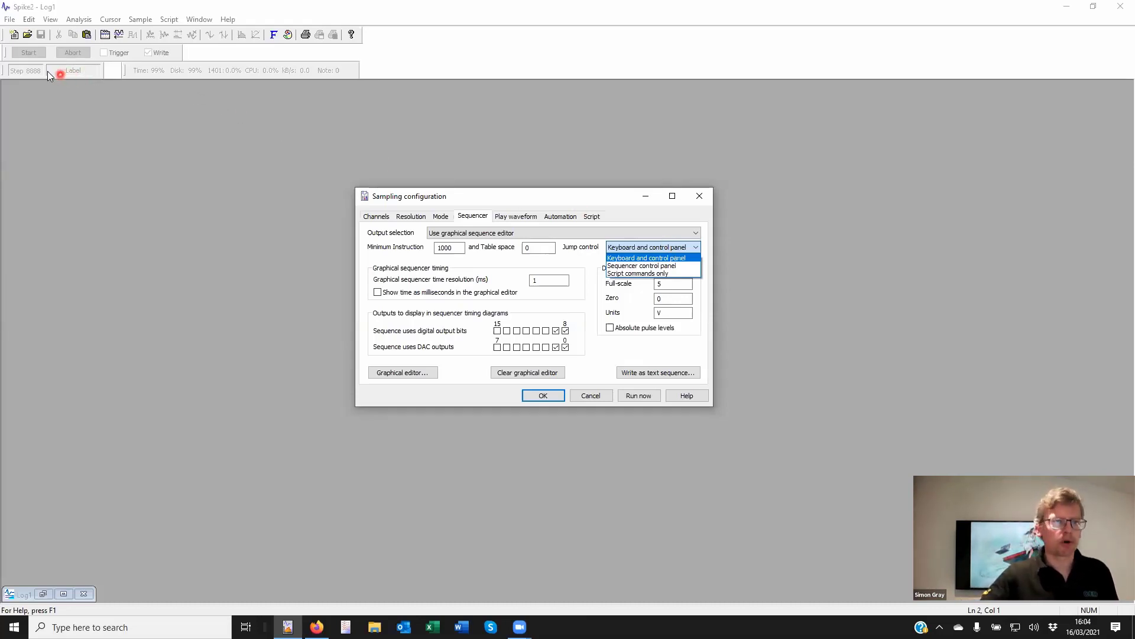
left_click(32, 105)
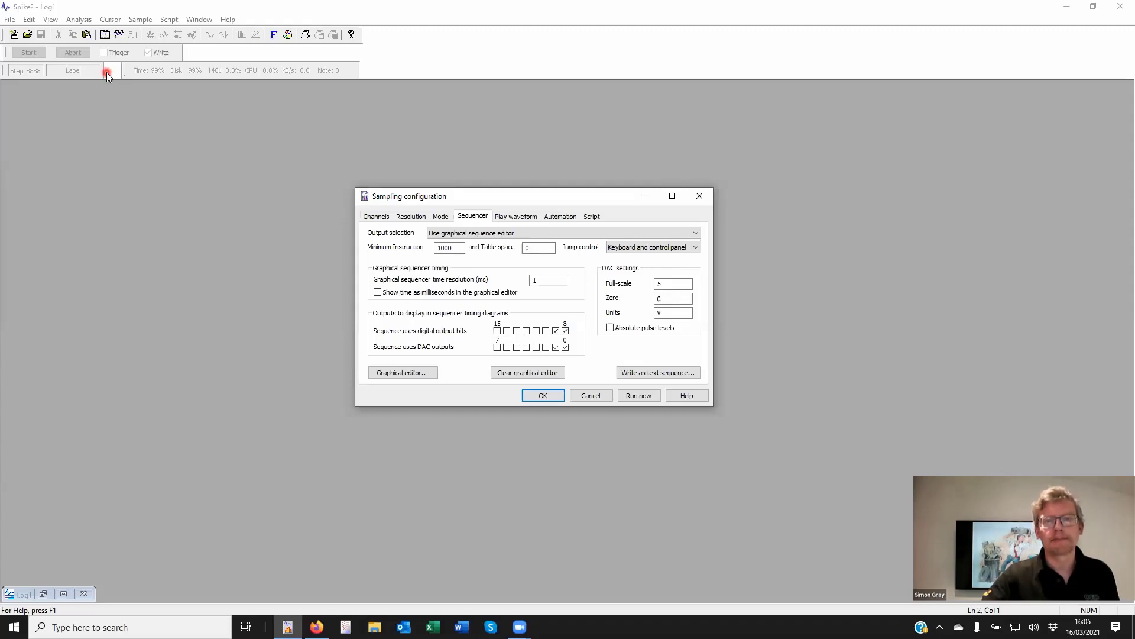
left_click(687, 247)
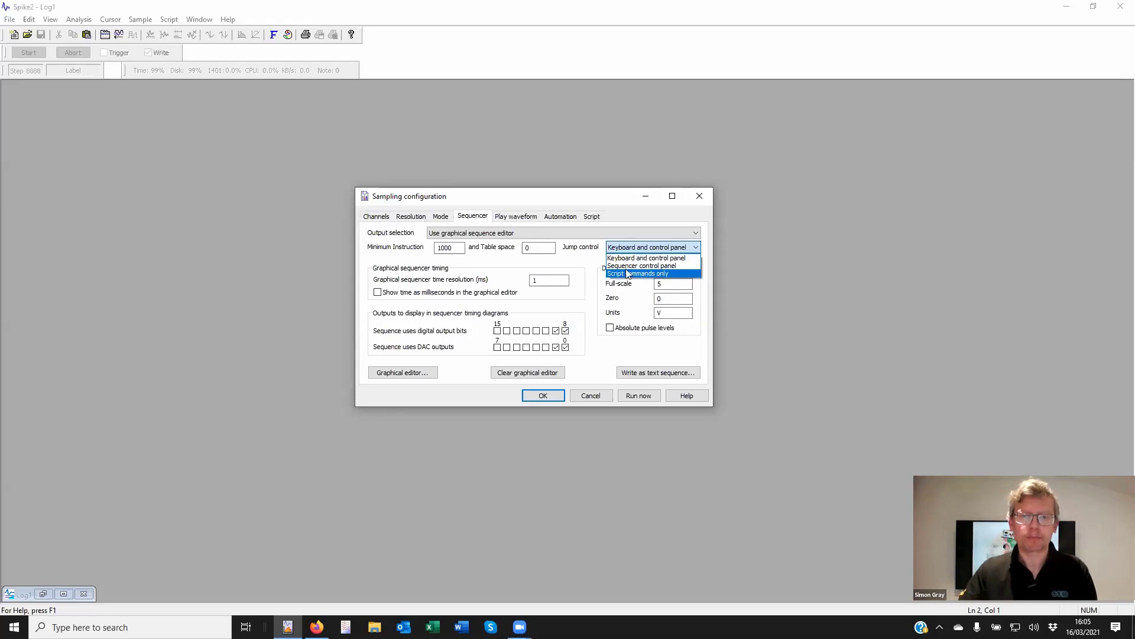
left_click(534, 300)
Try a 0.01 ms graphical sequencer time resolution and the millisecond display option, restoring the resolution to 1 ms and the option to off
double_click(544, 279)
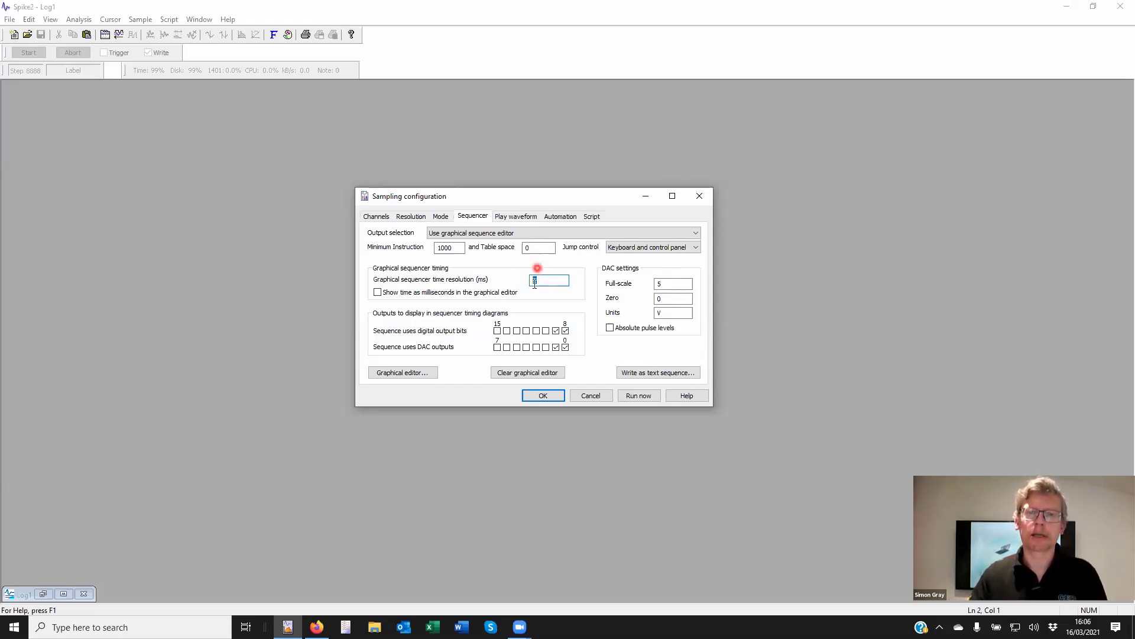
key("BackSpace")
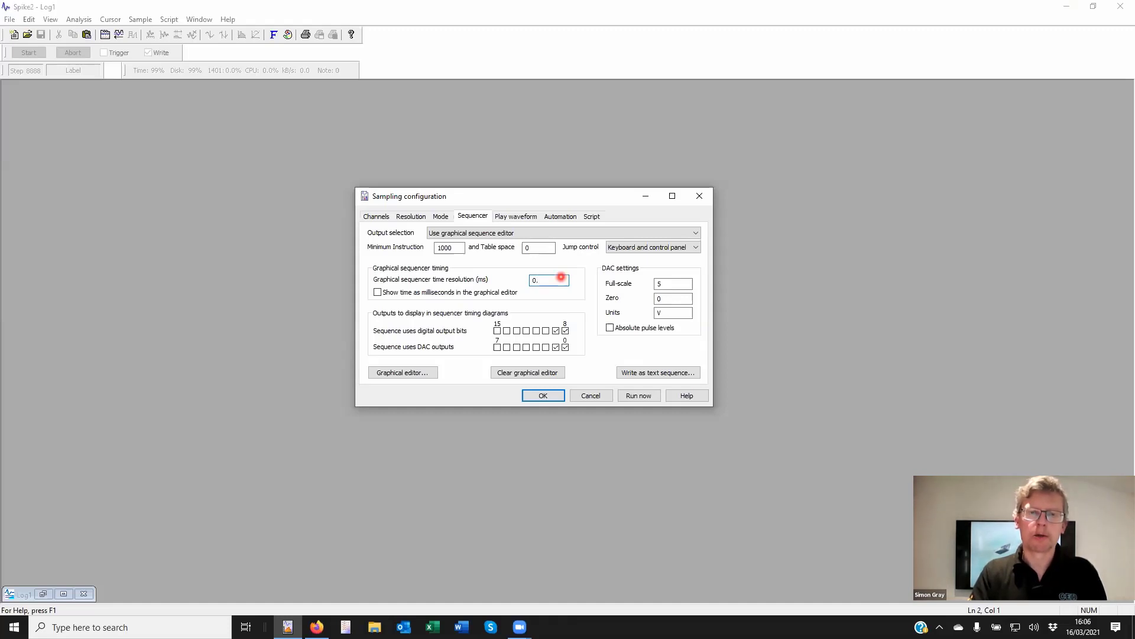
type("0.01")
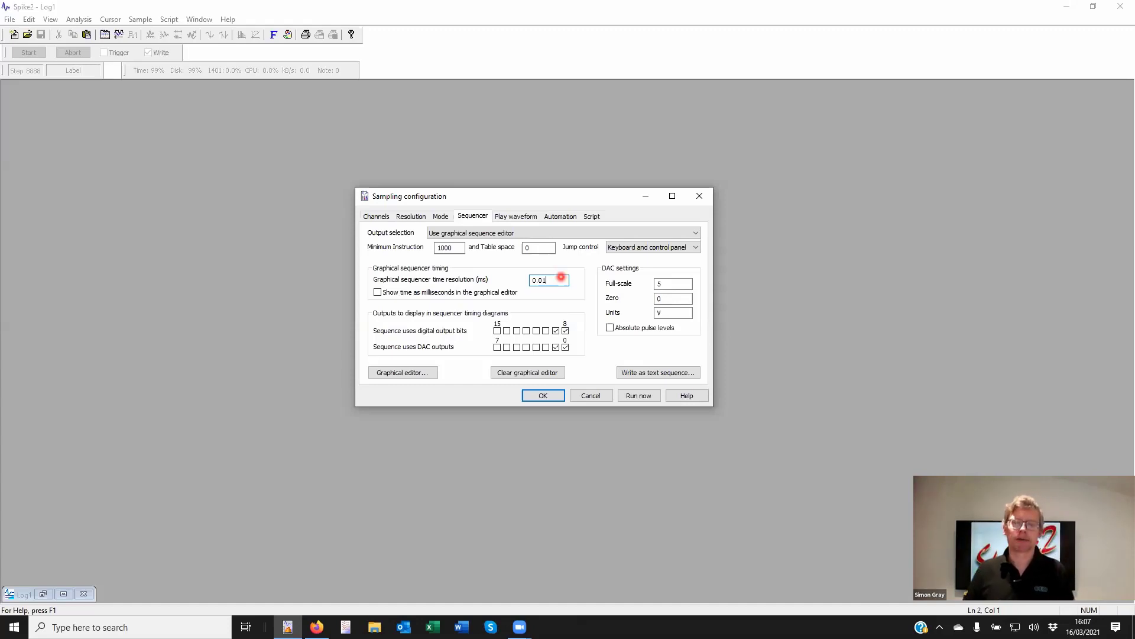
key("BackSpace")
key("BackSpace")
key("BackSpace")
key("BackSpace")
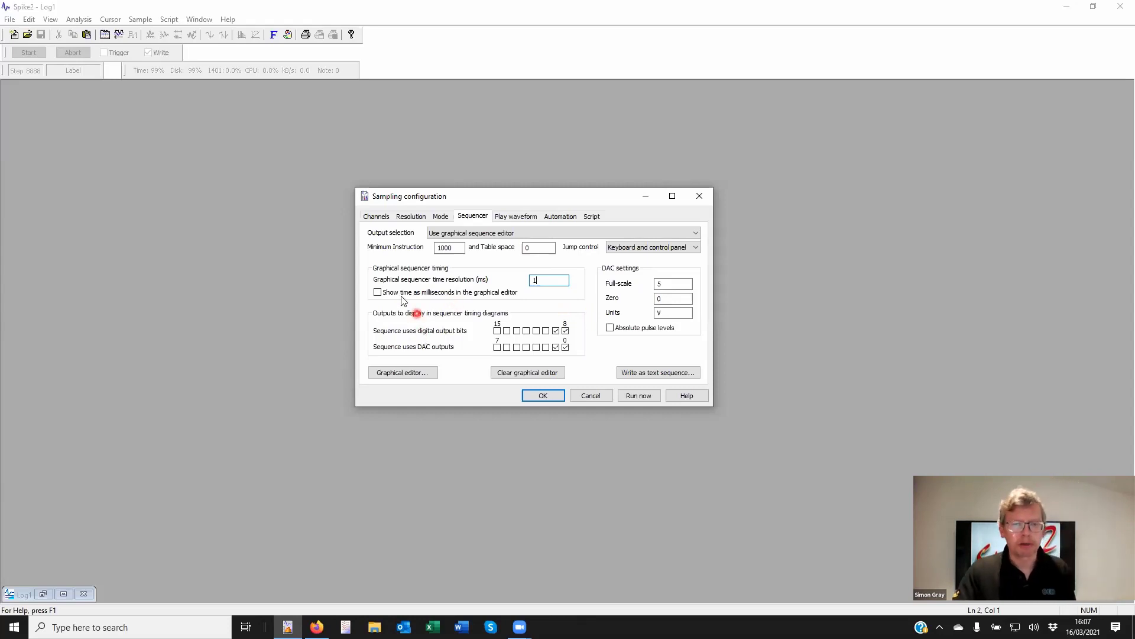
left_click(377, 292)
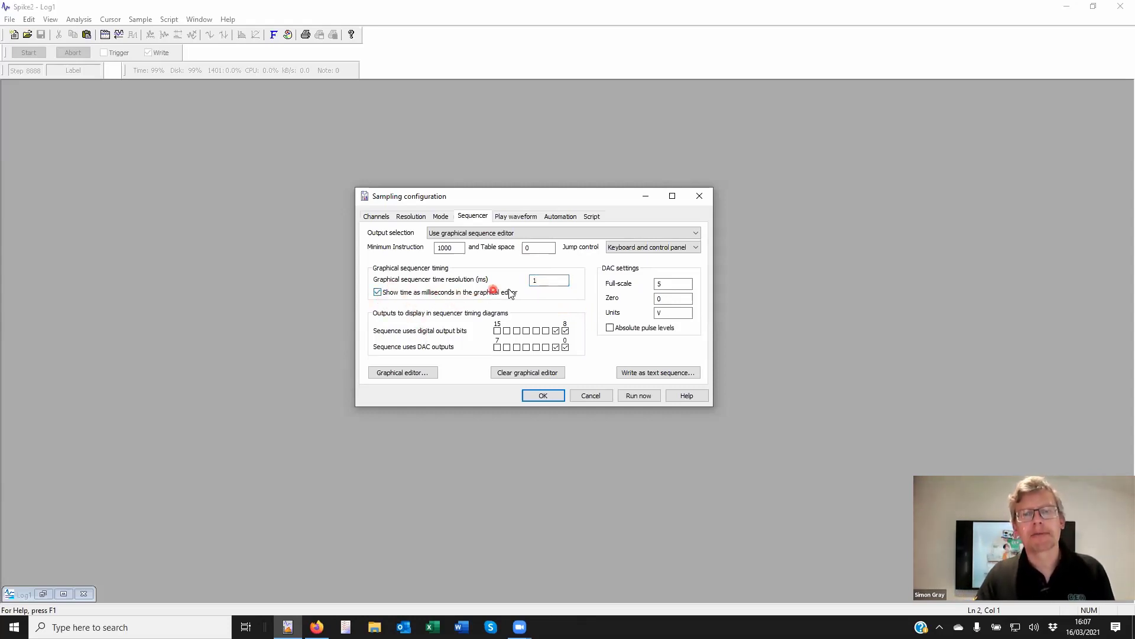
left_click(378, 292)
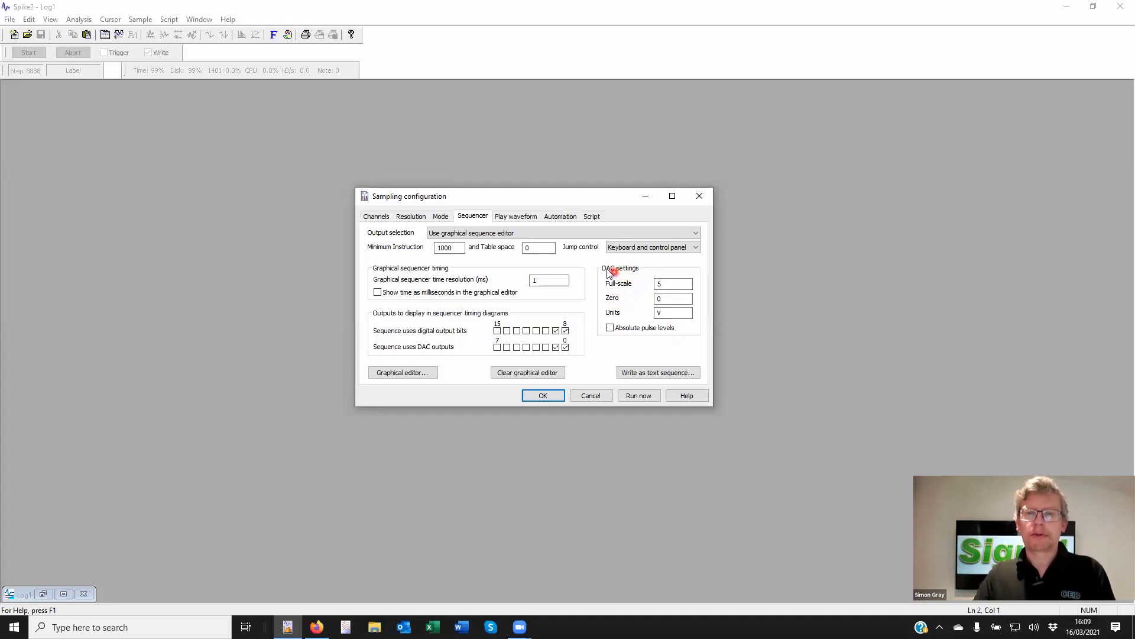
Try a DAC full-scale value of 78 and set it back to 5
left_click(677, 283)
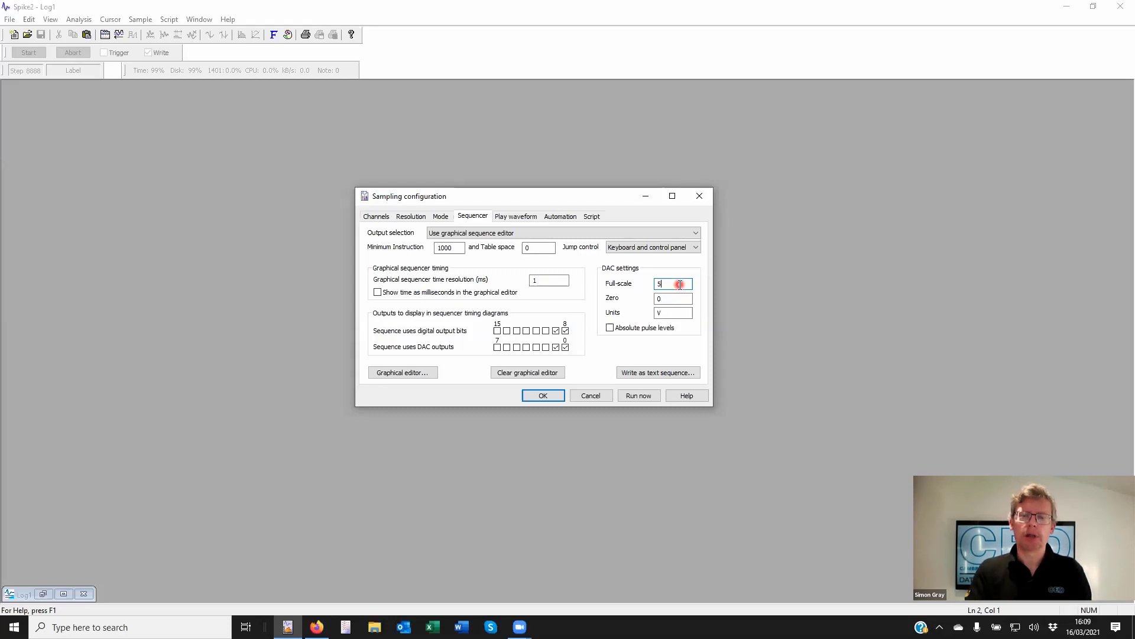
key("BackSpace")
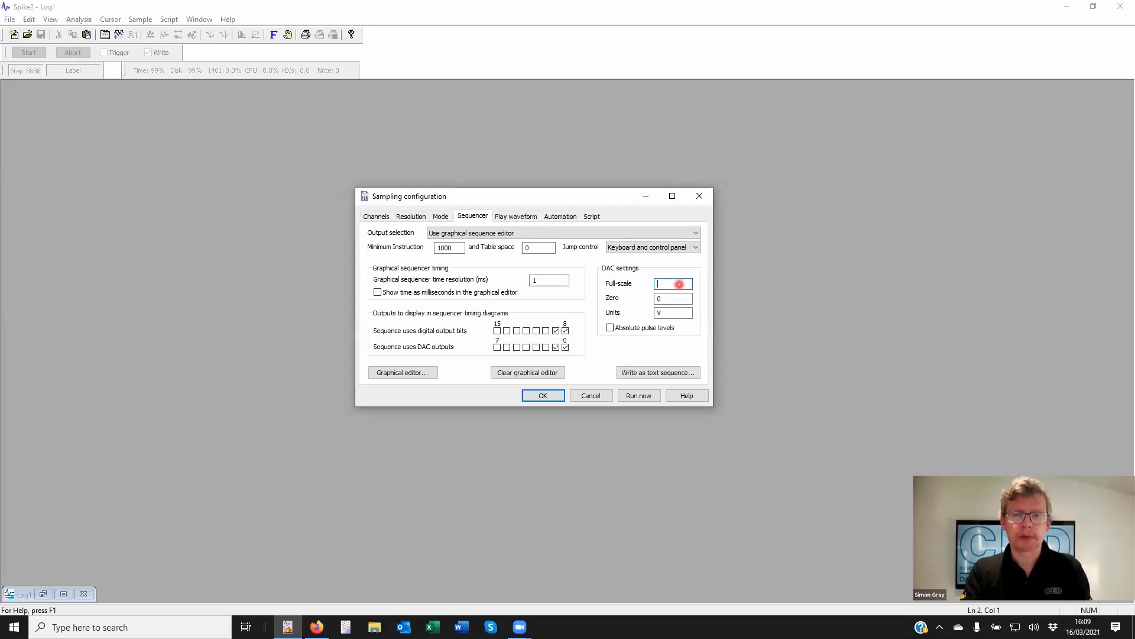
type("78")
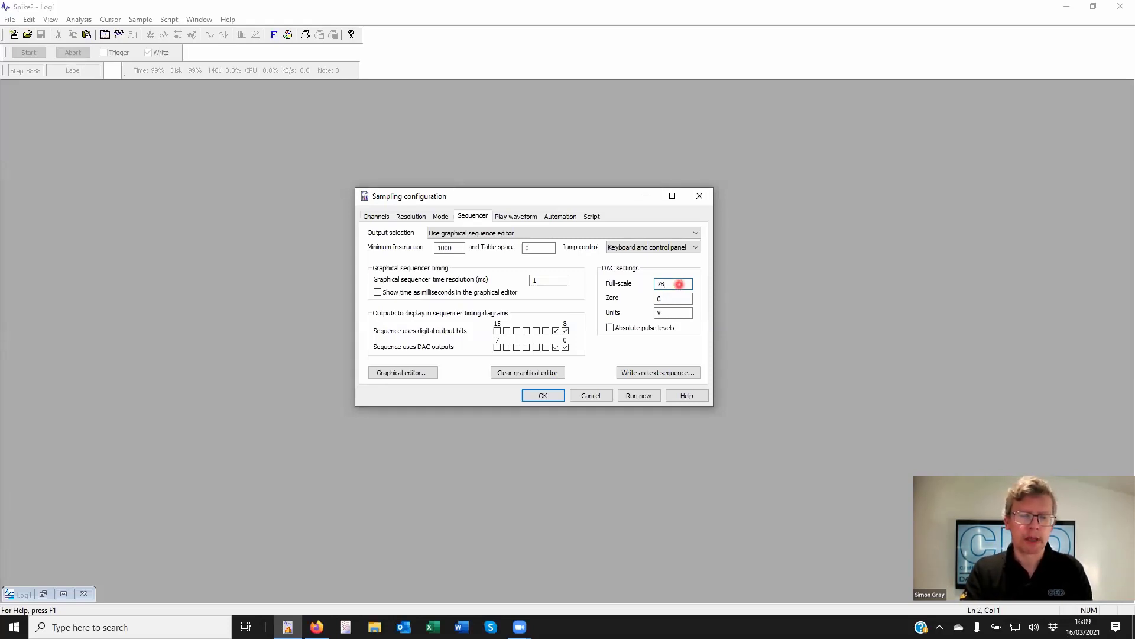
type("mV")
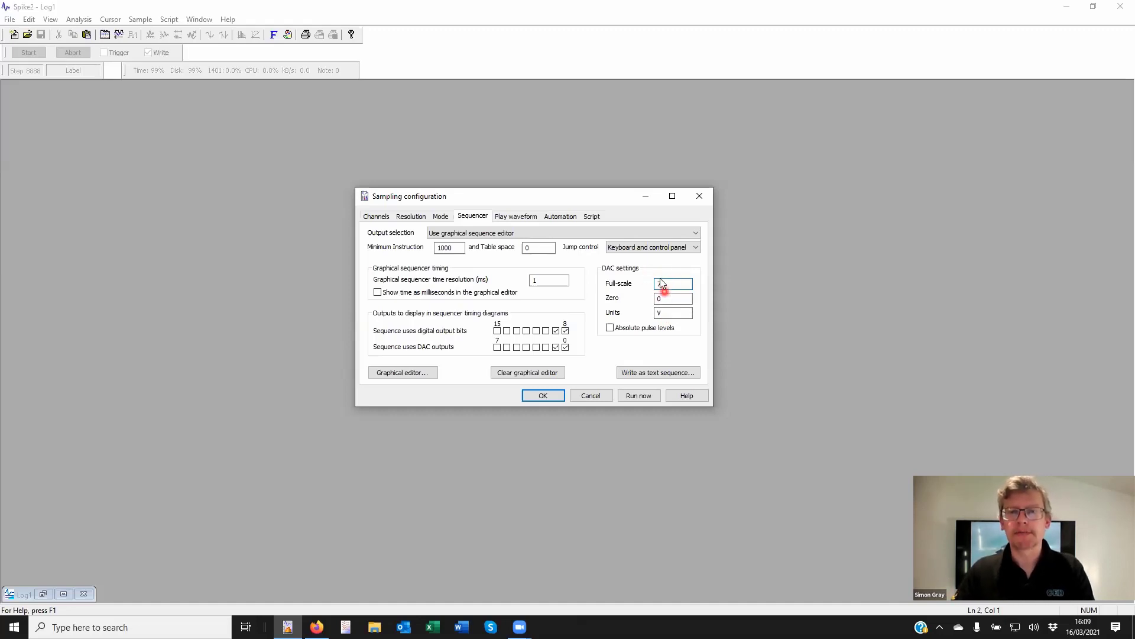
double_click(661, 284)
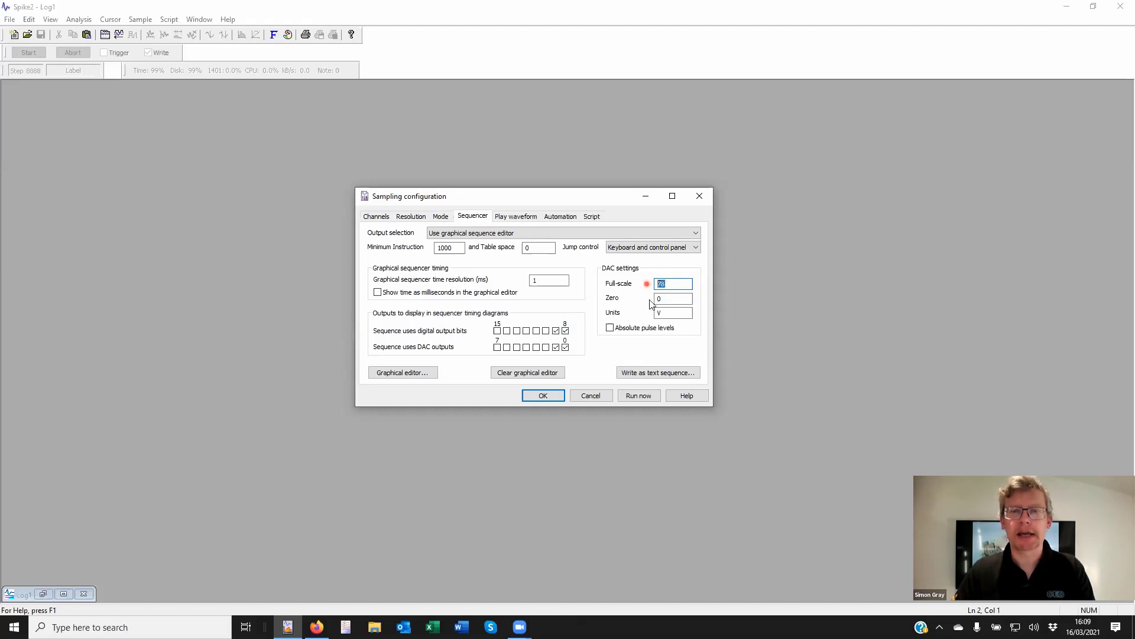
type("V")
left_click(668, 299)
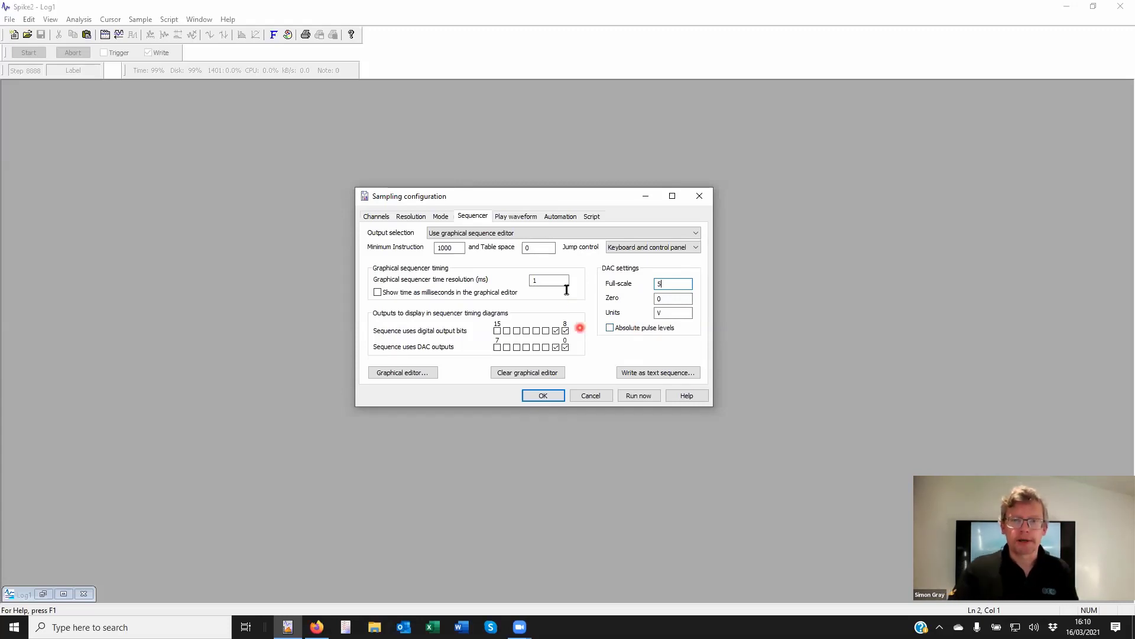
Open the graphical sequence editor from the sequencer settings
left_click(402, 373)
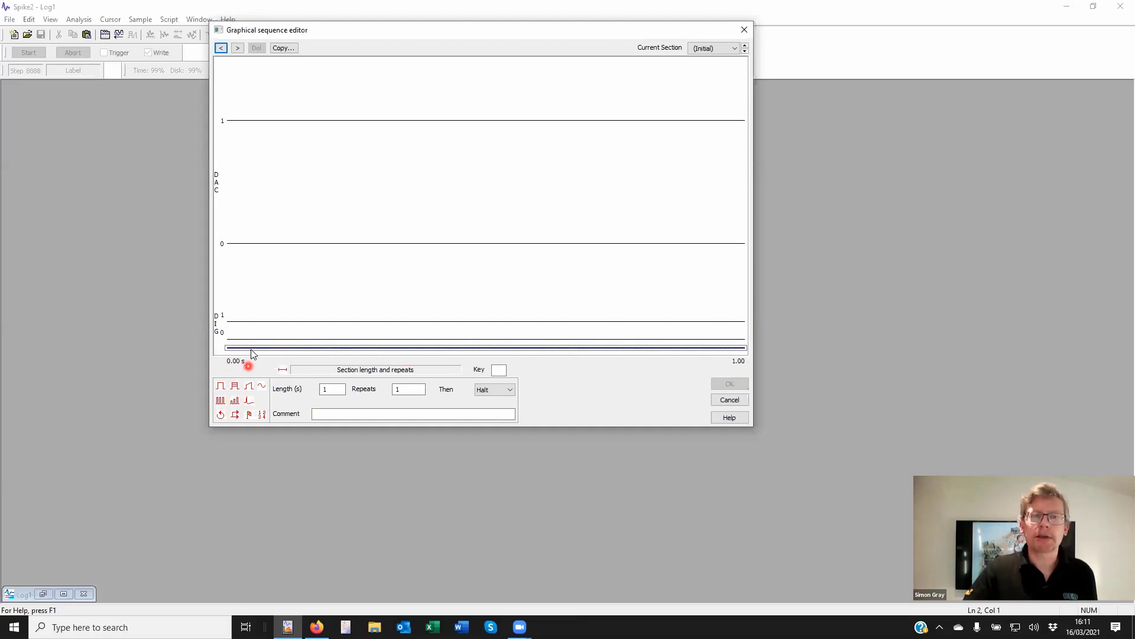
left_click(705, 48)
left_click(680, 33)
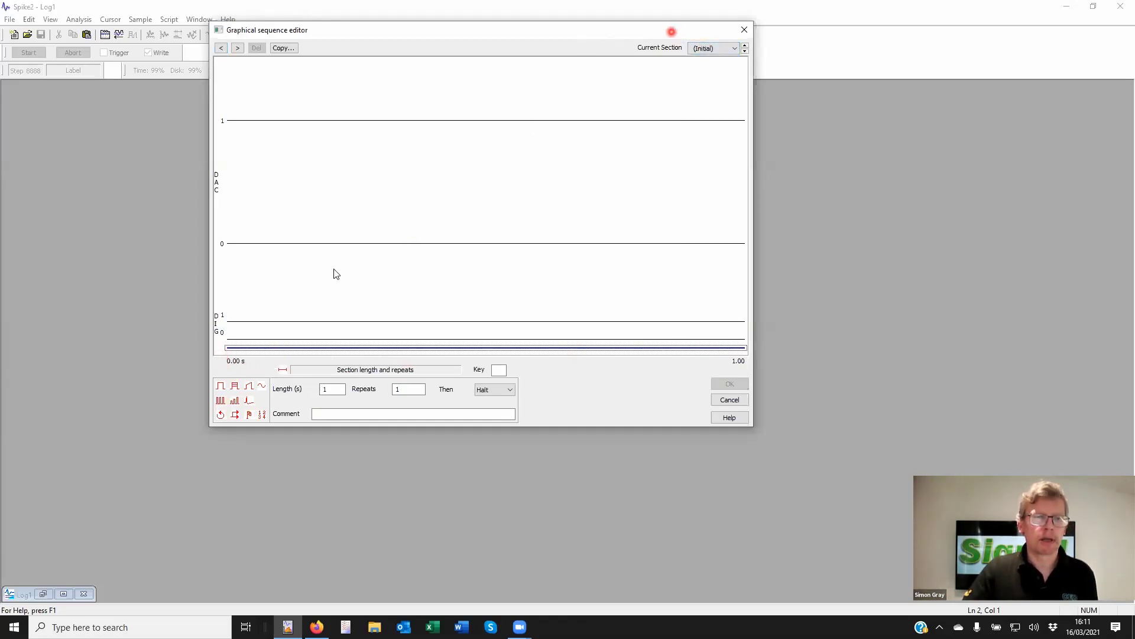
left_click(232, 362)
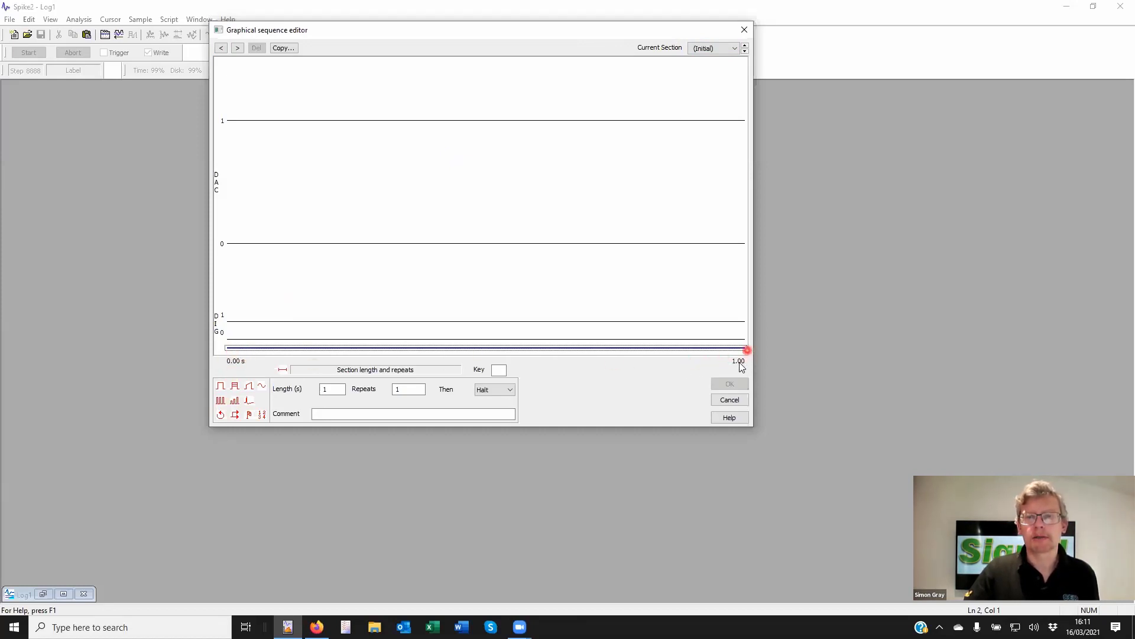
Close the graphical sequence editor and the sampling configuration, and bring up the application colours in the colour settings
left_click(737, 402)
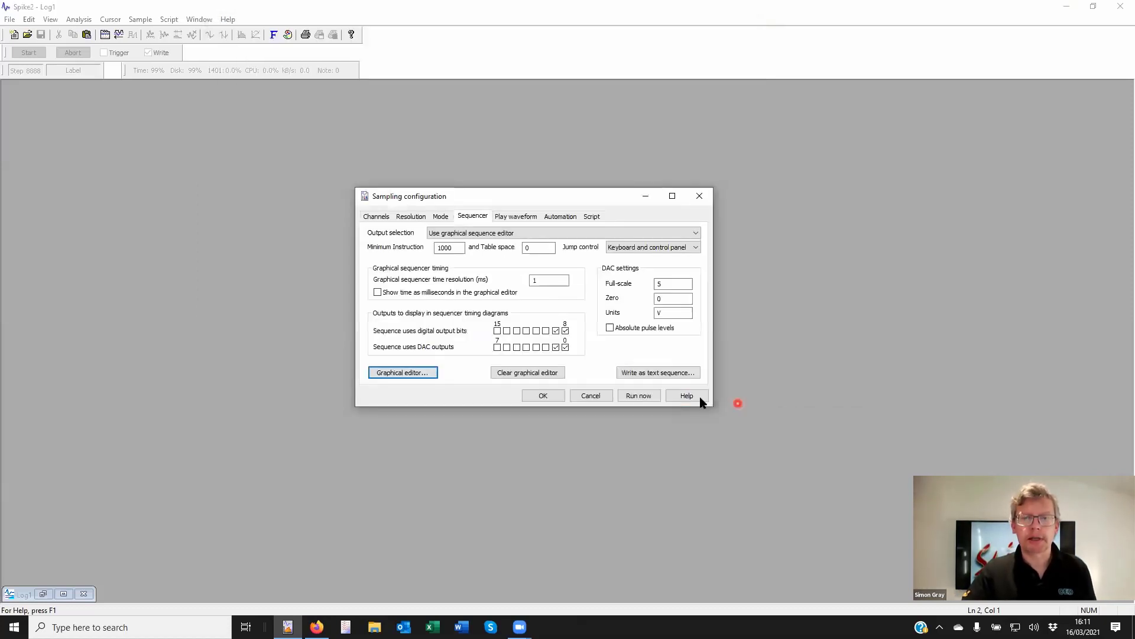
left_click(534, 393)
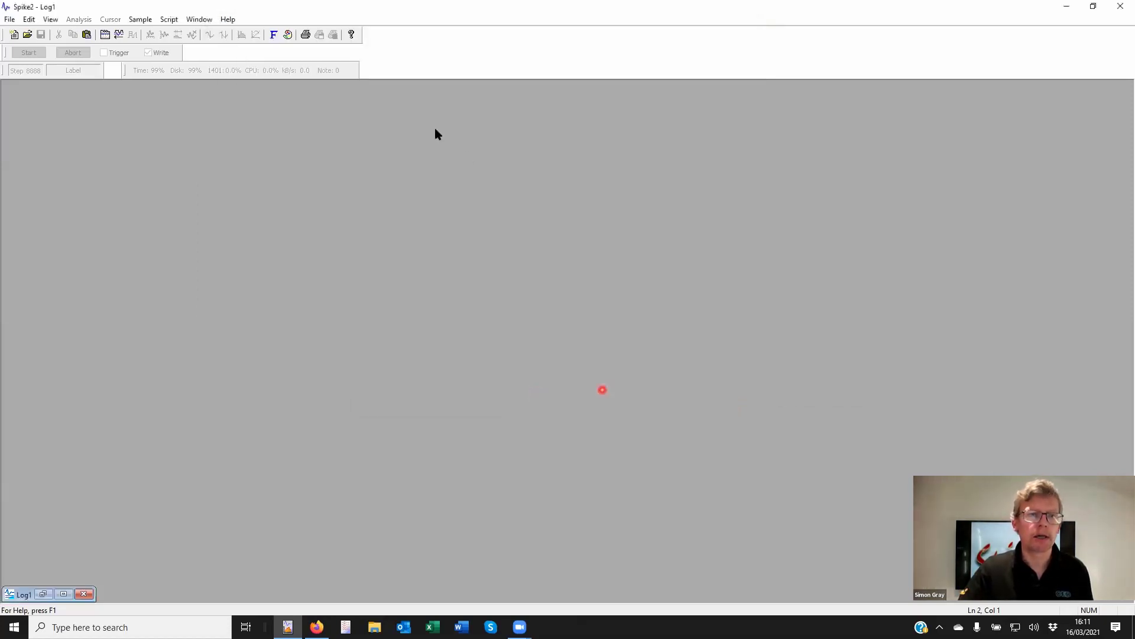
left_click(288, 35)
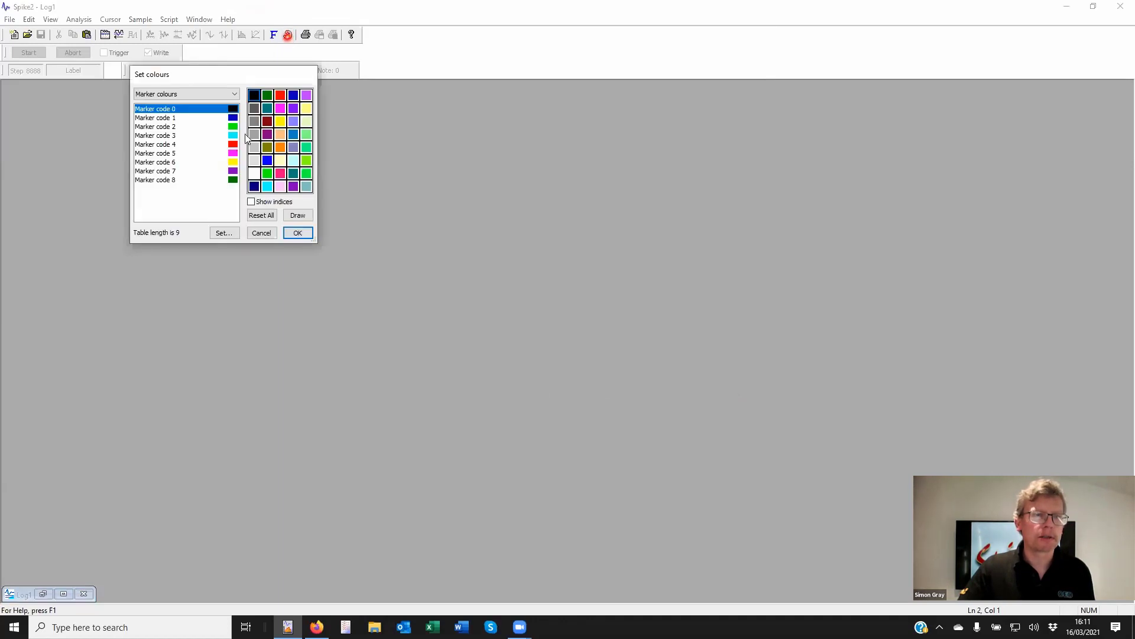
left_click(193, 95)
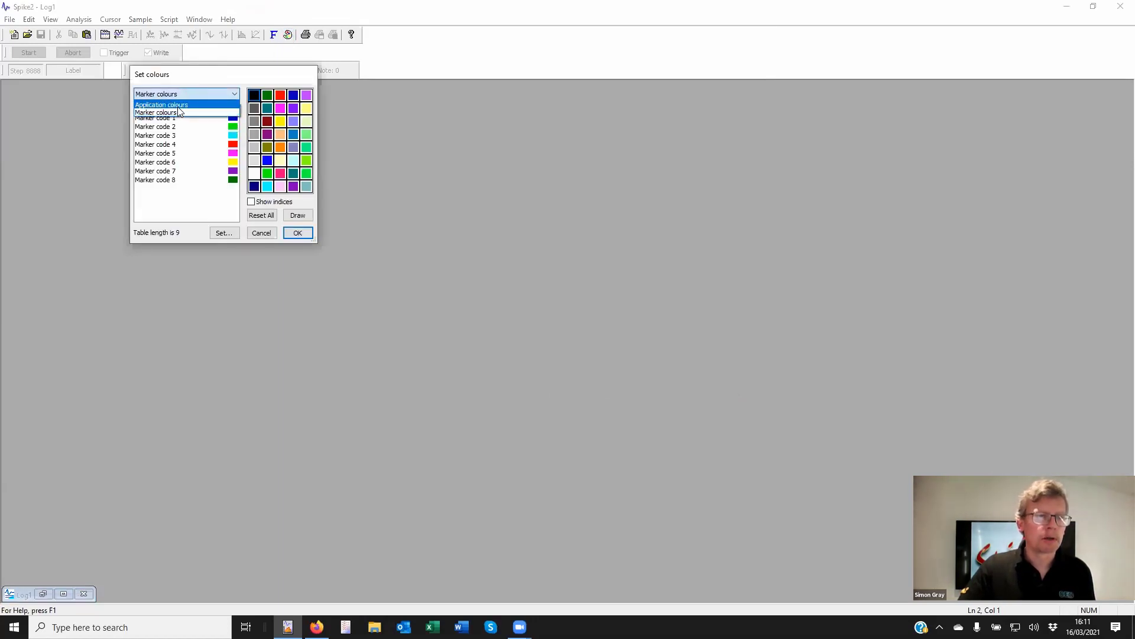
left_click(162, 104)
Set the pulse edit background colour to black and the pulse edit foreground colour to white
left_click_drag(232, 136, 233, 202)
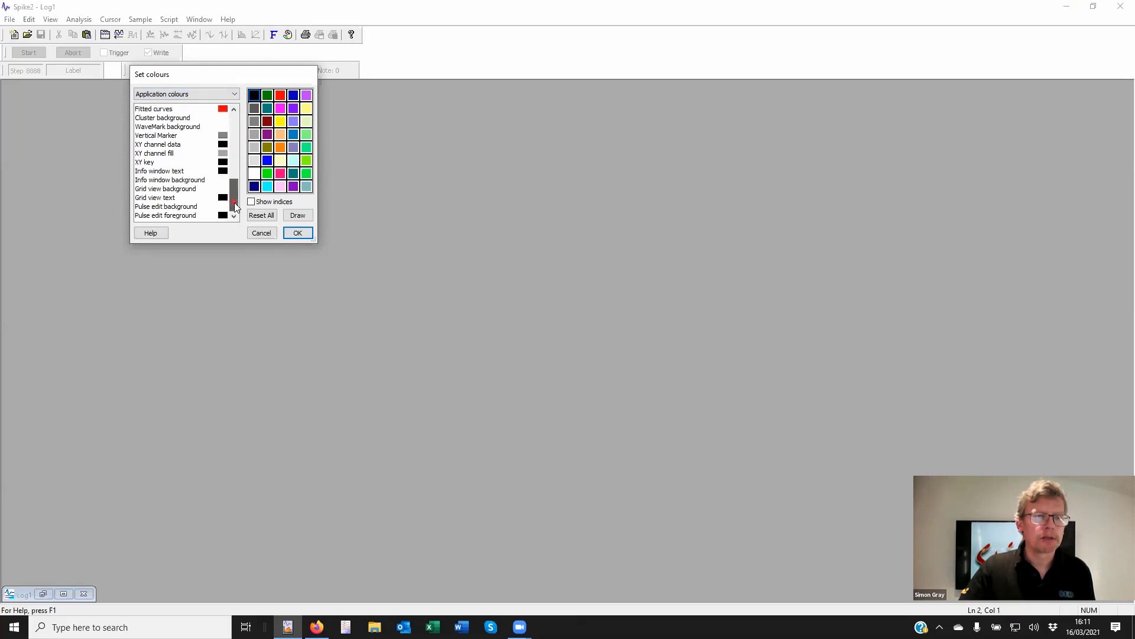
left_click(168, 208)
left_click(254, 95)
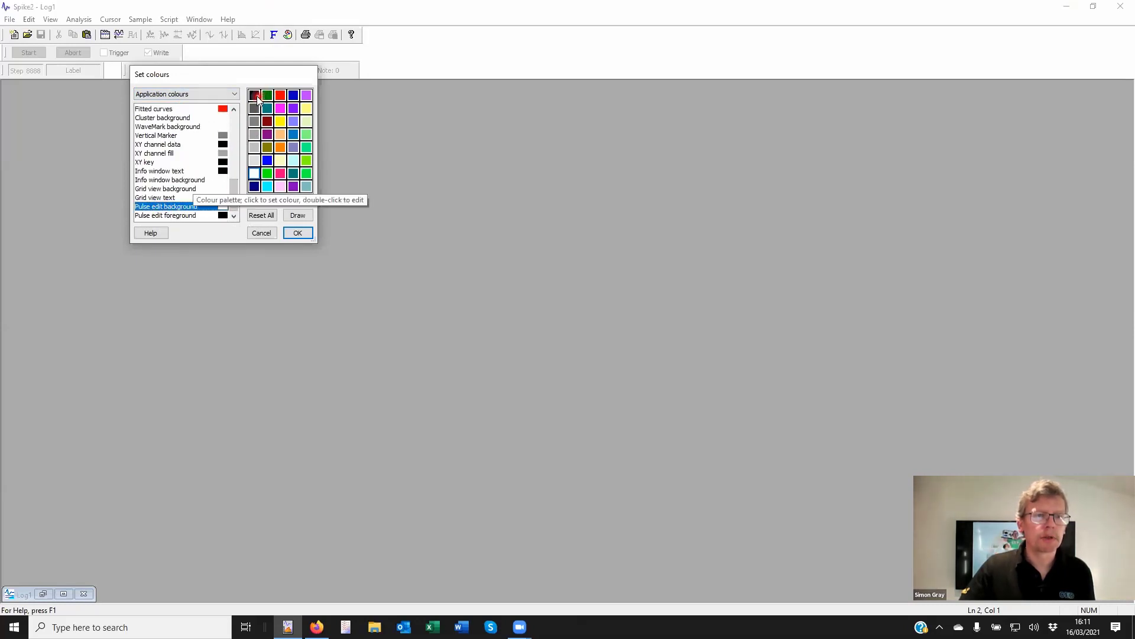
left_click(172, 215)
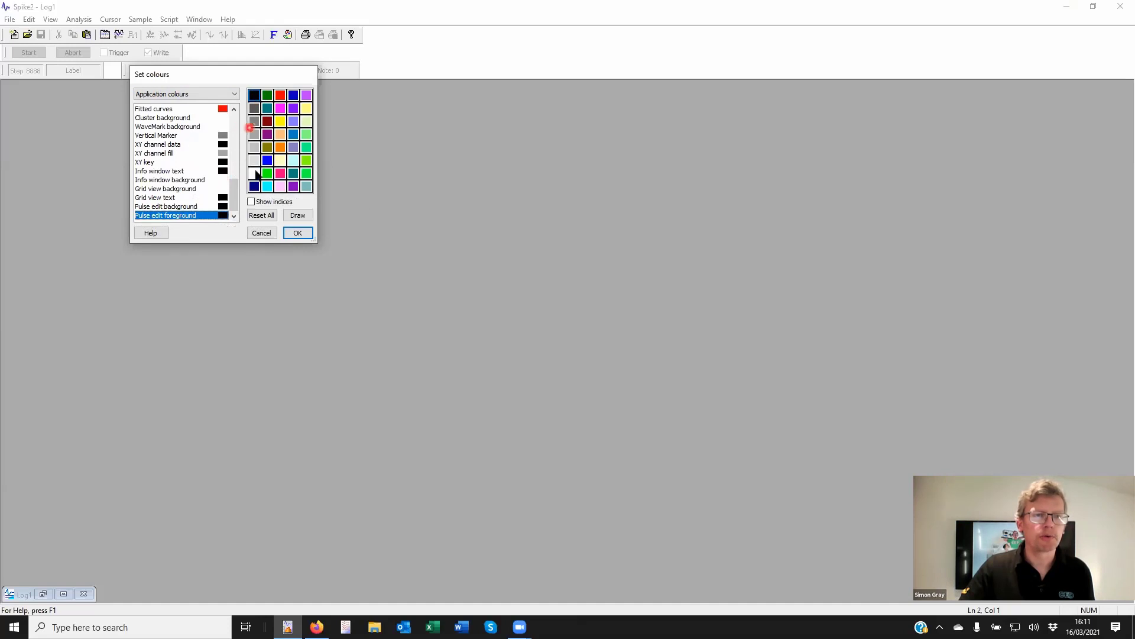
left_click(255, 173)
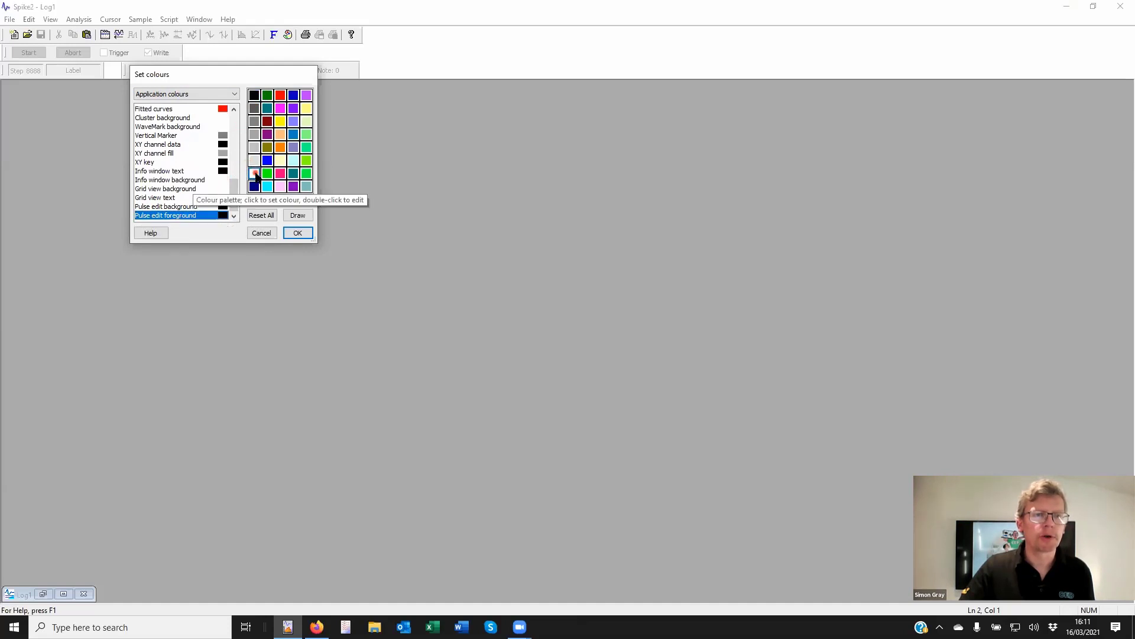
left_click(298, 233)
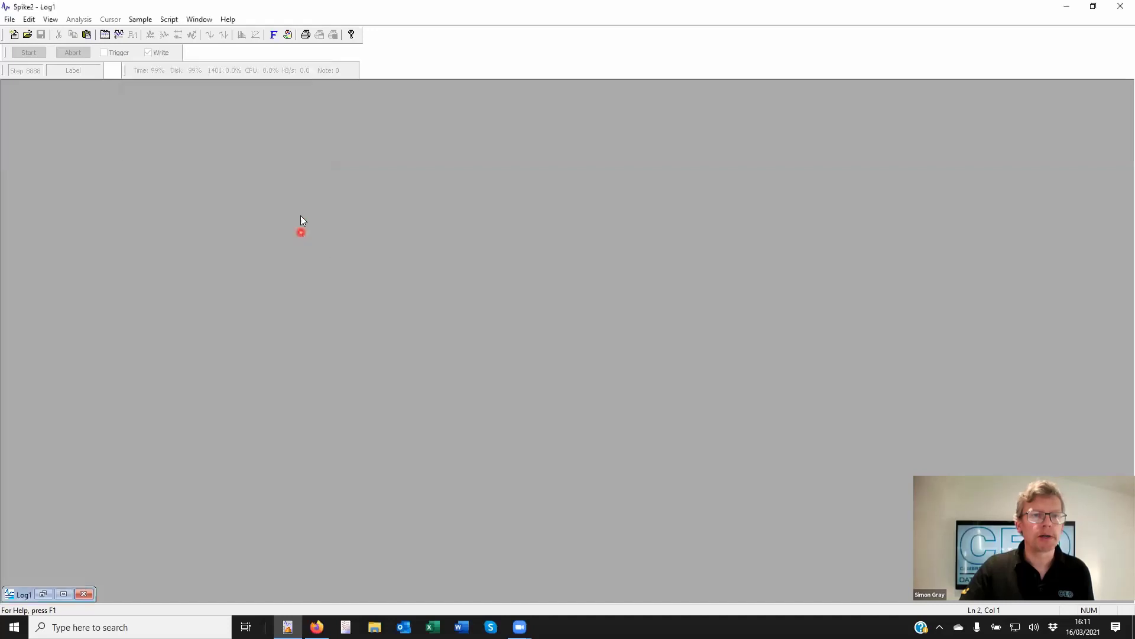
Reopen the graphical sequence editor from the sampling configuration and make its window taller
left_click(141, 19)
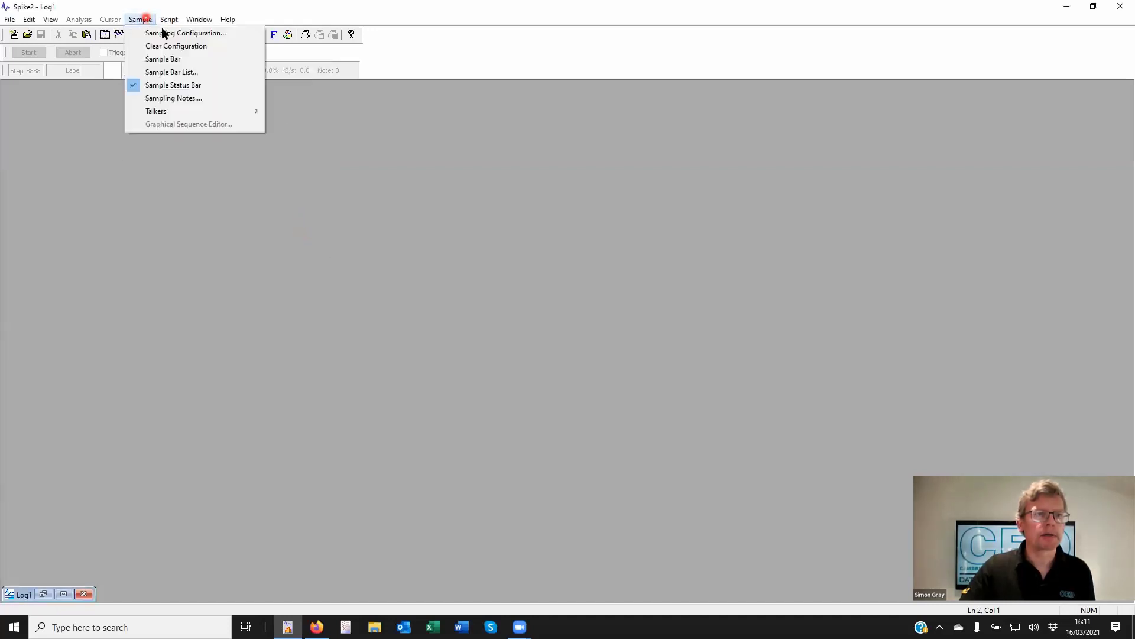
left_click(149, 34)
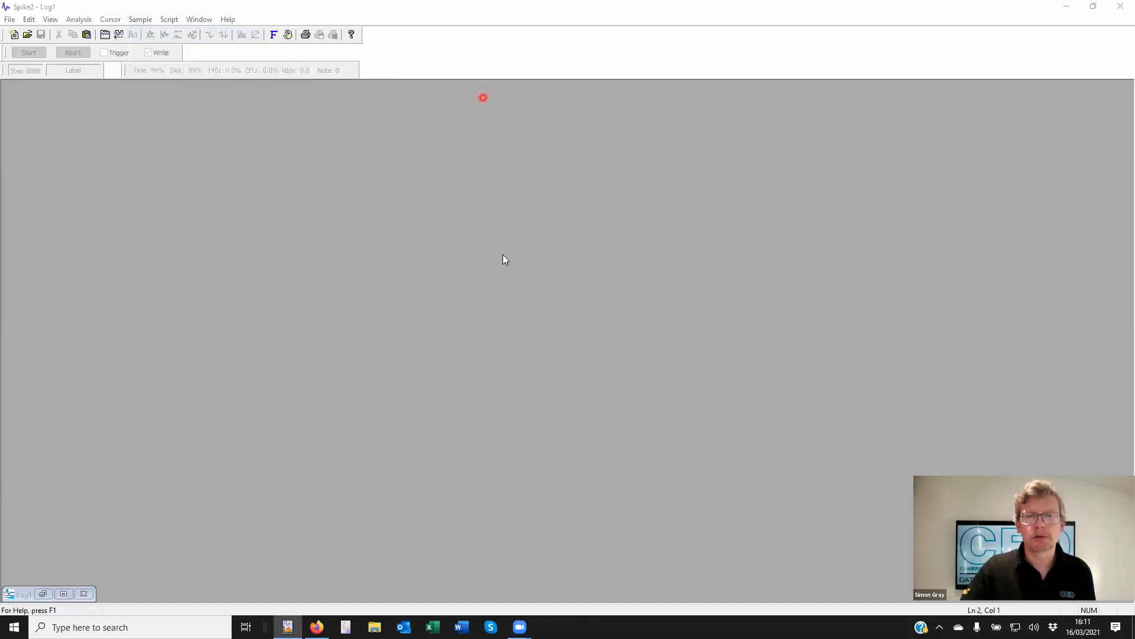
left_click(421, 372)
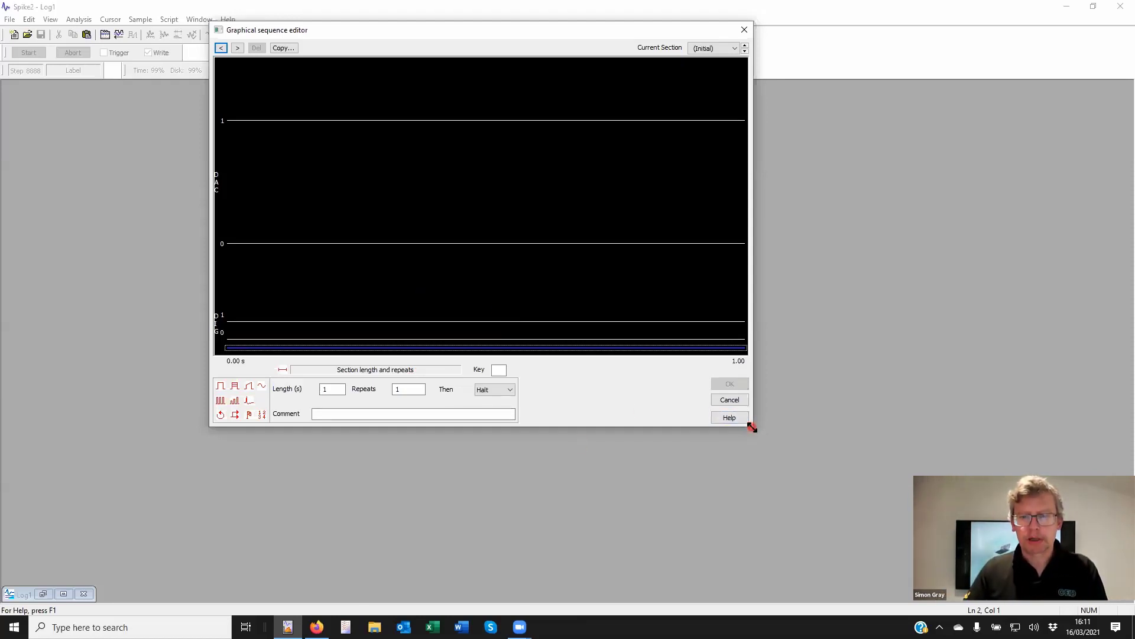
left_click_drag(752, 427, 753, 482)
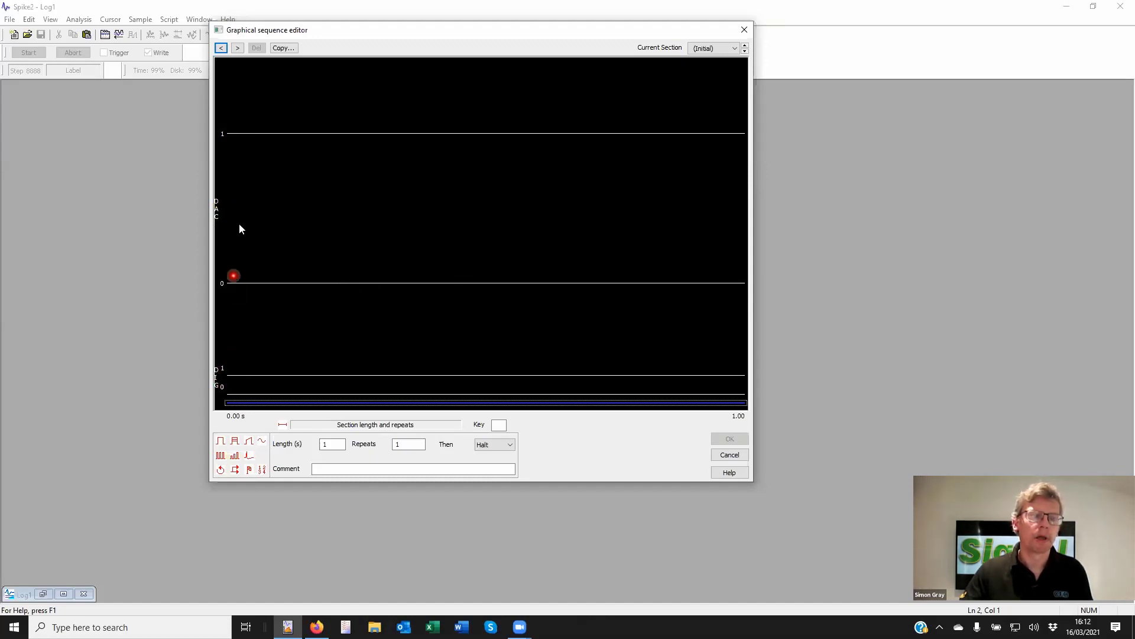
Label the DAC 0 port St#1 and return to the display of all outputs
left_click_drag(222, 284, 222, 230)
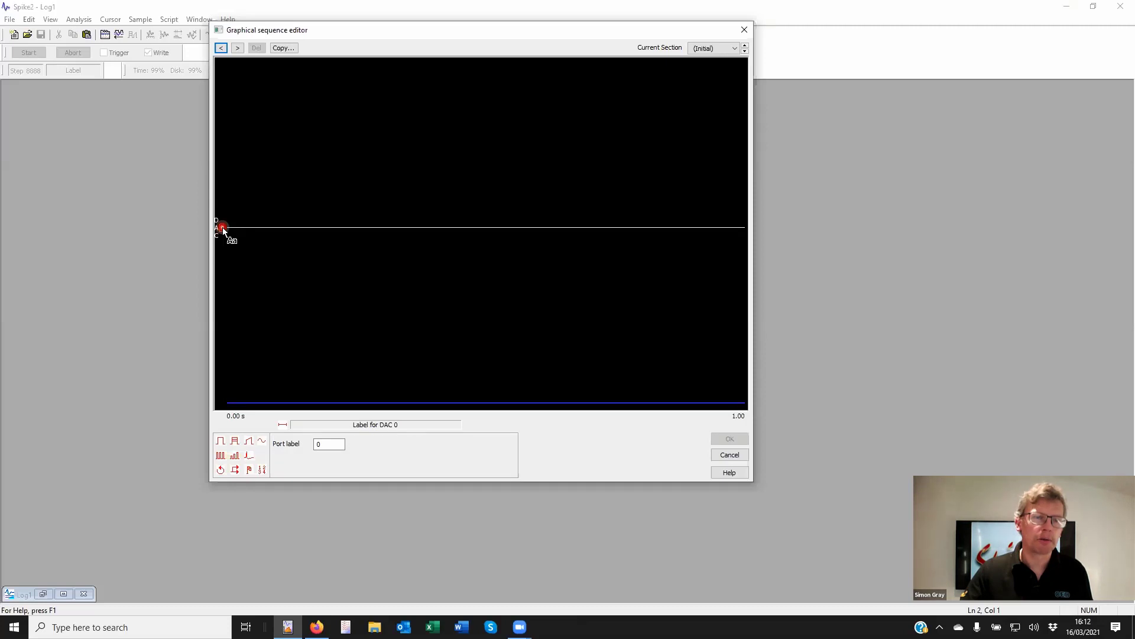
left_click(330, 443)
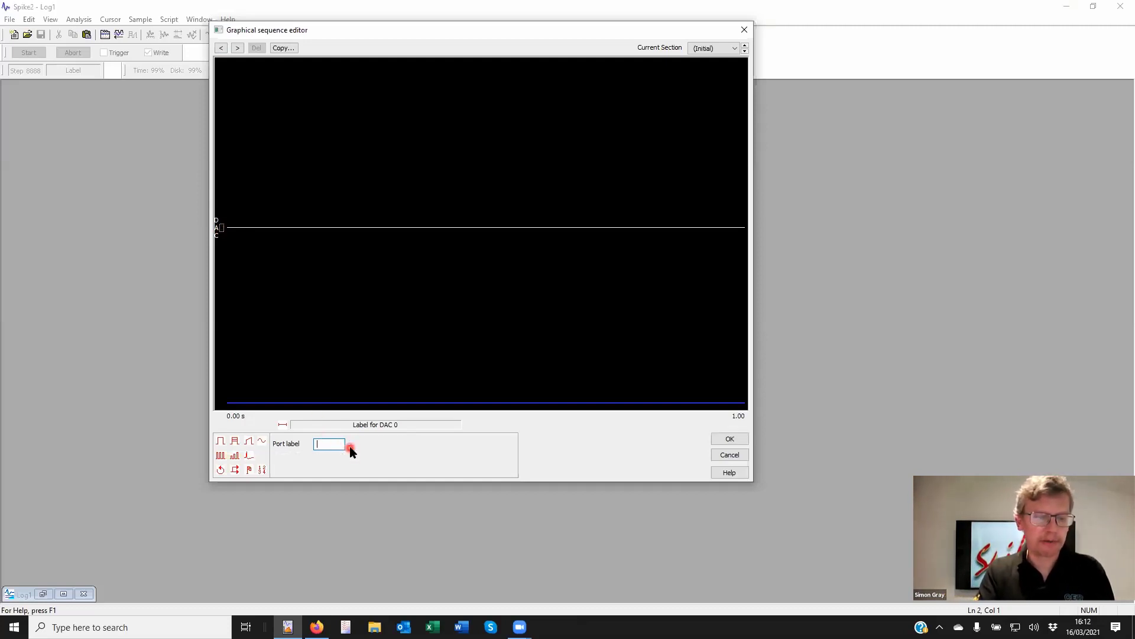
type("Stim")
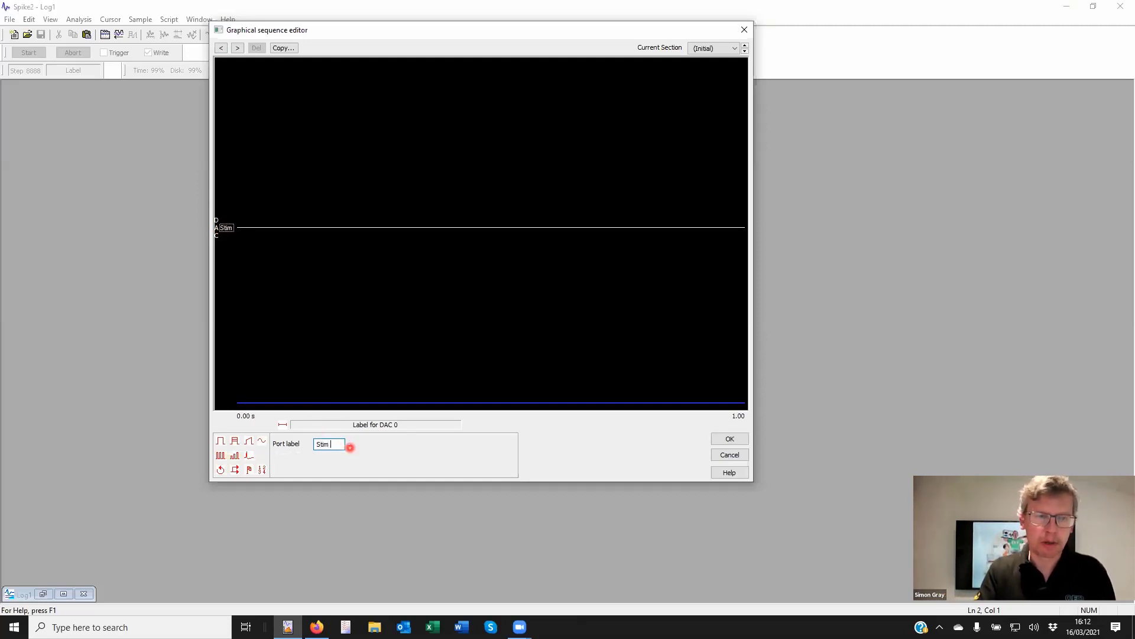
type("#")
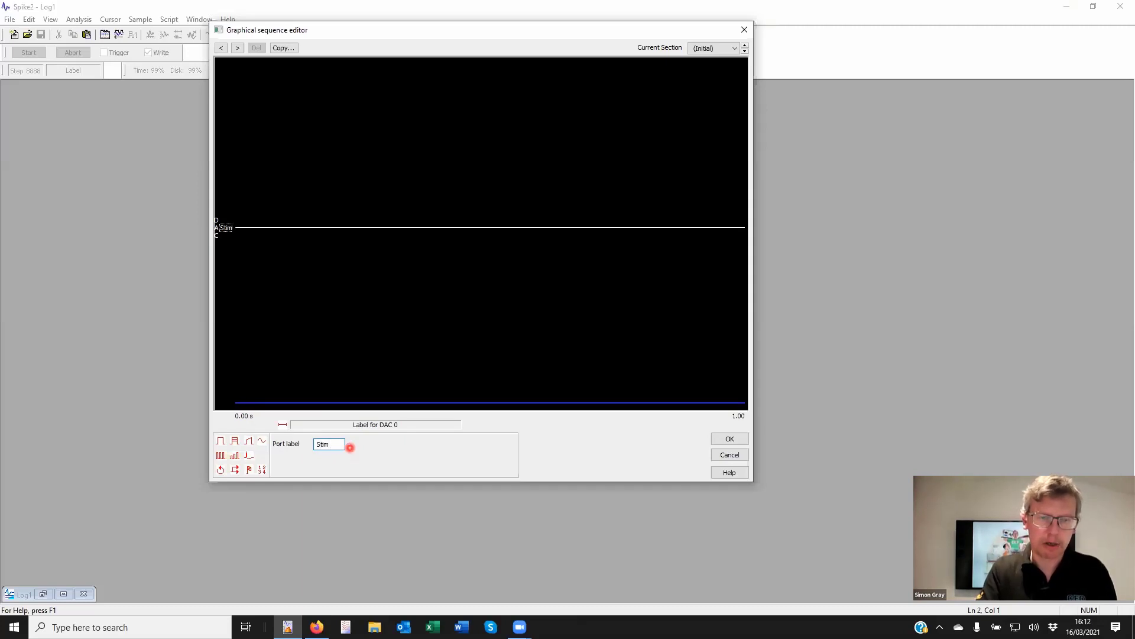
key("BackSpace")
key("BackSpace")
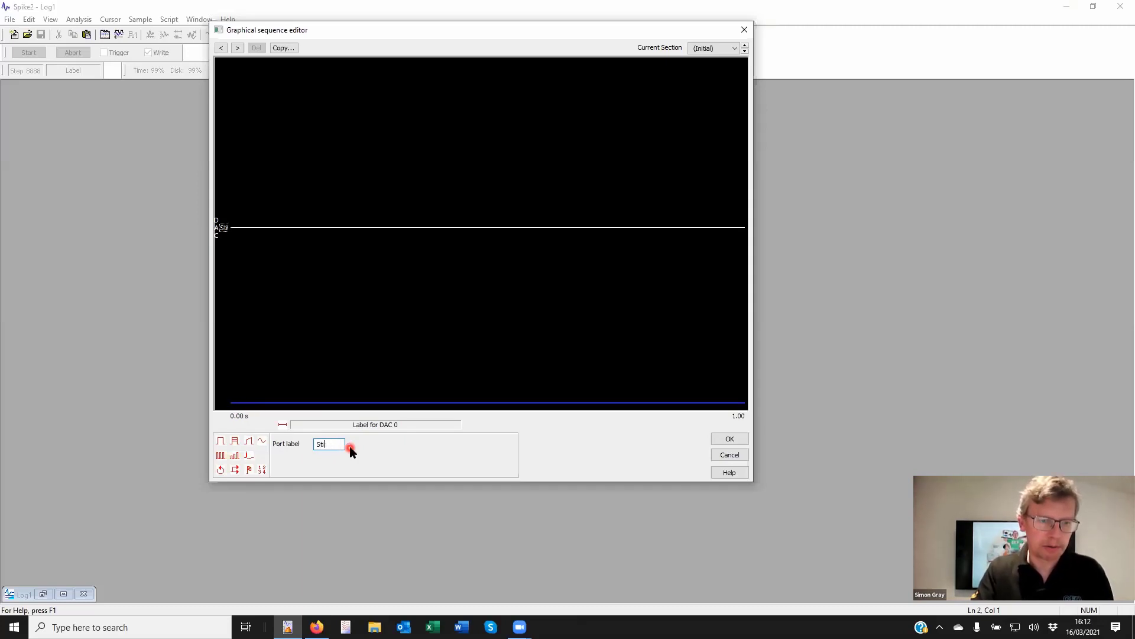
type("#1")
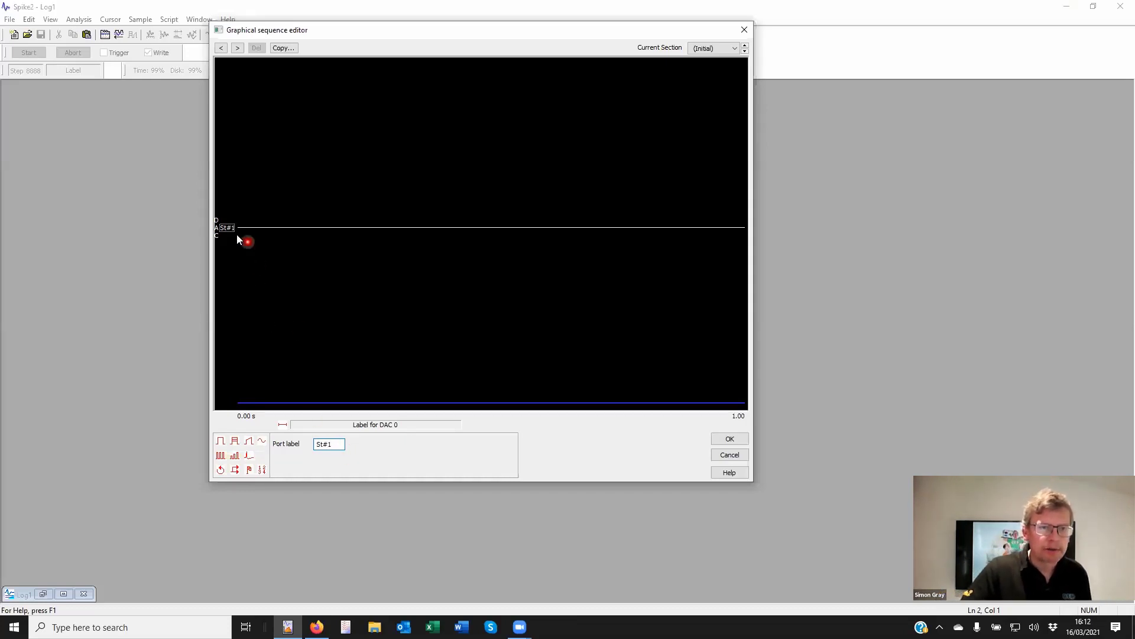
left_click(269, 229)
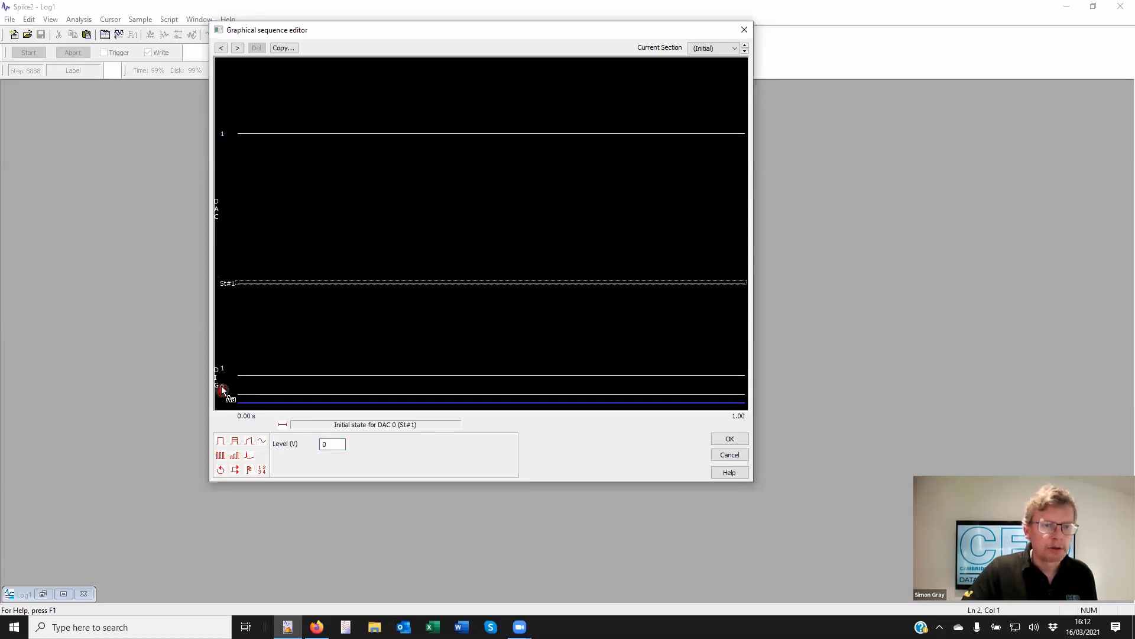
Label the digital output 0 port TMS
left_click(221, 387)
left_click(327, 443)
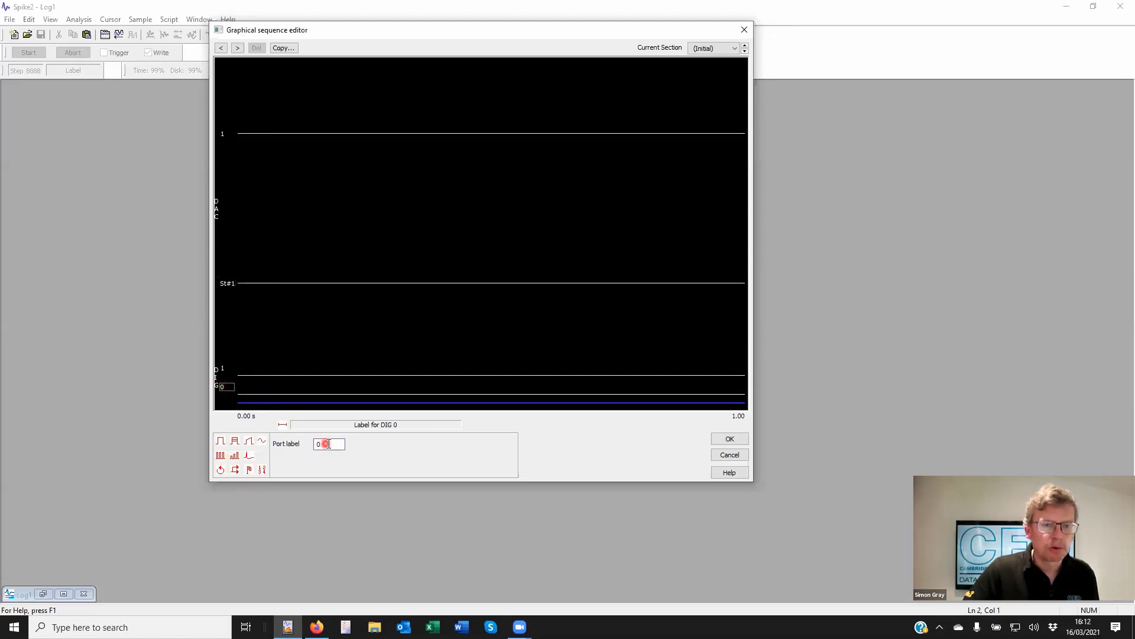
left_click_drag(327, 443, 307, 446)
type("TMS")
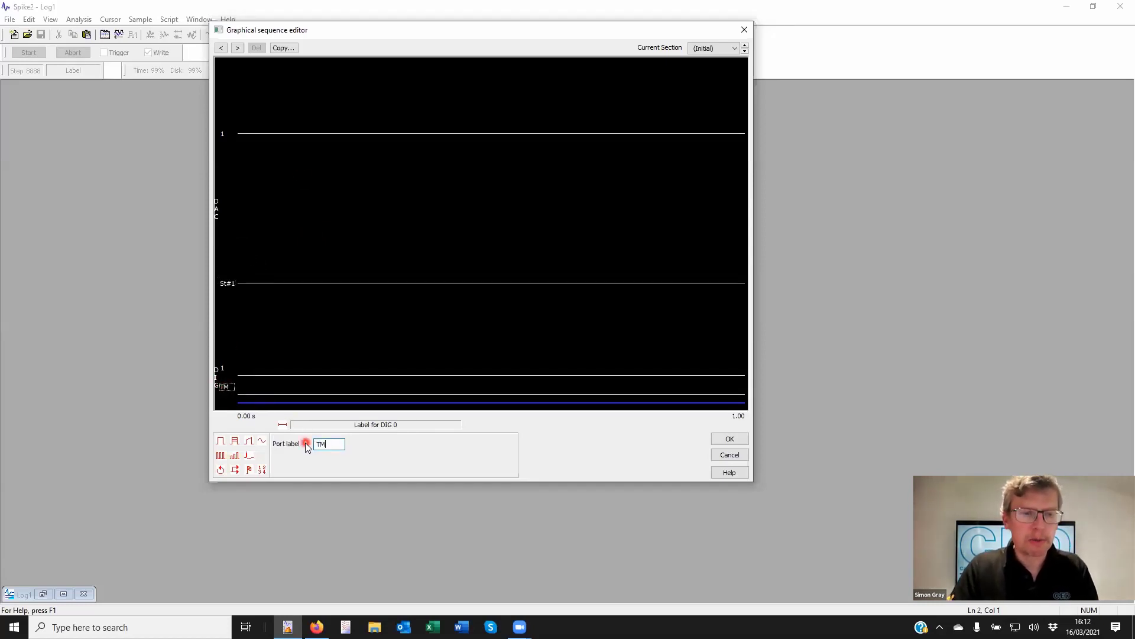
left_click(373, 451)
Label the digital output 1 port Elec
left_click(226, 368)
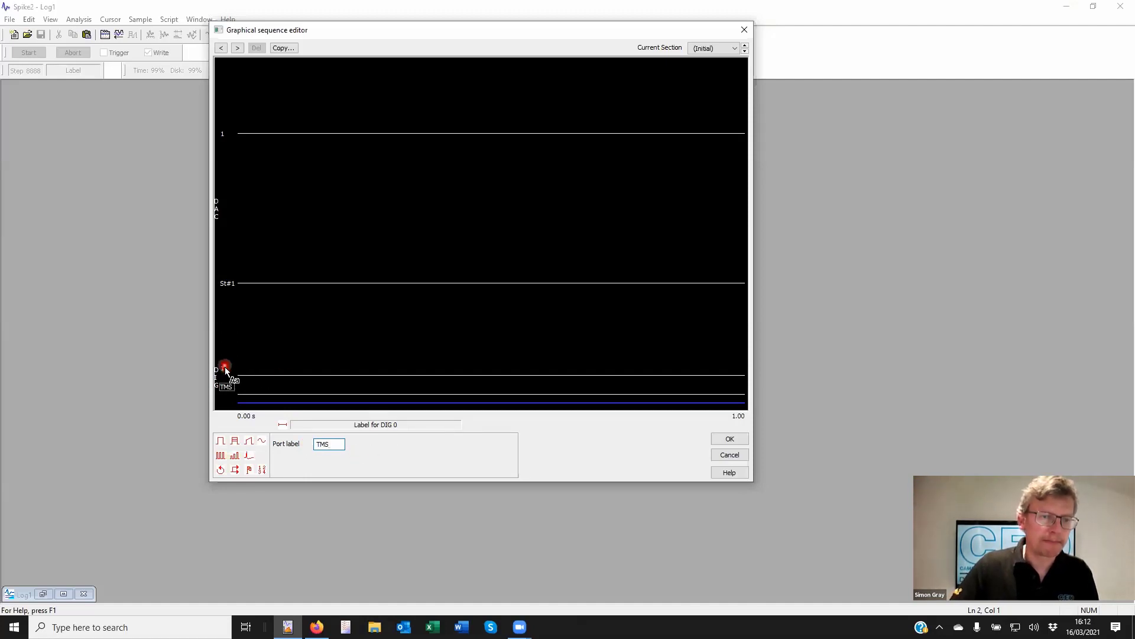
left_click(331, 446)
left_click_drag(333, 446, 307, 453)
type("Elec")
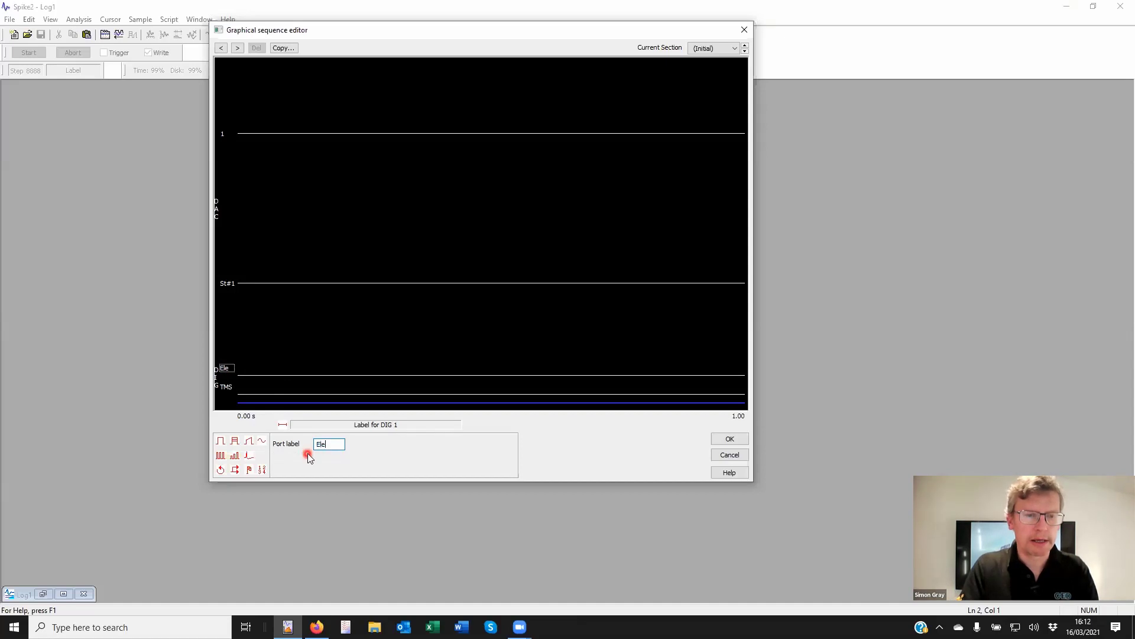
left_click(394, 454)
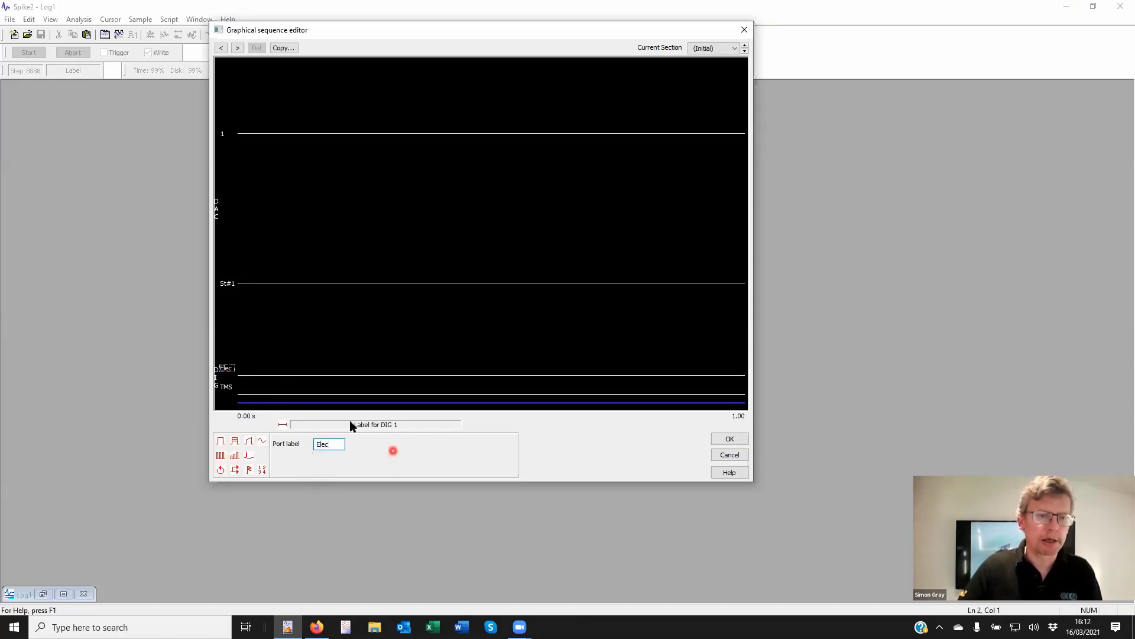
Review the list of available sequence sections while keeping the initial section current
left_click(239, 356)
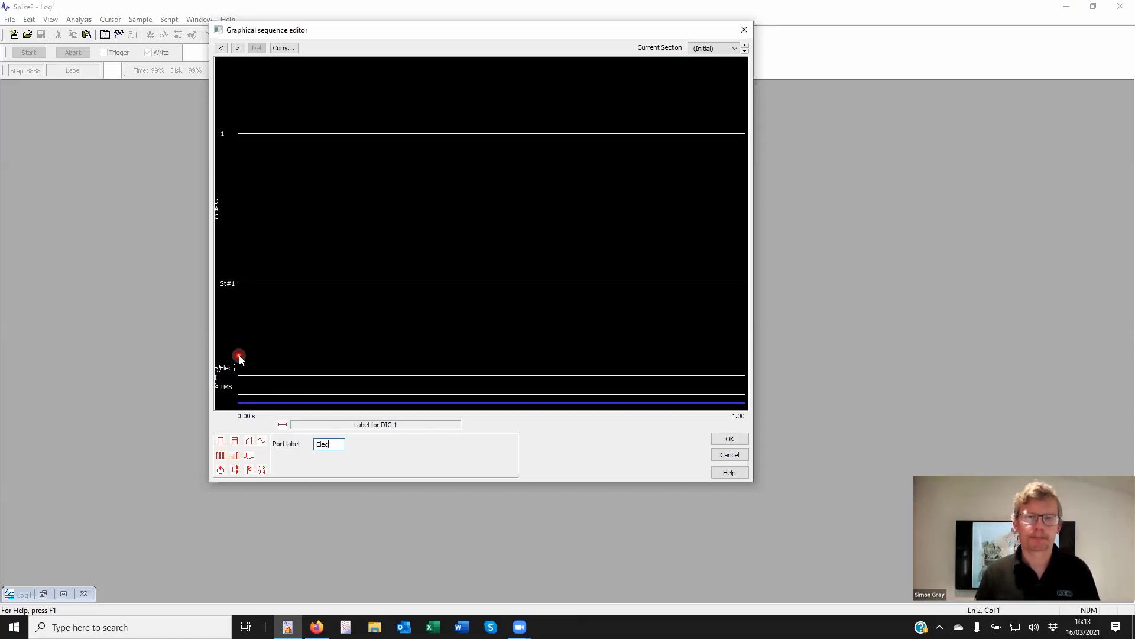
left_click(684, 173)
left_click(731, 51)
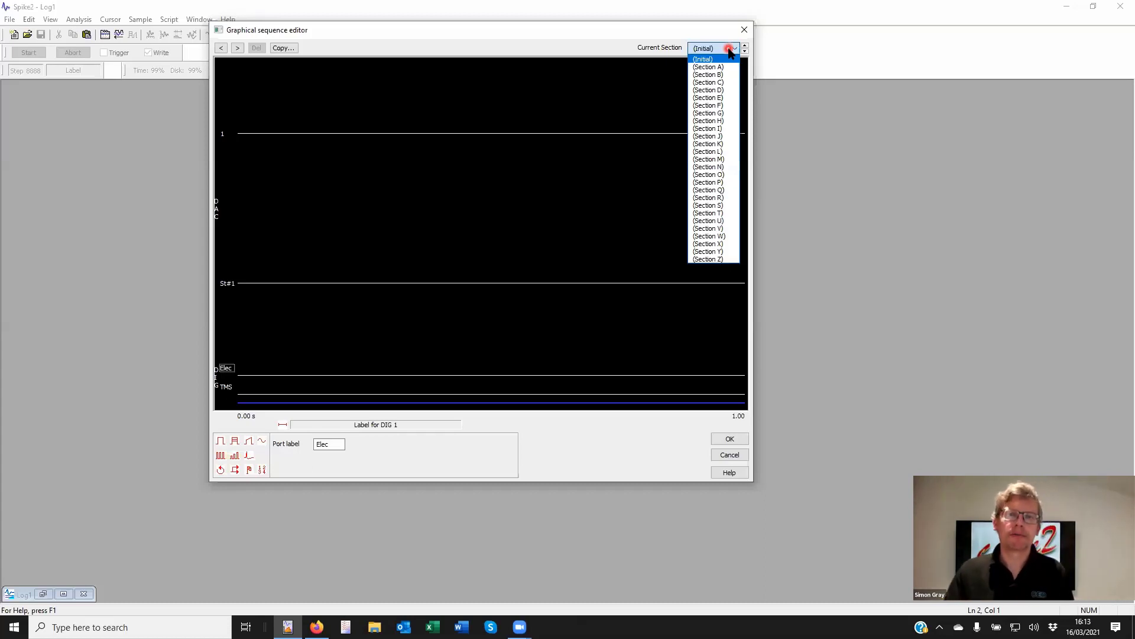
left_click(621, 44)
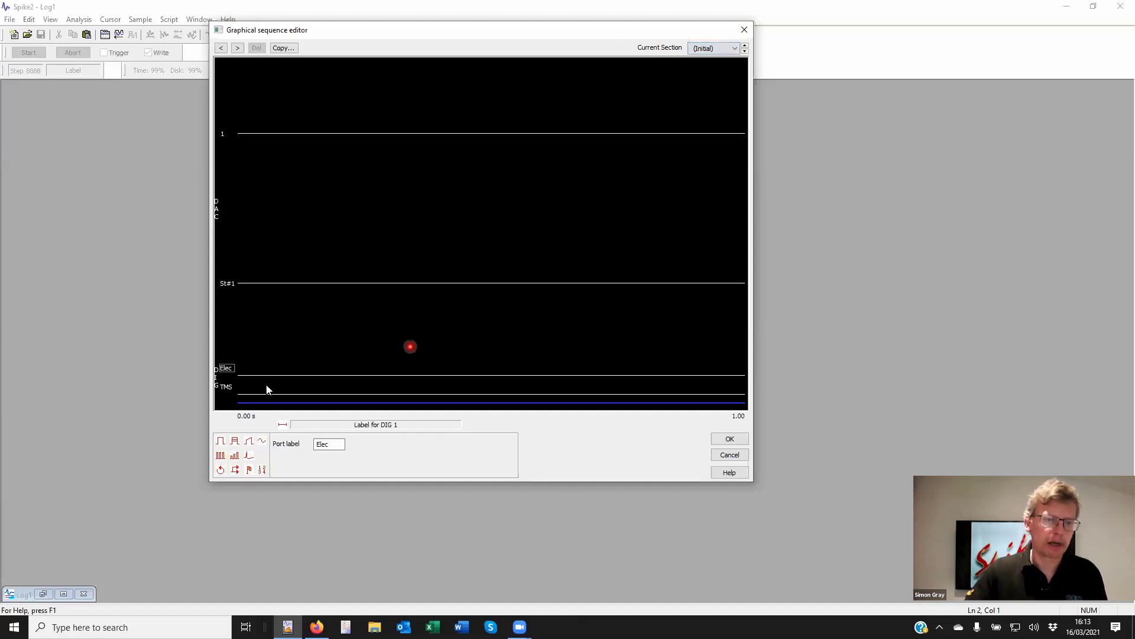
Try a 5 V square pulse on the St#1 DAC output from 0.05 to 0.15 s, and delete it
left_click_drag(220, 440, 262, 288)
mouse_move(325, 444)
left_mouse_down()
mouse_move(340, 447)
mouse_move(303, 448)
left_mouse_up()
type("5")
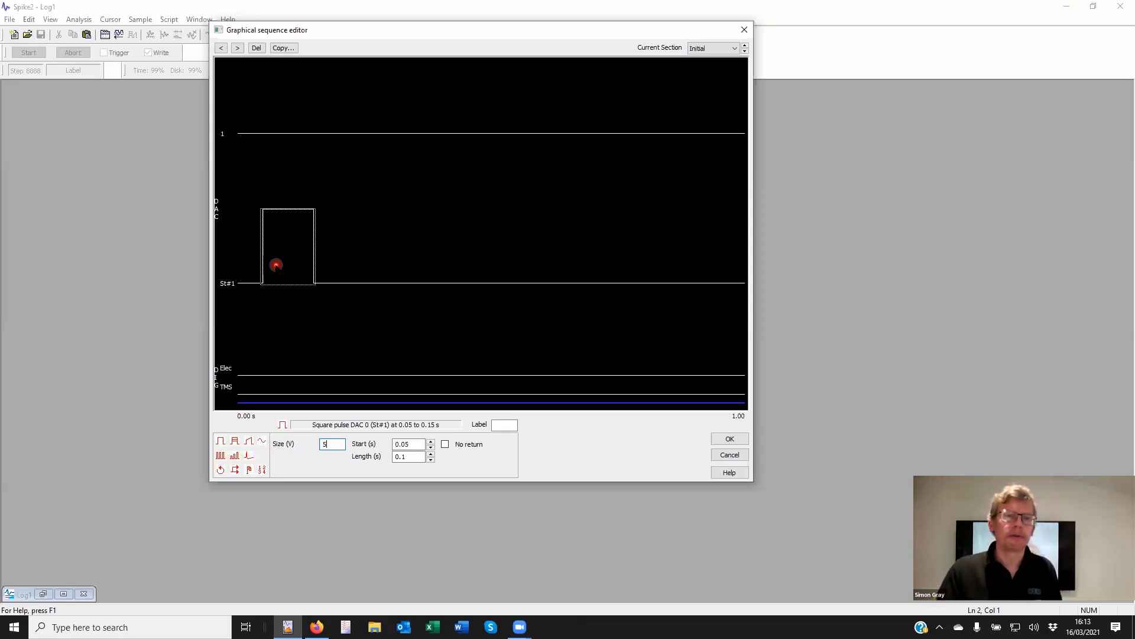
key("Left")
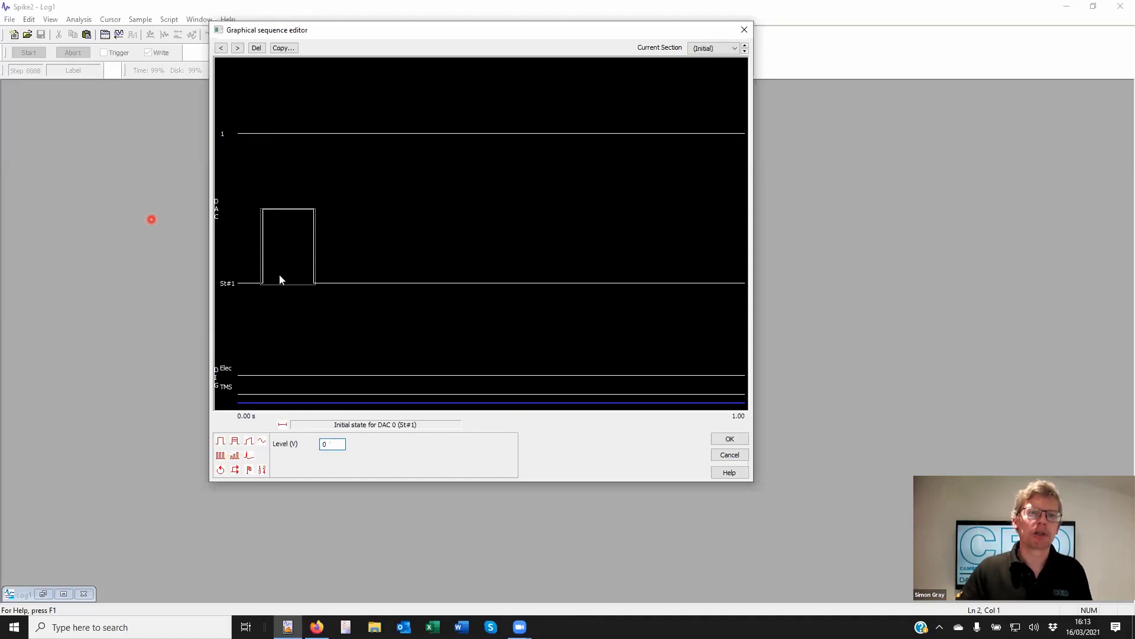
key("Delete")
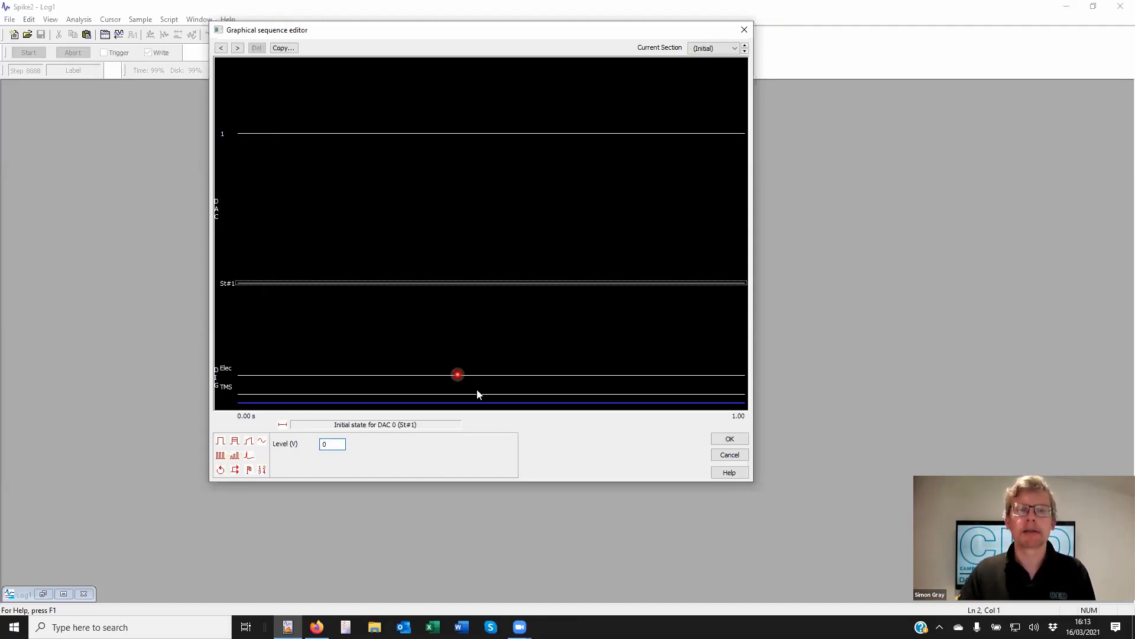
Assign the key S to the initial section and keep Halt as the action that follows it
left_click(489, 403)
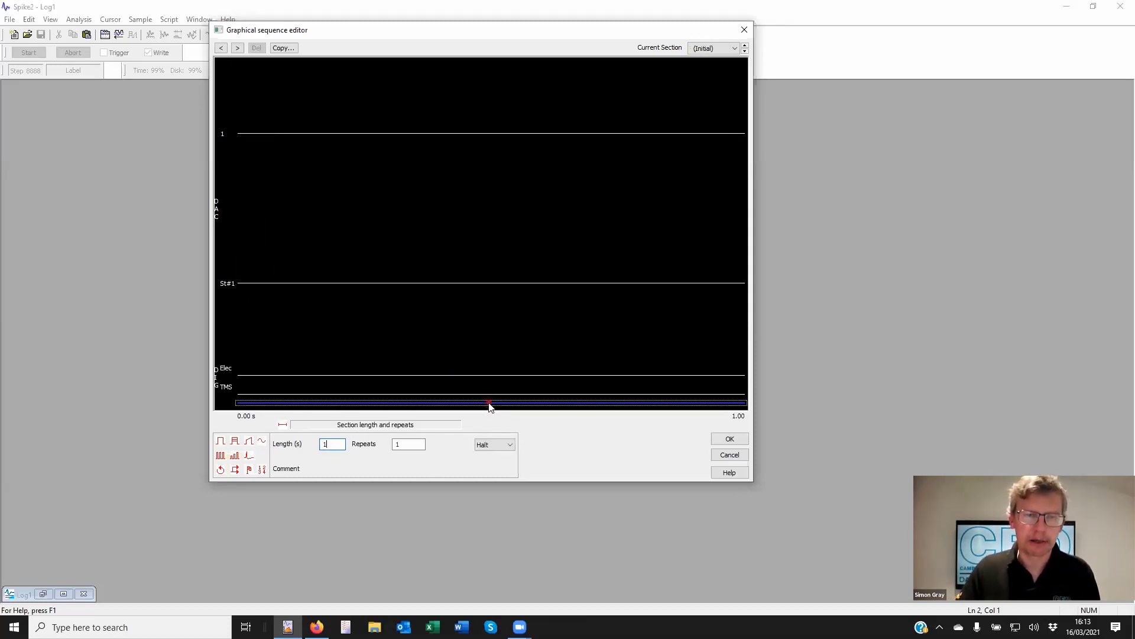
left_click(499, 424)
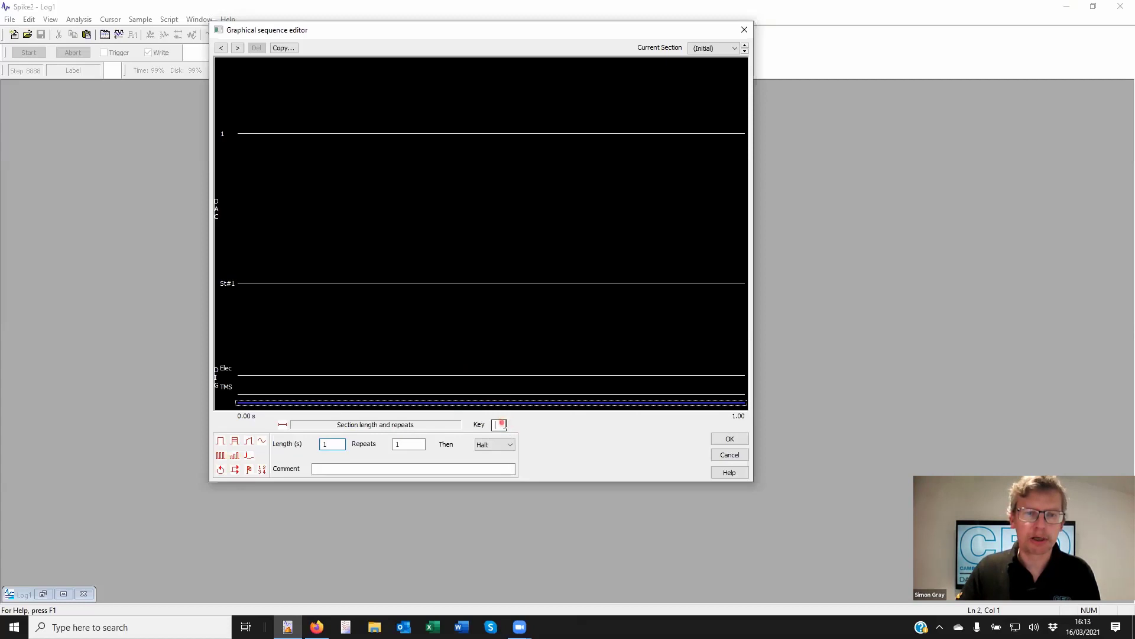
type("H")
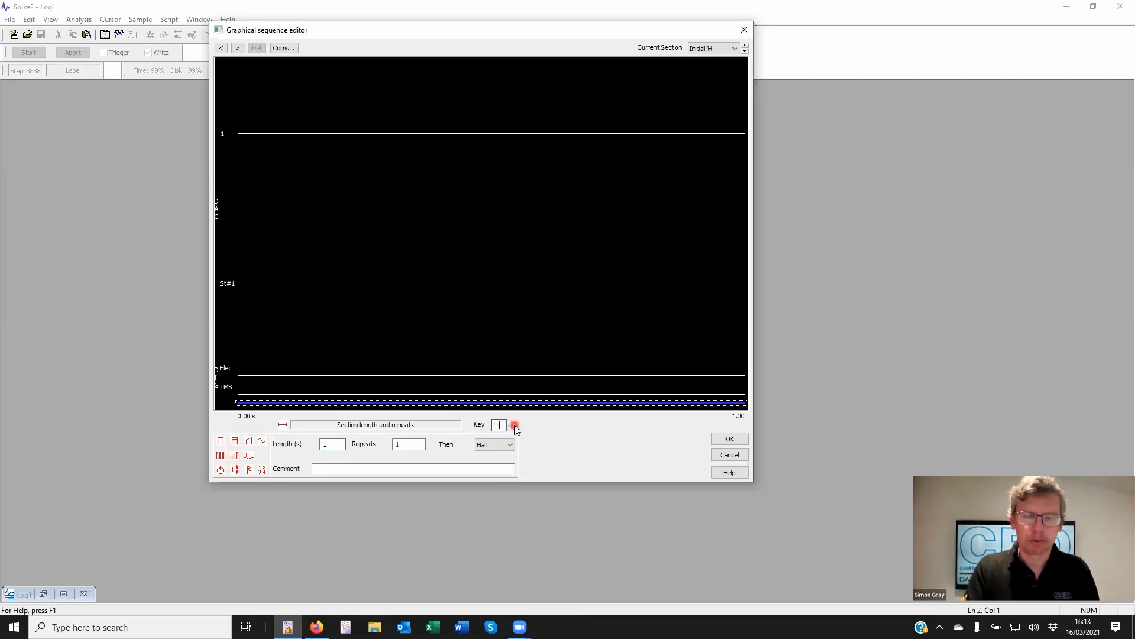
key("BackSpace")
type("S")
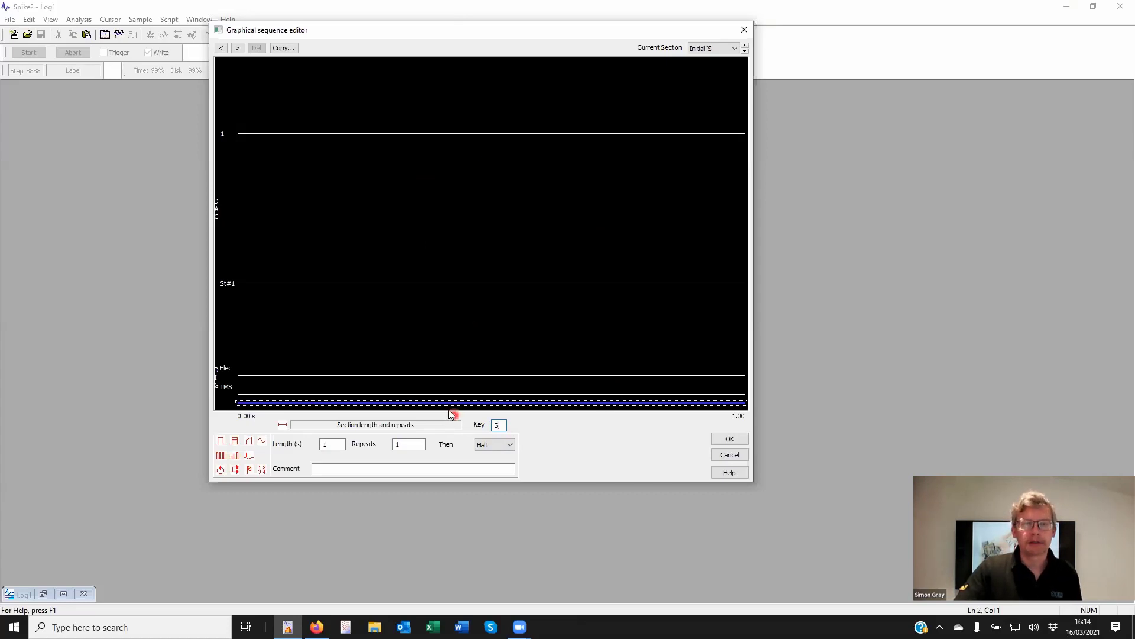
left_click(496, 446)
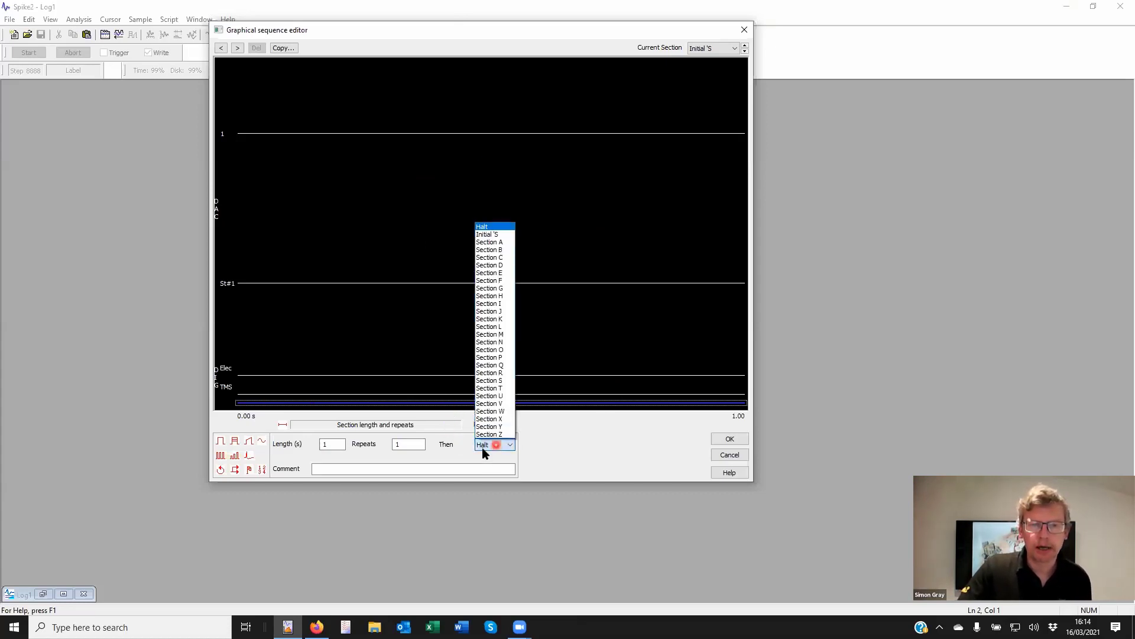
left_click(550, 442)
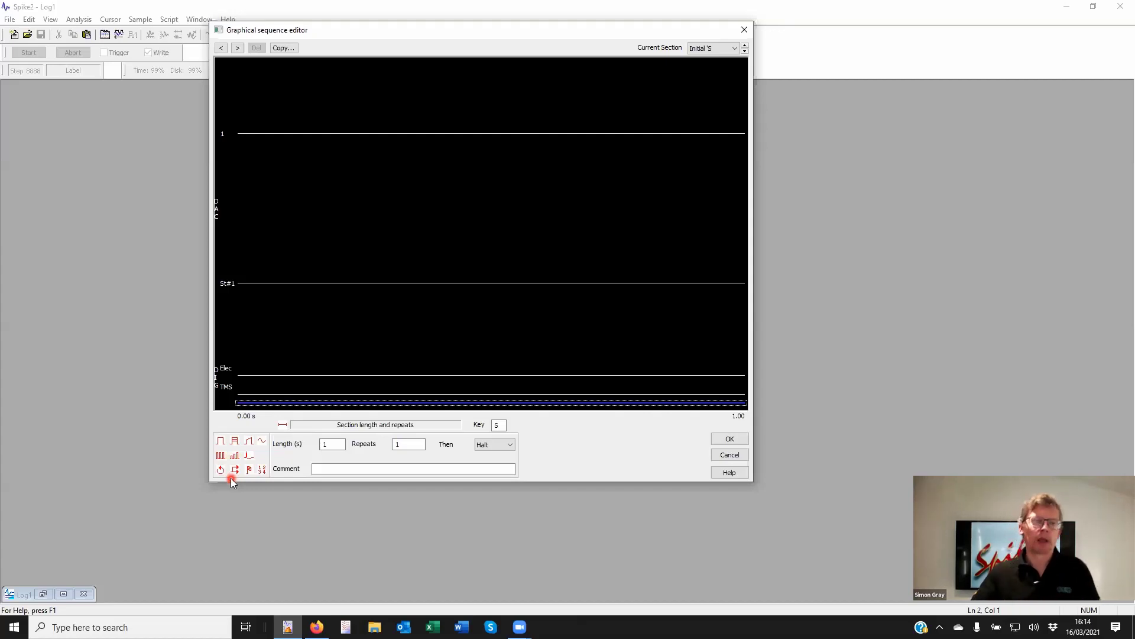
Try a 0.1 s square pulse on the Elec digital output starting at 0.05 s, and remove it
left_click(223, 442)
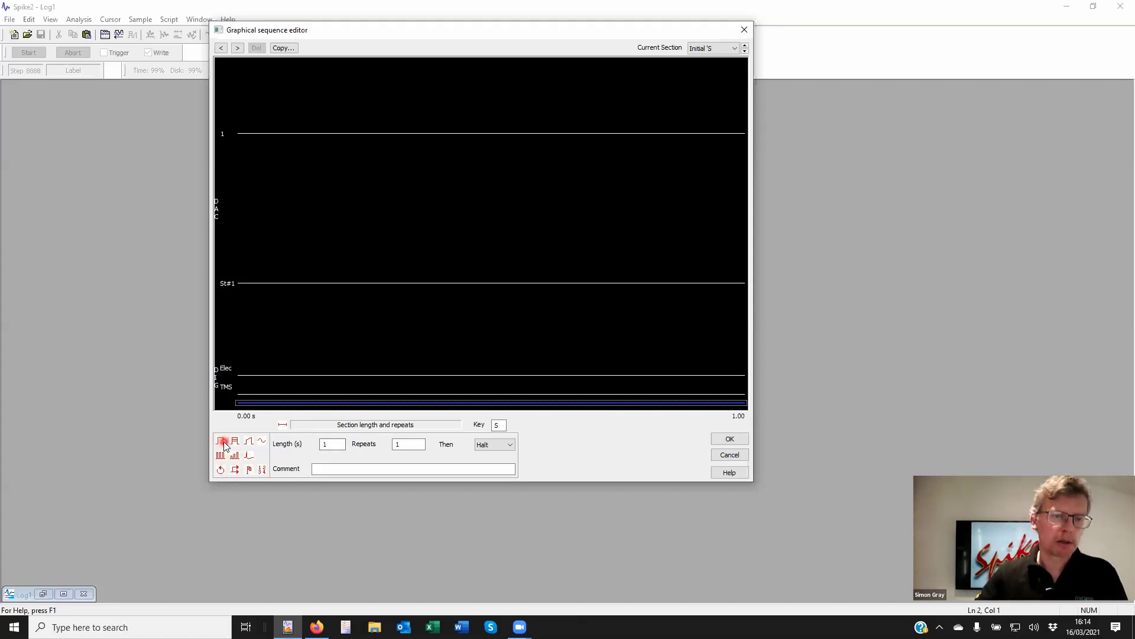
left_click_drag(222, 442, 259, 373)
left_click(408, 444)
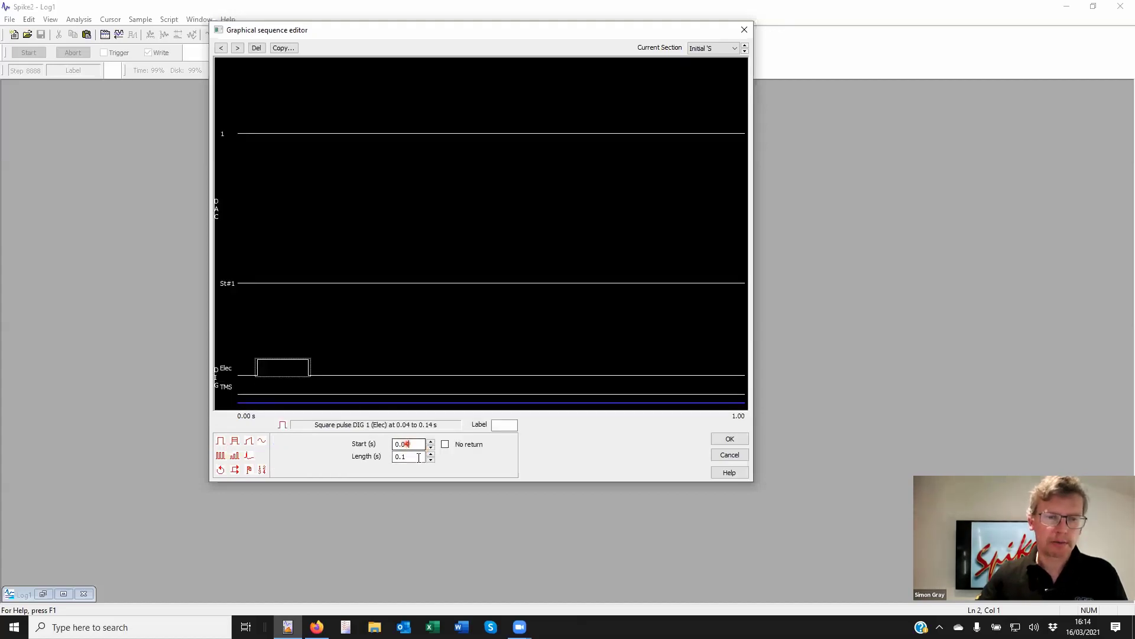
left_click(420, 443)
key("BackSpace")
type("5")
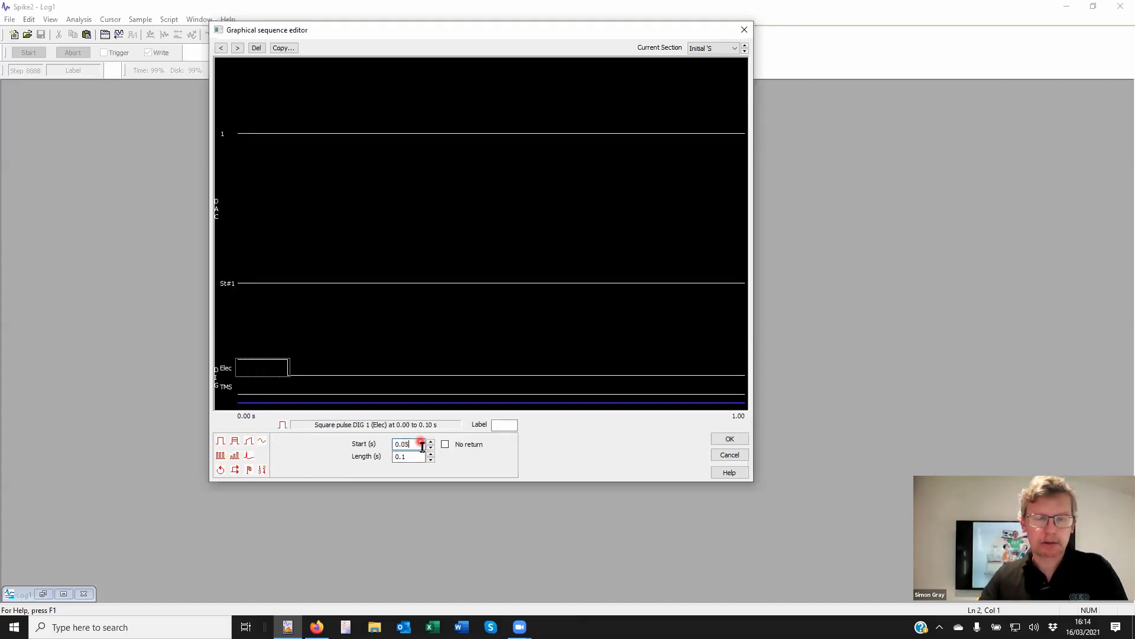
left_click(407, 457)
left_click(302, 381)
left_click(257, 368)
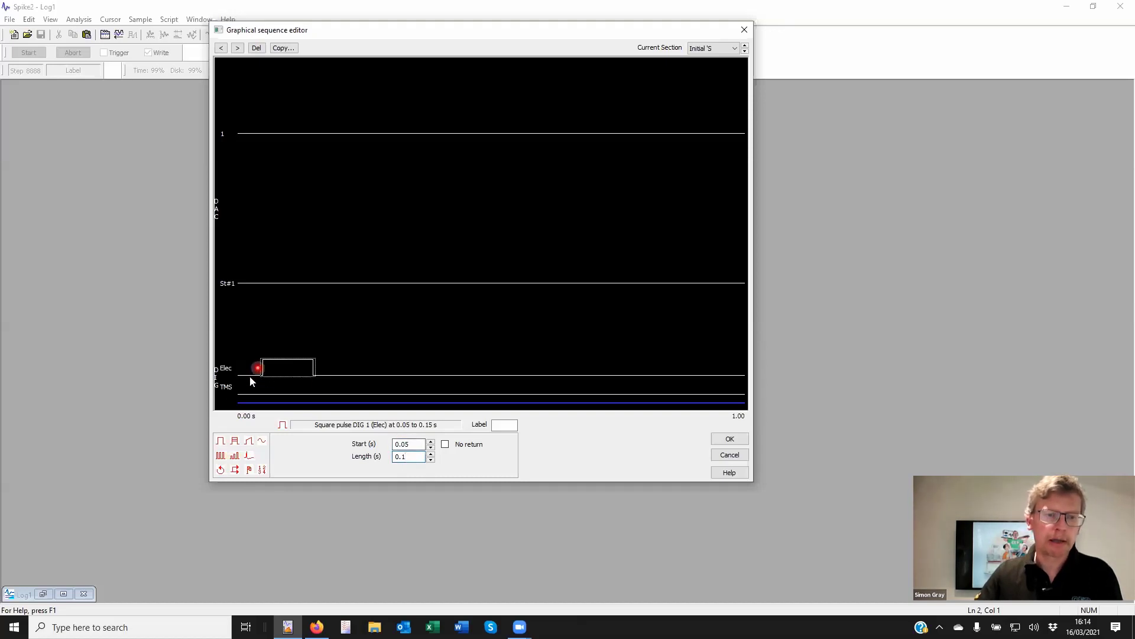
mouse_move(250, 377)
left_mouse_down()
mouse_move(263, 361)
mouse_move(311, 359)
left_mouse_up()
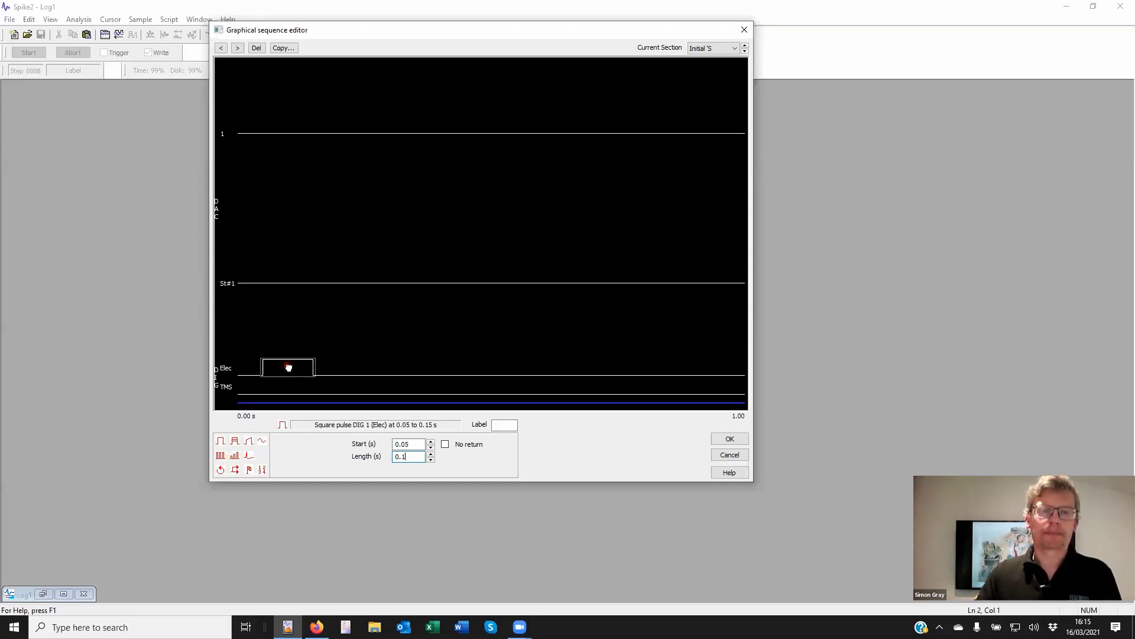
left_click(162, 293)
left_click(234, 328)
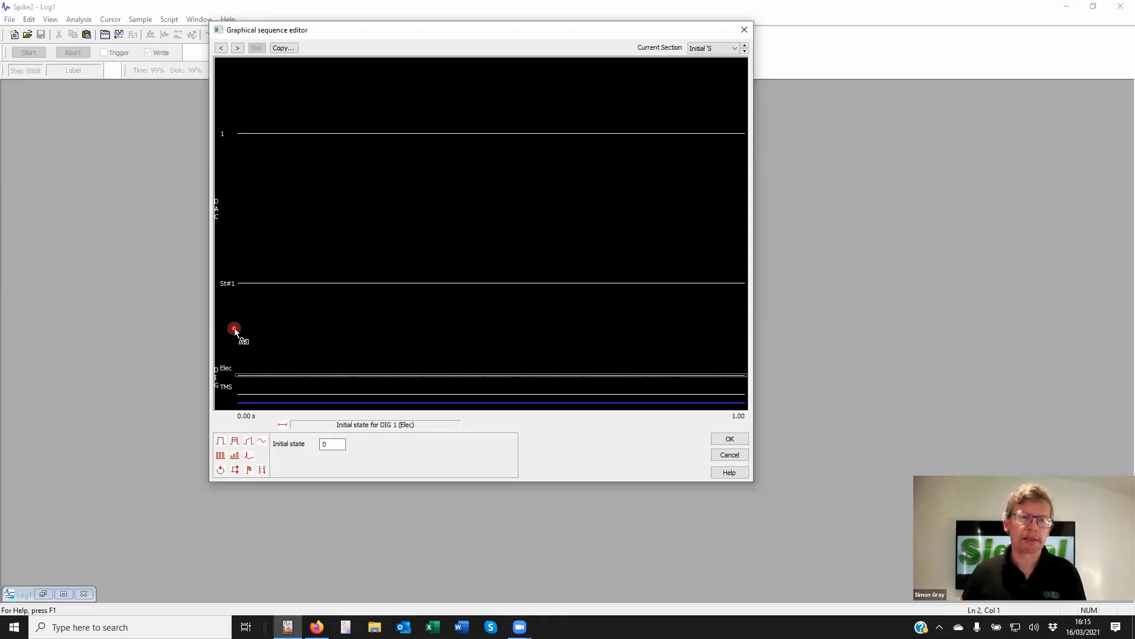
Show only the St#1 DAC output and add a 2.5 V square pulse starting at 0.04 s and lasting 0.1 s
left_click(315, 283)
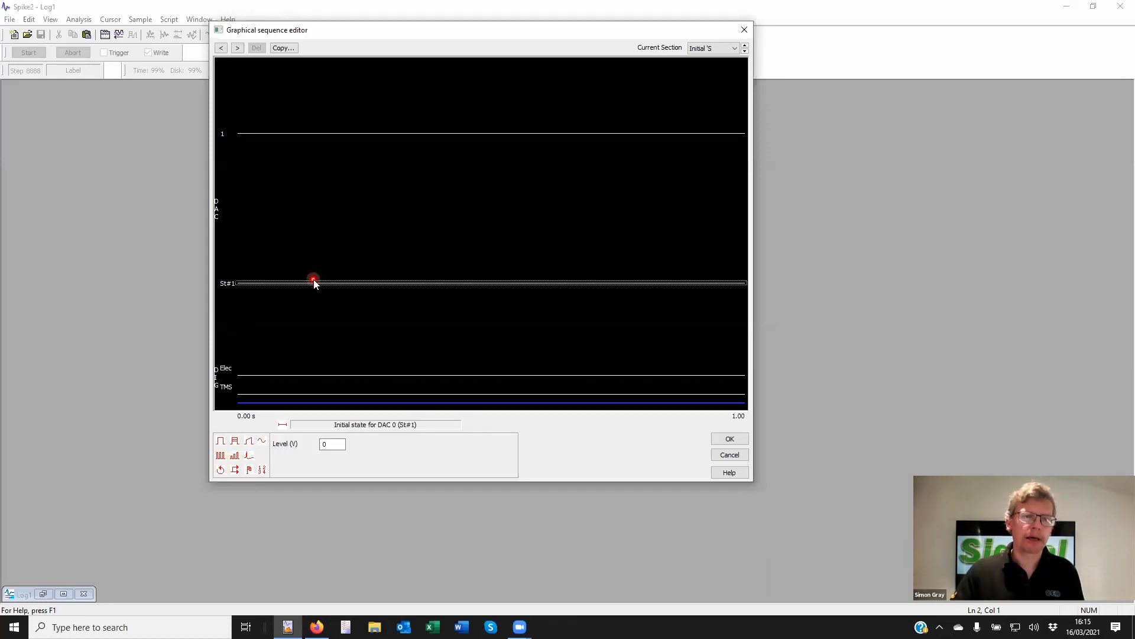
double_click(313, 283)
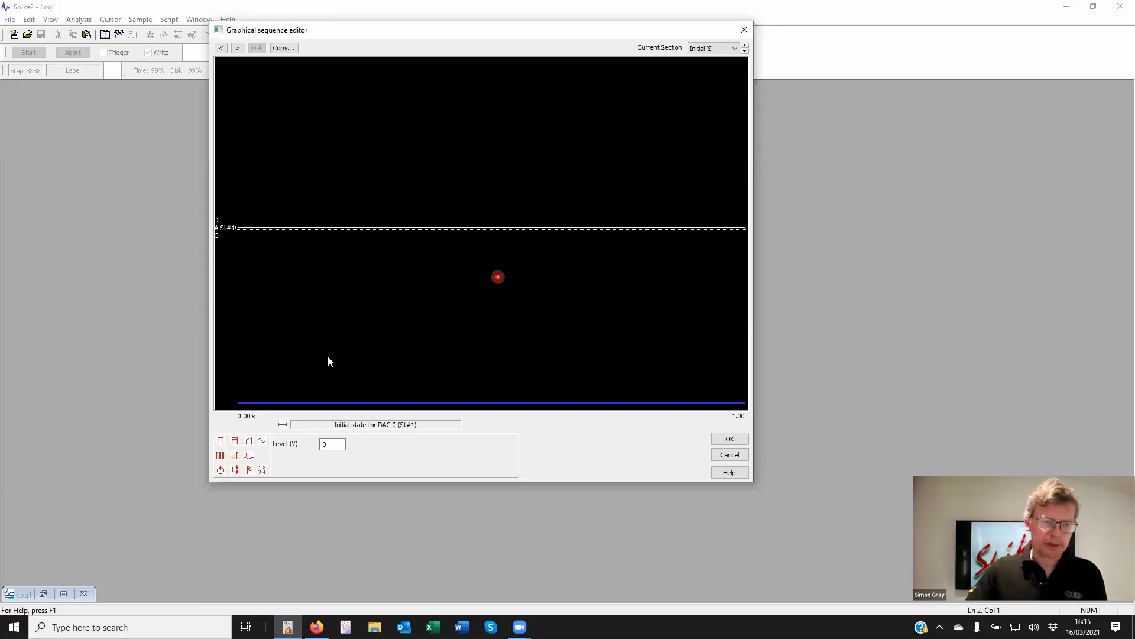
mouse_move(226, 443)
left_mouse_down()
mouse_move(228, 261)
mouse_move(259, 230)
left_mouse_up()
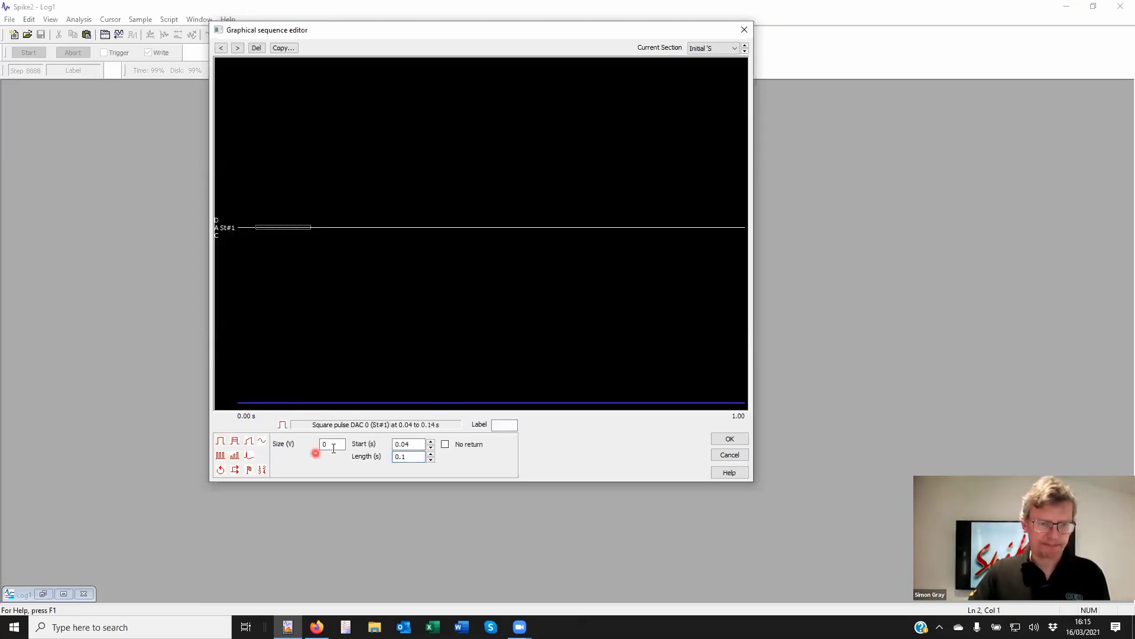
double_click(320, 444)
type("5")
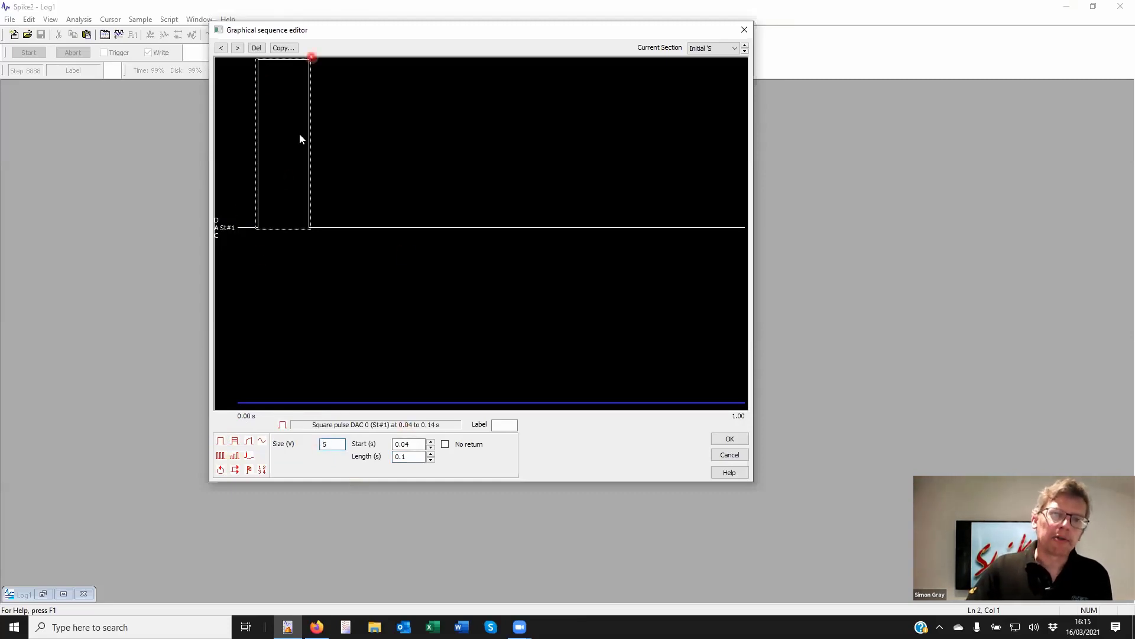
left_click(324, 443)
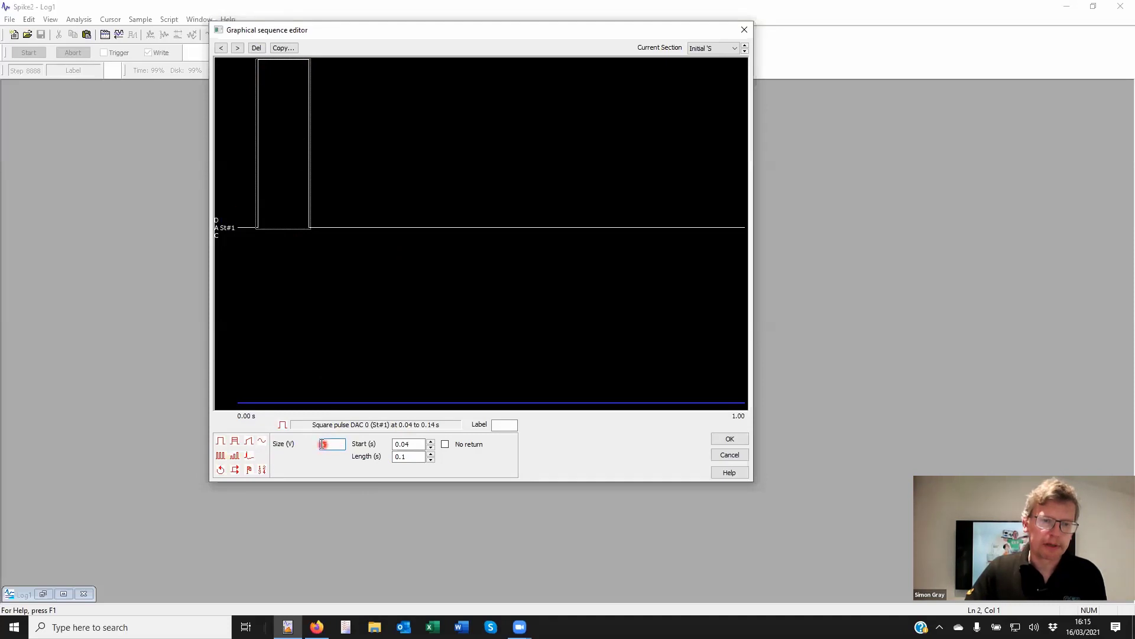
type("2.")
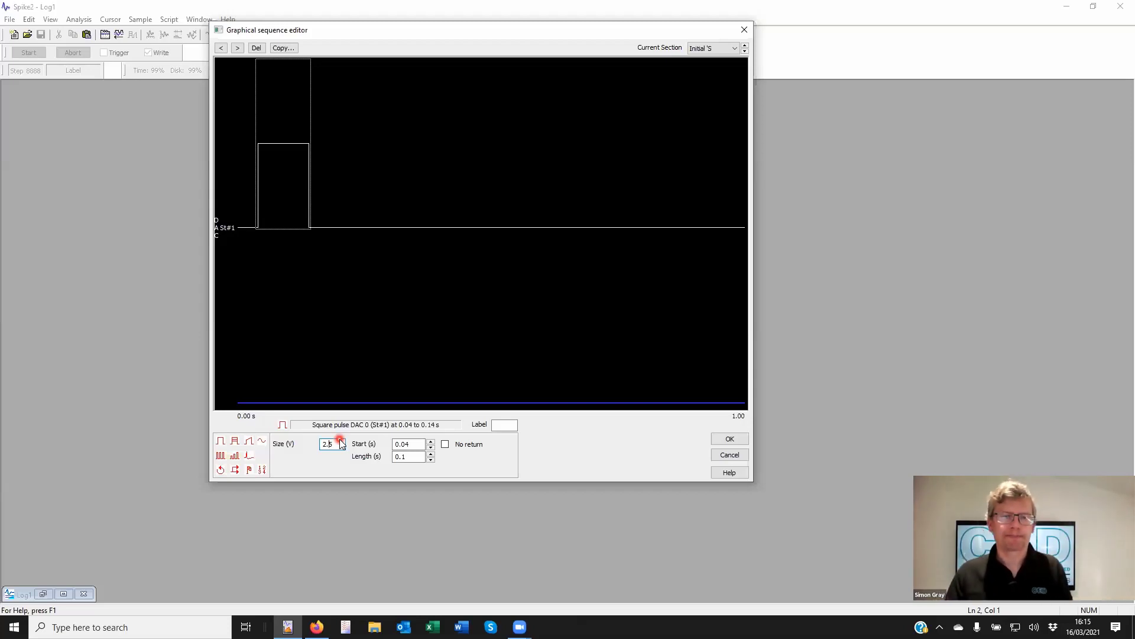
Set the square pulse's start time to 0 s, and raise it in small increments to 0.003 s
left_click(408, 444)
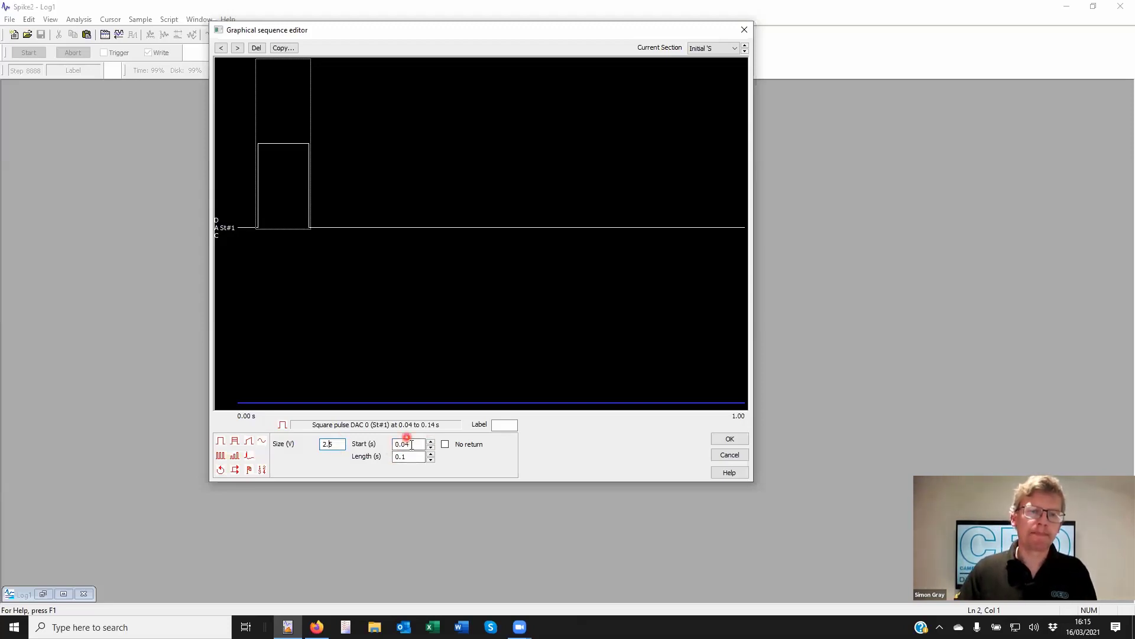
left_click(408, 456)
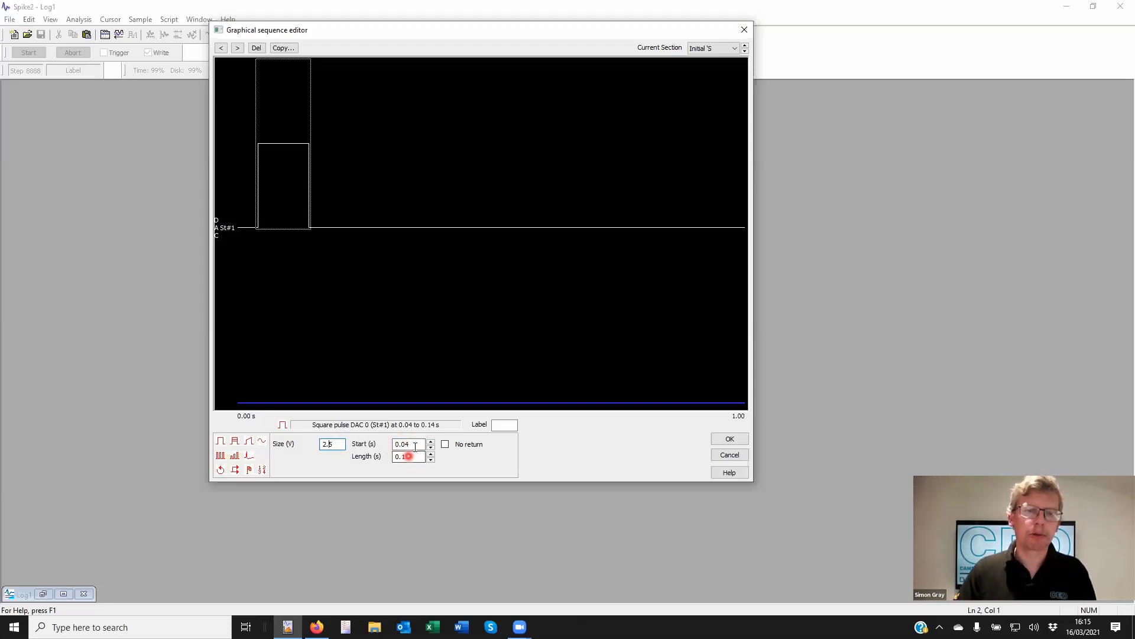
double_click(415, 445)
type("0")
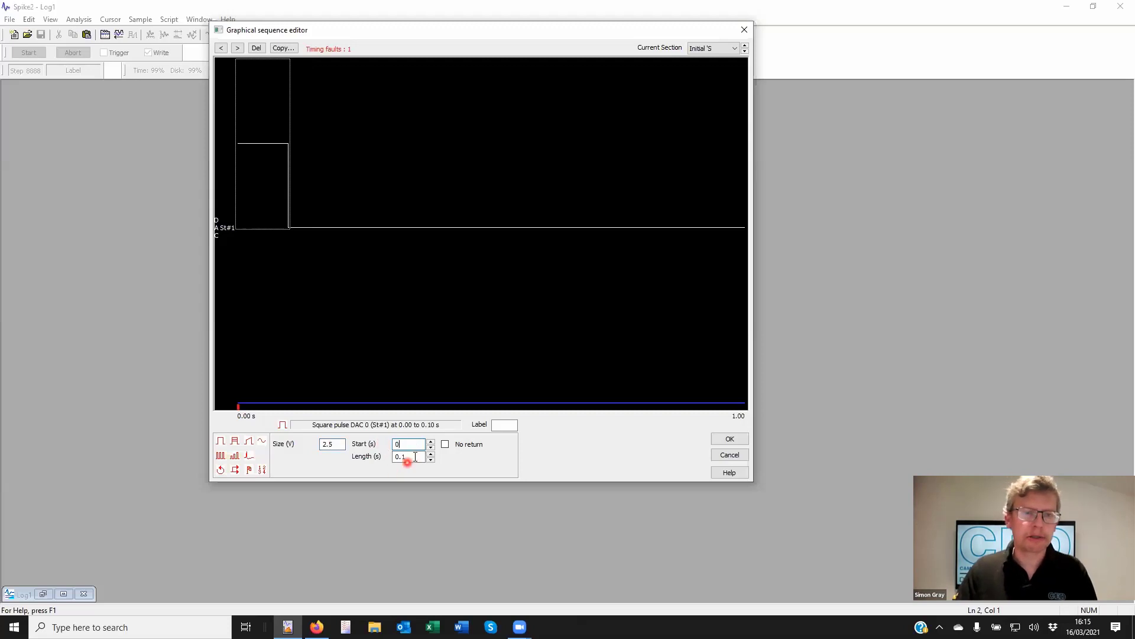
left_click(415, 457)
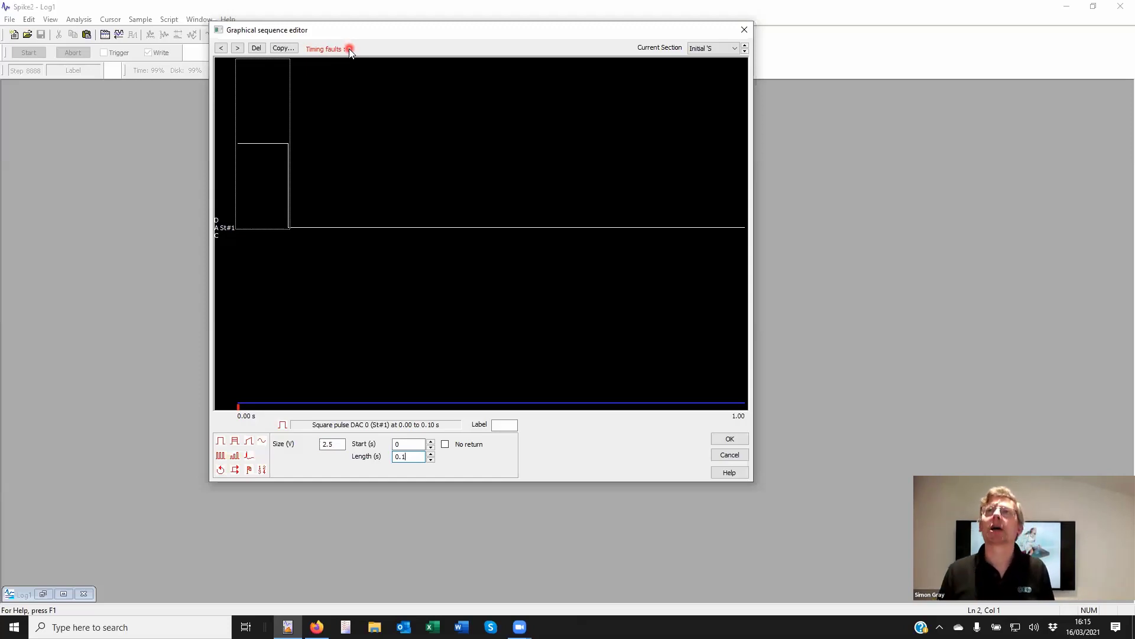
left_click(431, 441)
left_click(431, 441)
left_click(431, 441)
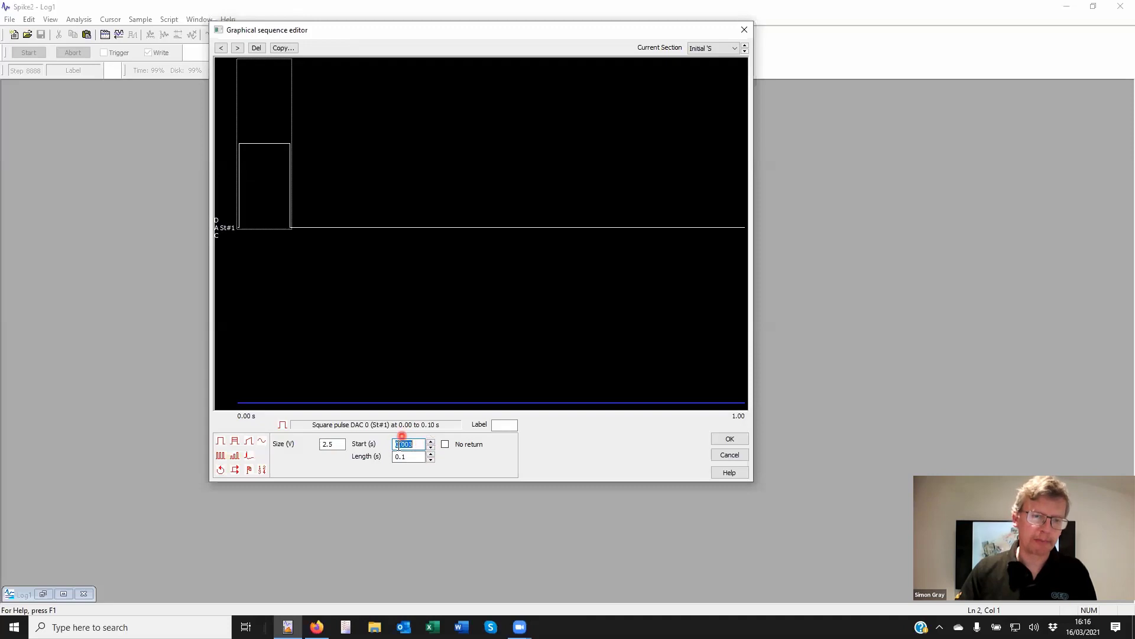
double_click(415, 445)
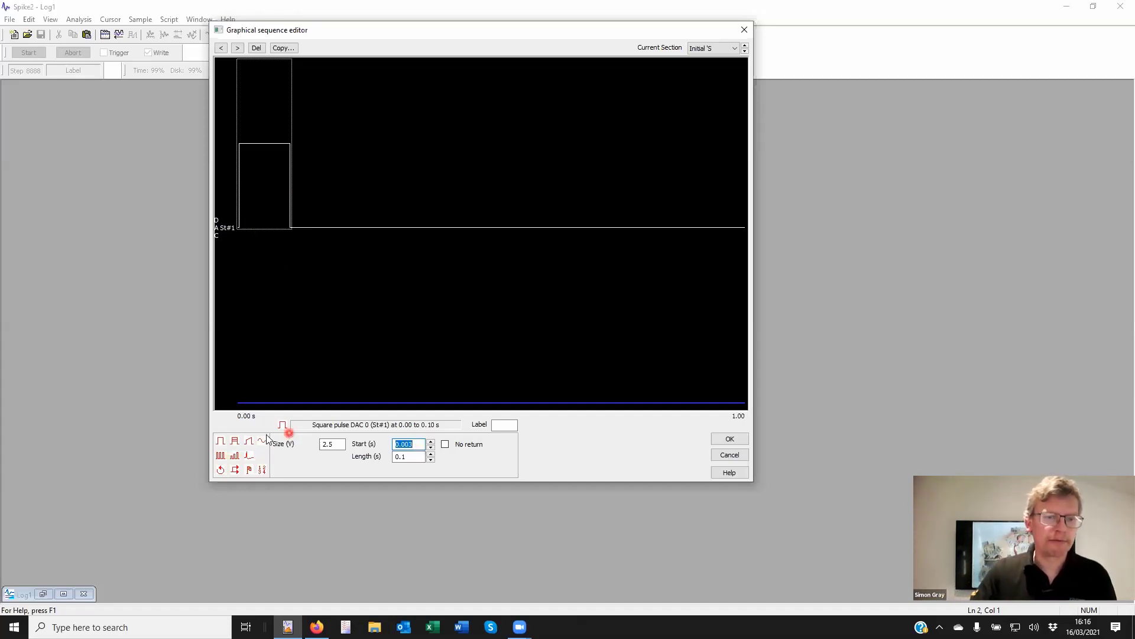
Add a varying pulse to St#1 at 0.23 s, 0.1 s long, with a size of -5 V and a change of 1 V
left_click_drag(295, 296, 352, 211)
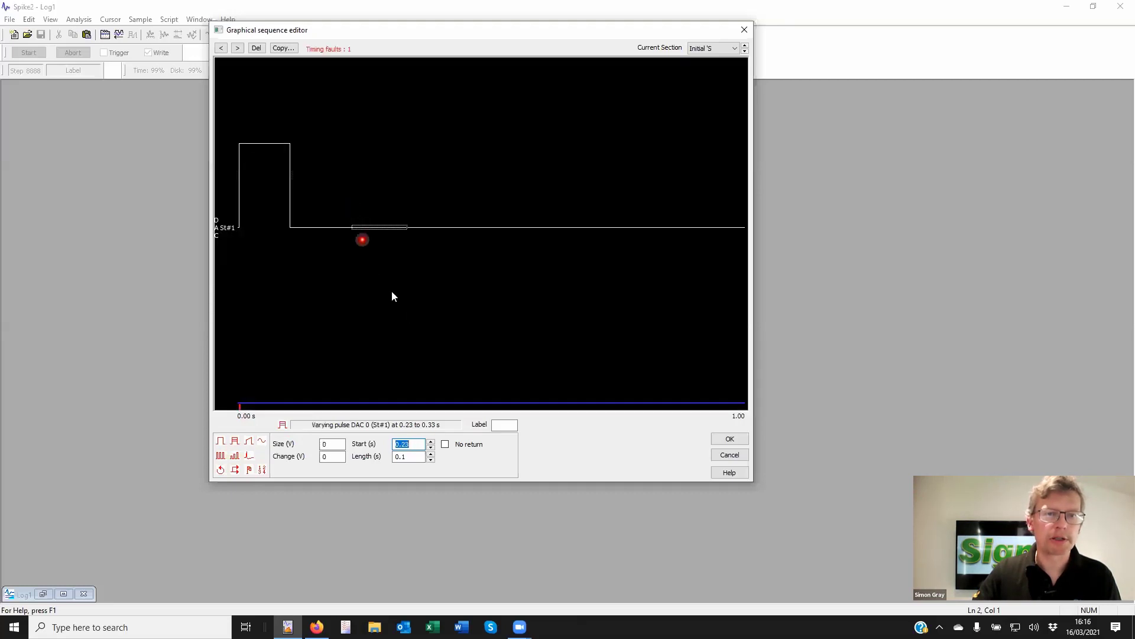
double_click(331, 444)
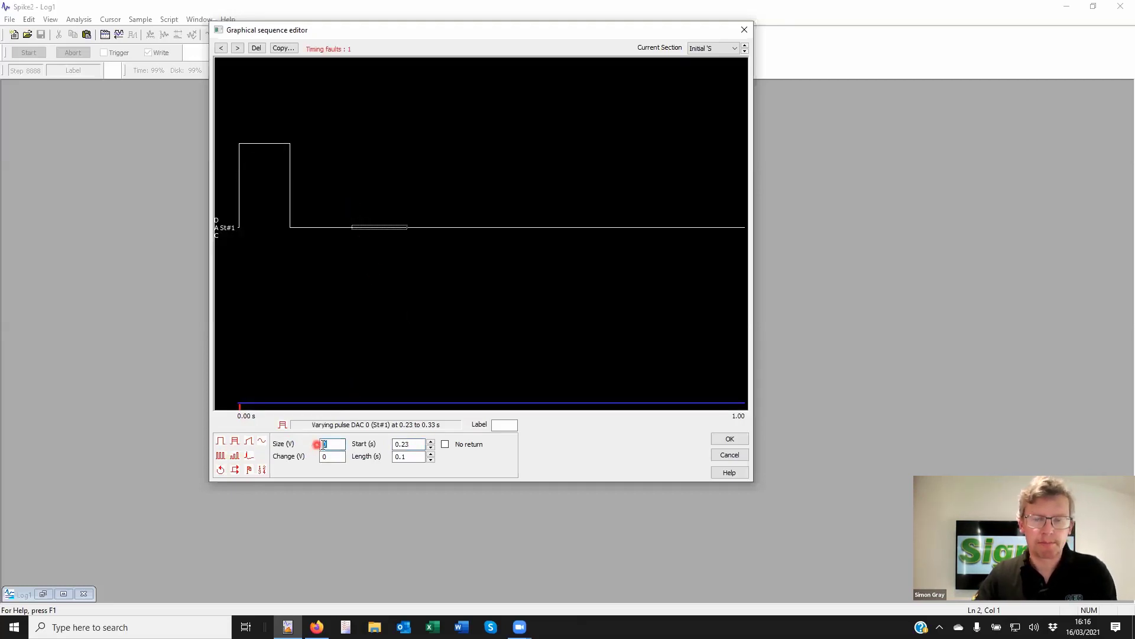
type("-5")
double_click(338, 456)
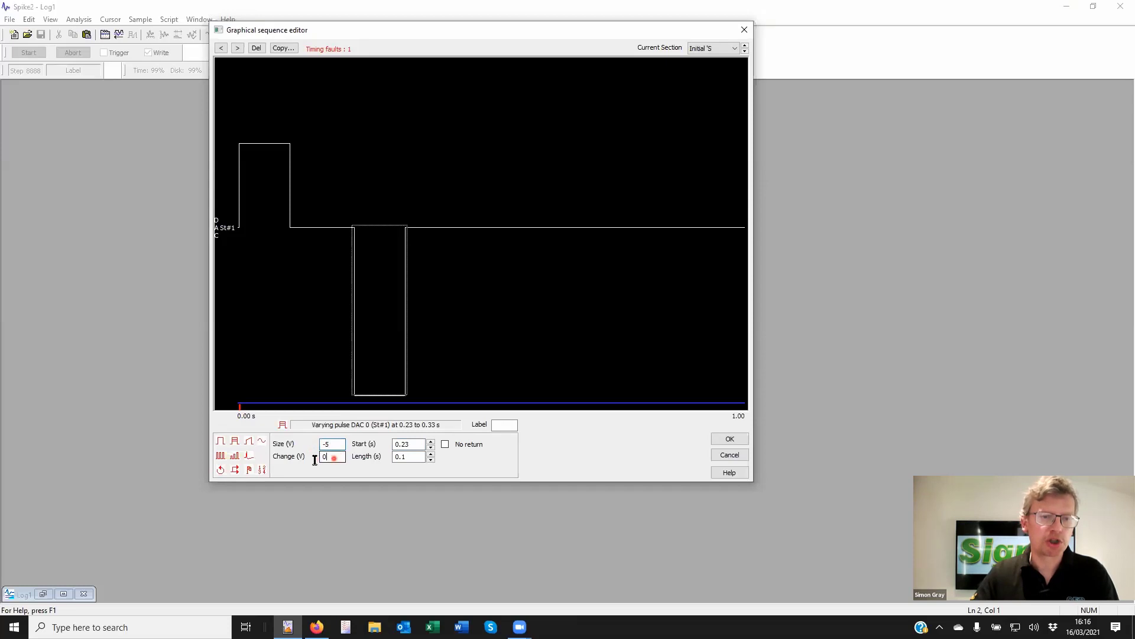
type("1")
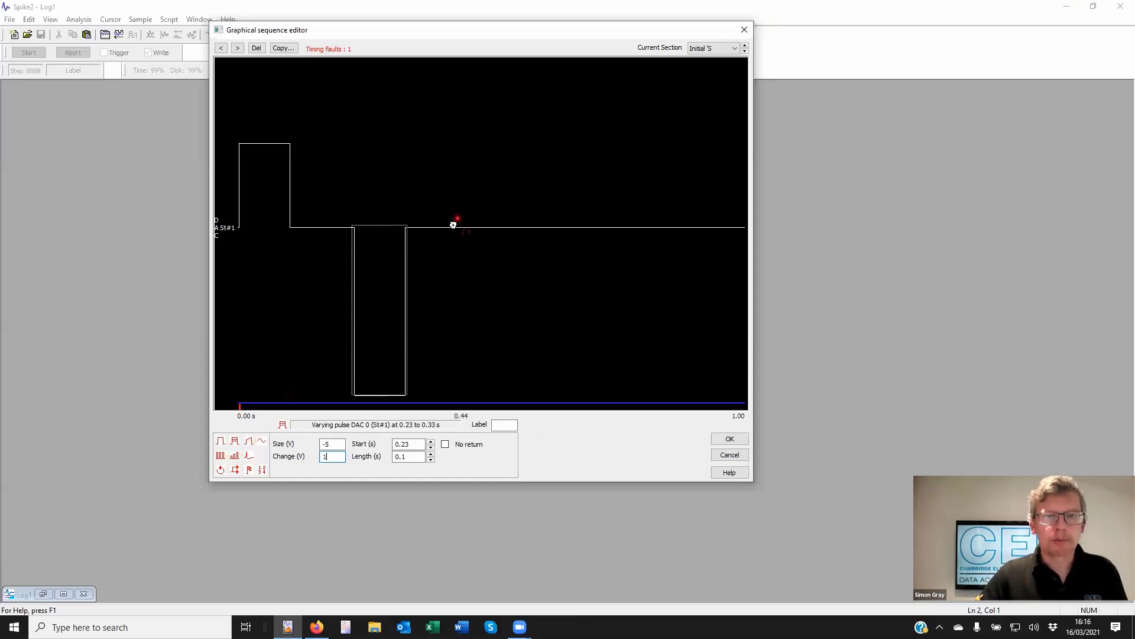
Add a voltage ramp to St#1 from 0 to 5 V, starting at 0.42 s and lasting 0.1 s
left_click(452, 227)
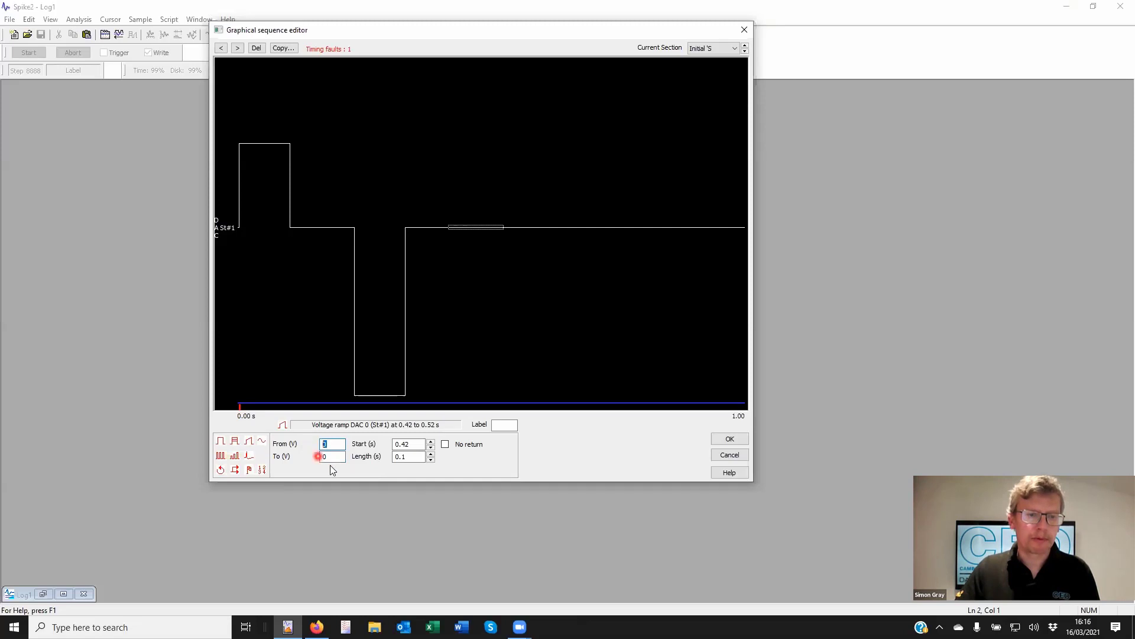
left_click(321, 456)
type("5")
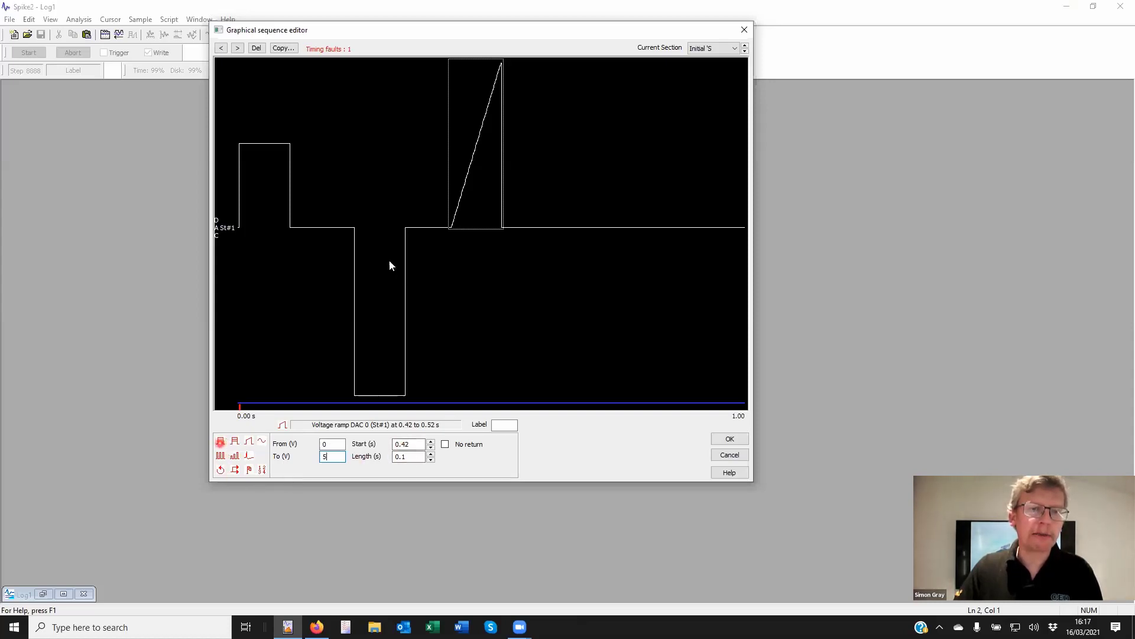
Move the square pulse to the end of the ramp at 0.52 s, and set the ramp's end level to 2.5 V
left_click_drag(272, 183, 517, 181)
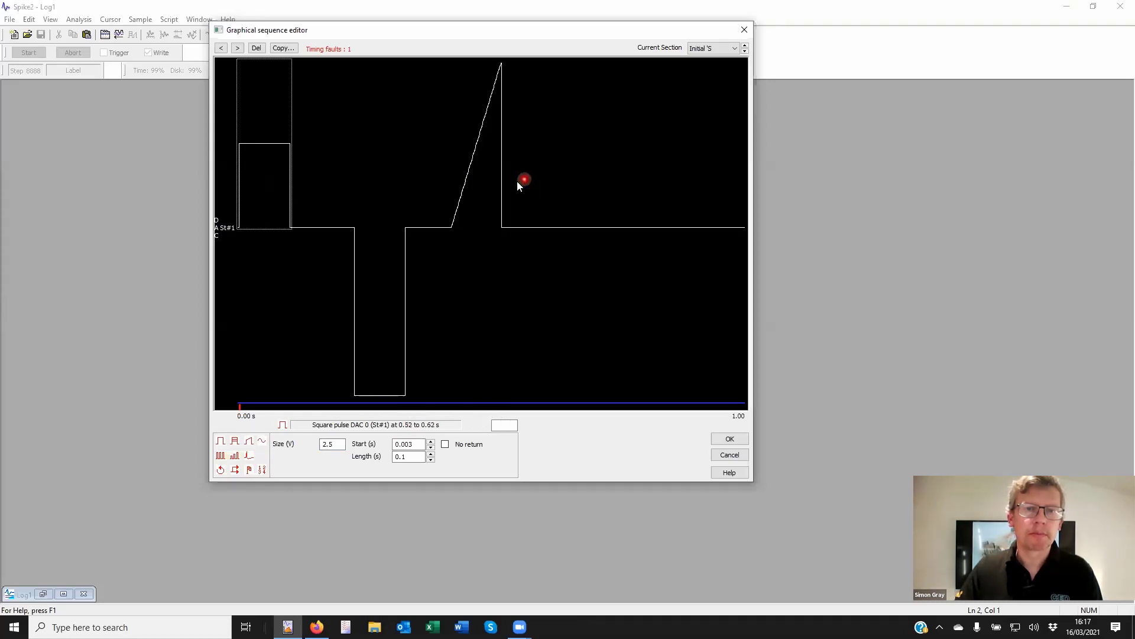
left_click(487, 162)
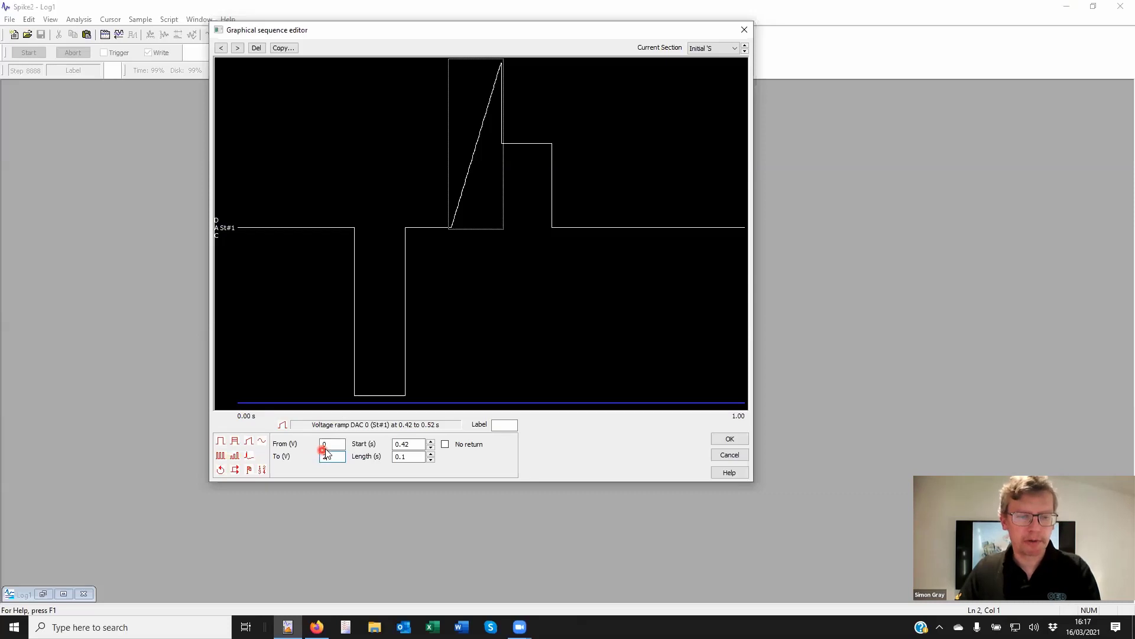
type("2.5")
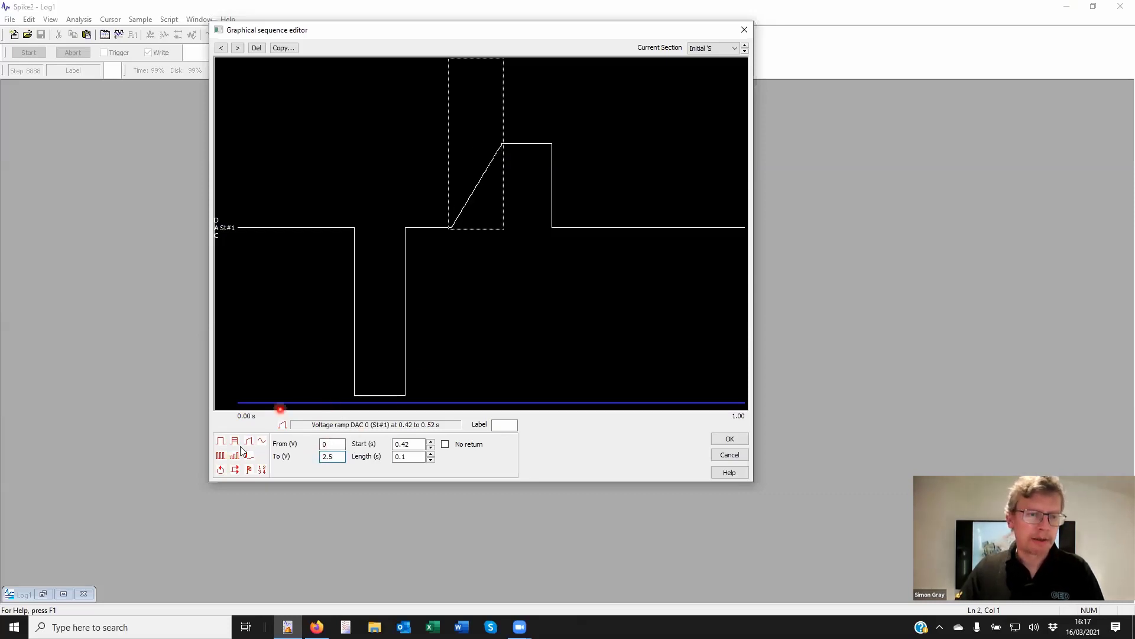
Add a second voltage ramp right after the square pulse at 0.62 s, falling from 2.5 to 0 V over 0.1 s
left_click_drag(538, 247, 550, 235)
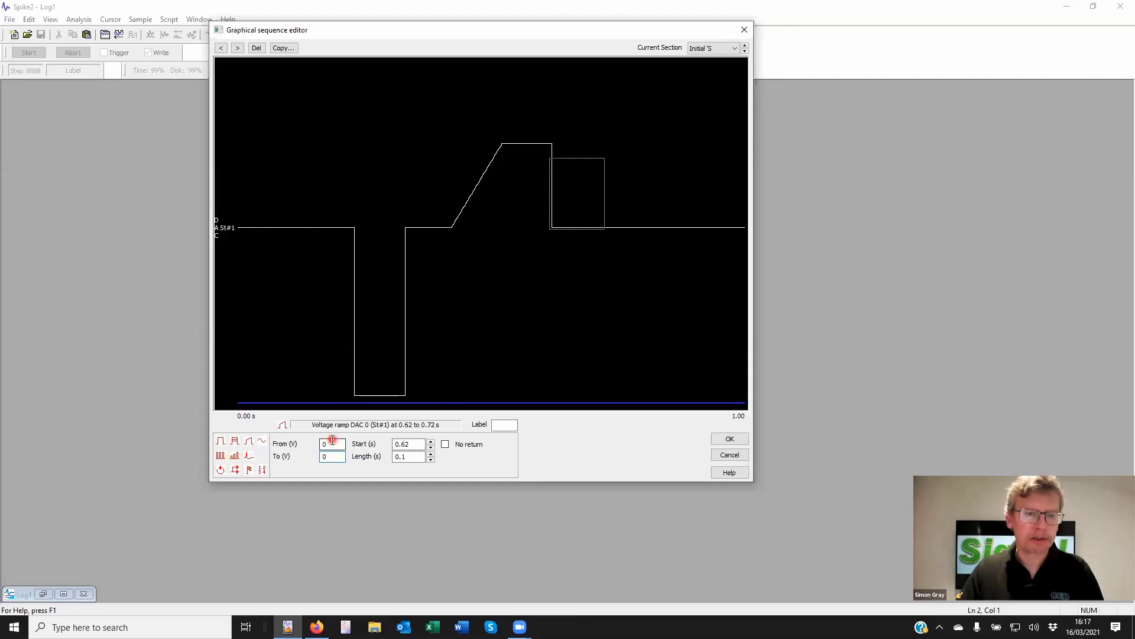
double_click(327, 444)
type("2.5")
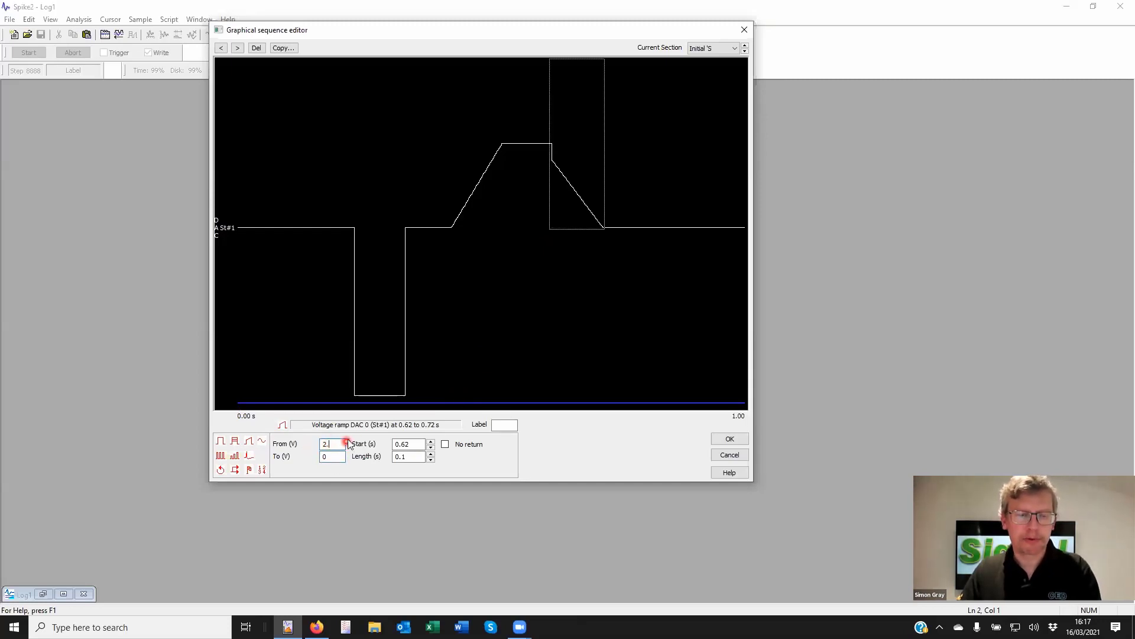
Extend the length of the falling ramp that starts at 0.62 s on St#1 to 0.2 s
left_click(338, 456)
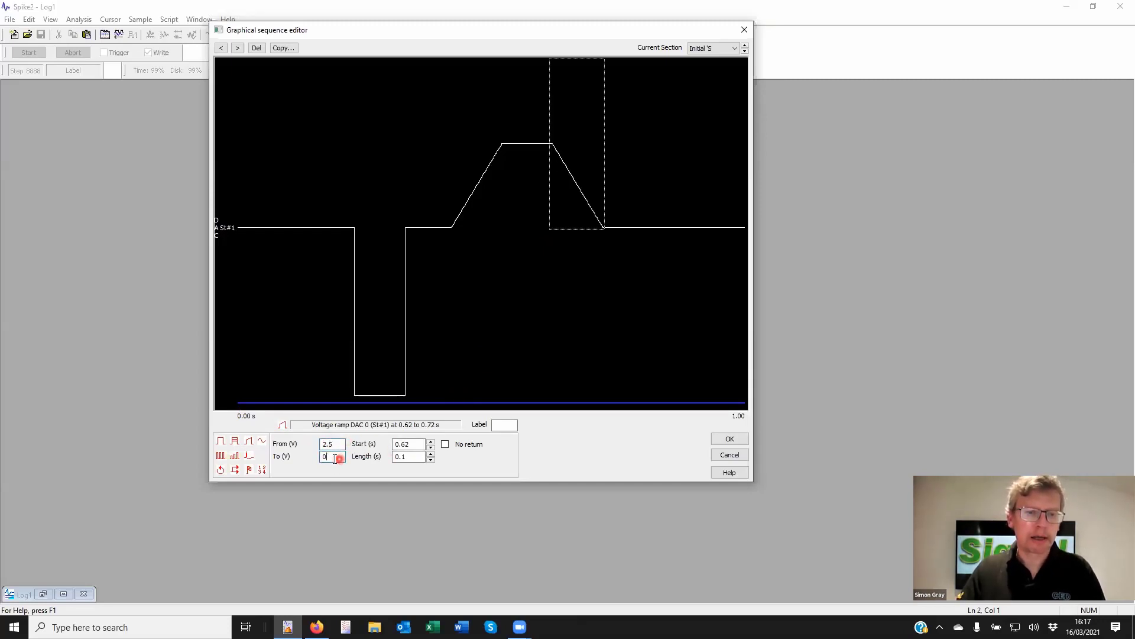
left_click(404, 458)
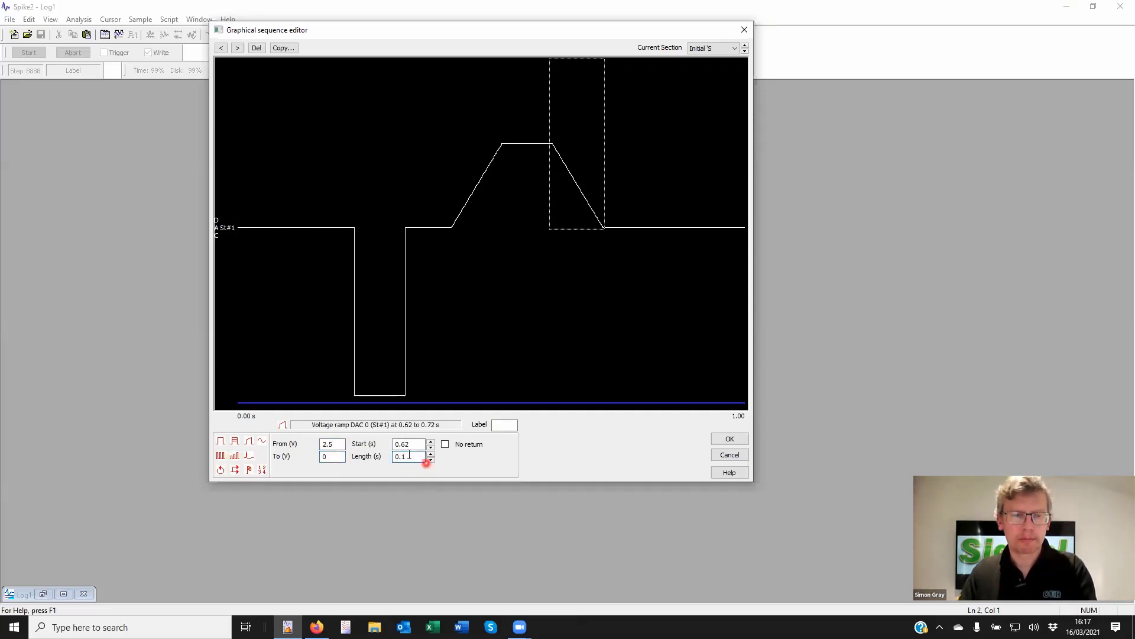
left_click(431, 453)
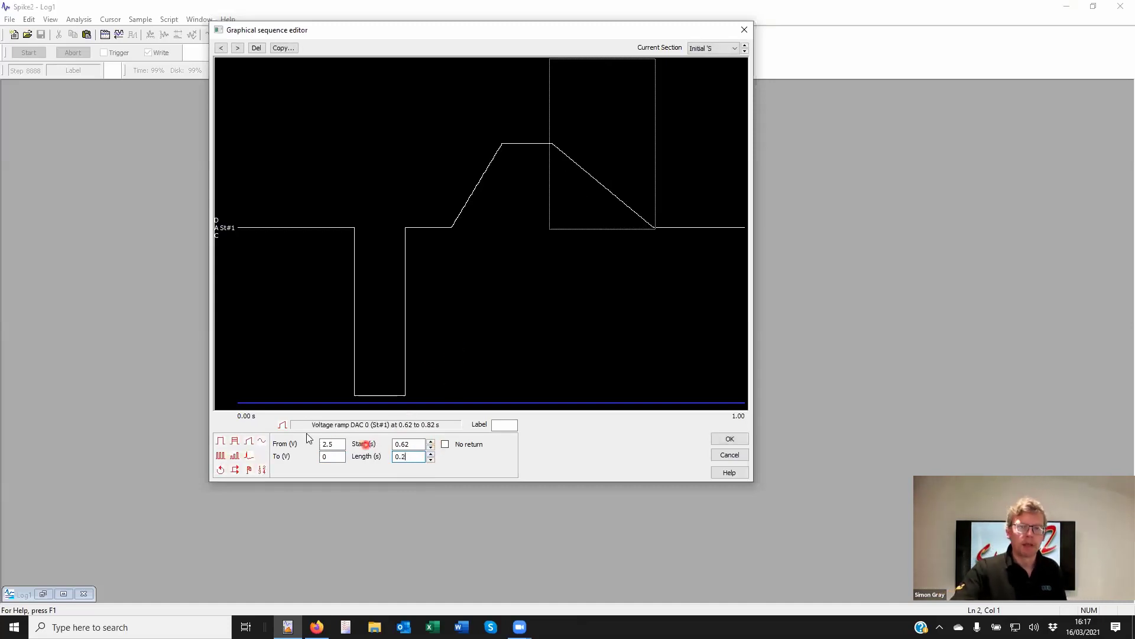
Add a sine wave to St#1 at 0.05 s, 0.1 s long, with a size of 5 V
left_click(262, 441)
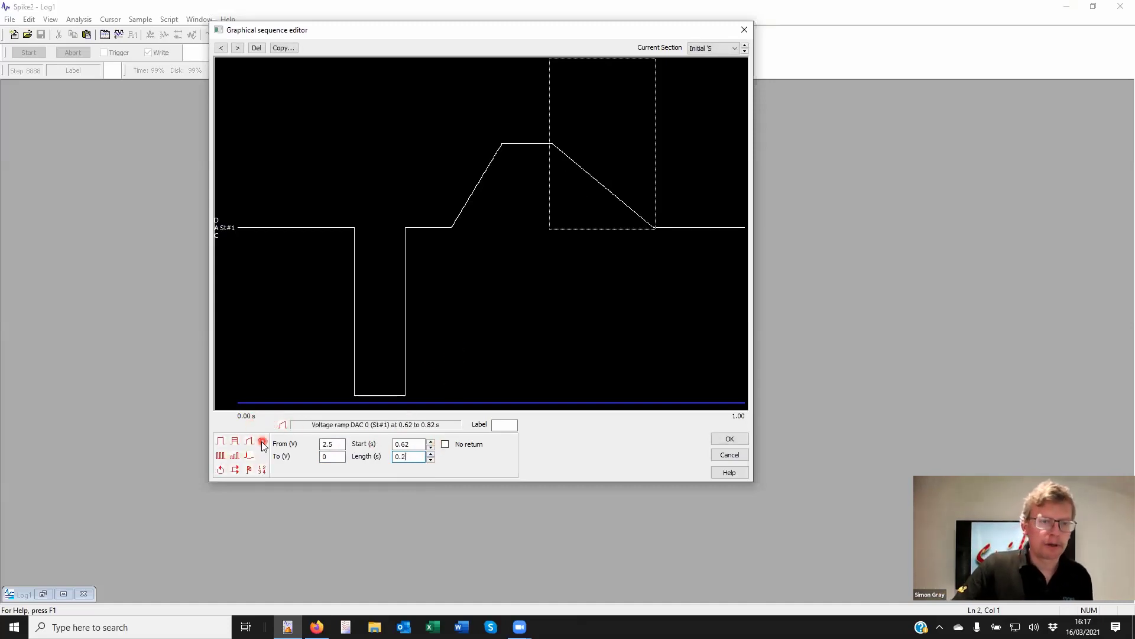
left_click(264, 228)
left_click(335, 445)
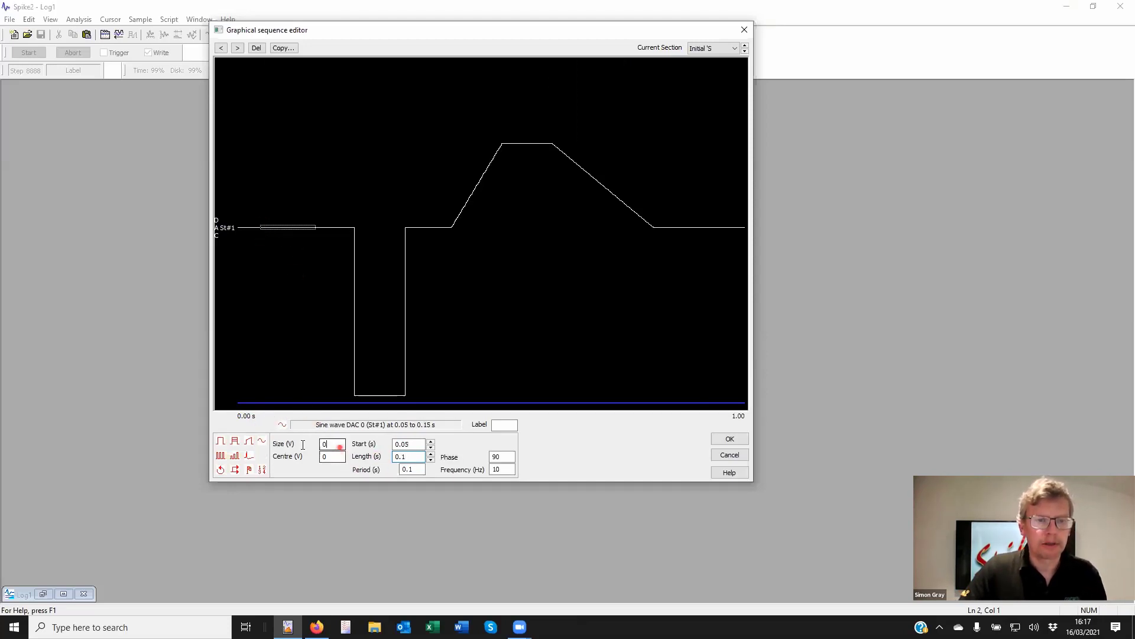
key("BackSpace")
type("5")
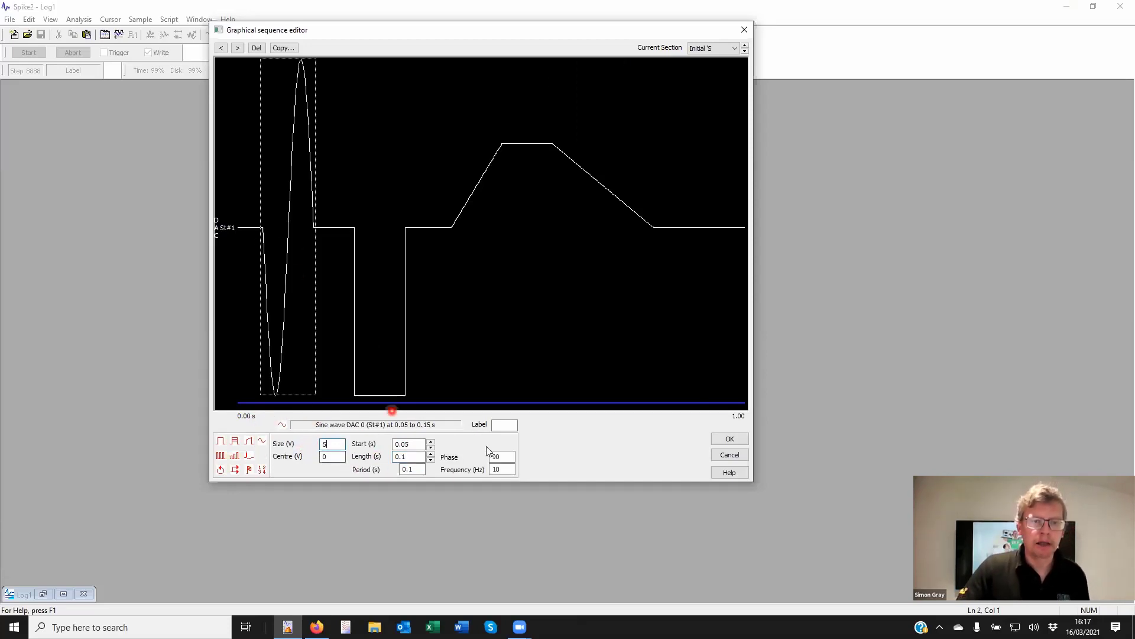
Try a frequency of 100 Hz for the sine wave, and return it to 10 Hz
left_click(512, 470)
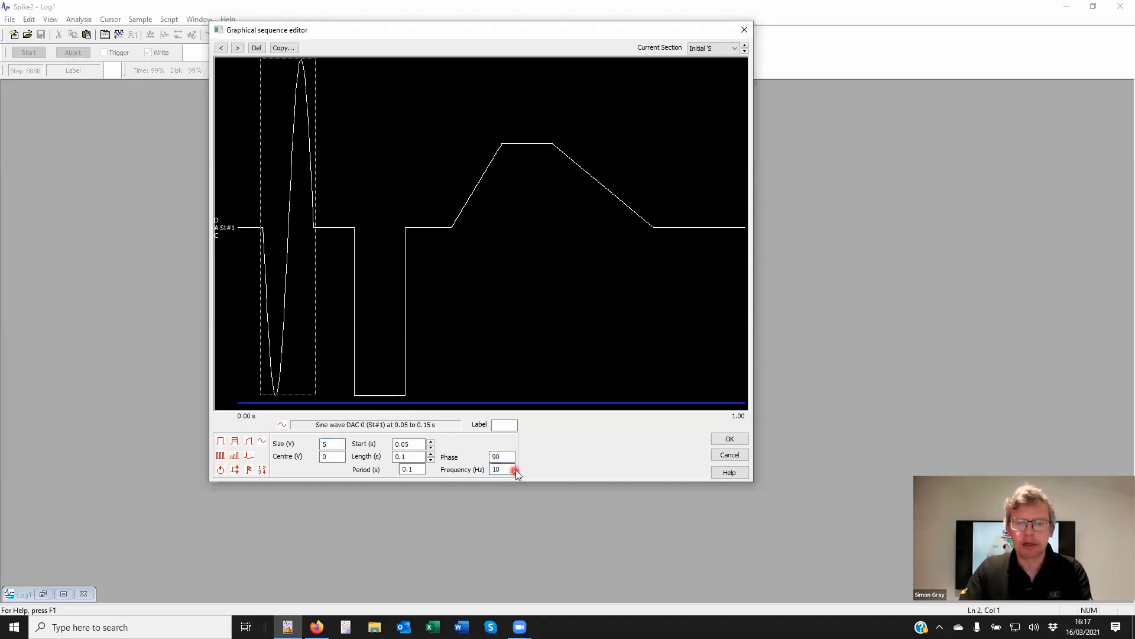
left_click(502, 468)
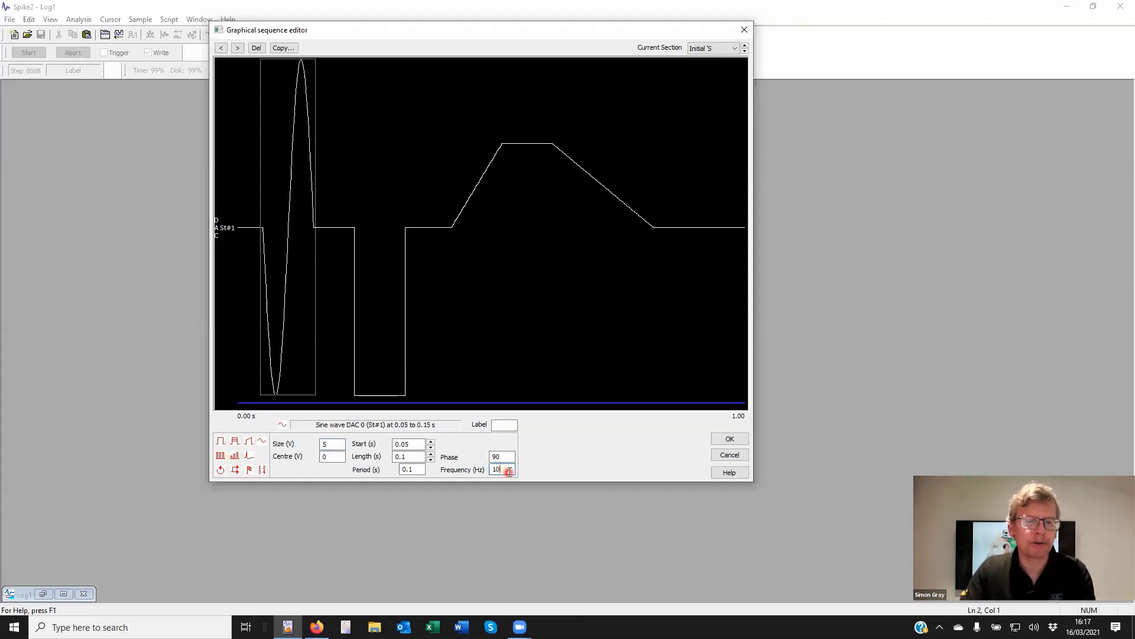
type("0")
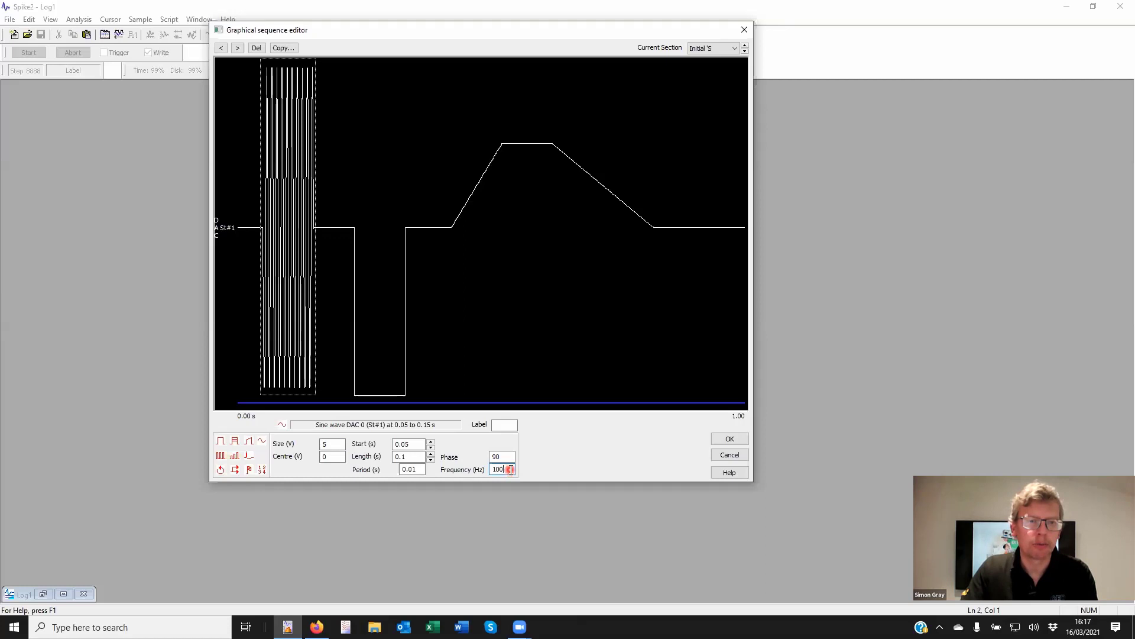
left_click(504, 468)
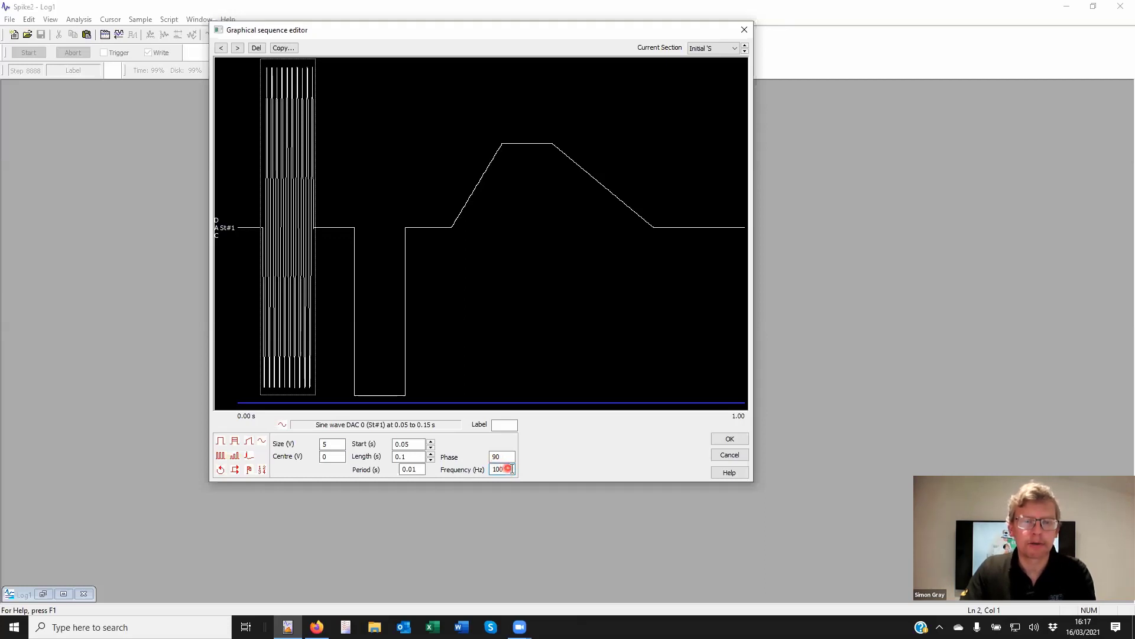
key("BackSpace")
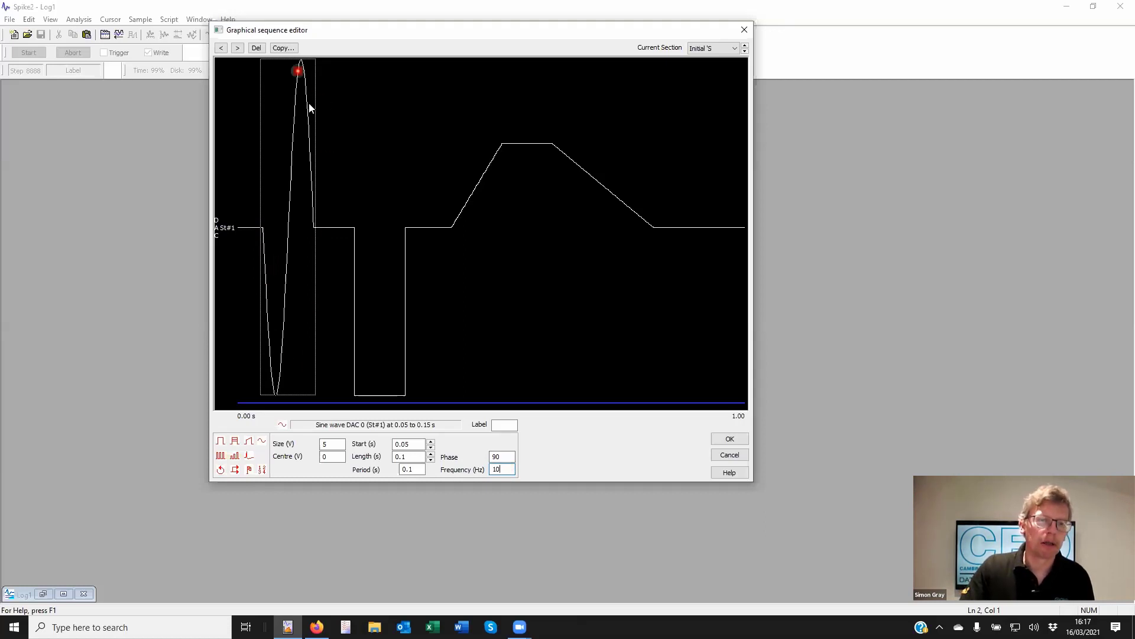
Set the sine wave's centre to 1 V and the initial level of St#1 to 1 V
double_click(333, 455)
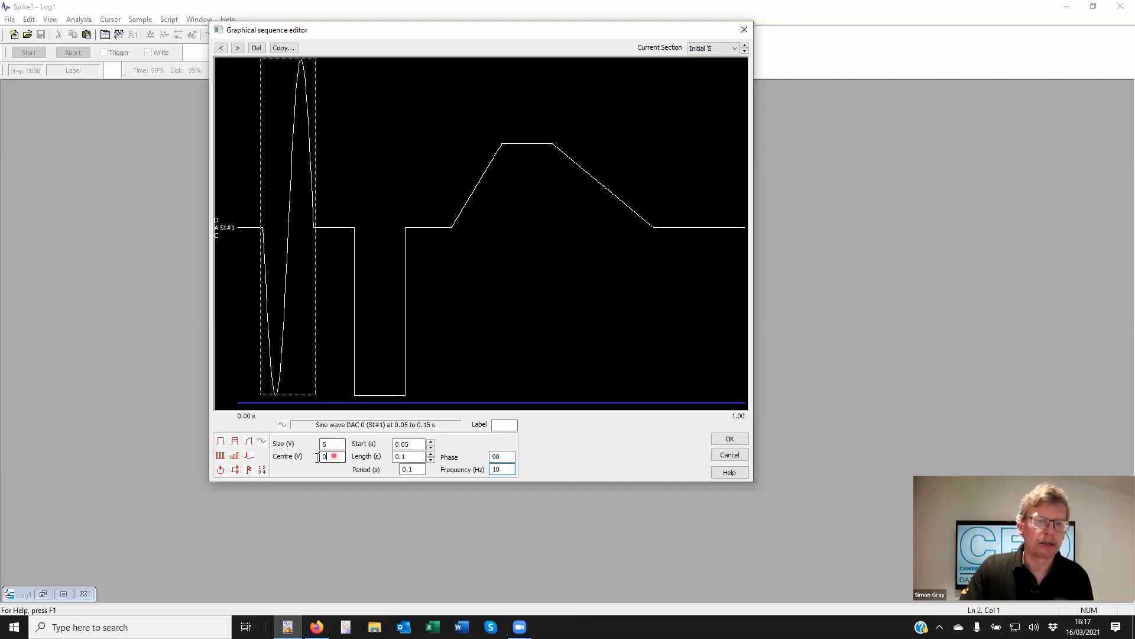
type("1")
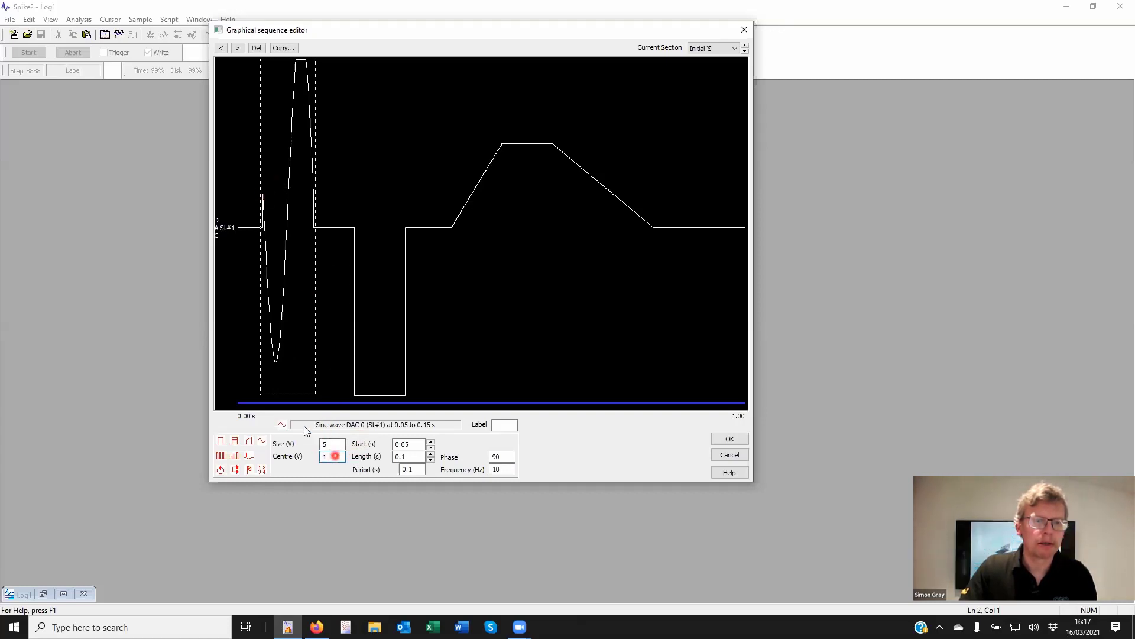
left_click(242, 227)
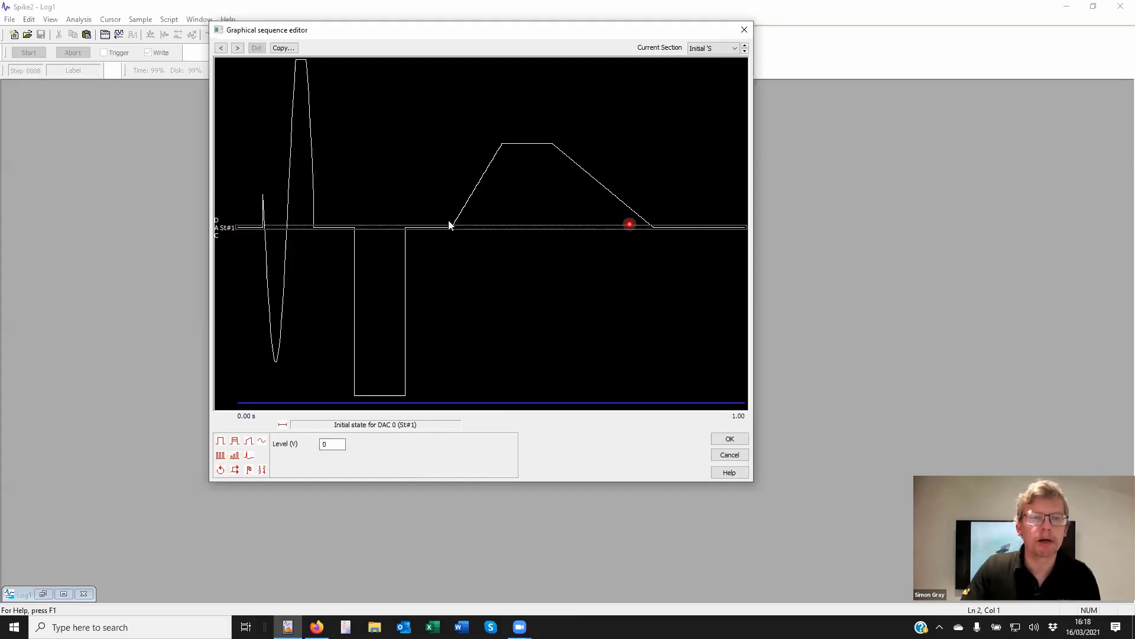
double_click(330, 443)
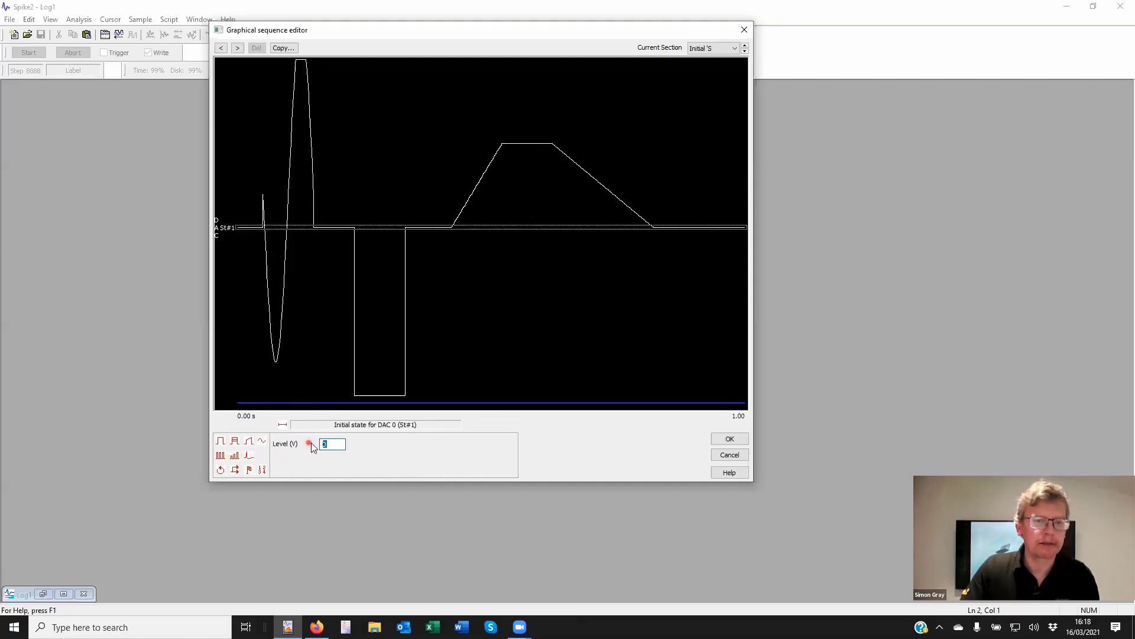
type("1")
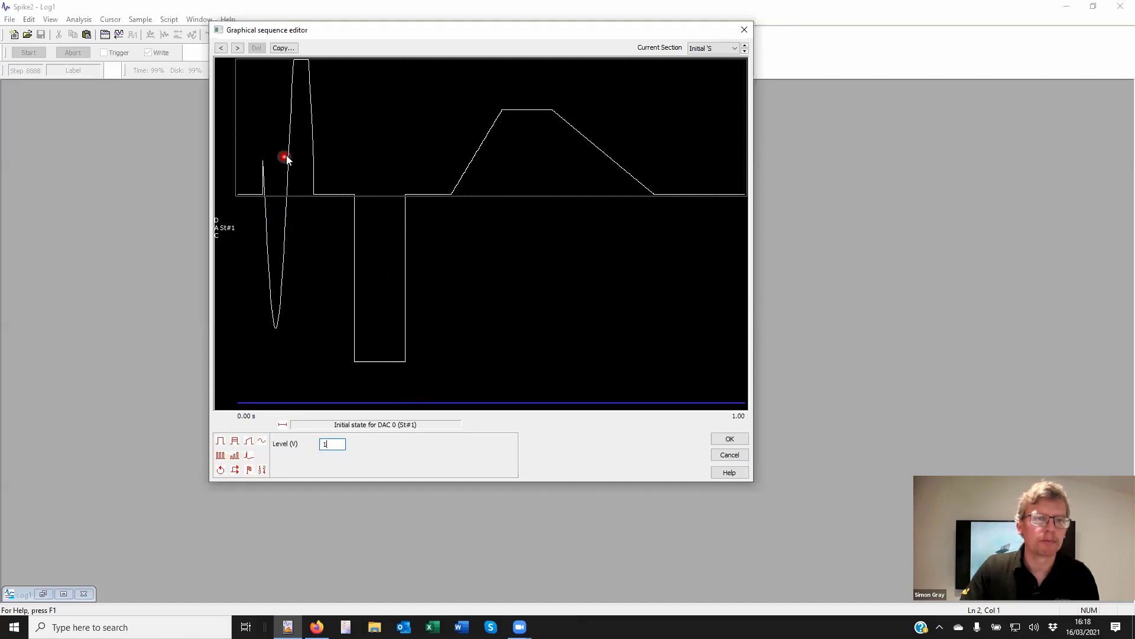
Delete the sine wave from St#1 and set the initial level of St#1 to 0 V
left_click(295, 155)
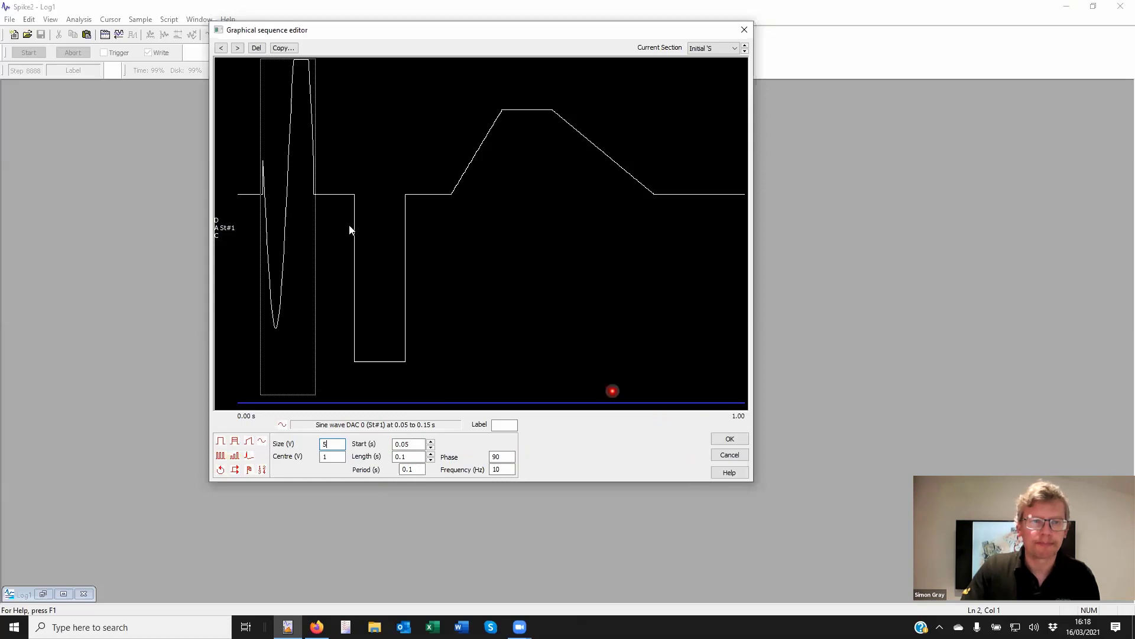
key("Delete")
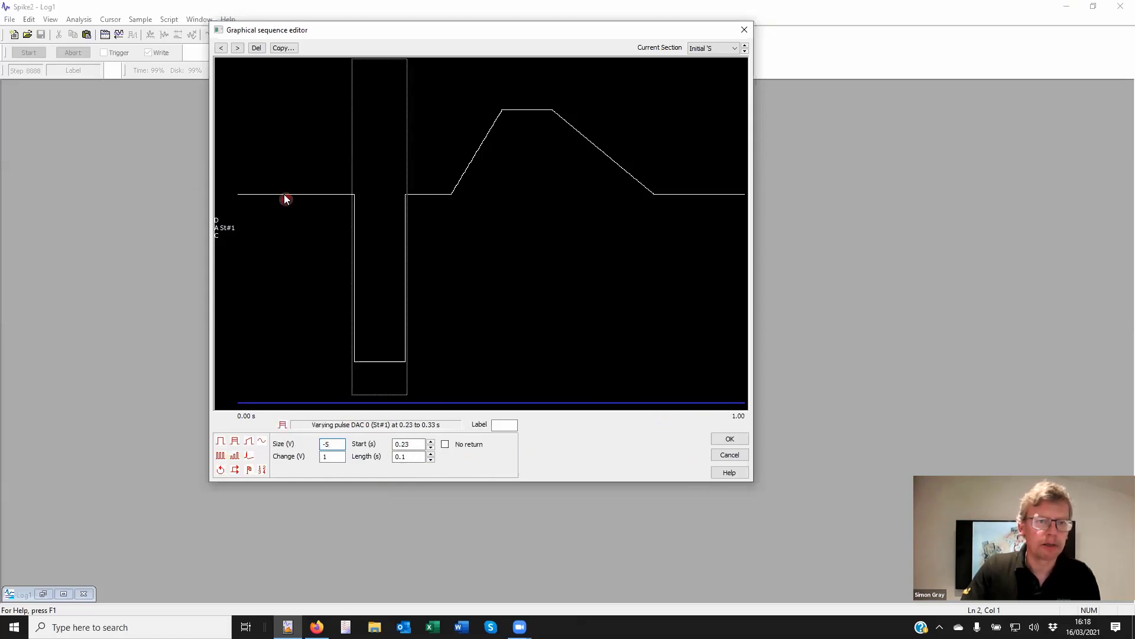
left_click(283, 194)
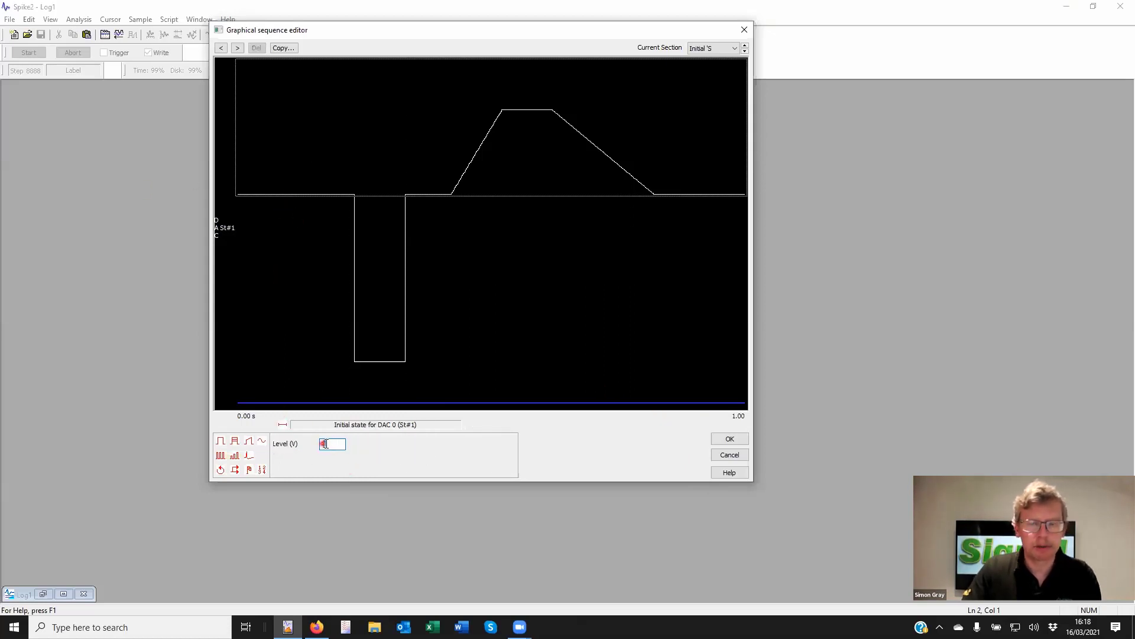
type("0")
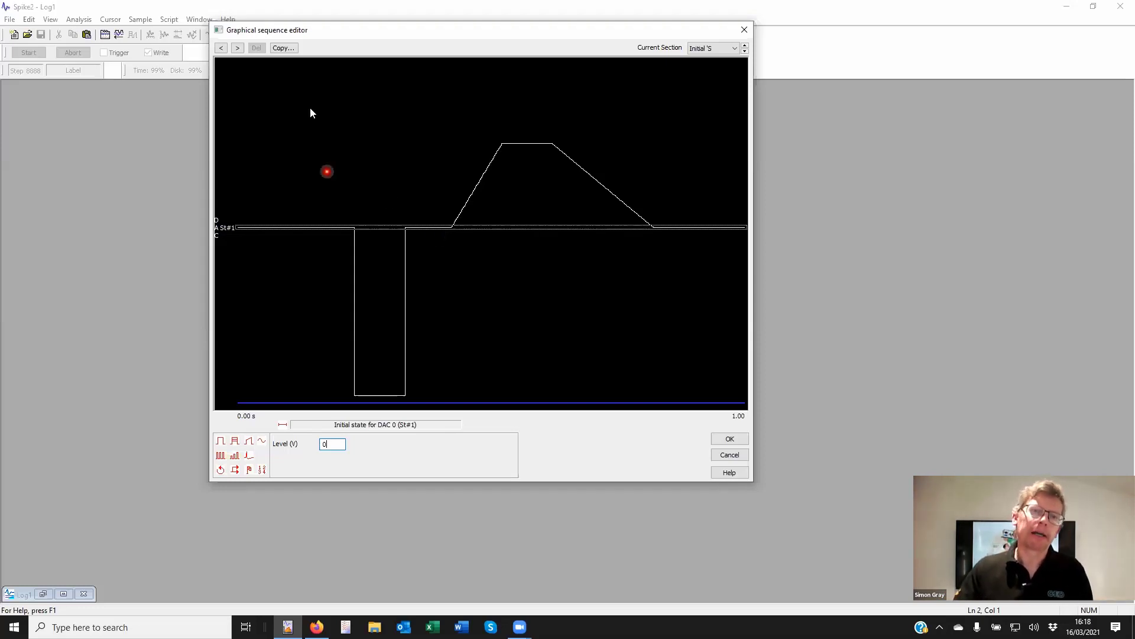
Copy the current section's digital outputs, DAC outputs and section length to the sections from Initial 'S to Section C
left_click(280, 47)
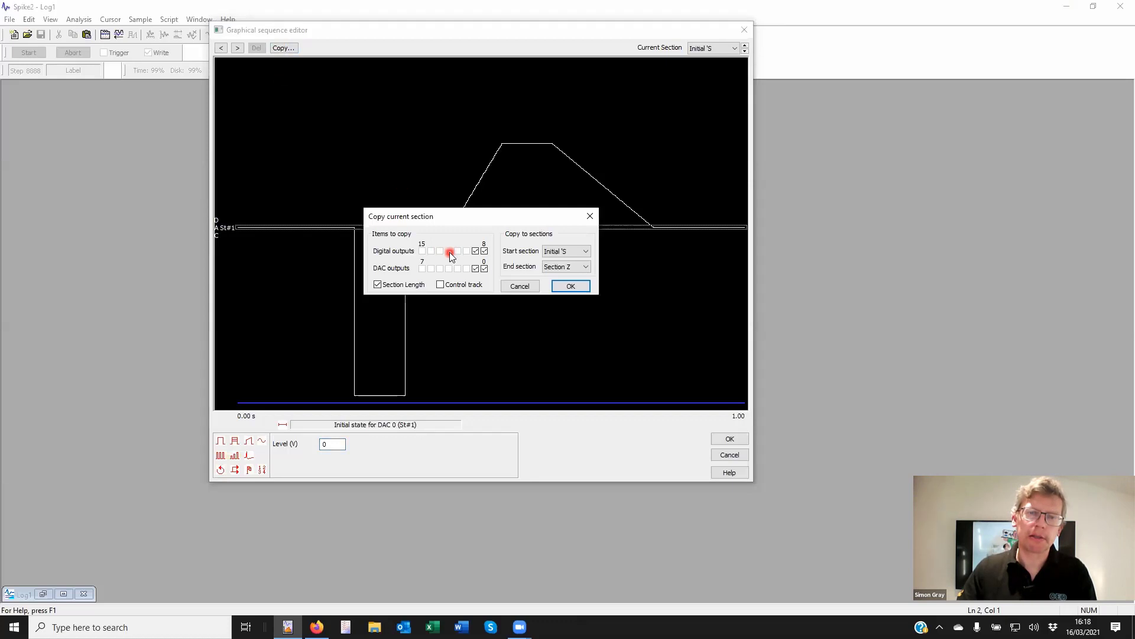
left_click(559, 252)
left_click(574, 267)
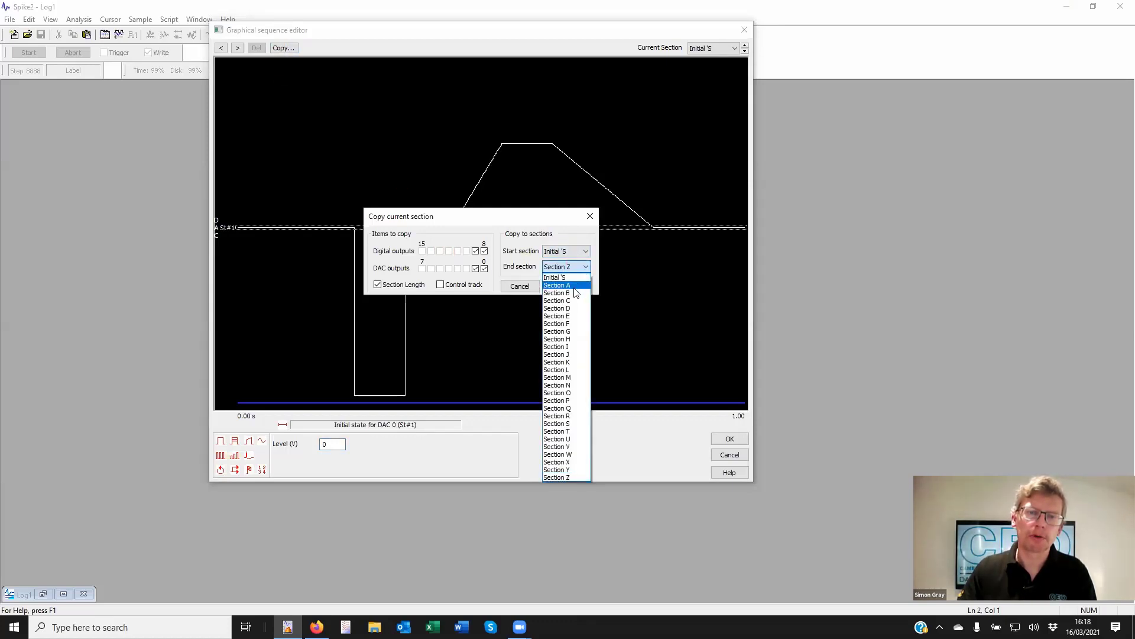
left_click(571, 301)
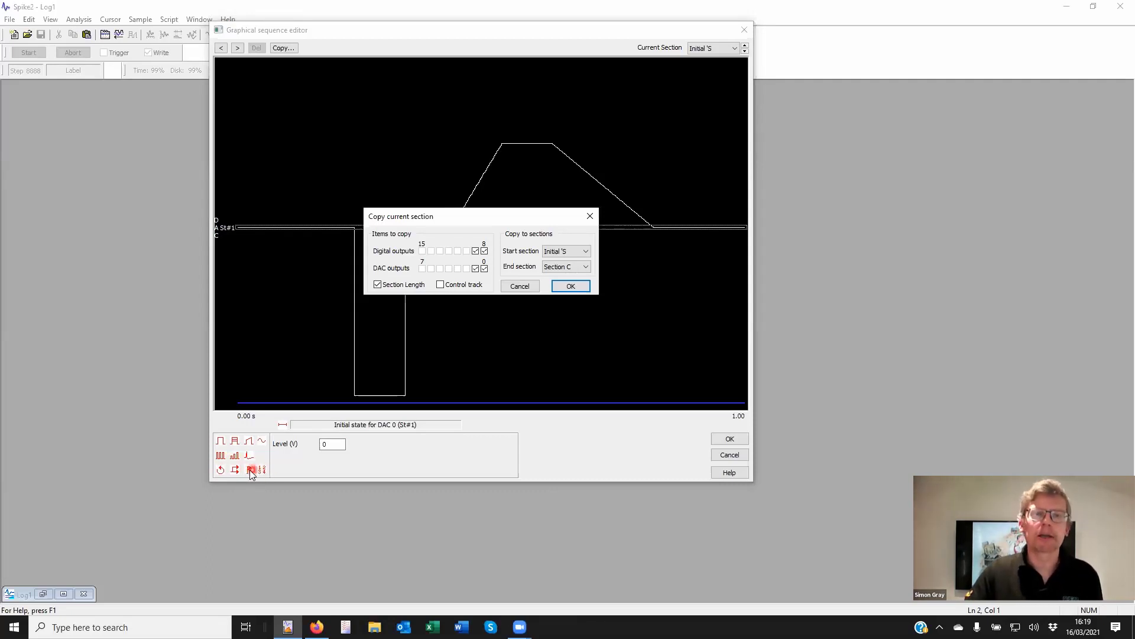
left_click(571, 286)
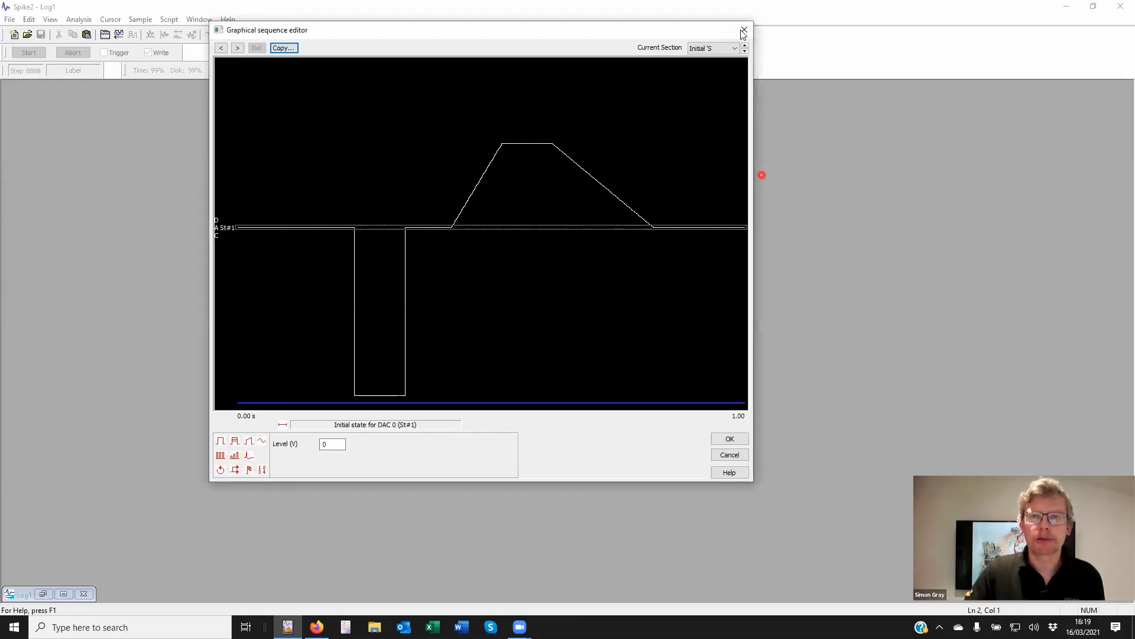
In Section A, delete the square pulse, both voltage ramps and the varying pulse from St#1
left_click(746, 48)
left_click(746, 48)
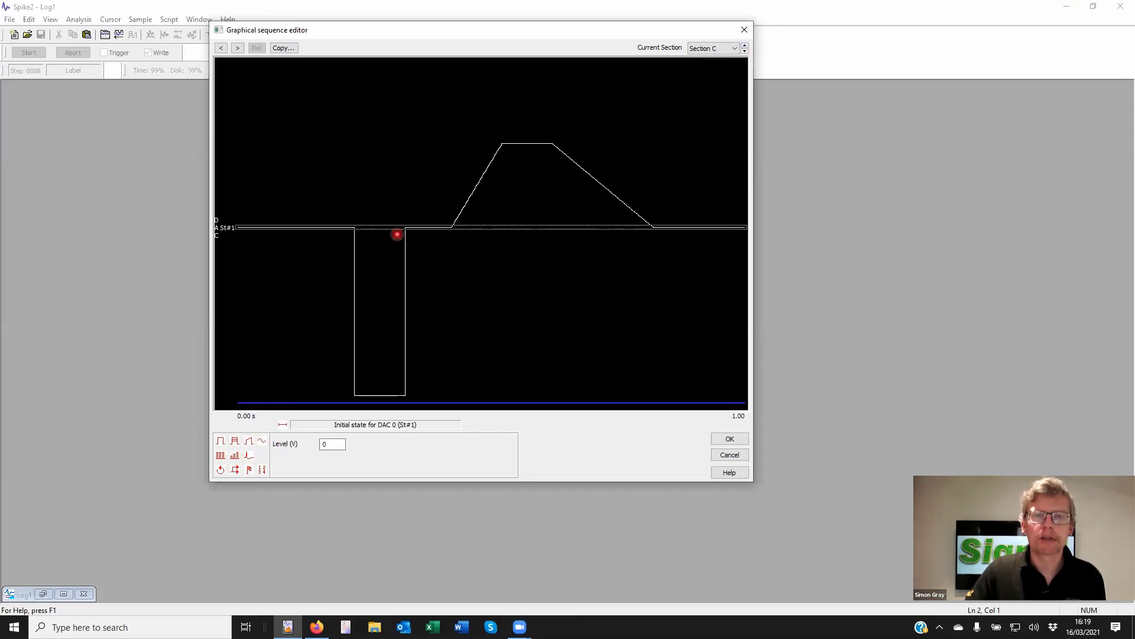
left_click(719, 50)
left_click(717, 62)
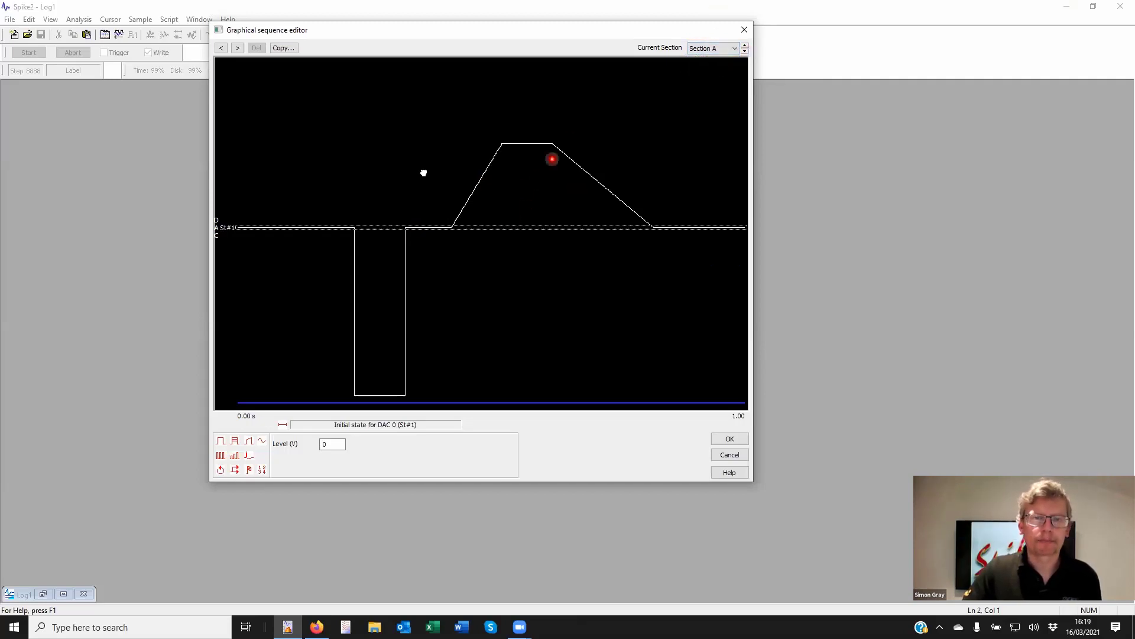
left_click(551, 157)
key("Delete")
left_click(579, 190)
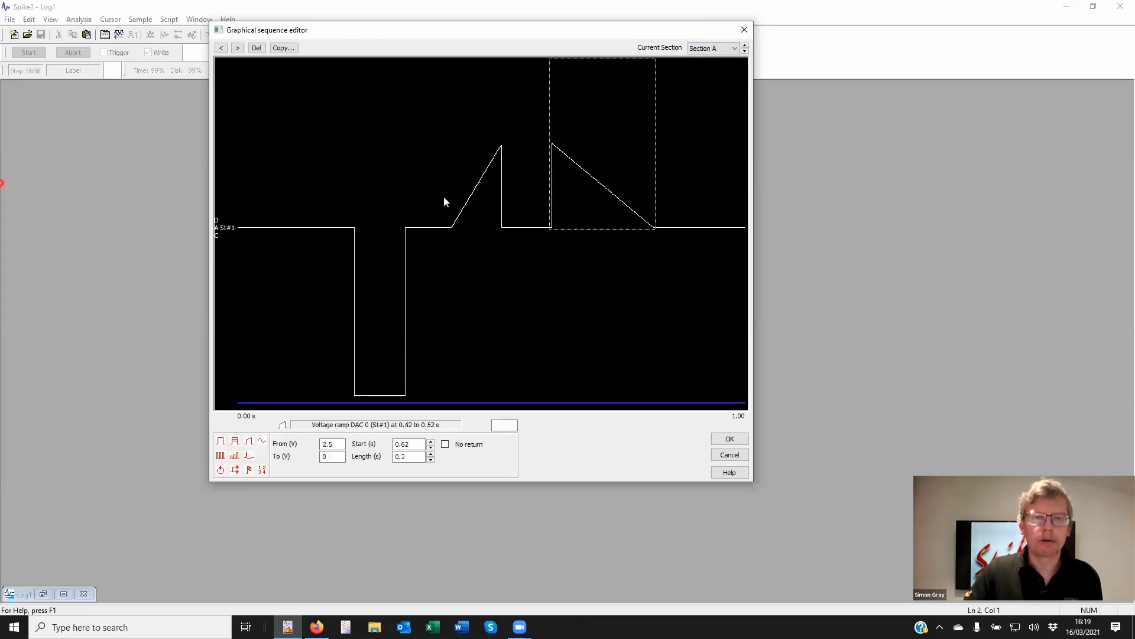
key("Delete")
left_click(482, 201)
key("Delete")
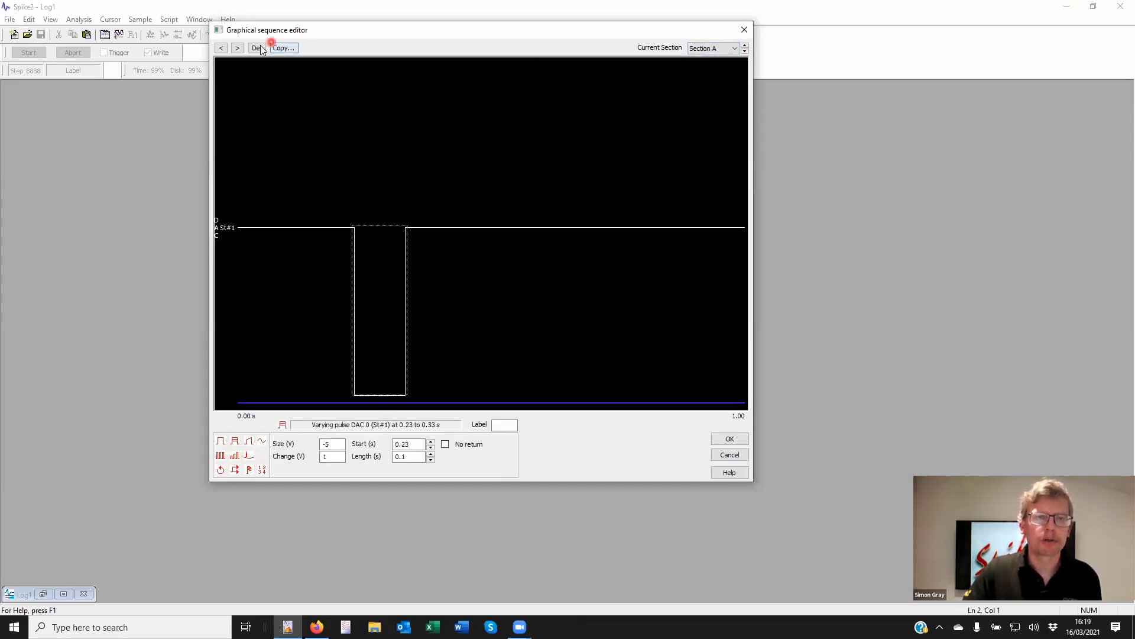
left_click(258, 48)
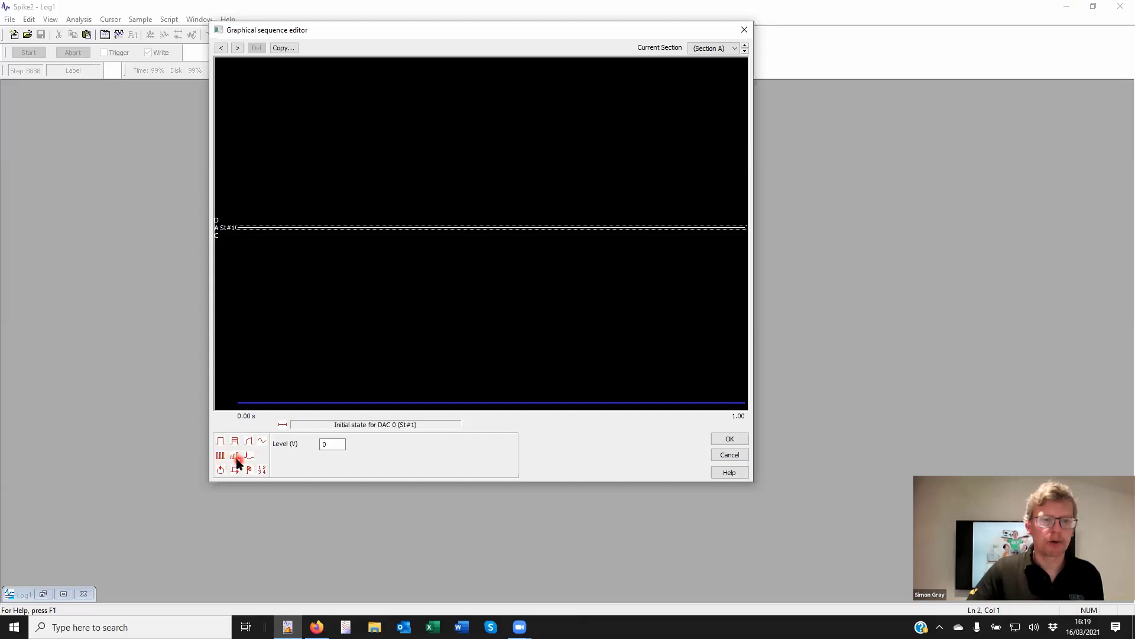
Add a varying-amplitude pulse train of 5 pulses to St#1 in Section A and move its start to 0.05 s
left_click_drag(234, 456, 283, 227)
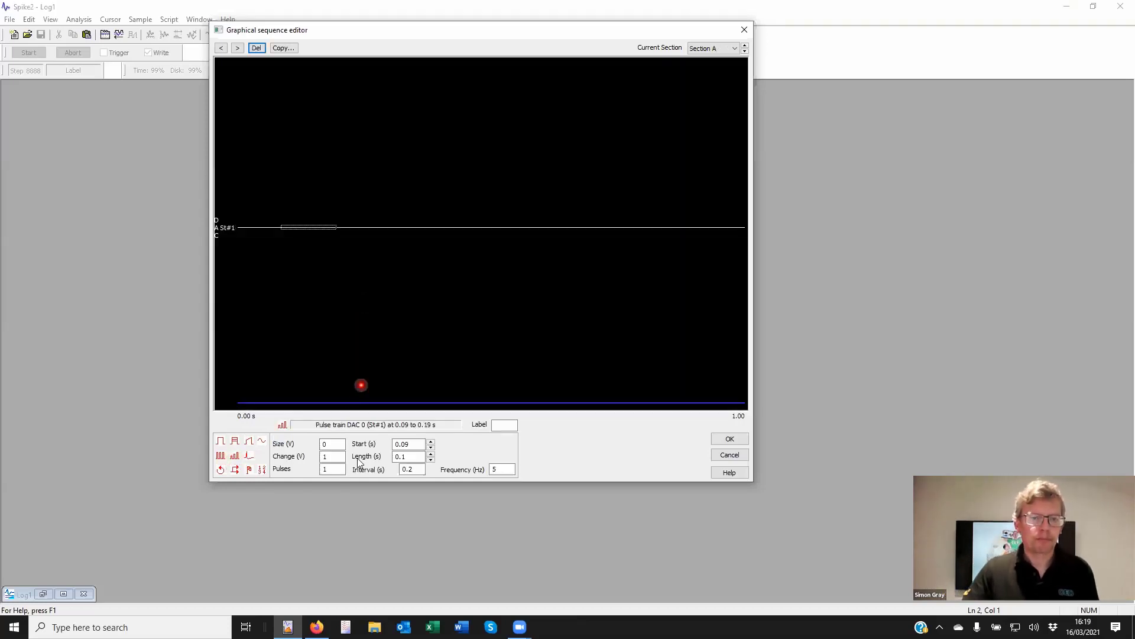
key("BackSpace")
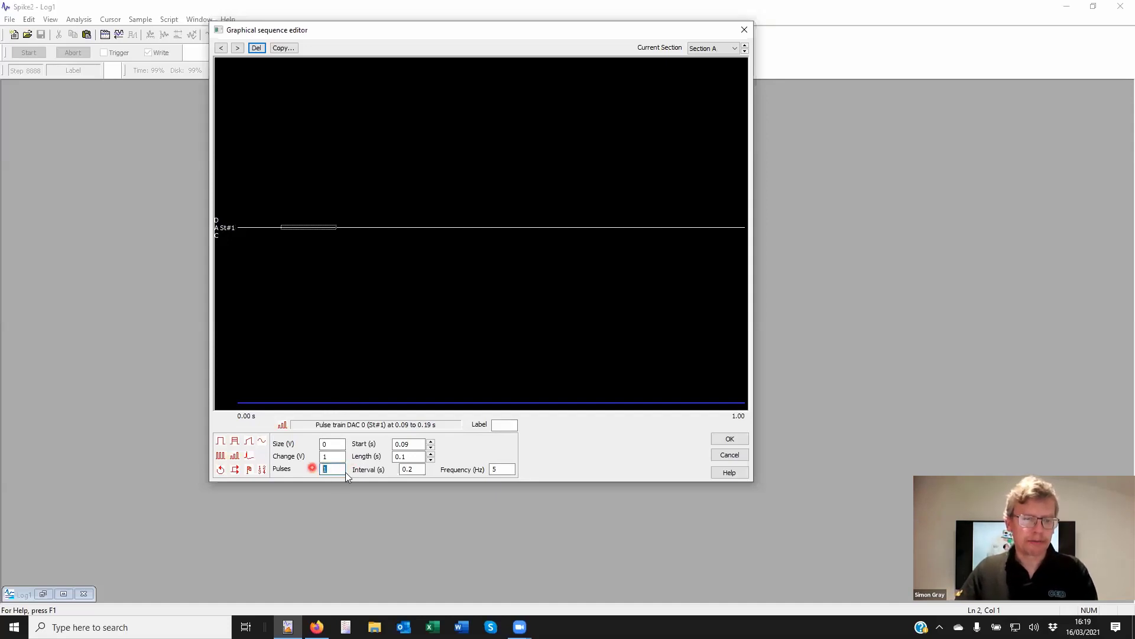
type("5")
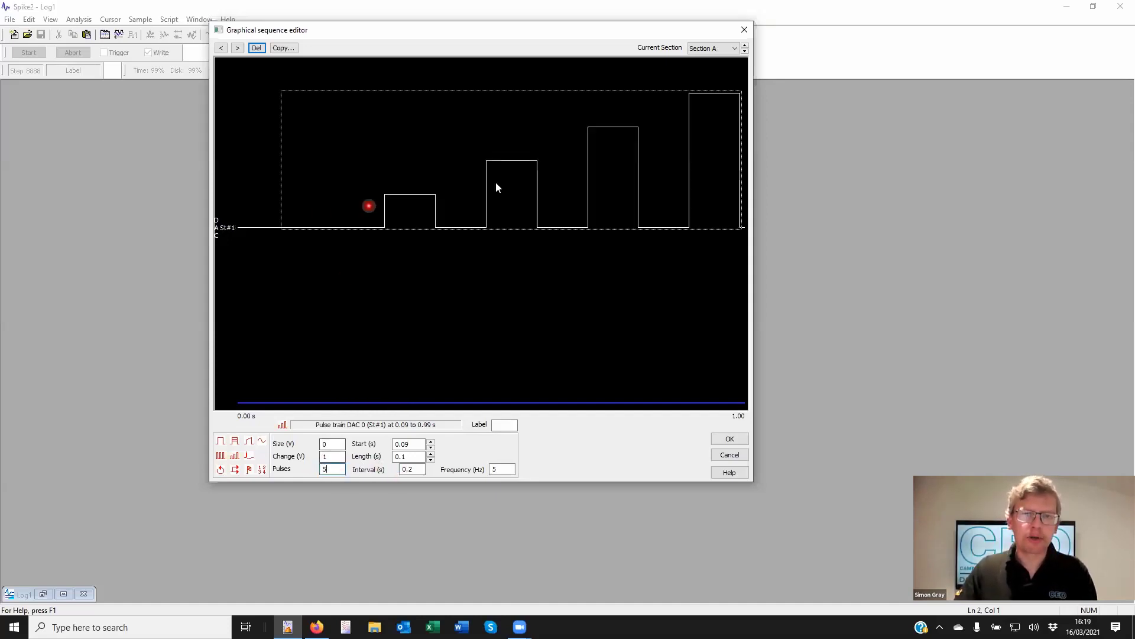
left_click_drag(426, 179, 407, 179)
Set the St#1 varying-amplitude pulse train's size to -1 V and its change per pulse to 0.2 V
left_click(334, 461)
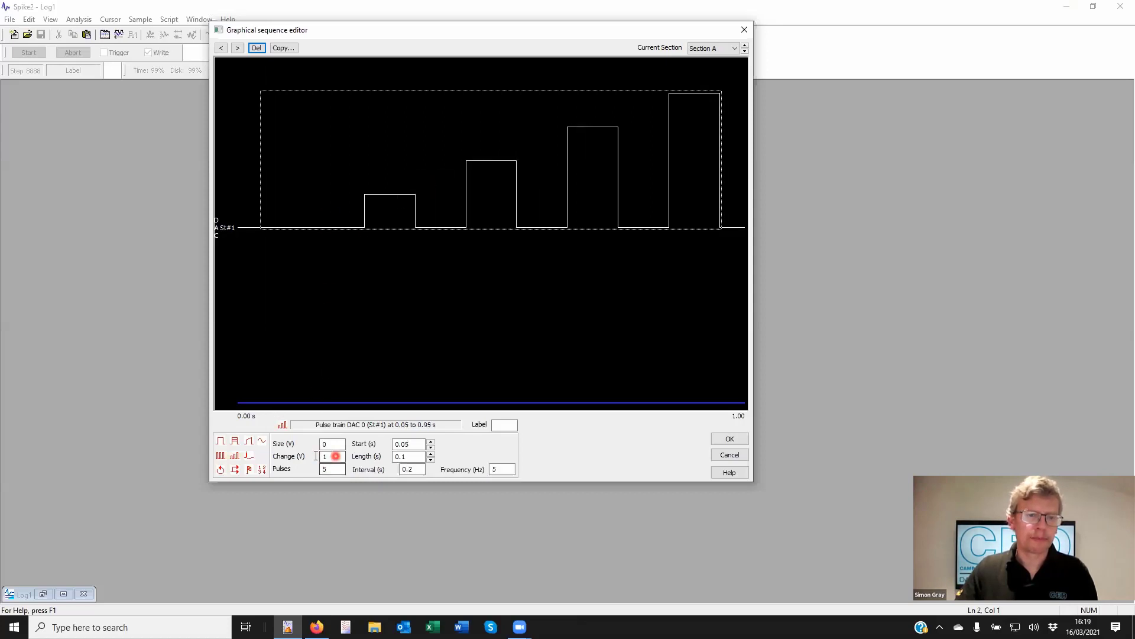
double_click(344, 444)
type("-1")
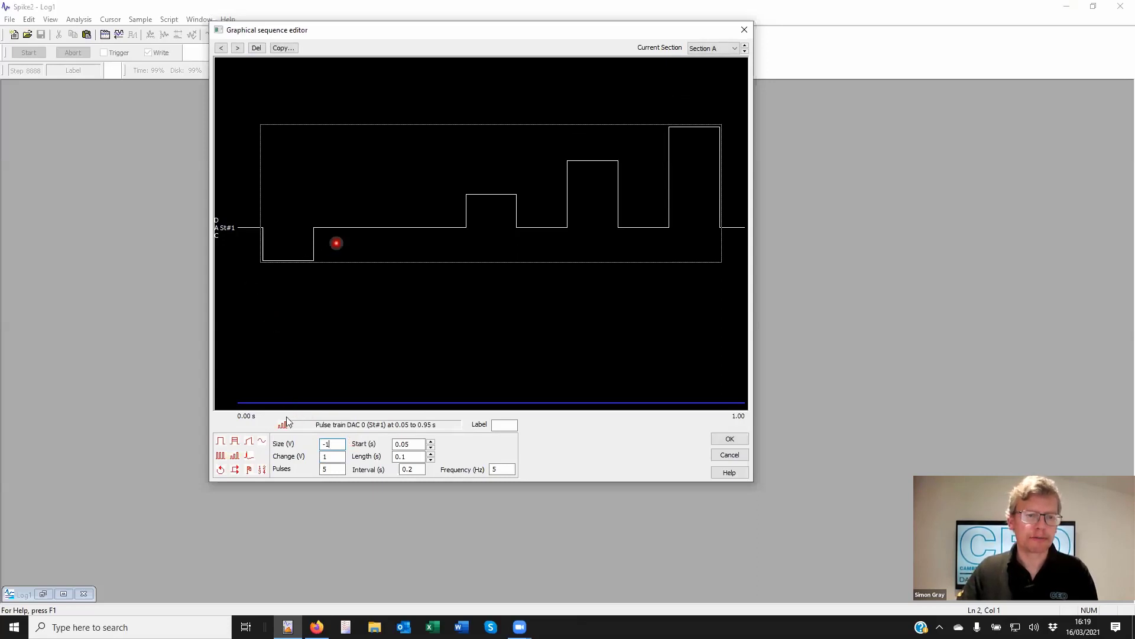
double_click(324, 457)
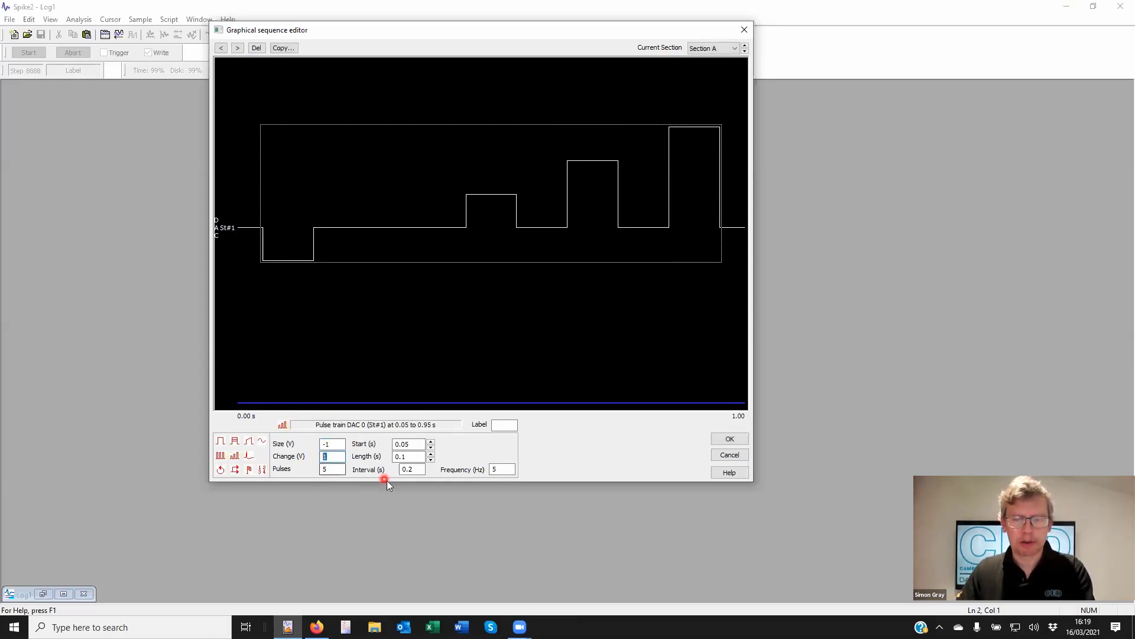
type("0.2")
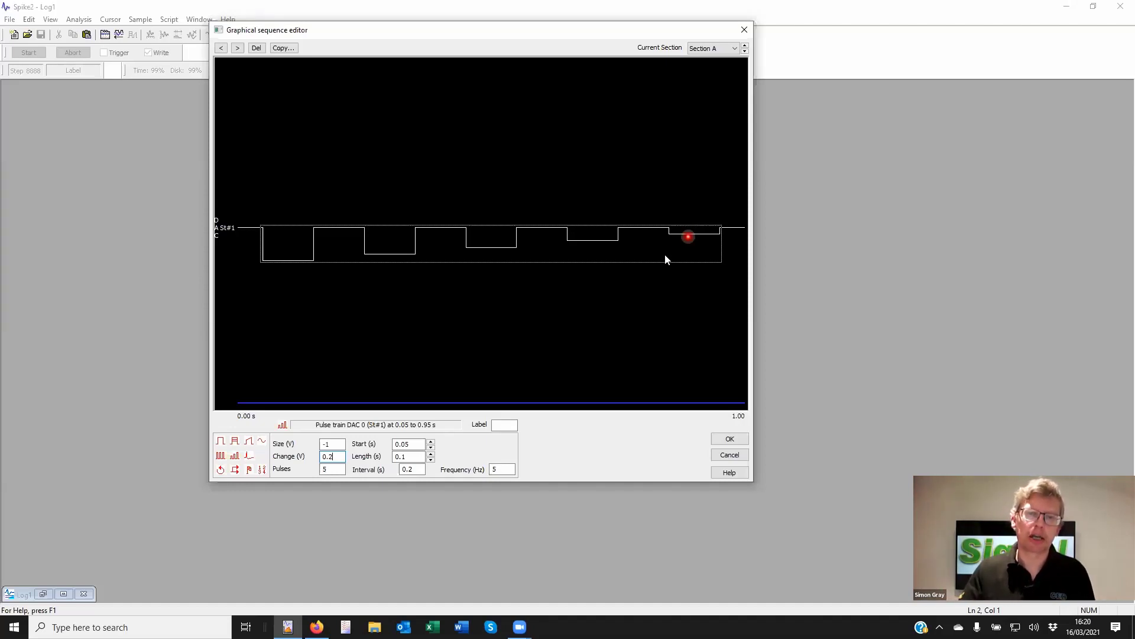
Remove the varying-amplitude pulse train from St#1 with its initial level at 0 V and show all outputs of Section A
left_click(118, 159)
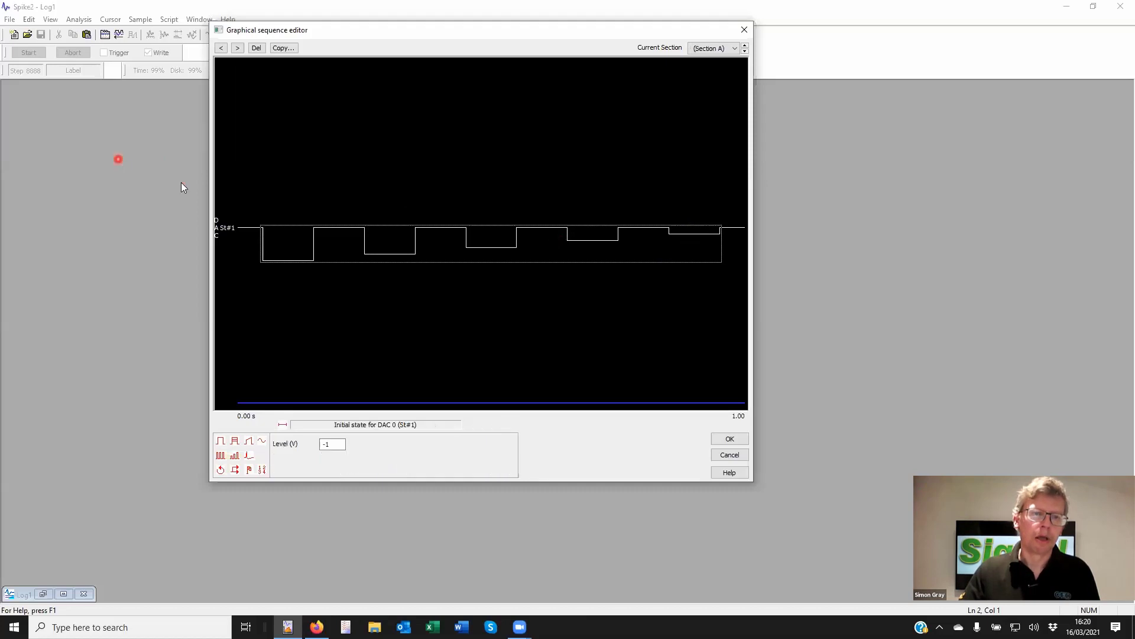
left_click(182, 185)
left_click(474, 236)
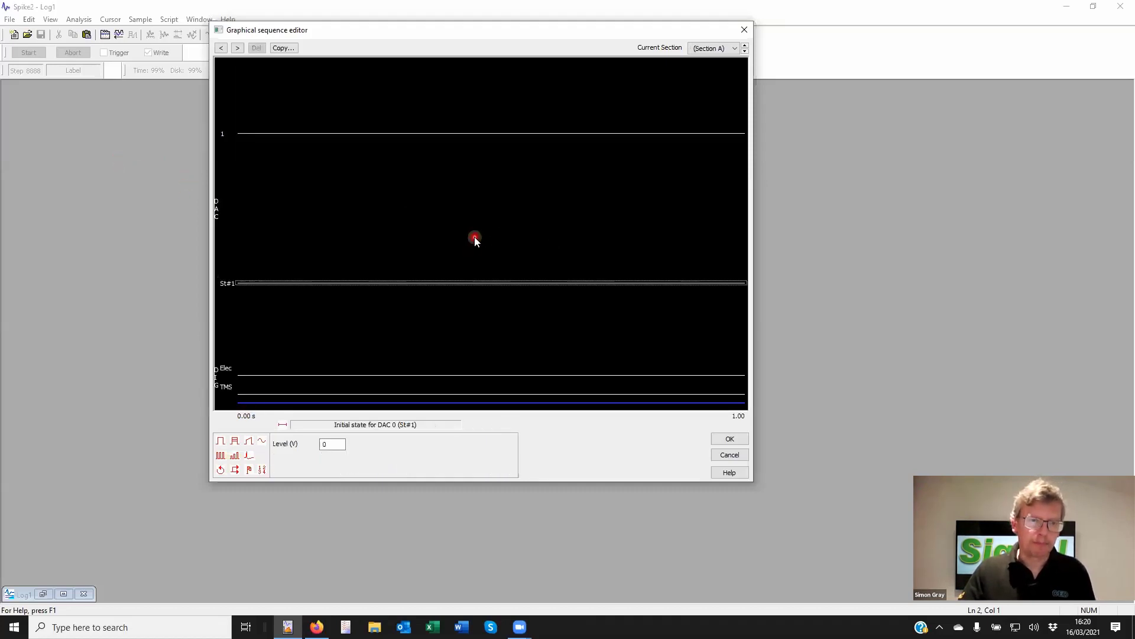
left_click(220, 456)
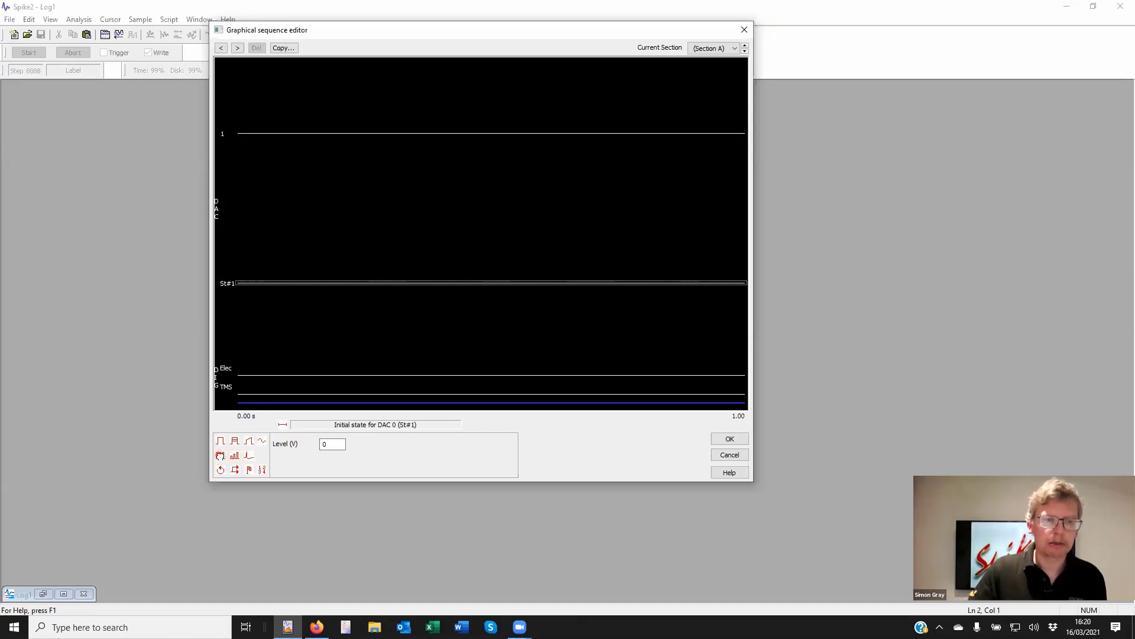
mouse_move(219, 456)
left_mouse_down()
mouse_move(235, 457)
mouse_move(270, 257)
mouse_move(266, 379)
mouse_move(136, 322)
left_mouse_up()
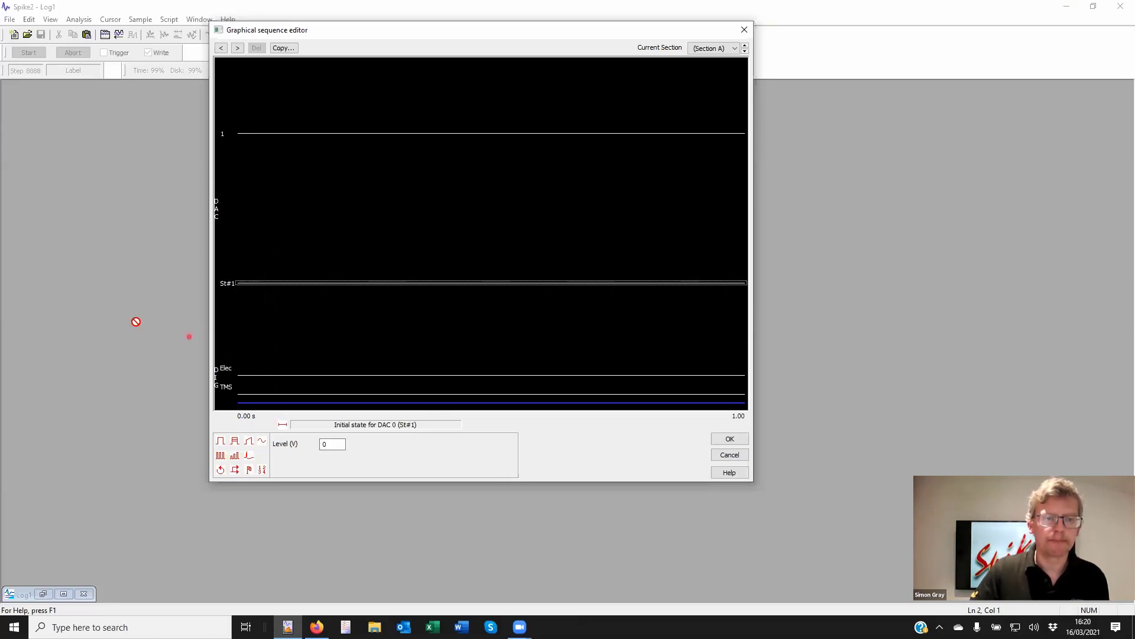
left_click(250, 442)
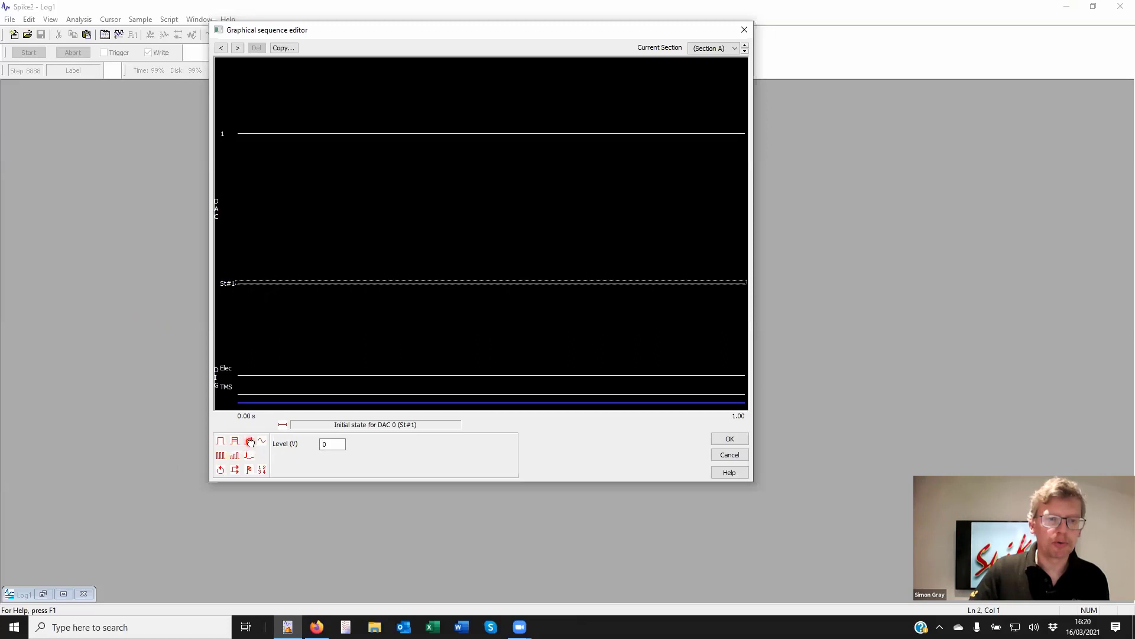
left_click_drag(266, 407, 299, 269)
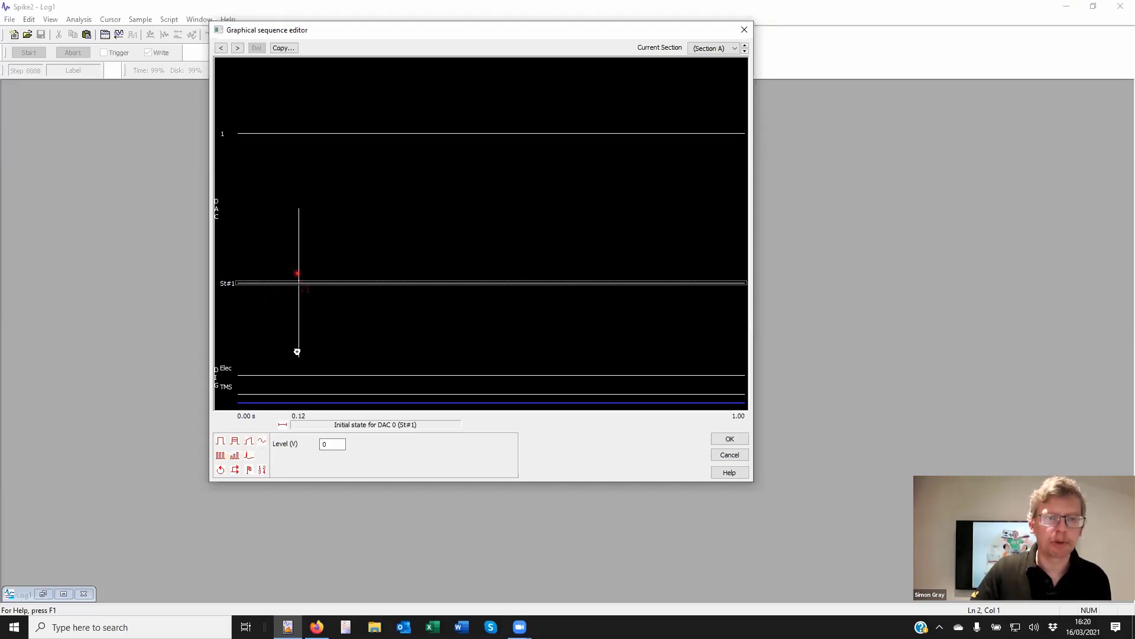
left_click_drag(297, 352, 293, 381)
left_click_drag(219, 381, 173, 379)
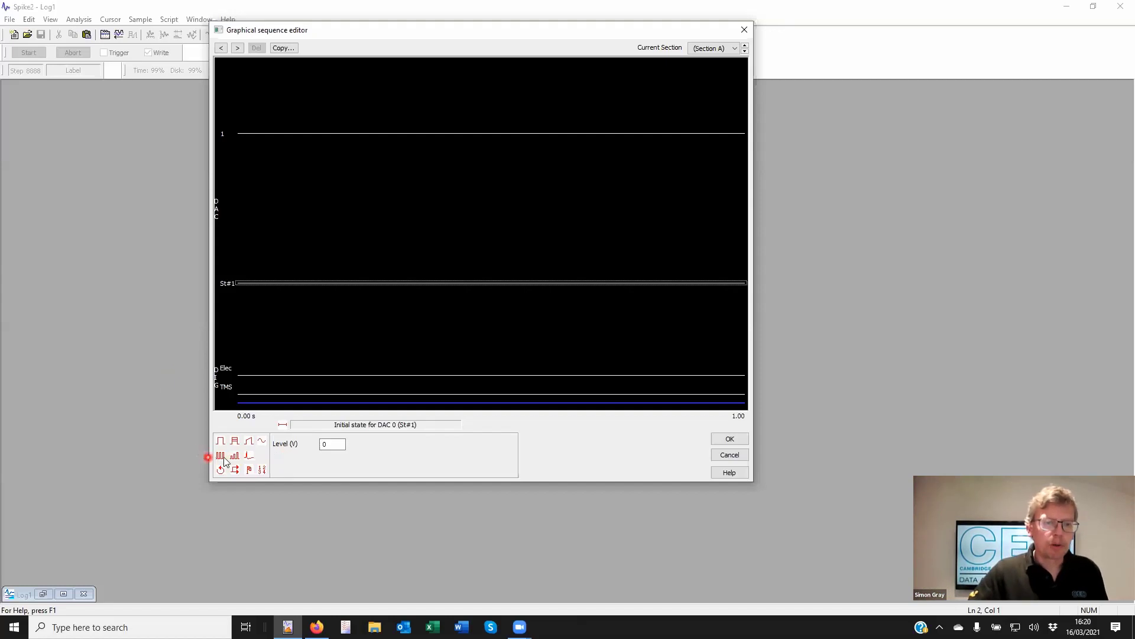
Add a pulse train of 500 pulses to the TMS digital output at 0.05 s, with a pulse length of 0.001 s
left_click_drag(223, 445, 260, 392)
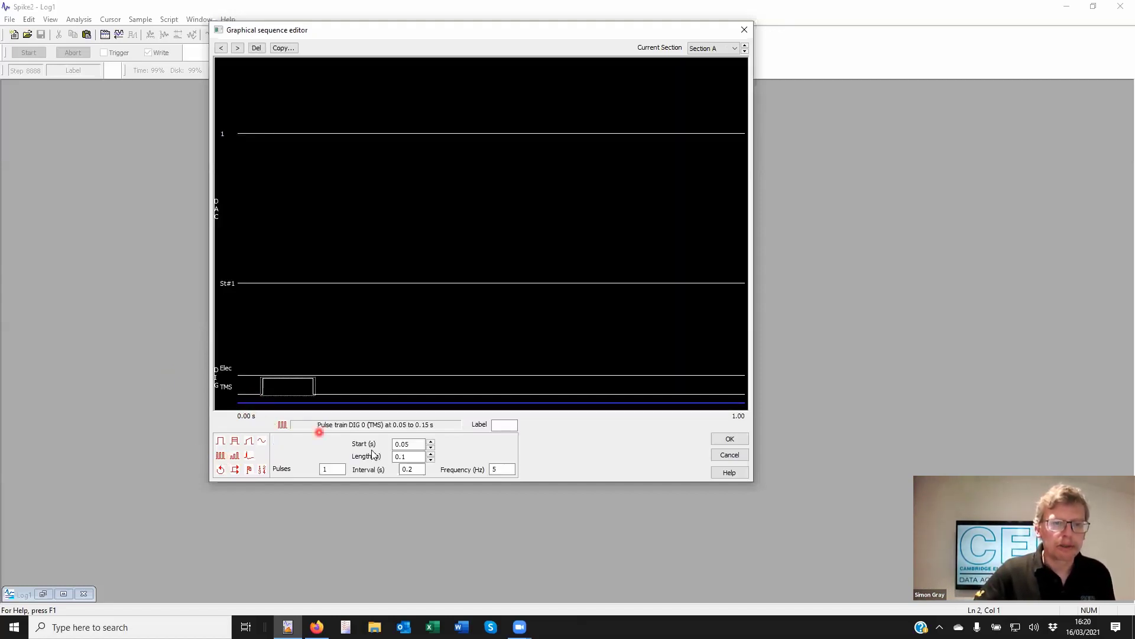
left_click(400, 457)
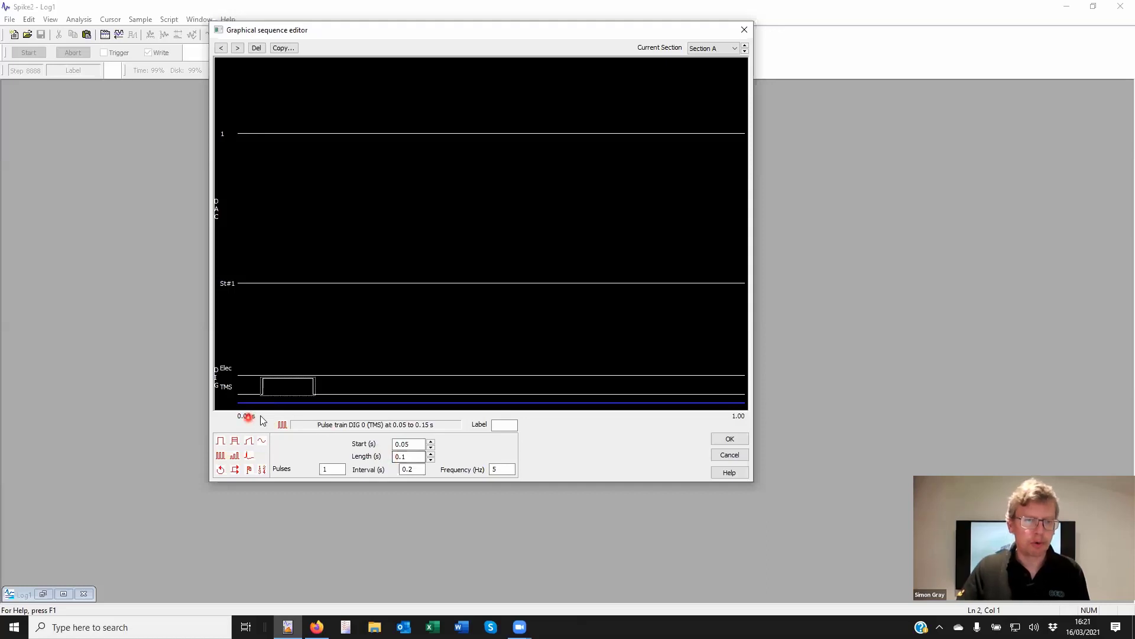
left_click(342, 469)
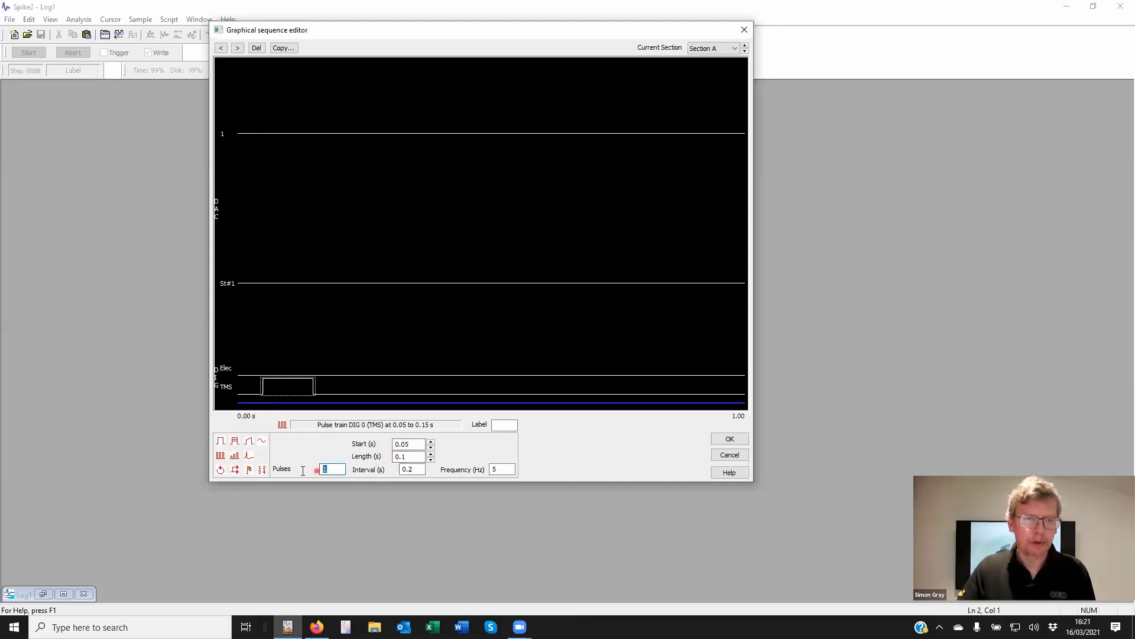
type("500")
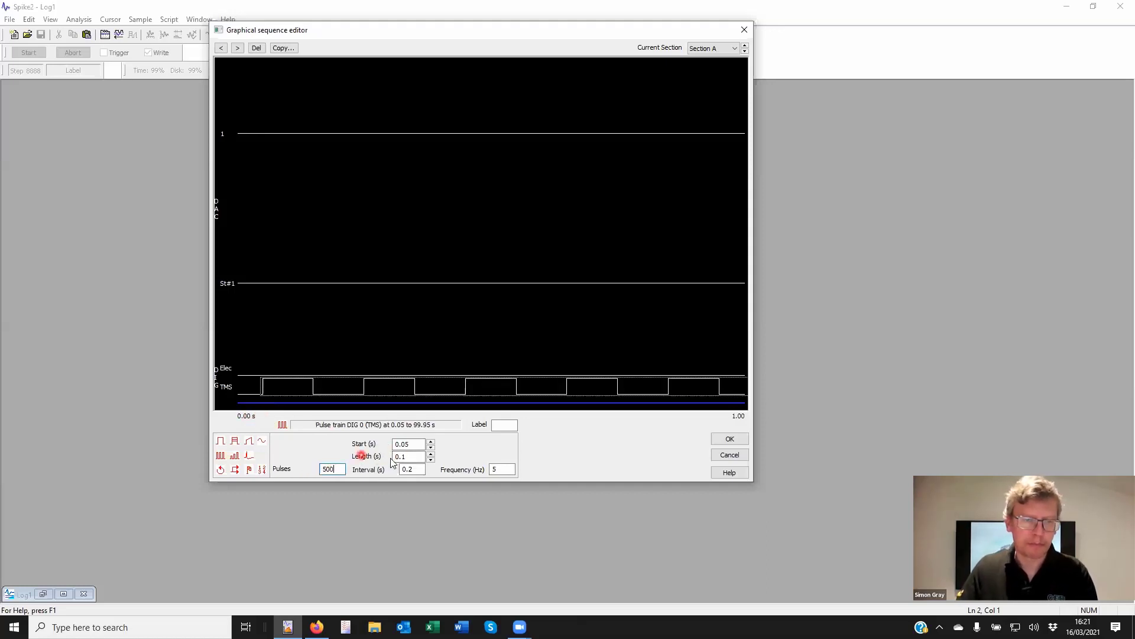
type("00")
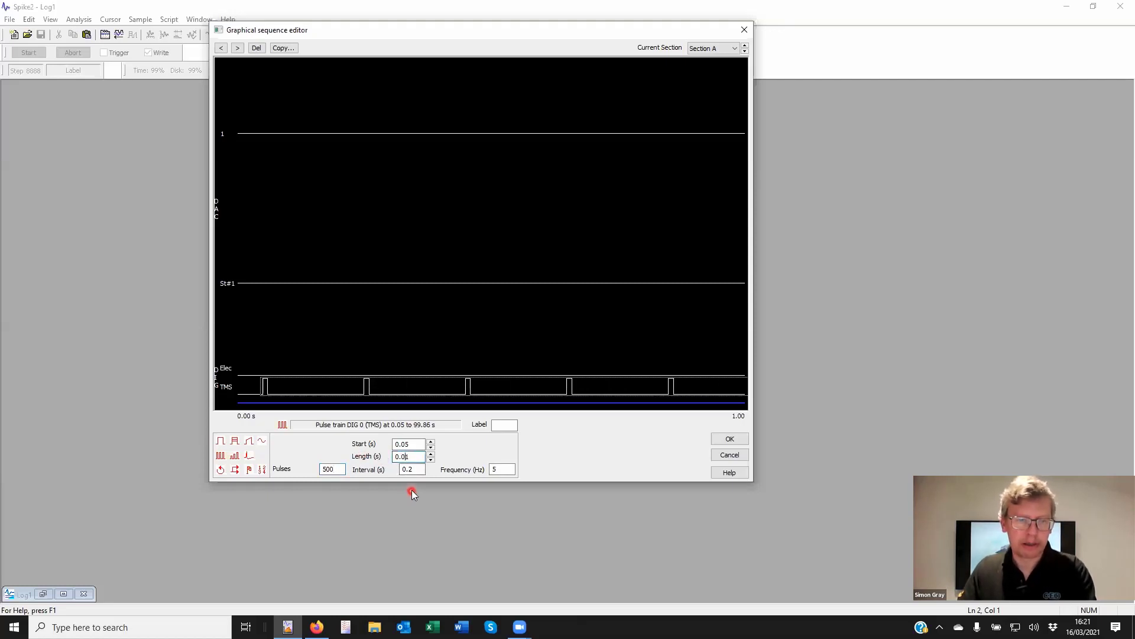
Set the TMS pulse train's frequency to 500 Hz and move its start to 0.02 s
left_click(407, 469)
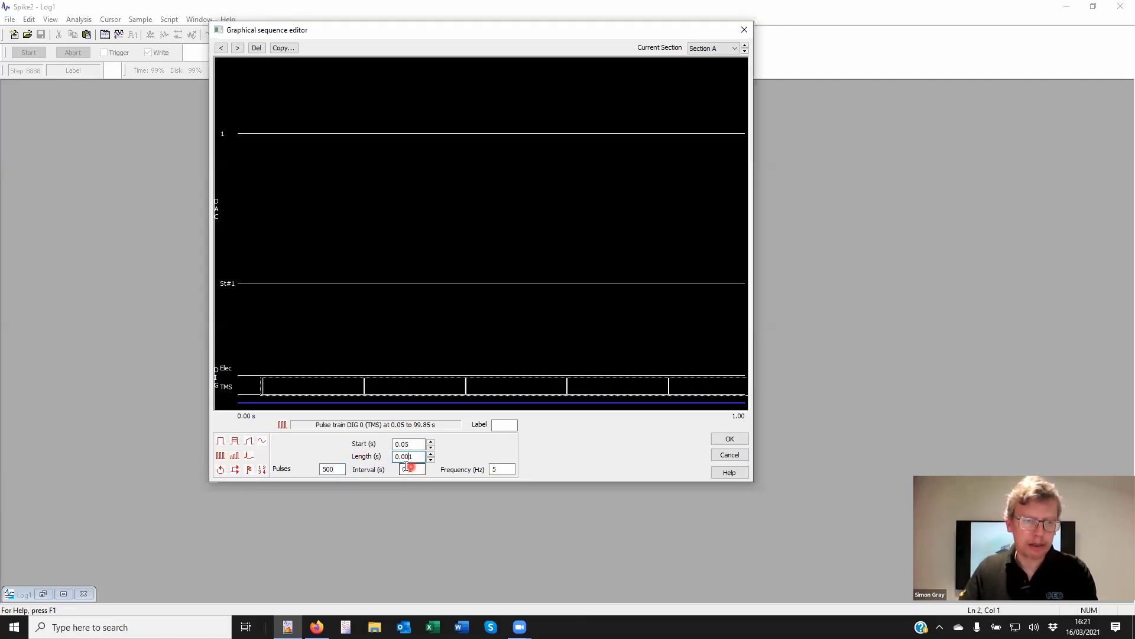
left_click(505, 469)
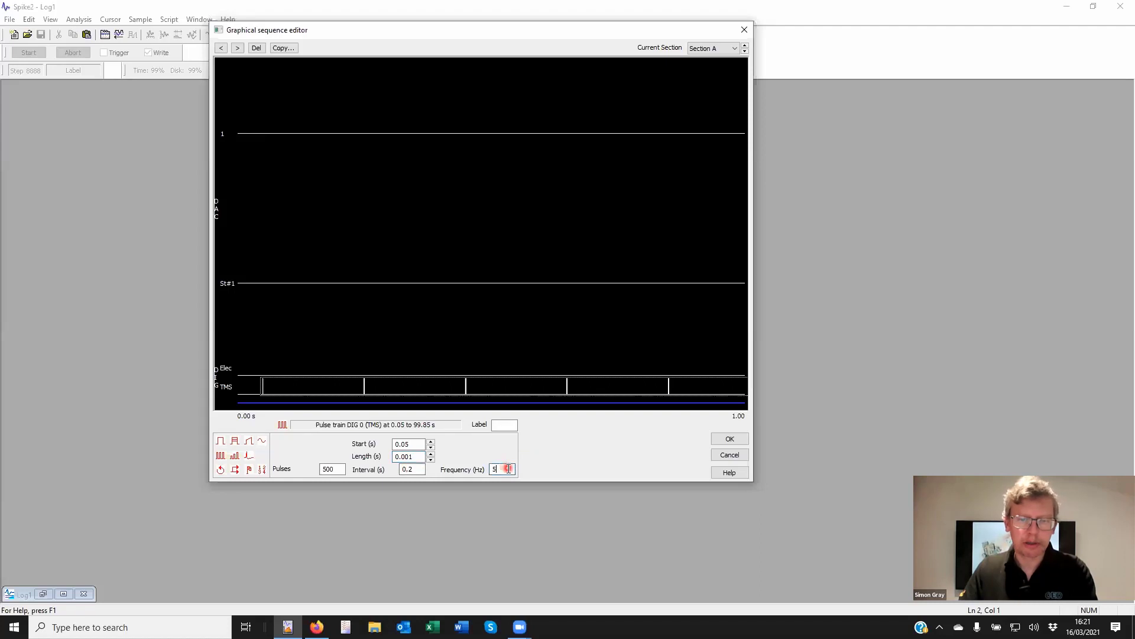
type("00")
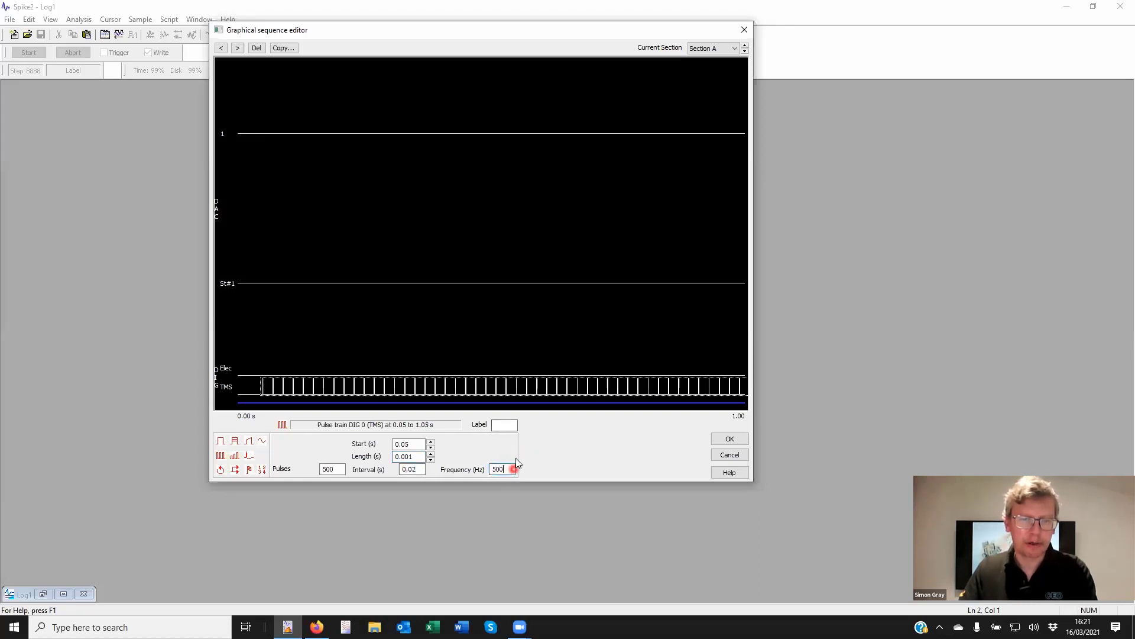
left_click(266, 385)
left_click(417, 385)
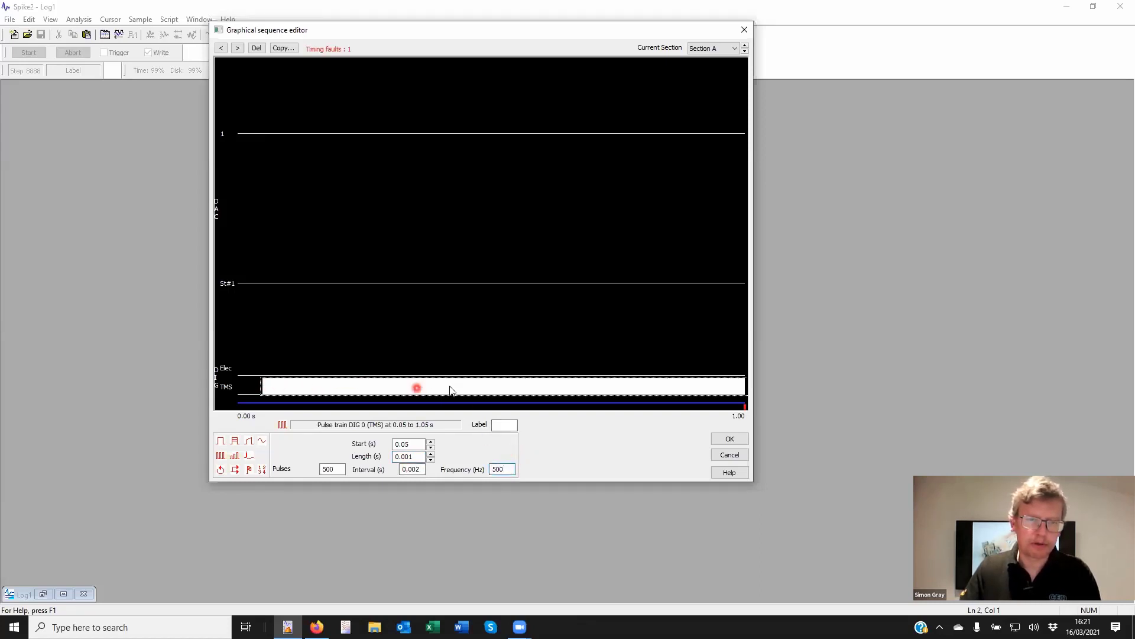
left_click_drag(416, 387, 402, 388)
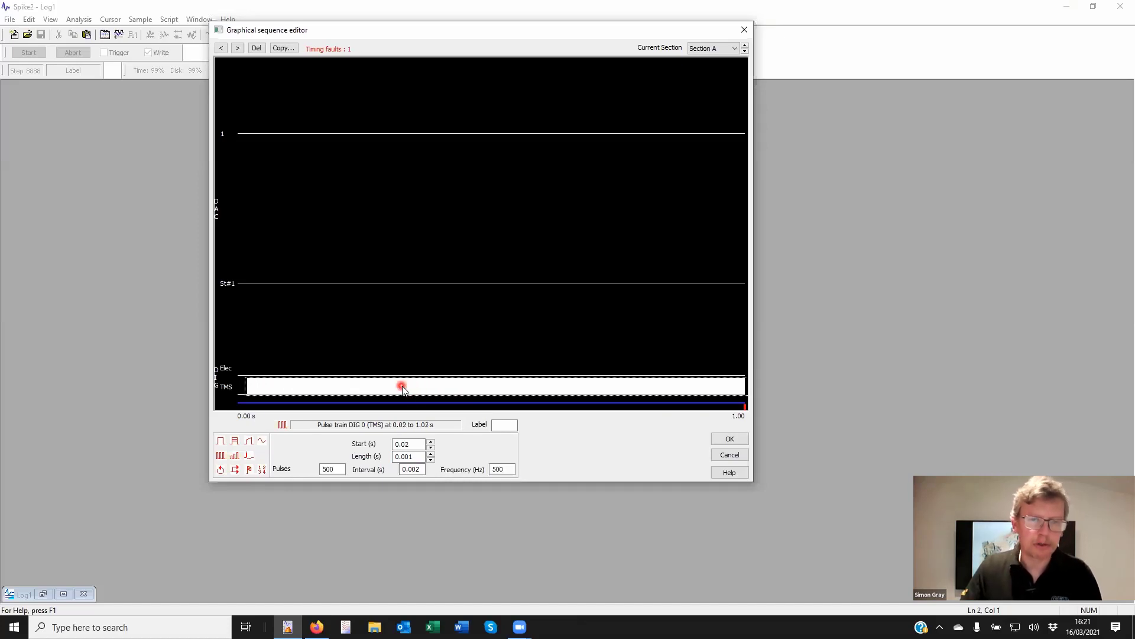
Set the length of Section A to 100 s
left_click(255, 406)
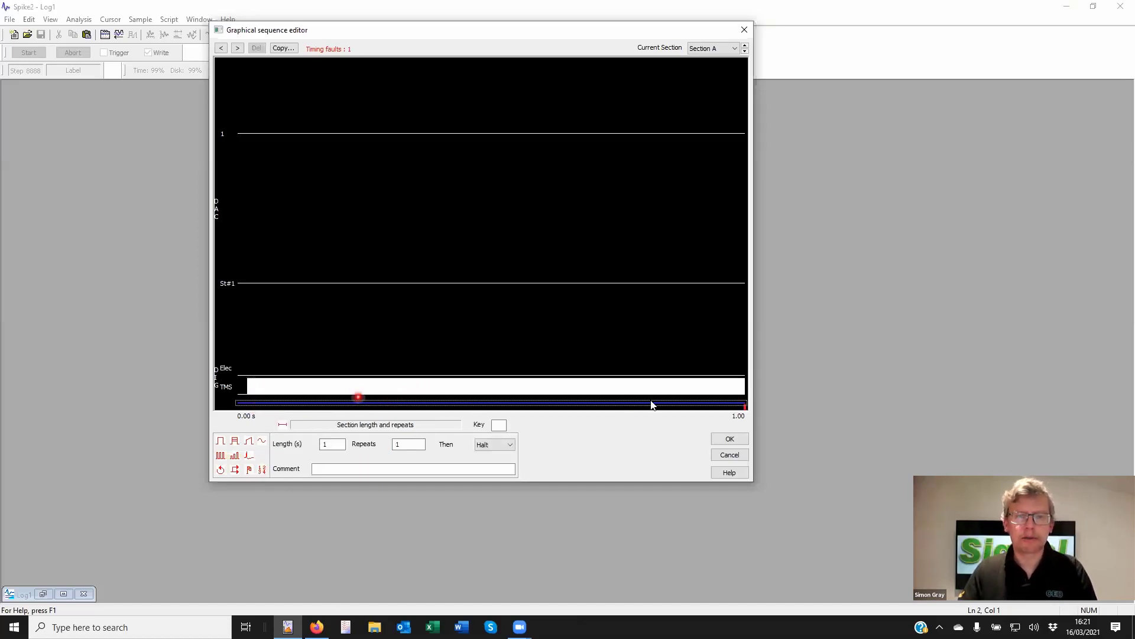
left_click(347, 444)
type("00")
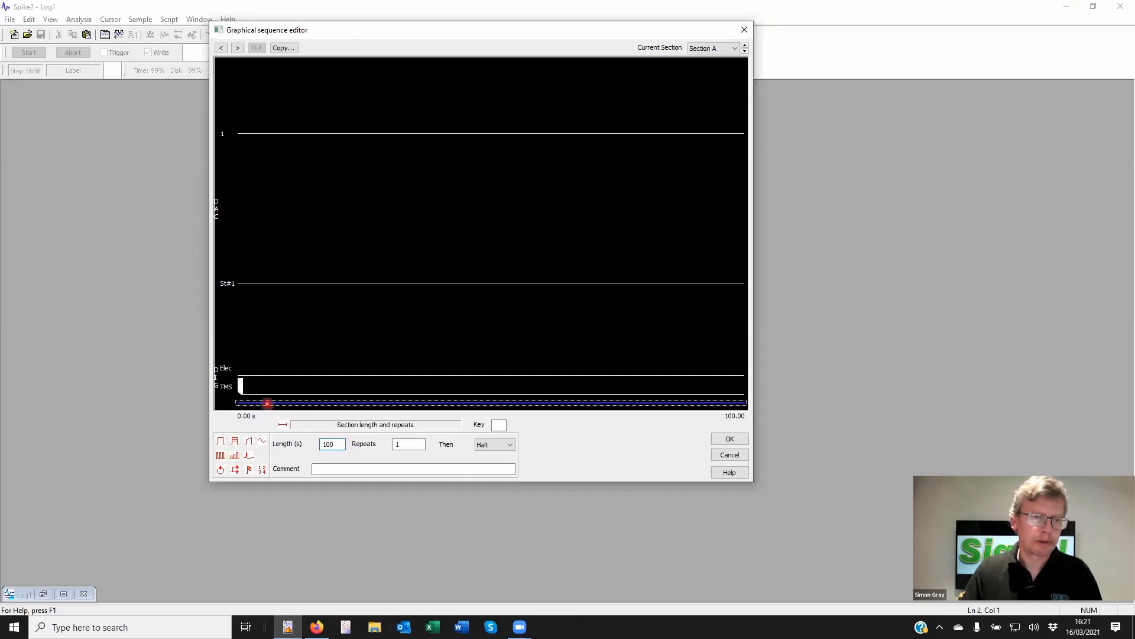
Add a second pulse train to TMS starting at 2 s, with 1000 pulses
left_click(242, 386)
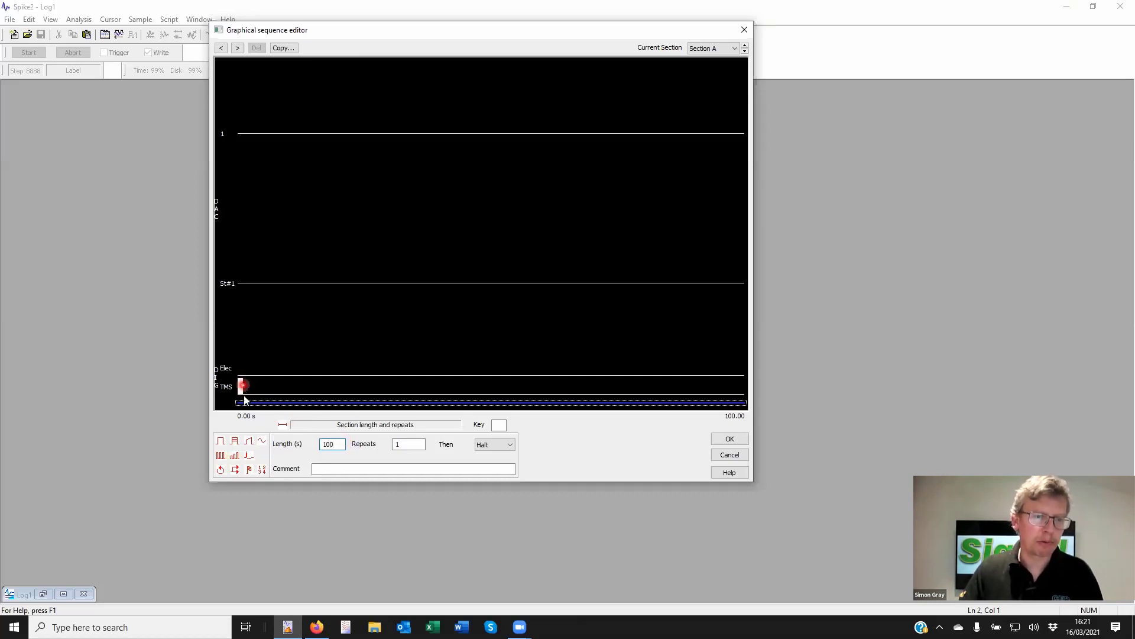
left_click(222, 456)
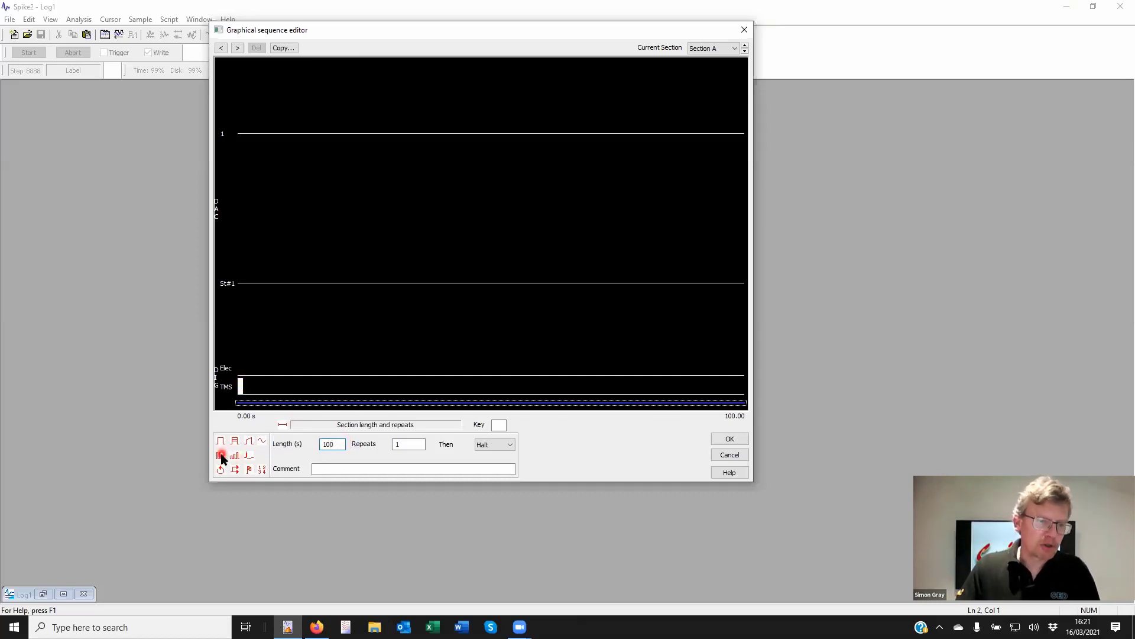
left_click_drag(230, 439, 248, 390)
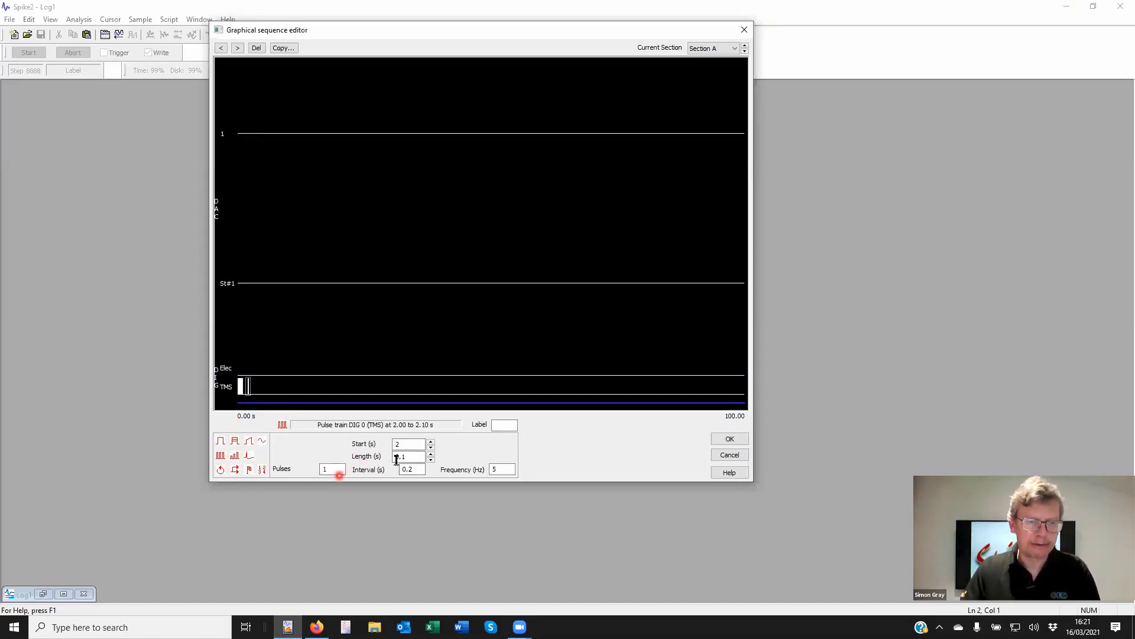
left_click(402, 457)
left_click(341, 468)
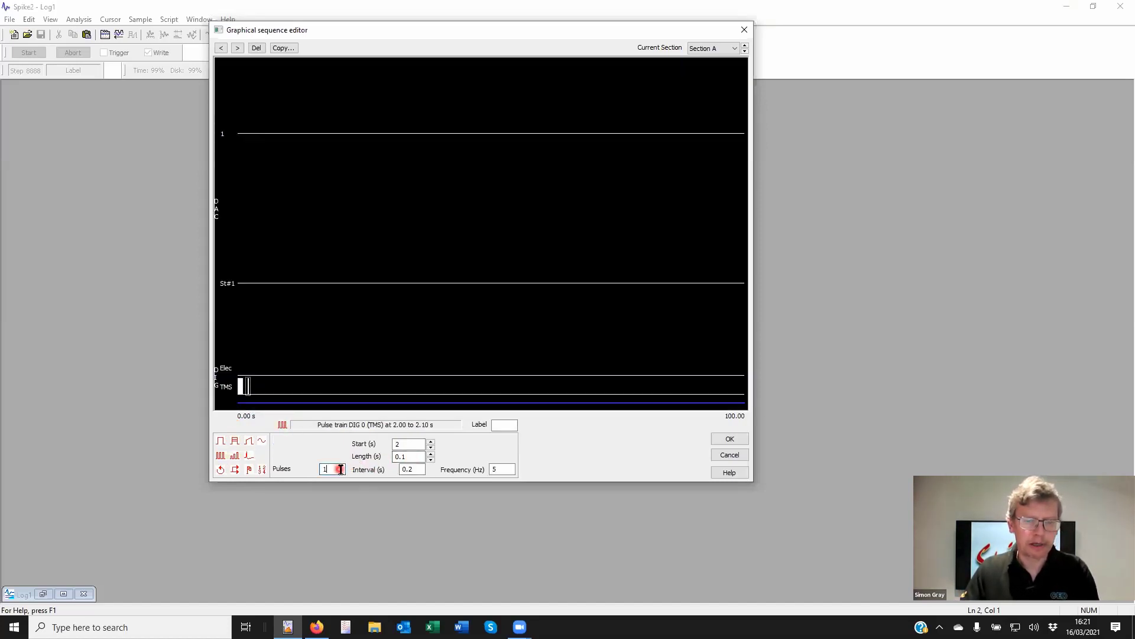
type("000")
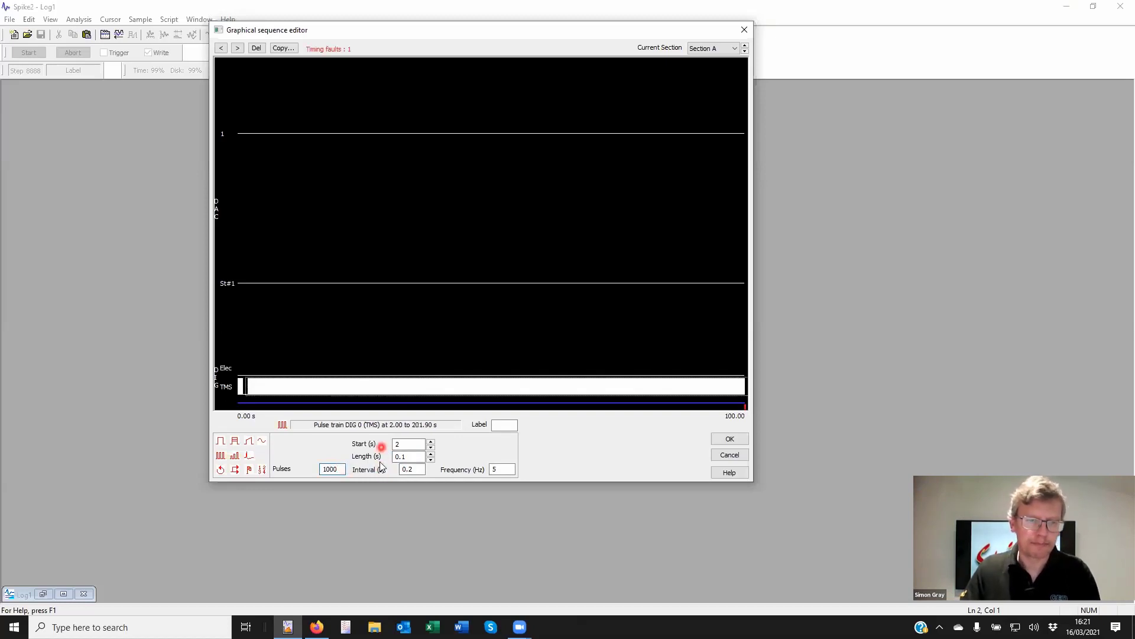
Set the second TMS pulse train's pulse length to 0.01 s and its interval to 0.02 s
left_click(409, 469)
left_click(402, 458)
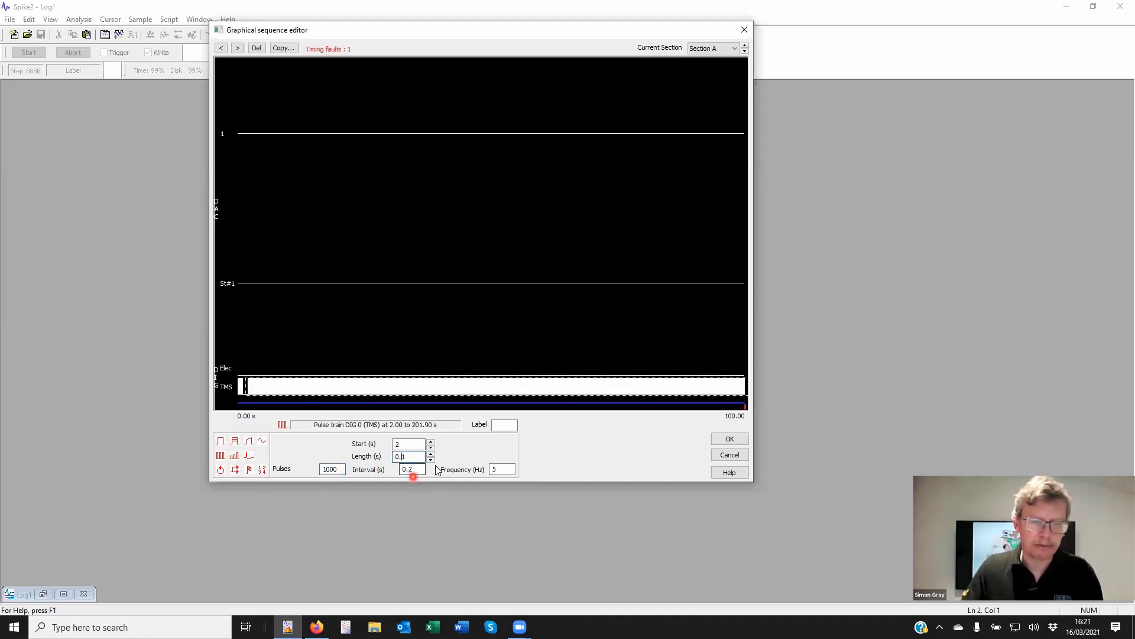
type("0")
left_click(409, 469)
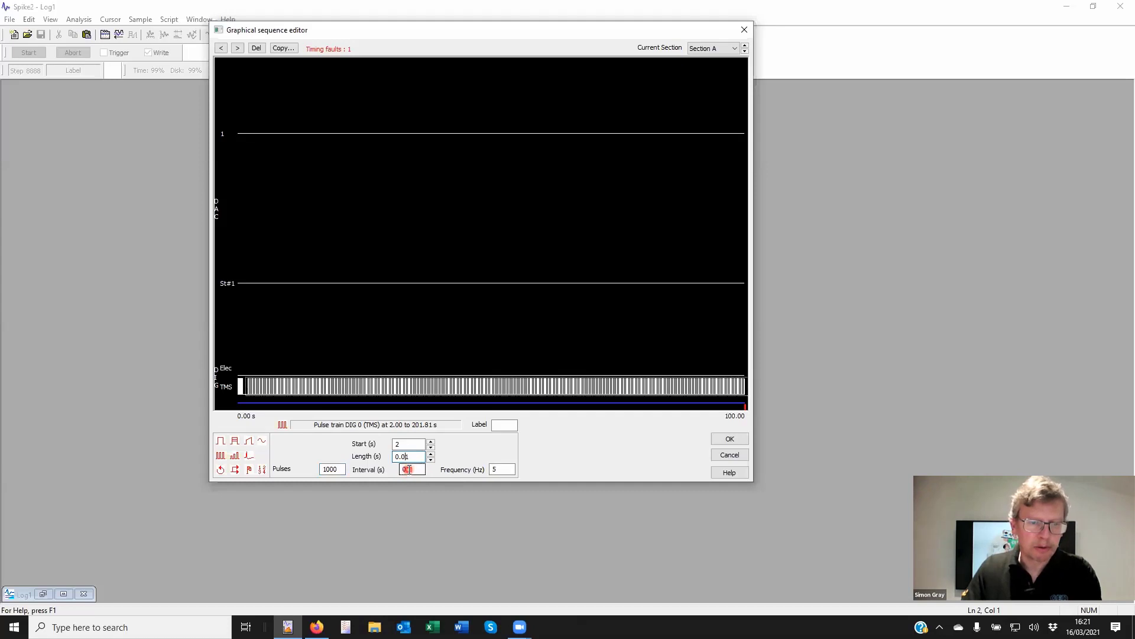
type("0")
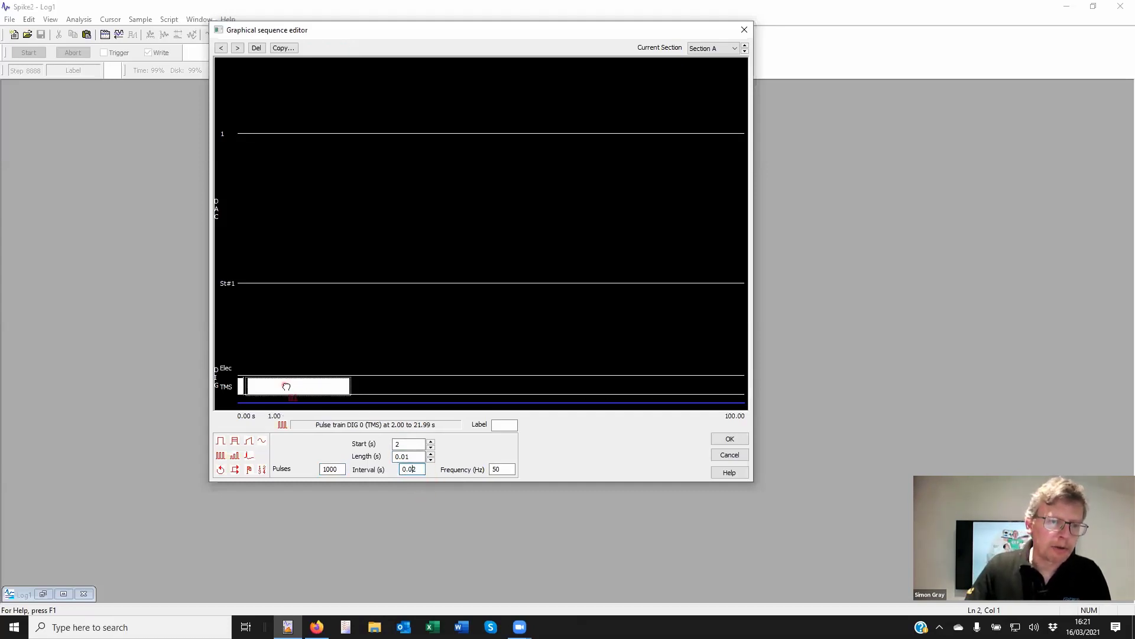
Shift the 1000-pulse train to start at 0 s and at 8 s, and delete both pulse trains from TMS
left_click_drag(279, 388, 267, 391)
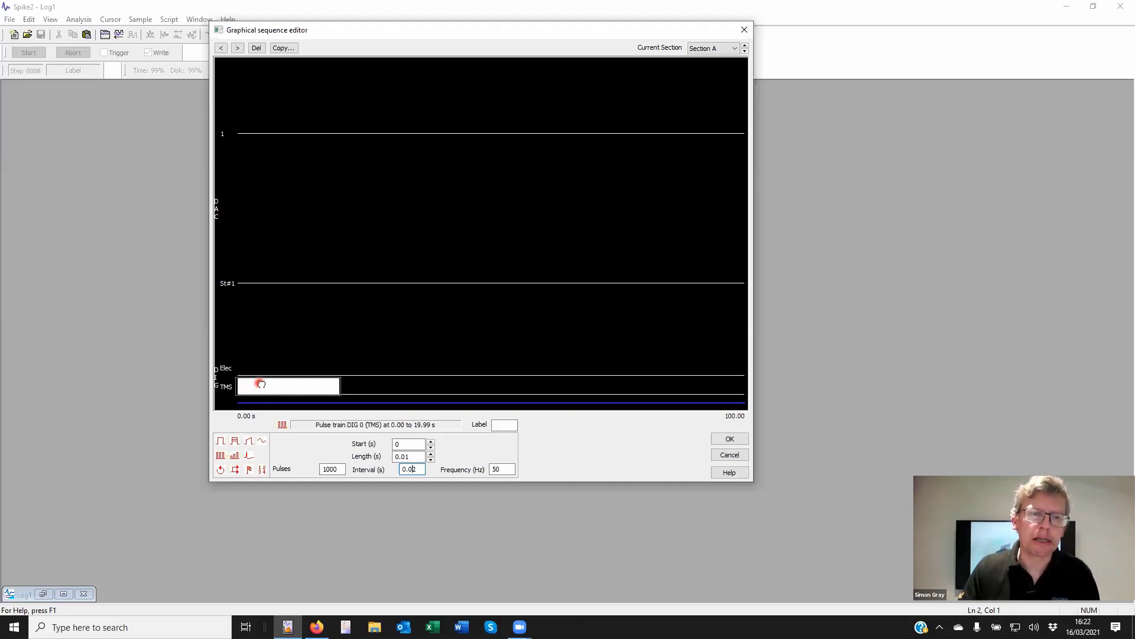
left_click_drag(261, 385, 302, 388)
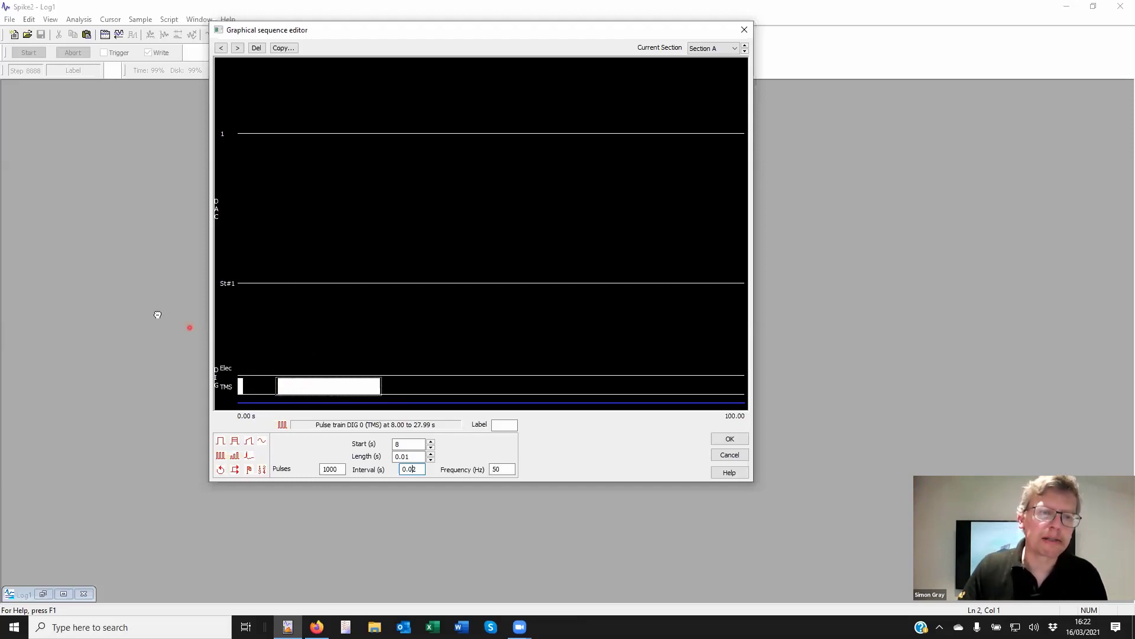
type("0")
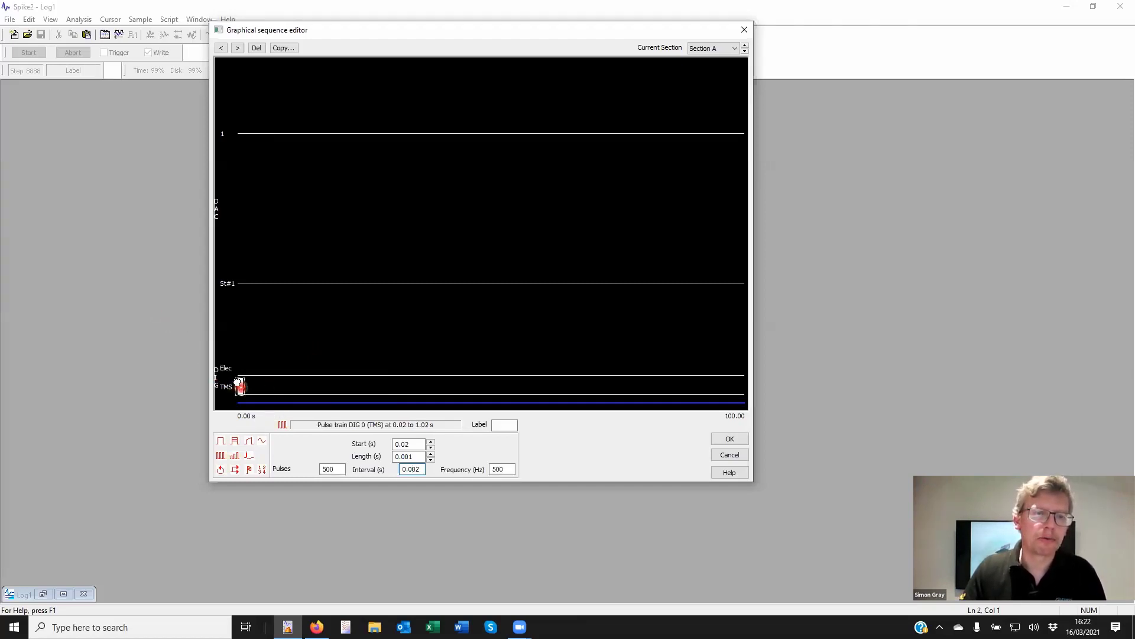
key("Delete")
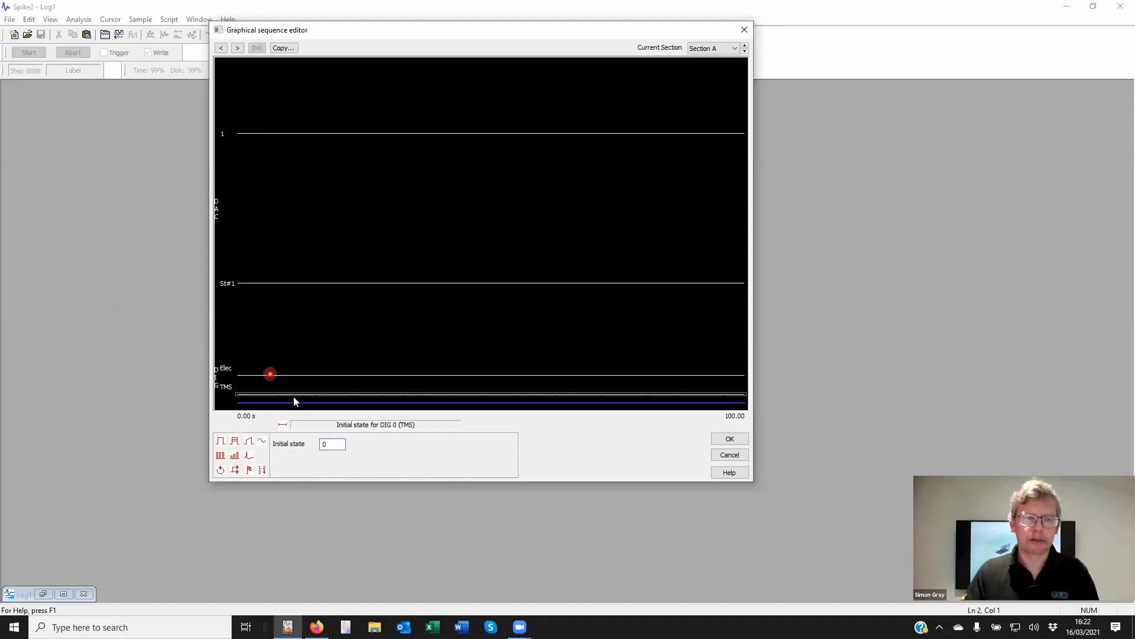
Set the length of Section A to 0.01 s
left_click(299, 408)
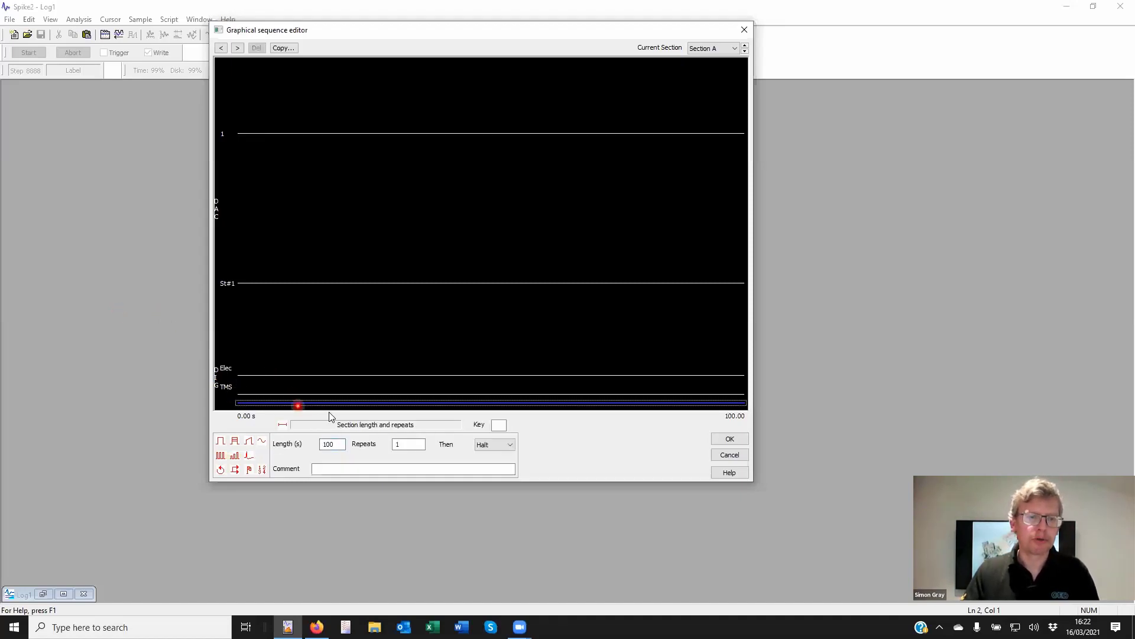
double_click(332, 443)
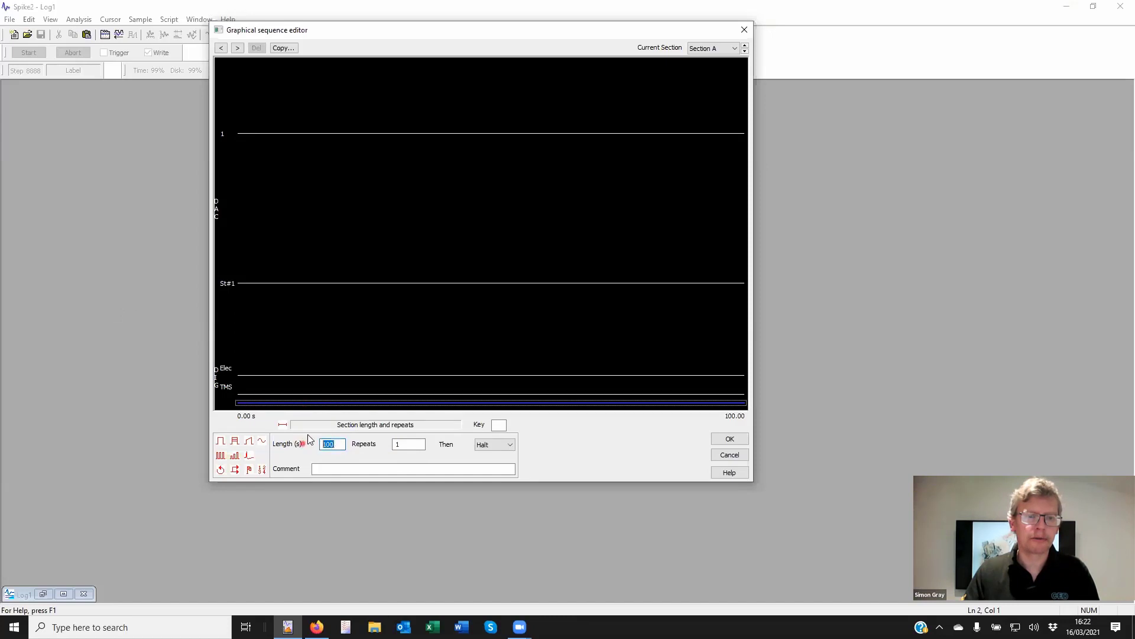
type("0.0")
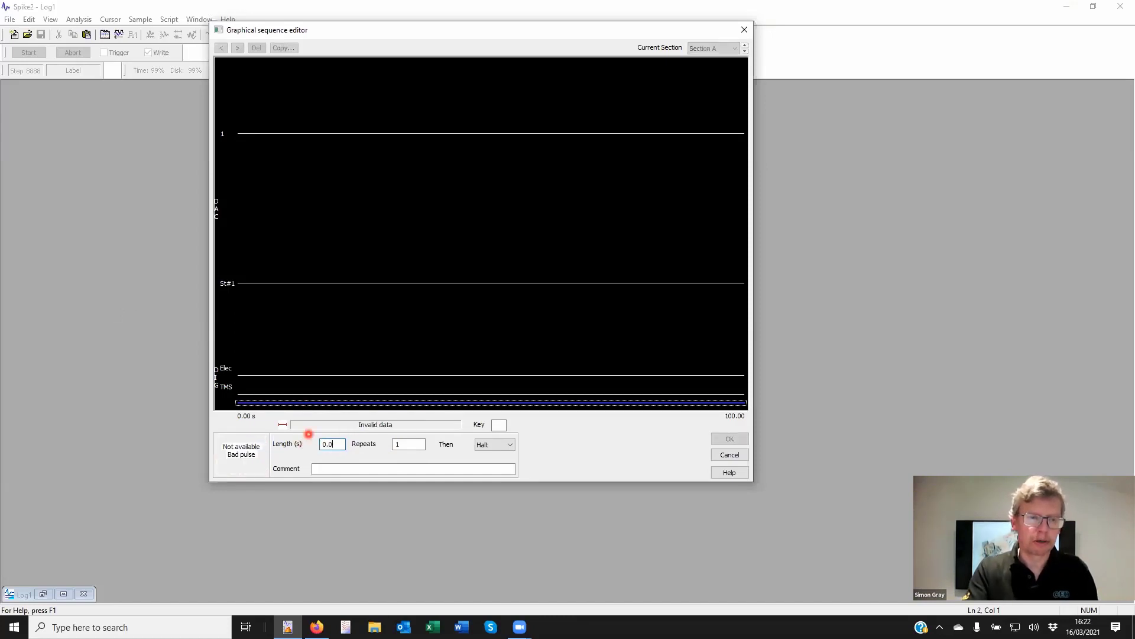
type("1")
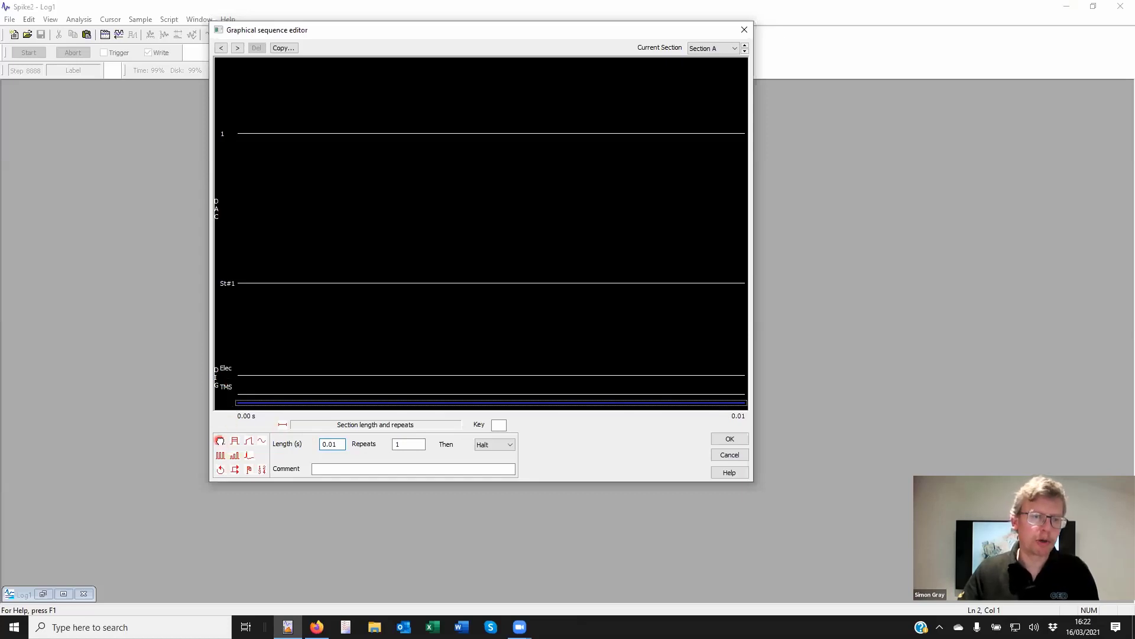
Add a square pulse to TMS, set its start to 0.002 s, and accept the sequence
left_click_drag(219, 440, 445, 394)
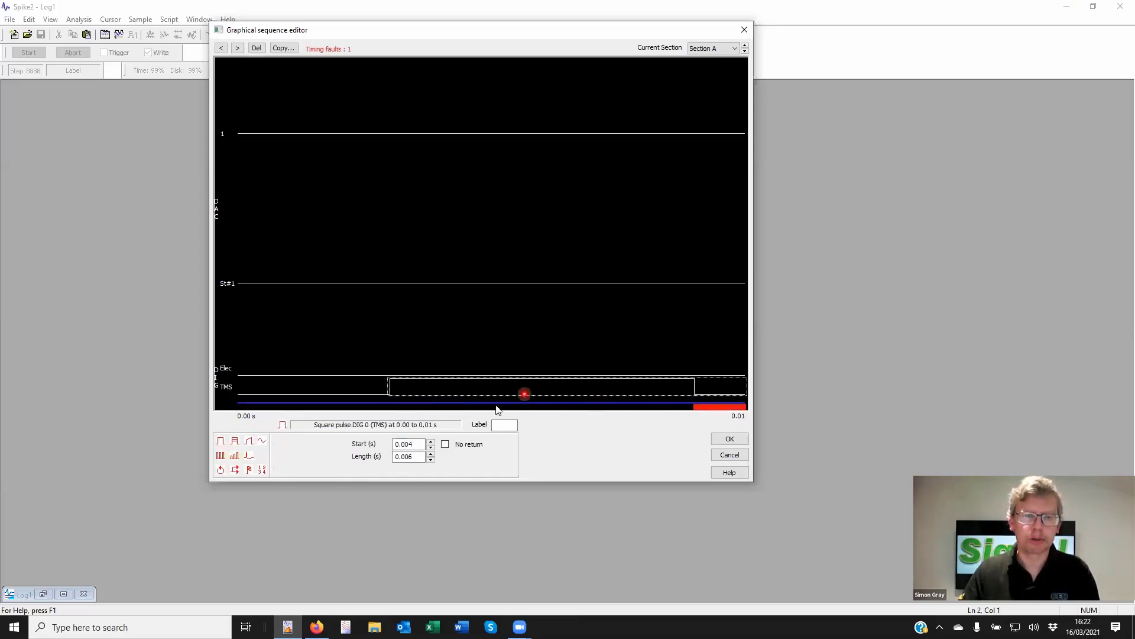
left_click(432, 447)
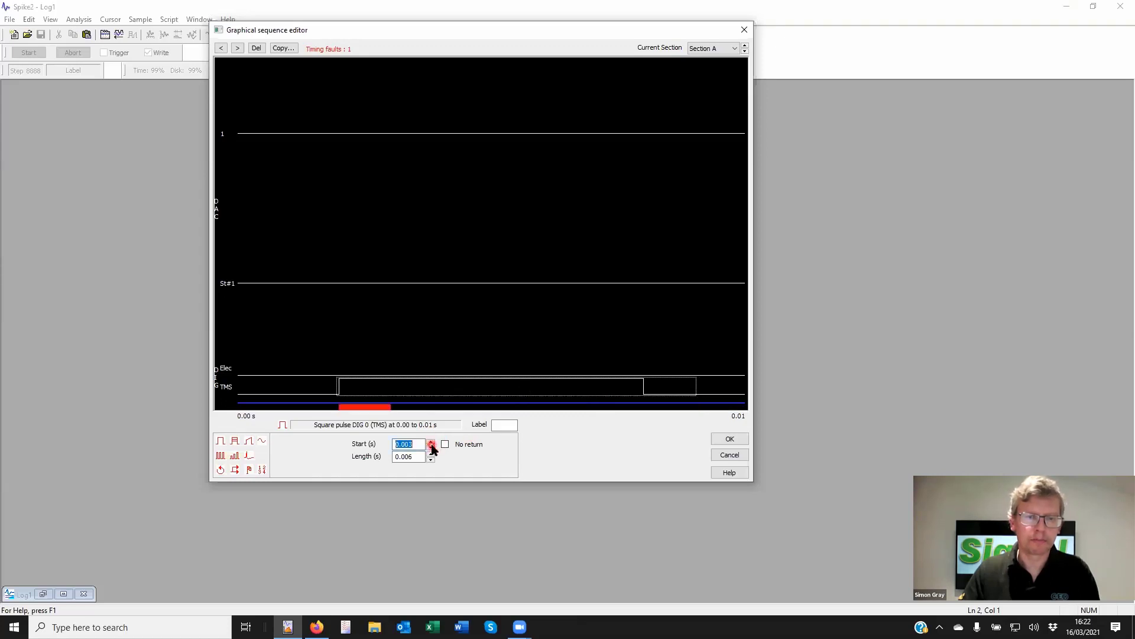
left_click(431, 447)
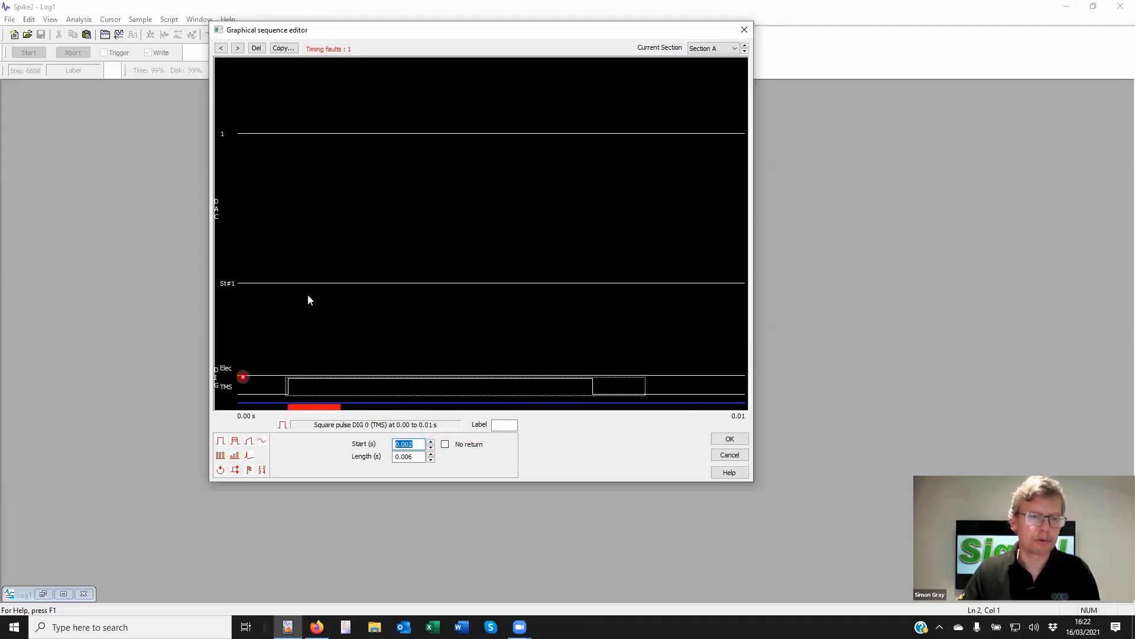
left_click(730, 438)
Set the graphical sequencer time resolution to 0.1 ms and reopen Section A in the graphical editor
left_click(534, 280)
type("1")
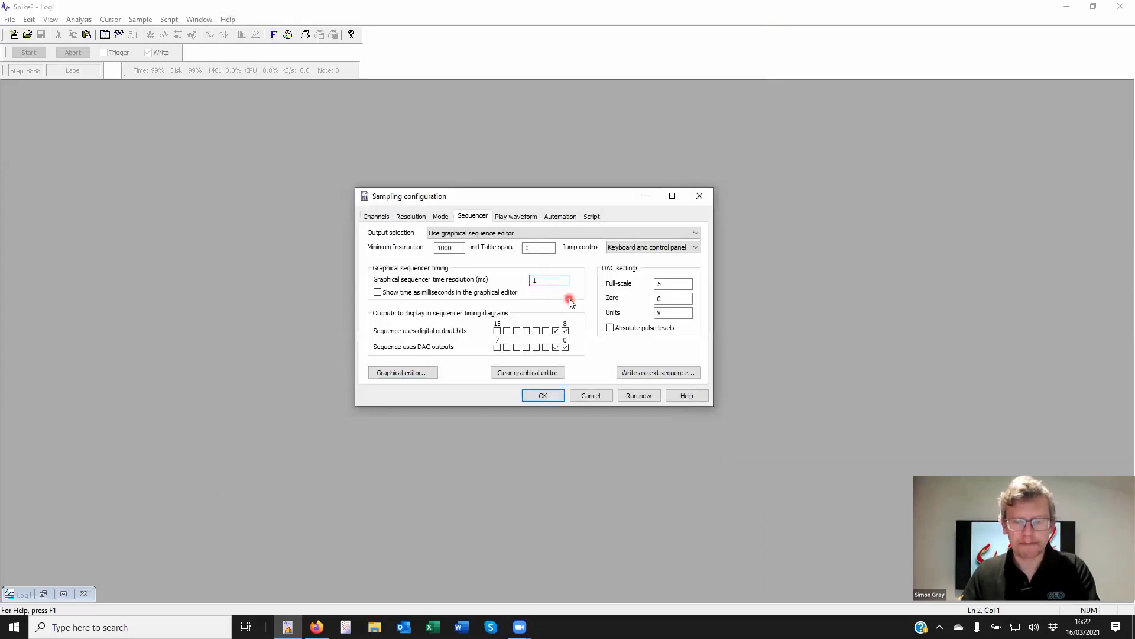
left_click(406, 373)
left_click(600, 213)
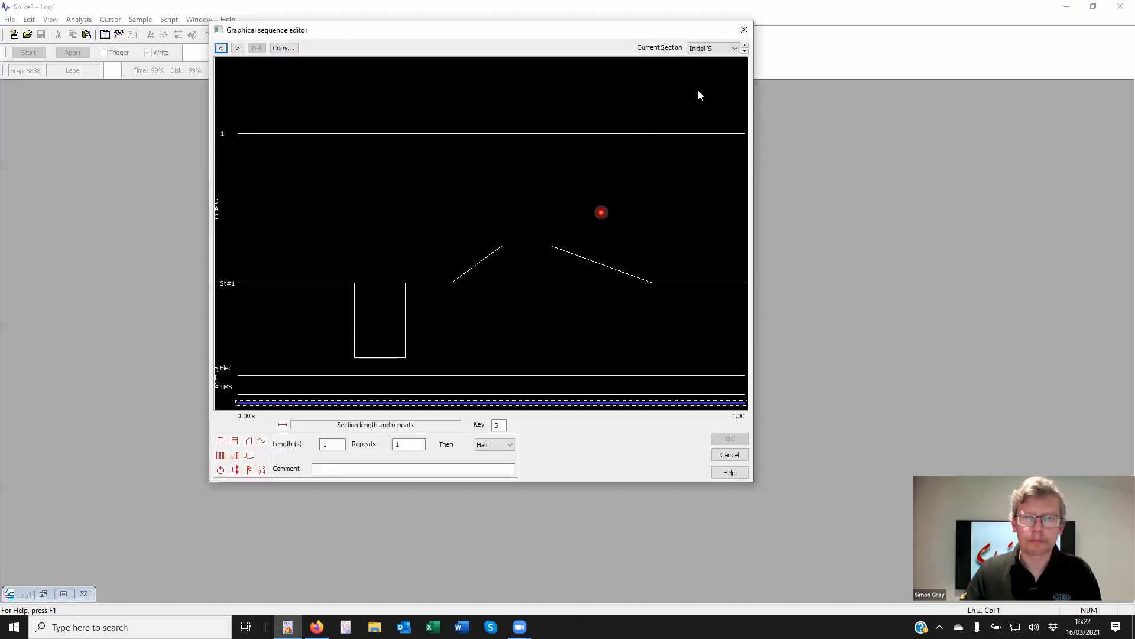
left_click(742, 46)
left_click(744, 49)
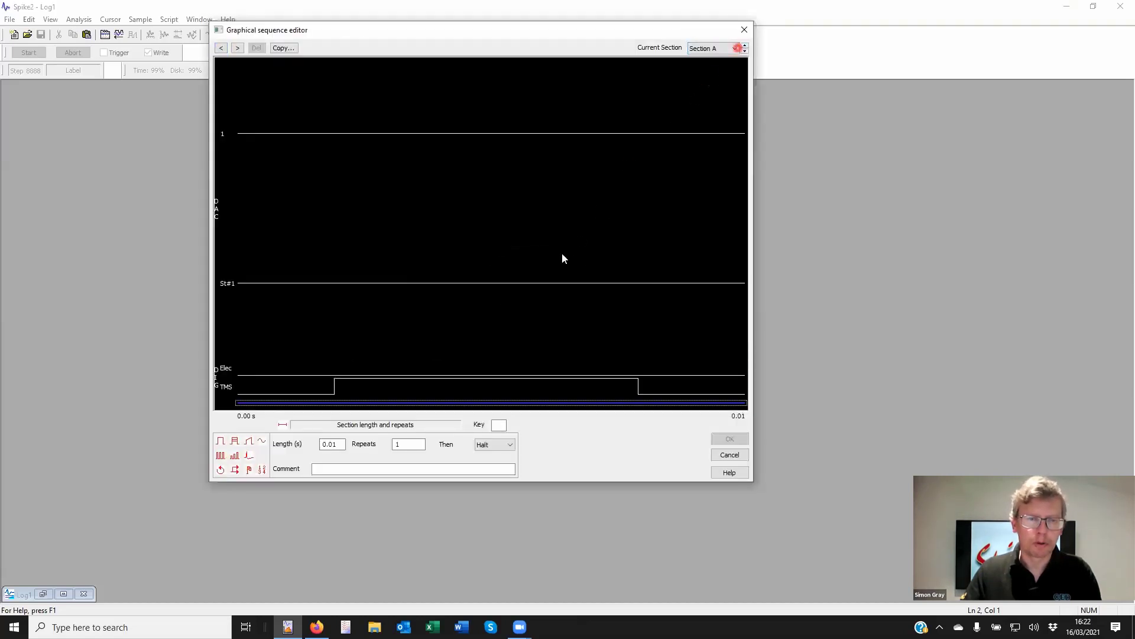
Examine the TMS pulse in Section A for timing faults and leave the graphical editor without changes
left_click(371, 380)
left_click_drag(490, 401, 636, 401)
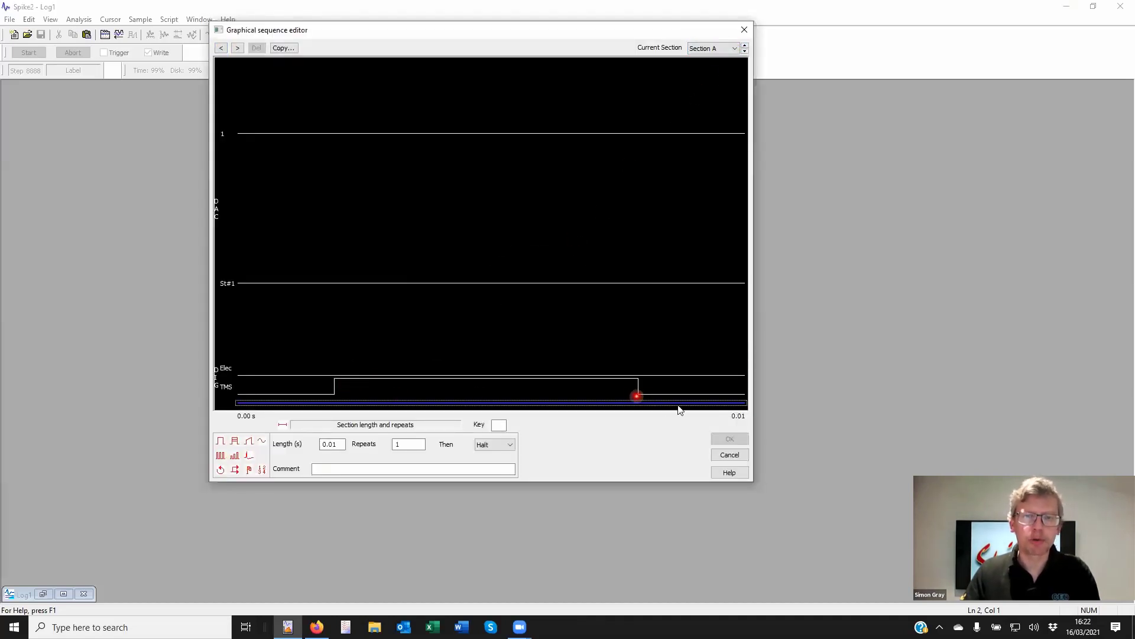
left_click(730, 455)
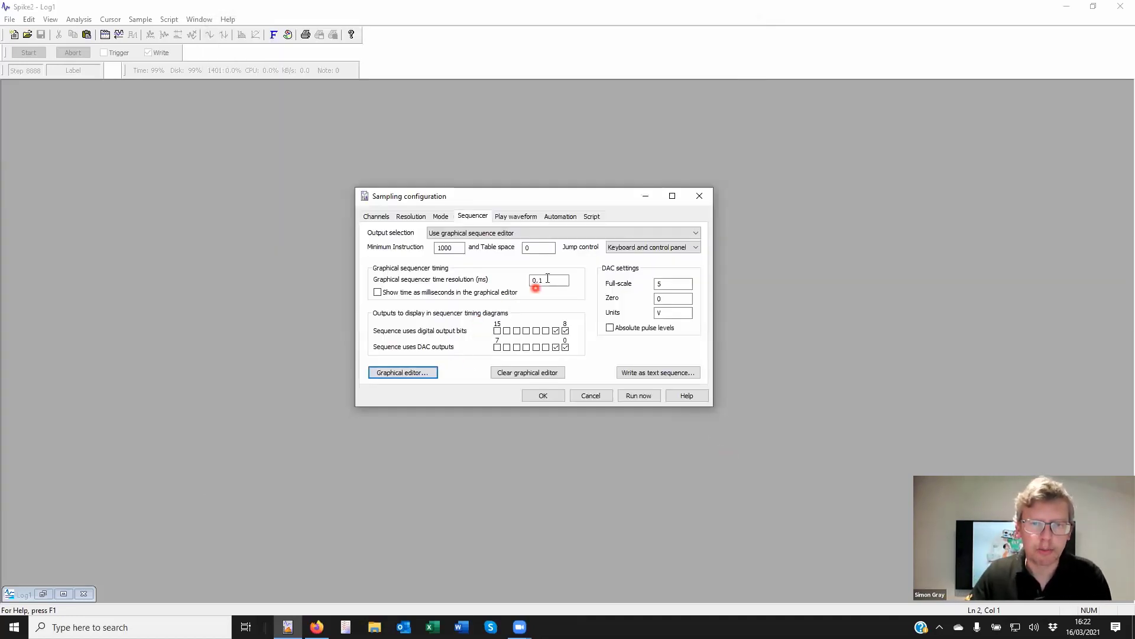
Set the graphical sequencer time resolution to 1 ms and check Section A's TMS pulse for timing faults again
double_click(540, 280)
type("1")
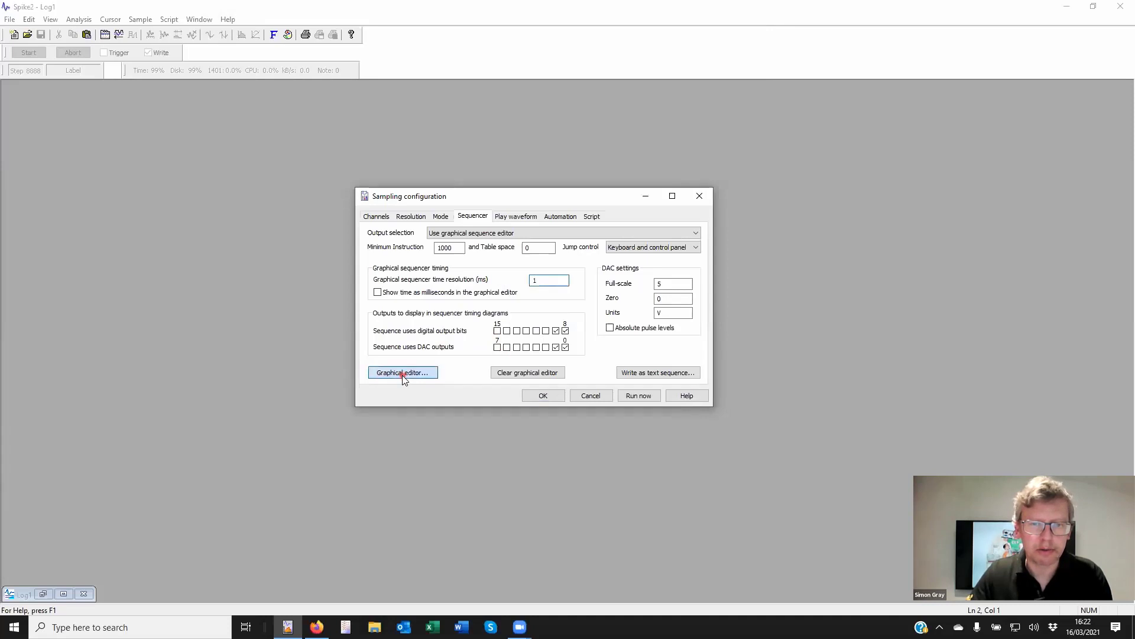
left_click(402, 373)
left_click(743, 48)
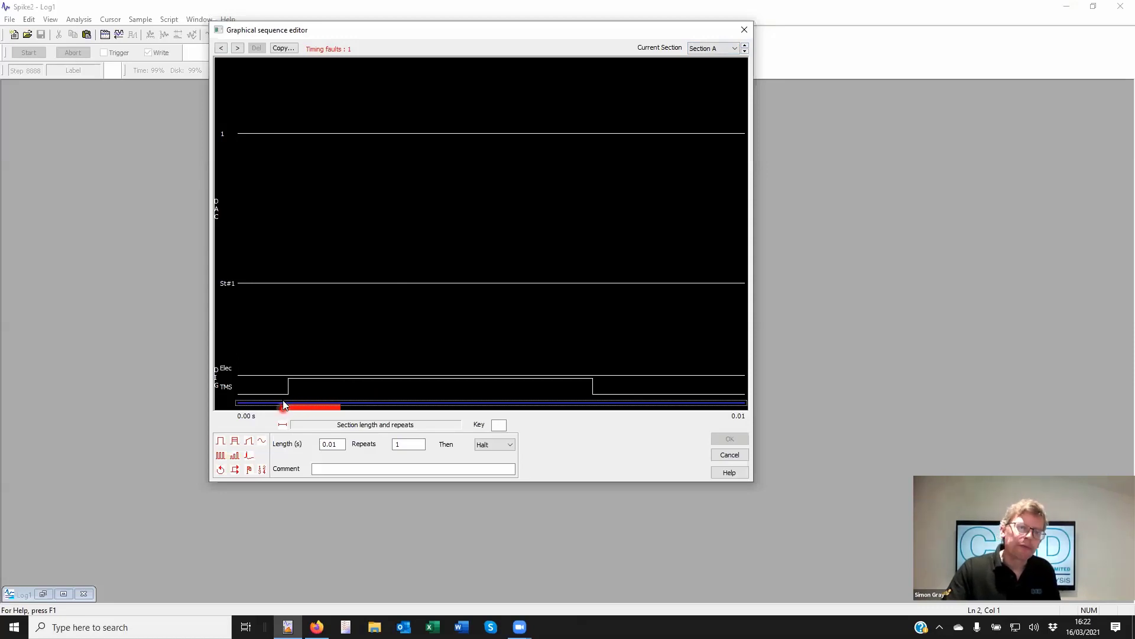
left_click(285, 404)
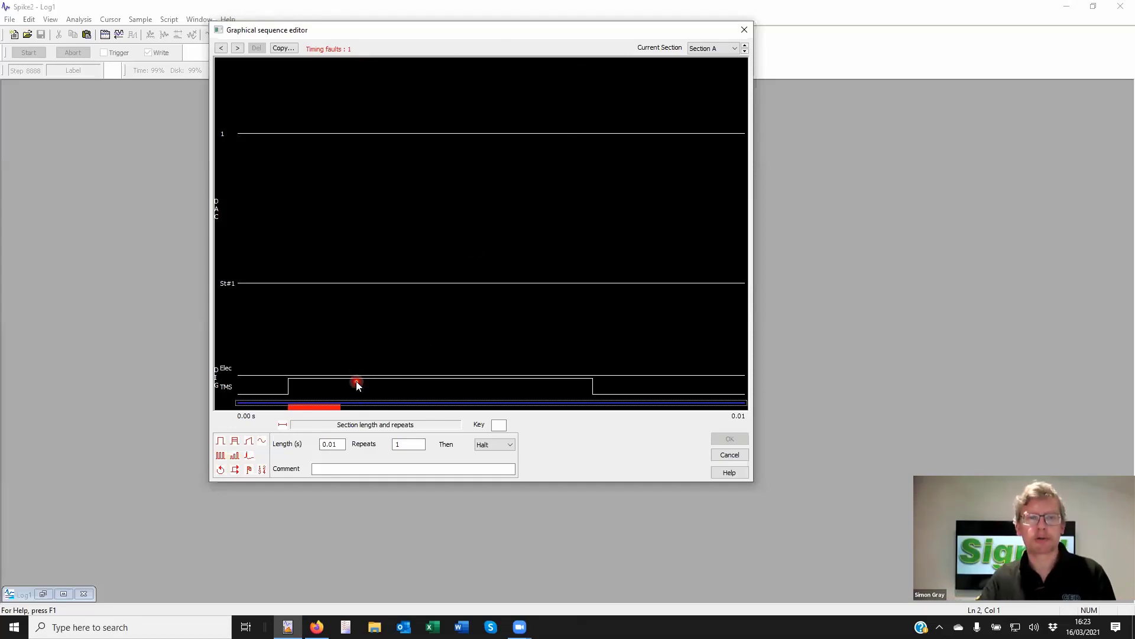
left_click(729, 455)
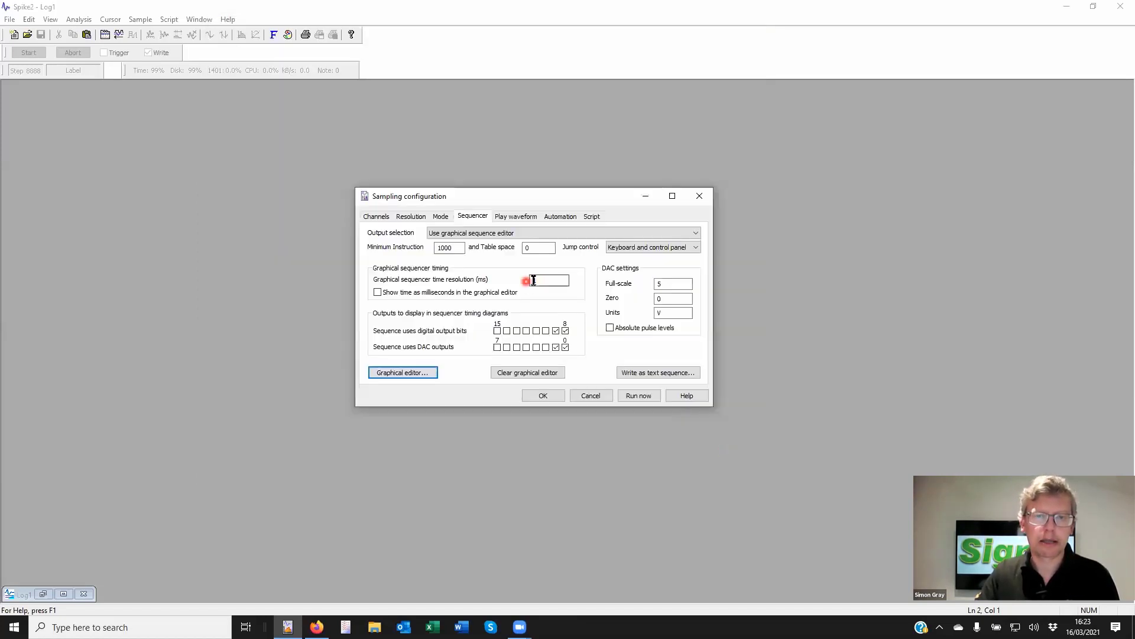
Return the sequencer time resolution to 0.1 ms and inspect the TMS pulse of Section A in the graphical editor
left_click(533, 280)
type("0.1")
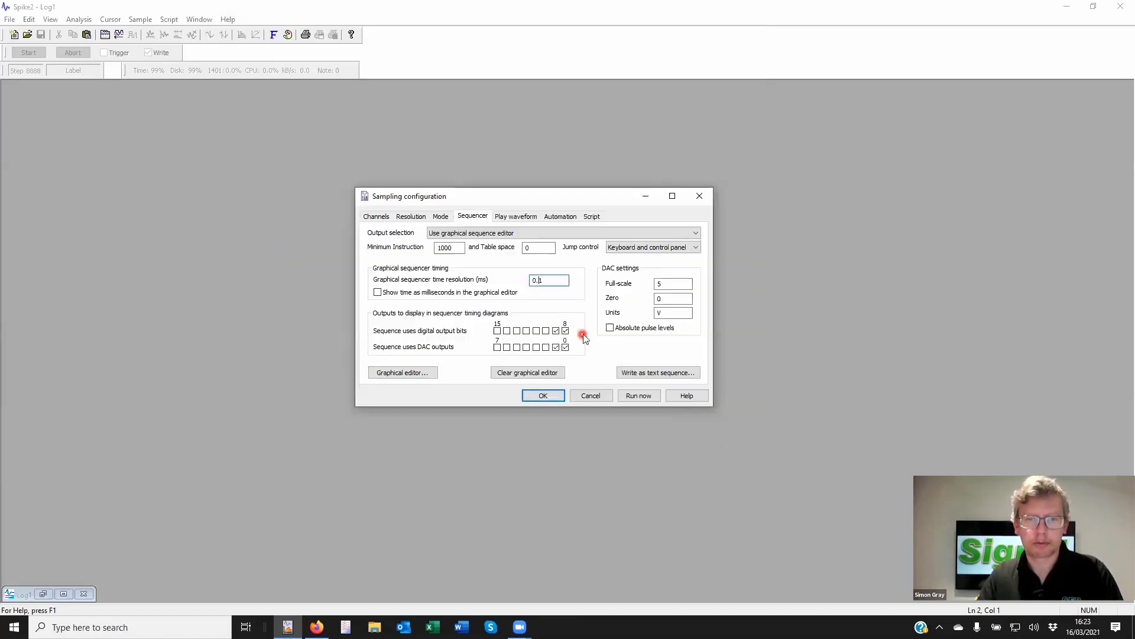
left_click(415, 379)
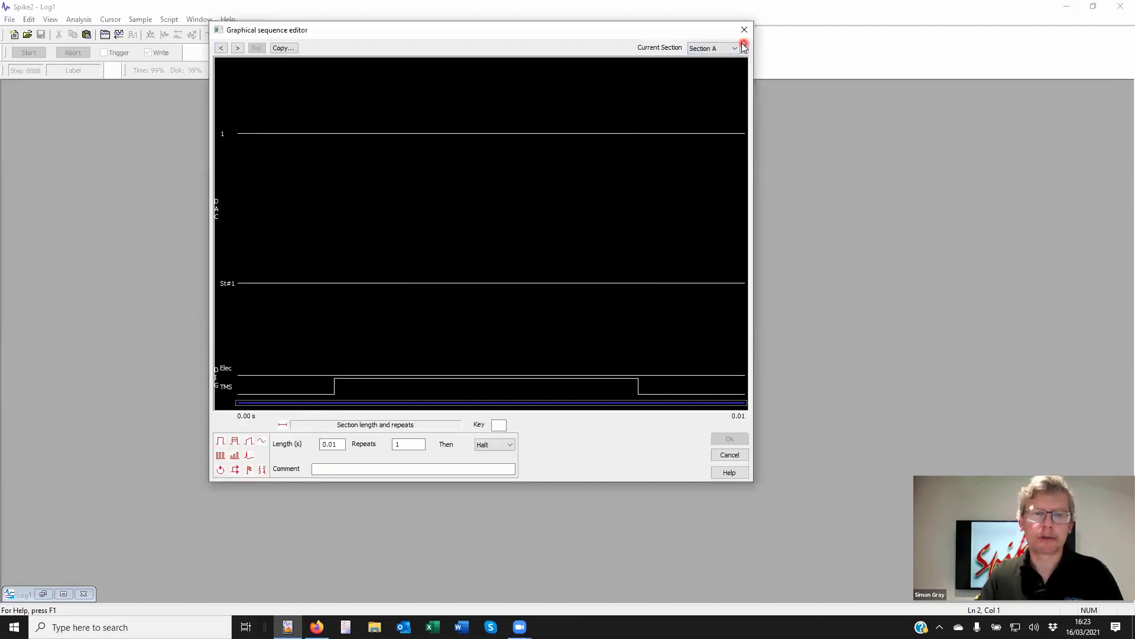
left_click(490, 387)
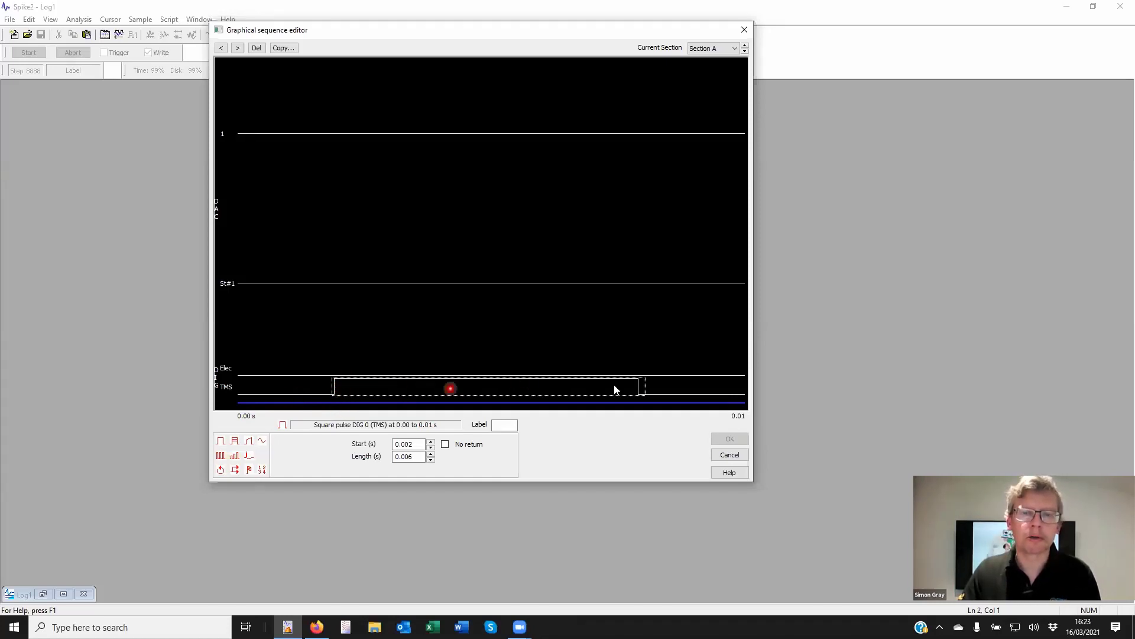
Make Section A loop by setting it to continue with Section A when it ends
left_click(581, 402)
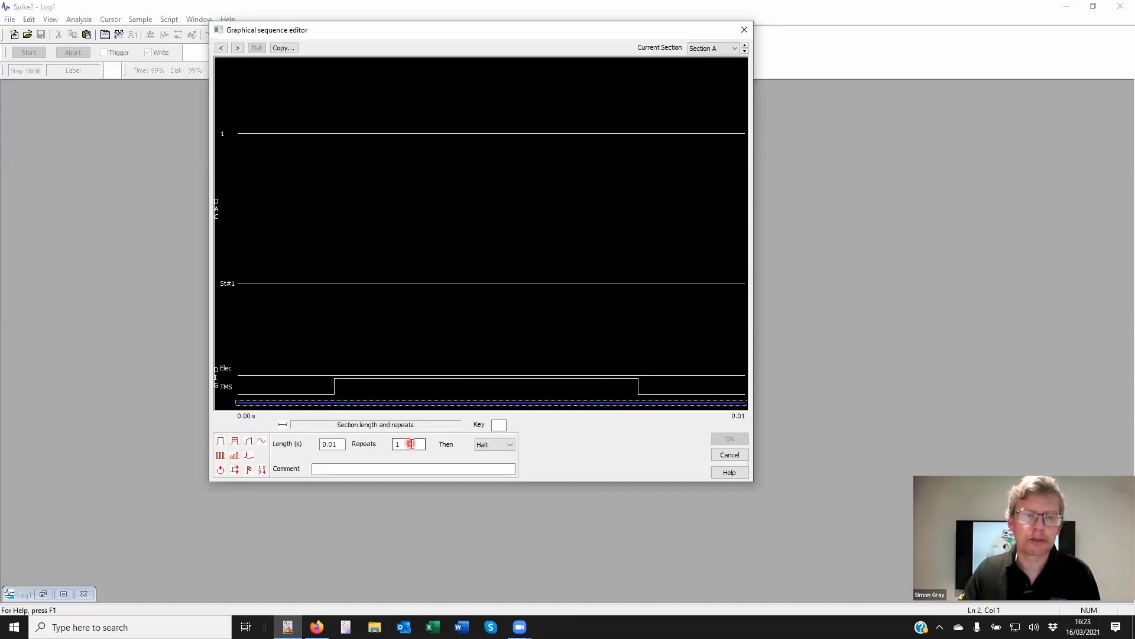
left_click(496, 444)
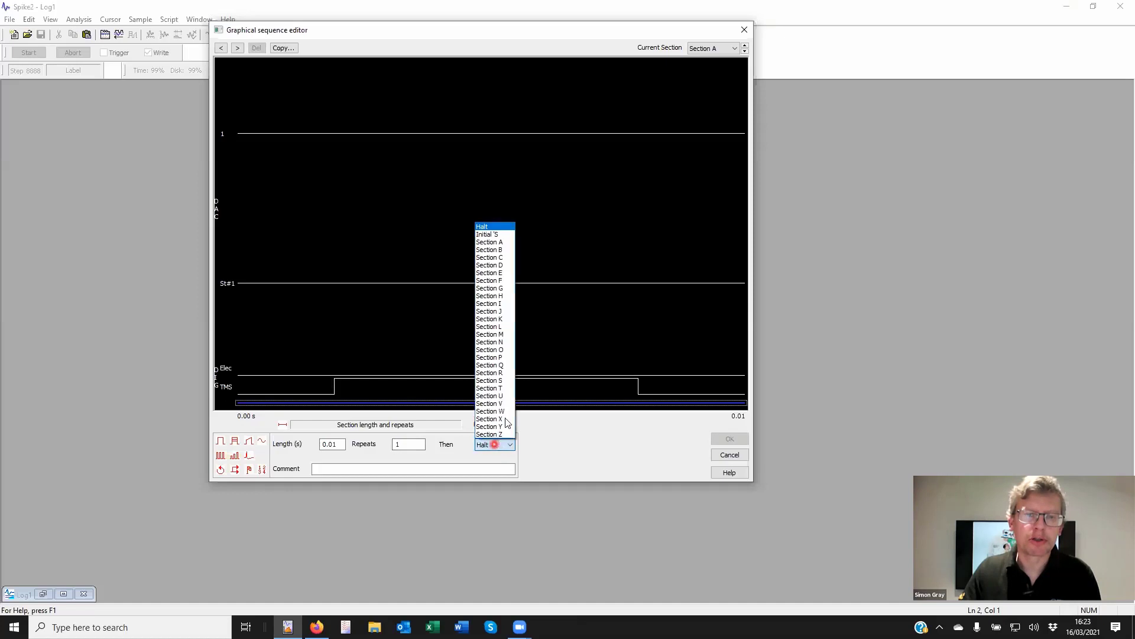
left_click(495, 242)
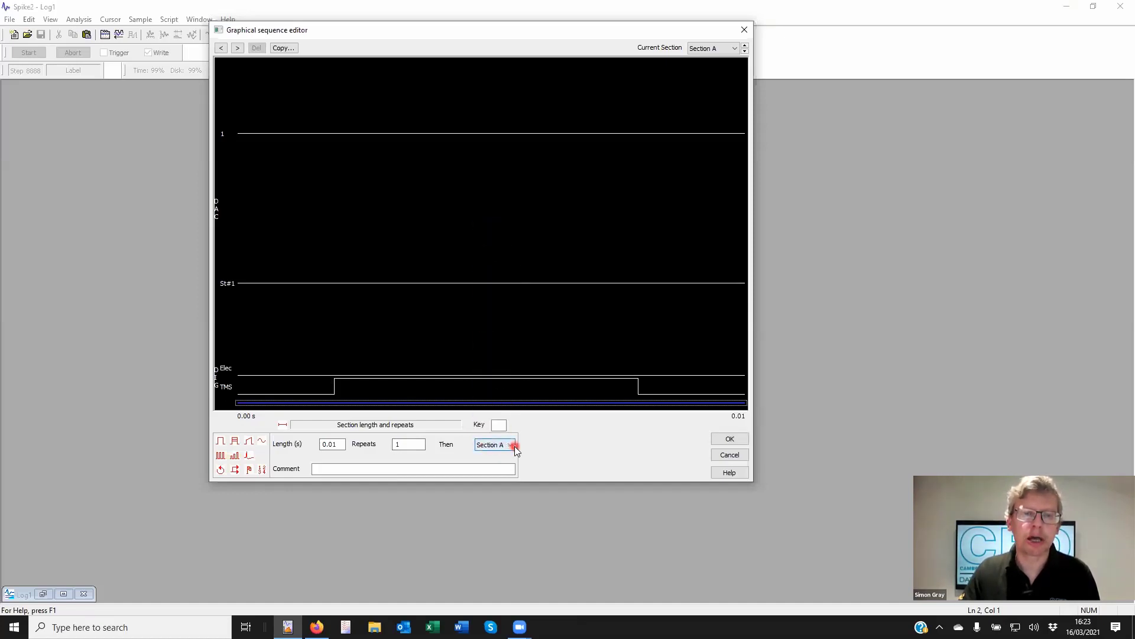
left_click(398, 445)
double_click(401, 444)
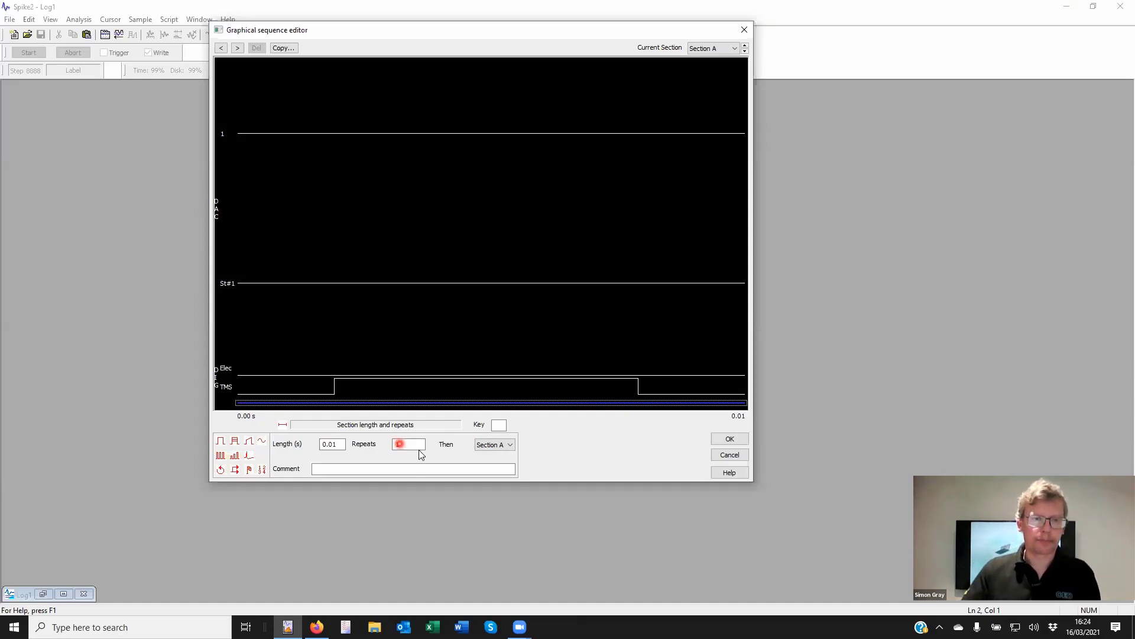
left_click(386, 396)
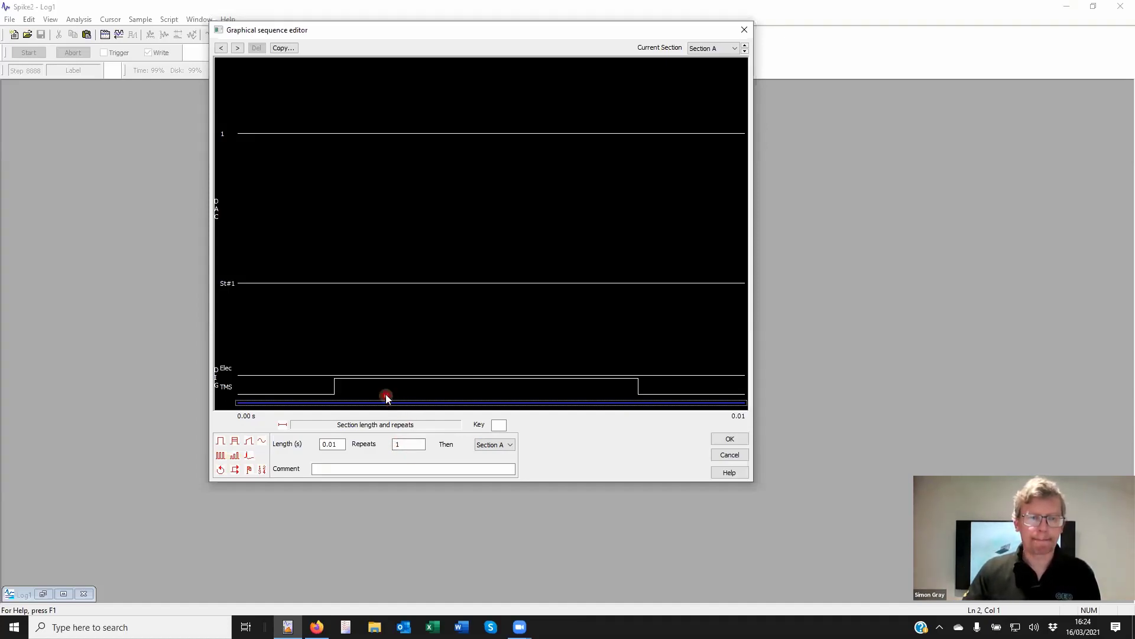
mouse_move(386, 396)
left_mouse_down()
mouse_move(246, 400)
mouse_move(249, 410)
mouse_move(337, 385)
mouse_move(741, 402)
left_mouse_up()
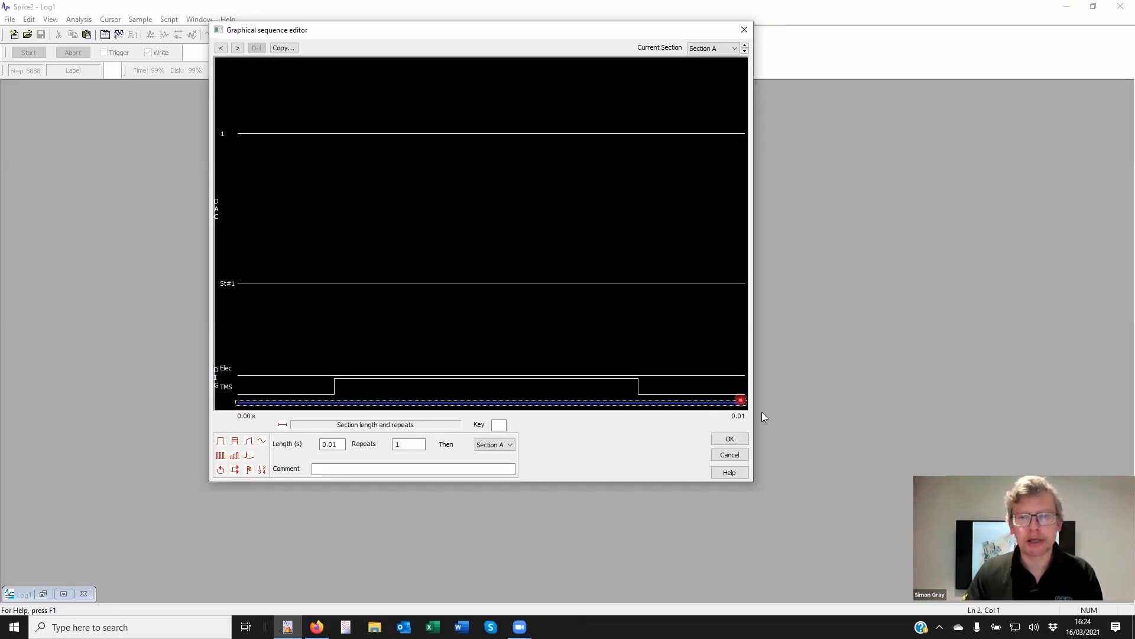
Set the length of the TMS square pulse to 0.001 s
left_click(346, 389)
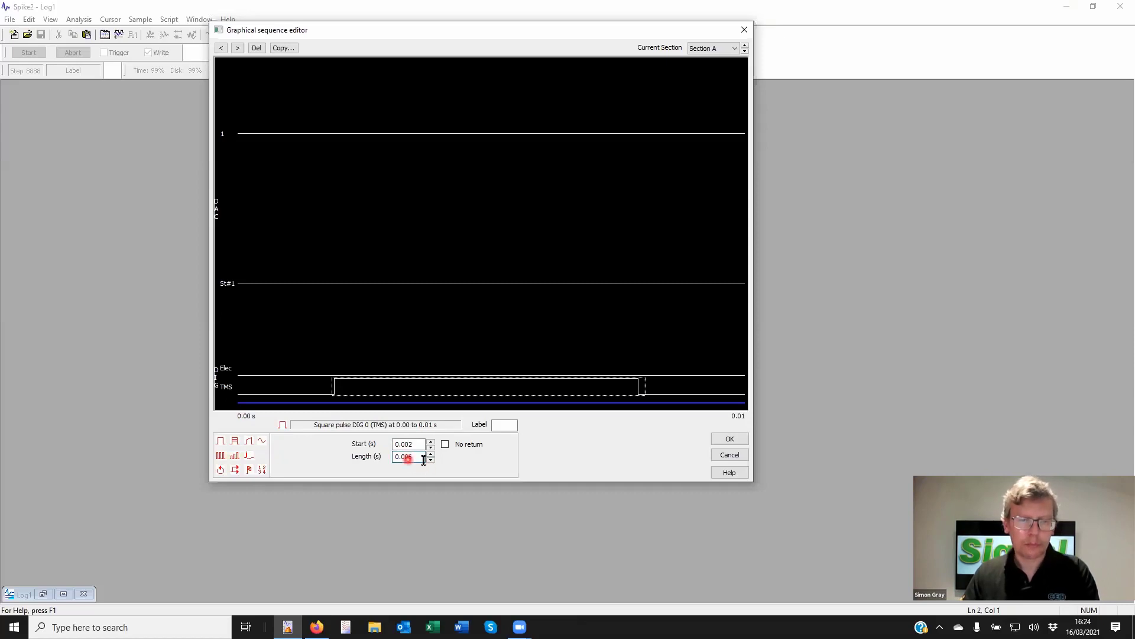
key("BackSpace")
type("1")
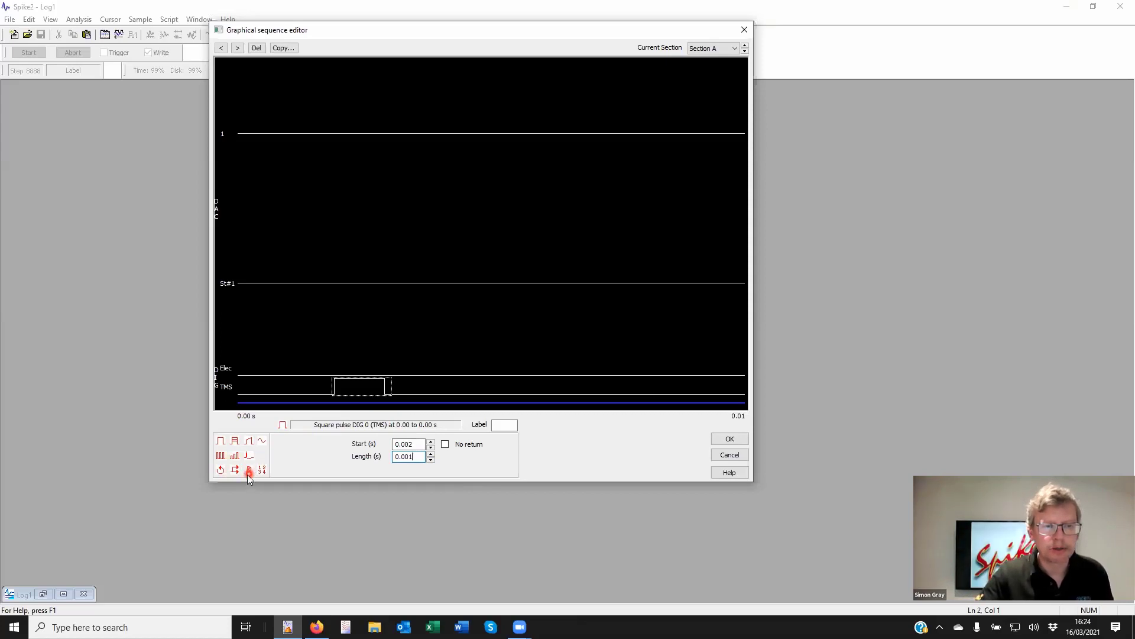
Add a marker generation item at about 0.0019 s, near the start of the TMS pulse, with marker code Z
mouse_move(247, 475)
left_mouse_down()
mouse_move(258, 450)
mouse_move(336, 405)
left_mouse_up()
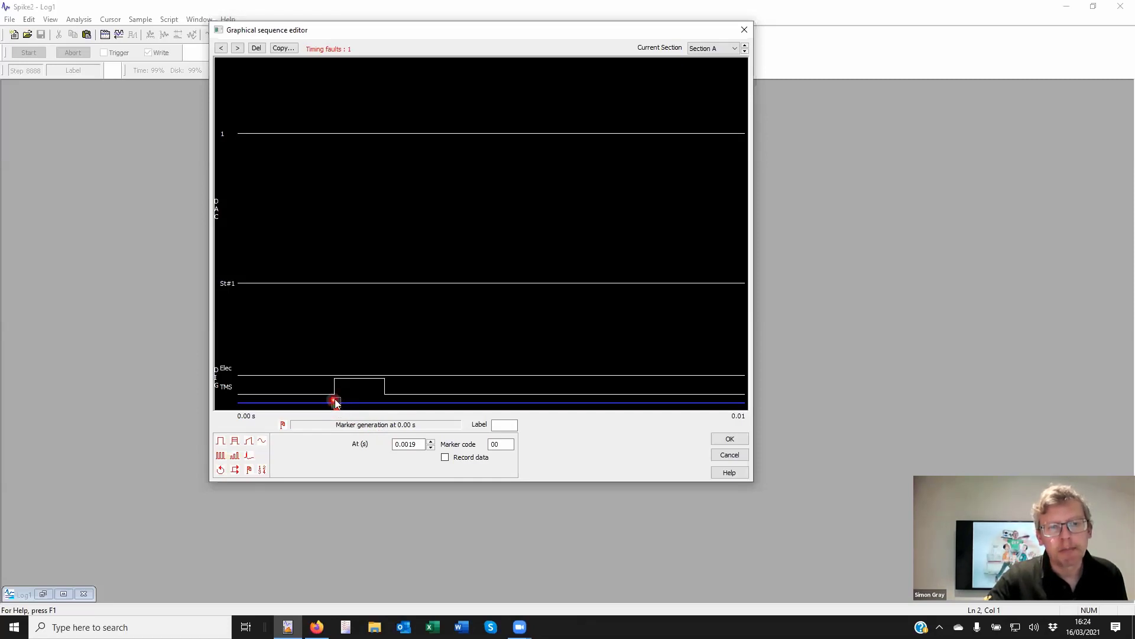
left_click(501, 448)
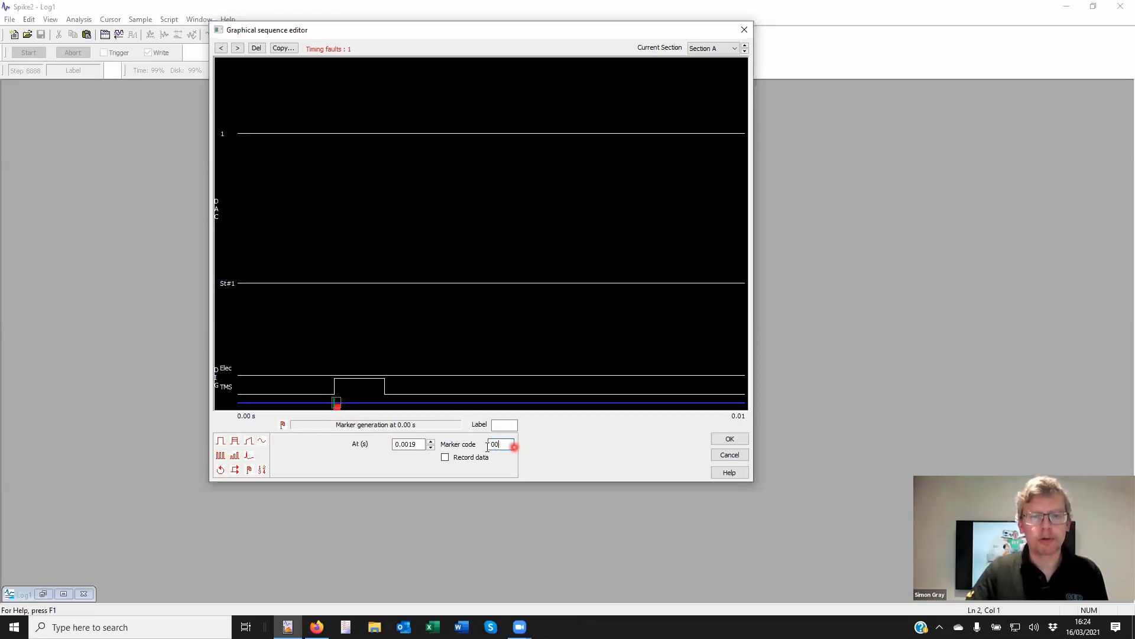
left_click_drag(488, 447, 463, 448)
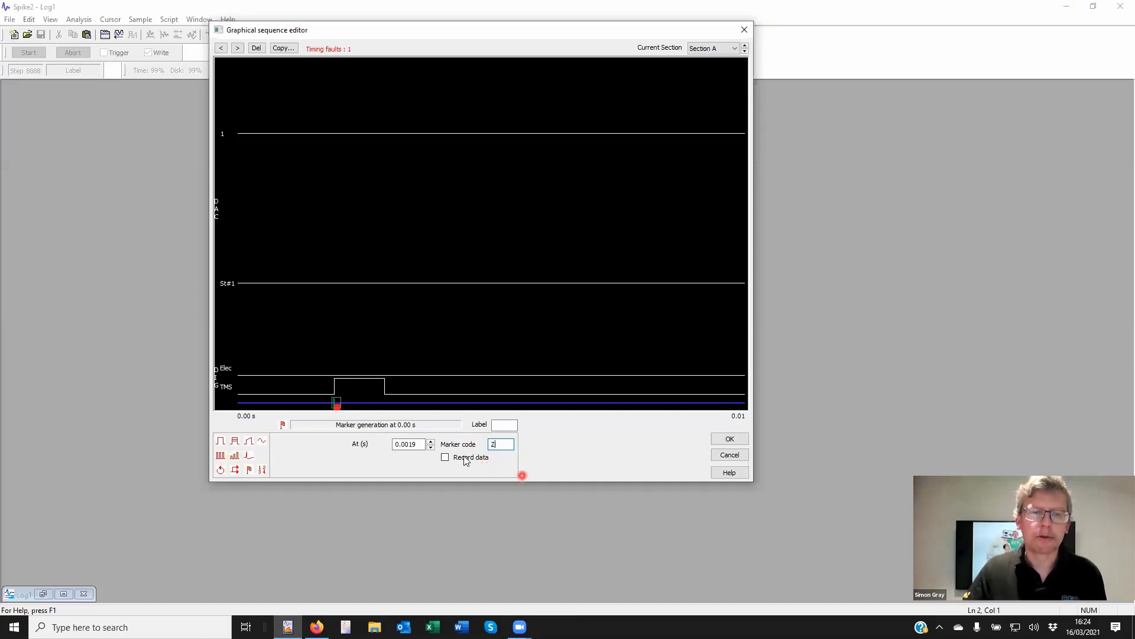
Set the length of Section A to 0.1 s
left_click(405, 404)
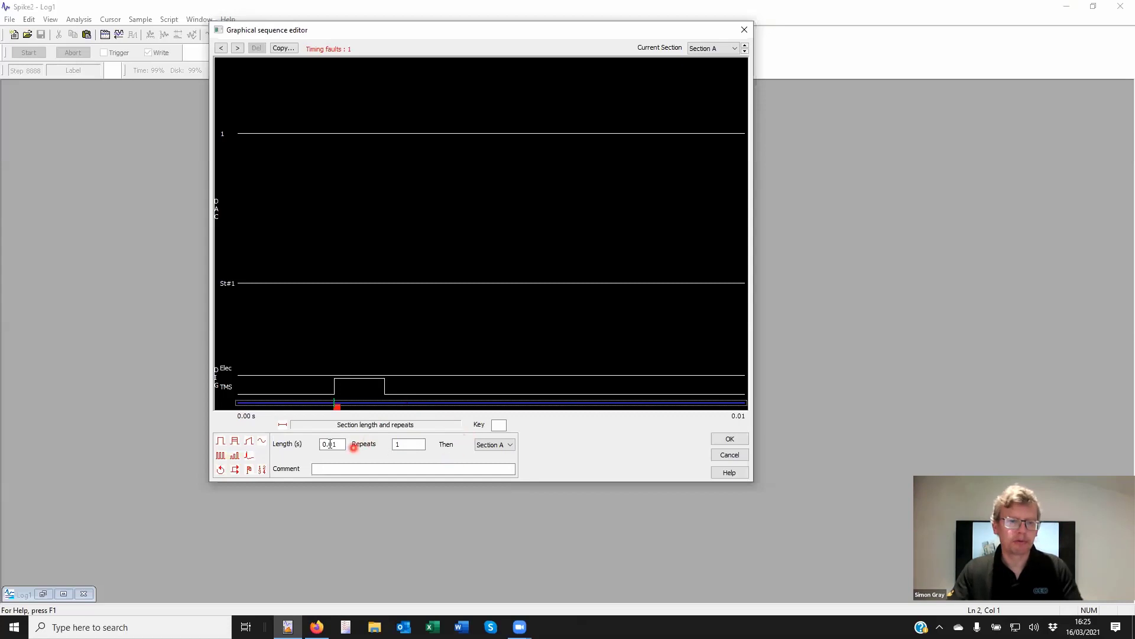
left_click_drag(343, 444, 300, 446)
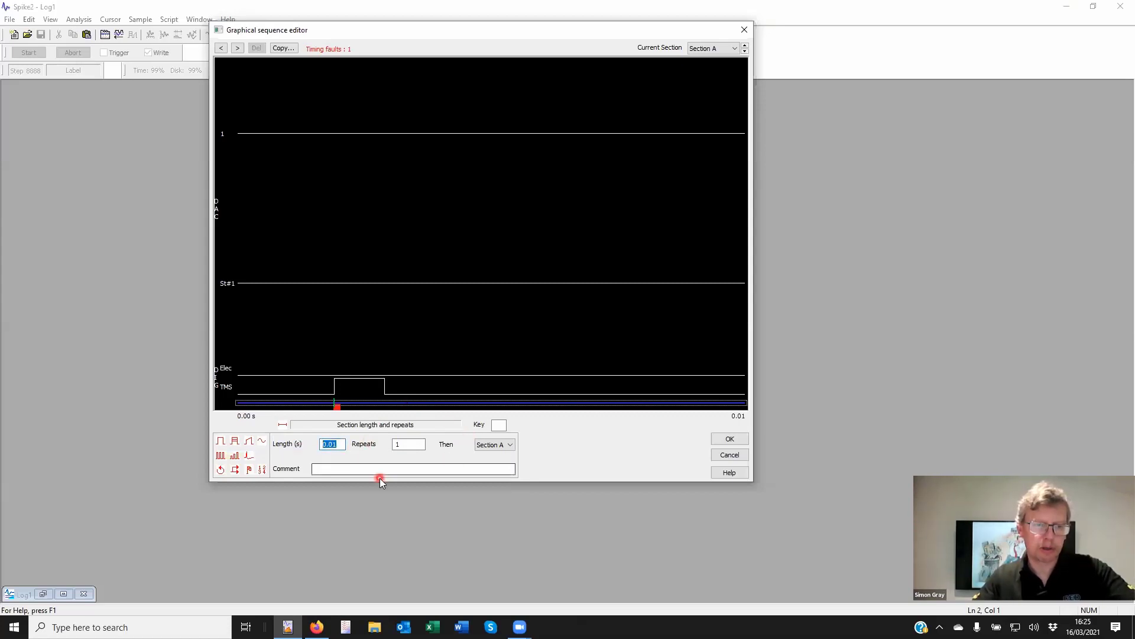
type("0")
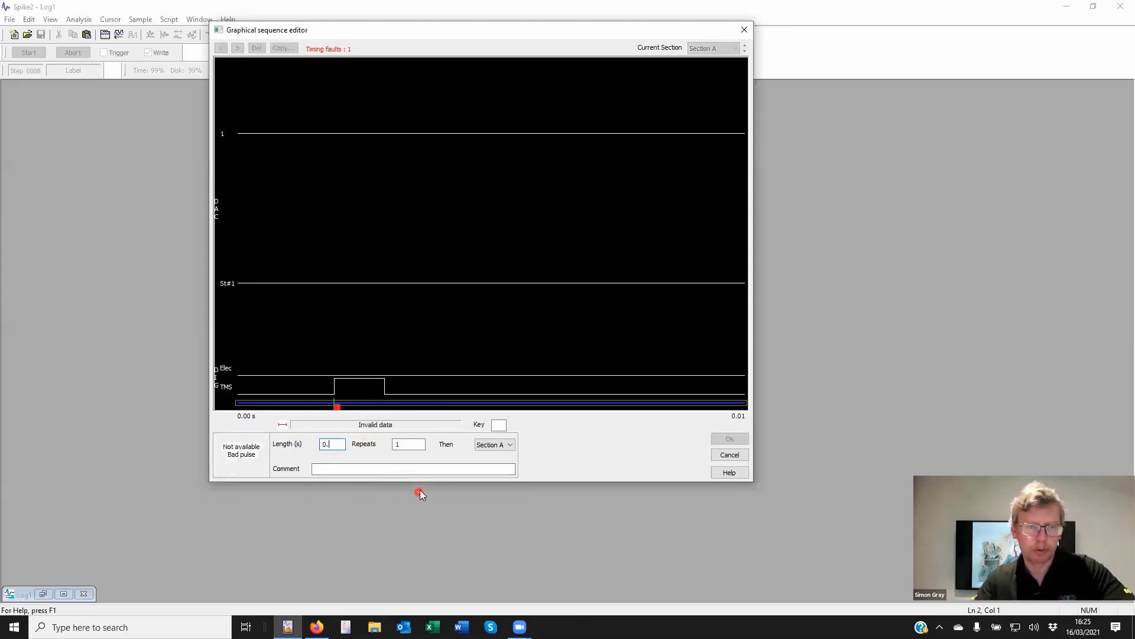
type(".1")
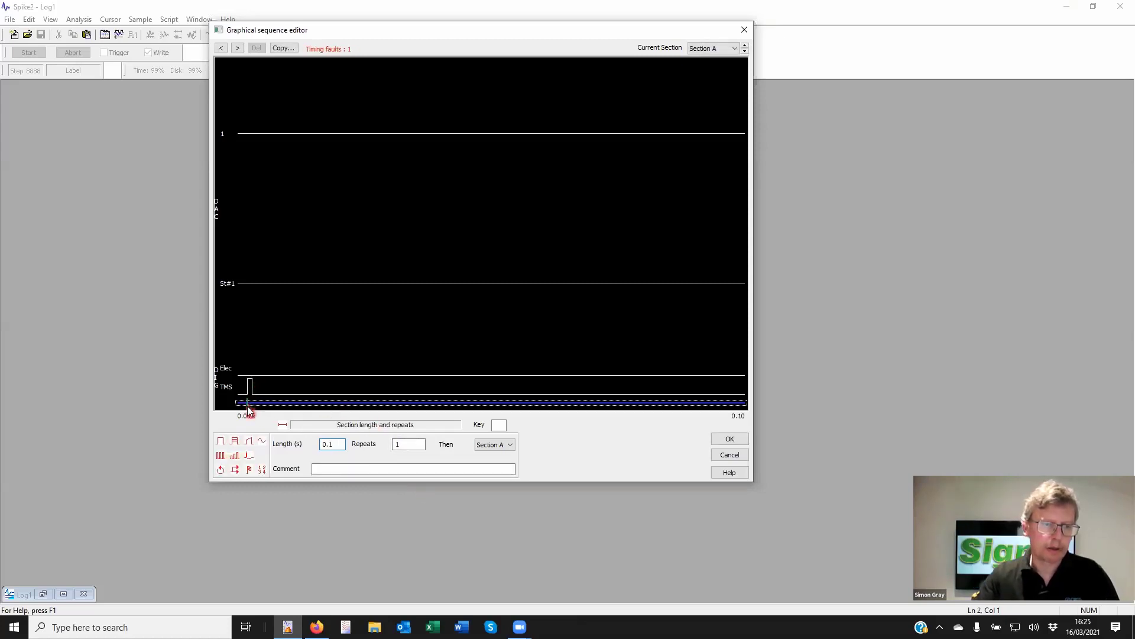
Set the marker code of the marker generation item at the start of the TMS pulse to 1
left_click(247, 405)
double_click(506, 446)
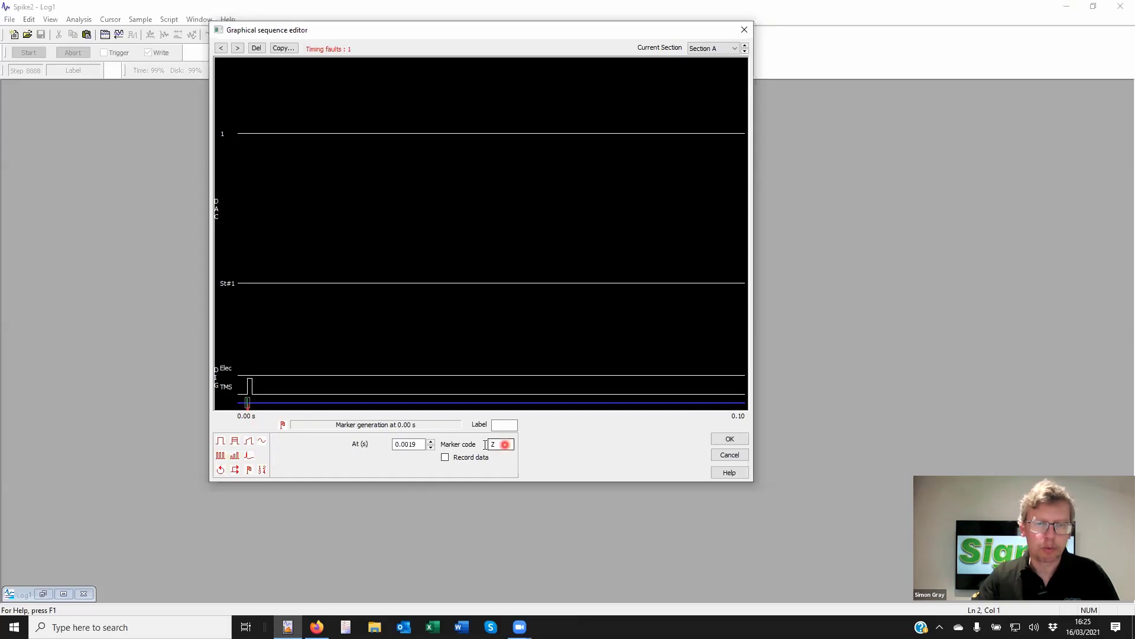
type("1")
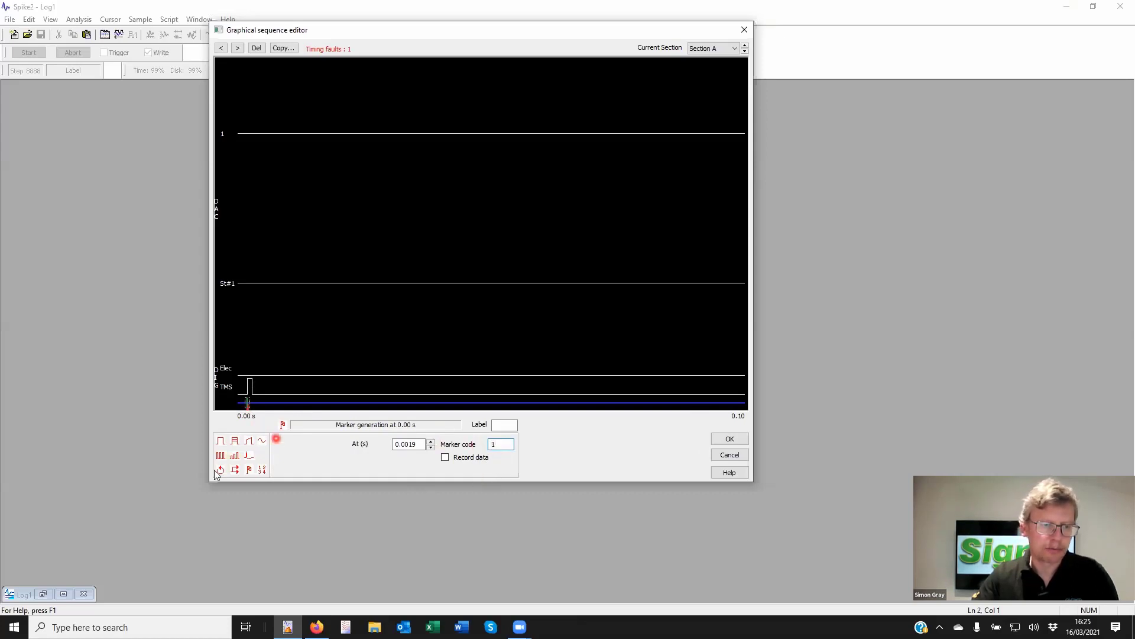
Add a marker generation item at about 0.011 s with marker code 2 and a second TMS square pulse starting near that marker
left_click_drag(253, 473, 294, 402)
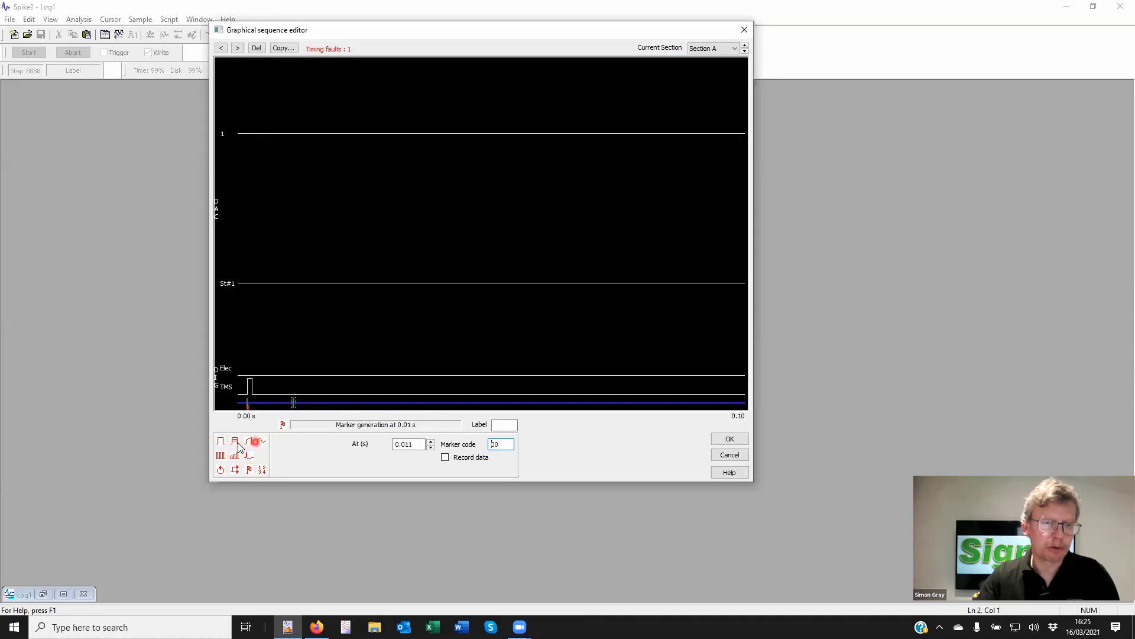
left_click_drag(297, 386, 295, 388)
left_click(296, 408)
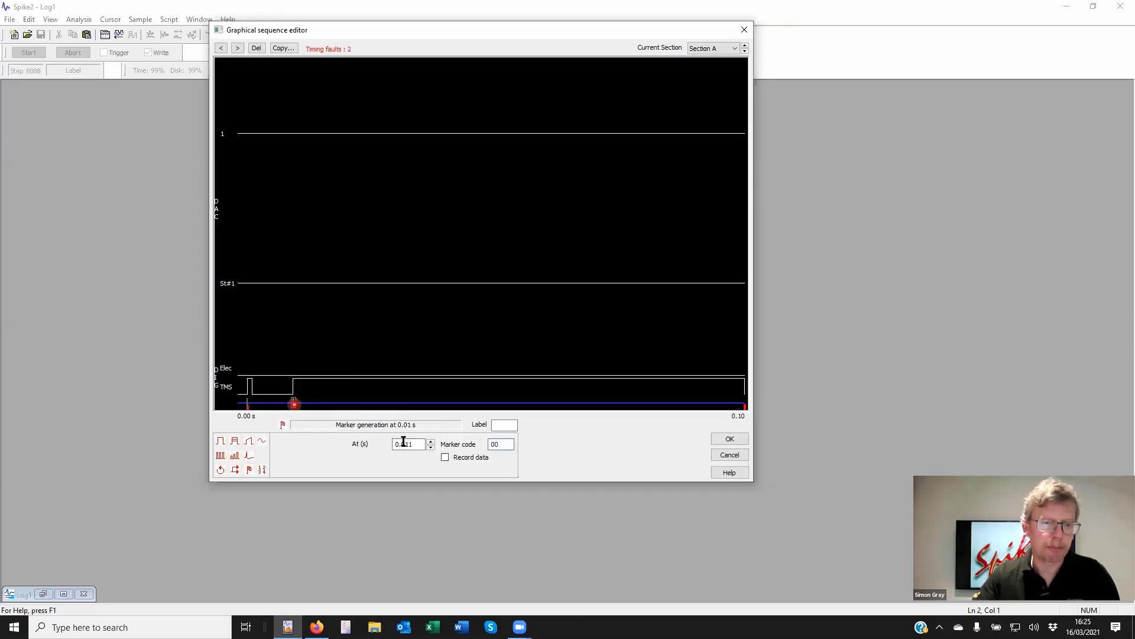
double_click(503, 444)
type("2")
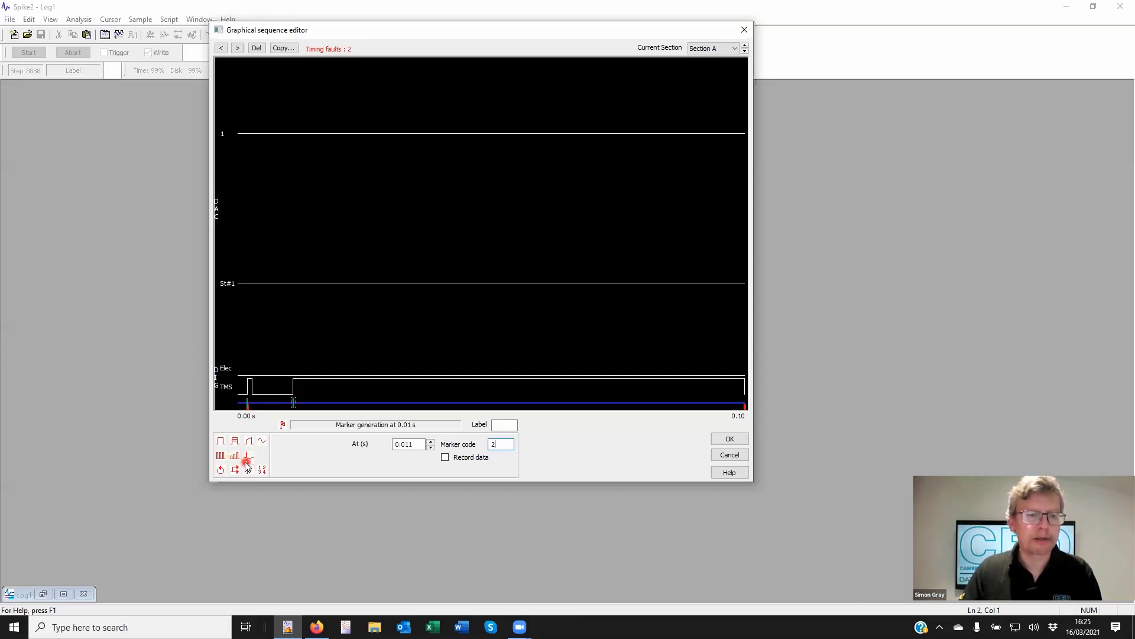
Add a waveform trigger item to the control track at about 0.021 s, after the second marker
mouse_move(248, 455)
left_mouse_down()
mouse_move(333, 402)
mouse_move(414, 403)
mouse_move(339, 403)
left_mouse_up()
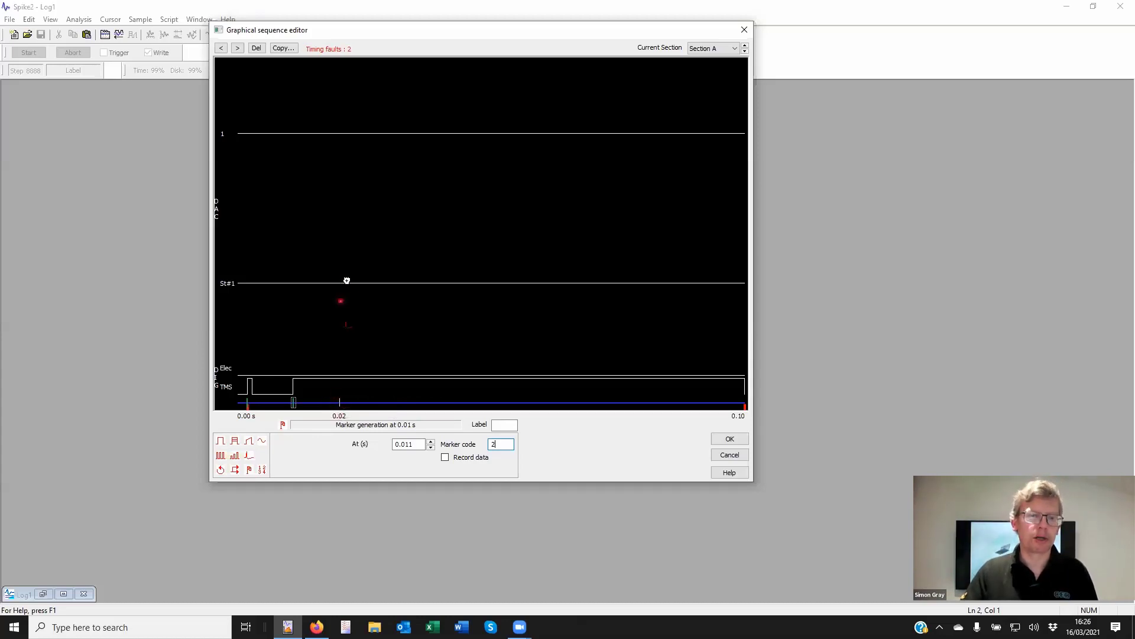
left_click_drag(347, 281, 343, 402)
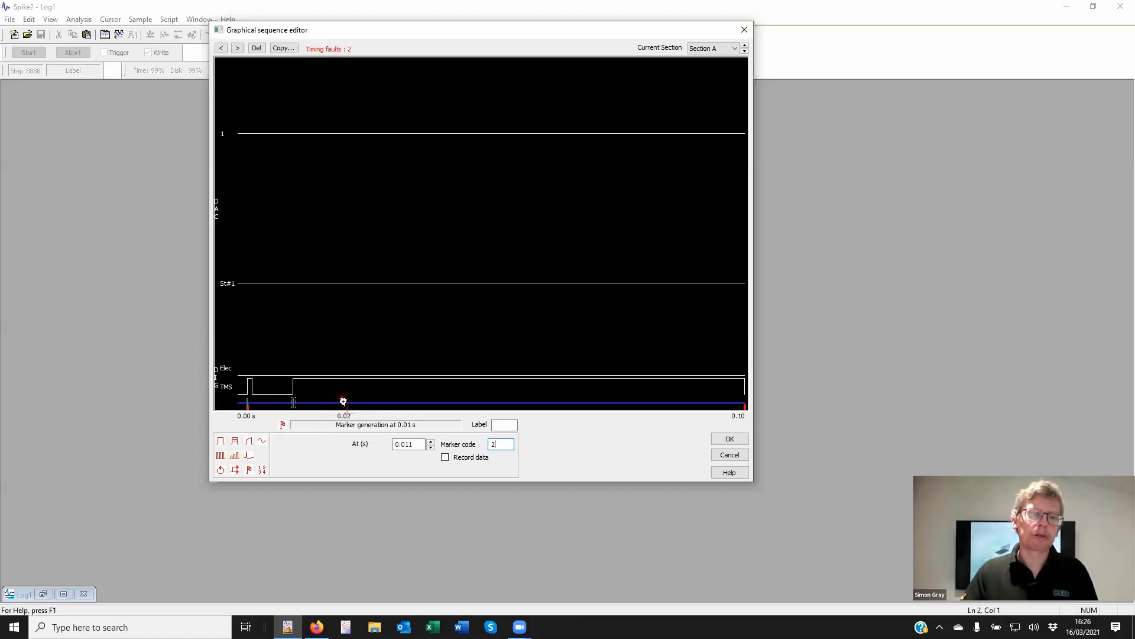
left_click(390, 433)
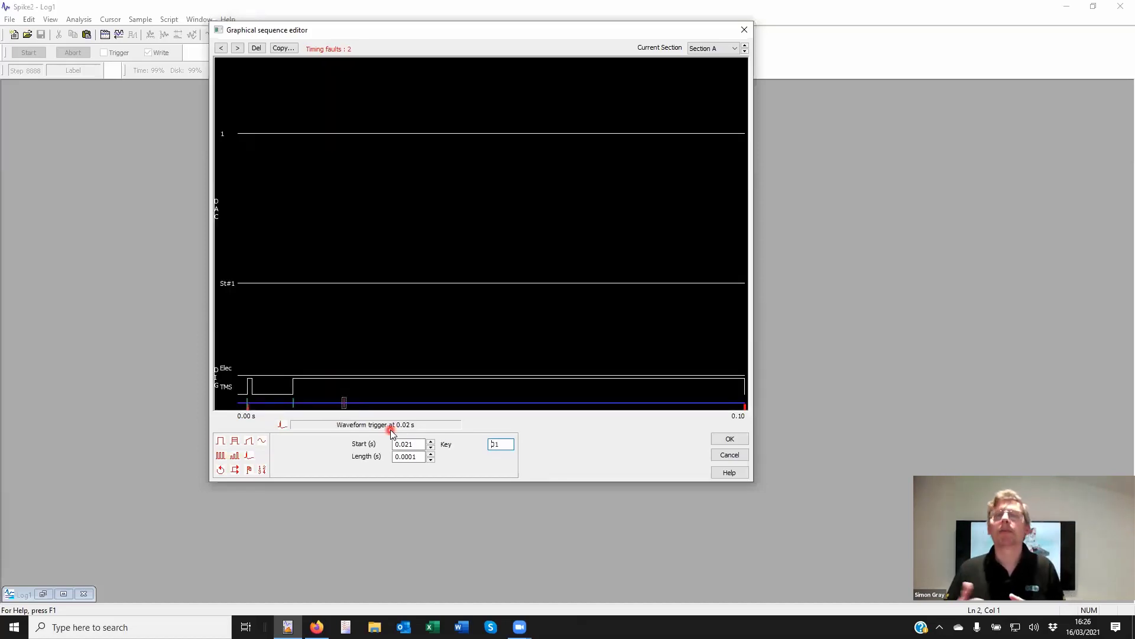
Remove the waveform trigger item from the control track and return to the marker with code 2
left_click(336, 406)
left_click(343, 404)
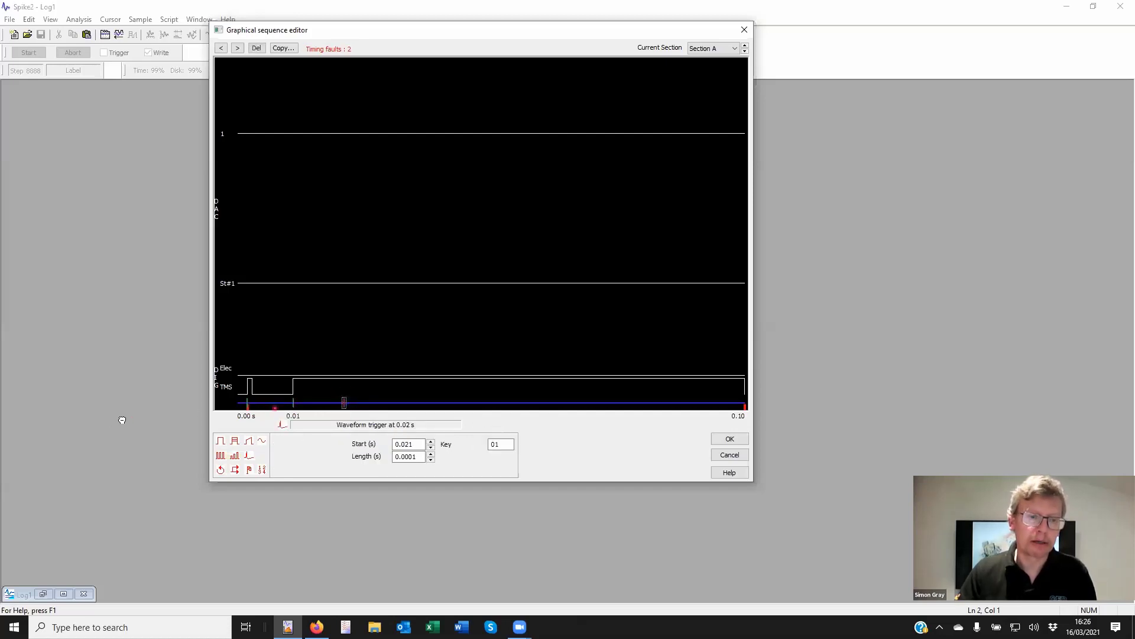
key("Left")
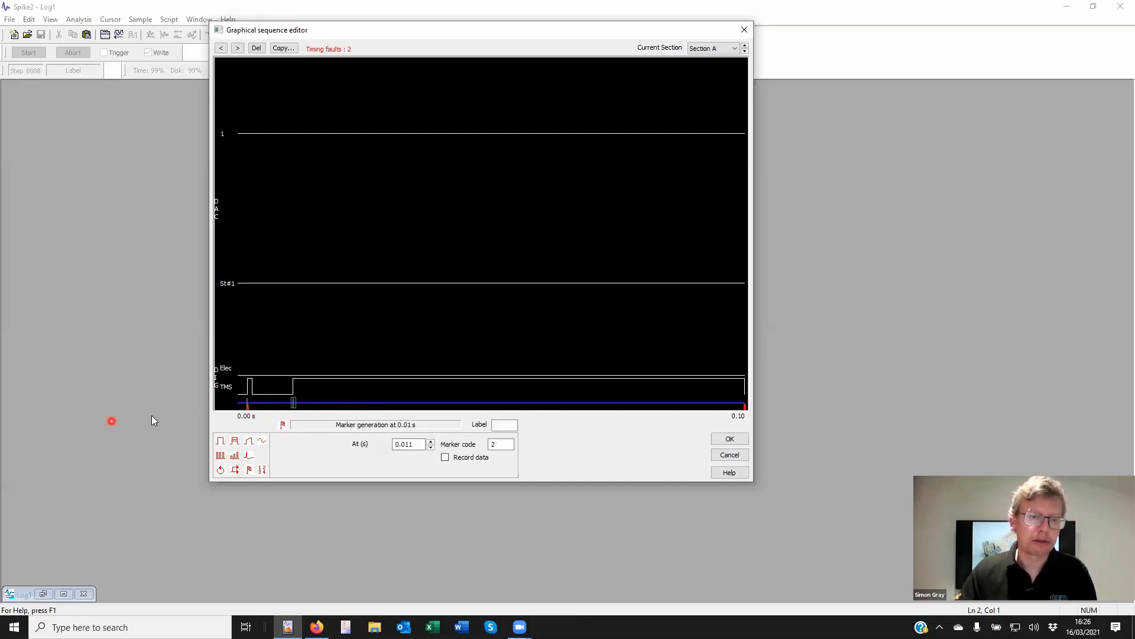
Accept the graphical sequence and close the sampling configuration with its settings kept
left_click(221, 473)
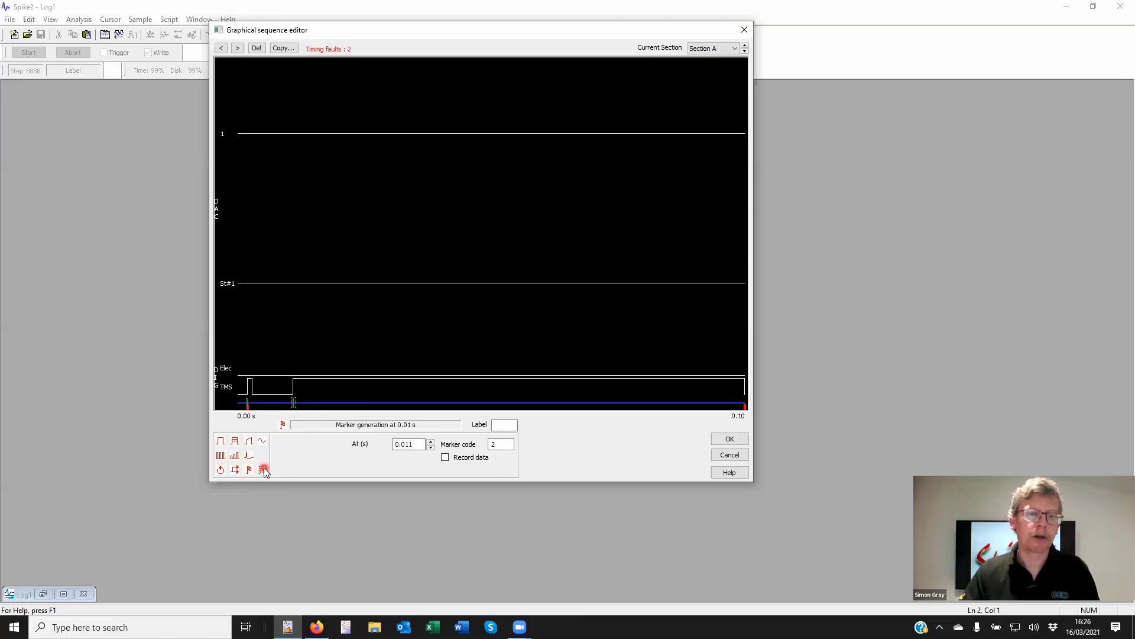
left_click(730, 437)
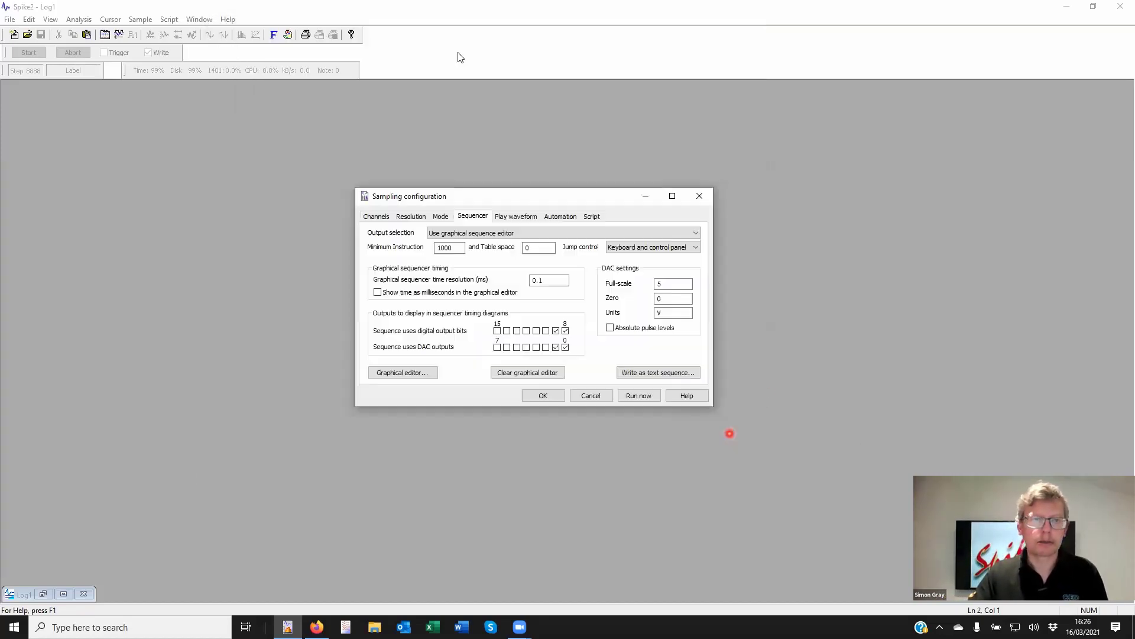
left_click(559, 397)
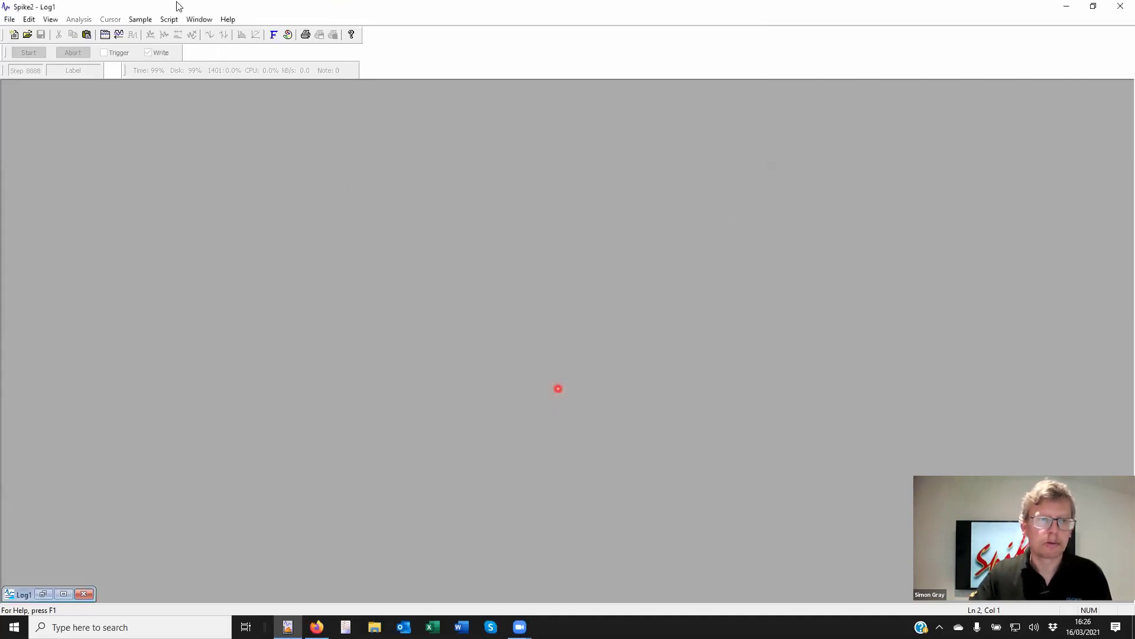
Load the sampling configuration file Graphical sequencer.s2cx
left_click(9, 18)
left_click(52, 160)
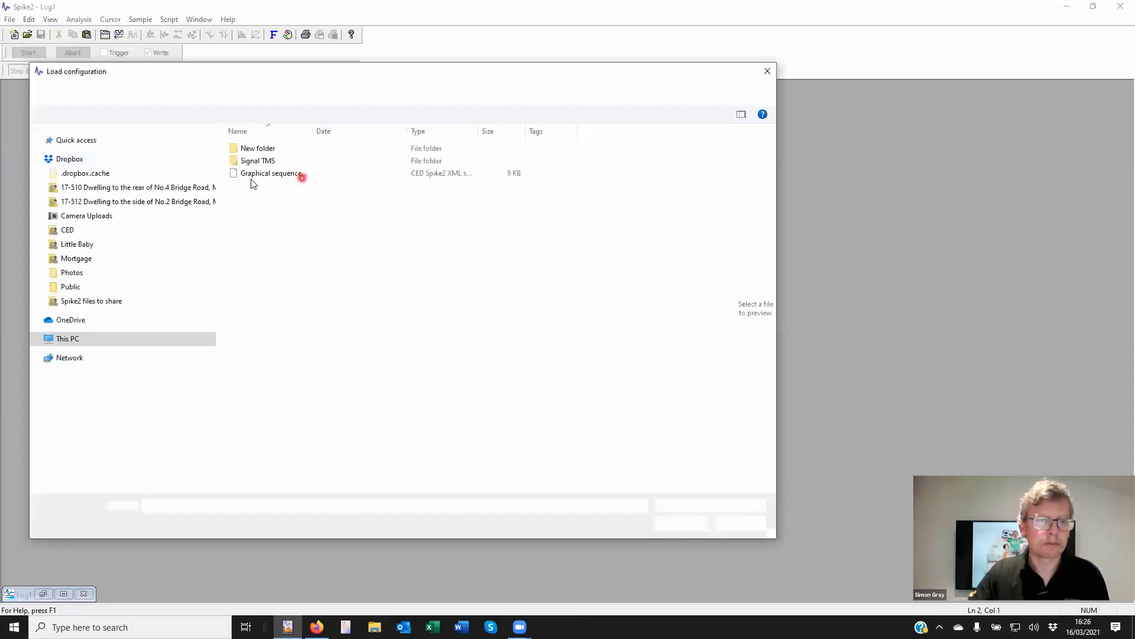
double_click(264, 173)
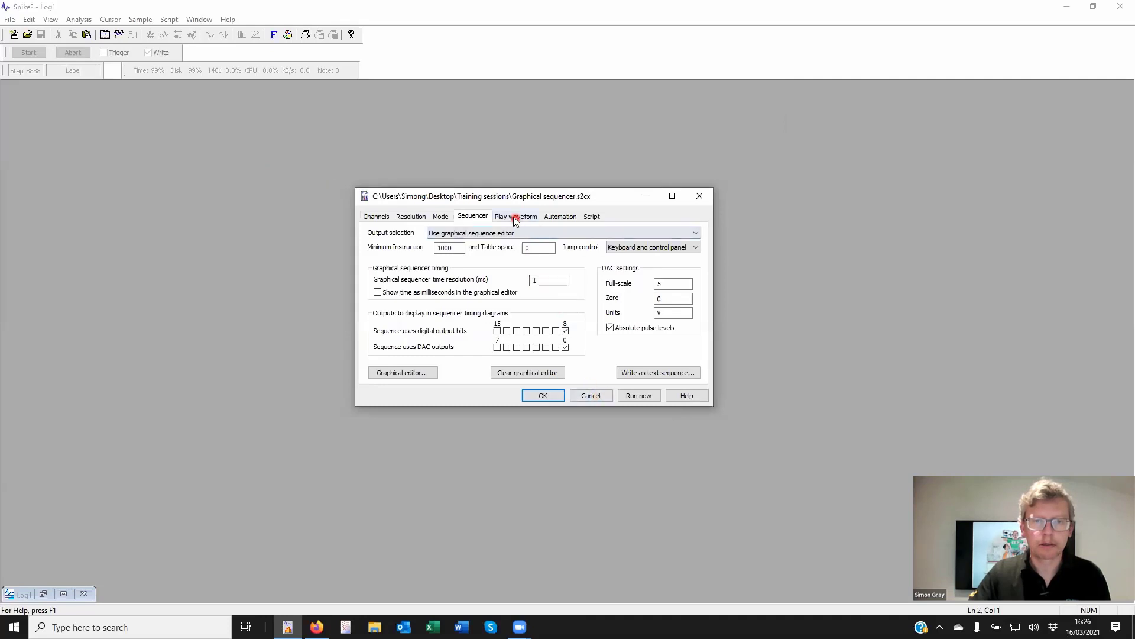
Check which digital and DAC outputs the loaded configuration's sequencer uses and open its graphical sequence editor
left_click(475, 216)
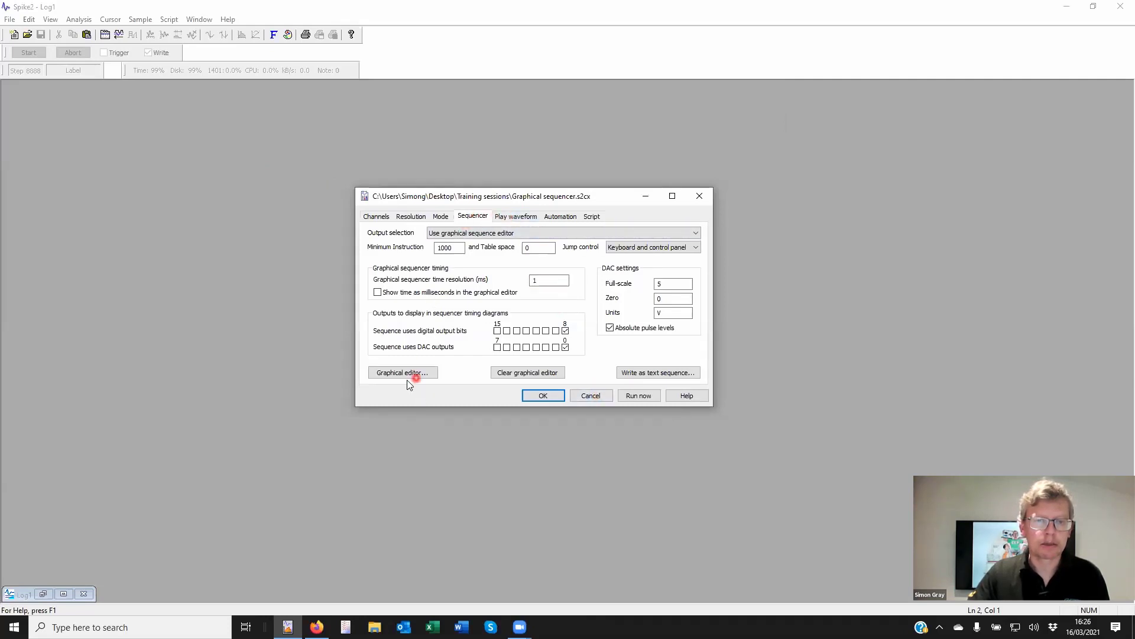
left_click(569, 321)
left_click(565, 331)
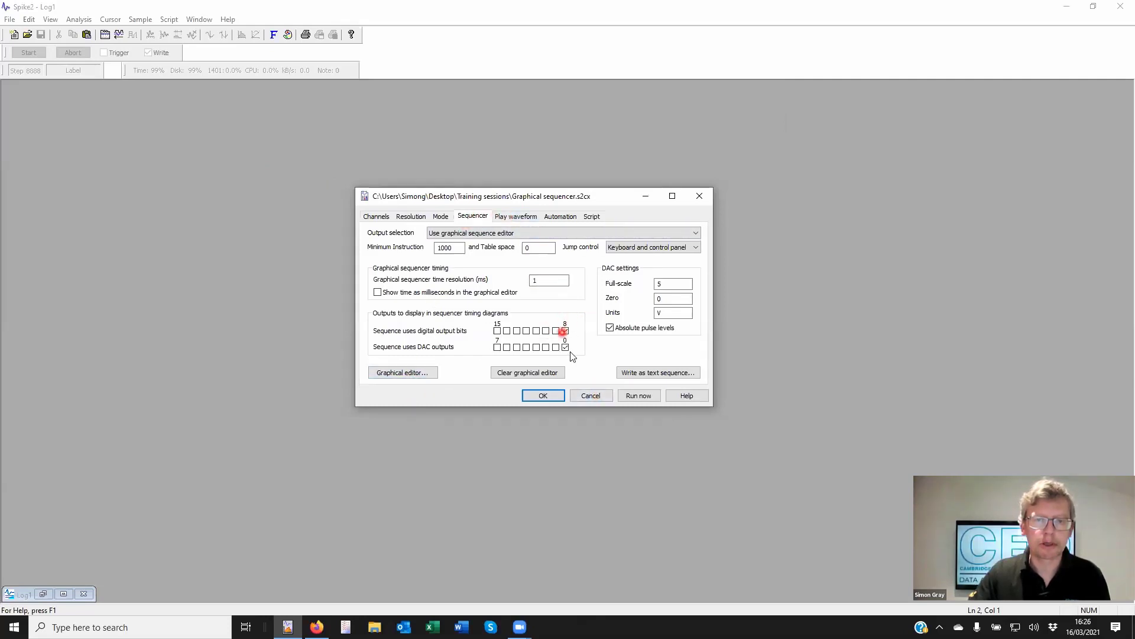
left_click(565, 331)
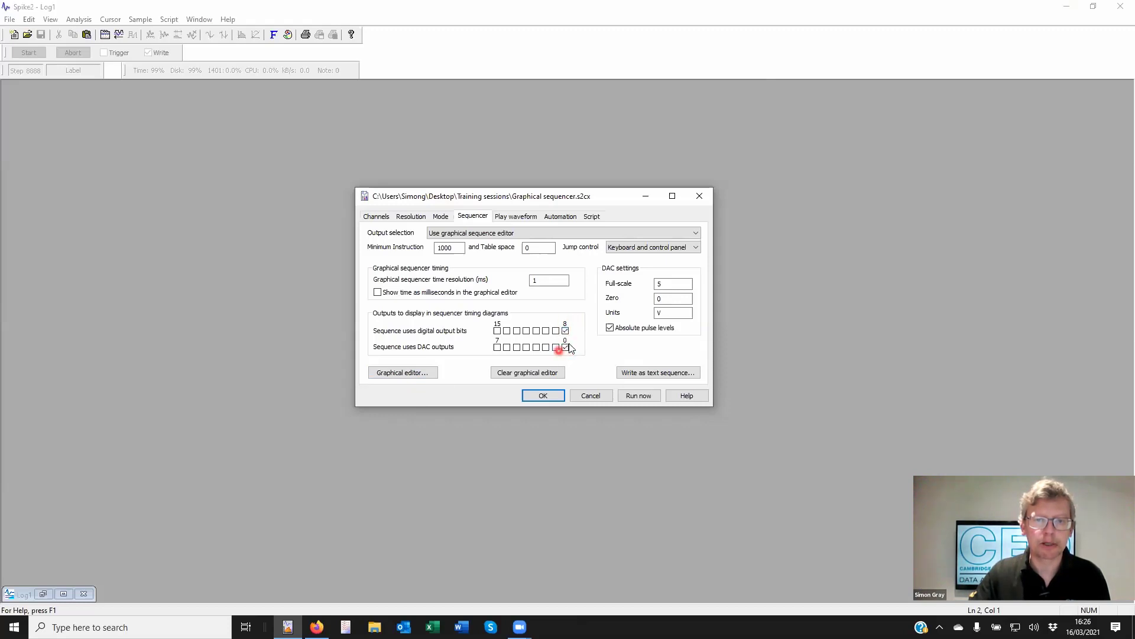
left_click(397, 374)
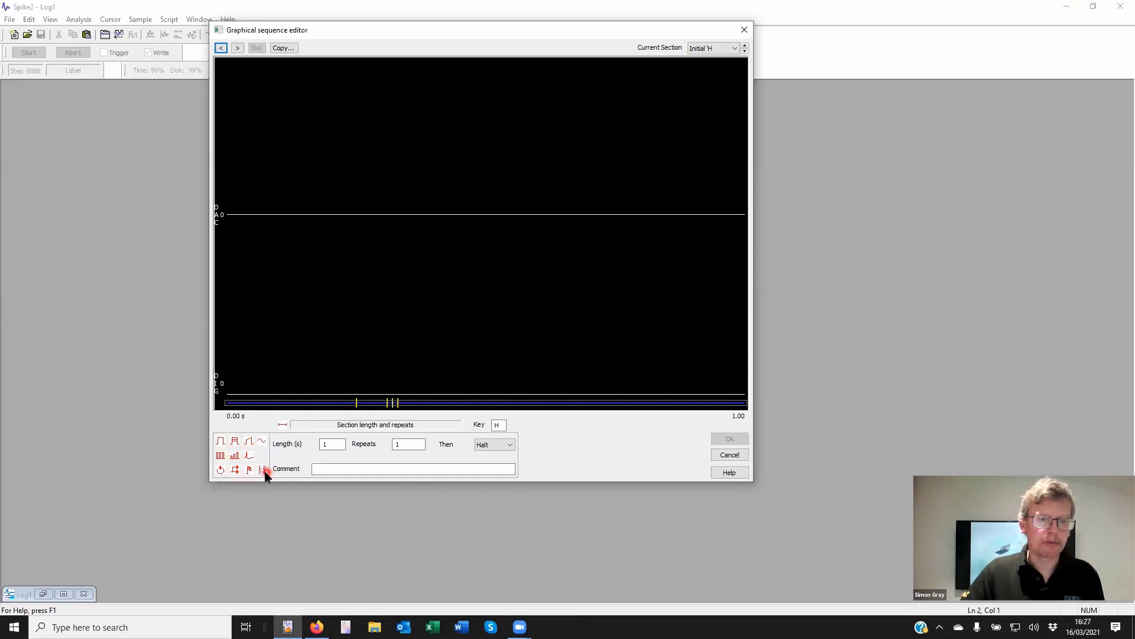
Inspect the first variable item in the Initial section, at 0.25 s, for its operation, target variable and value
left_click(357, 403)
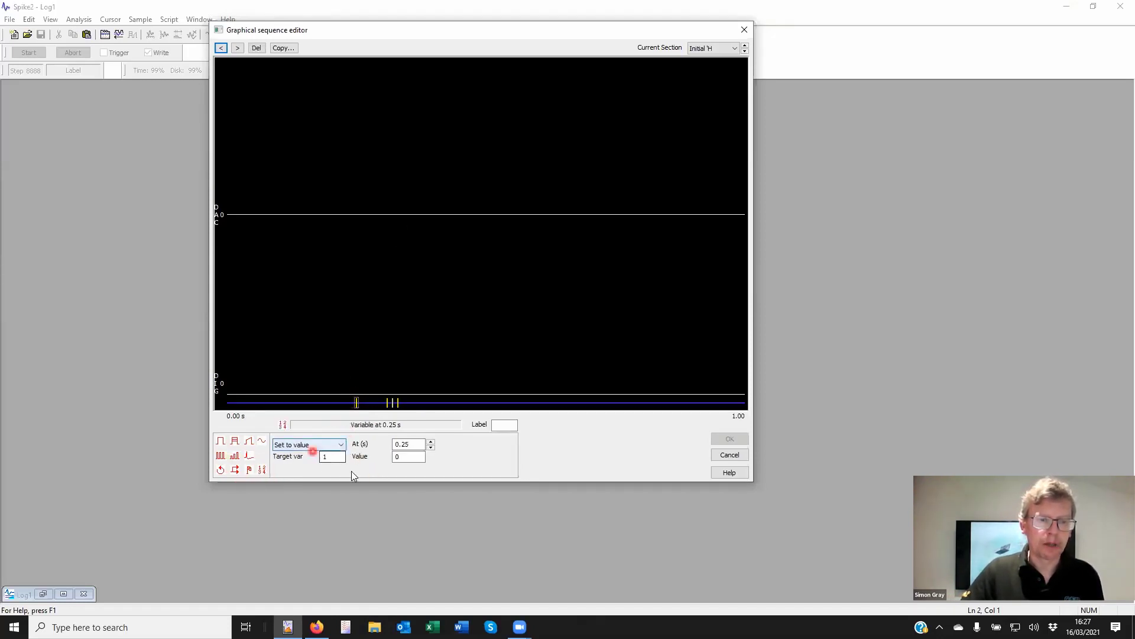
left_click(328, 456)
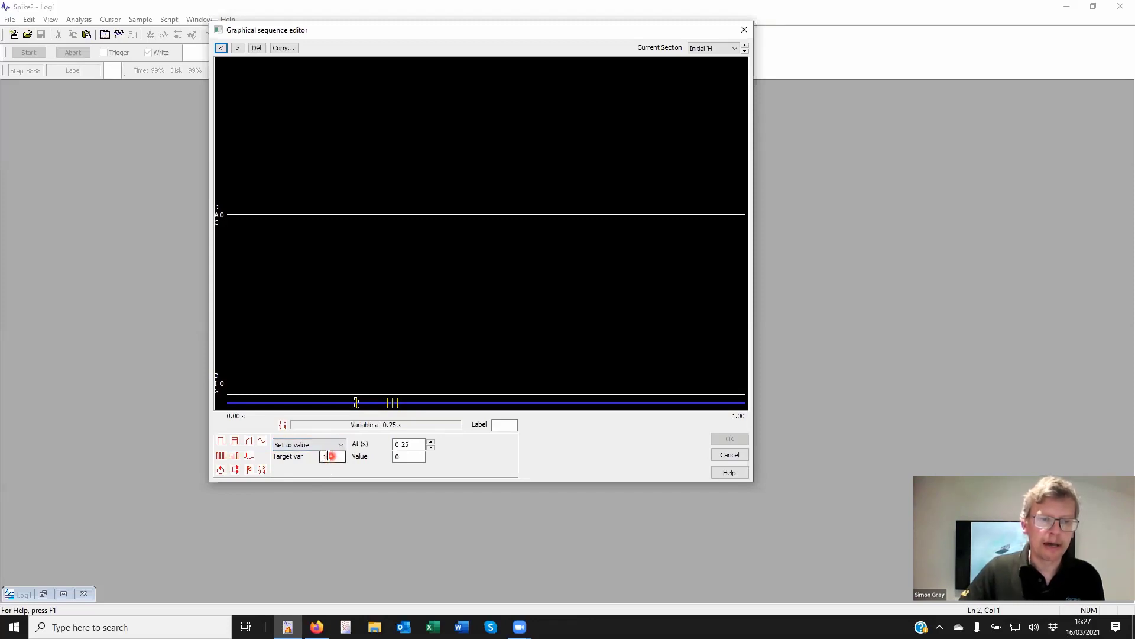
left_click(402, 457)
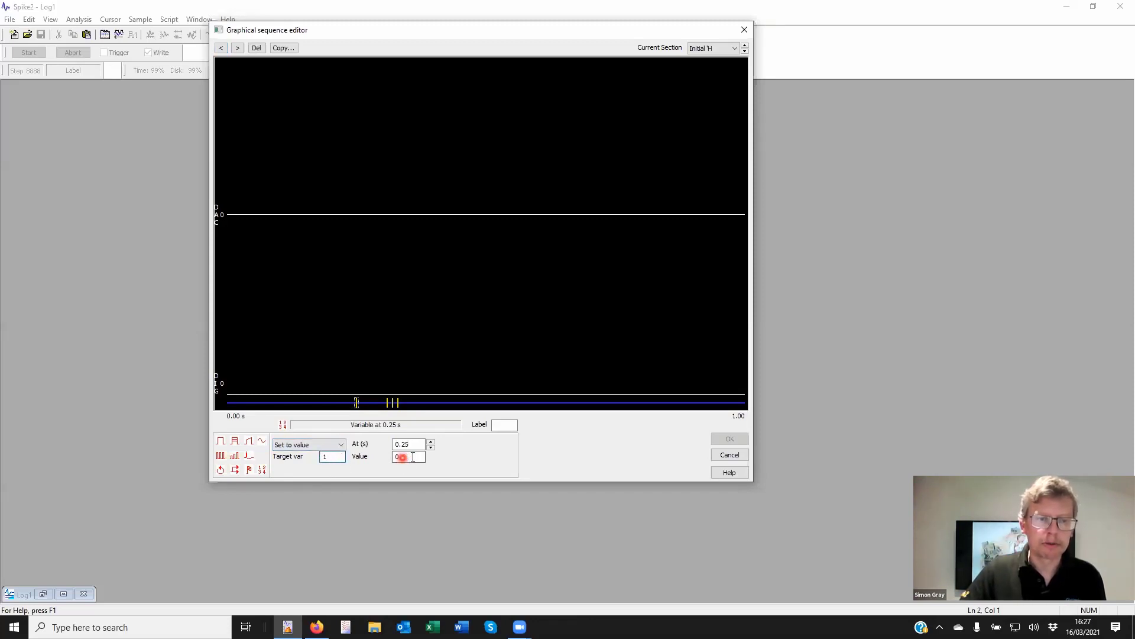
left_click(355, 403)
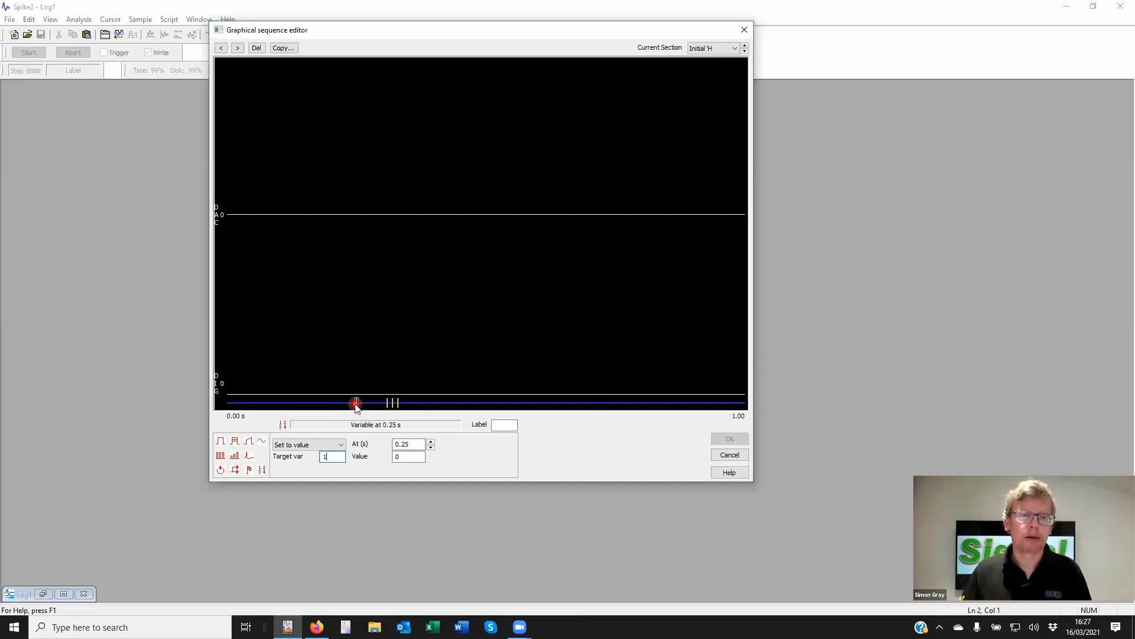
Examine the operations and target variables of the variable items at 0.31, 0.32 and 0.33 s in the Initial section
left_click(389, 404)
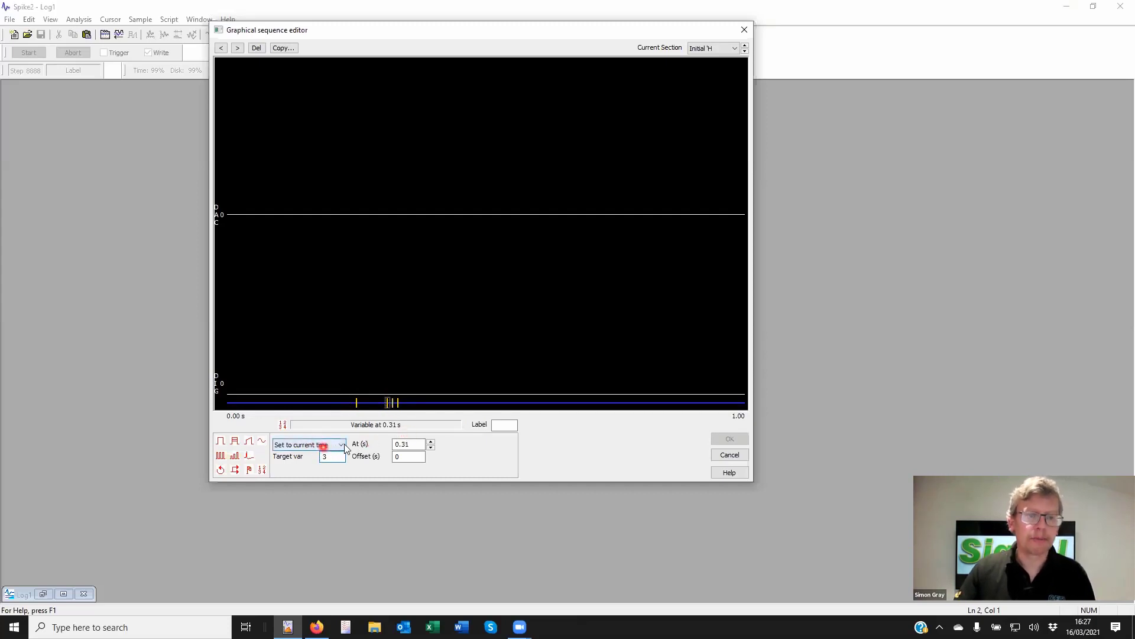
left_click(338, 457)
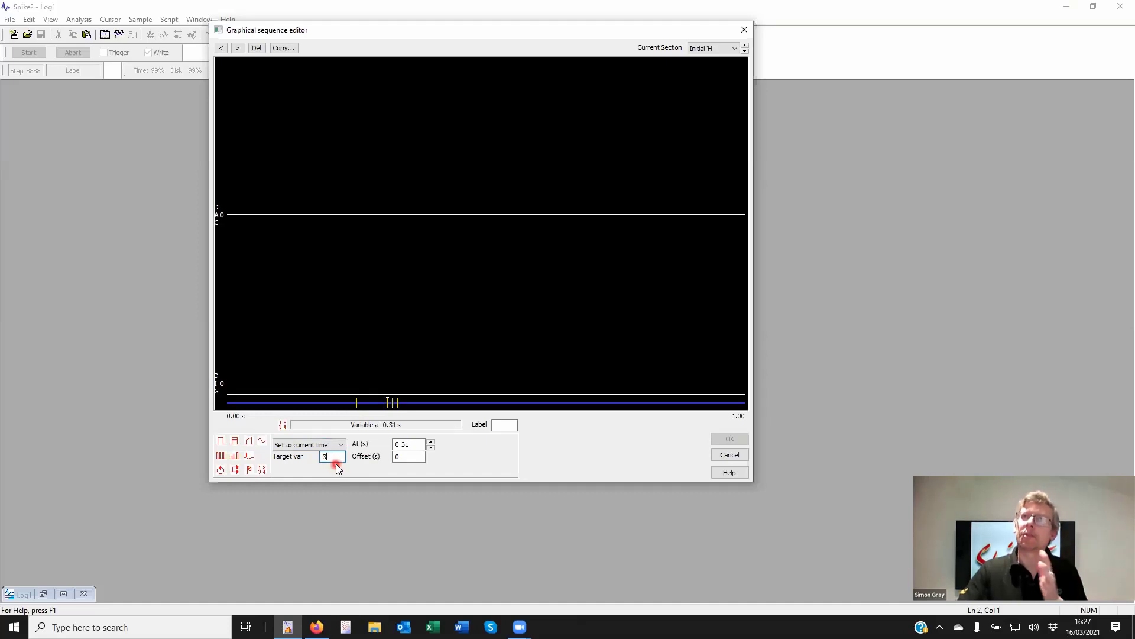
left_click(393, 403)
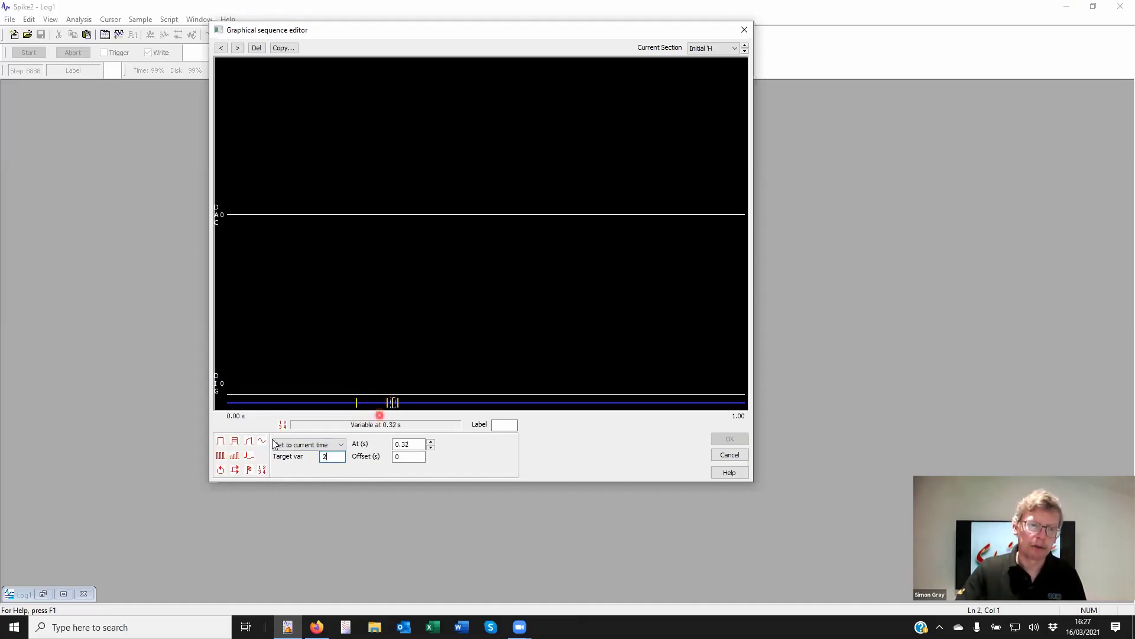
left_click(328, 459)
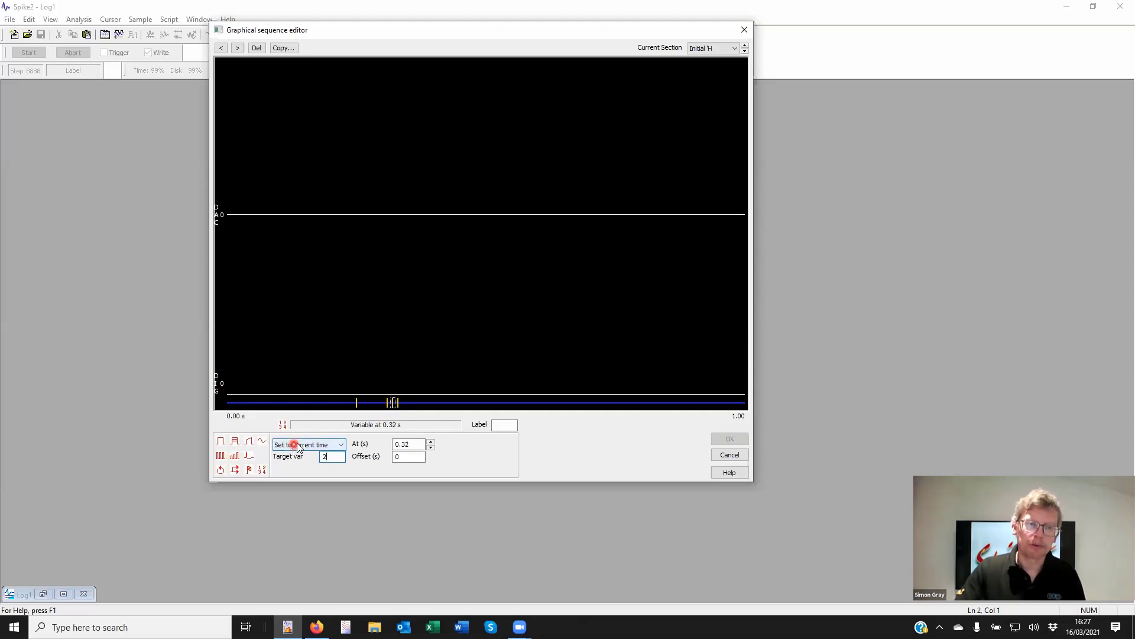
left_click(395, 406)
left_click(402, 403)
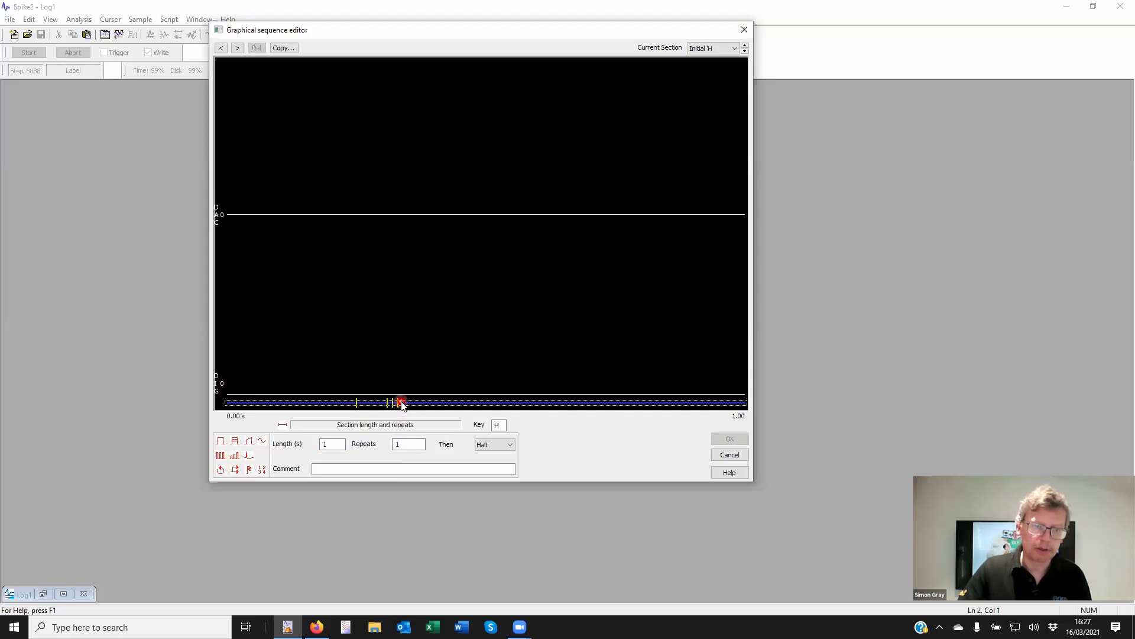
left_click(397, 402)
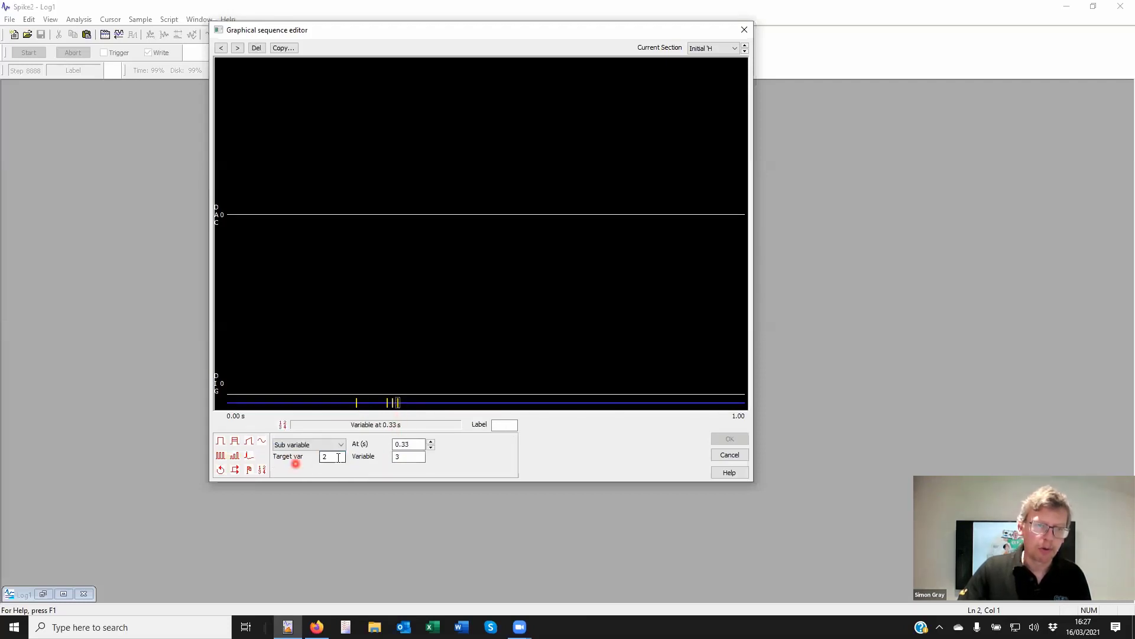
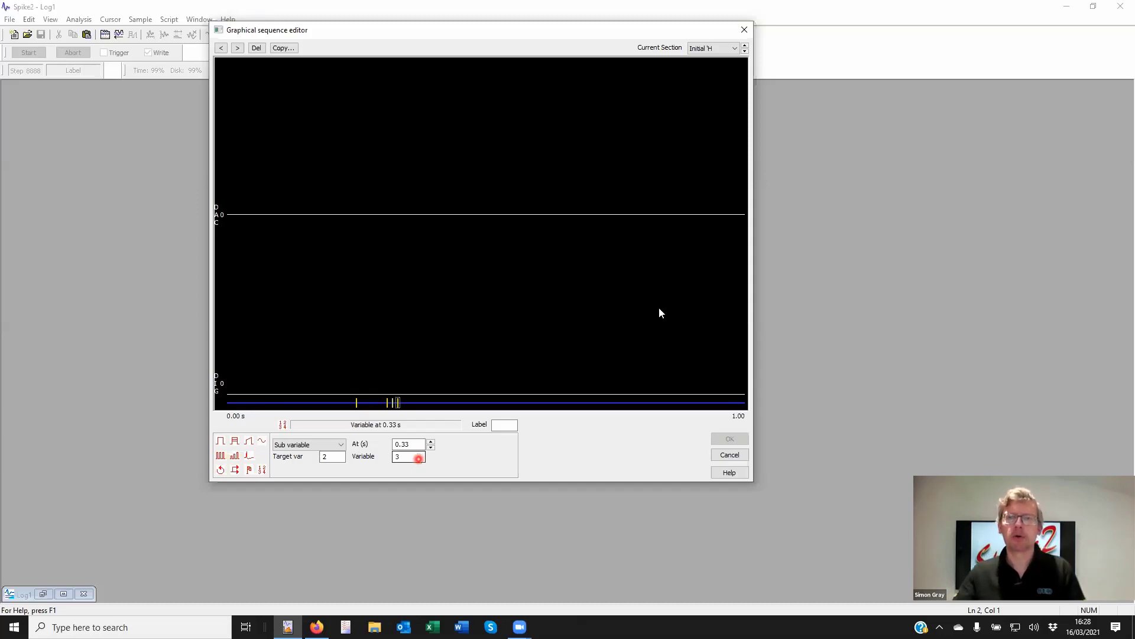
Switch to Section A and inspect its digital square pulse and the variable item at the pulse's start
left_click(746, 46)
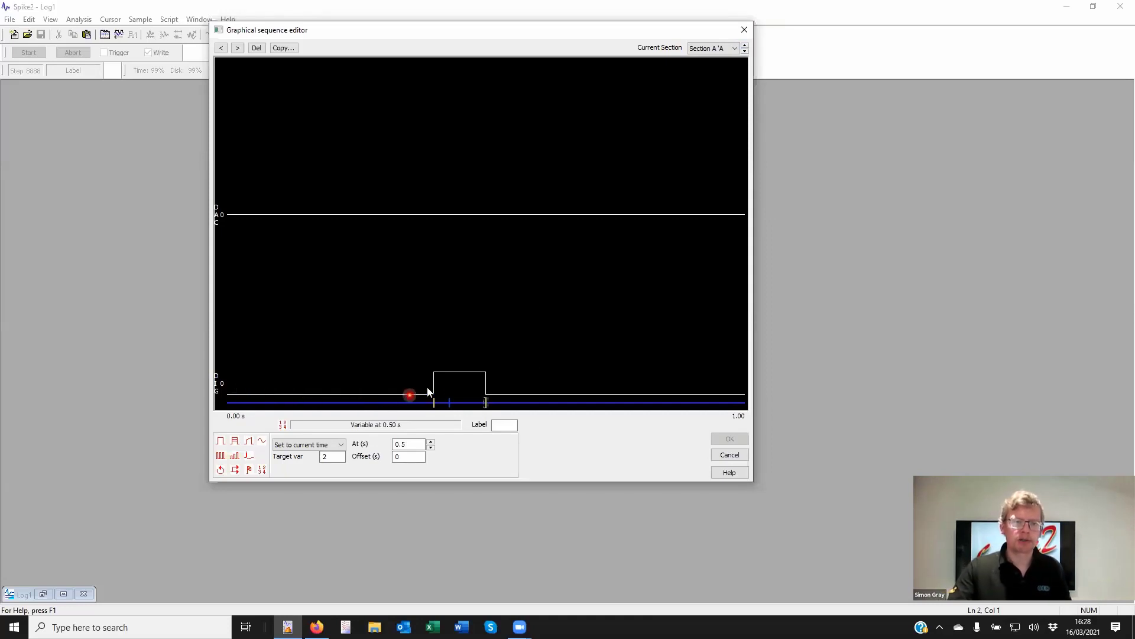
left_click(444, 385)
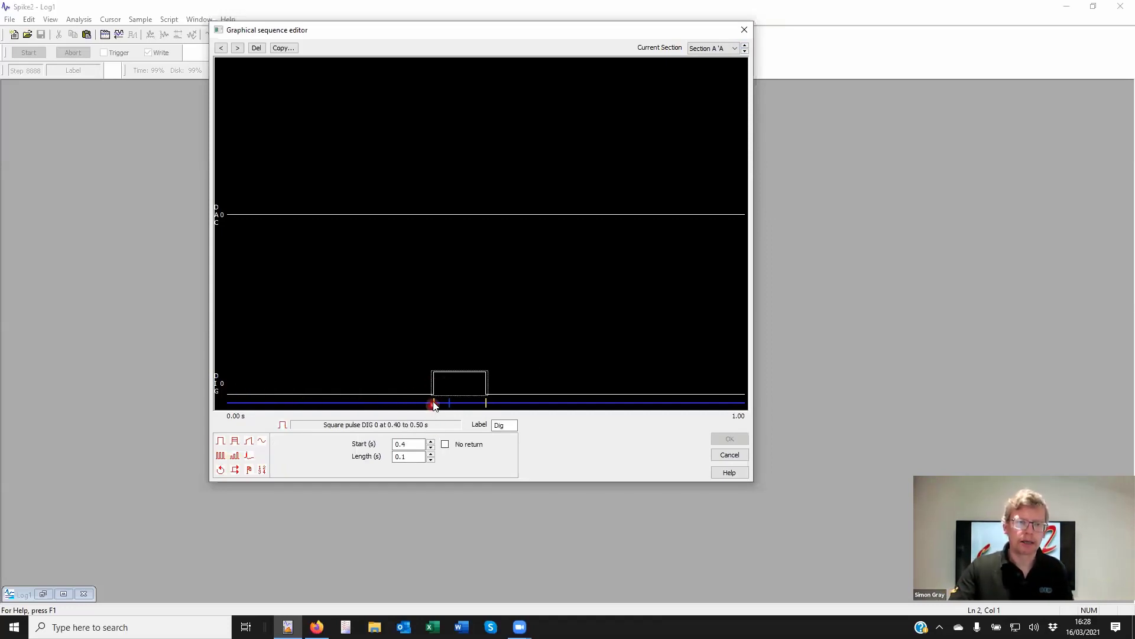
left_click(433, 402)
left_click(435, 403)
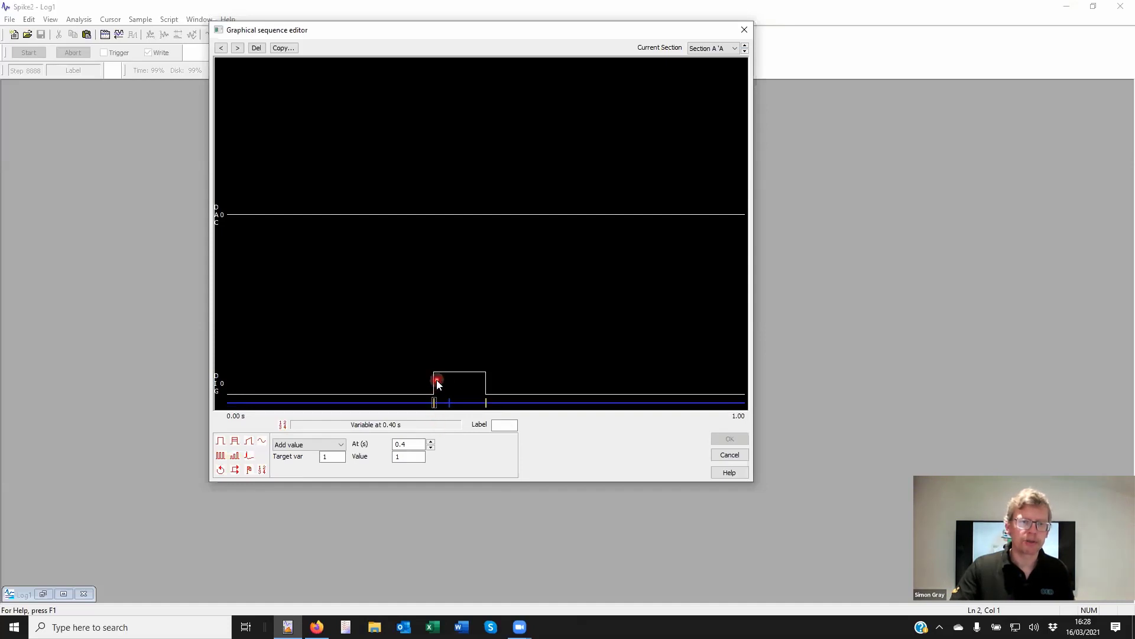
left_click(331, 456)
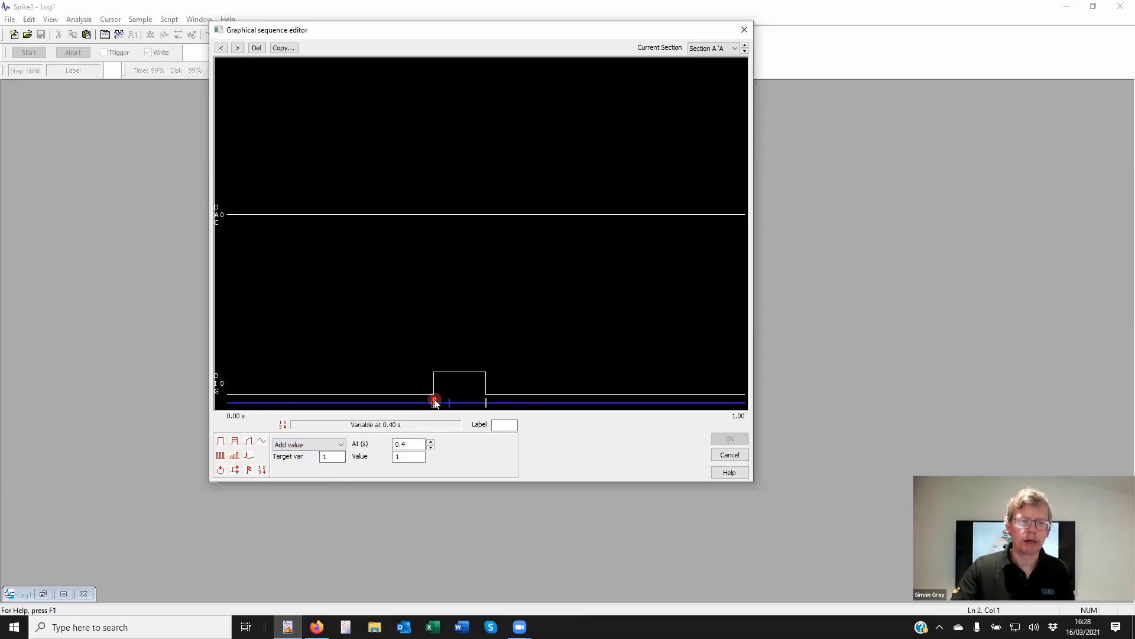
left_click(398, 462)
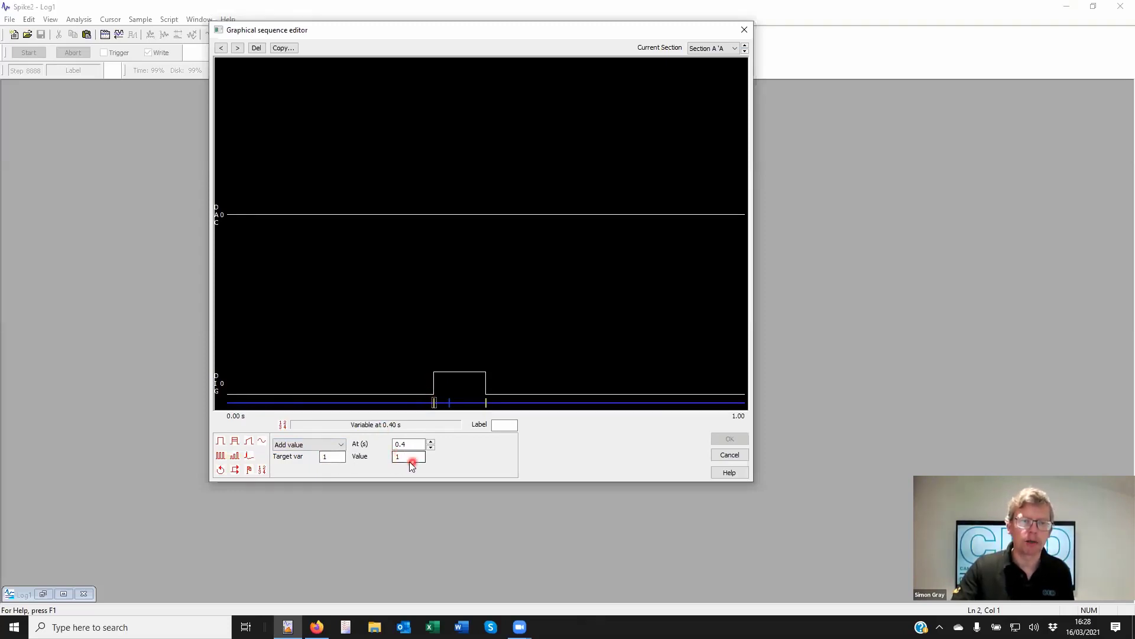
Inspect the wait item inside Section A's digital pulse, at 0.43 s, for its wait condition and time
left_click(404, 457)
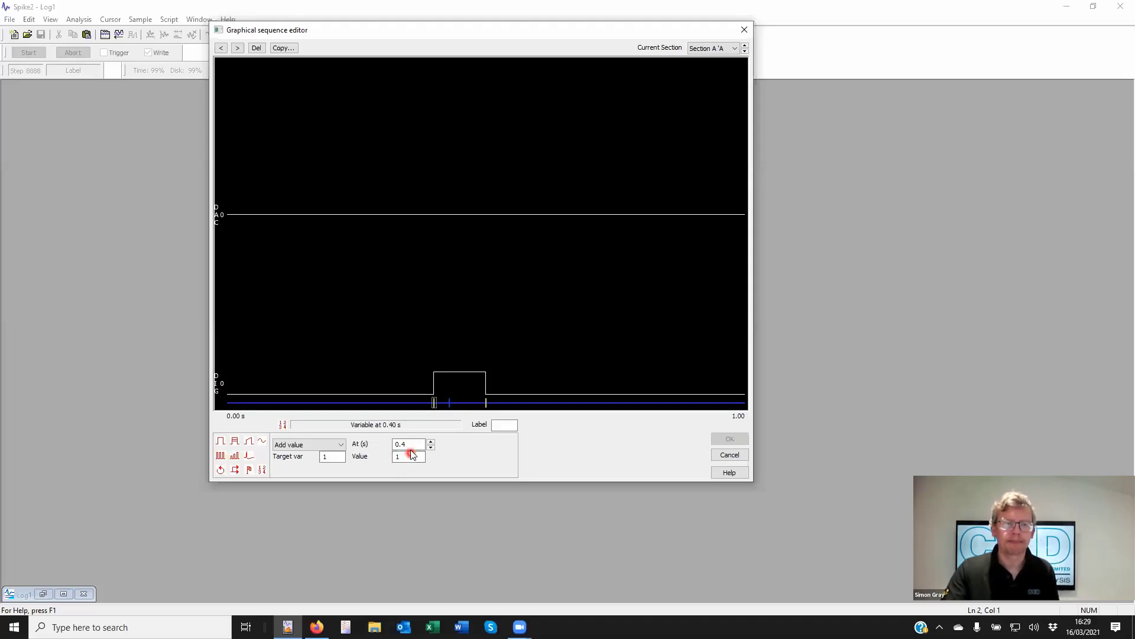
left_click(448, 401)
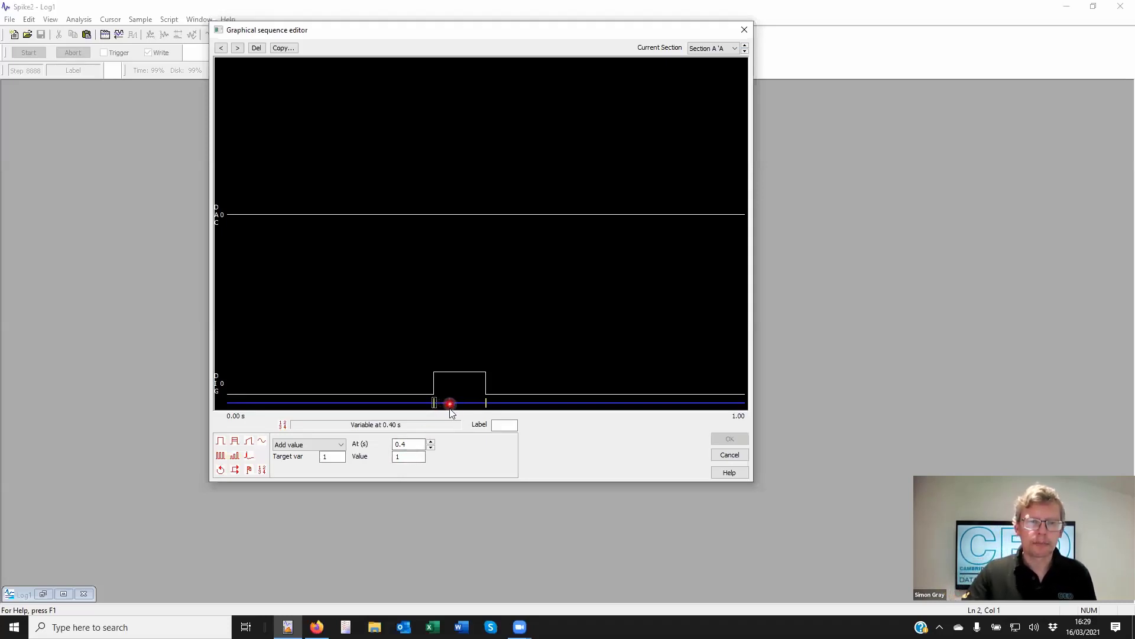
left_click(450, 402)
left_click(297, 446)
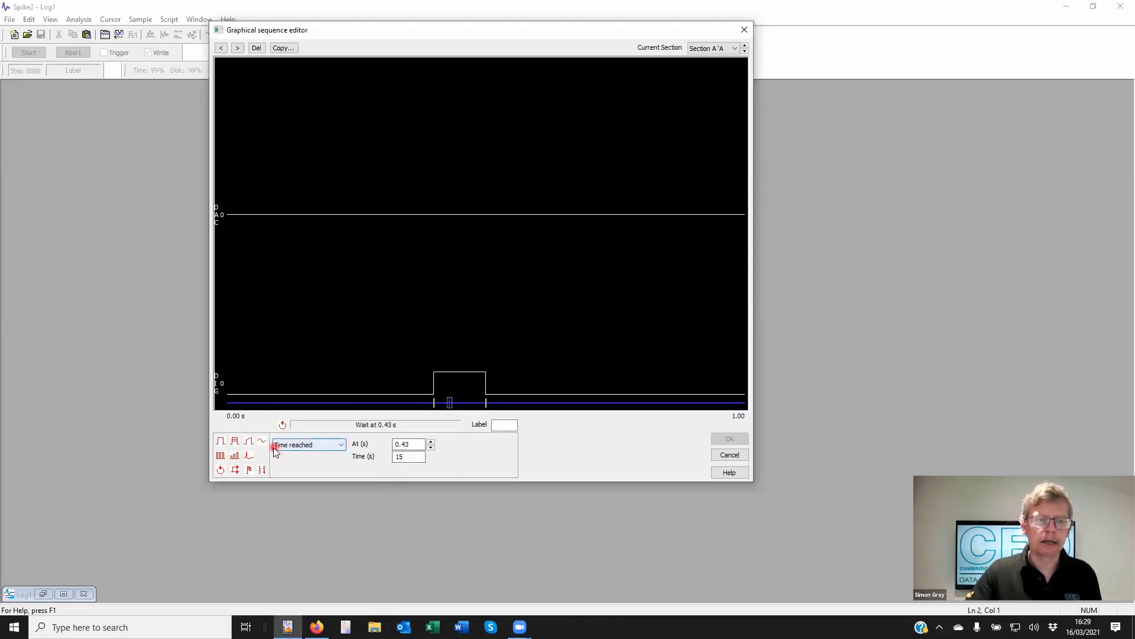
left_click(219, 471)
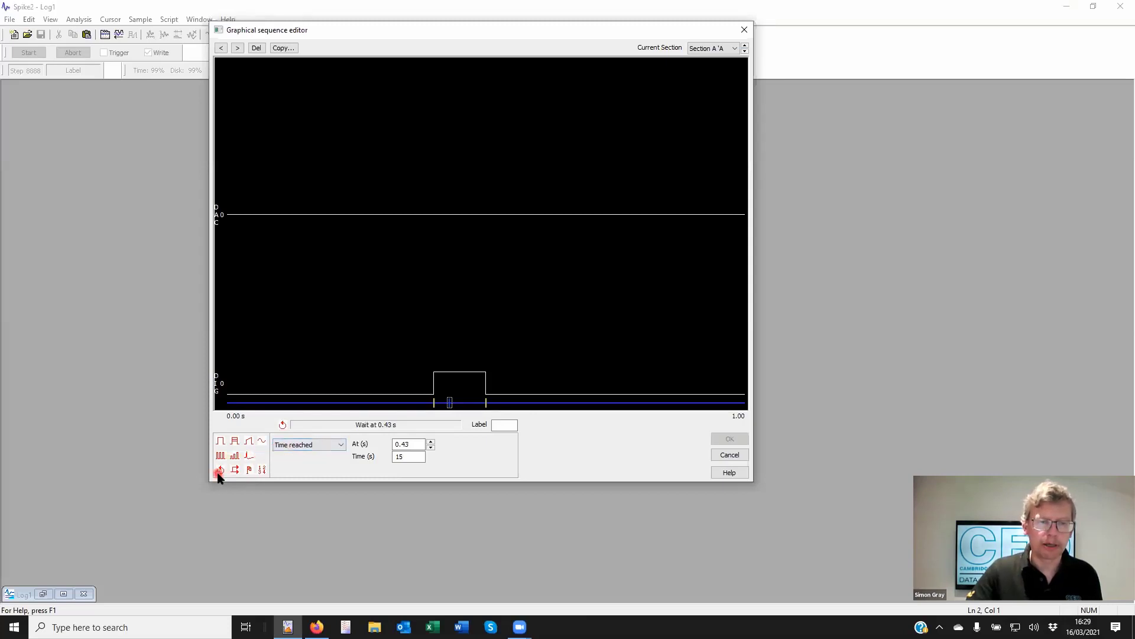
left_click(284, 446)
left_click(325, 447)
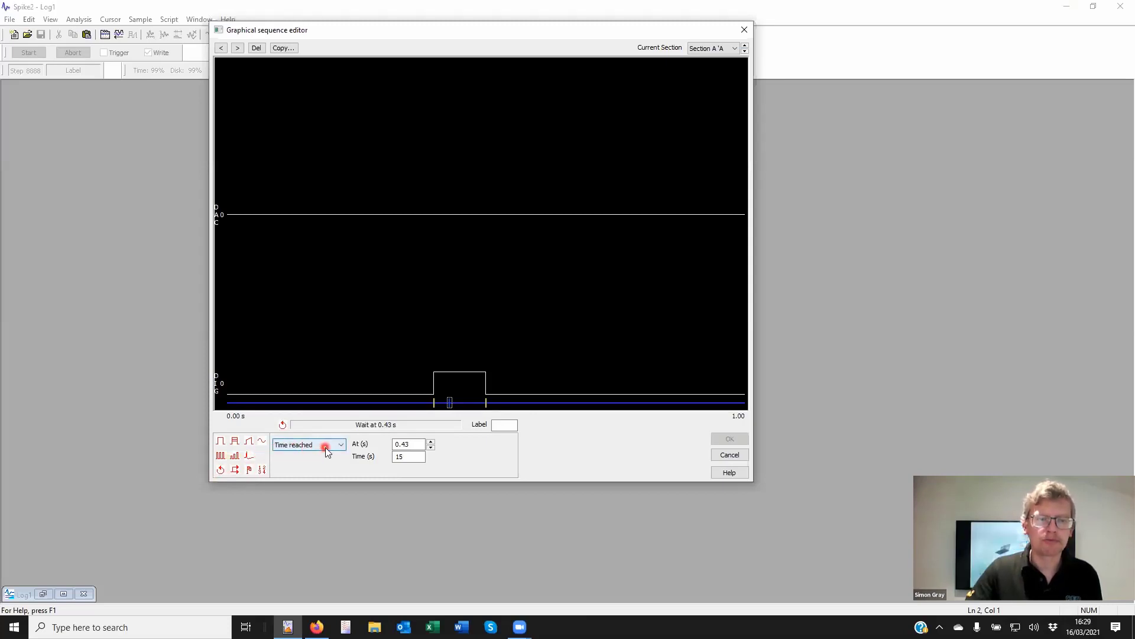
left_click(402, 455)
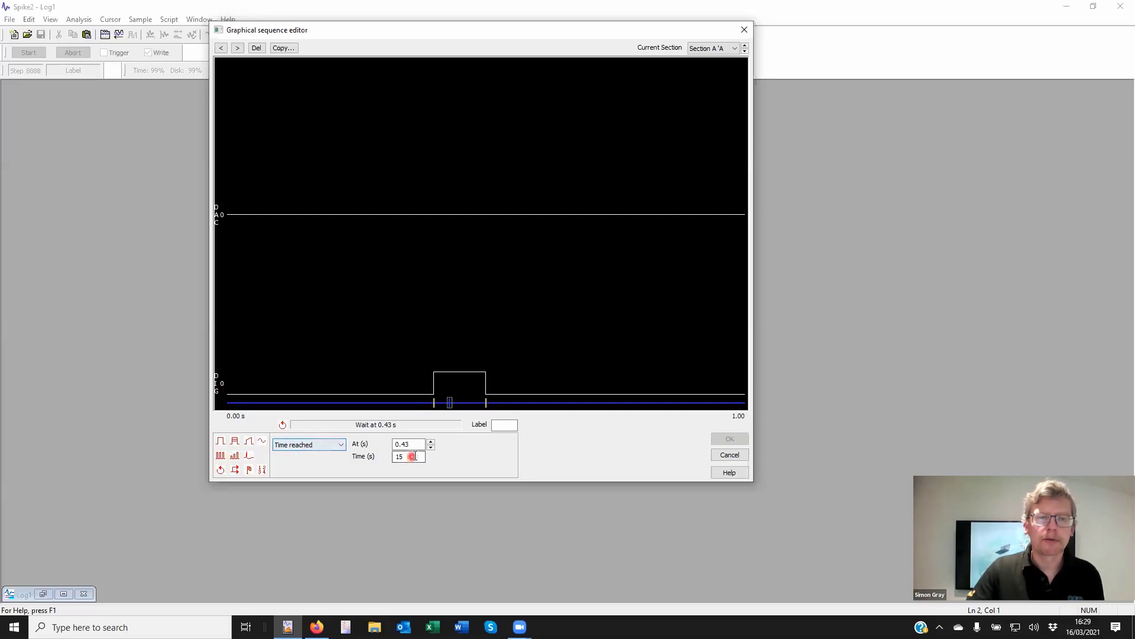
Review Section A's length, repeats and follow-on section, and trace its timeline from 0 s to the digital pulse's rising edge
left_click(528, 403)
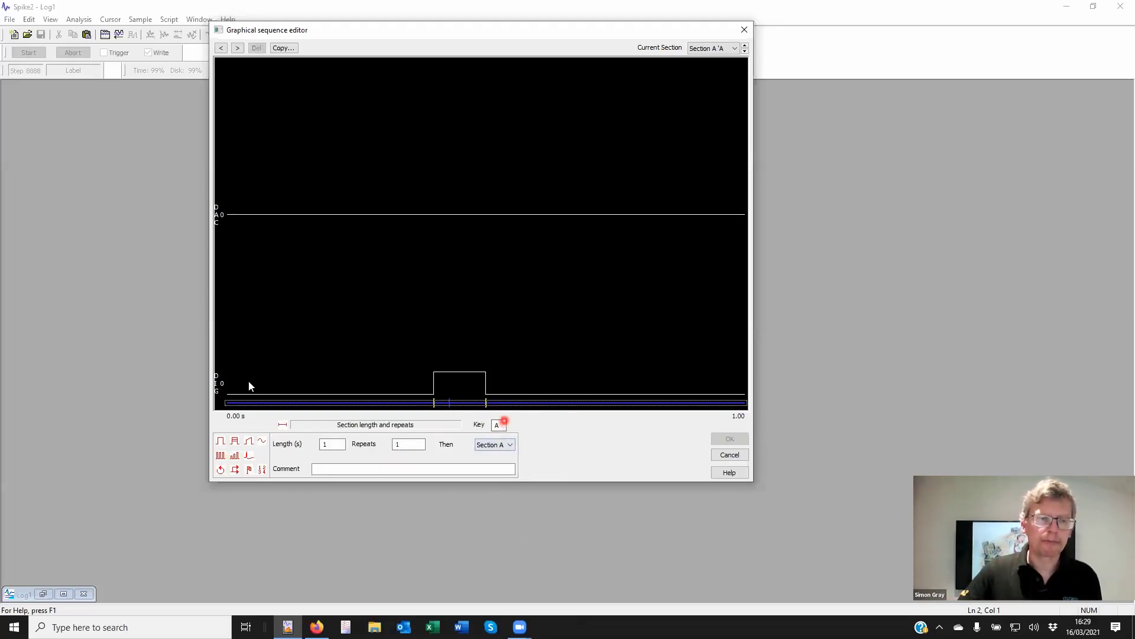
left_click(226, 403)
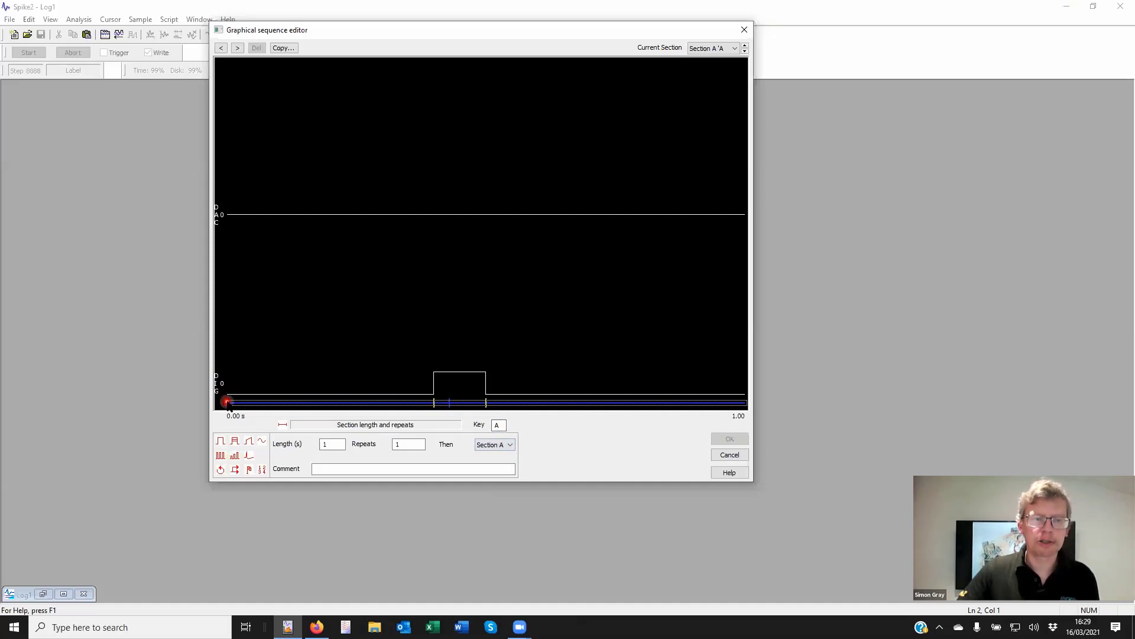
mouse_move(227, 405)
left_mouse_down()
mouse_move(427, 403)
mouse_move(437, 377)
mouse_move(434, 408)
left_mouse_up()
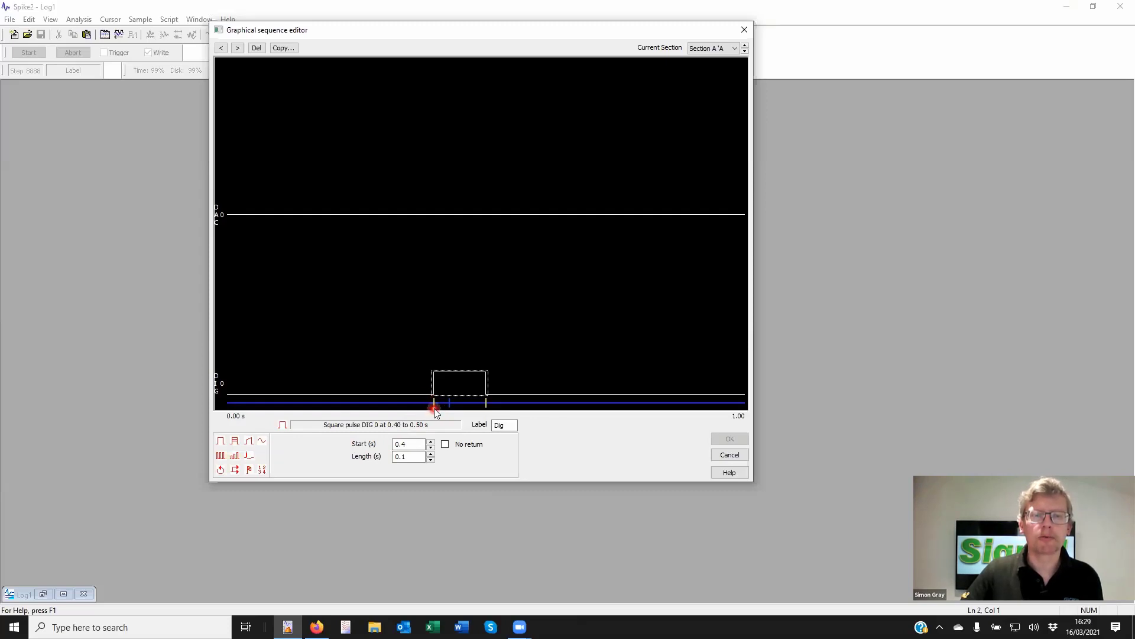
left_click(436, 393)
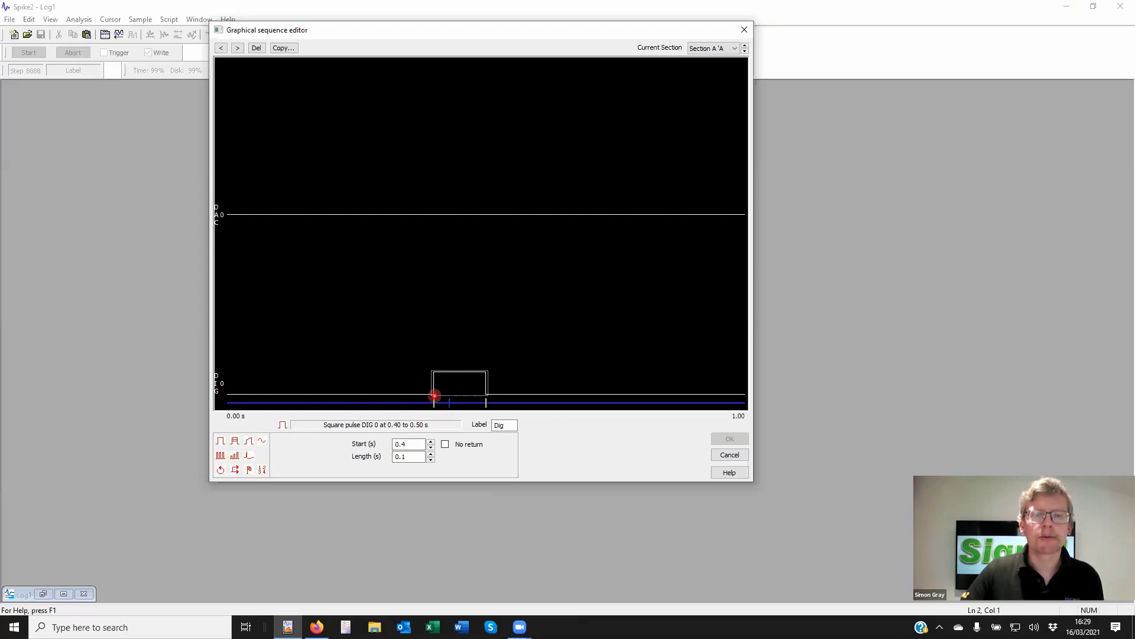
left_click_drag(435, 395, 435, 374)
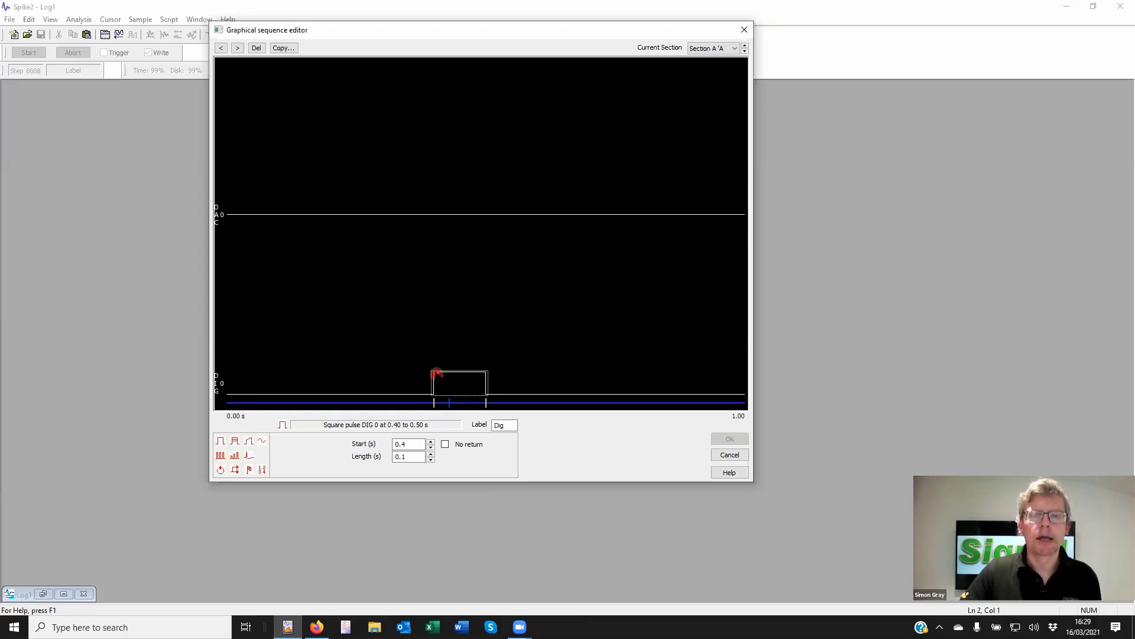
Recheck the time-reached wait item at 0.43 s to see how it holds the digital pulse high
left_click(444, 402)
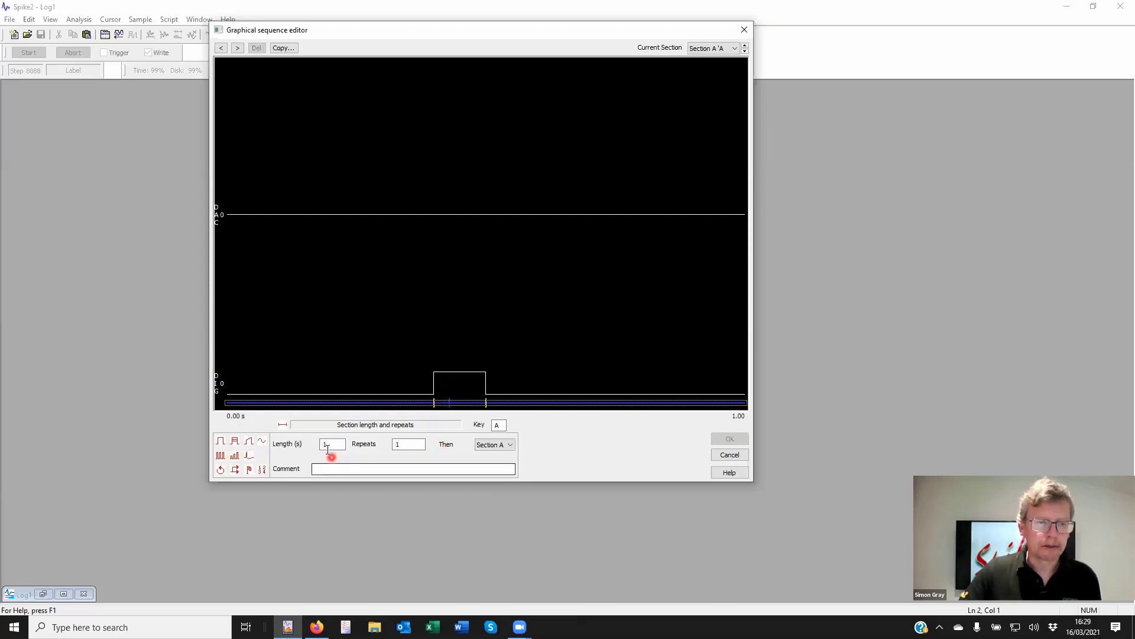
left_click(450, 403)
double_click(450, 403)
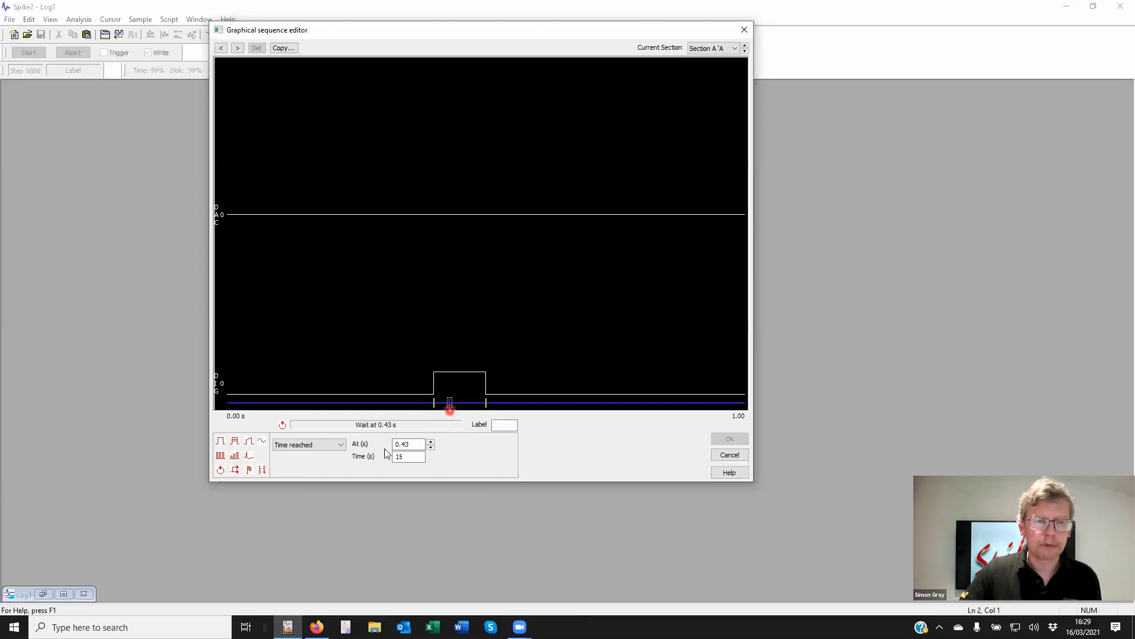
left_click(418, 443)
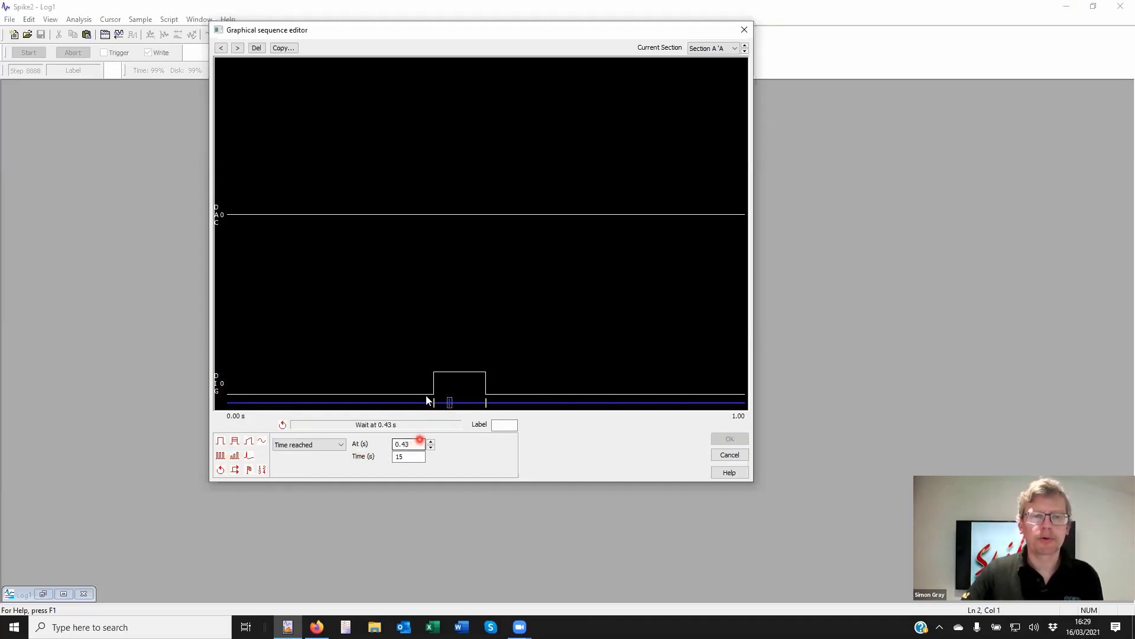
left_click(450, 403)
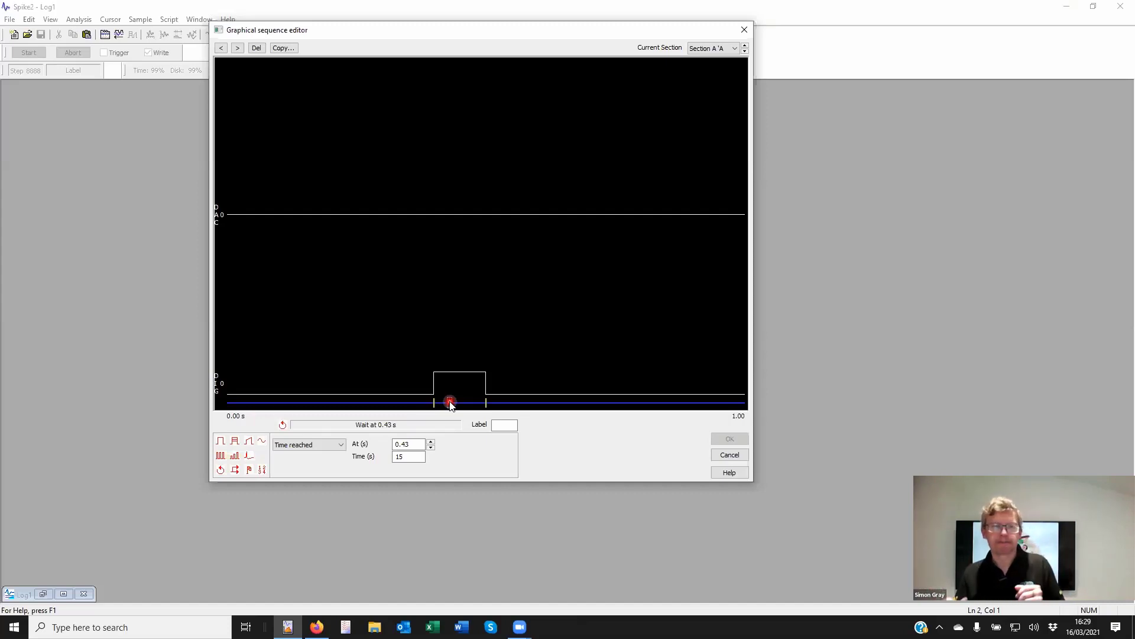
Inspect the end of the digital pulse and the variable item at 0.50 s for its operation, target variable and offset
left_click(501, 383)
left_click(483, 379)
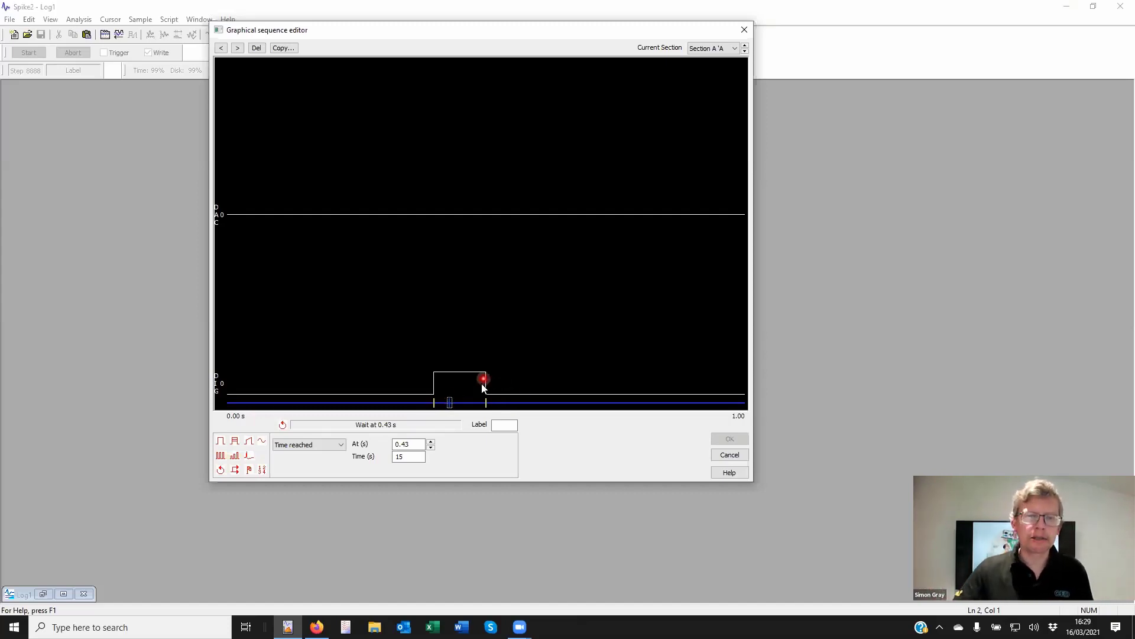
left_click(484, 381)
left_click(492, 382)
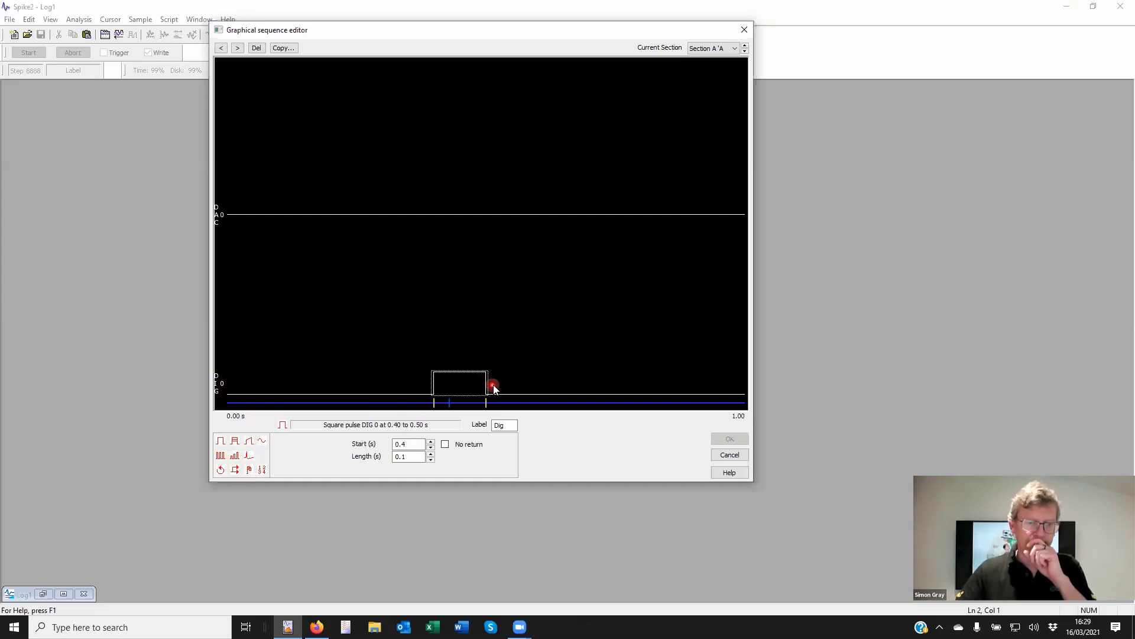
left_click(480, 424)
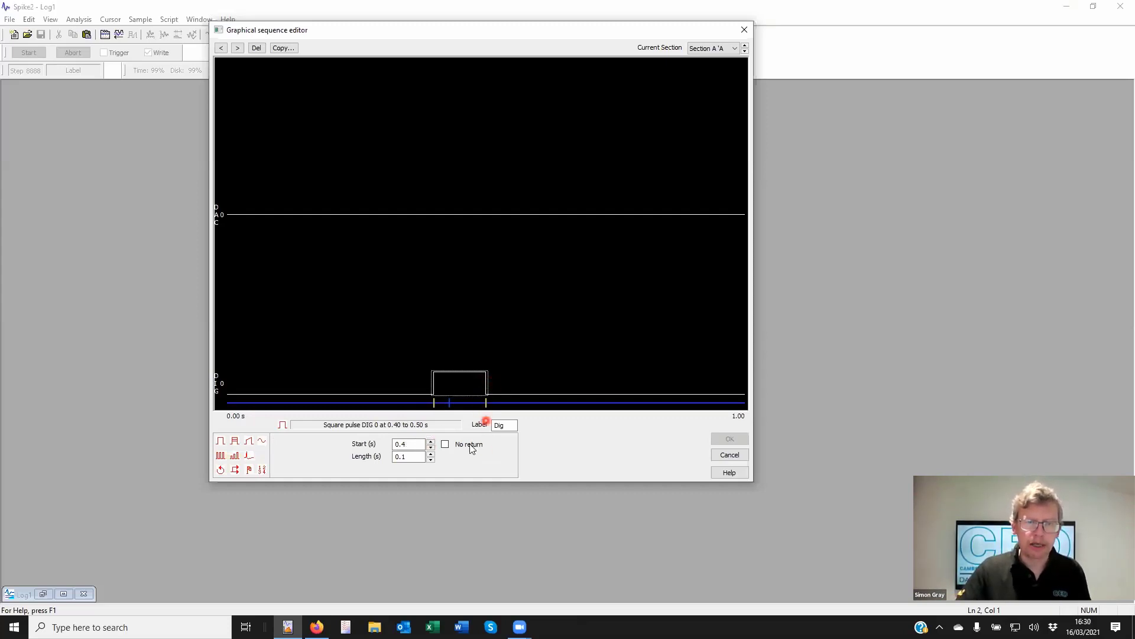
left_click(486, 402)
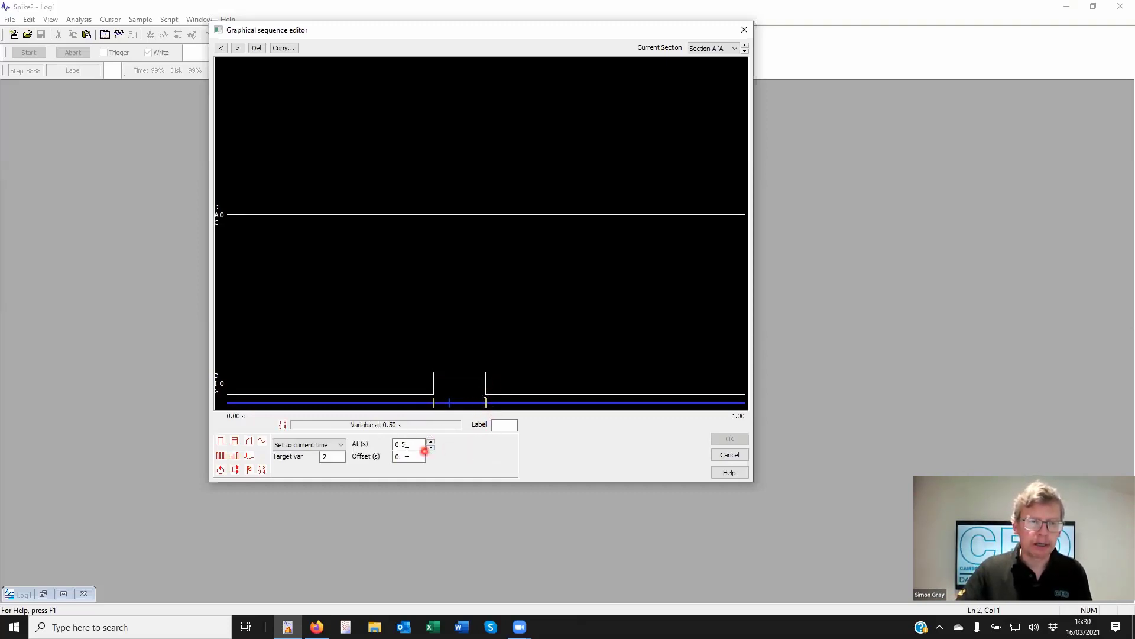
left_click(327, 445)
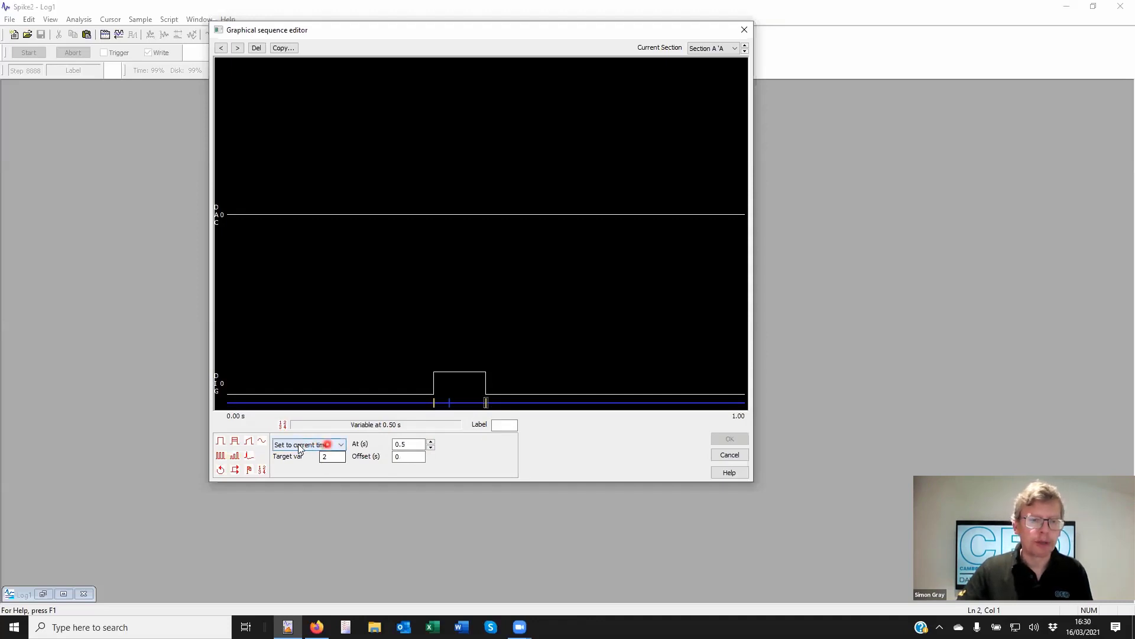
left_click(331, 443)
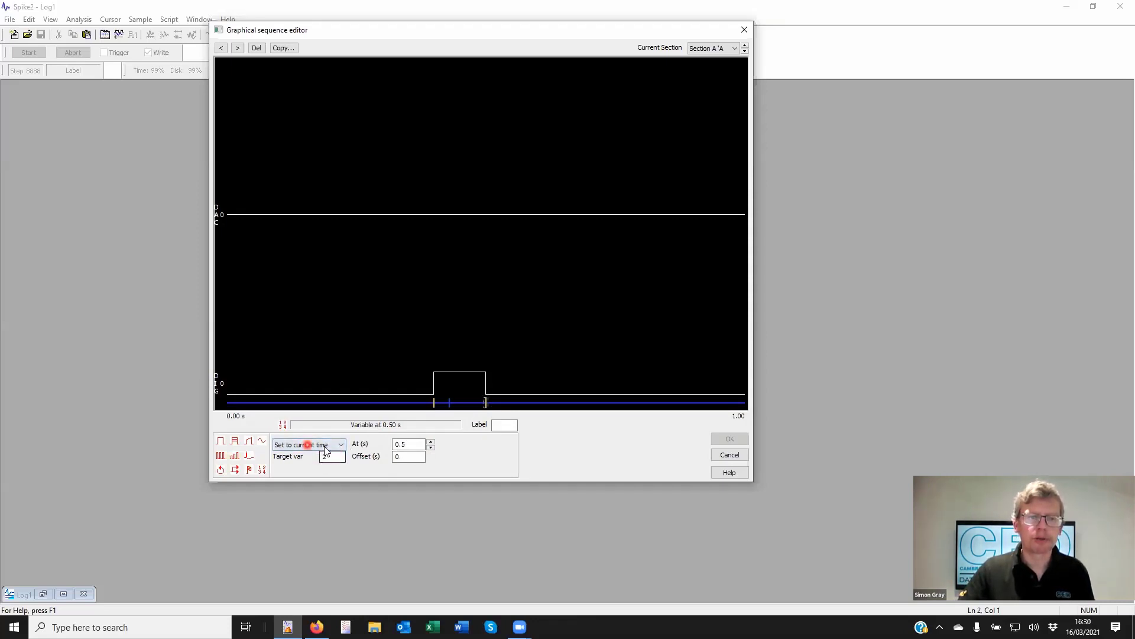
left_click(339, 445)
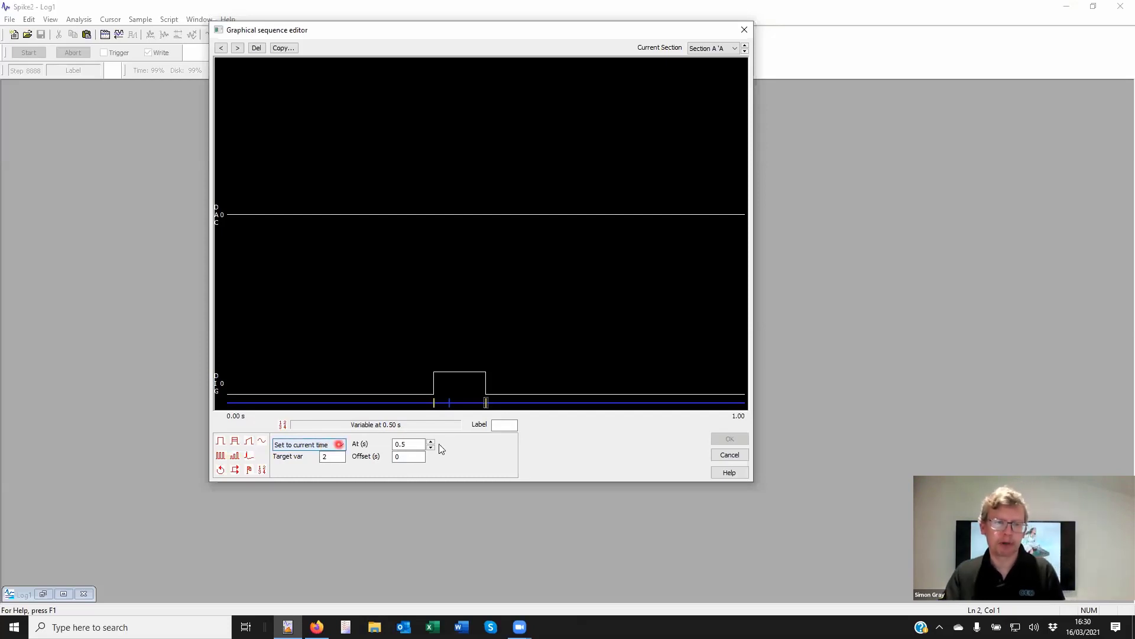
Leave the graphical sequence editor, check the configured channels, and run the sampling configuration to open a new data file
left_click(736, 455)
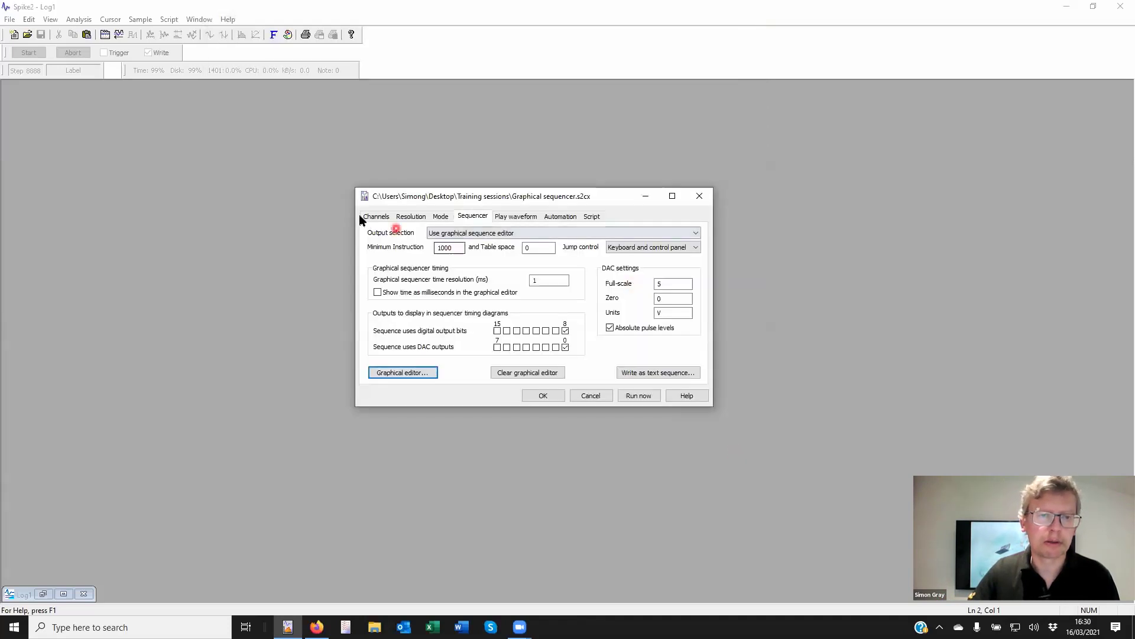
left_click(372, 217)
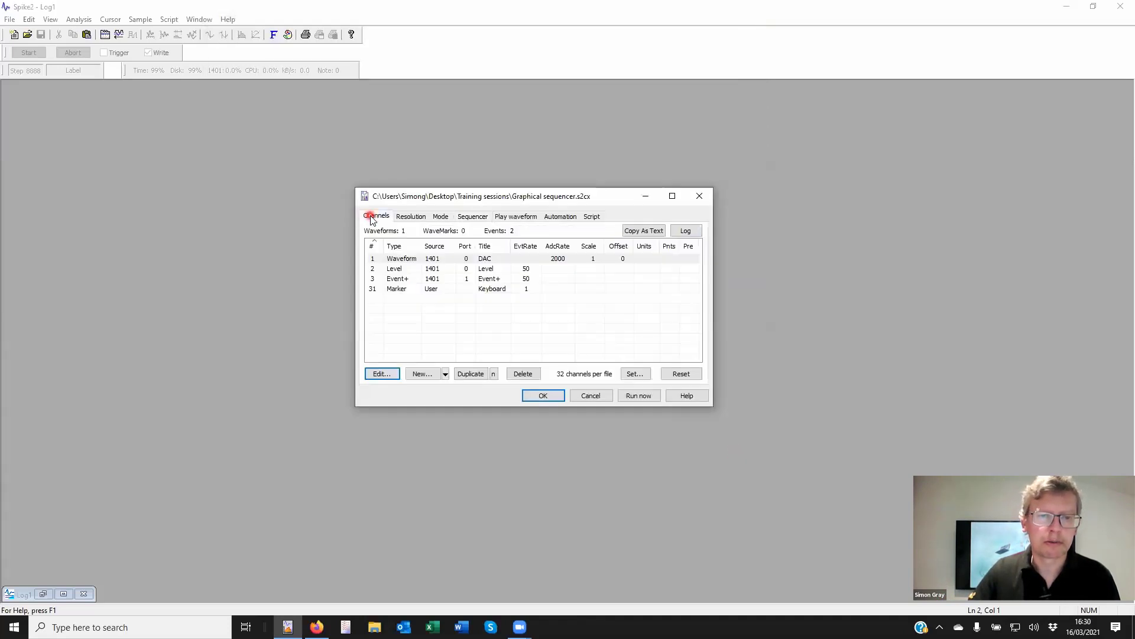
left_click(637, 398)
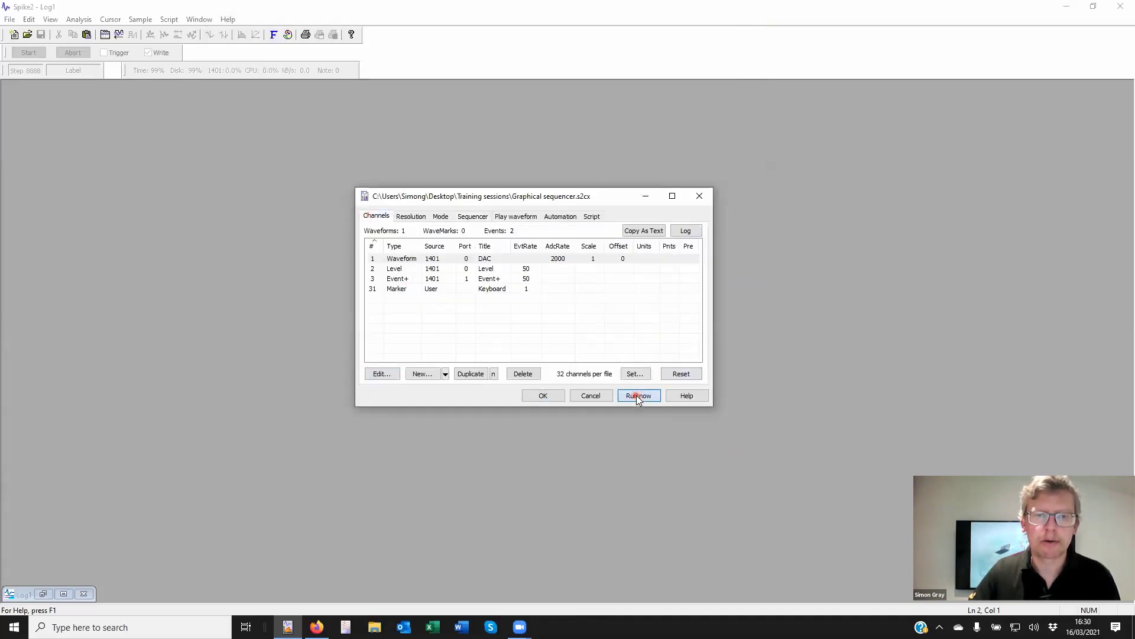
left_click(473, 216)
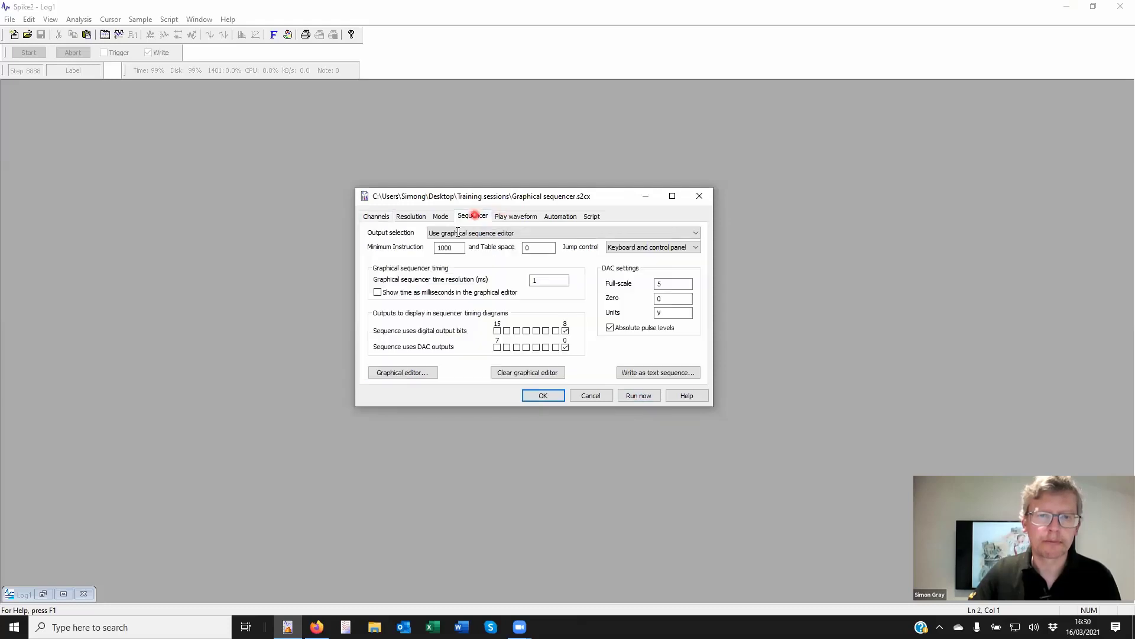
left_click(639, 395)
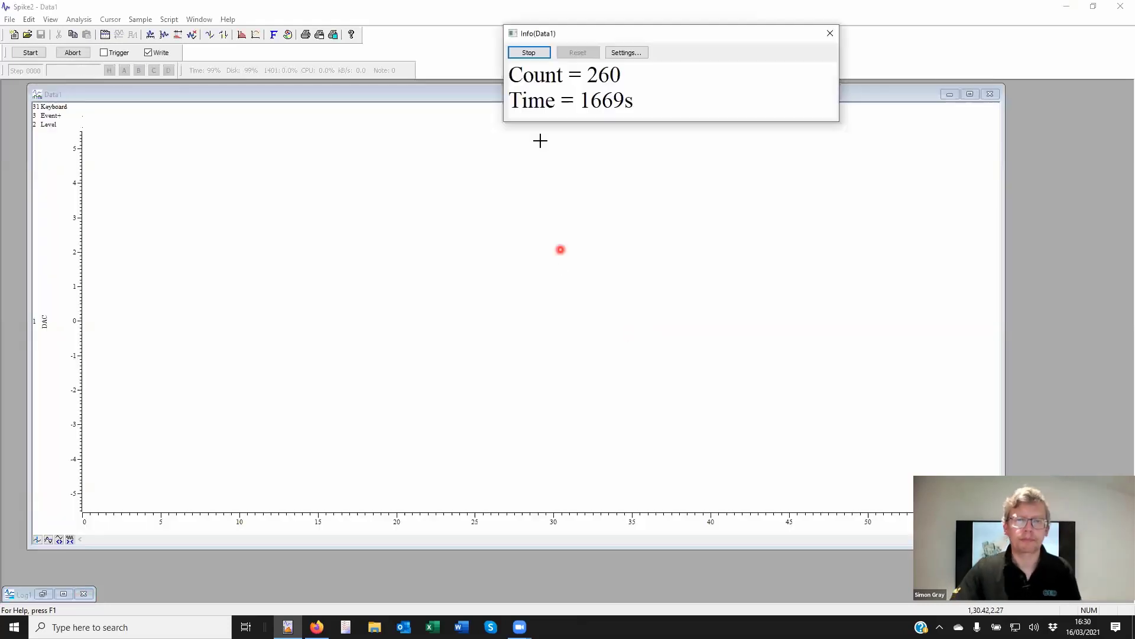
Dismiss the old Info window, run the script "Get one var.s2s", and start sampling into the new data file
left_click(830, 33)
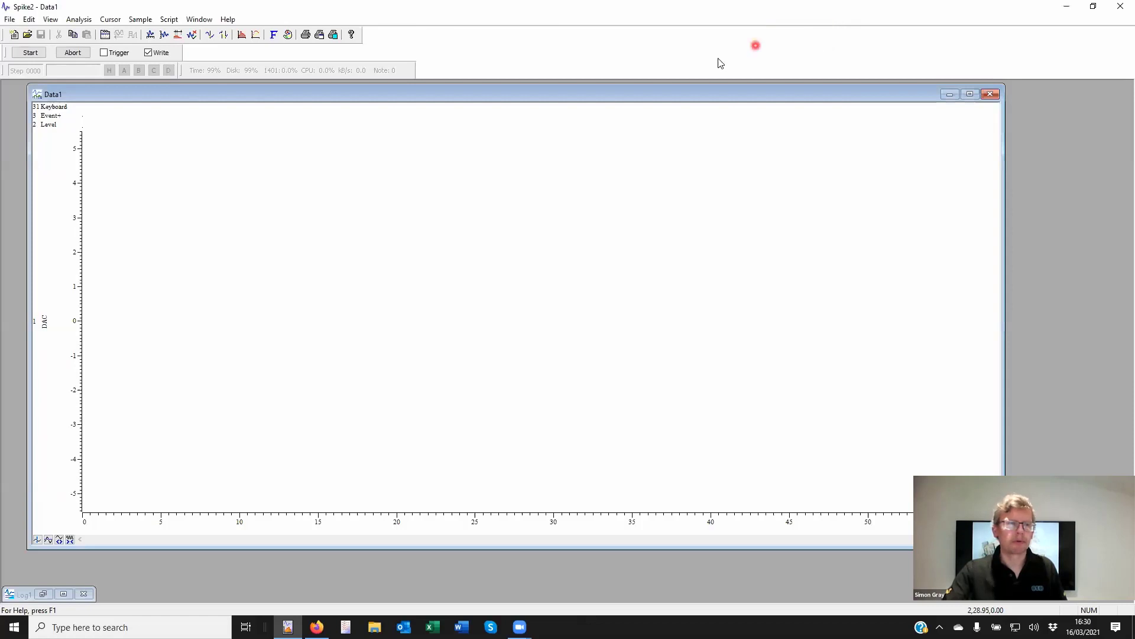
left_click(169, 20)
mouse_move(203, 46)
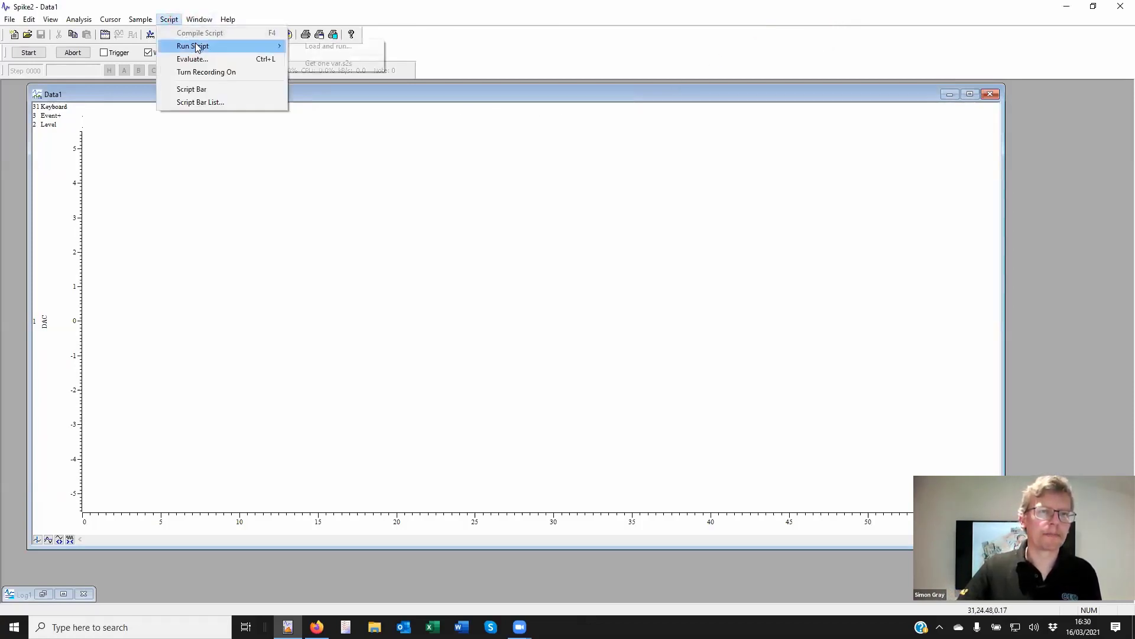
left_click(327, 64)
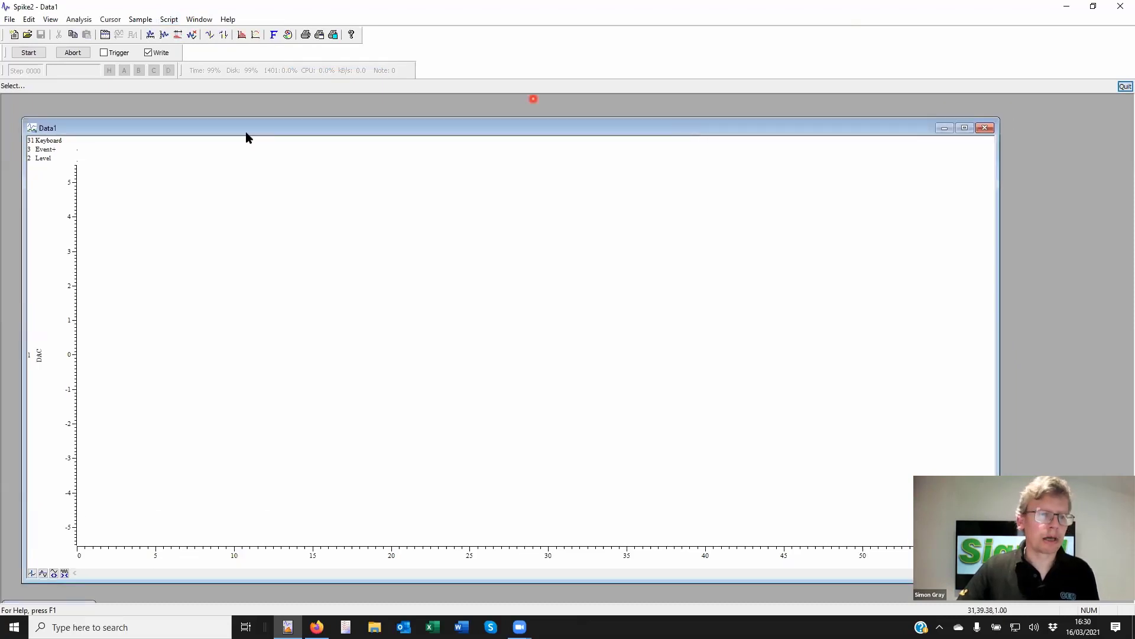
left_click(28, 52)
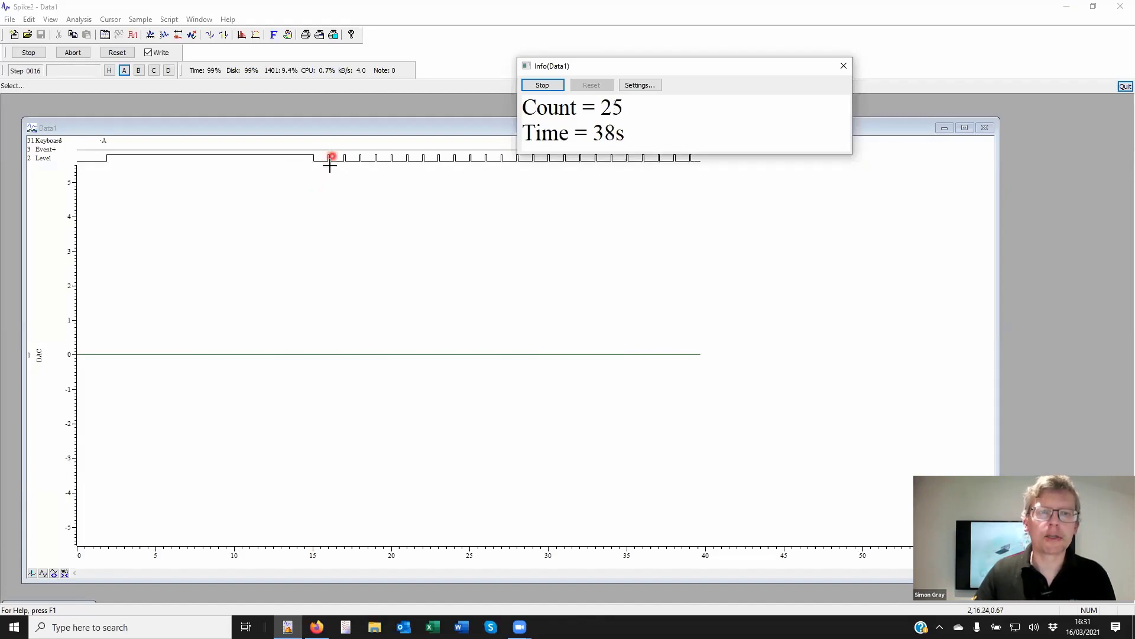
Review Section A's digital pulse in the graphical sequence editor during sampling, then close the editor
left_click(135, 35)
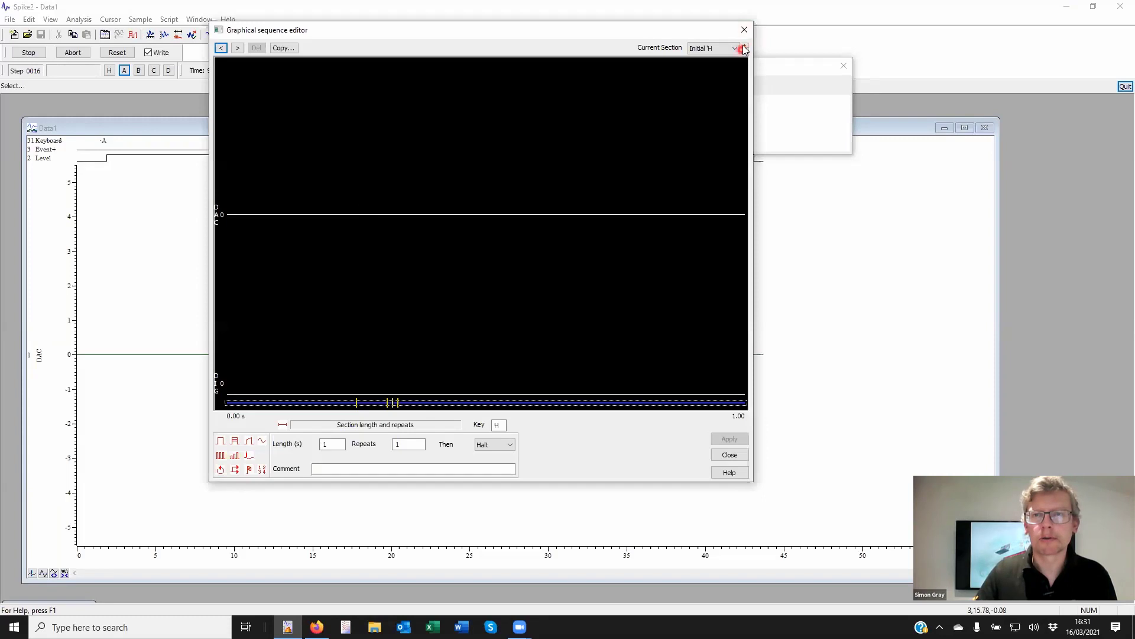
left_click(744, 46)
left_click_drag(635, 31, 793, 166)
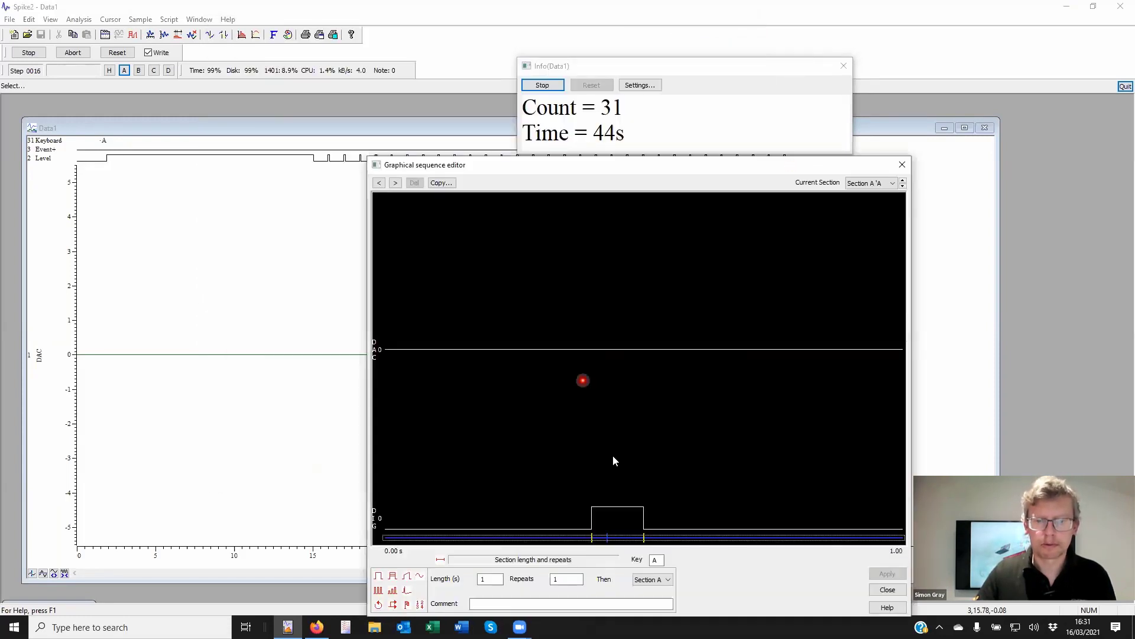
left_click(618, 514)
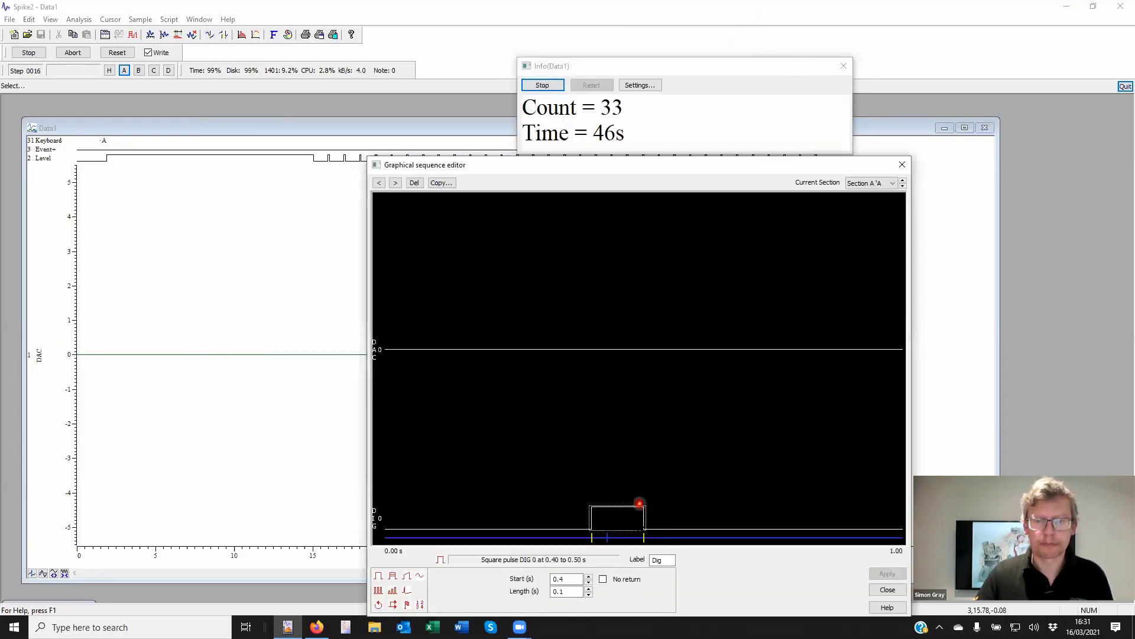
left_click(902, 165)
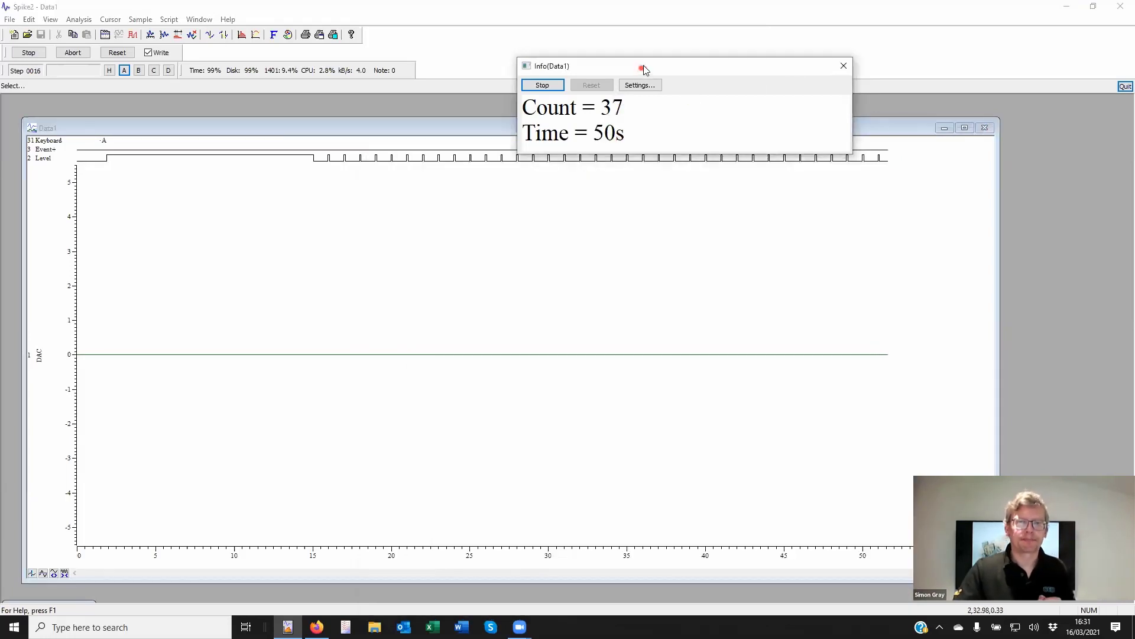
Move the Info window clear of the data view, show the hidden script "Get one var.s2s", and highlight the SampleseqVar(1) call in Idle%()
left_click_drag(644, 65, 700, 16)
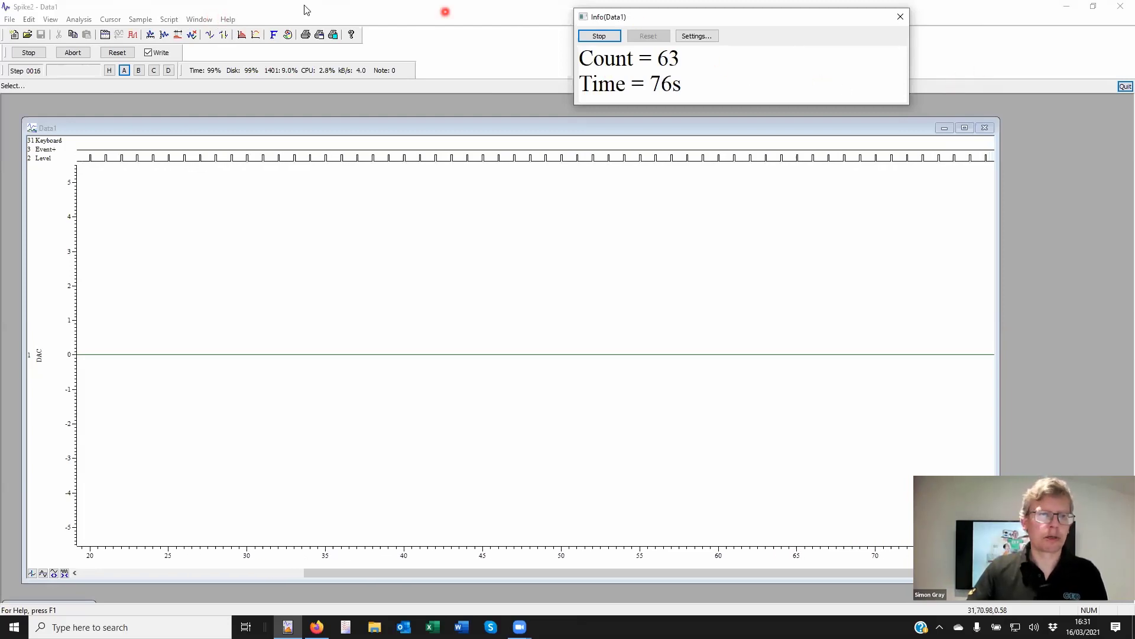
left_click(243, 18)
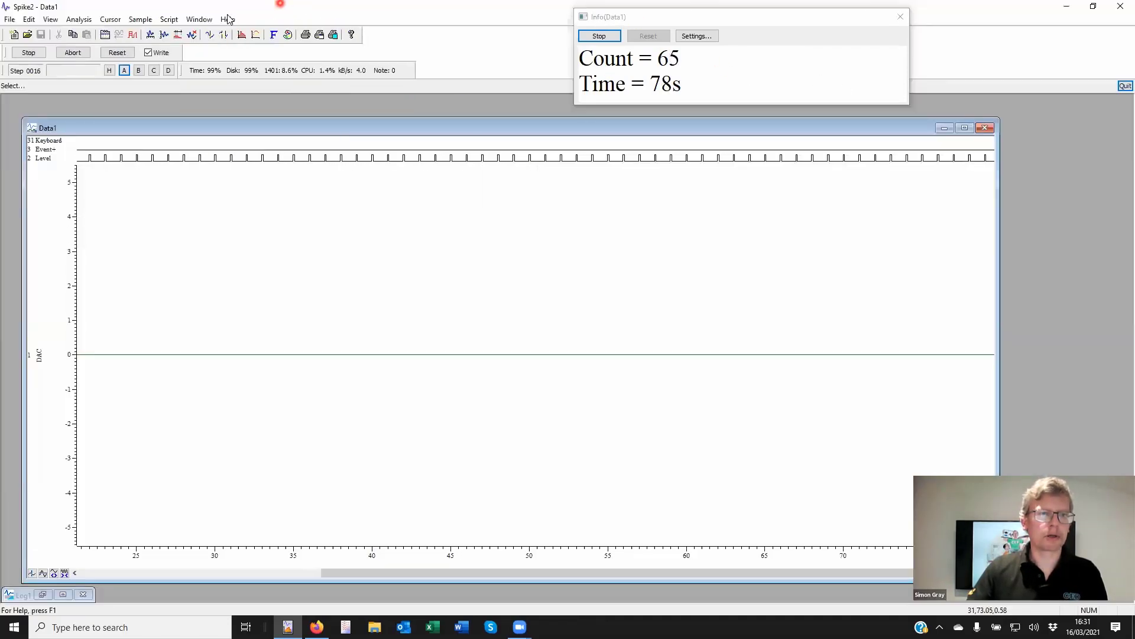
left_click(201, 18)
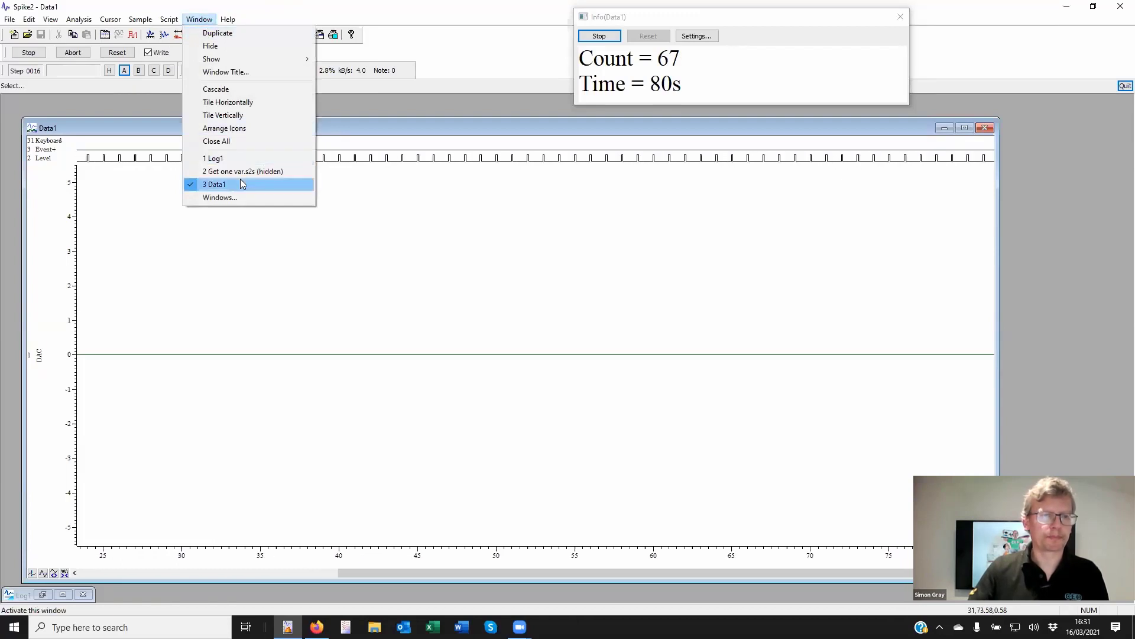
left_click(268, 172)
scroll(423, 291, "down", 4)
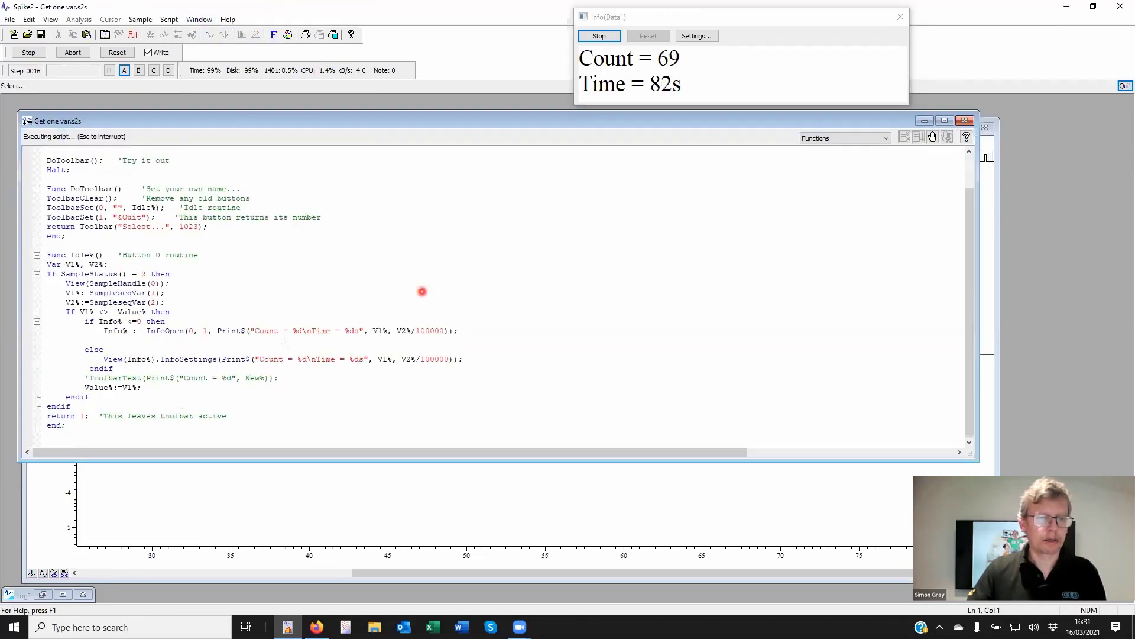
left_click(90, 293)
left_click_drag(90, 292, 171, 290)
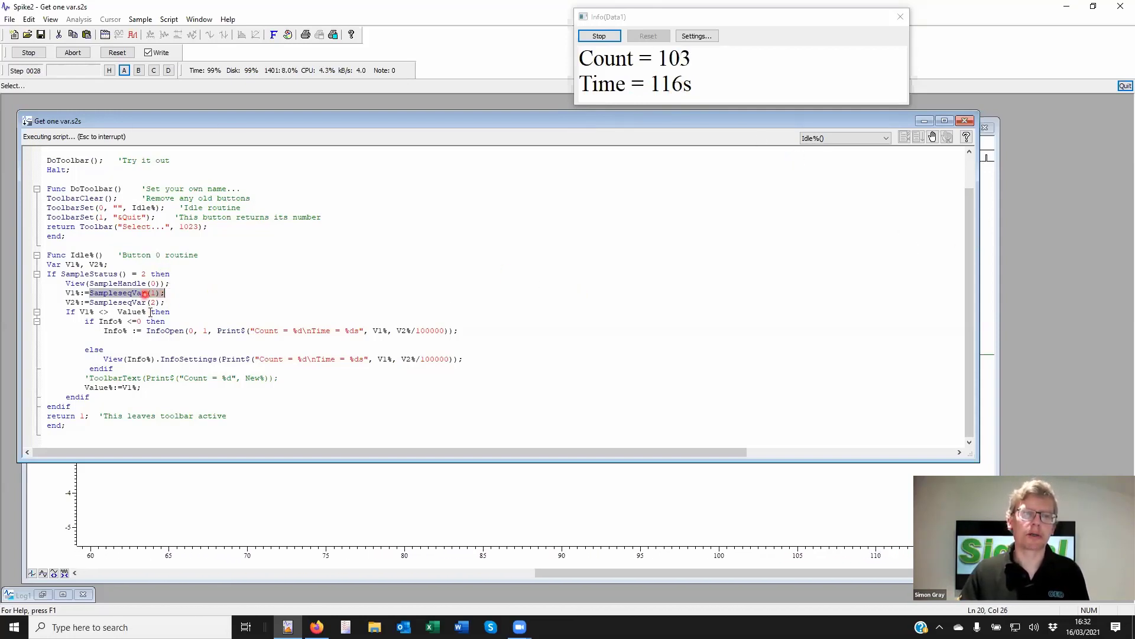
Narrow the script window and move it aside, bring the data view forward, and place the graphical sequence editor over it
left_click(633, 18)
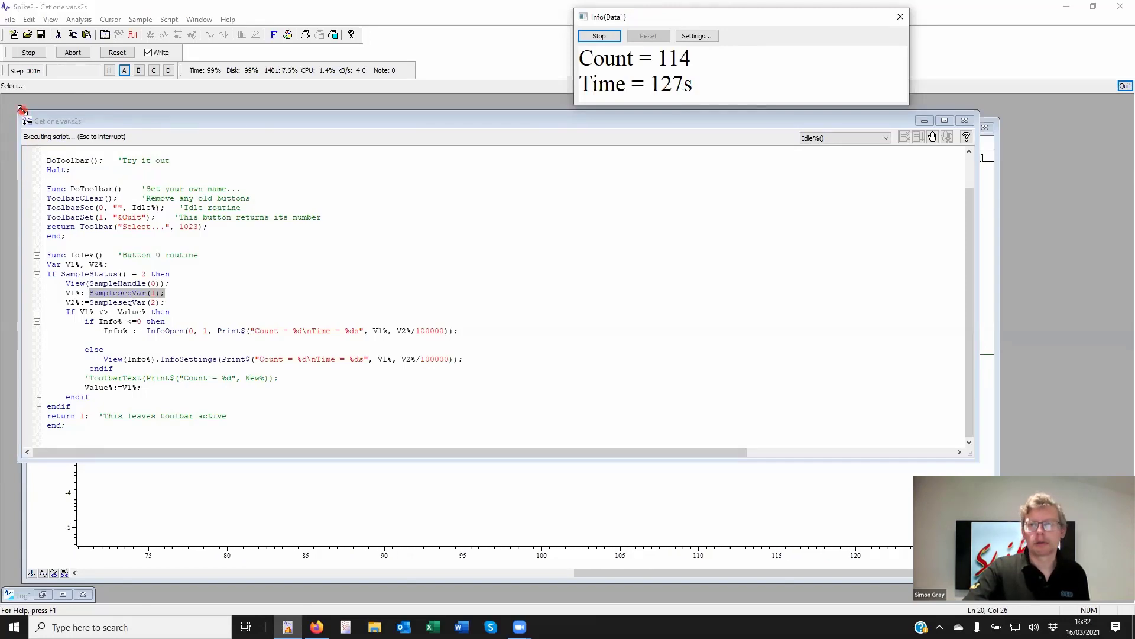
left_click_drag(22, 110, 660, 121)
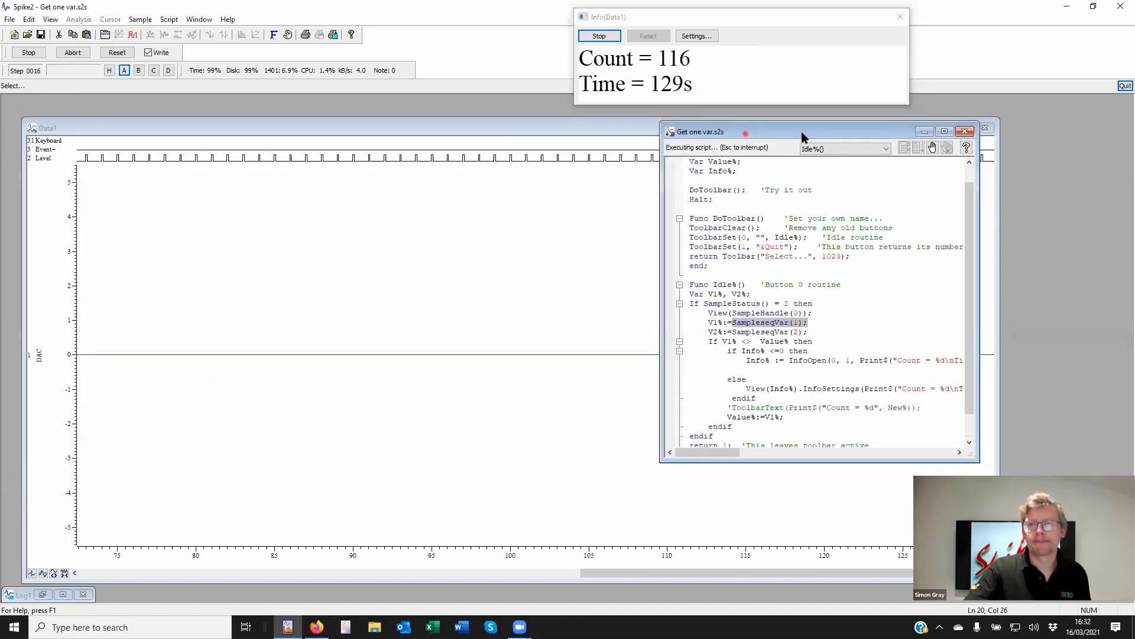
left_click_drag(803, 136, 948, 193)
left_click(631, 210)
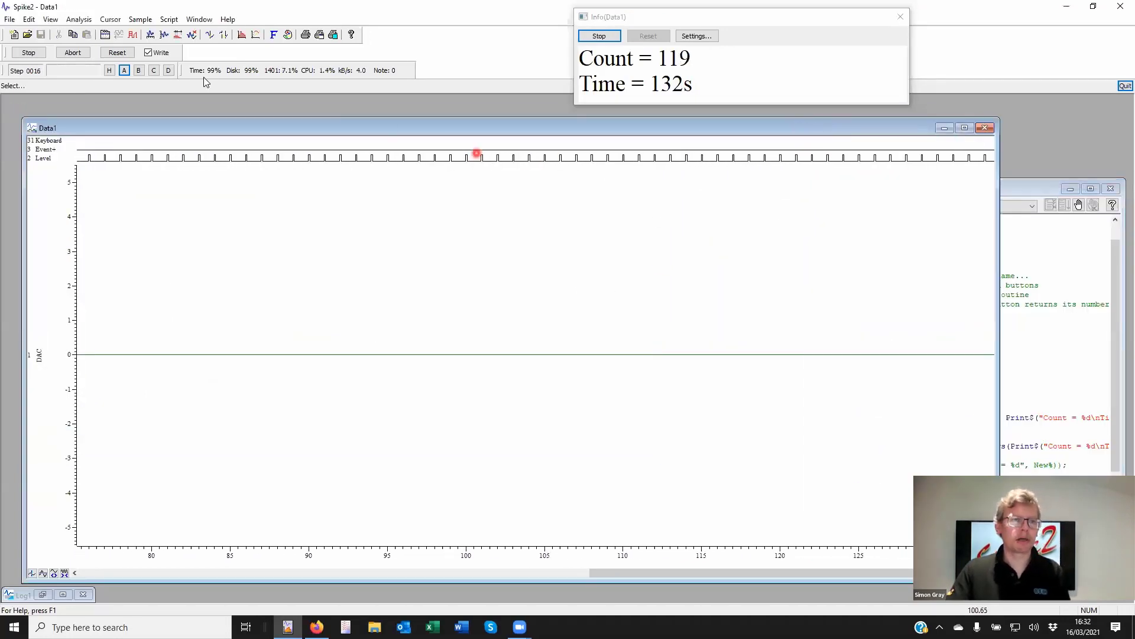
left_click(138, 36)
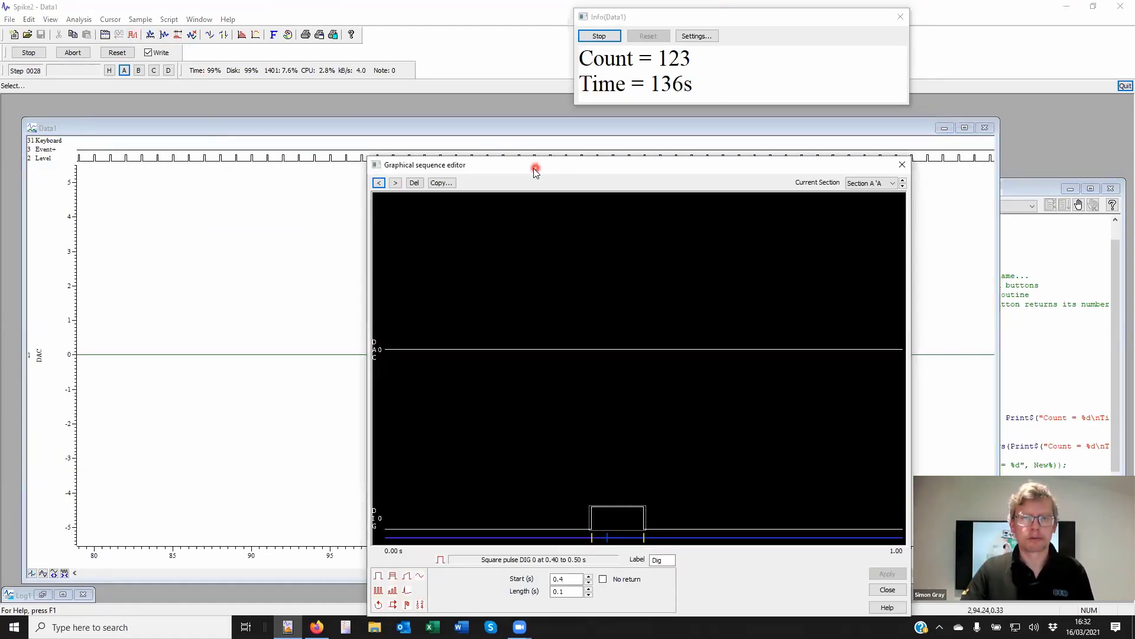
left_click_drag(535, 168, 290, 190)
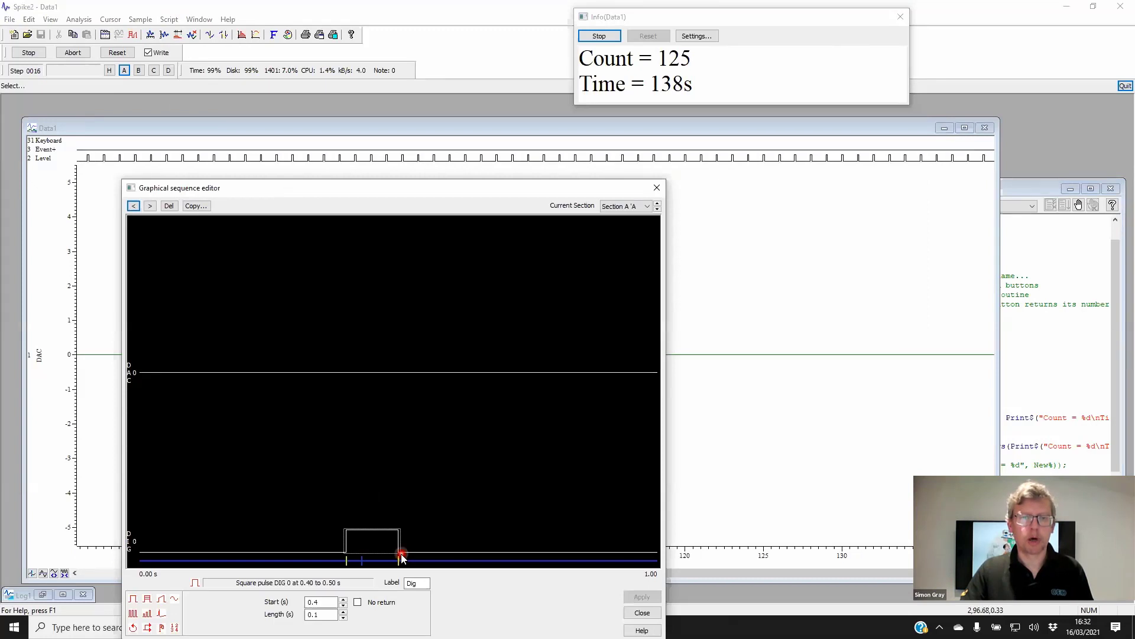
Set Section A's digital pulse to start at 0.4 s with a length of 0.4 s, and apply the change to the running sequence
left_click_drag(393, 541, 399, 545)
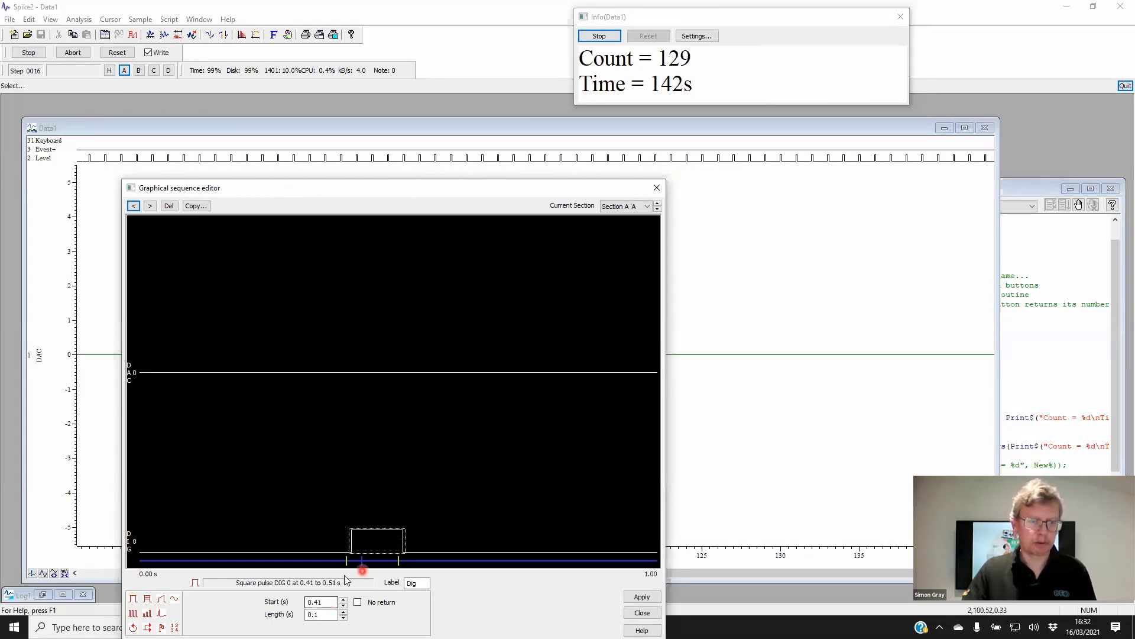
left_click(329, 603)
key("BackSpace")
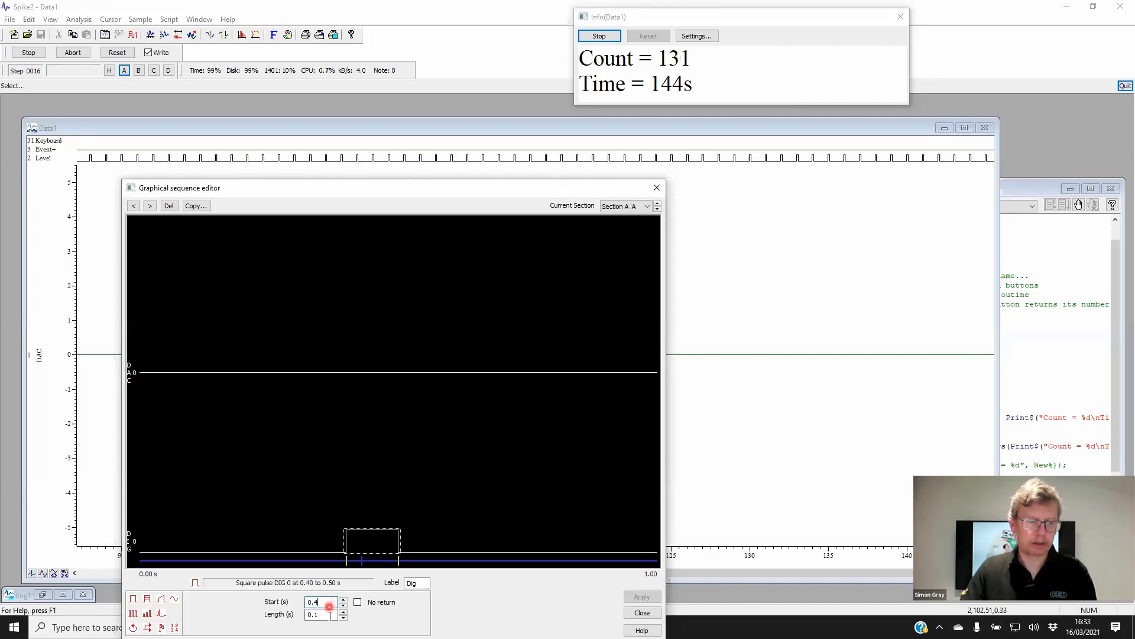
left_click(329, 615)
key("BackSpace")
type("4")
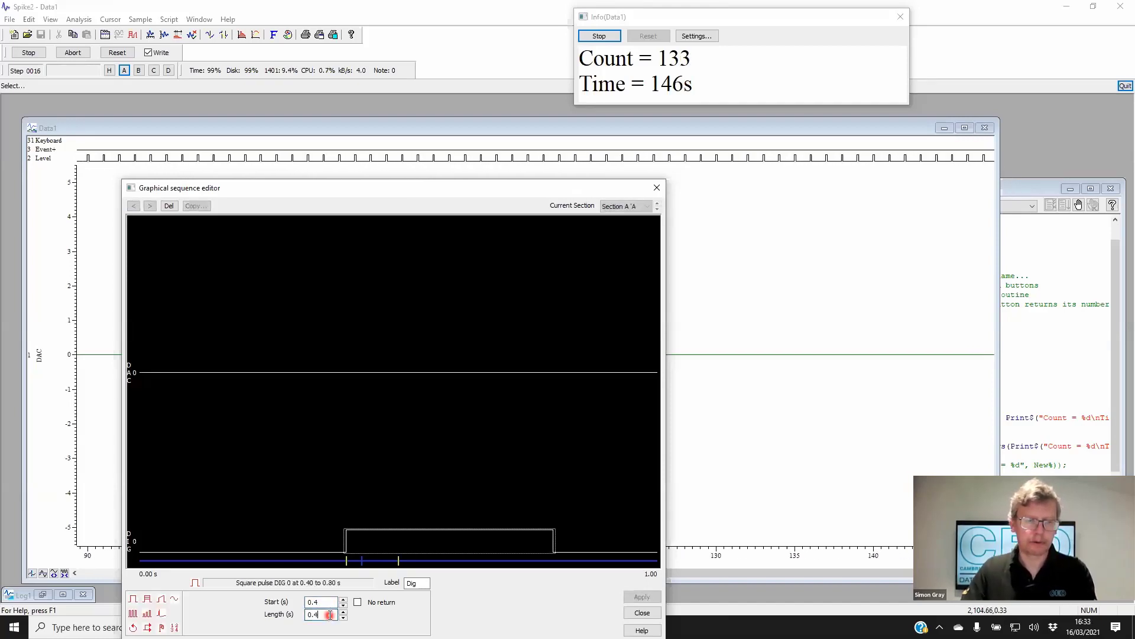
left_click(375, 528)
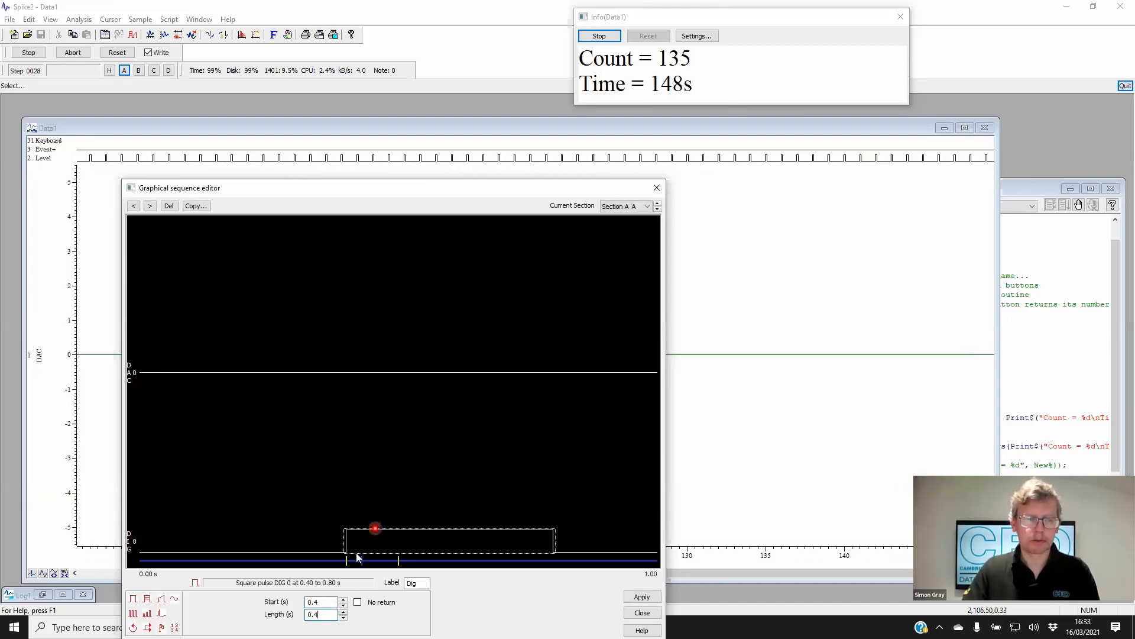
left_click(340, 591)
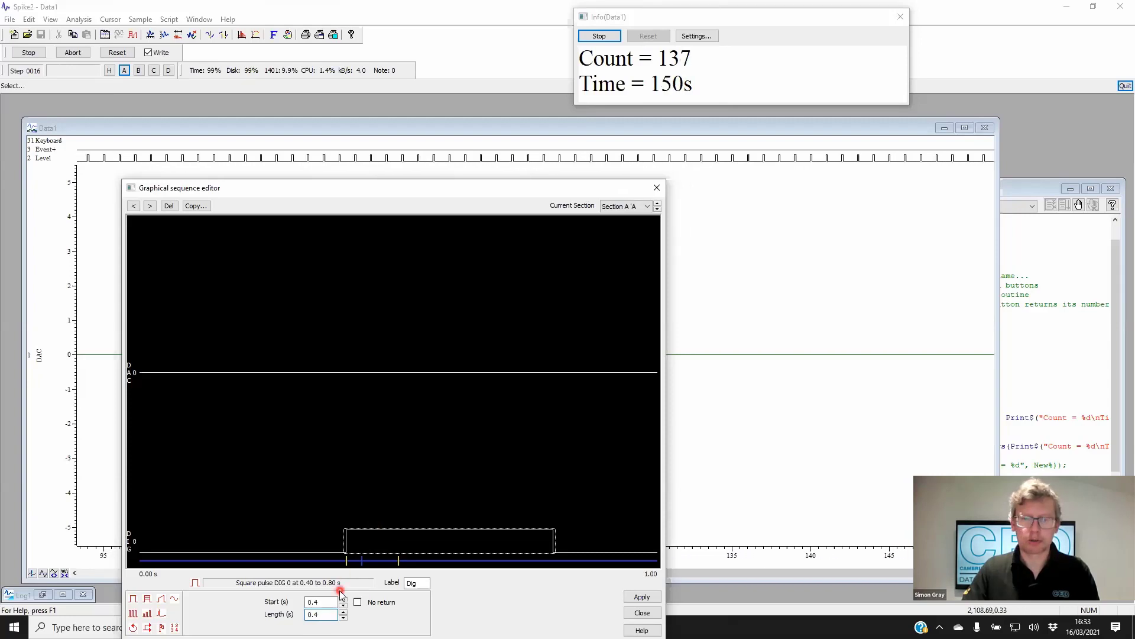
left_click(645, 597)
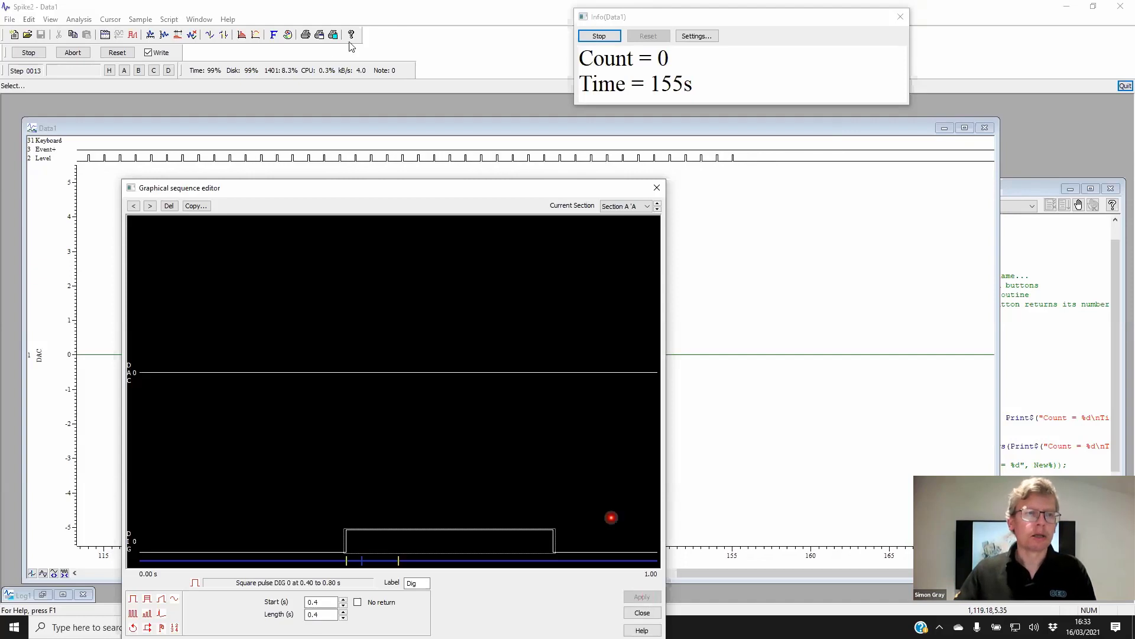
Run Section A again and examine the restarted digital pulses on the Level channel of the data file
left_click(125, 70)
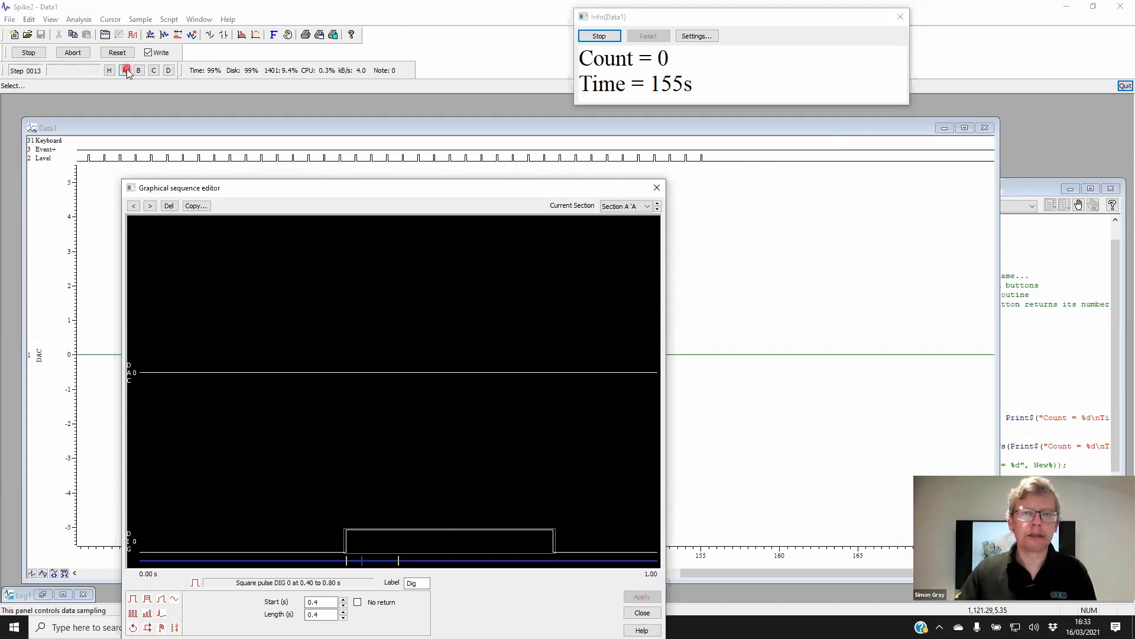
left_click(876, 207)
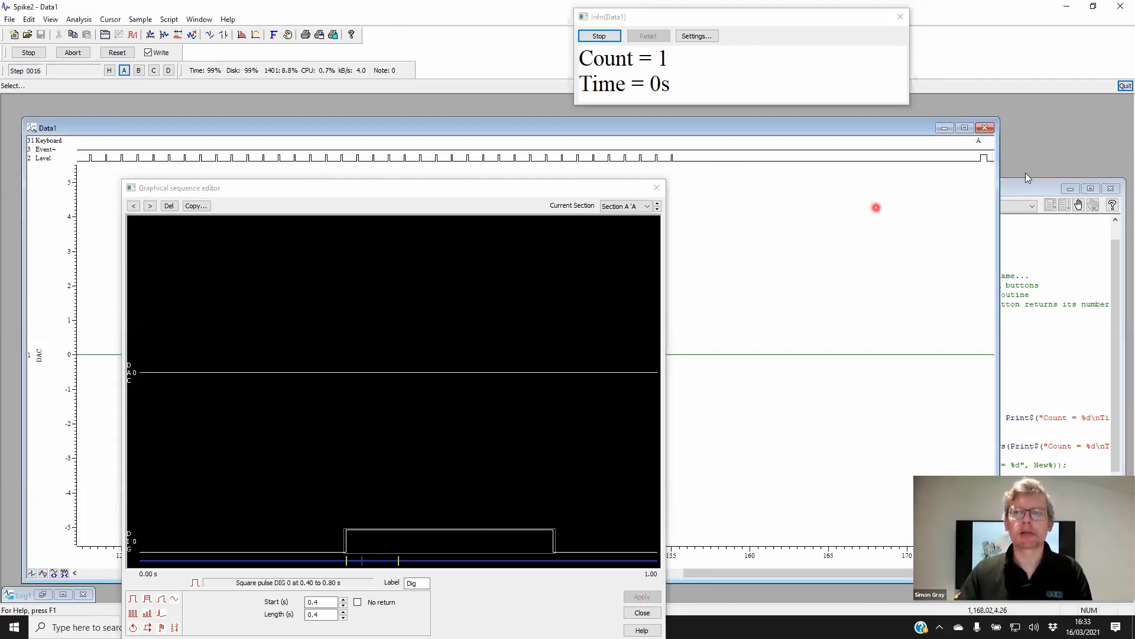
left_click(957, 160)
left_click(952, 168)
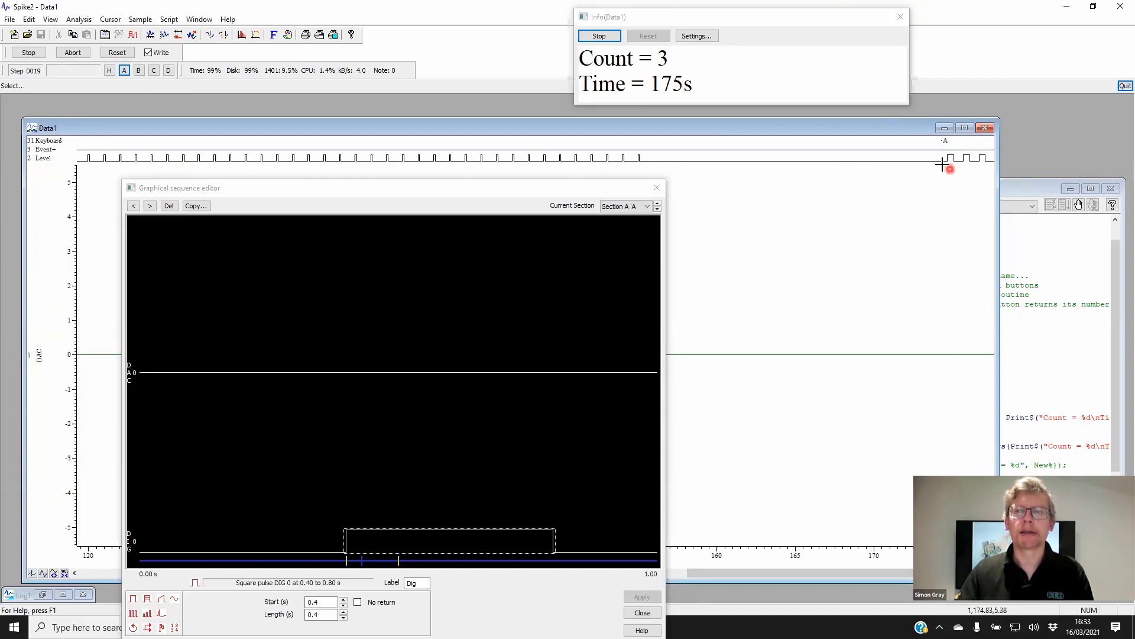
left_click(941, 165)
left_click(931, 165)
left_click(920, 167)
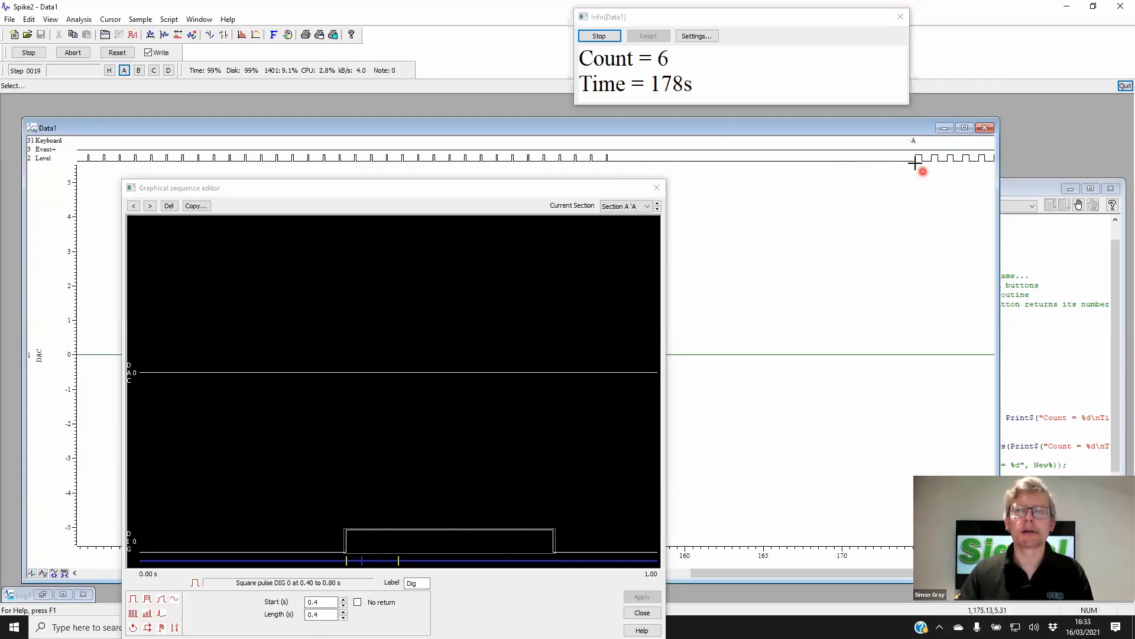
left_click(887, 170)
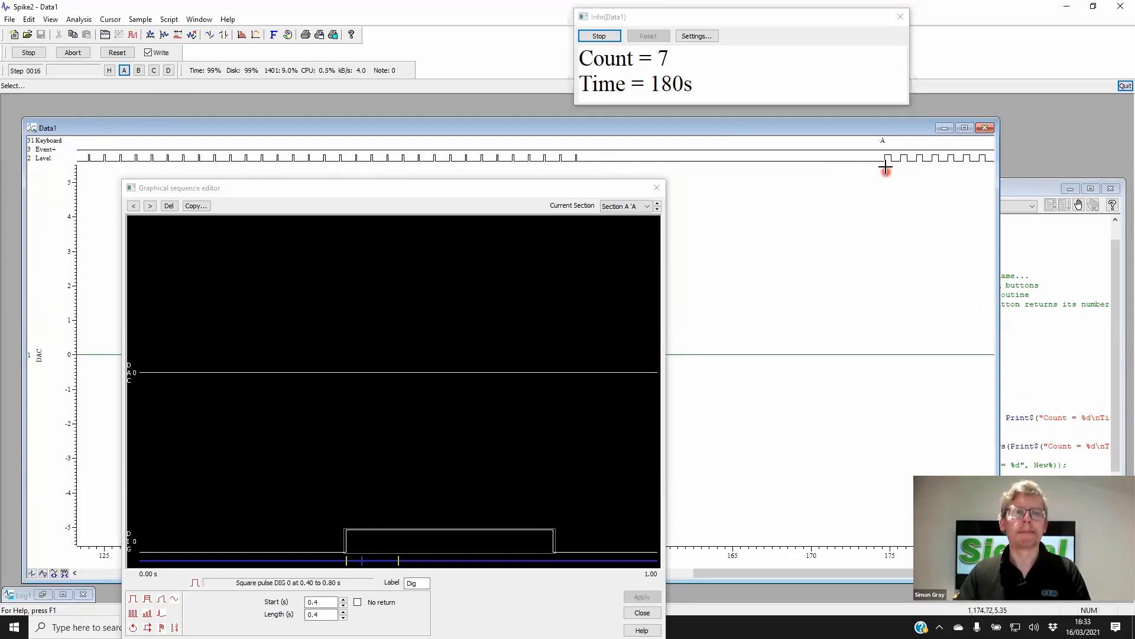
left_click(880, 170)
left_click(850, 171)
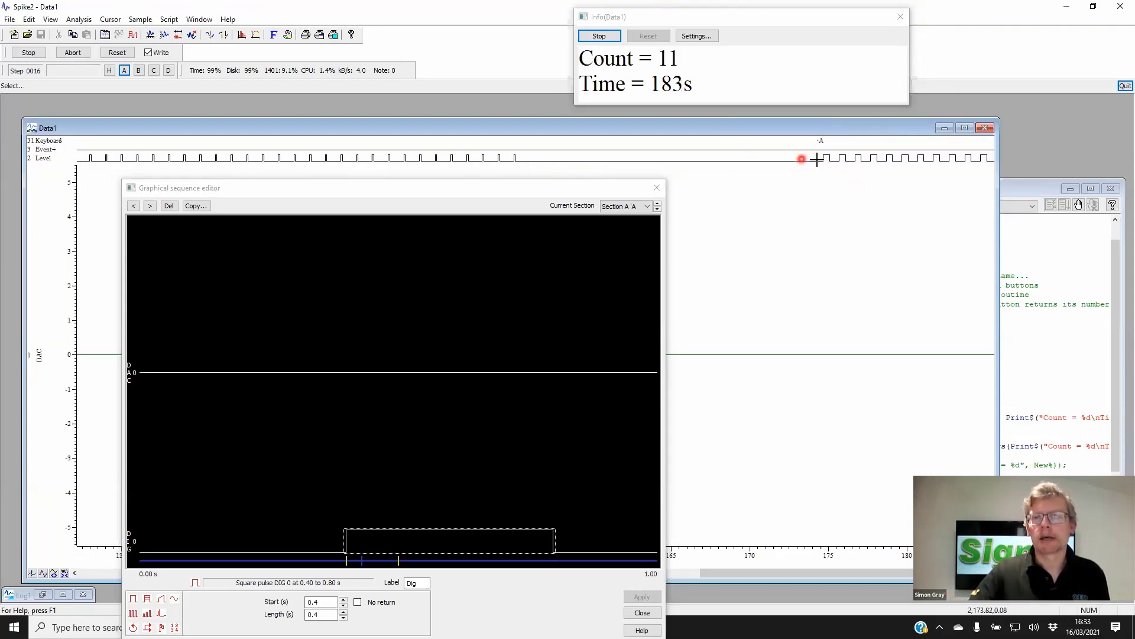
left_click(825, 164)
Compare the lengthened pulse in the sequence editor with the pulses recorded on the Level channel
left_click(475, 473)
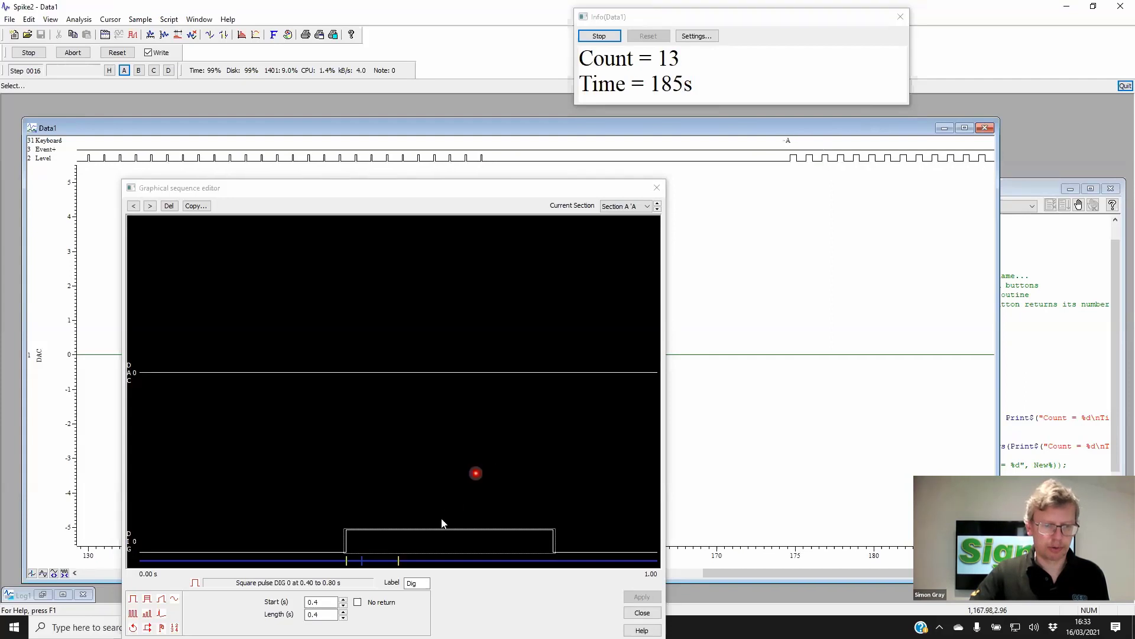
left_click(434, 537)
left_click(780, 256)
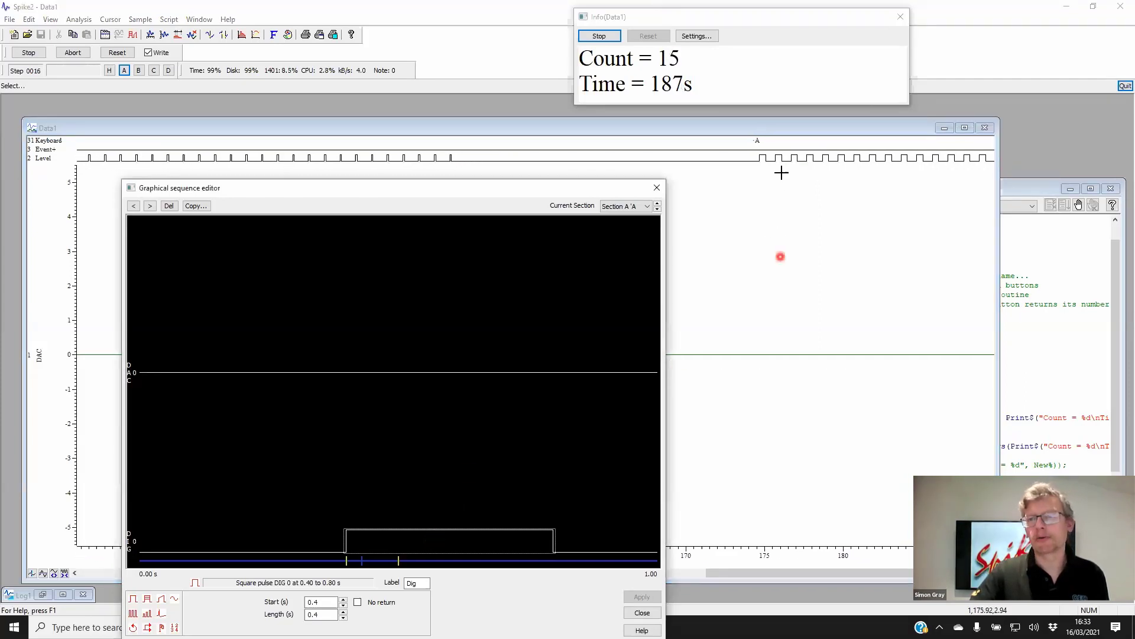
left_click(847, 159)
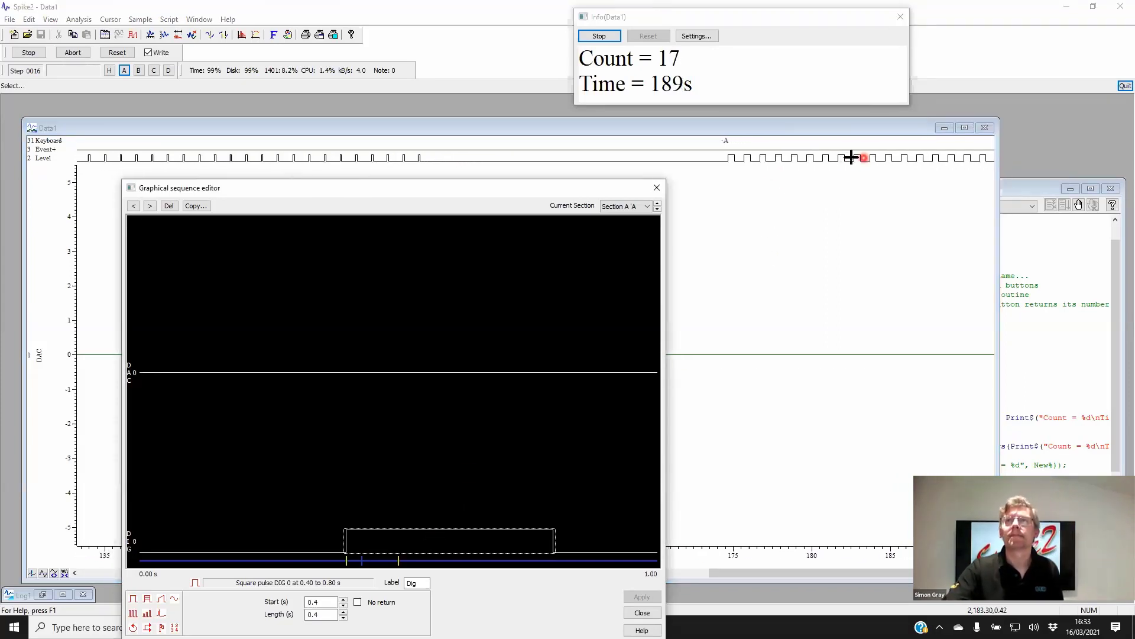
left_click(562, 332)
left_click(486, 430)
left_click(570, 372)
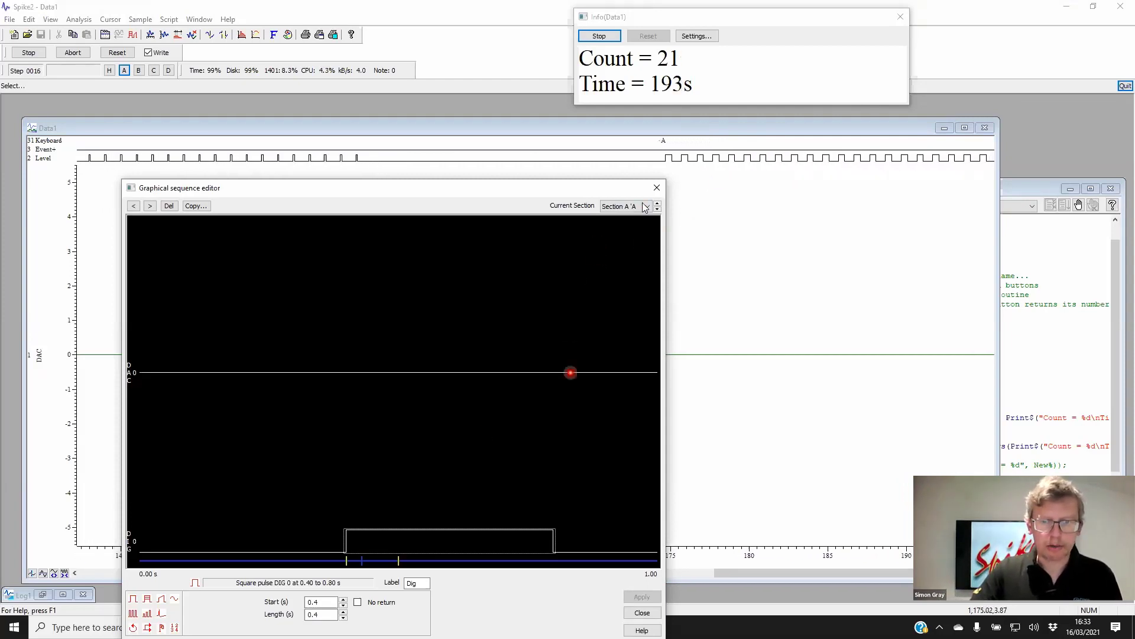
Look through the Initial section and Section B, and inspect the settings of Section B's varying DAC pulse
left_click(657, 202)
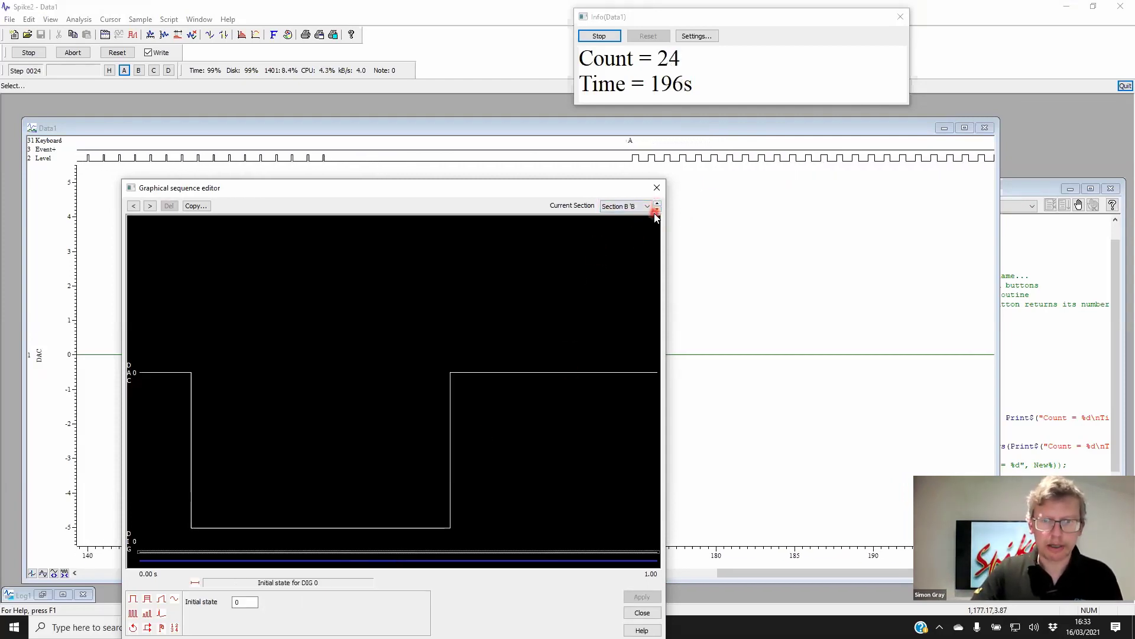
left_click(657, 211)
left_click(656, 211)
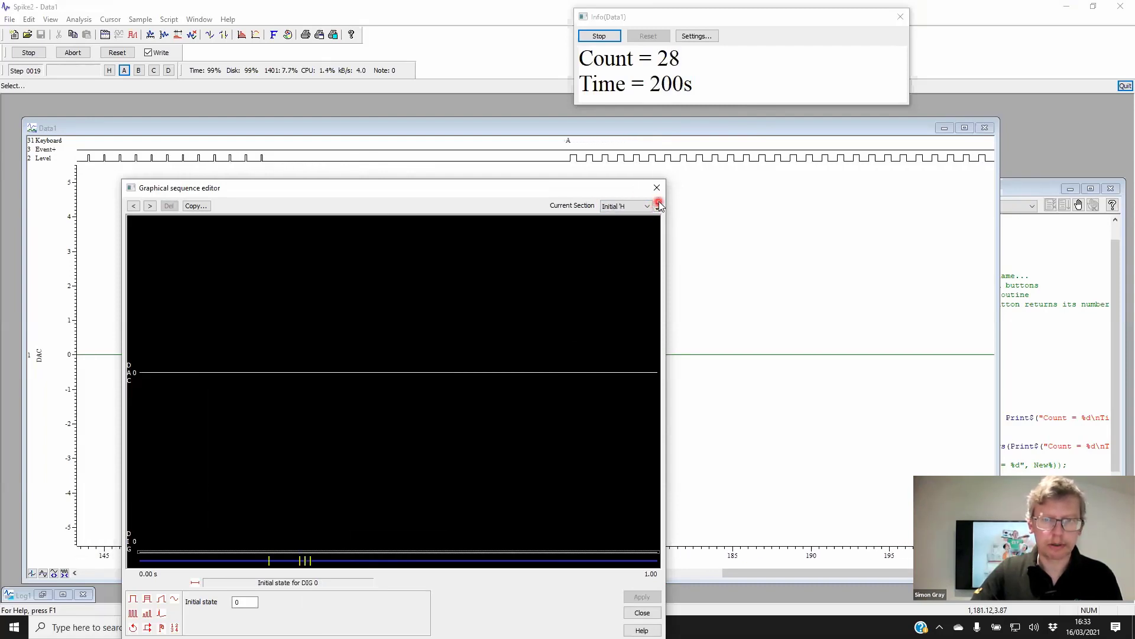
left_click(657, 203)
left_click(658, 203)
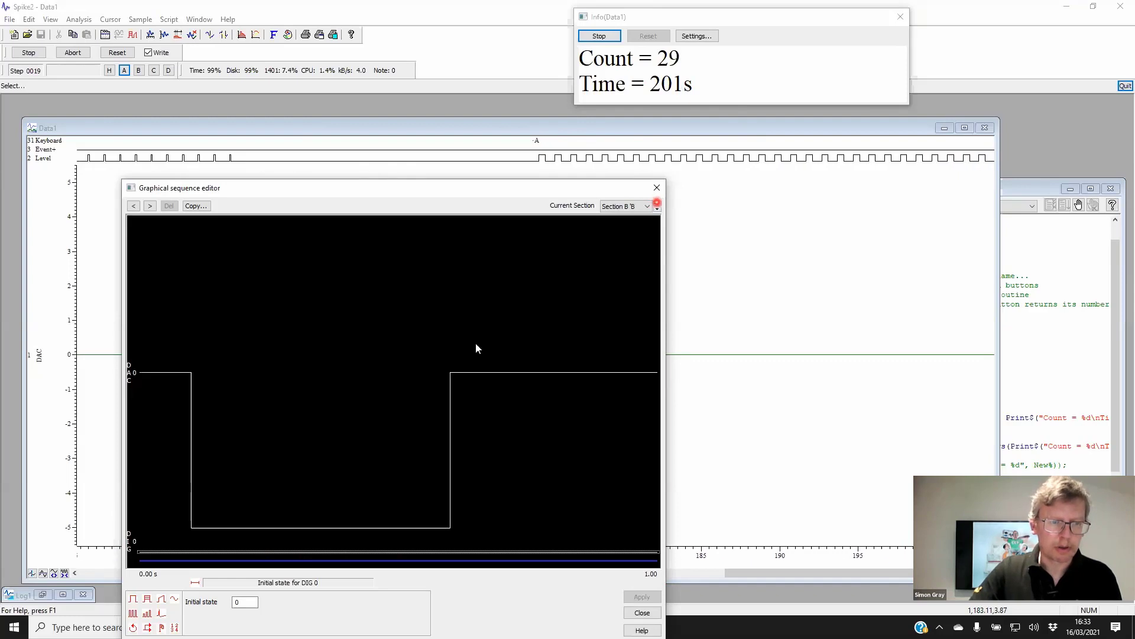
left_click(373, 438)
left_click(372, 439)
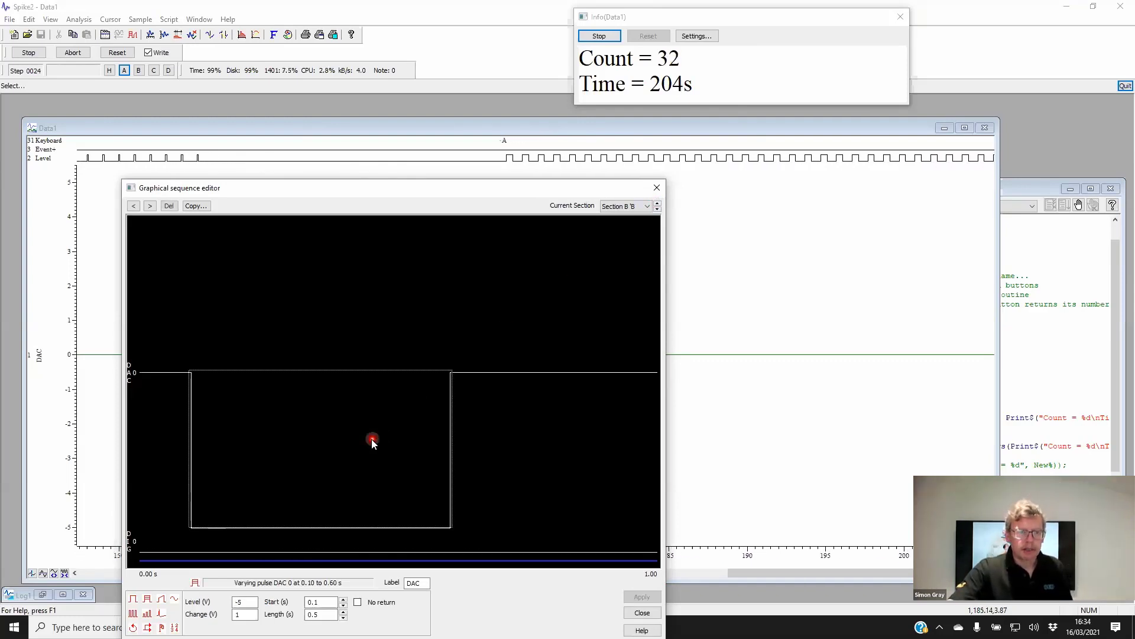
Look through the further sections with the DAC voltage ramps and return to the sine wave in Section C
left_click(657, 203)
left_click(659, 202)
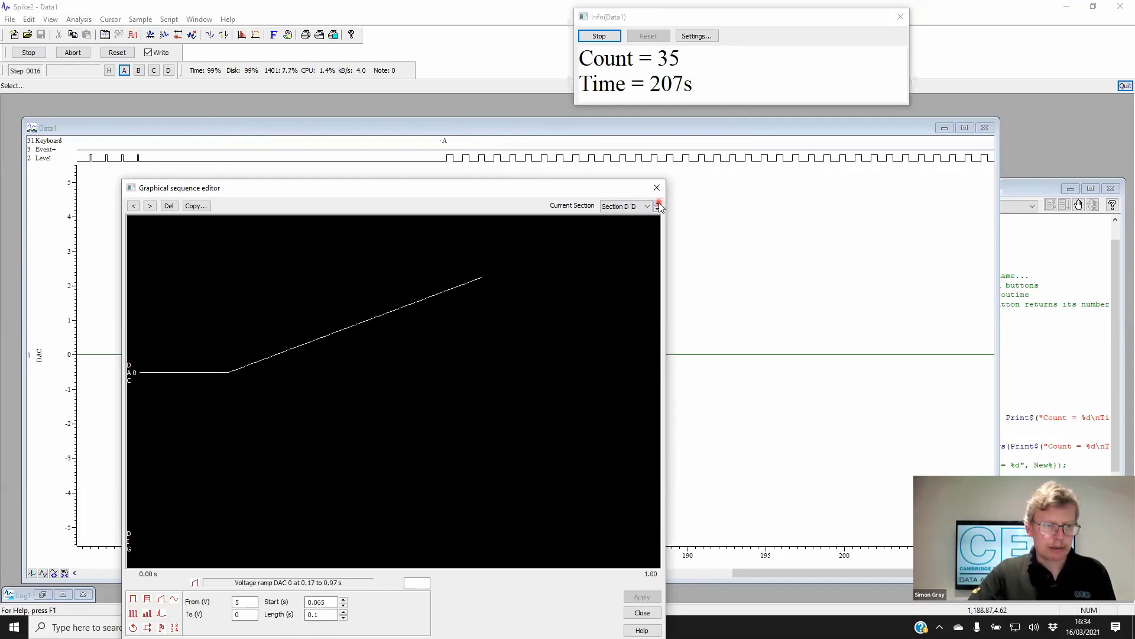
left_click(658, 210)
left_click(658, 211)
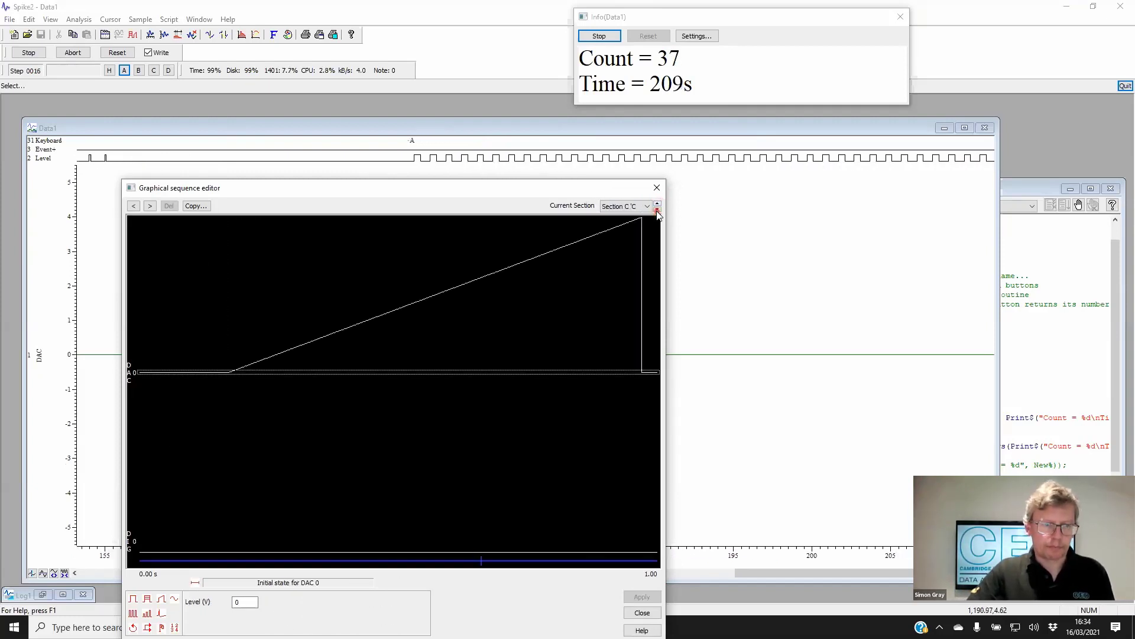
left_click(657, 211)
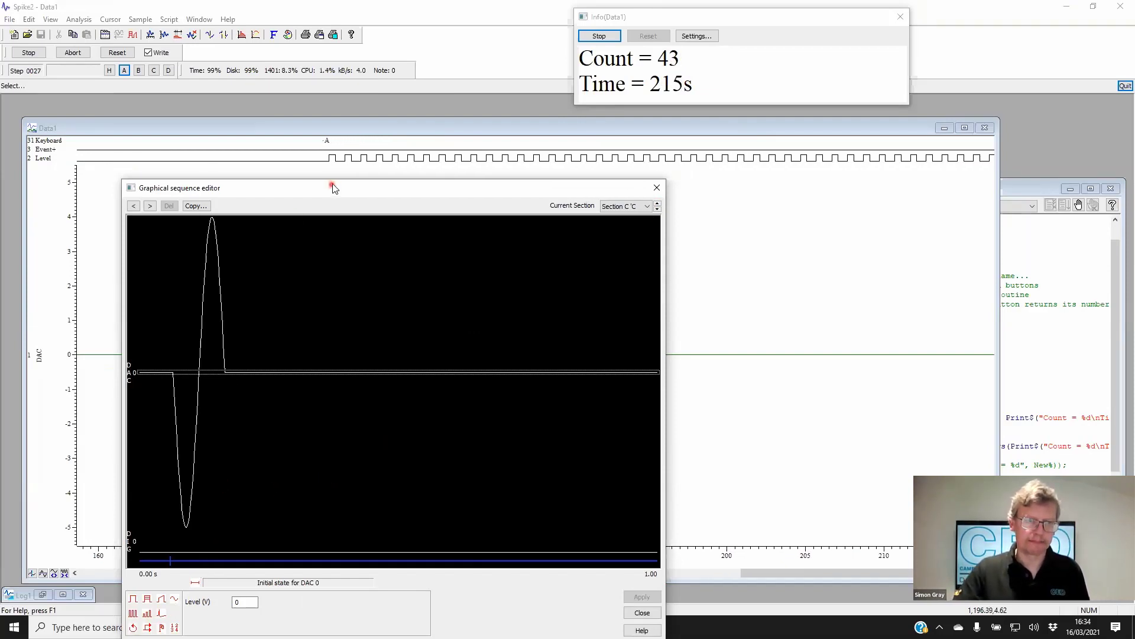
Move the sequence editor fully into view and add a fixed-delay wait item to Section C at 0.40 s
left_click_drag(332, 185, 355, 121)
left_click(157, 565)
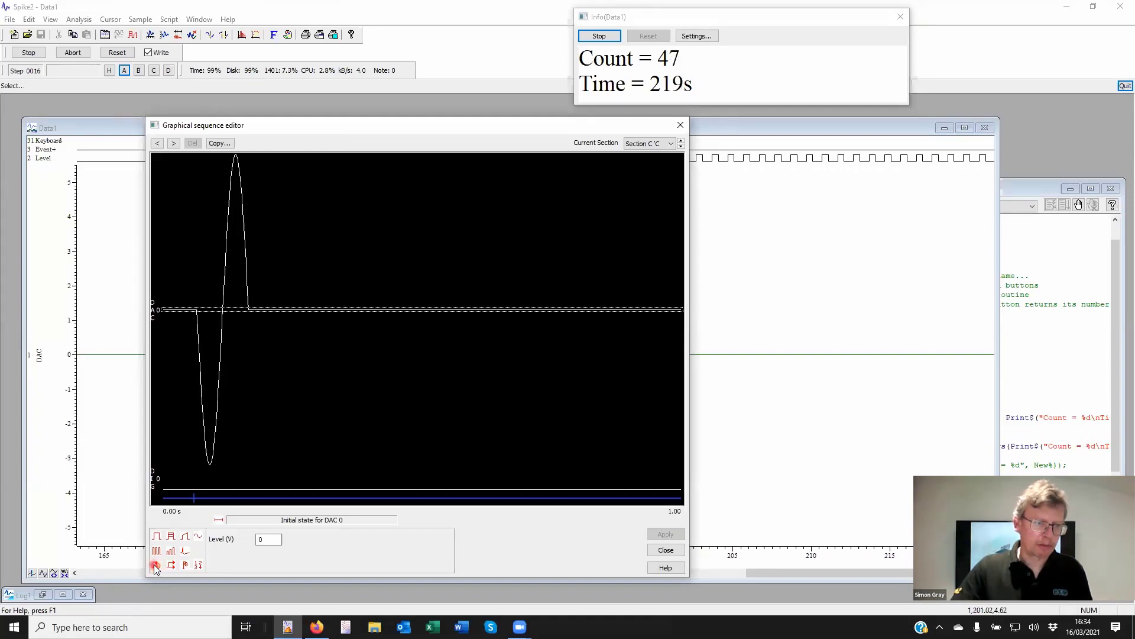
mouse_move(157, 566)
left_mouse_down()
mouse_move(352, 482)
mouse_move(373, 499)
mouse_move(375, 530)
left_mouse_up()
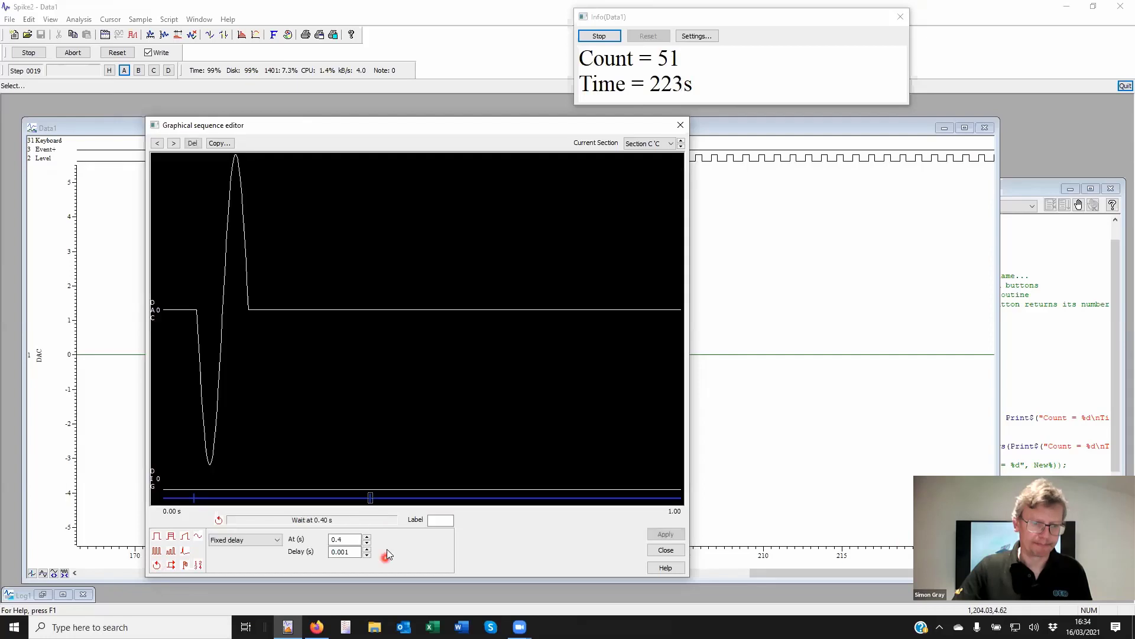
Look through the condition types available for the wait item at 0.40 s and leave it as a fixed delay
left_click(264, 541)
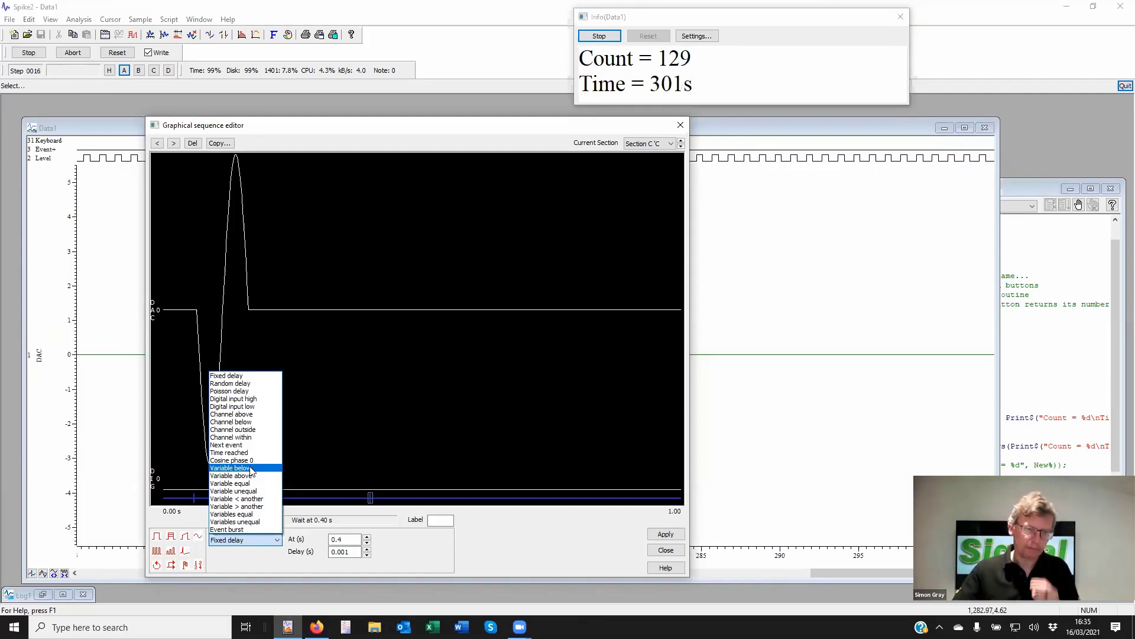
left_click(427, 548)
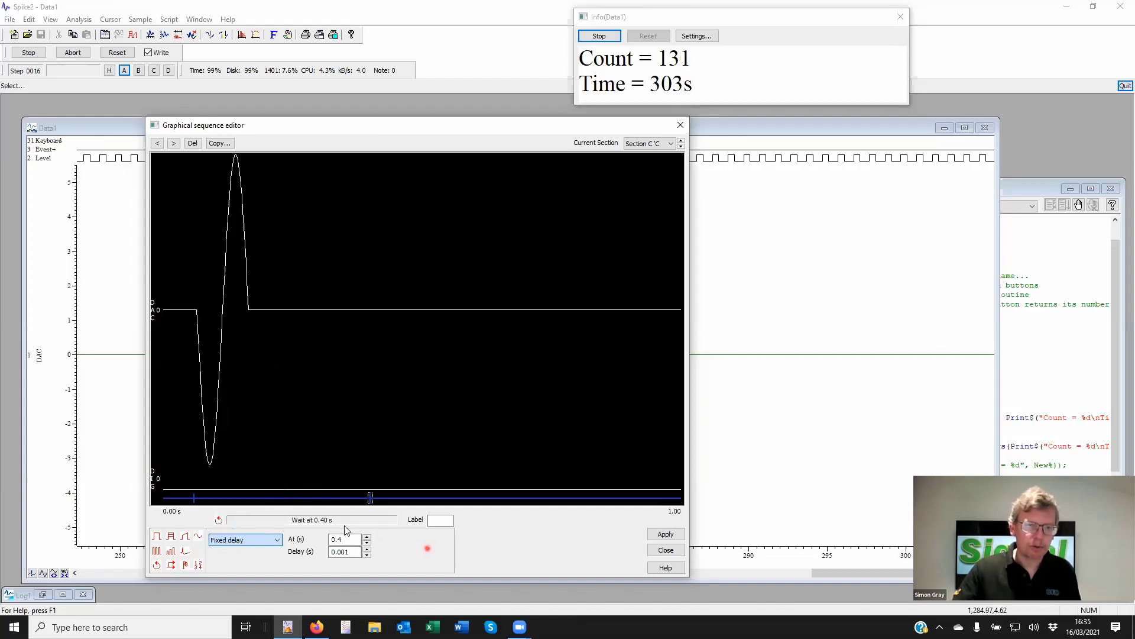
left_click(209, 532)
Add a probability branch to Section C at 0.45 s with 50 percent and Section Z as its destination
left_click_drag(173, 563, 393, 497)
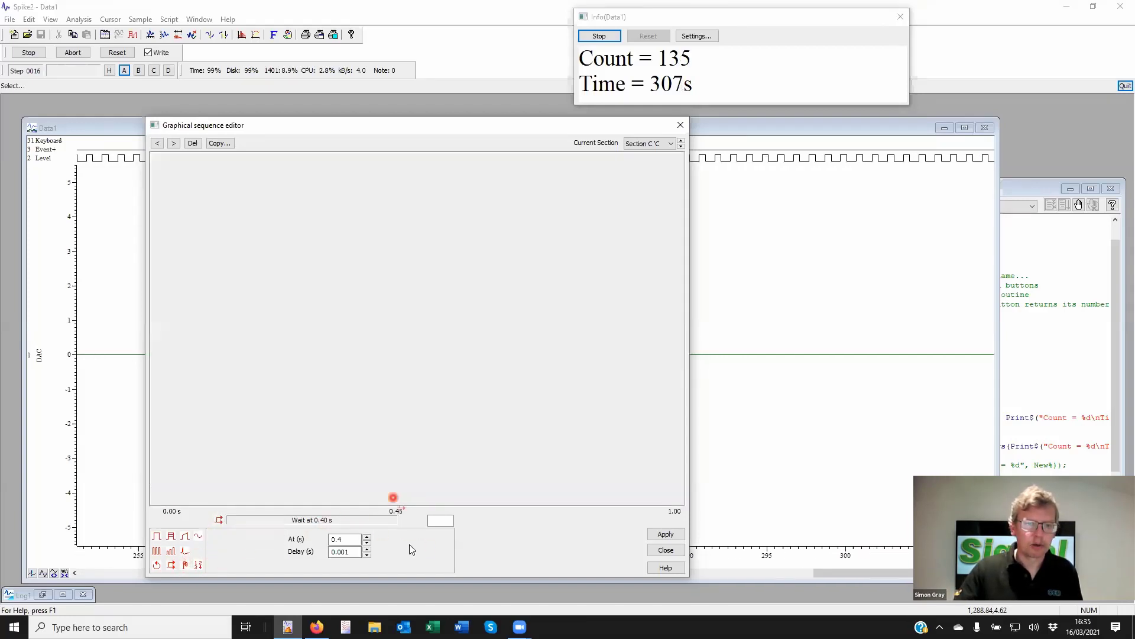
left_click(259, 539)
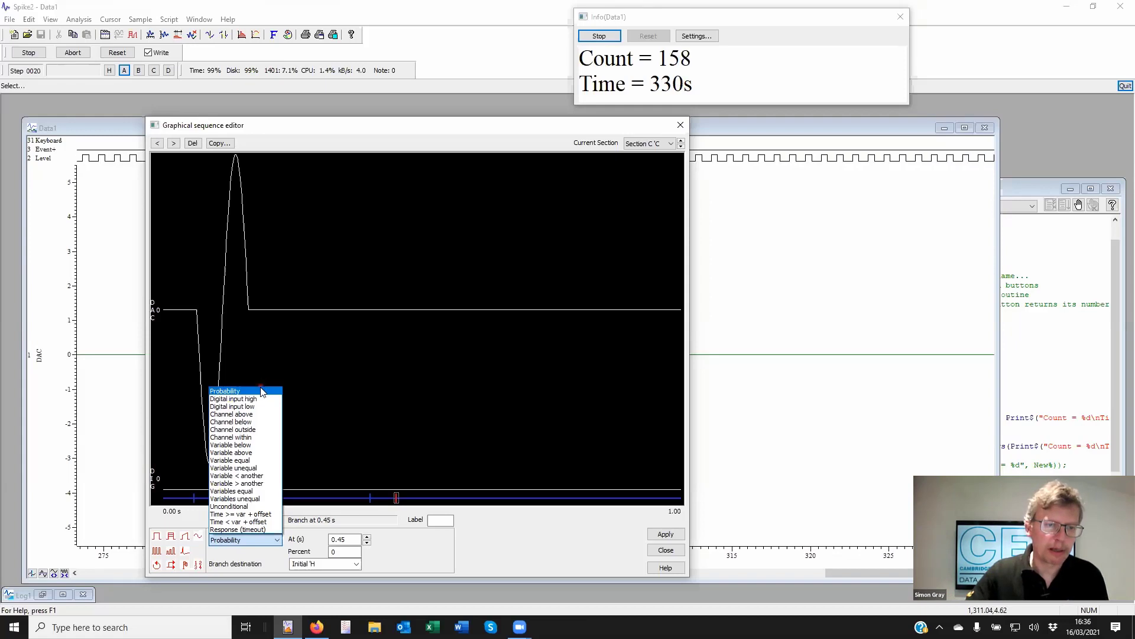
left_click(261, 391)
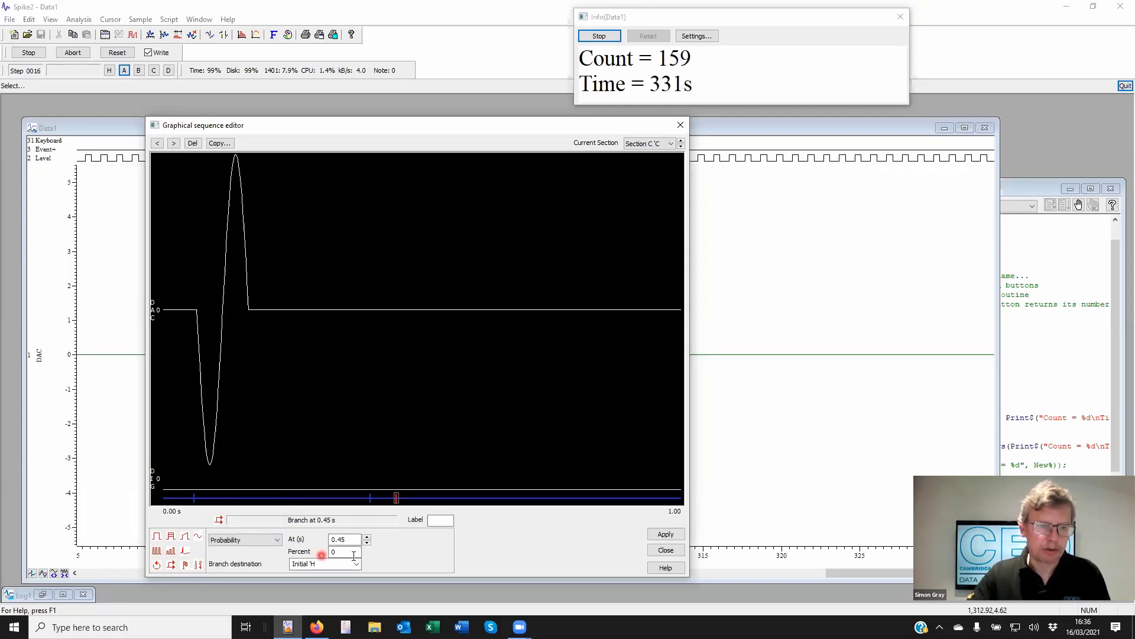
left_click(356, 548)
key("BackSpace")
type("5")
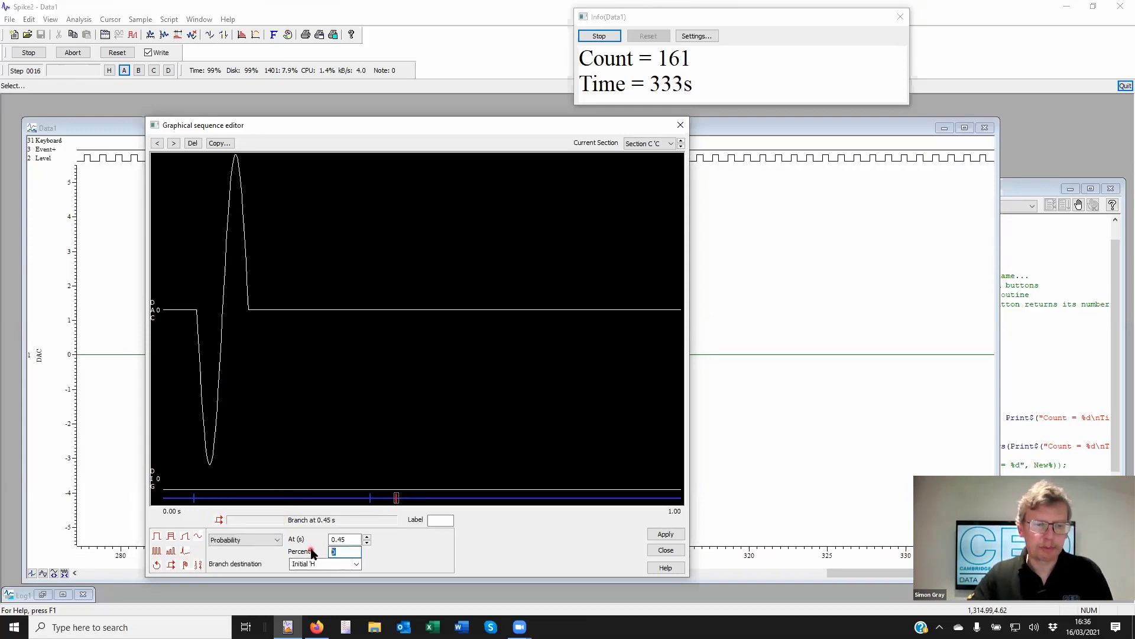
type("0")
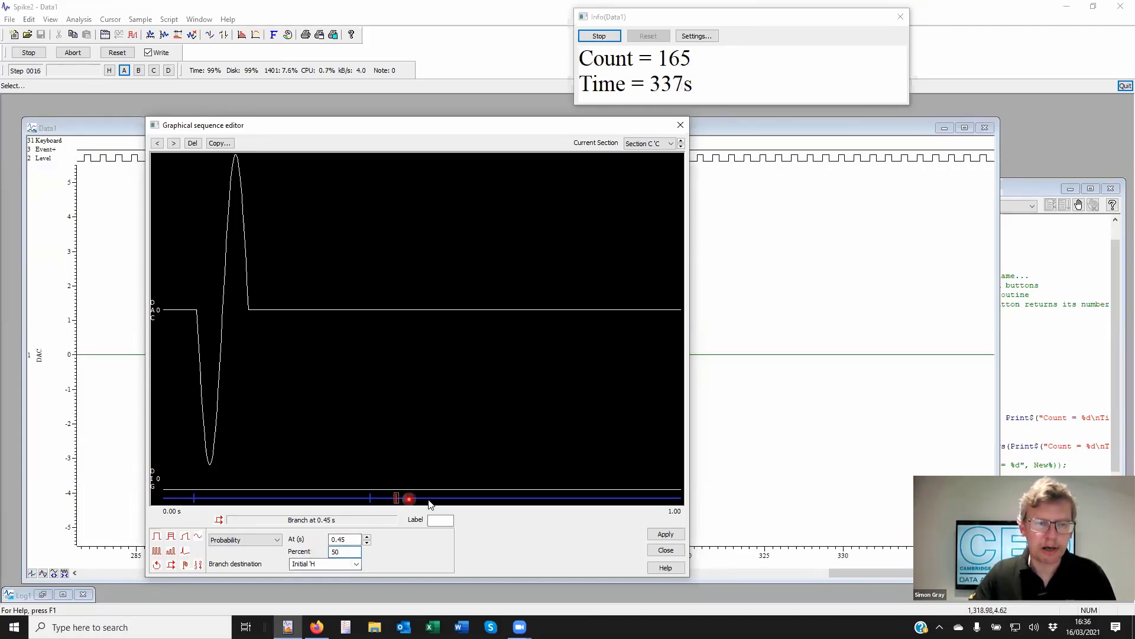
left_click(353, 562)
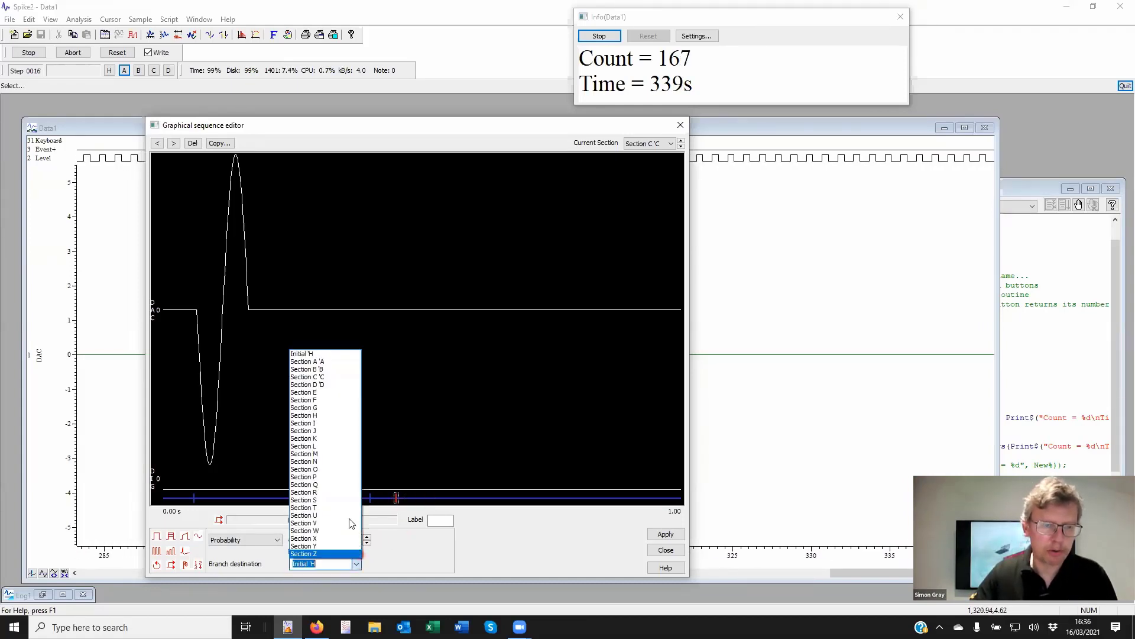
left_click(323, 554)
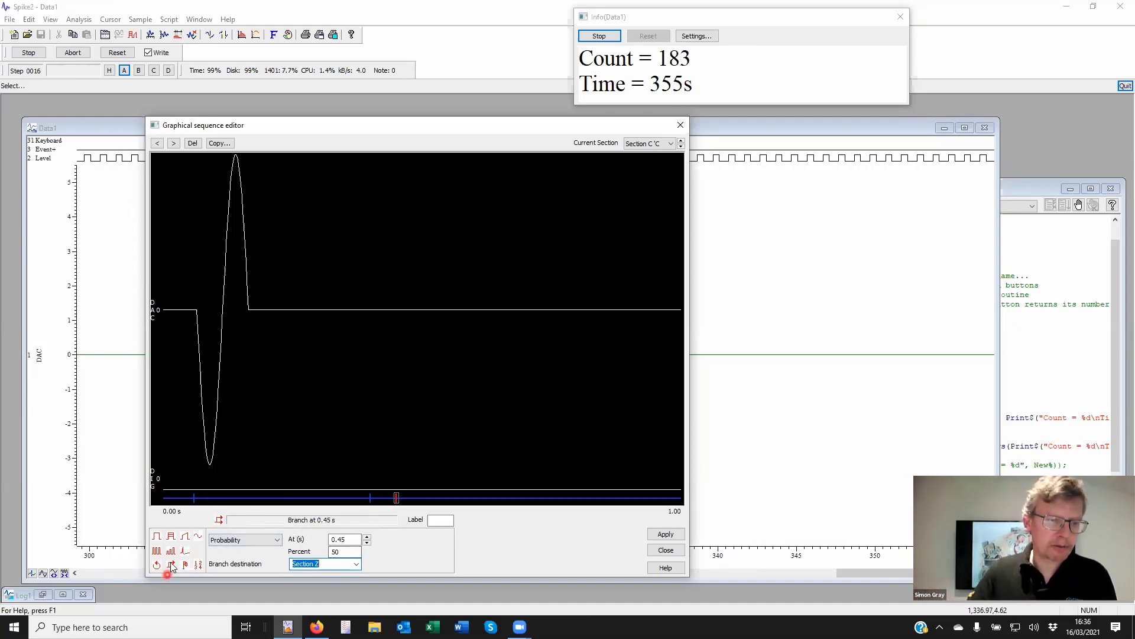
Add a second probability branch to Section C at 0.48 s with 25 percent and Section S as its destination
left_click_drag(171, 564, 412, 499)
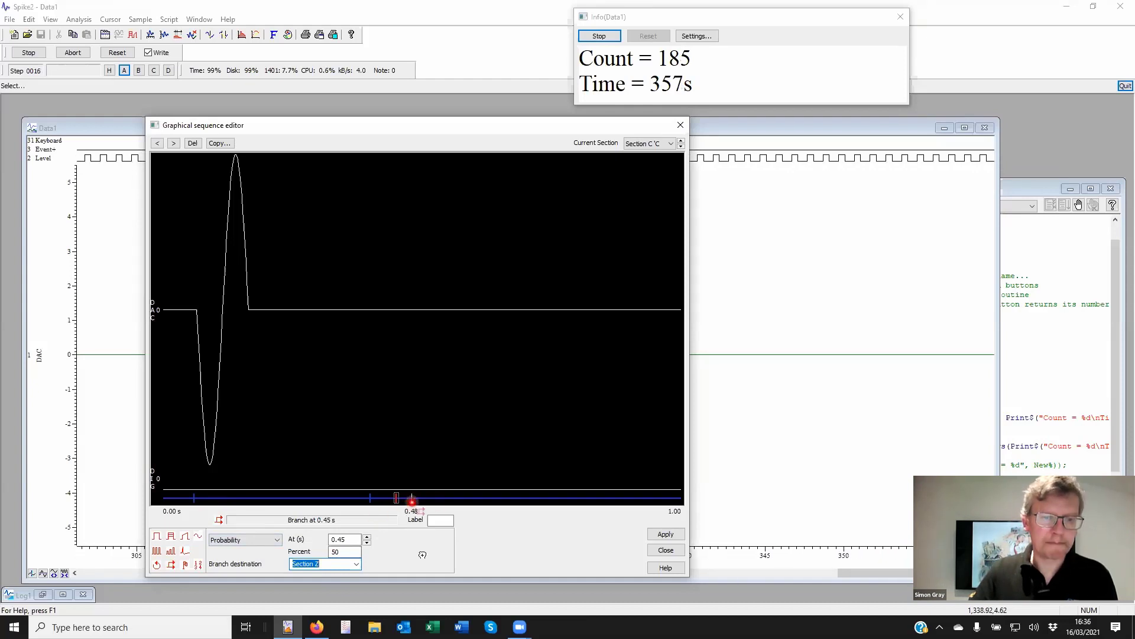
left_click(343, 551)
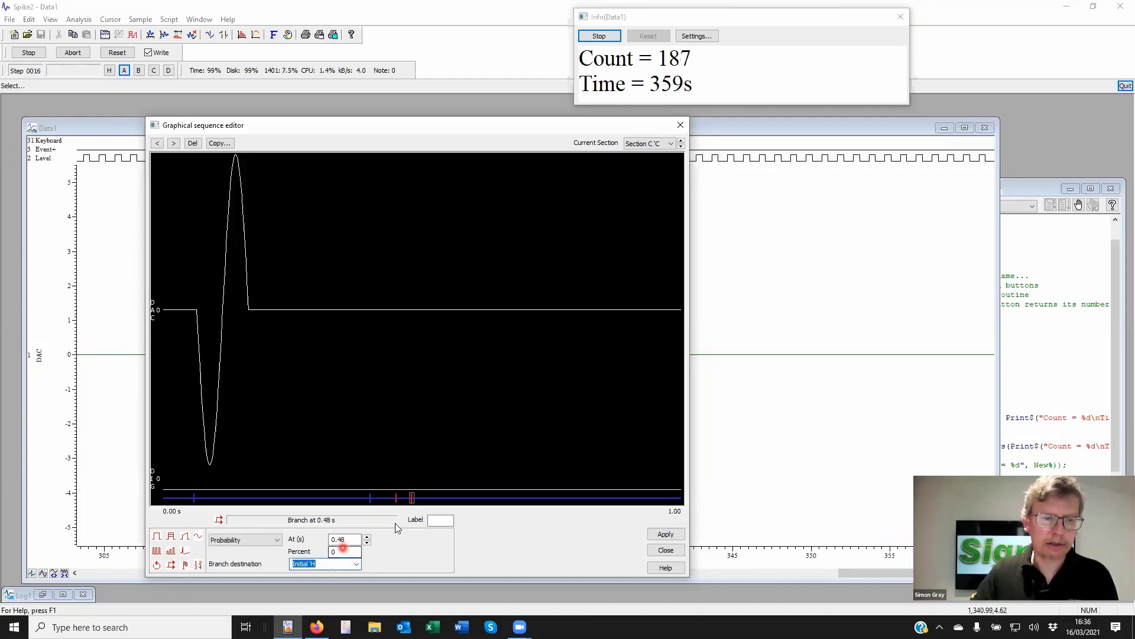
double_click(343, 551)
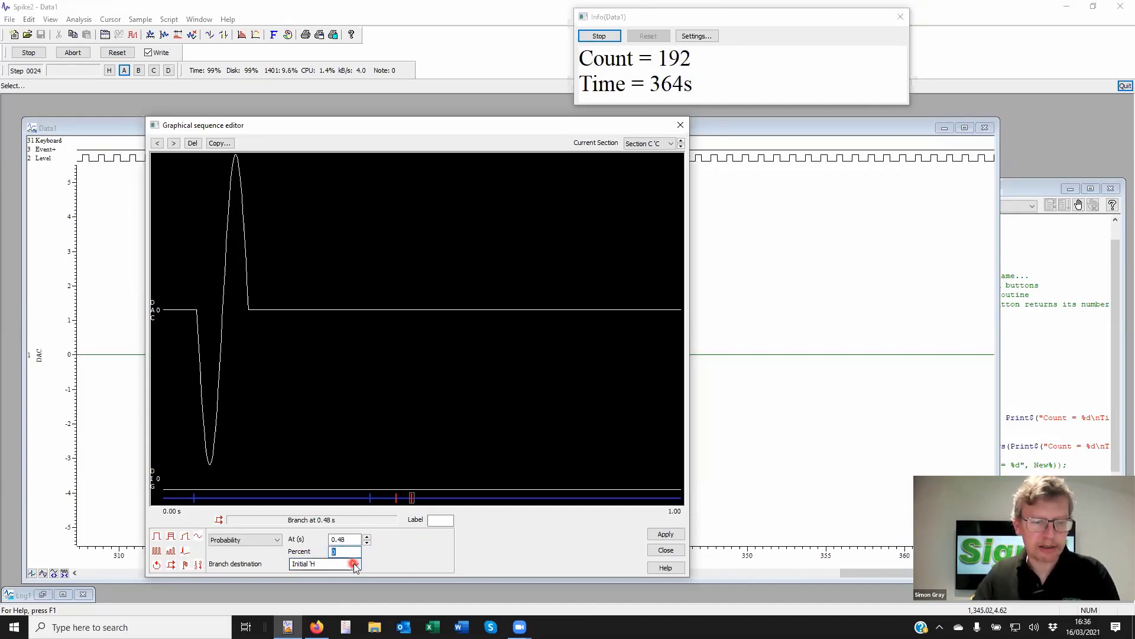
type("25")
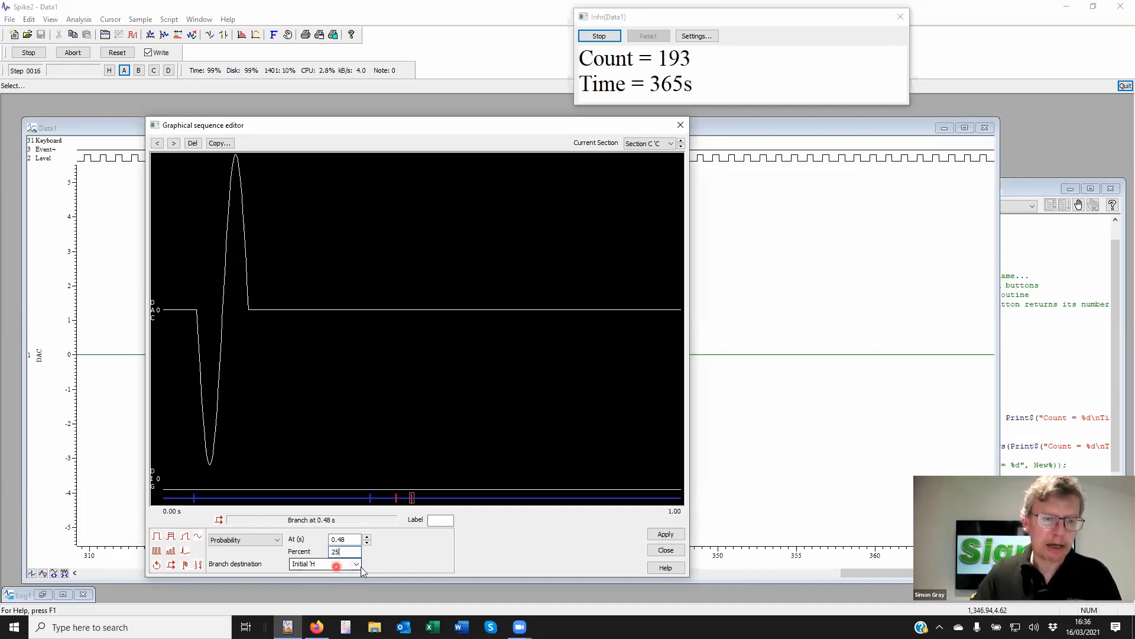
left_click(342, 565)
left_click(303, 500)
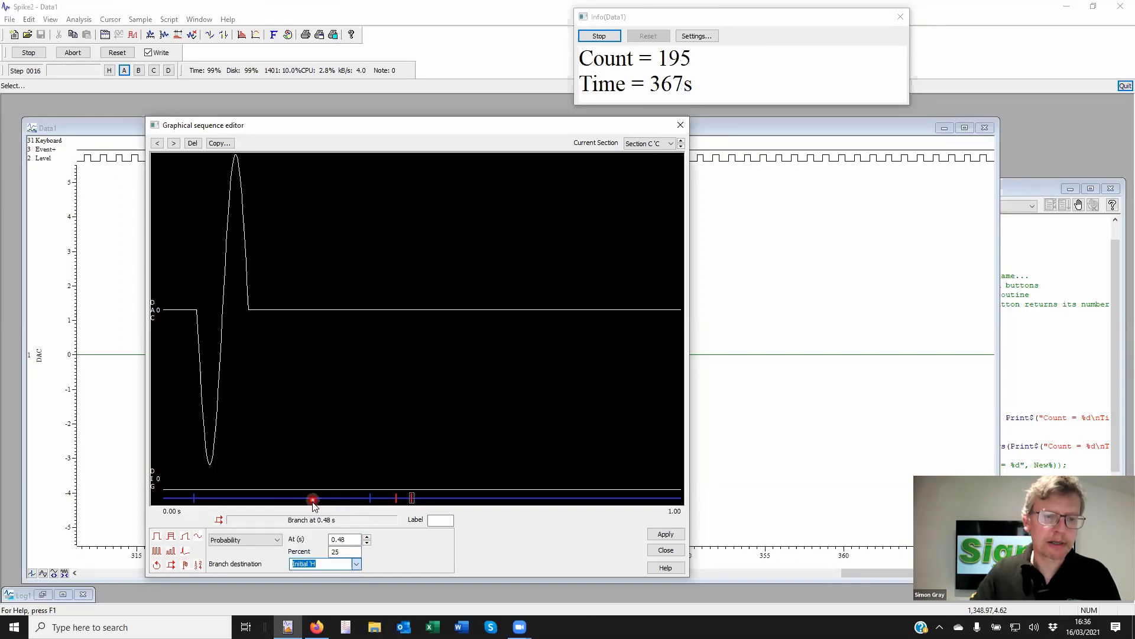
Remove the branches at 0.48 s and 0.45 s and the fixed-delay wait at 0.40 s from Section C
left_click(405, 494)
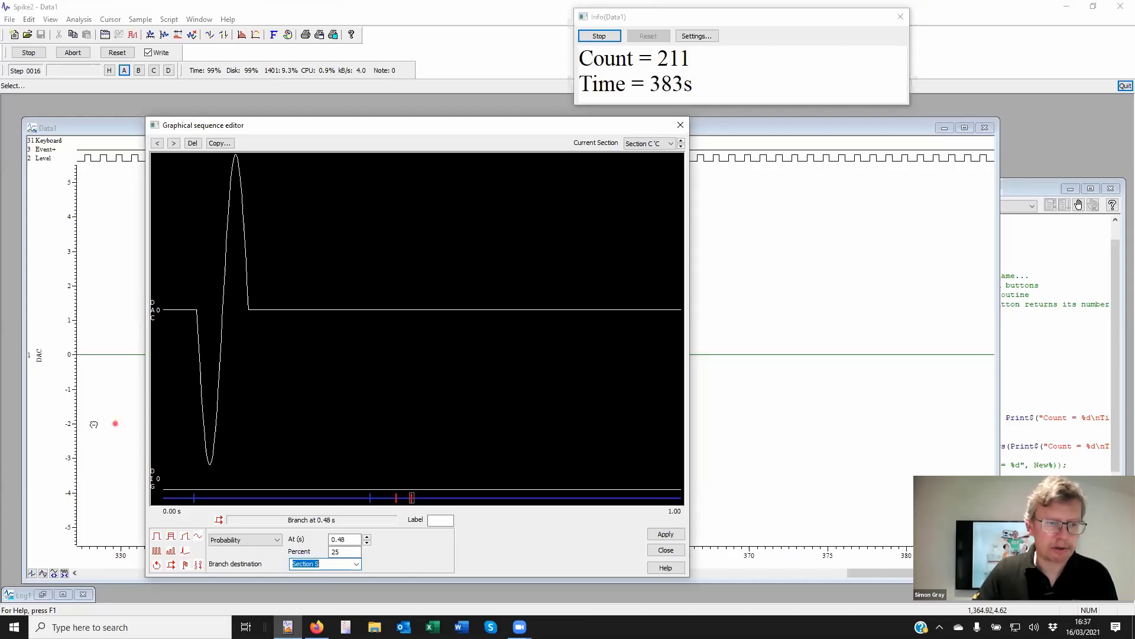
left_click(399, 500)
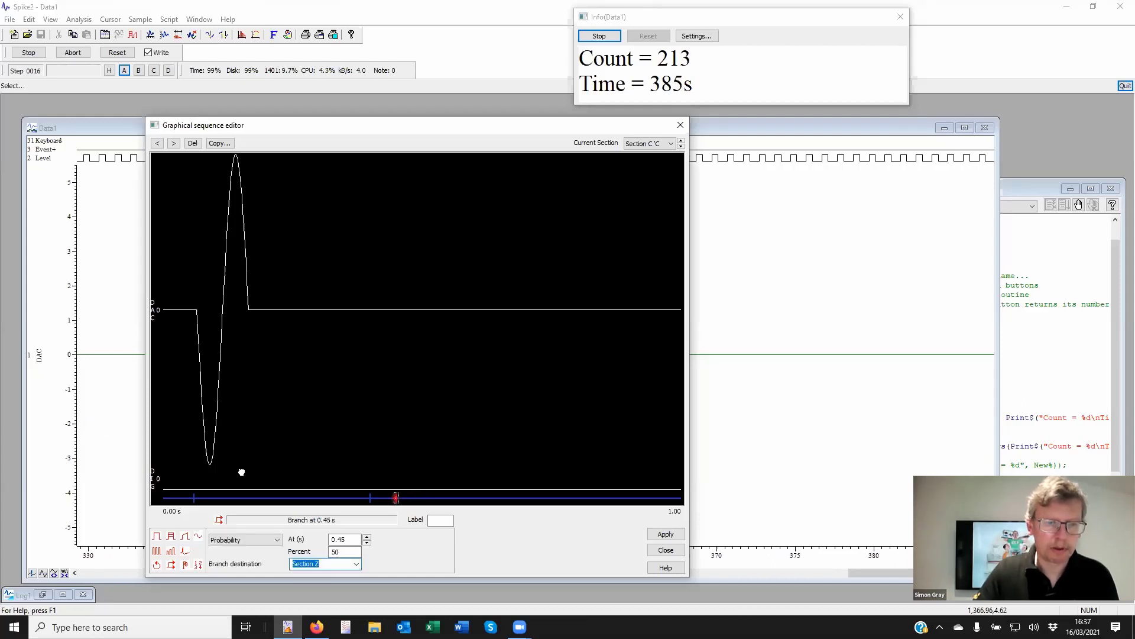
left_click(277, 482)
left_click(372, 498)
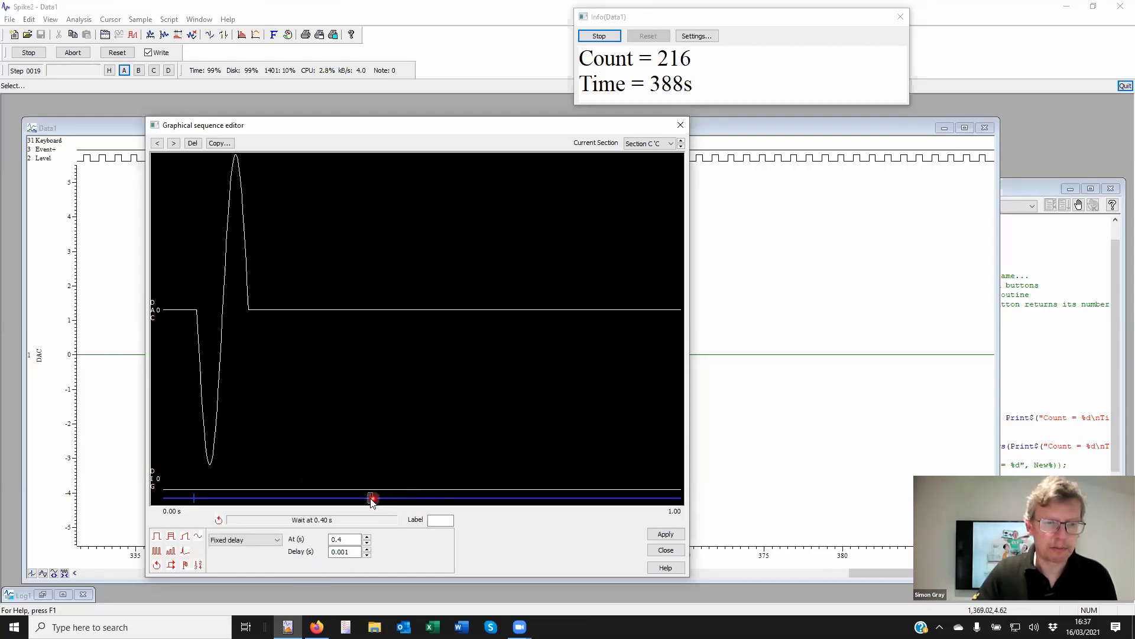
left_click(151, 477)
Select the wait item at 0.06 s and look through its condition types, keeping Event burst
left_click(193, 498)
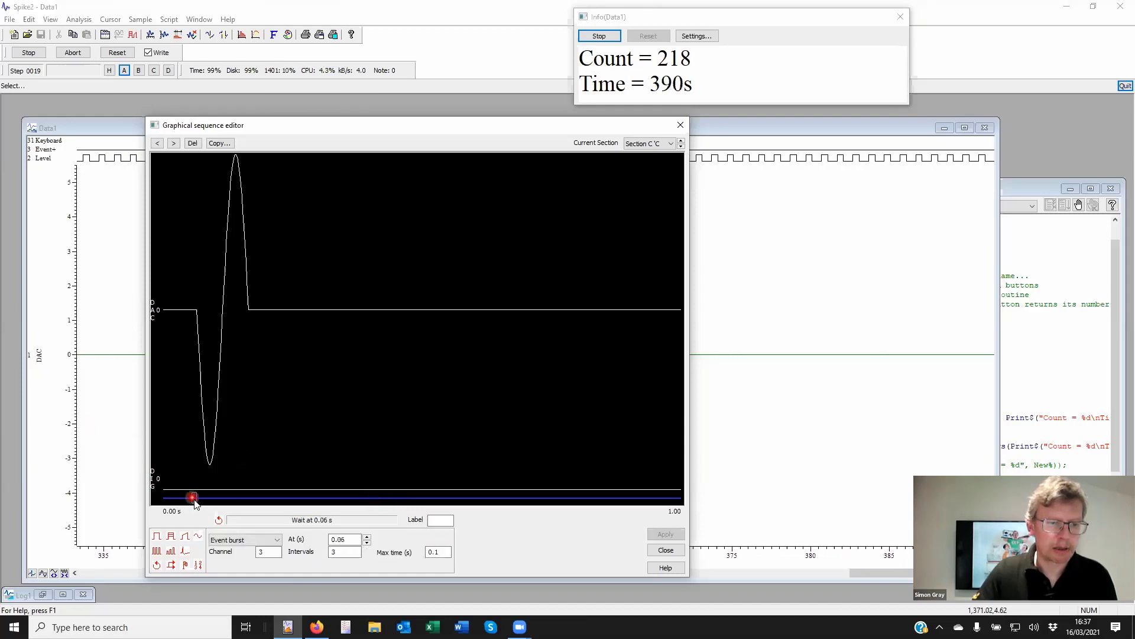
left_click(157, 565)
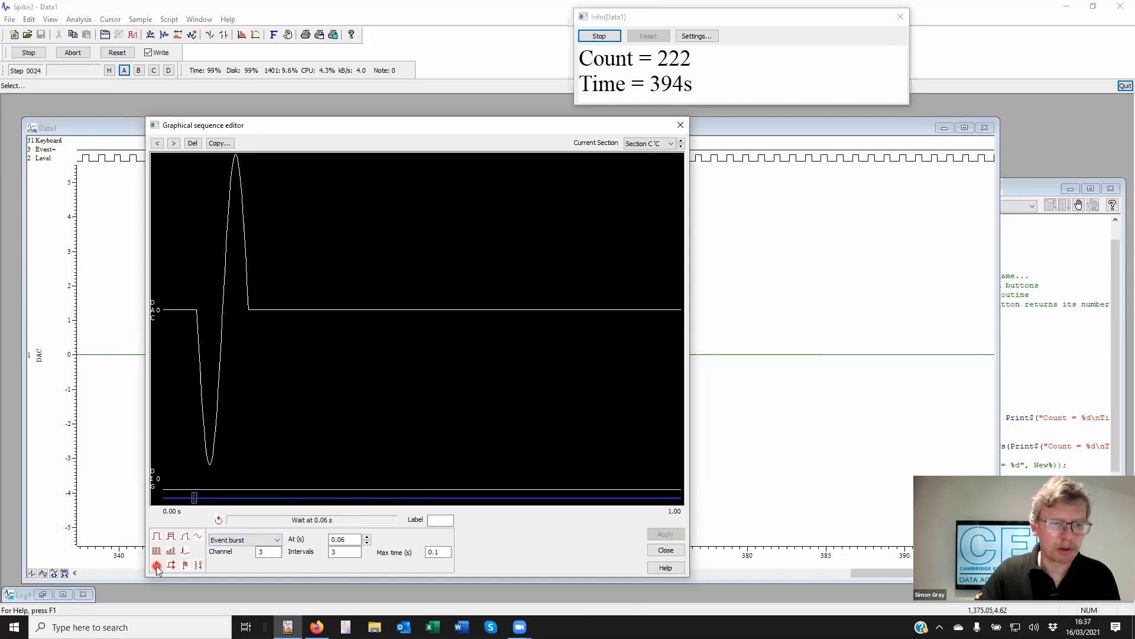
left_click(263, 539)
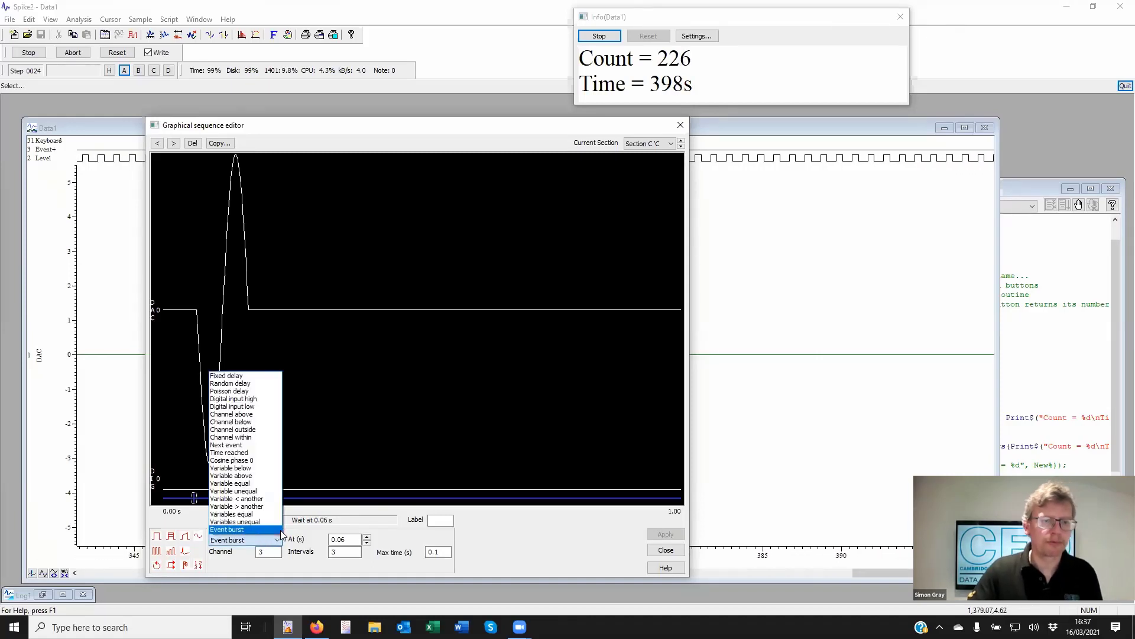
left_click(326, 539)
left_click(571, 557)
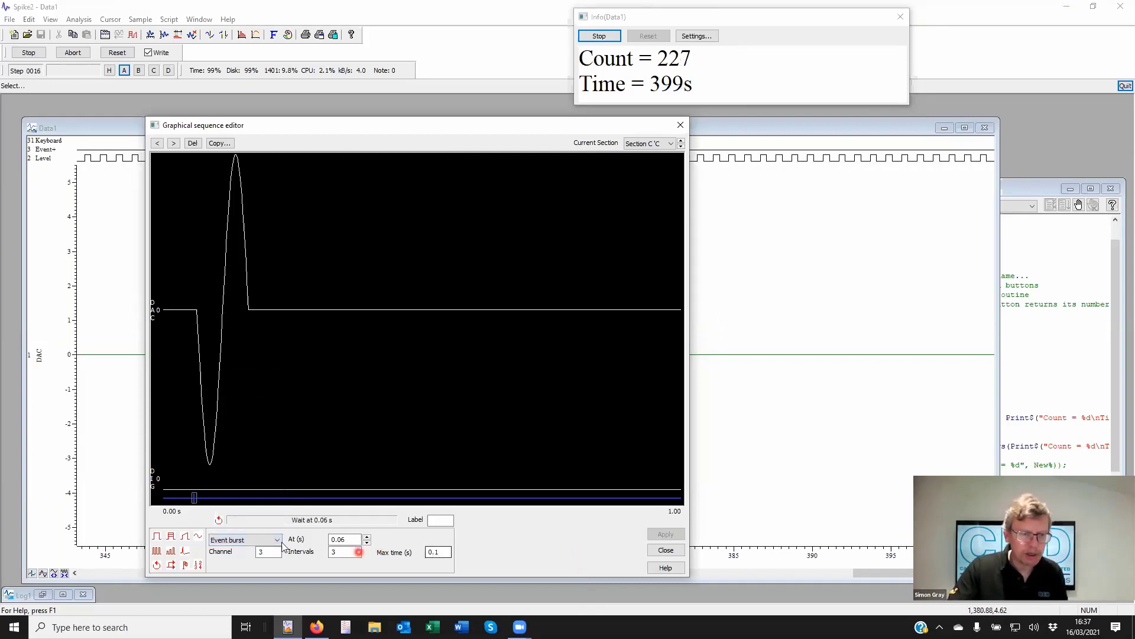
Examine the event burst wait's channel, start time, intervals and maximum time, and show Section C's length and repeat settings
left_click(272, 550)
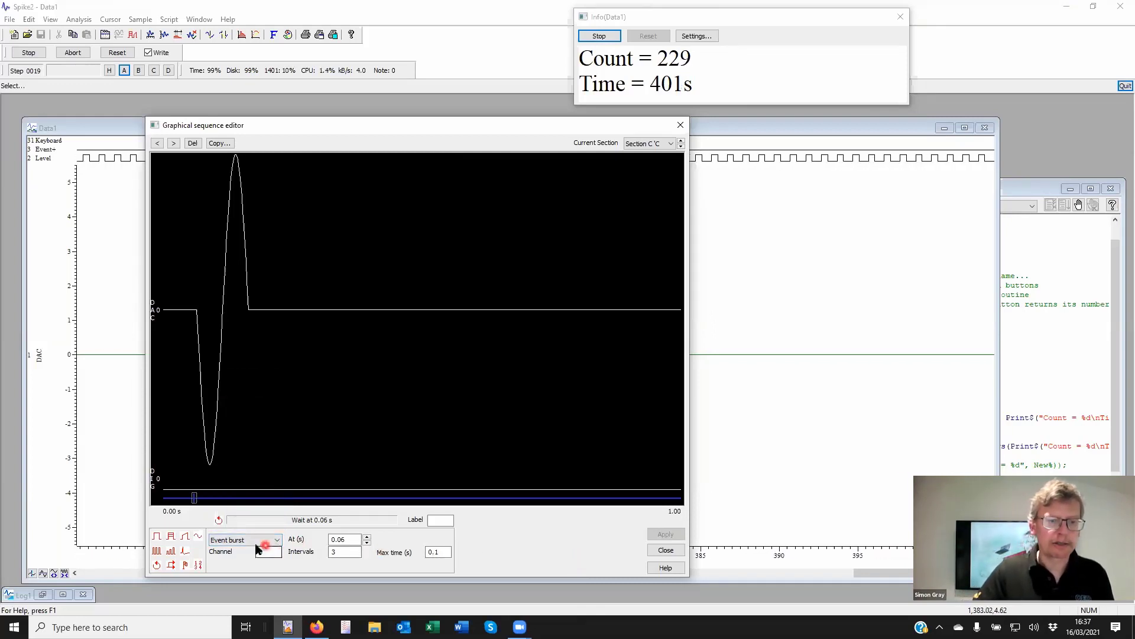
left_click(268, 551)
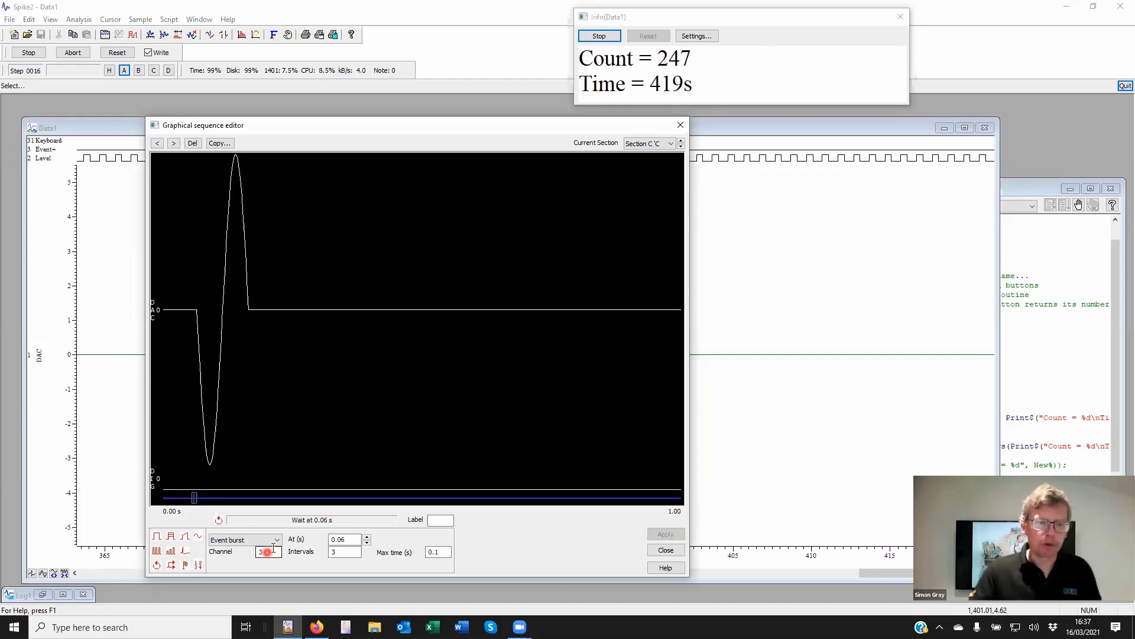
left_click(347, 539)
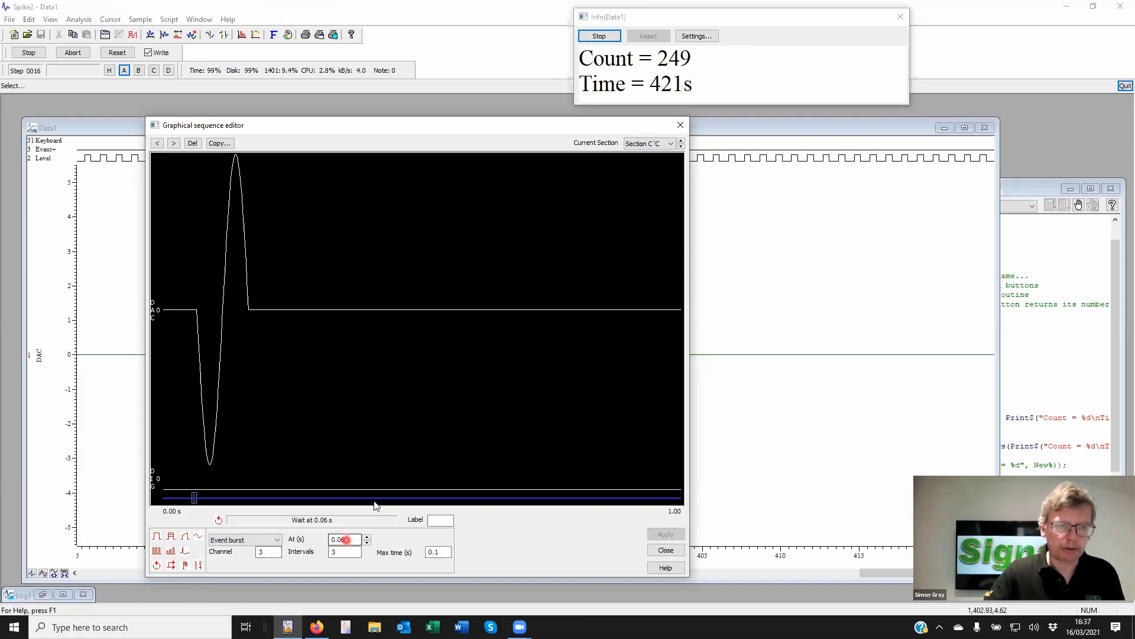
left_click(351, 552)
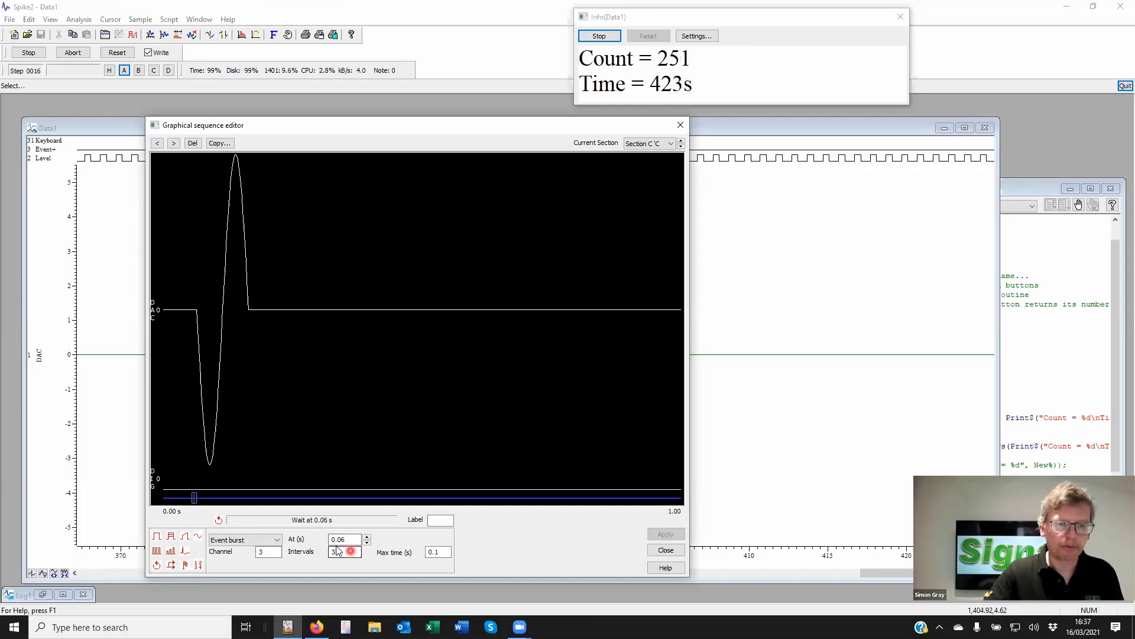
left_click(429, 551)
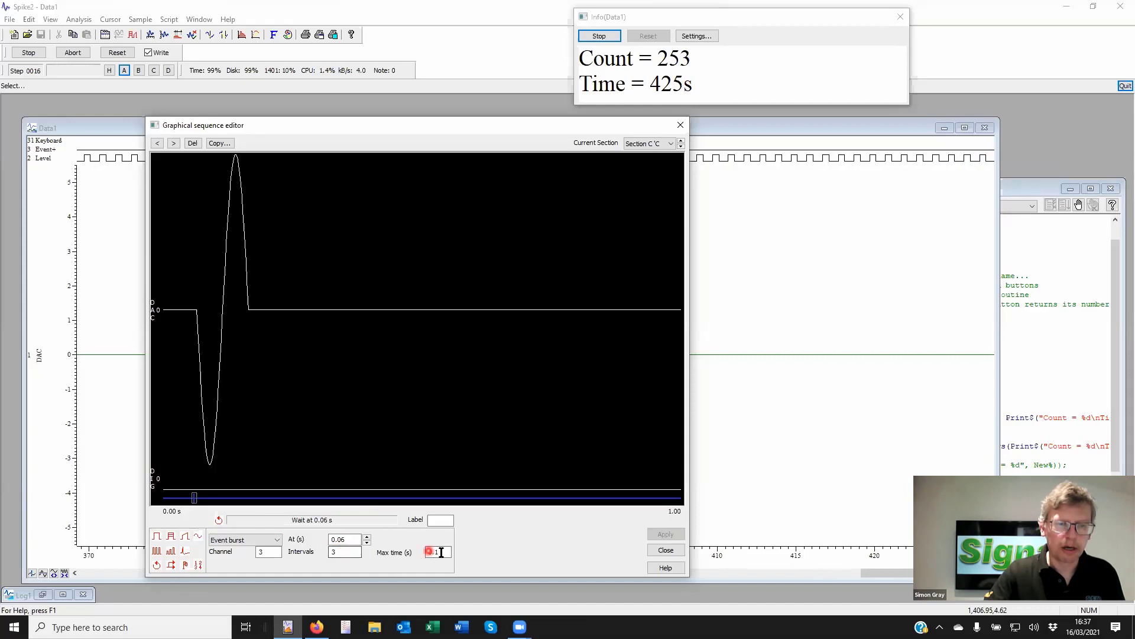
left_click(444, 552)
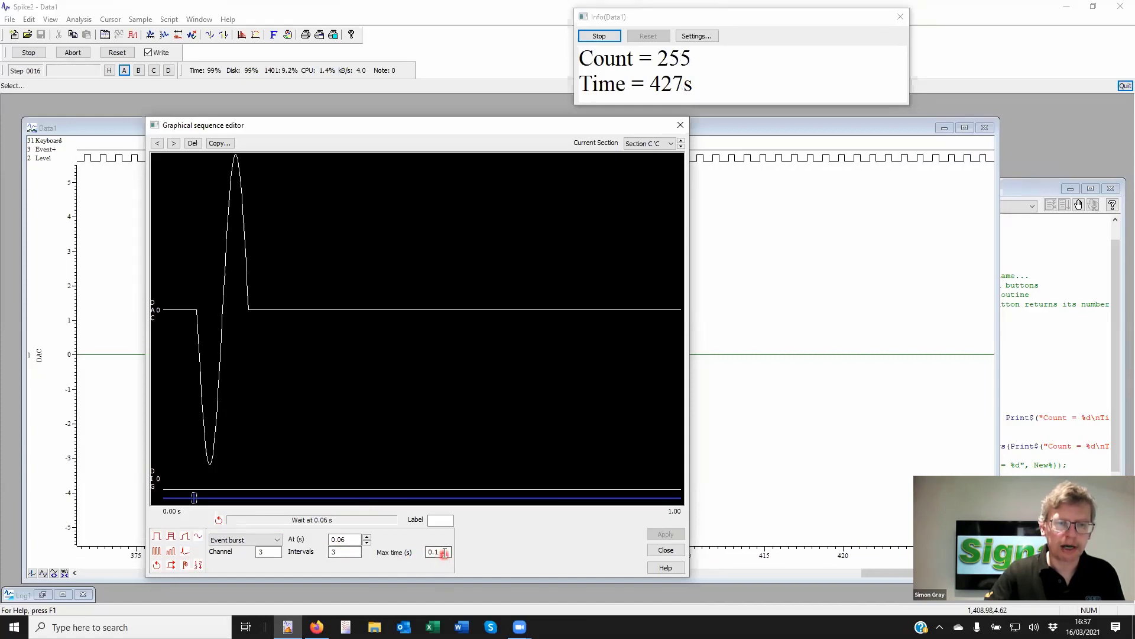
left_click(450, 557)
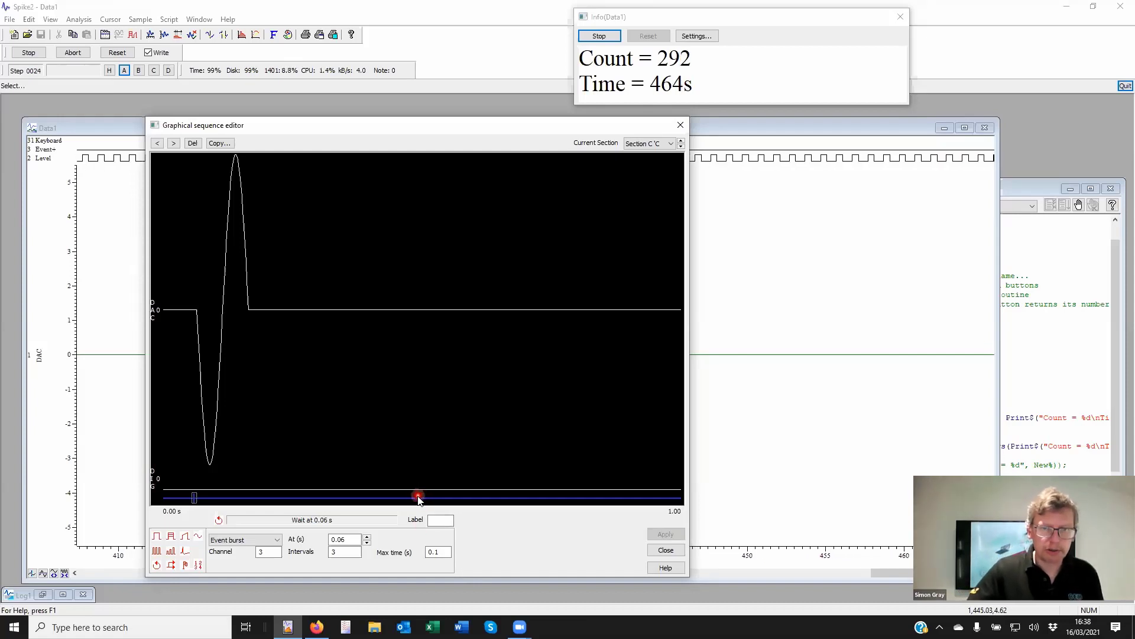
left_click(420, 498)
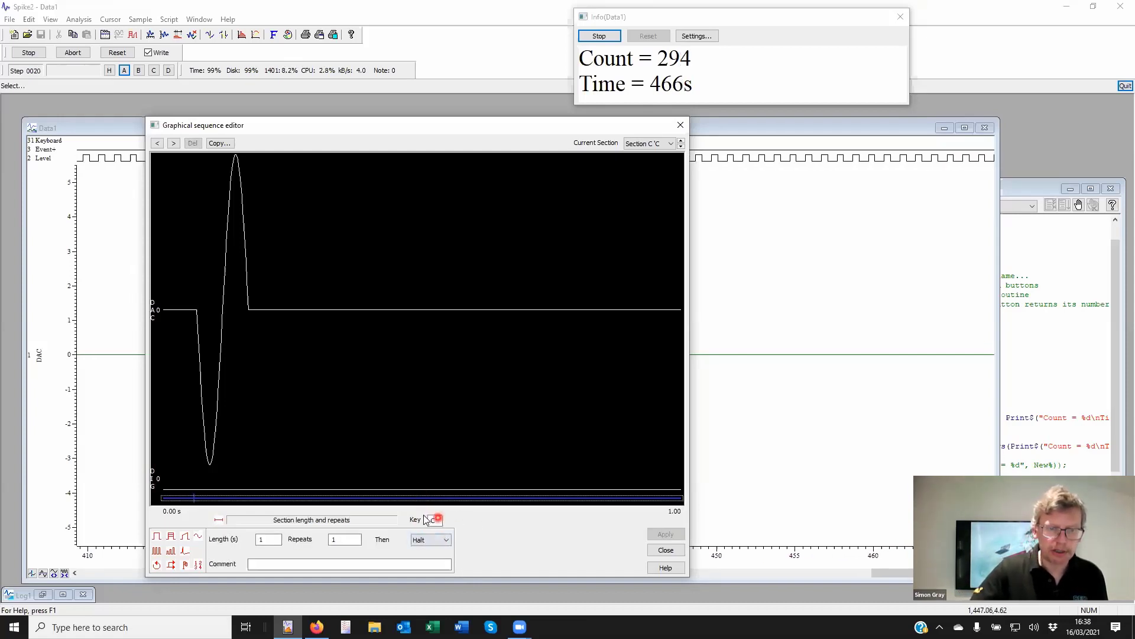
left_click(431, 520)
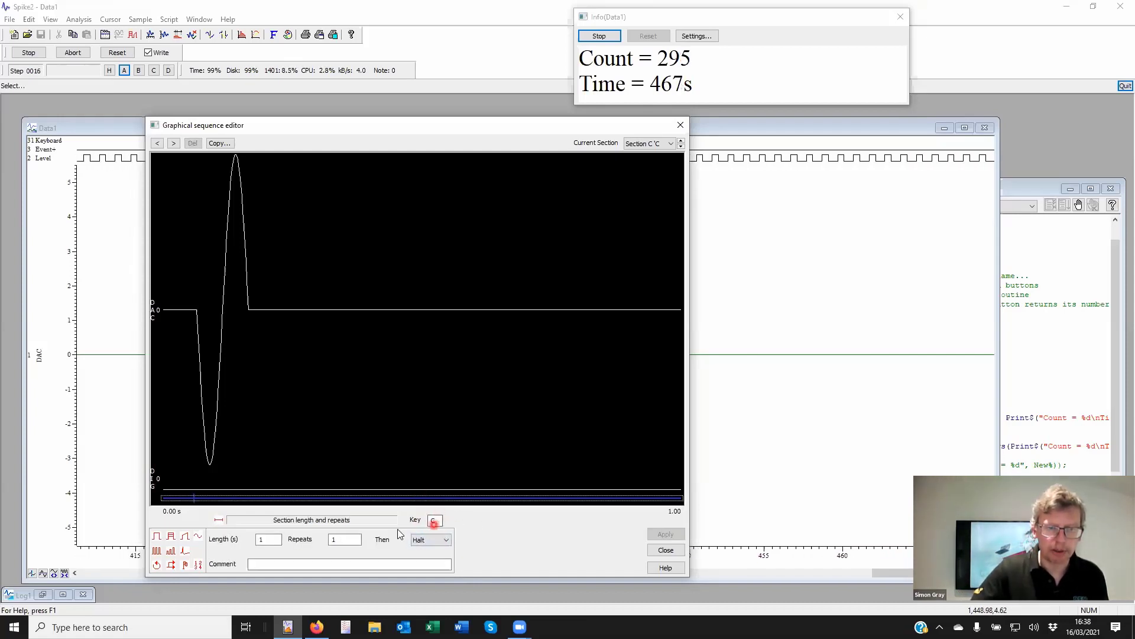
left_click(355, 539)
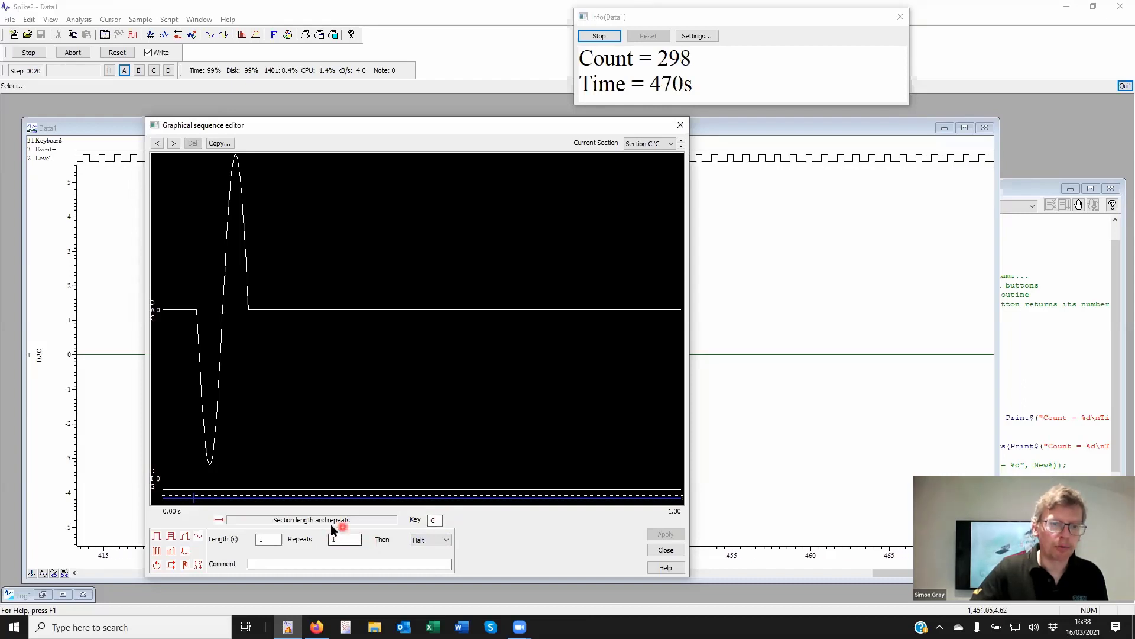
left_click(336, 541)
left_click(431, 522)
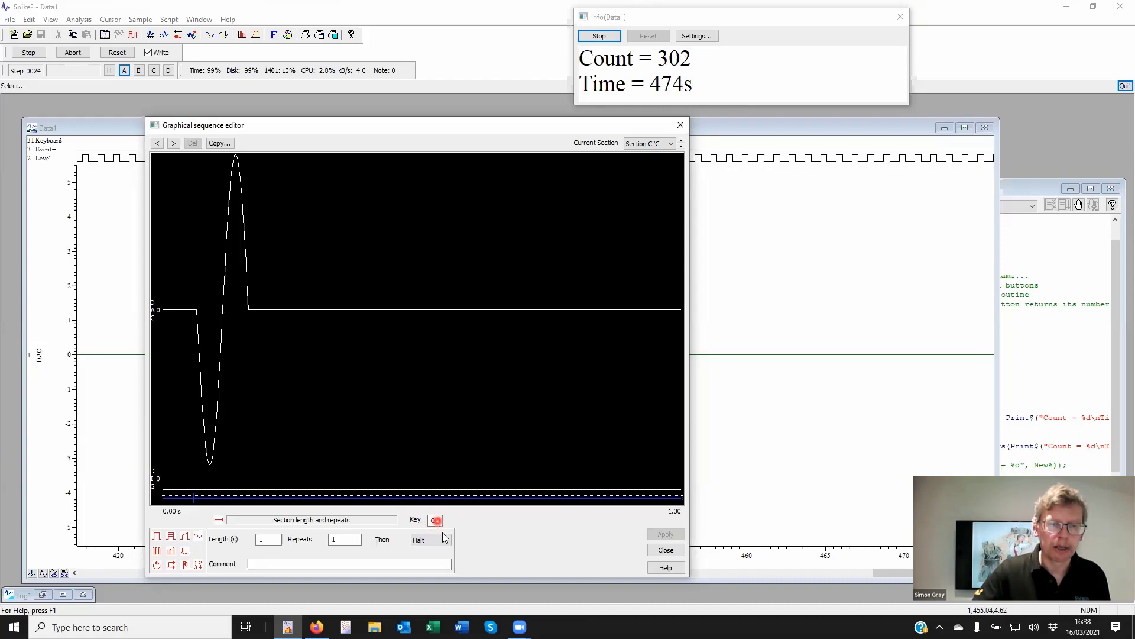
left_click(414, 539)
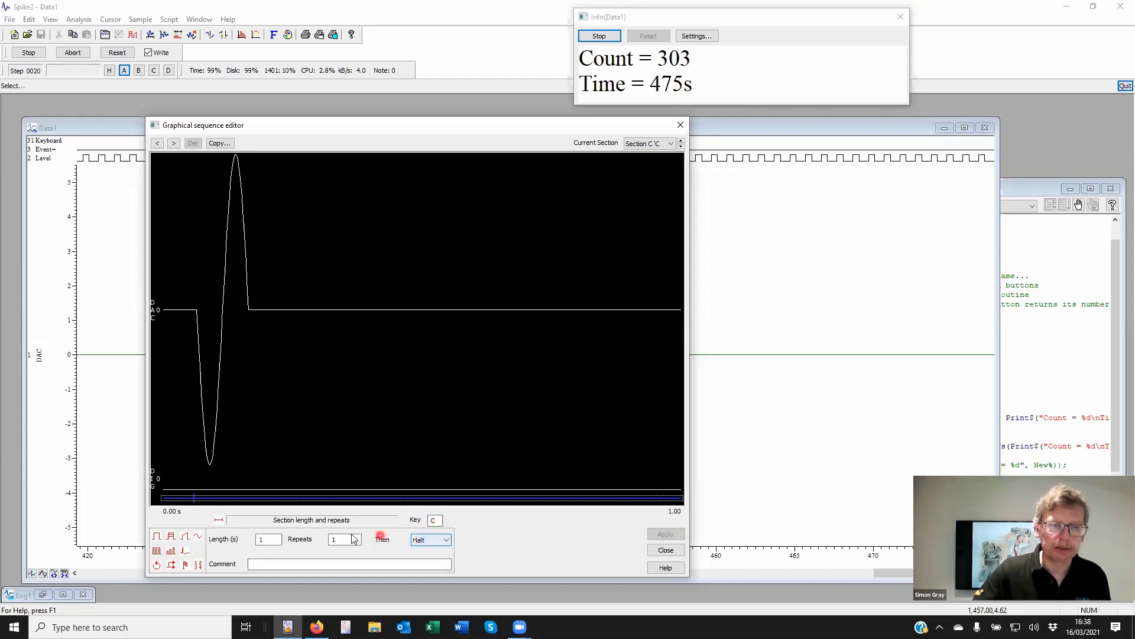
Set section C to repeat 100 times and continue with Section C when it ends
left_click(358, 539)
left_click(363, 542)
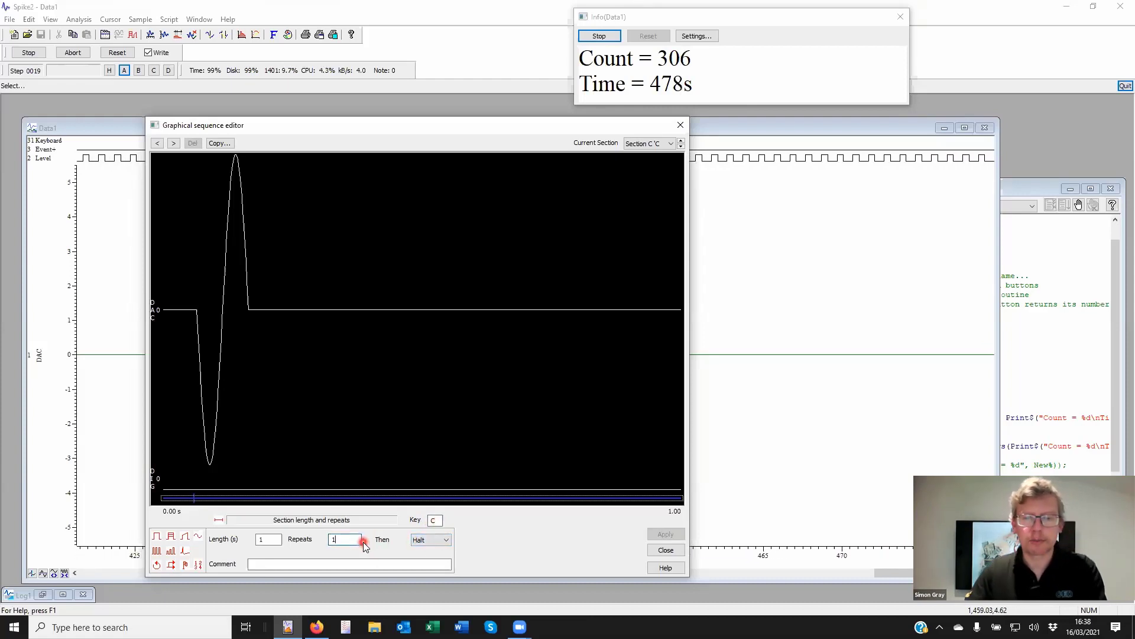
type("00")
left_click(359, 541)
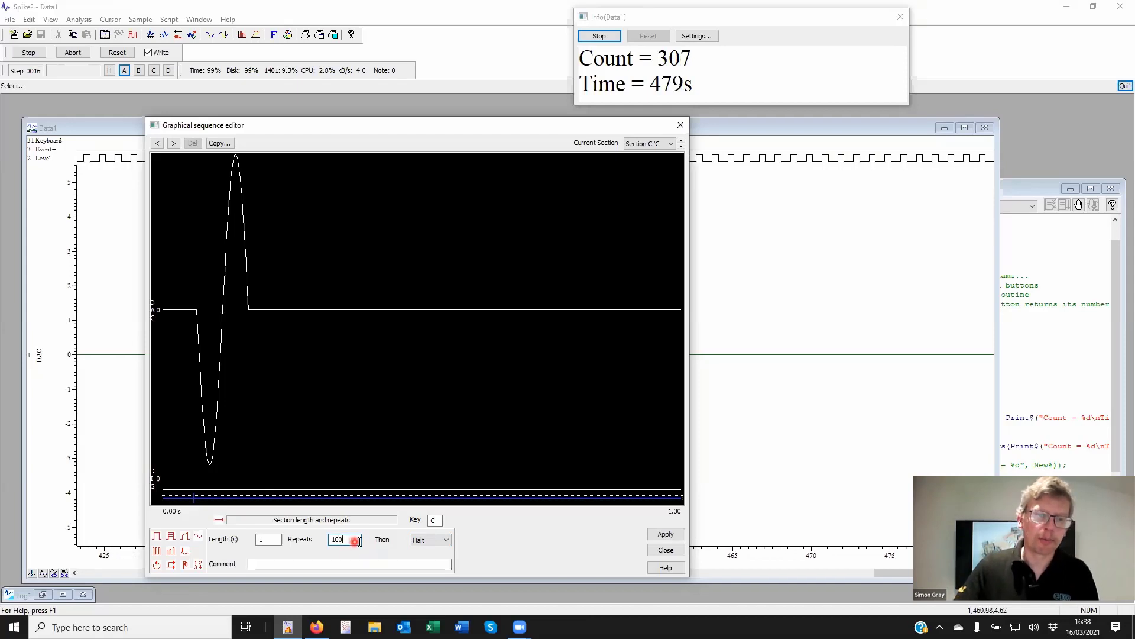
left_click(433, 541)
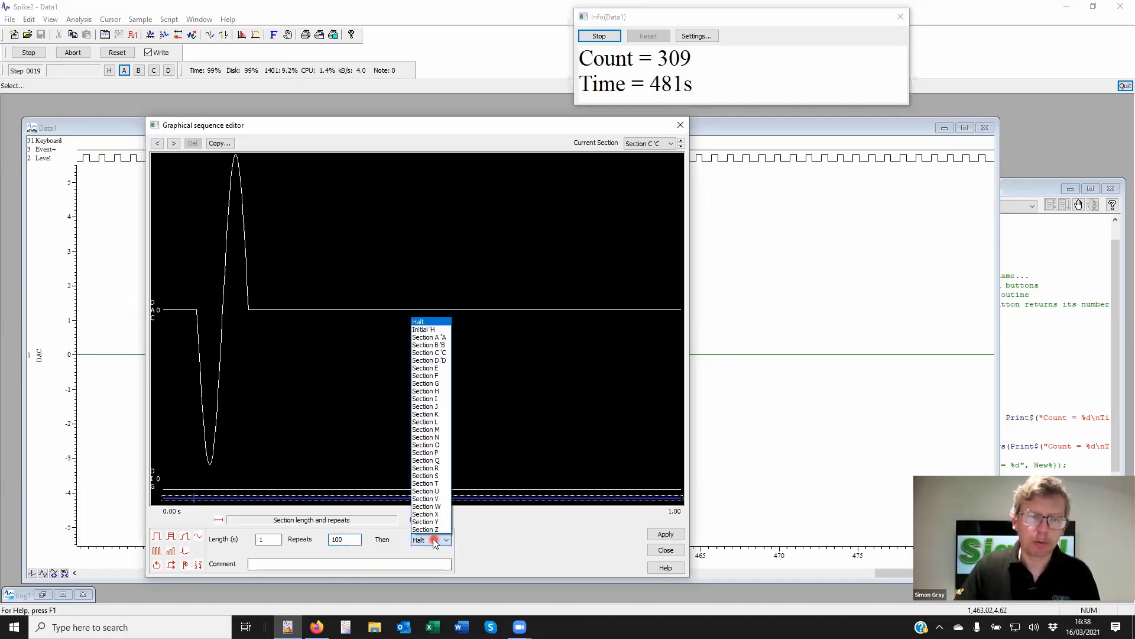
left_click(436, 351)
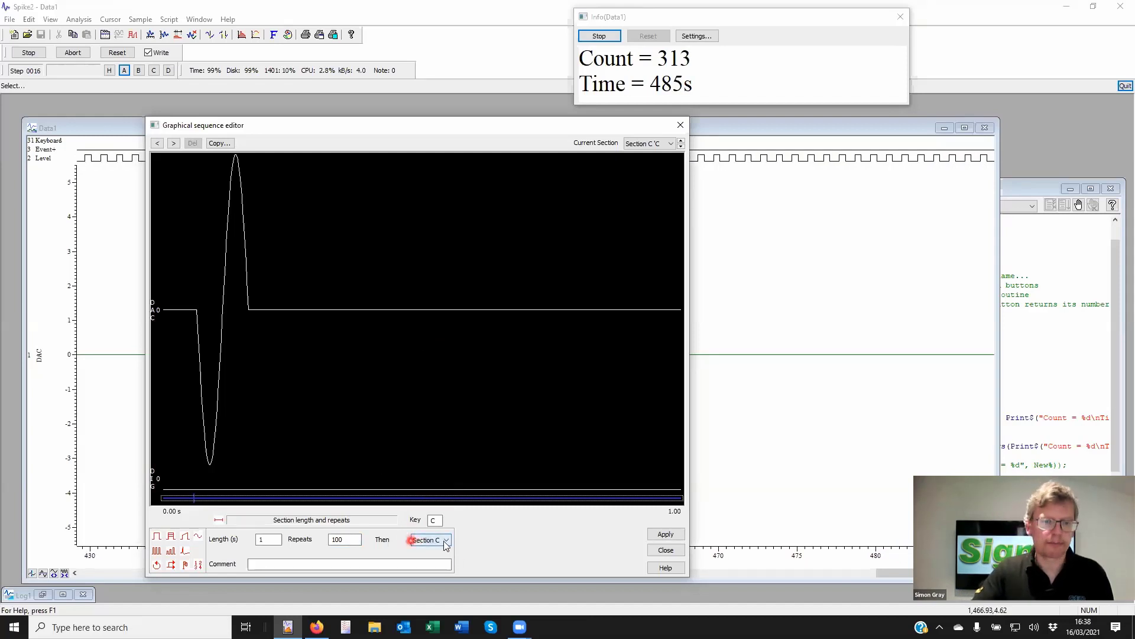
Restore section C to a single repeat with Halt as the action that follows it
left_click(444, 541)
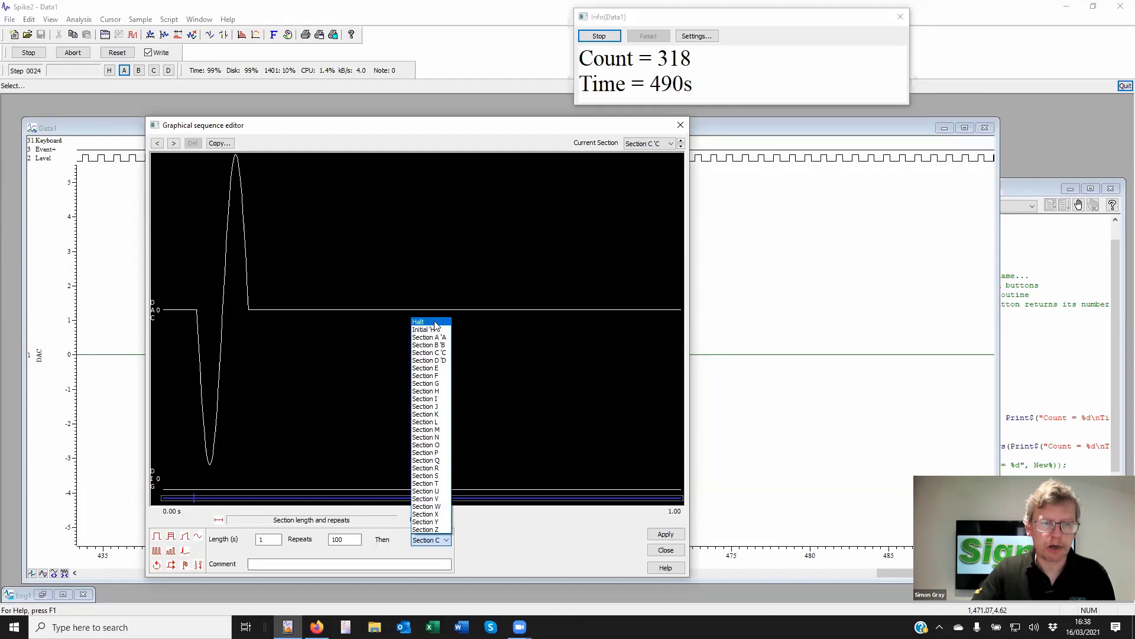
left_click(434, 324)
left_click_drag(358, 539, 323, 539)
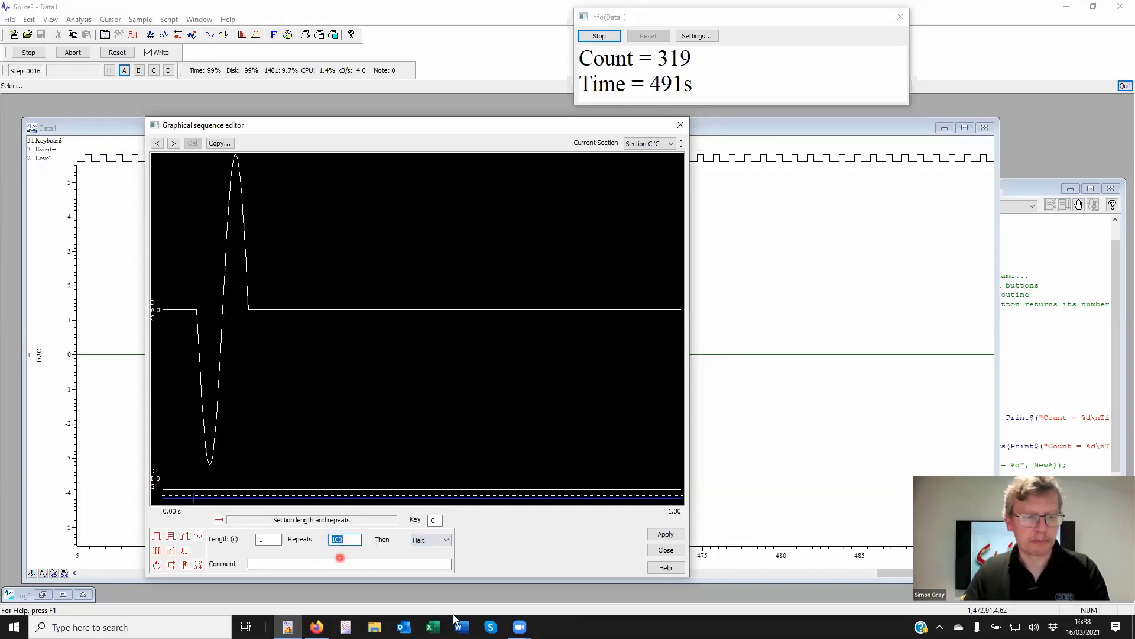
type("1")
key("Return")
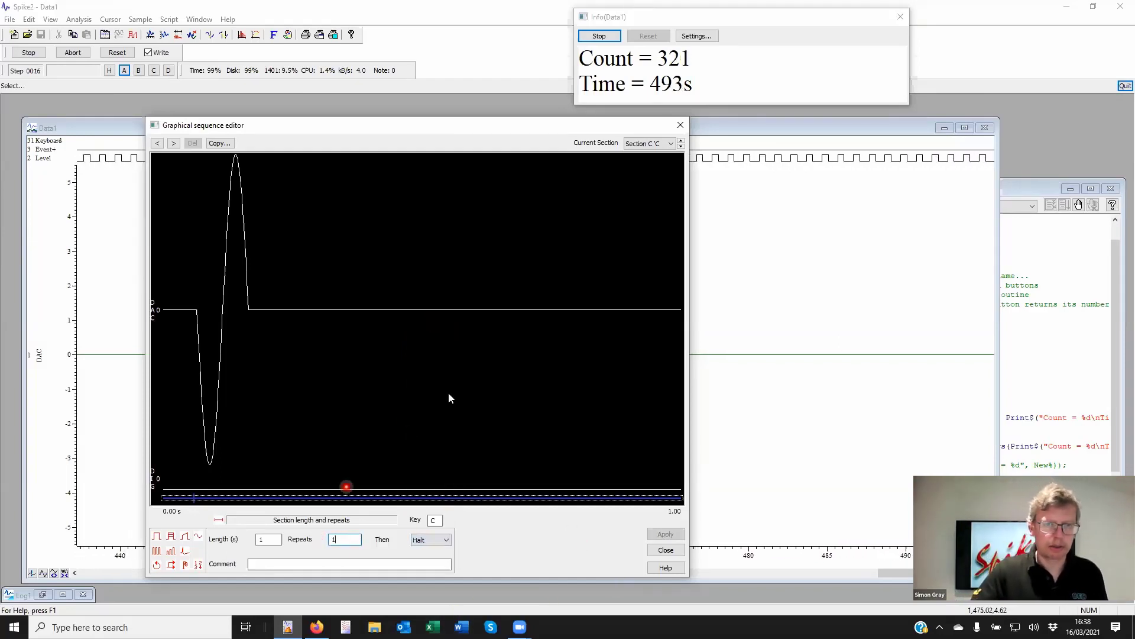
Close the graphical sequence editor and run sequence section C on the live recording
left_click(666, 550)
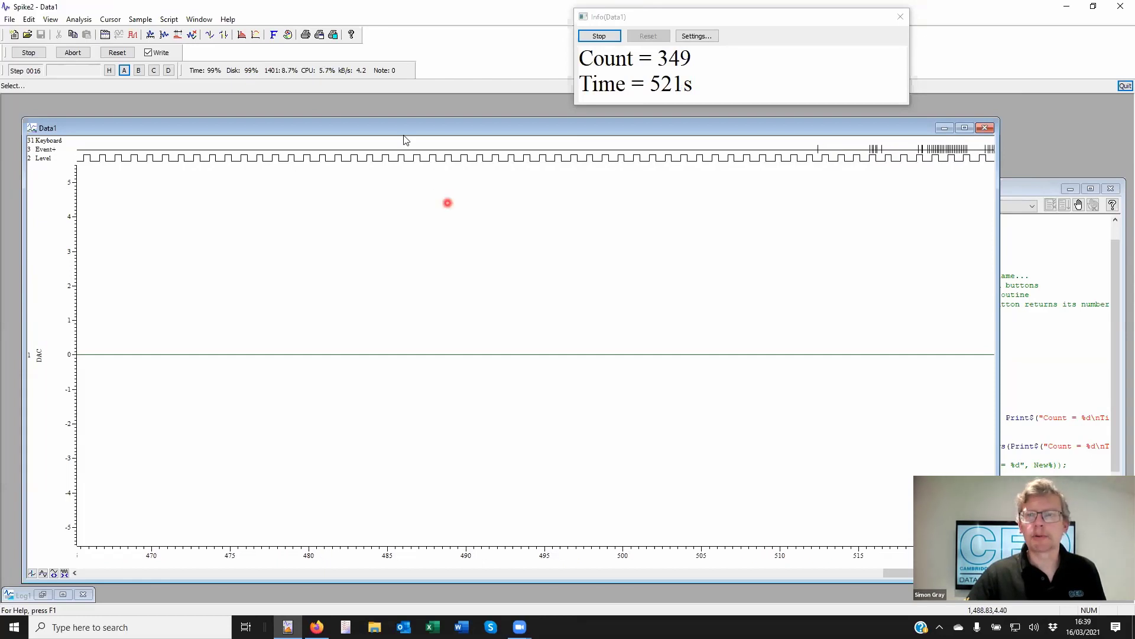
left_click(154, 70)
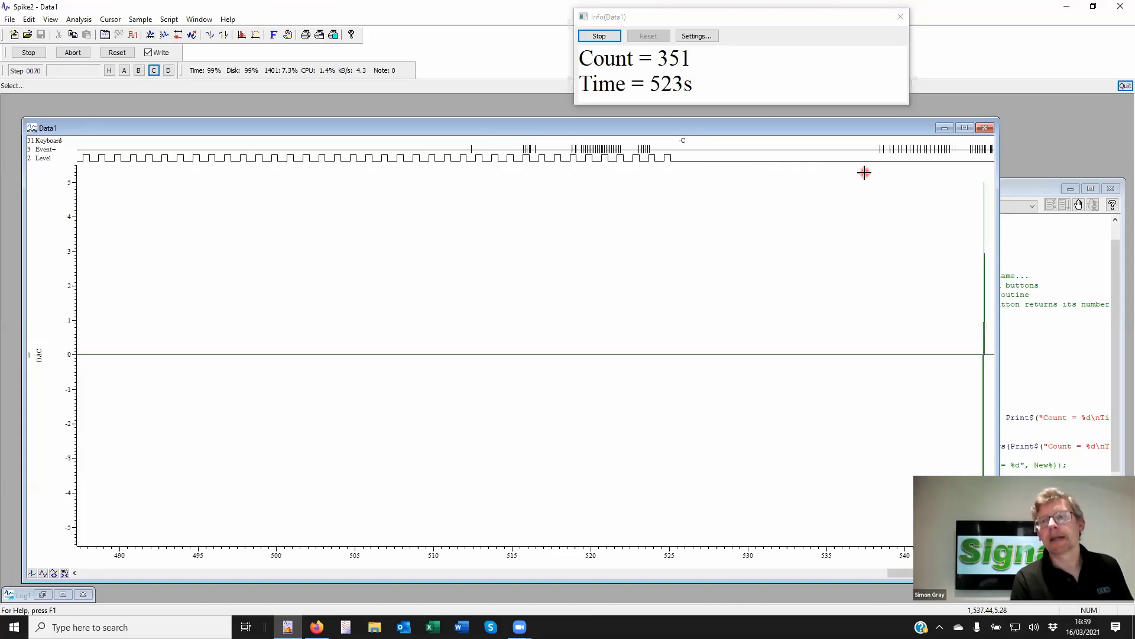
Zoom in on the recorded sine output and compare its start with the preceding event marker
left_click_drag(937, 315, 958, 315)
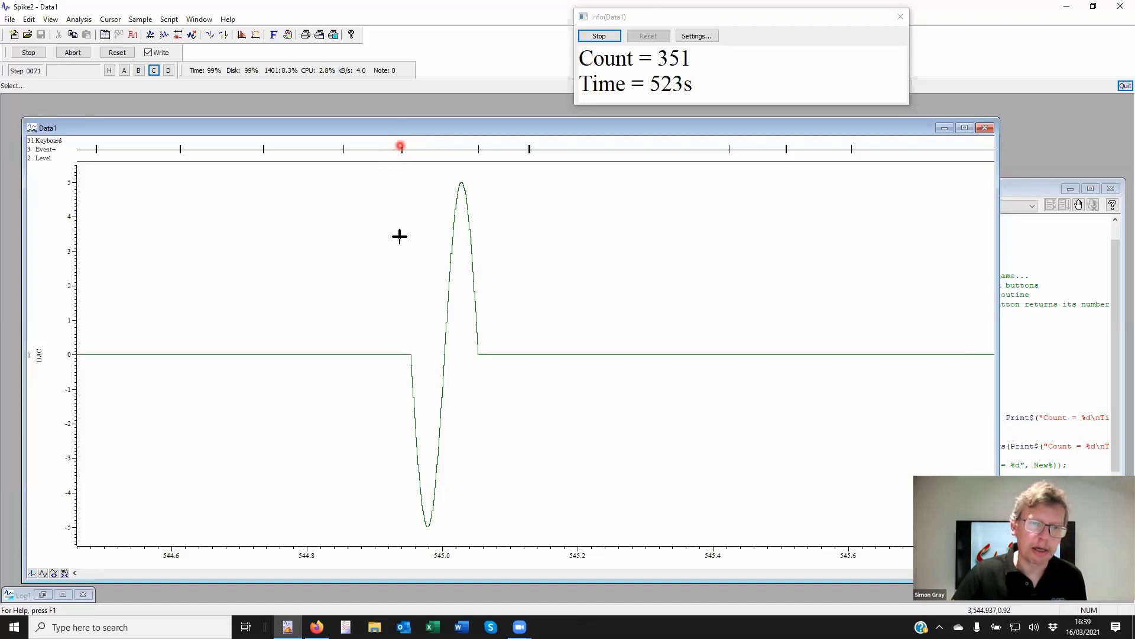
left_click(408, 344)
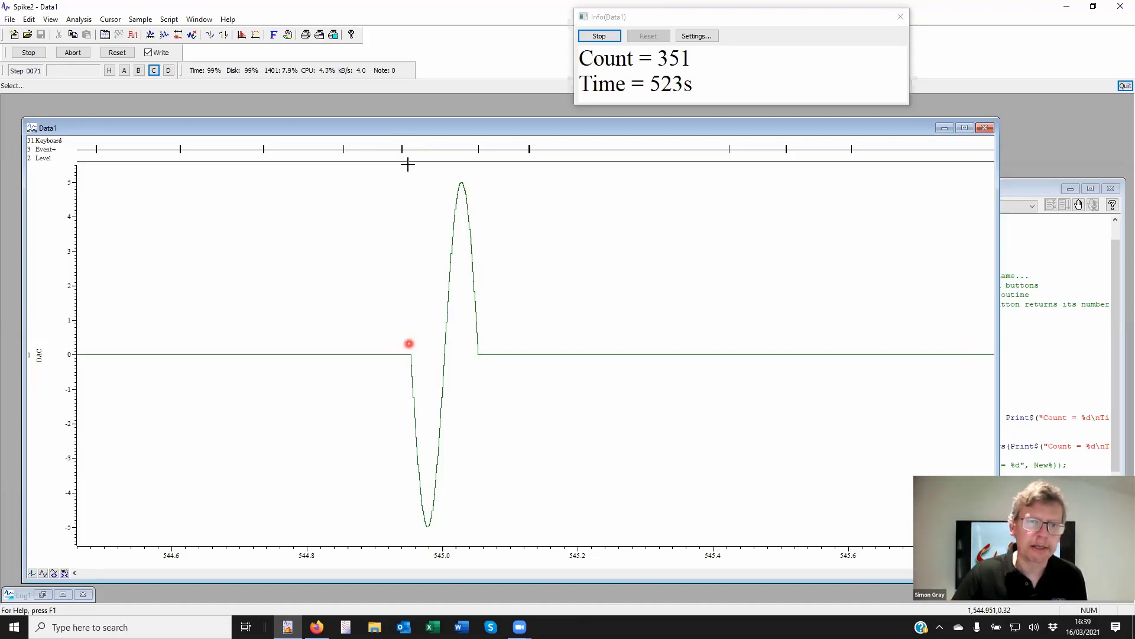
left_click_drag(395, 153, 410, 152)
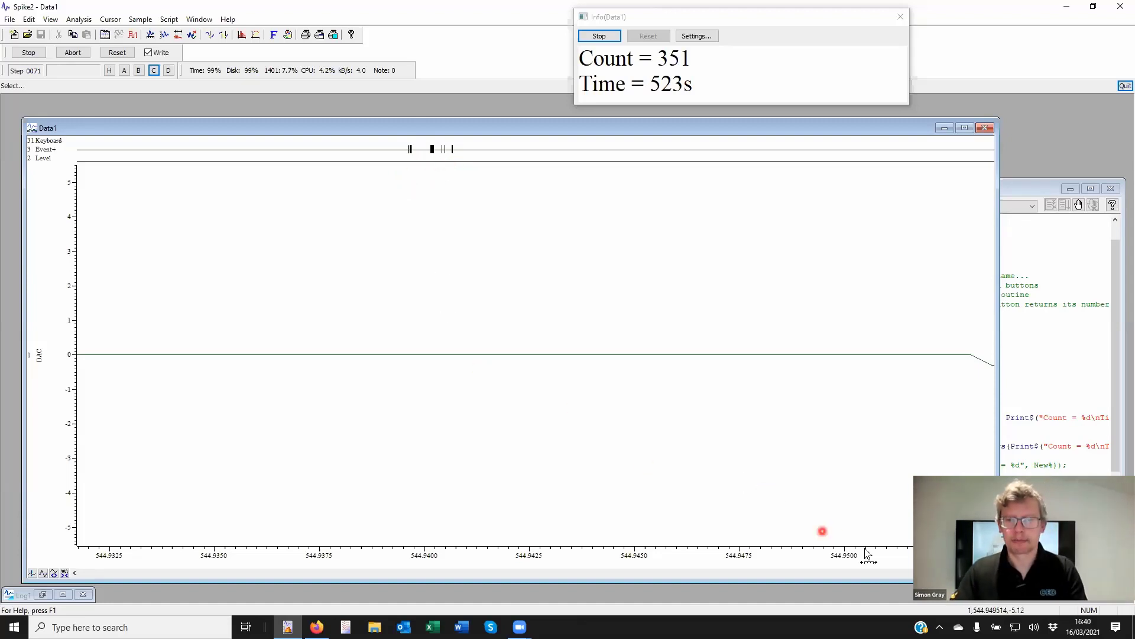
left_click_drag(866, 554, 513, 567)
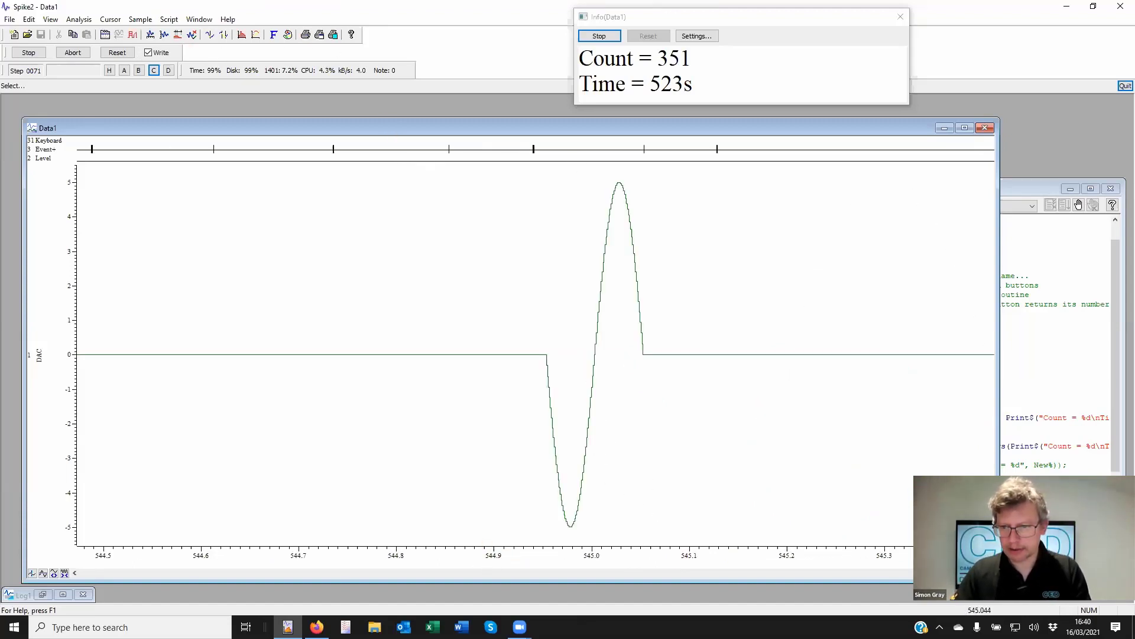
left_click(125, 70)
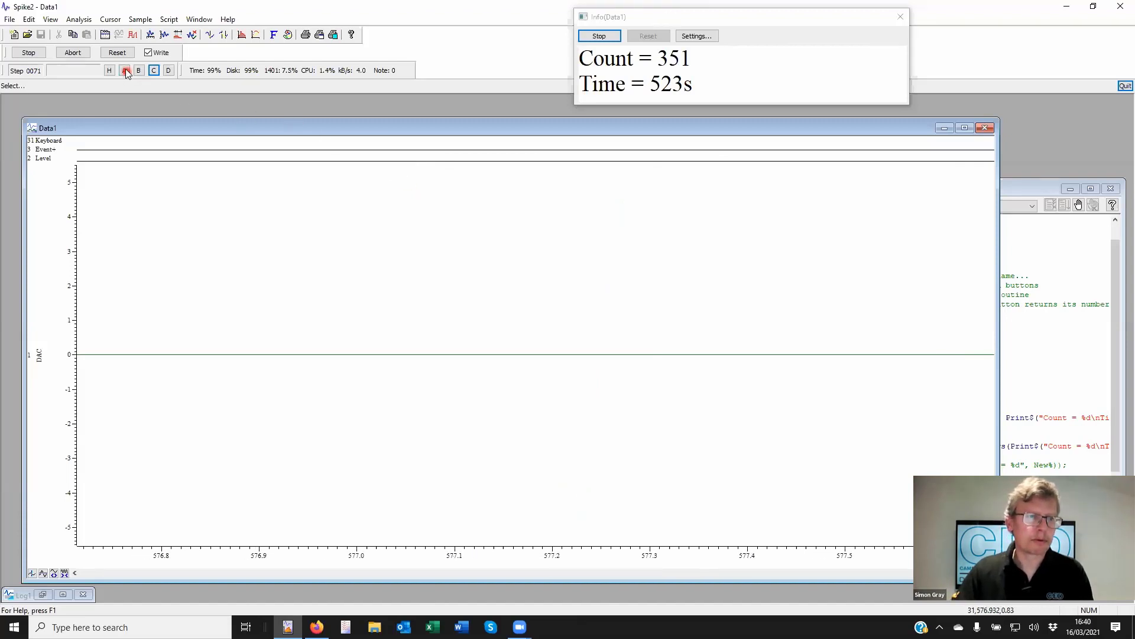
left_click(138, 70)
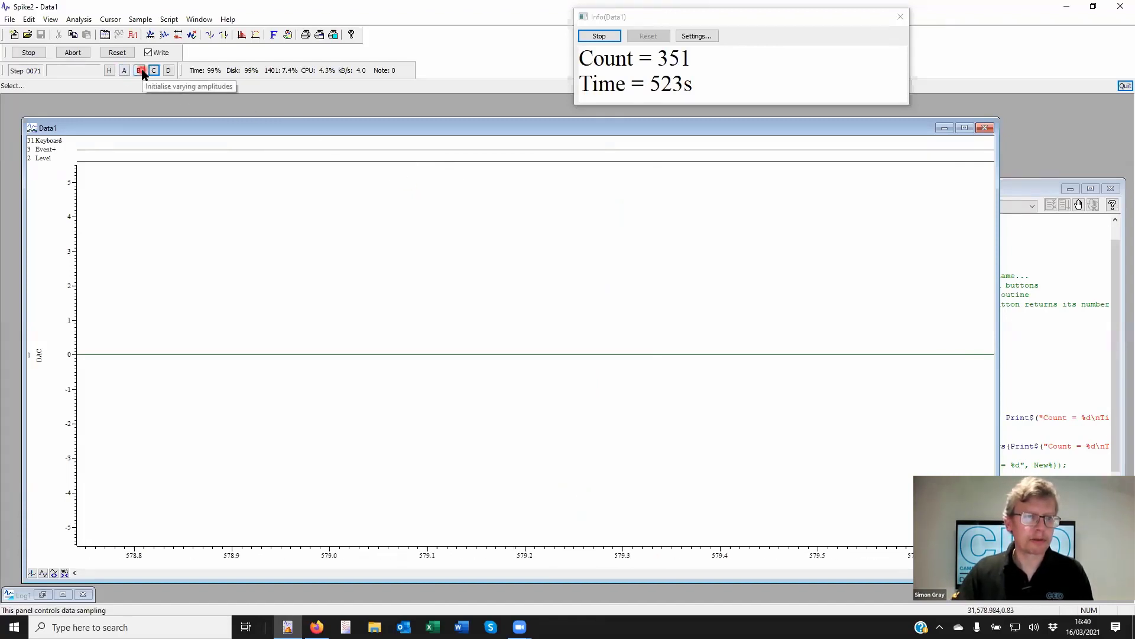
left_click(65, 574)
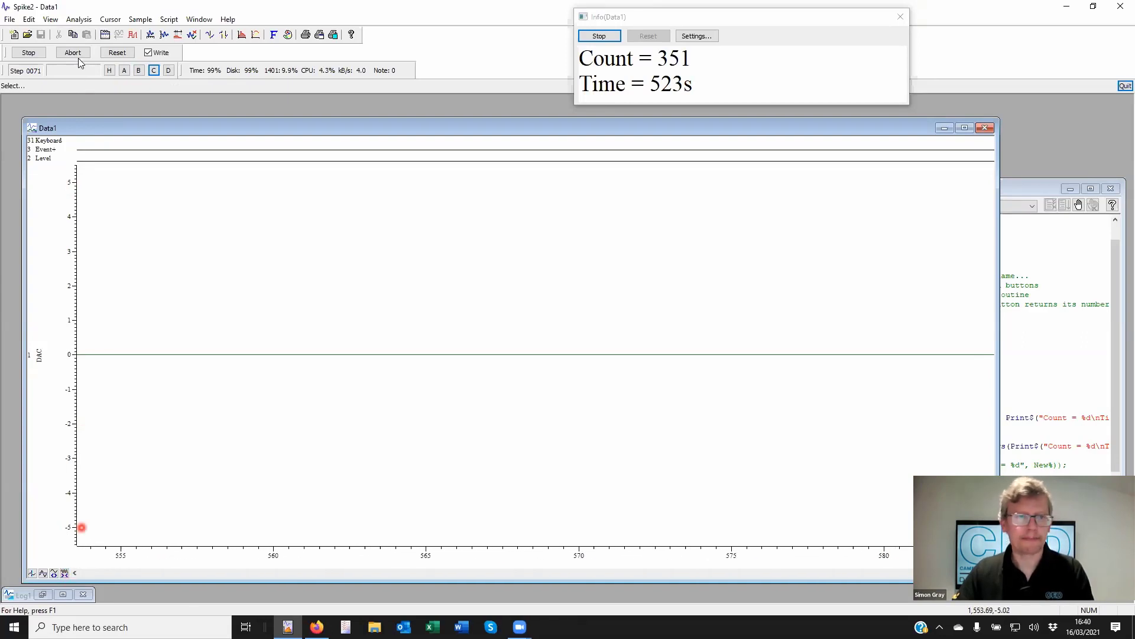
left_click(140, 71)
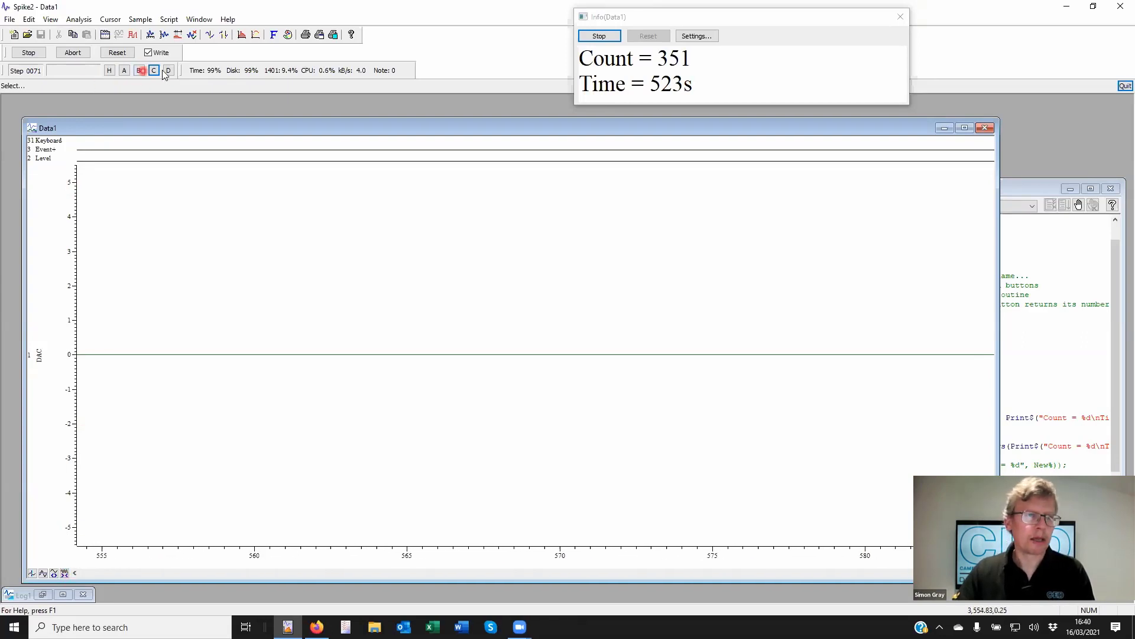
Review section B in the graphical sequence editor, checking its varying pulse settings and repeat count, and close the editor
left_click(135, 37)
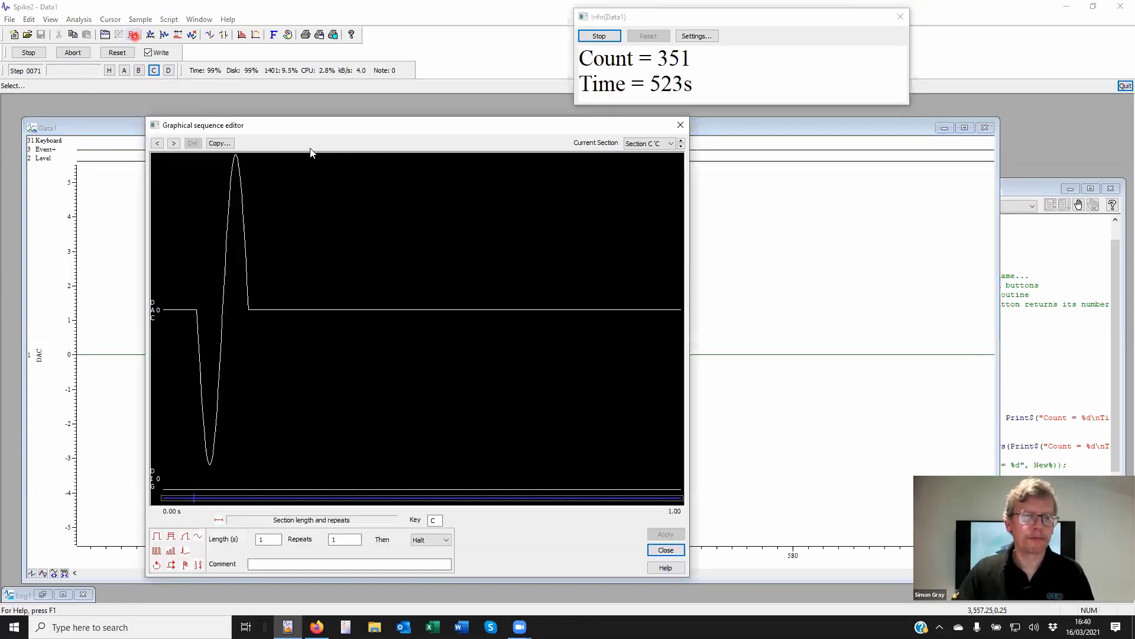
left_click(681, 147)
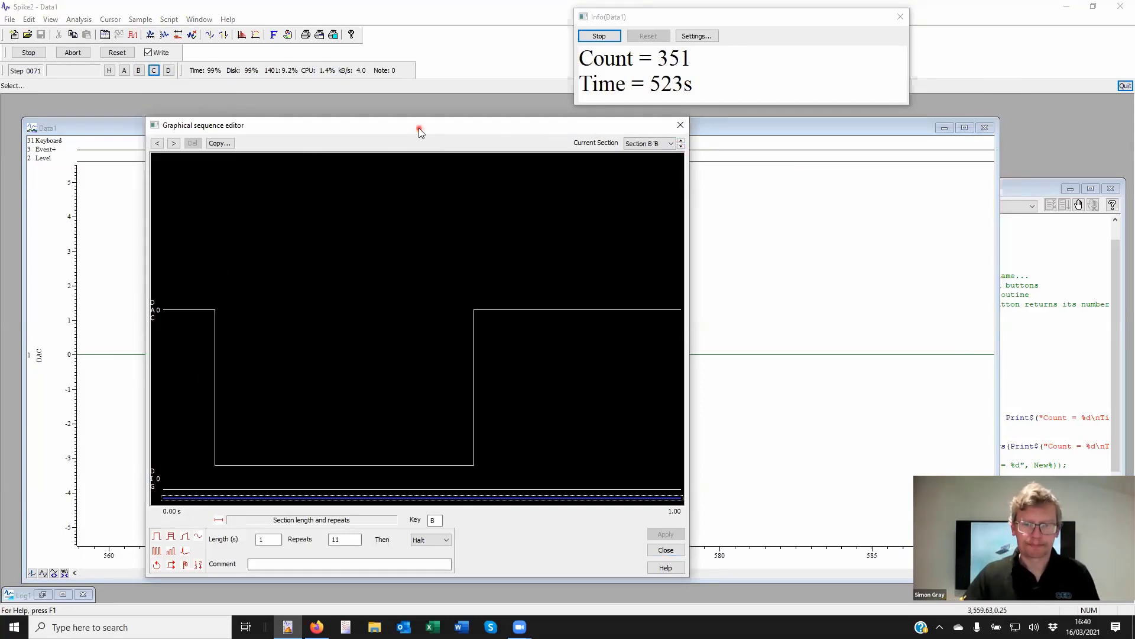
left_click_drag(419, 128, 720, 106)
left_click(635, 366)
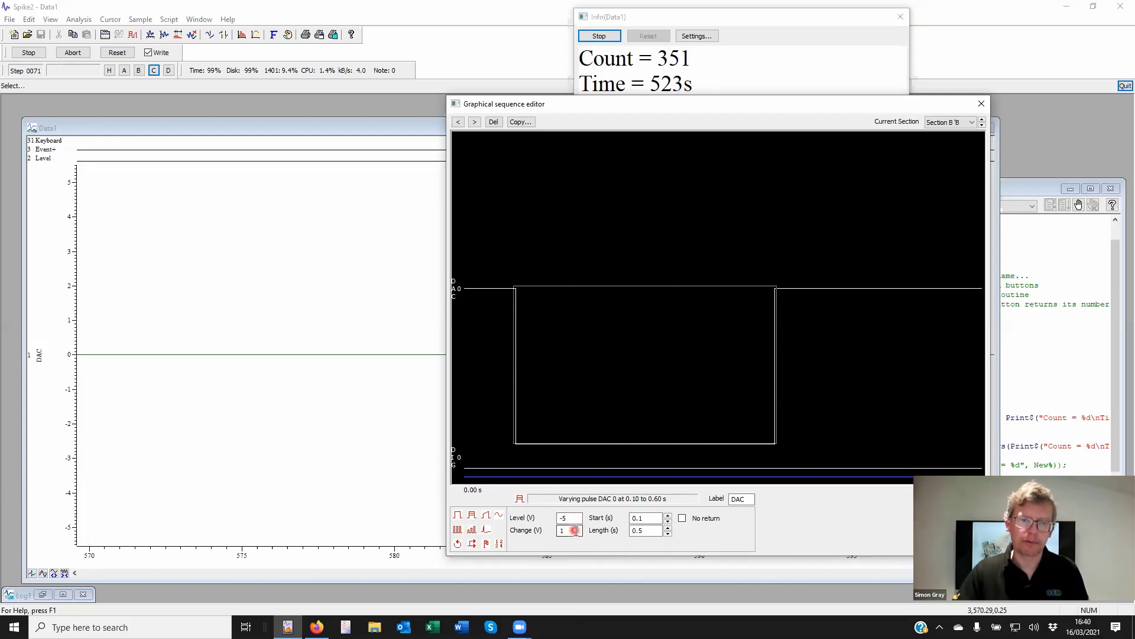
left_click(599, 477)
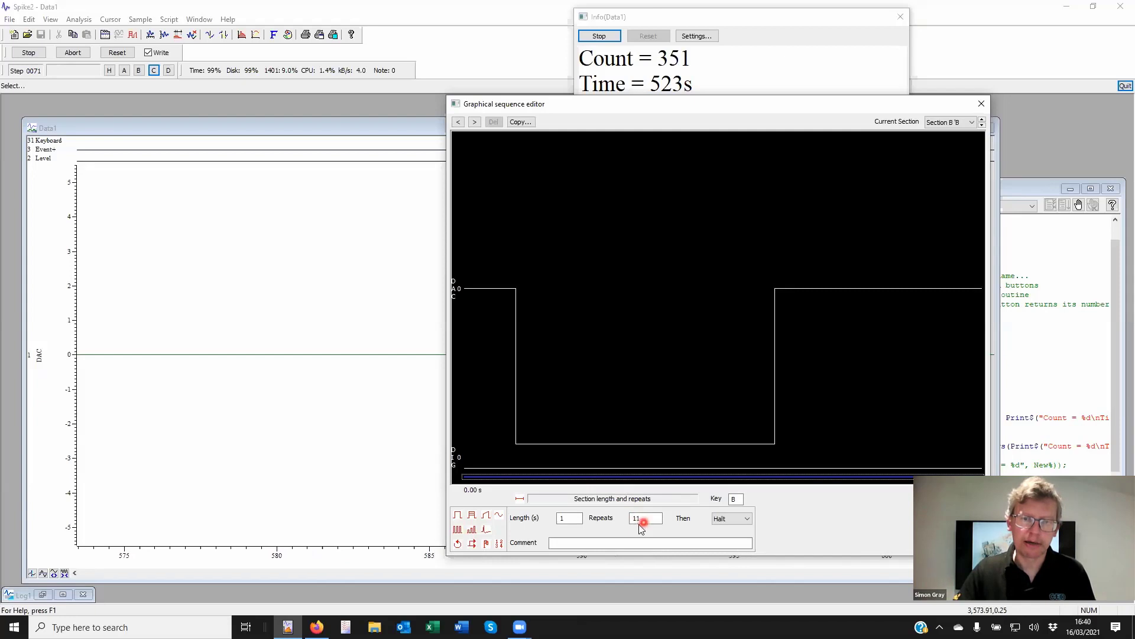
key("Return")
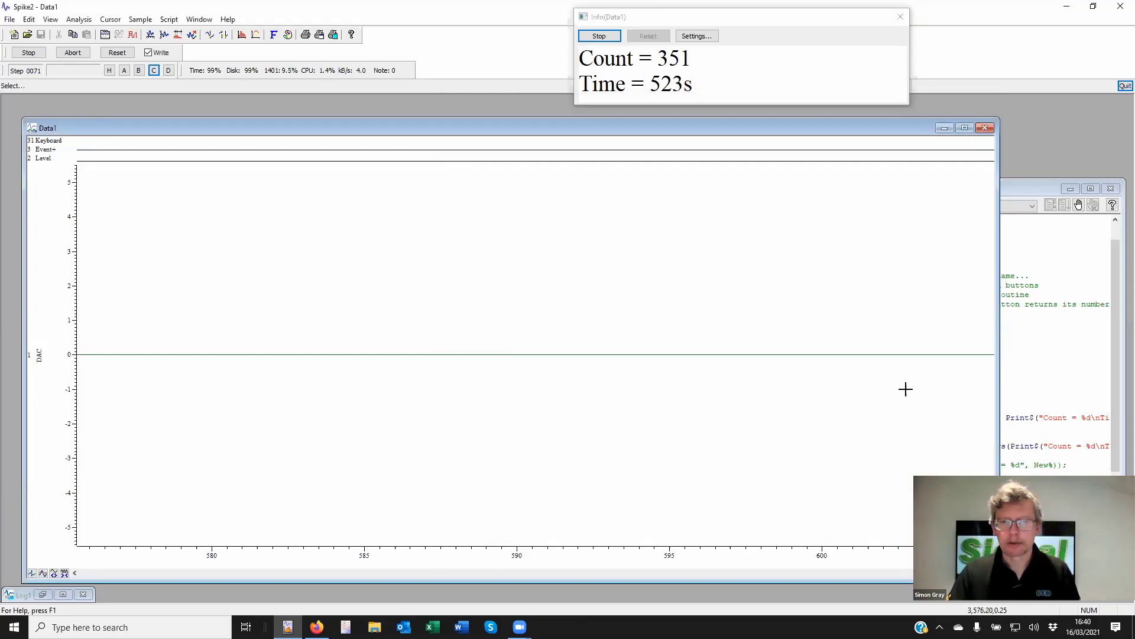
Run sequence section B and examine the first pulses of its DAC output up close
left_click(176, 35)
left_click(139, 71)
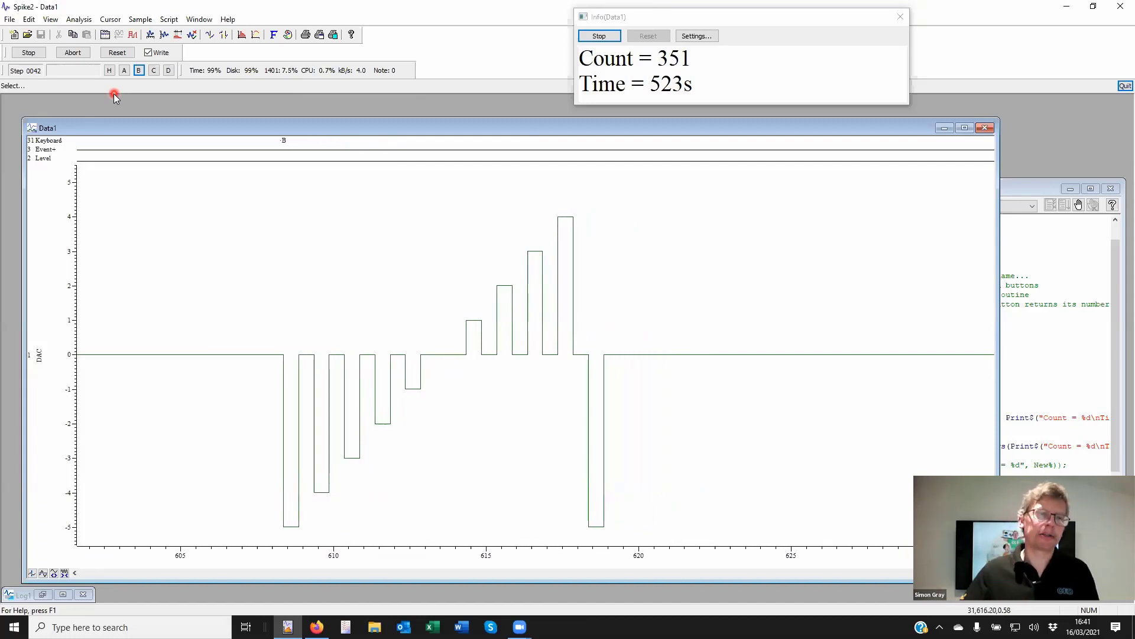
left_click_drag(213, 221, 296, 223)
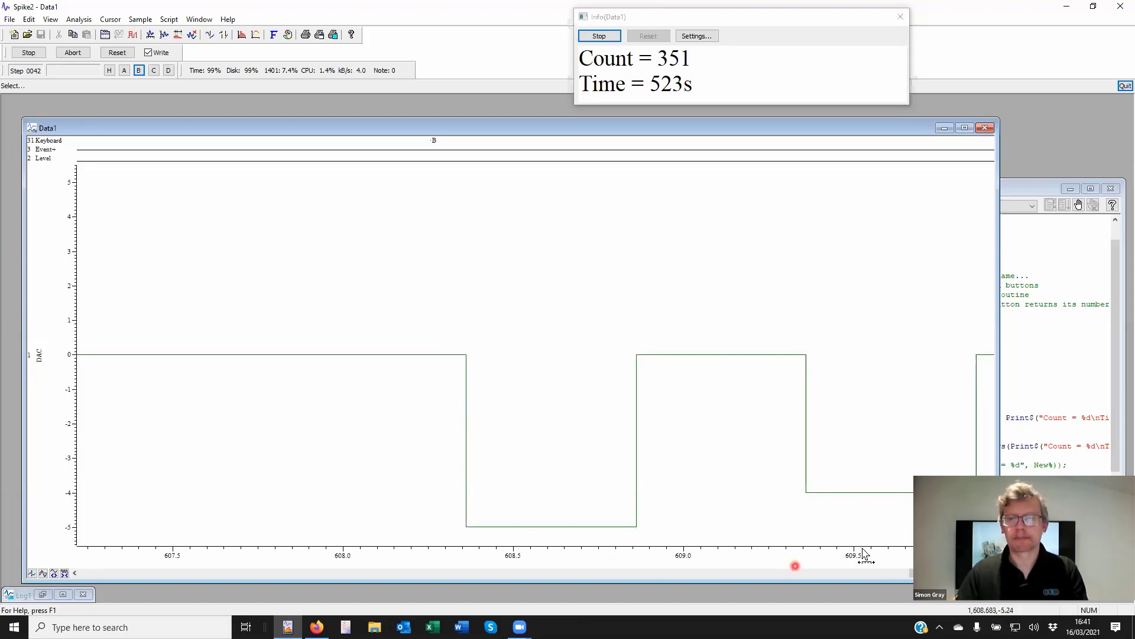
left_click_drag(875, 565, 501, 518)
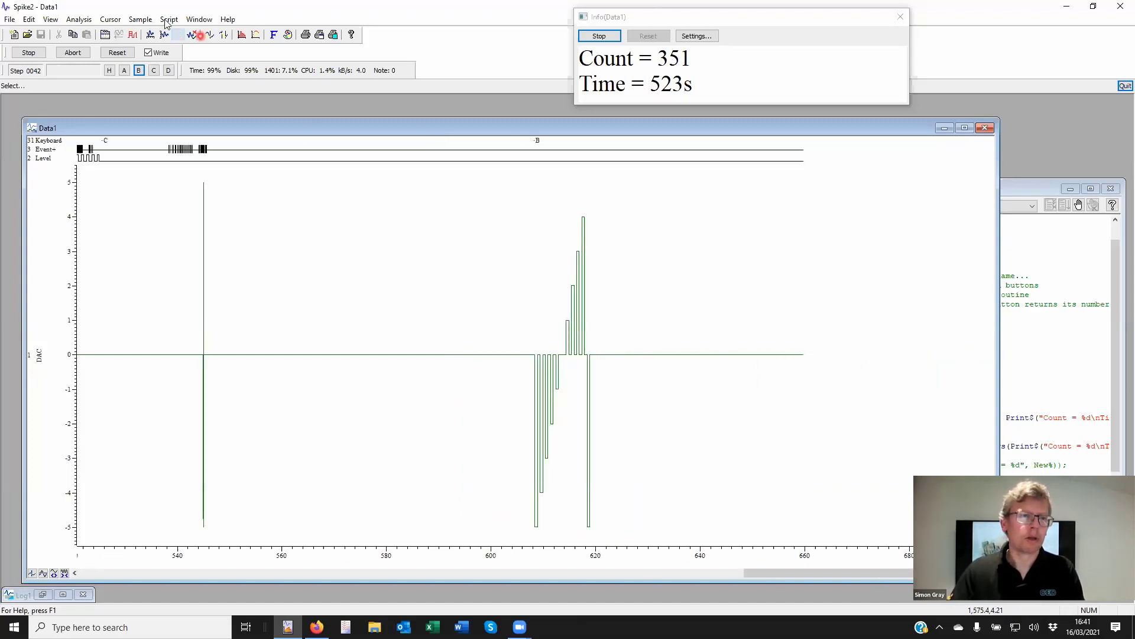
Set the change of section B's varying DAC pulse to 0.2 V in the graphical sequence editor and apply it
left_click(134, 36)
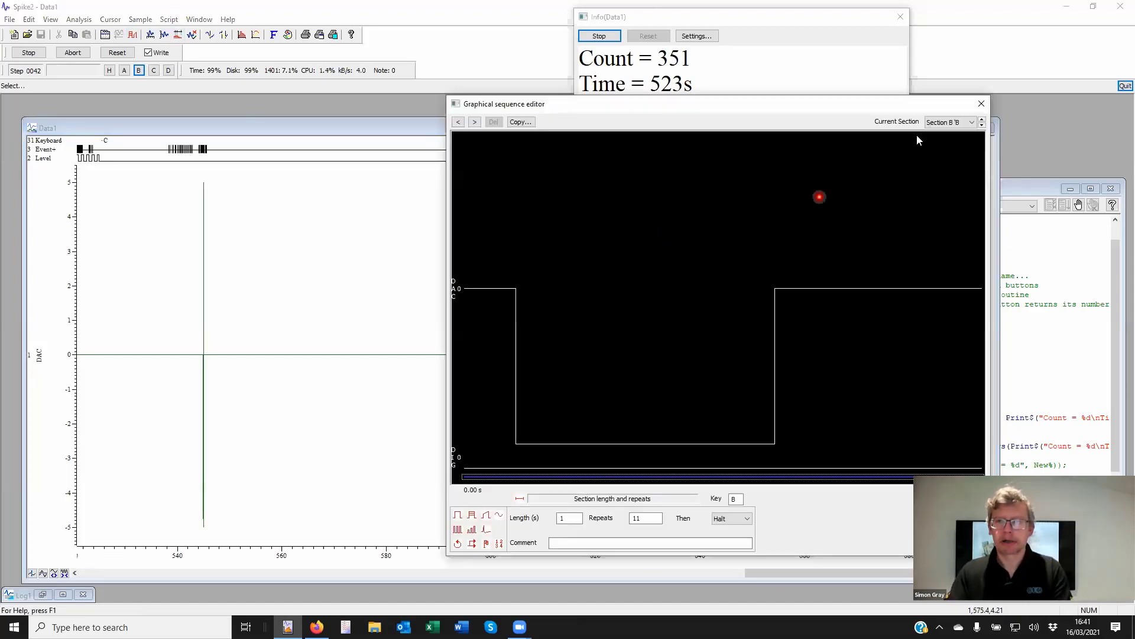
left_click(390, 135)
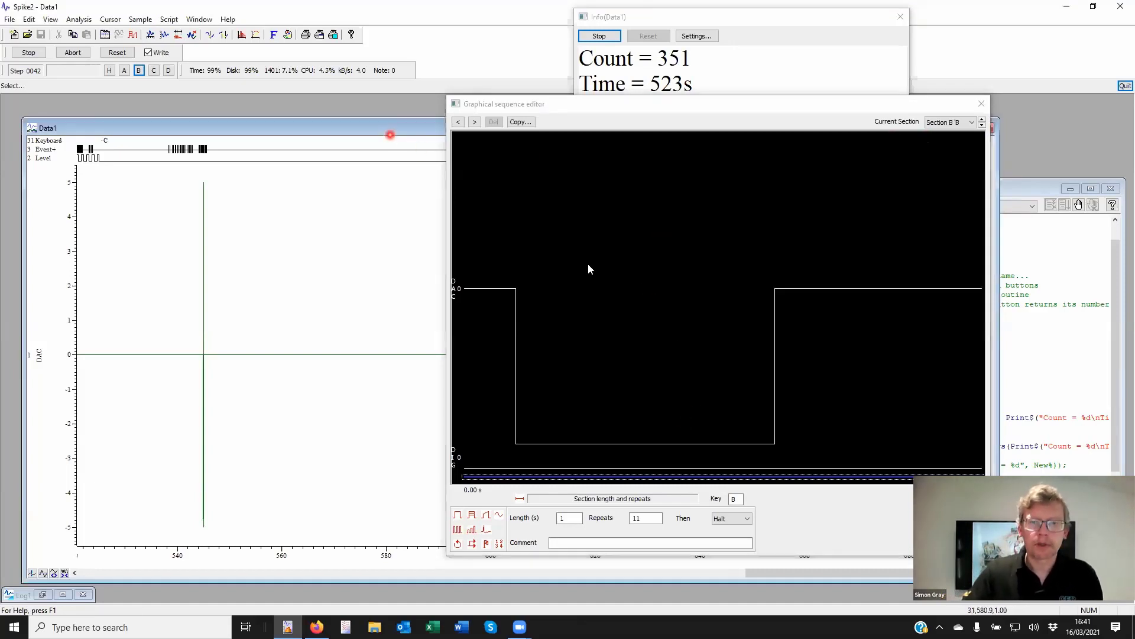
left_click_drag(781, 105, 739, 448)
left_click(585, 375)
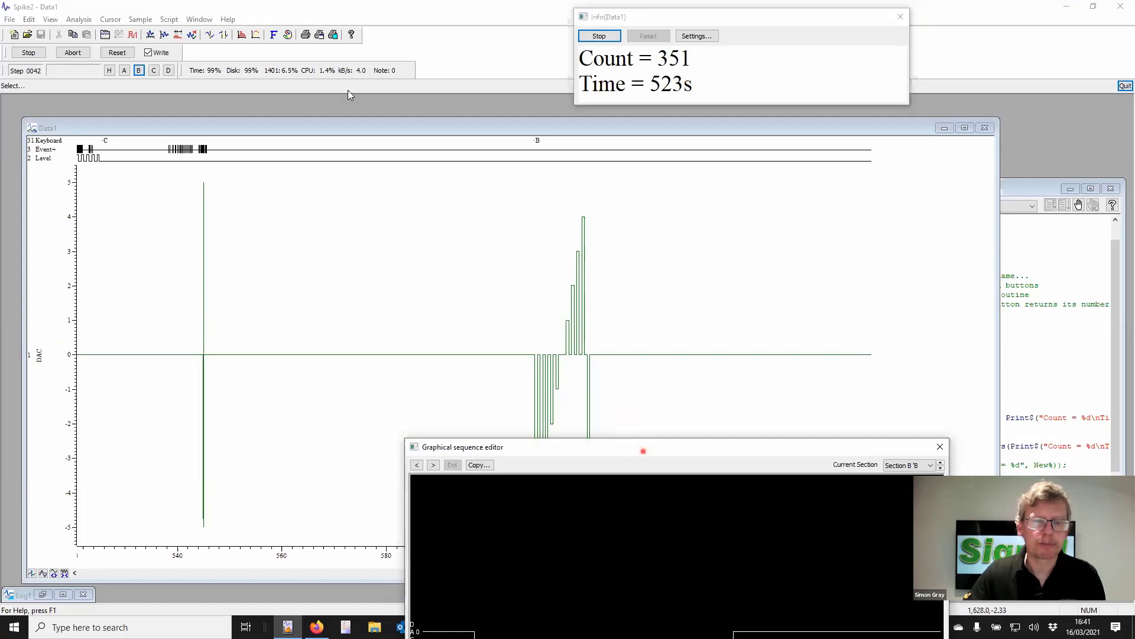
left_click_drag(641, 450, 338, 73)
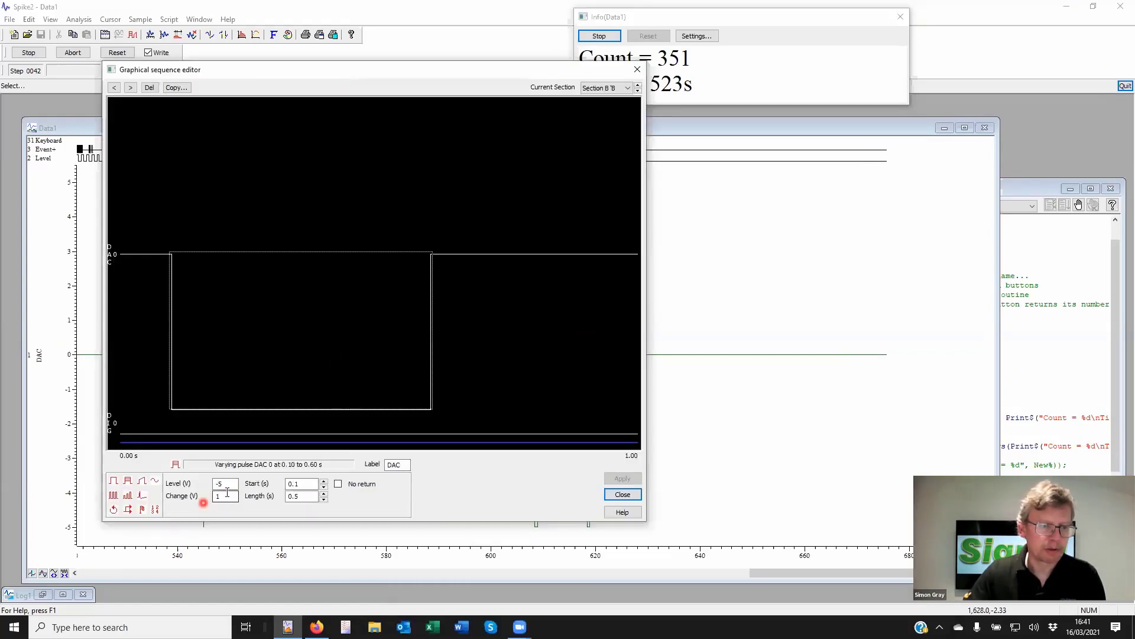
left_click(225, 495)
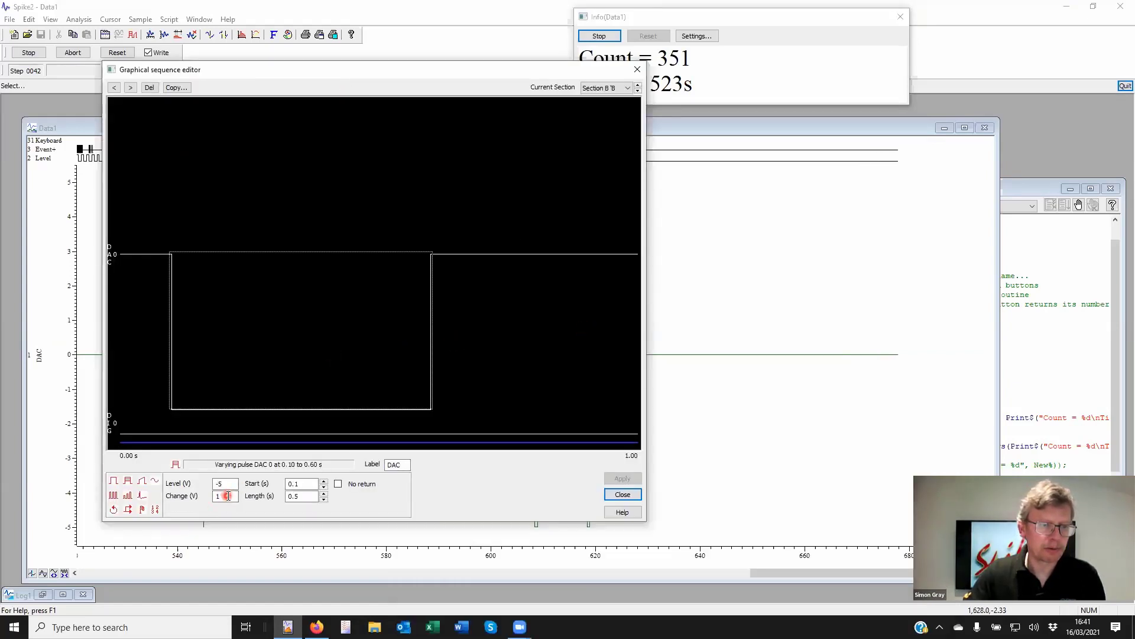
left_click(229, 497)
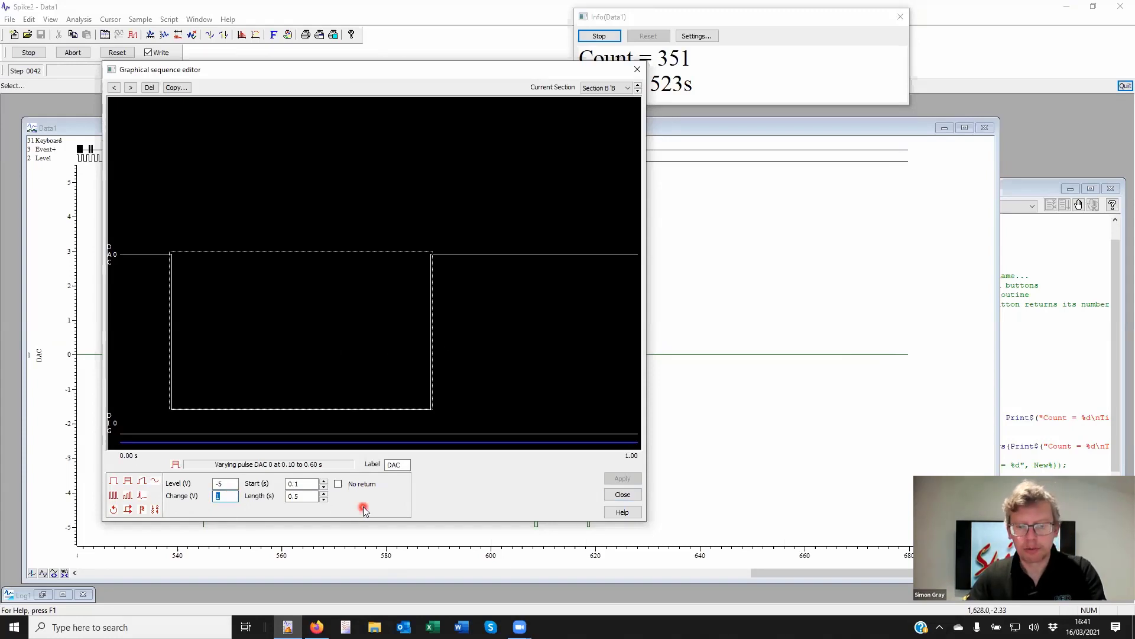
type(".2")
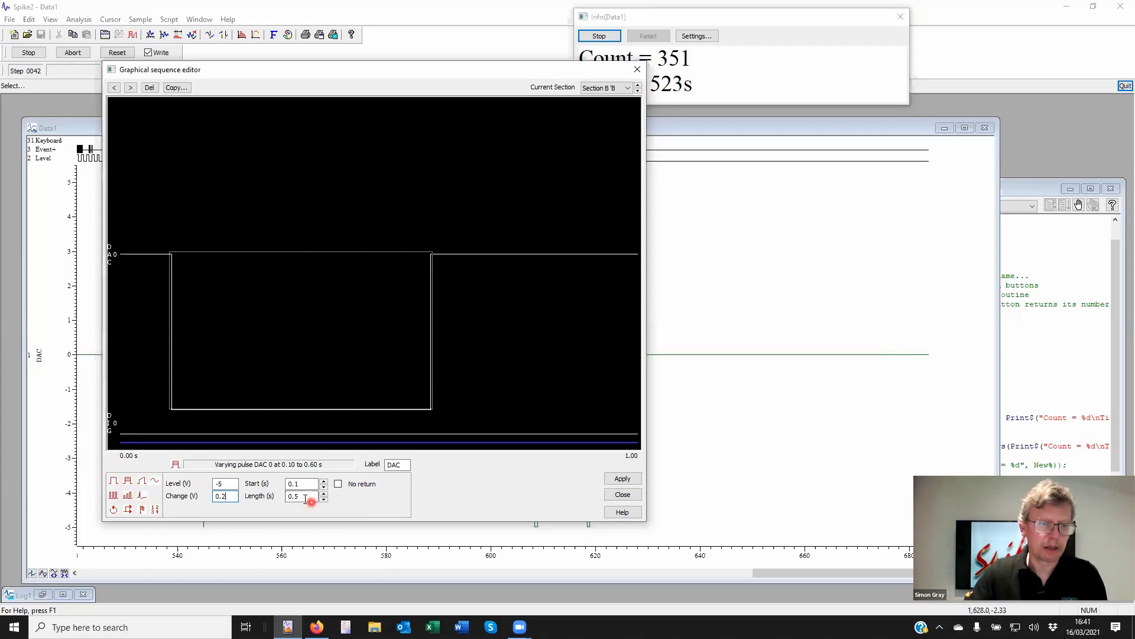
left_click(301, 496)
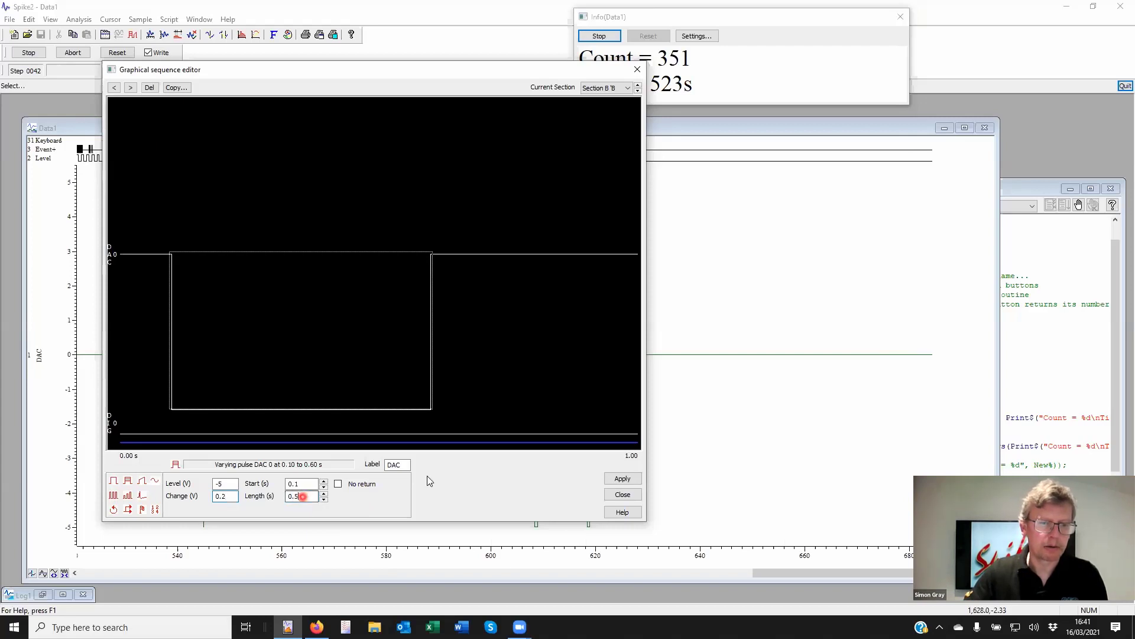
left_click(622, 478)
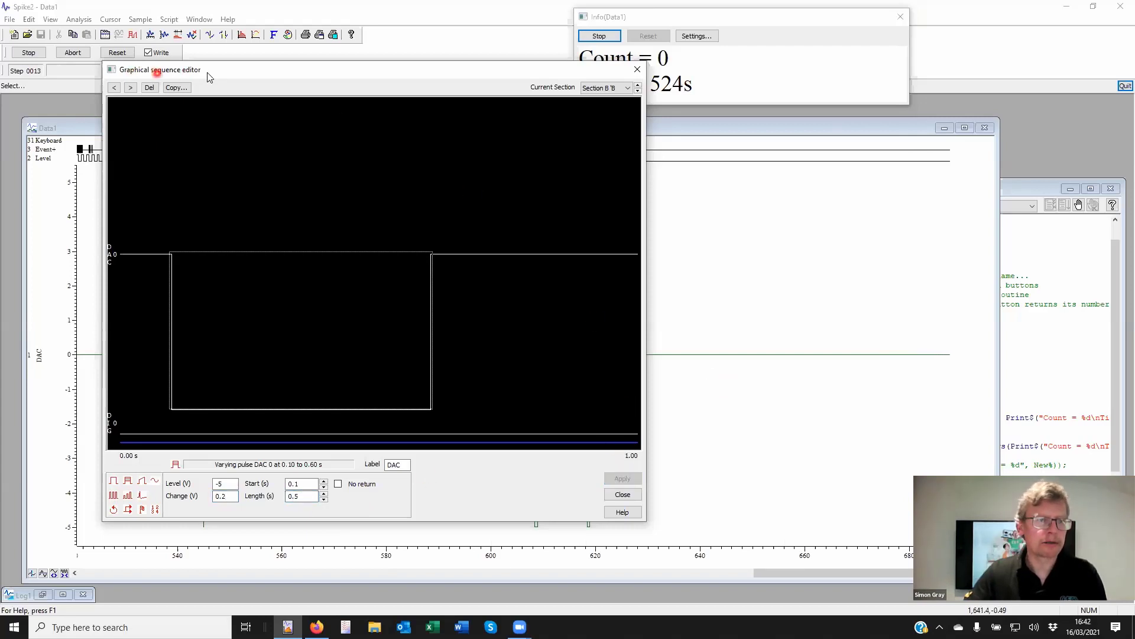
Run sequence section B with the edited pulses and inspect its recorded DAC output
left_click_drag(207, 72, 173, 94)
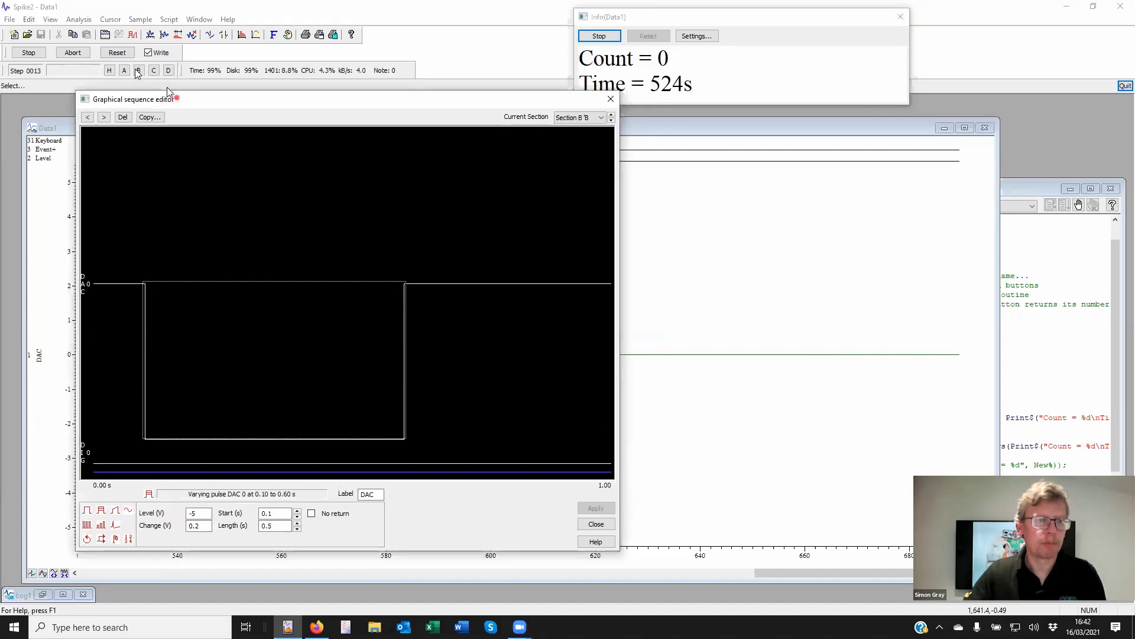
left_click(138, 70)
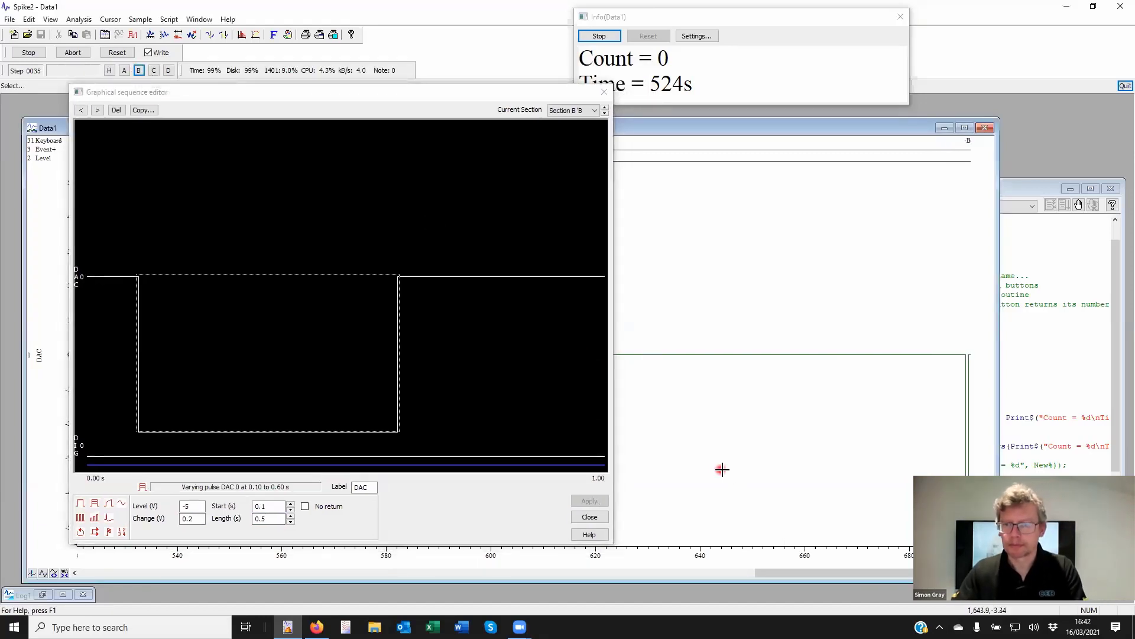
left_click(935, 400, "ctrl")
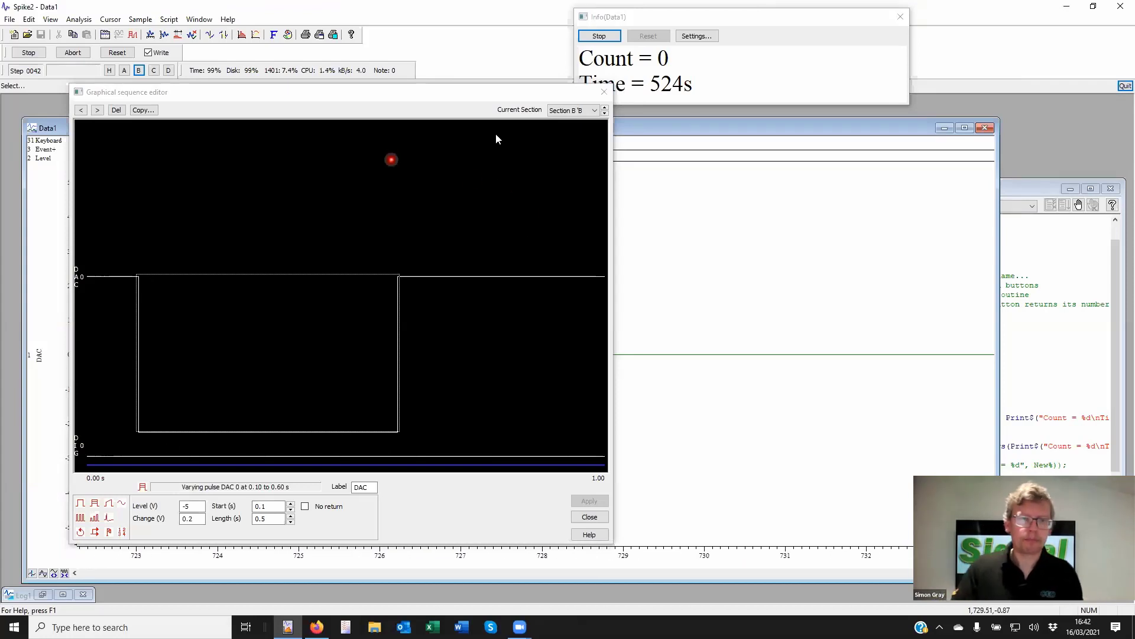
Show section D in the graphical sequence editor, run it, and zoom in on its recorded ramp output
left_click(604, 107)
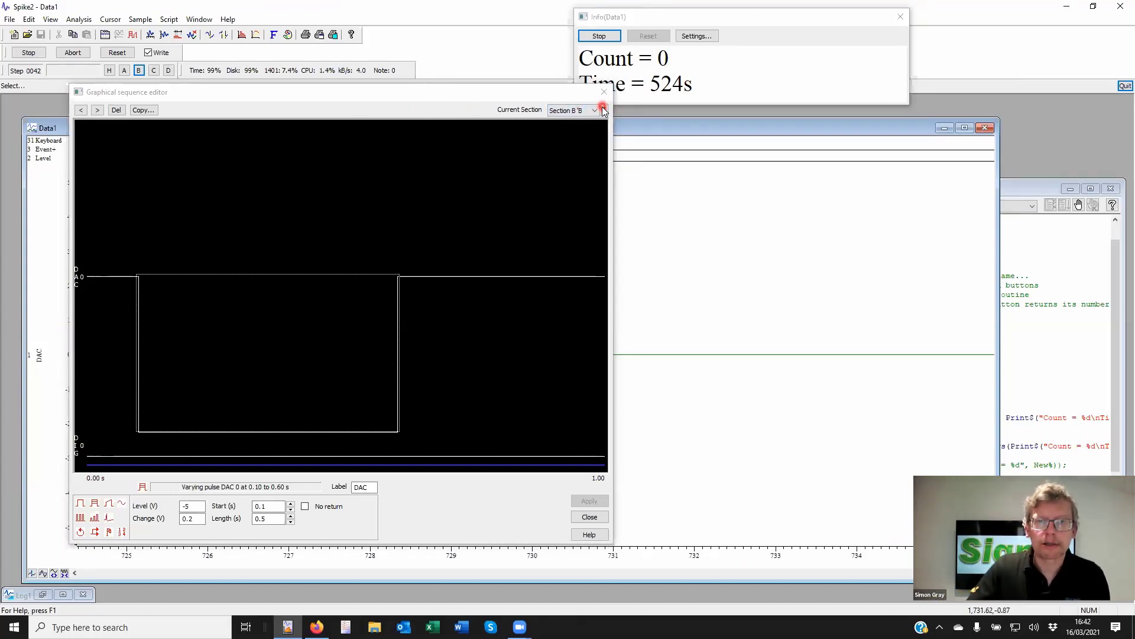
left_click(604, 108)
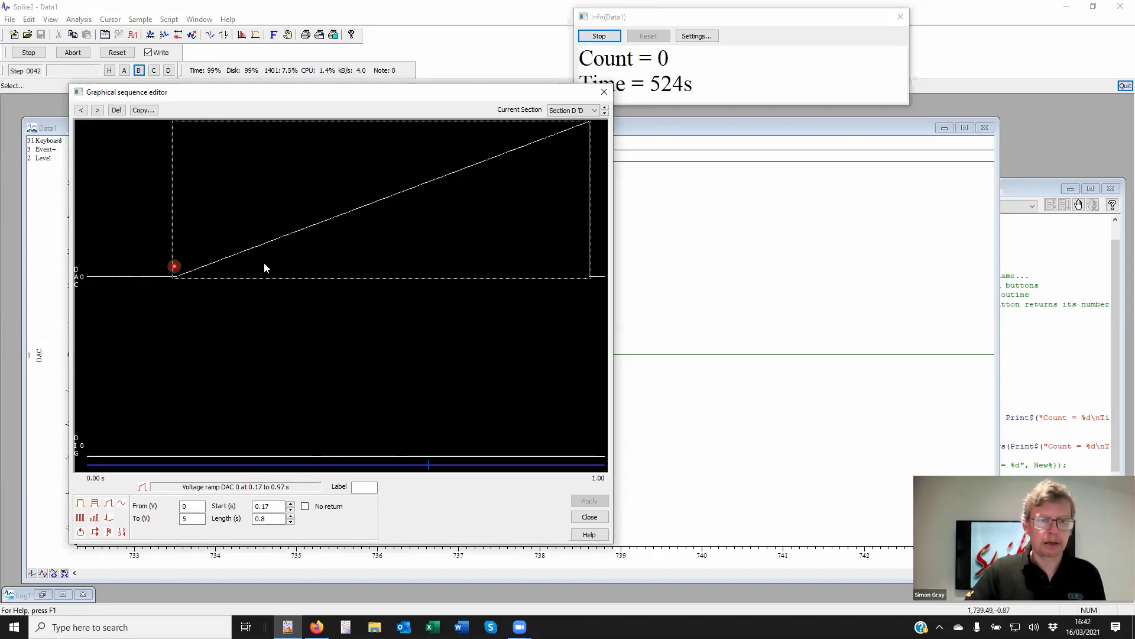
left_click(322, 96)
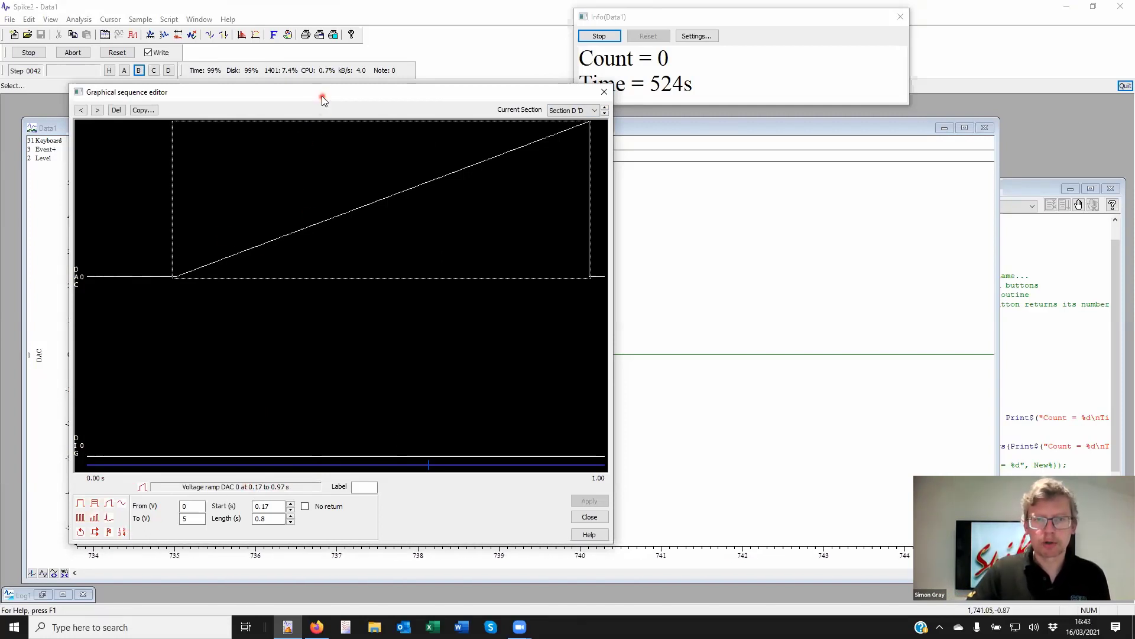
left_click_drag(321, 96, 237, 160)
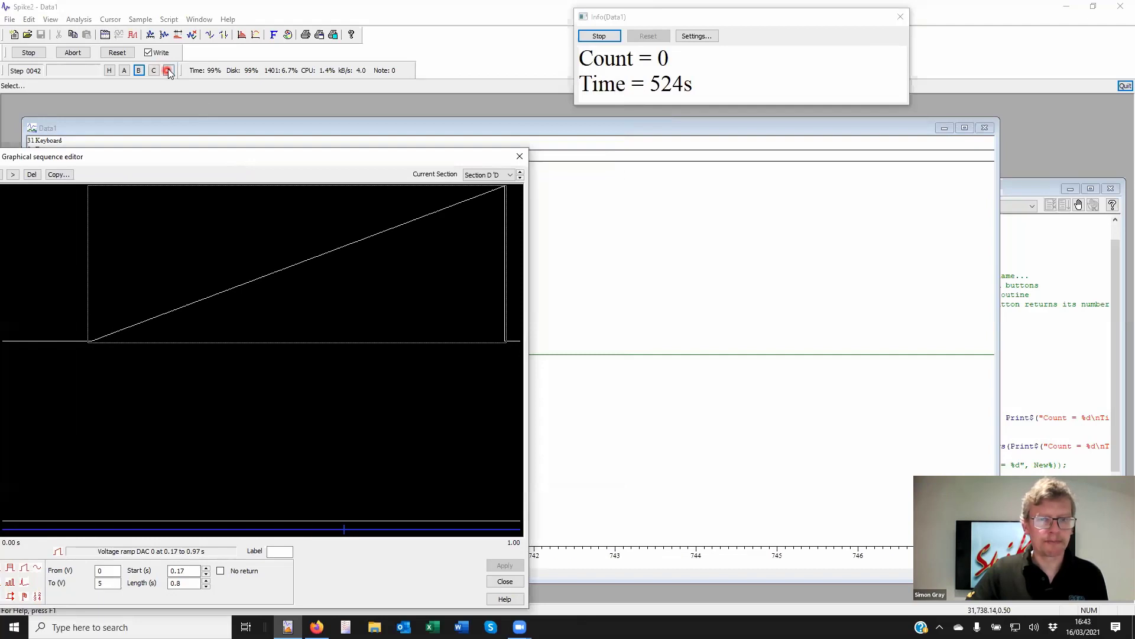
left_click(169, 70)
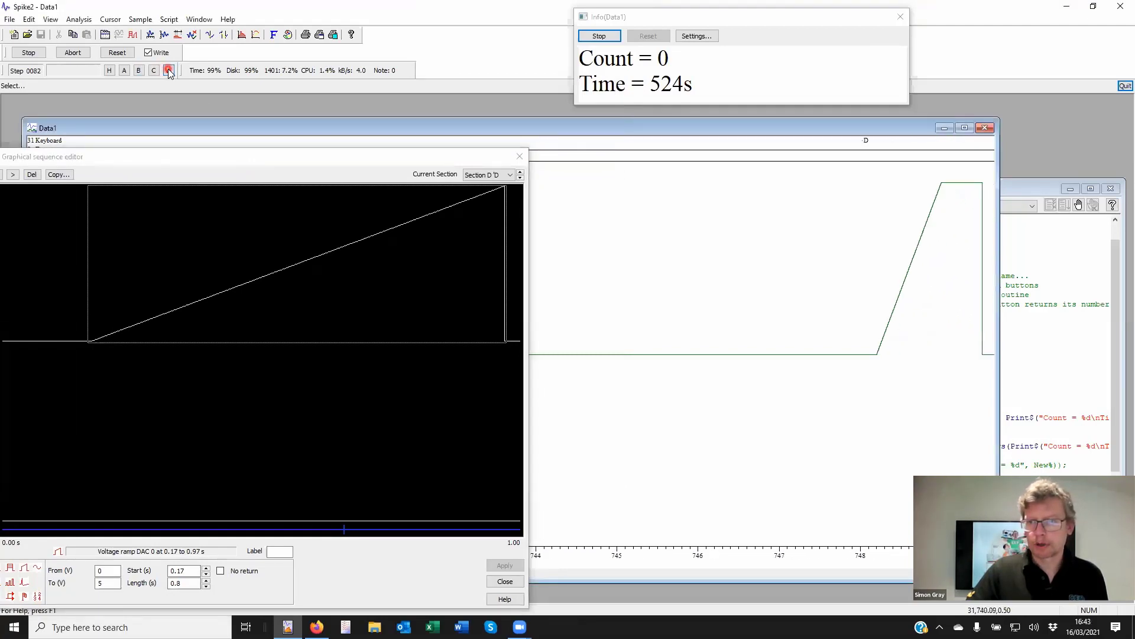
left_click_drag(644, 276, 852, 279)
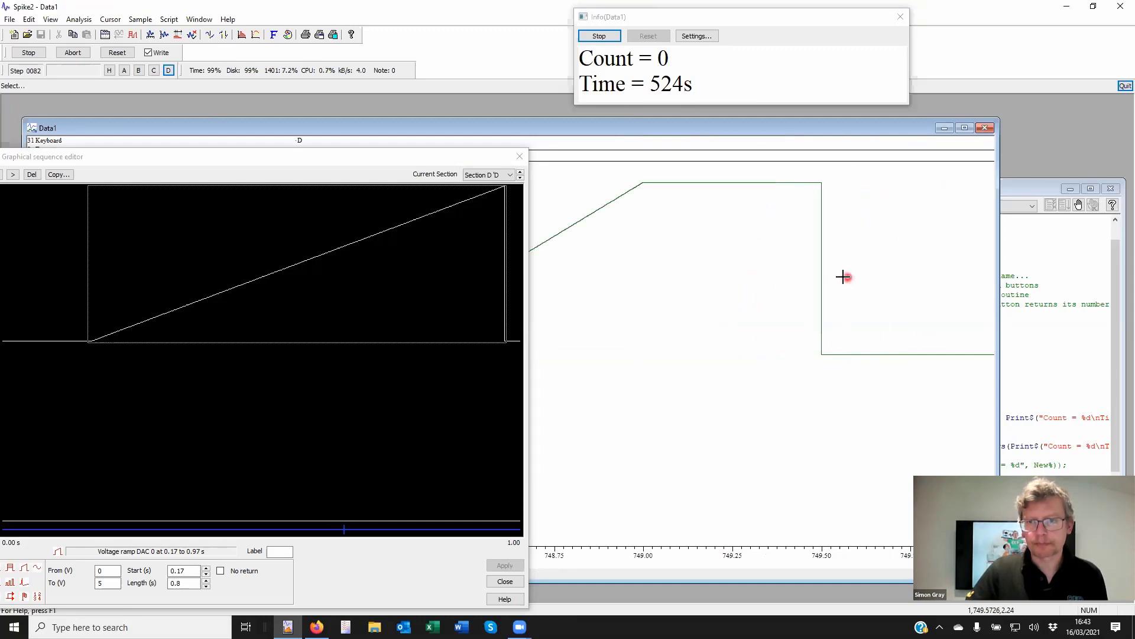
Inspect the fixed delay wait in section D and compare it with the plateau of the recorded ramp
left_click(389, 202)
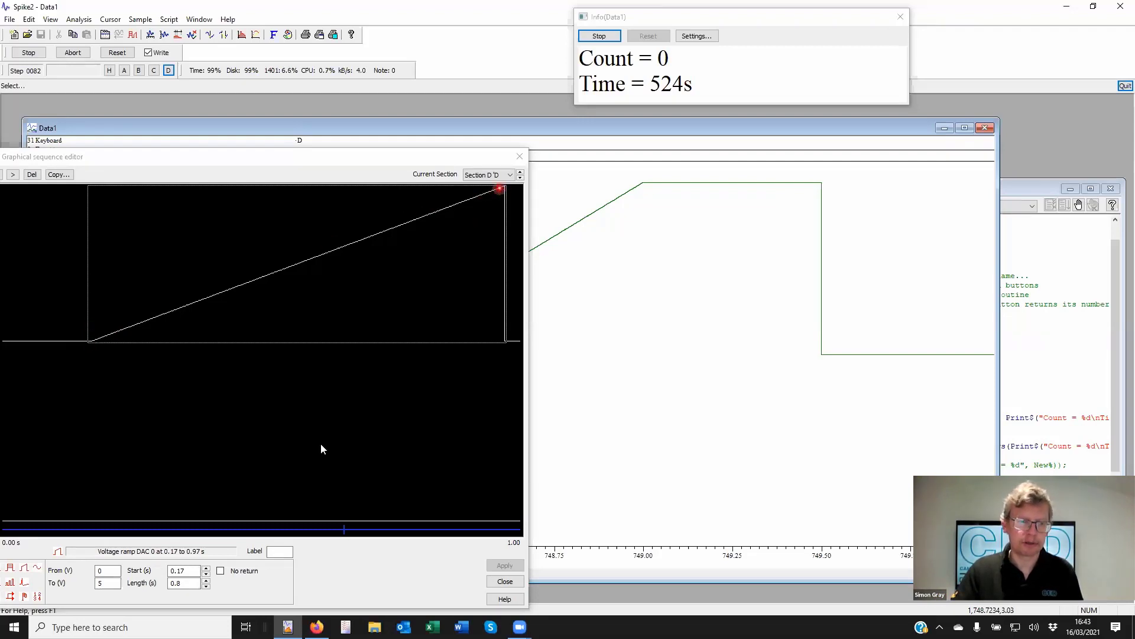
left_click(346, 529)
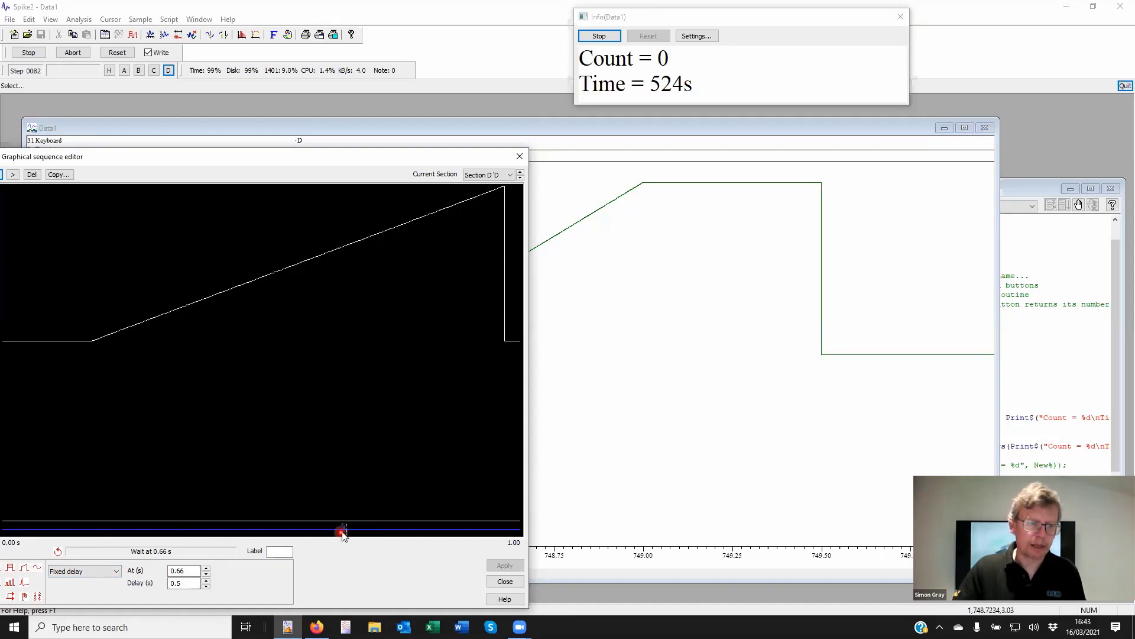
left_click(178, 582)
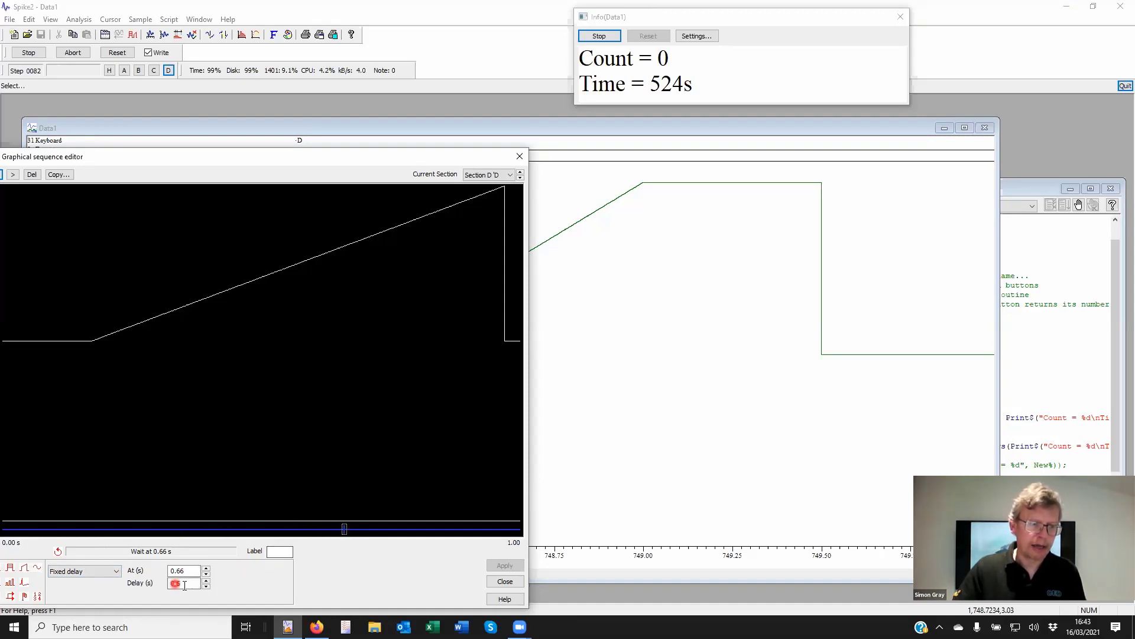
left_click(646, 201)
left_click_drag(760, 195, 822, 207)
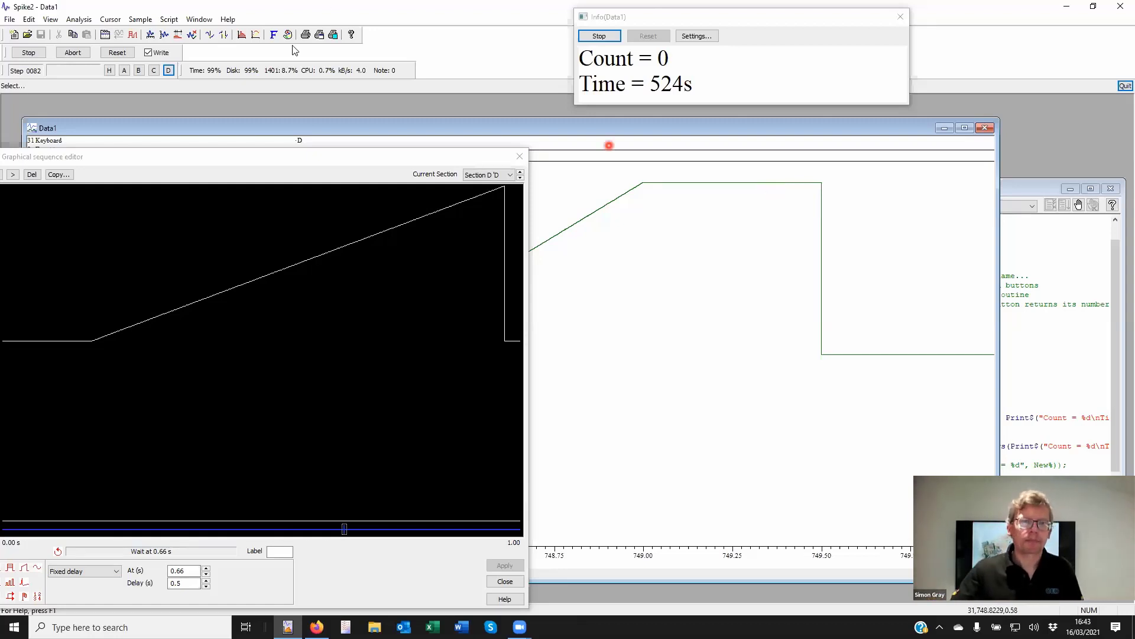
Reposition the graphical sequence editor to compare section D's ramp with the complete recorded DAC trace
left_click(255, 163)
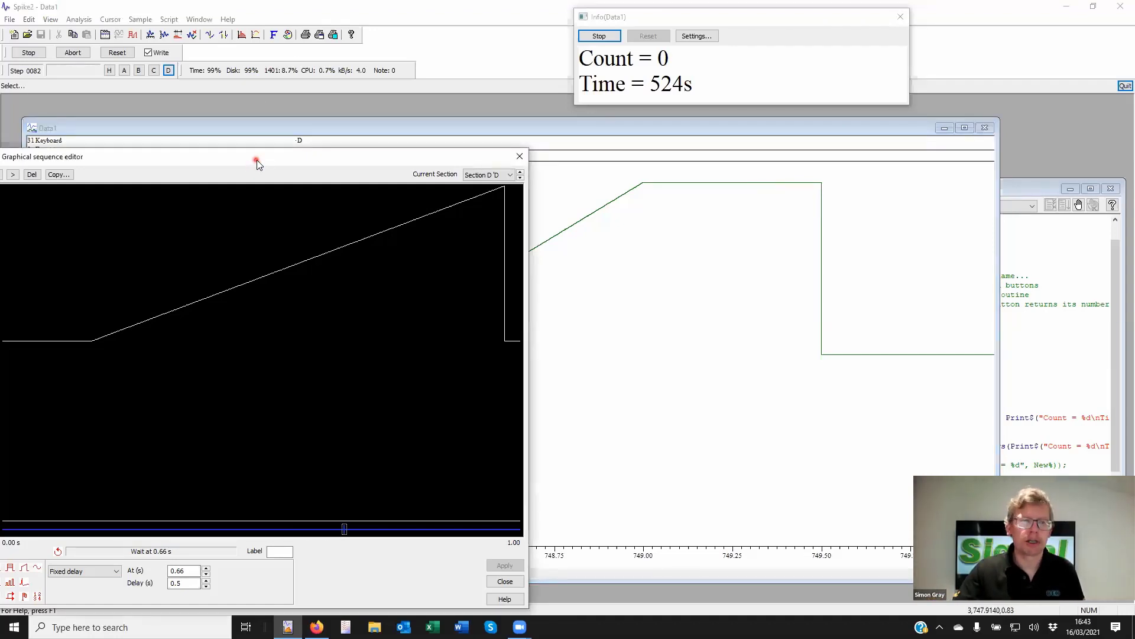
left_click_drag(256, 160, 564, 419)
left_click_drag(642, 184, 643, 180)
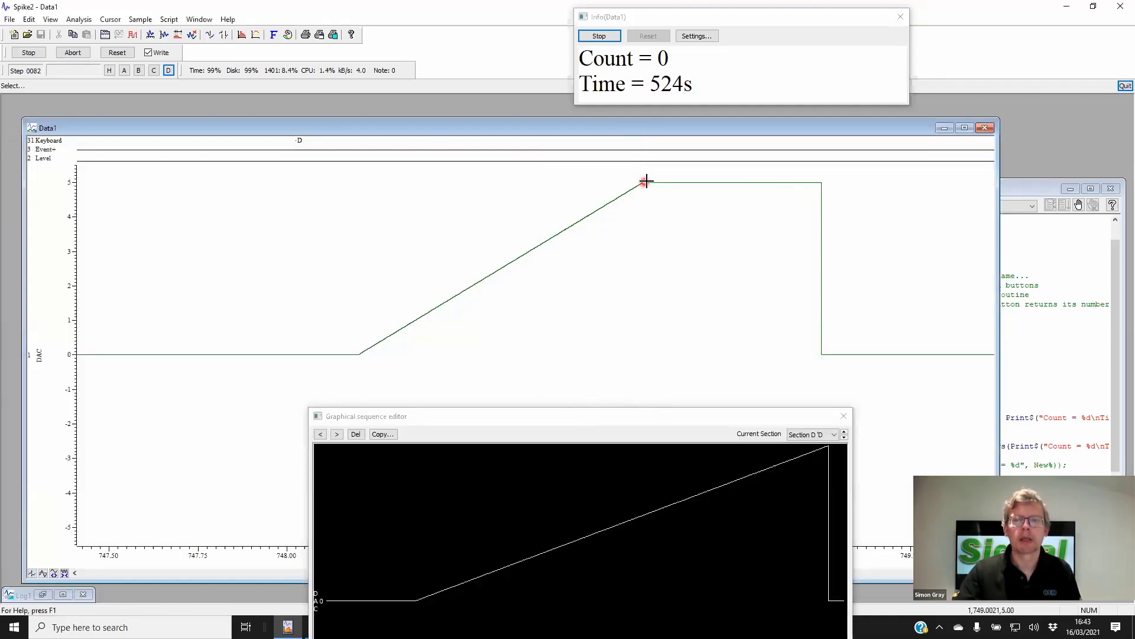
left_click(563, 418)
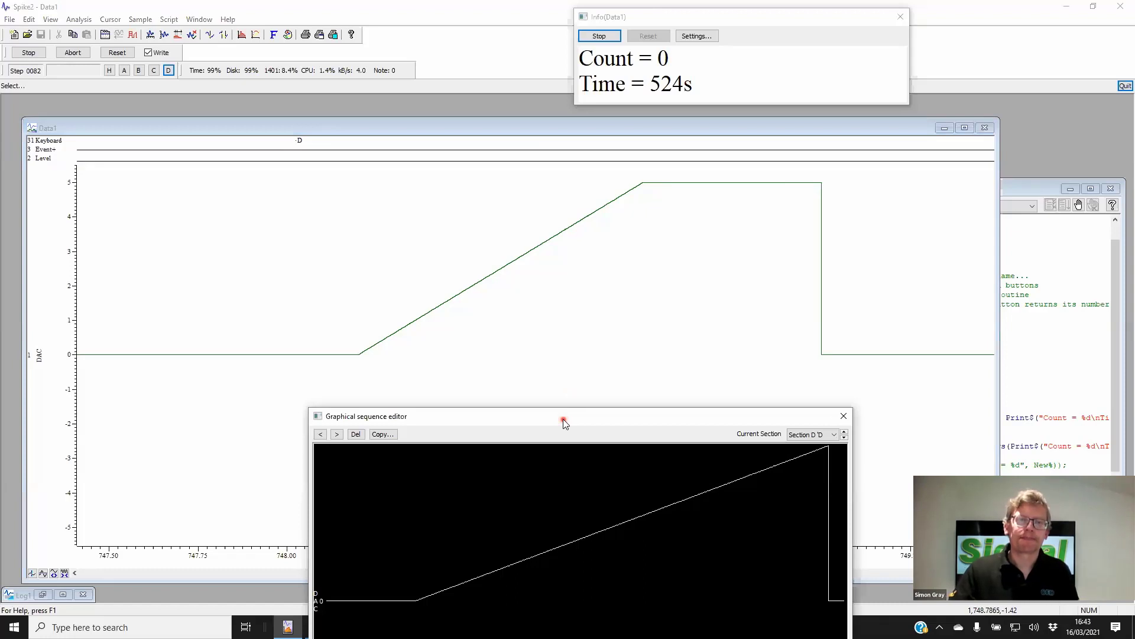
left_click_drag(563, 418, 381, 210)
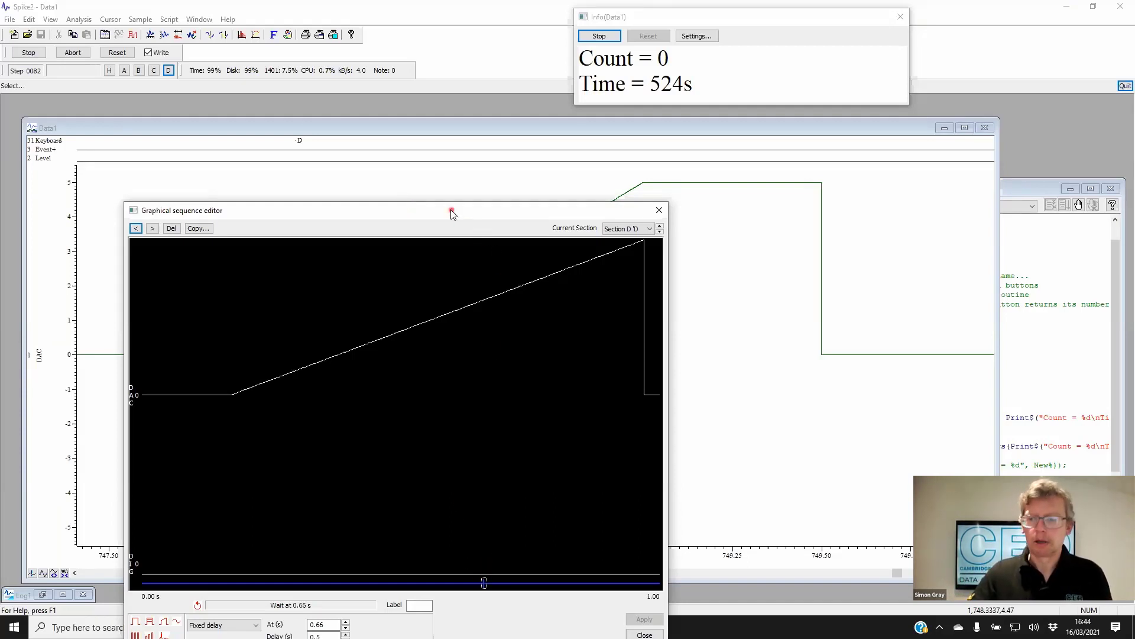
left_click_drag(451, 209, 423, 194)
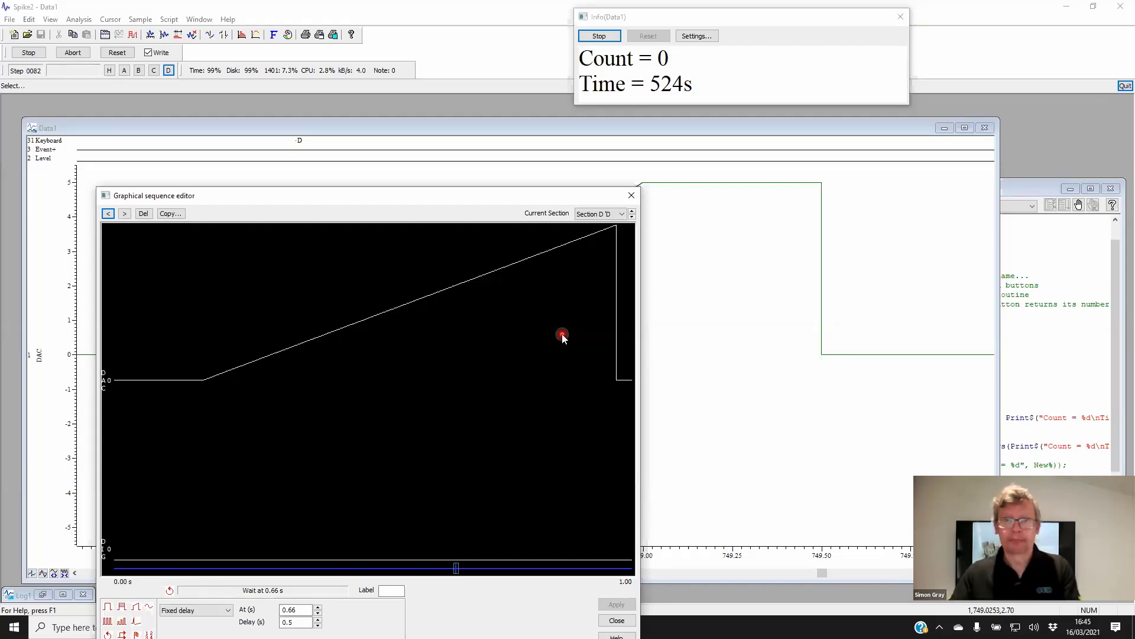
Close the graphical sequence editor and quit the running script's toolbar
left_click(633, 211)
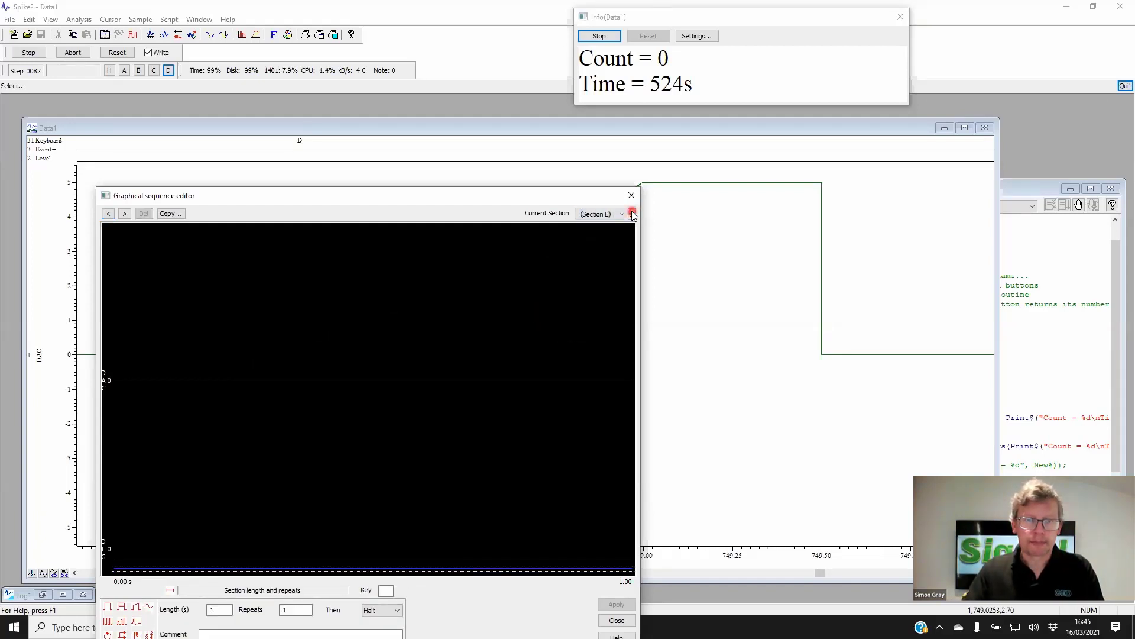
left_click(632, 216)
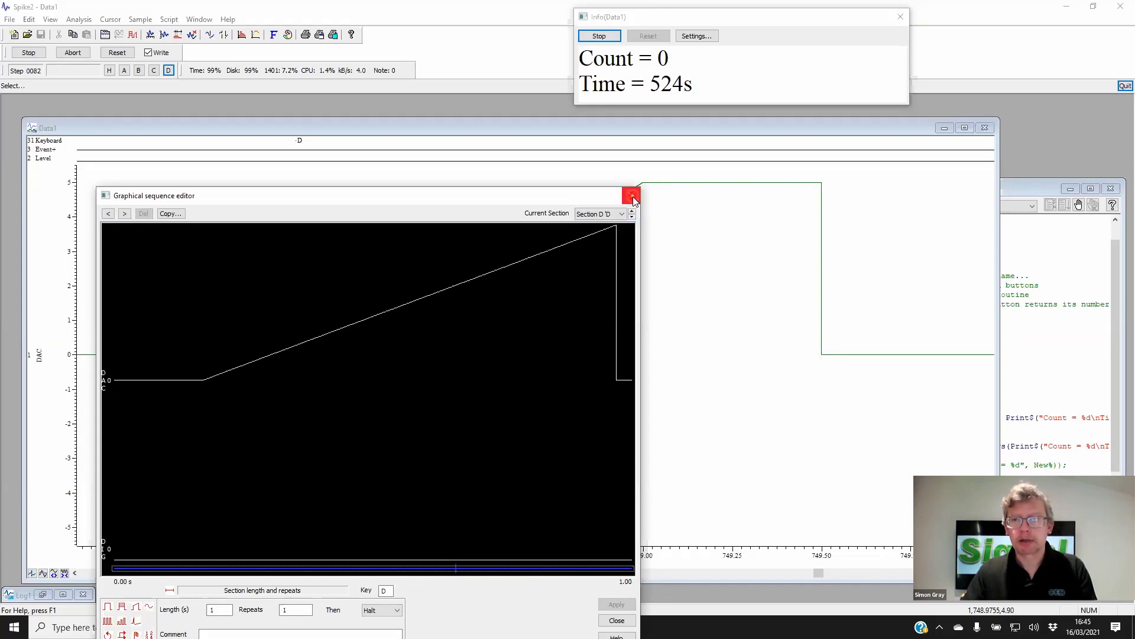
left_click(631, 197)
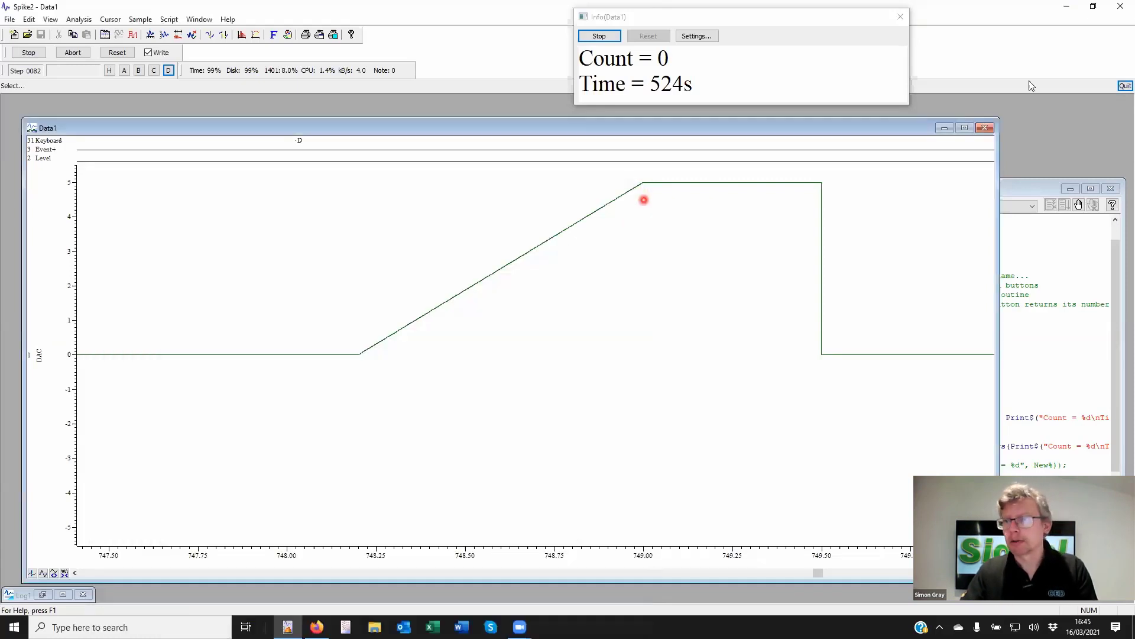
left_click(1120, 87)
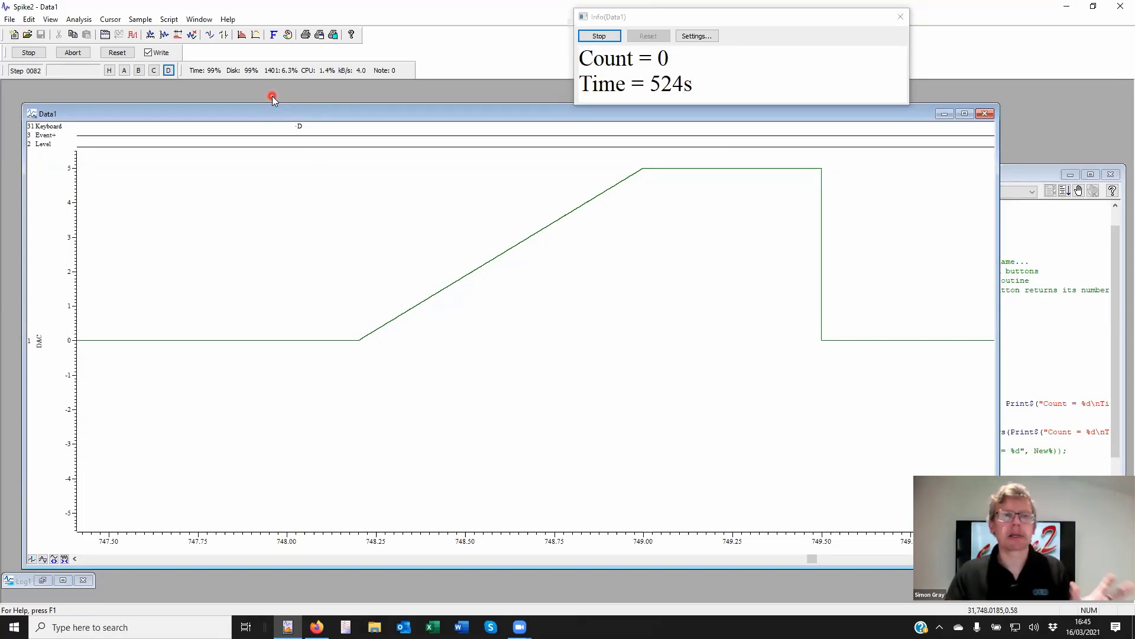
Open the recent data file Demo.smr and zoom in on the Sinewave channel around the large spike near 123.4 s
left_click(9, 20)
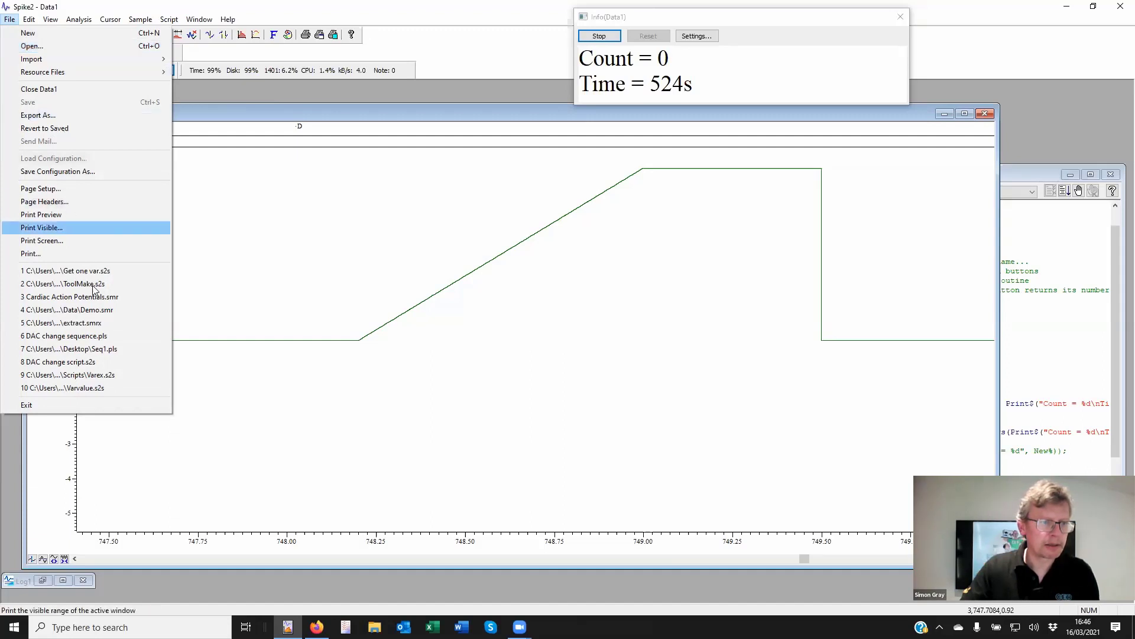
left_click(99, 309)
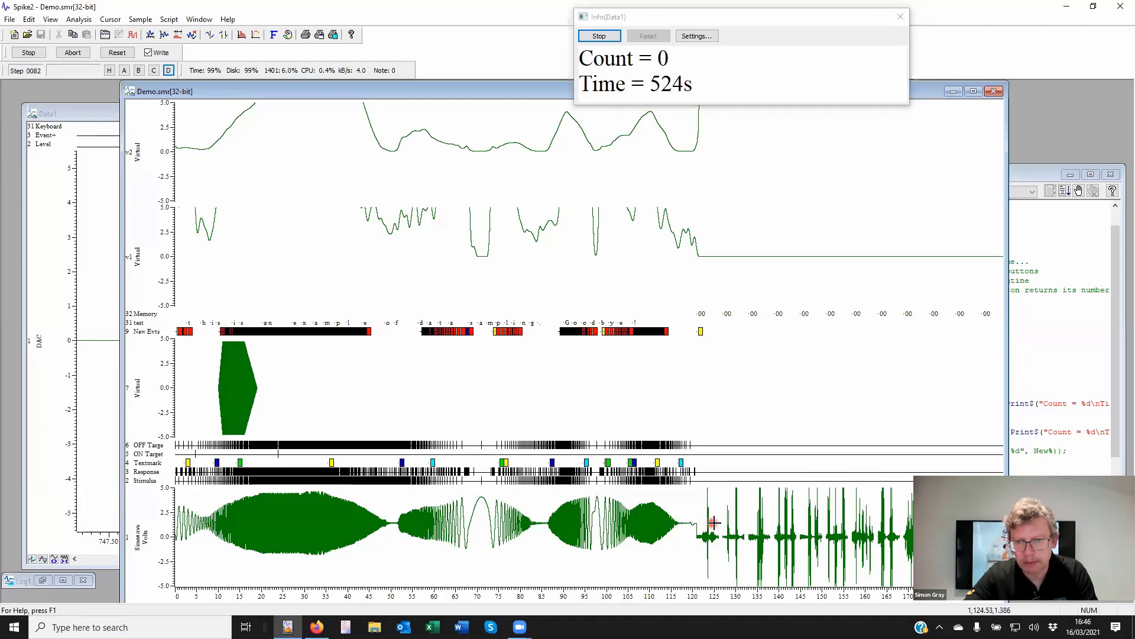
left_click_drag(714, 523, 700, 525)
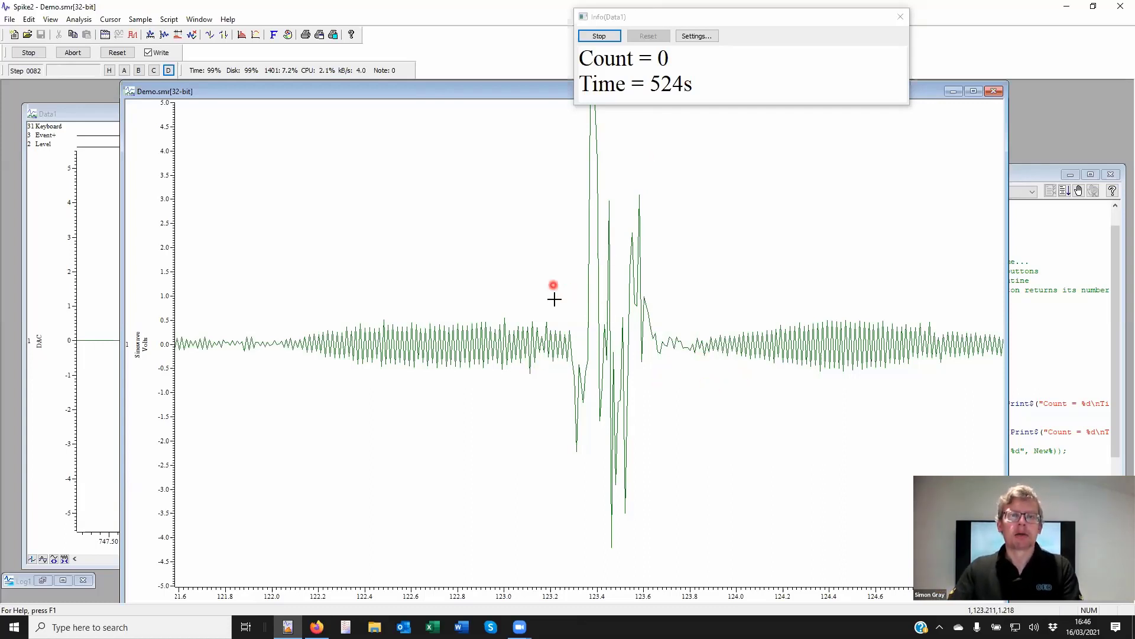
left_click(579, 302)
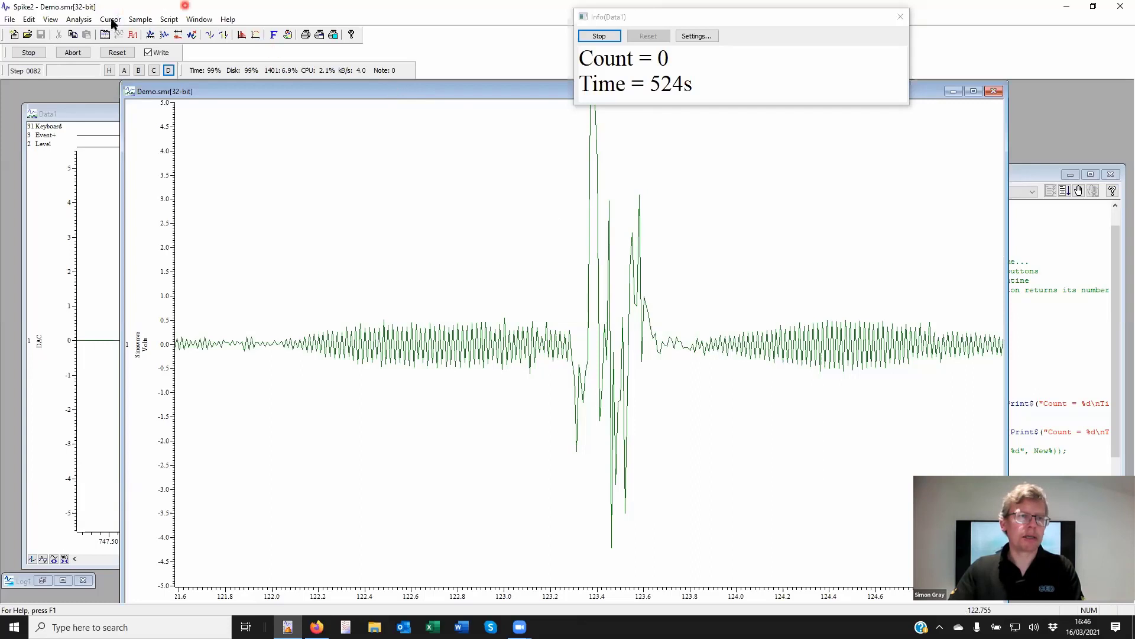
left_click(141, 21)
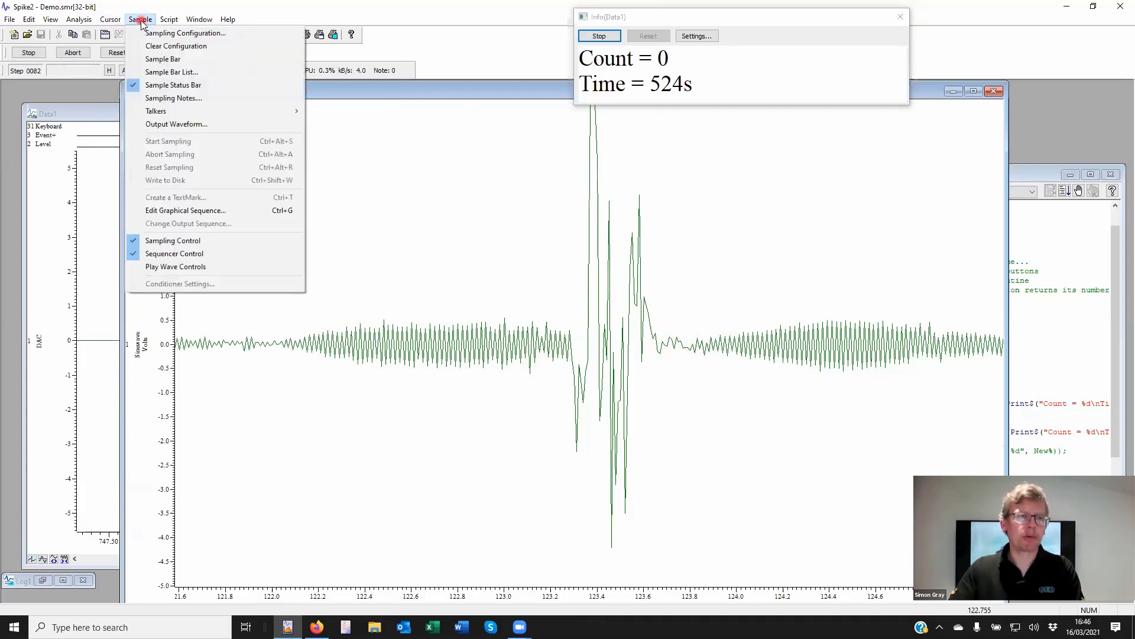
left_click(185, 125)
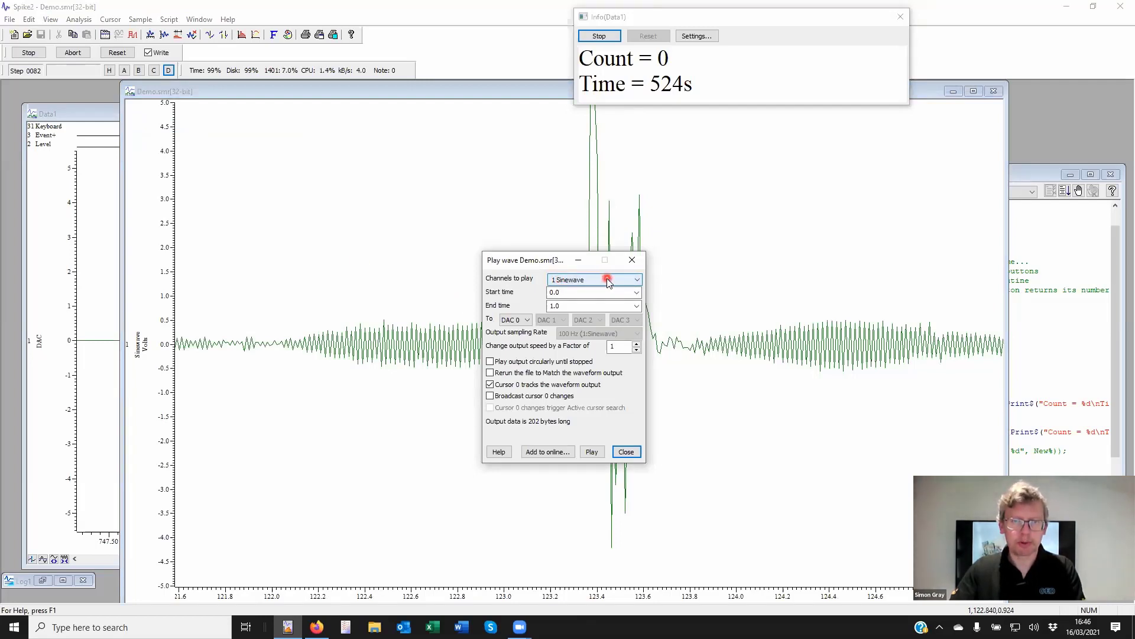
left_click(626, 452)
Duplicate the Sinewave channel in the Demo.smr file
right_click(437, 327)
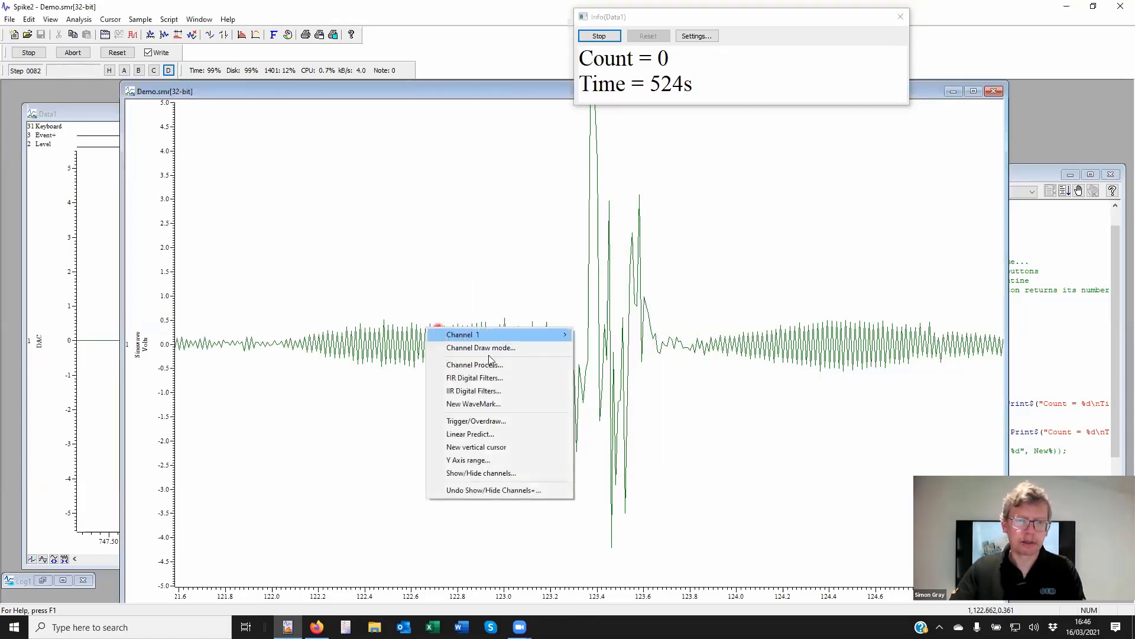
mouse_move(509, 335)
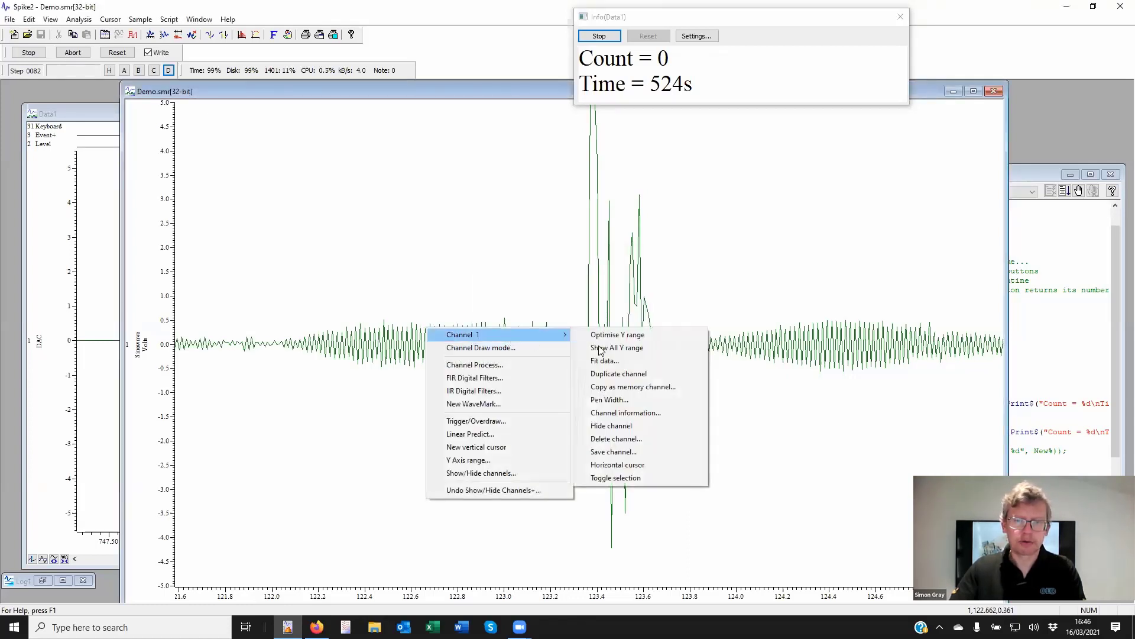
left_click(625, 370)
Add a Time shift process of 0.1 to duplicated Sinewave channel 1a and close the channel processing settings
right_click(578, 216)
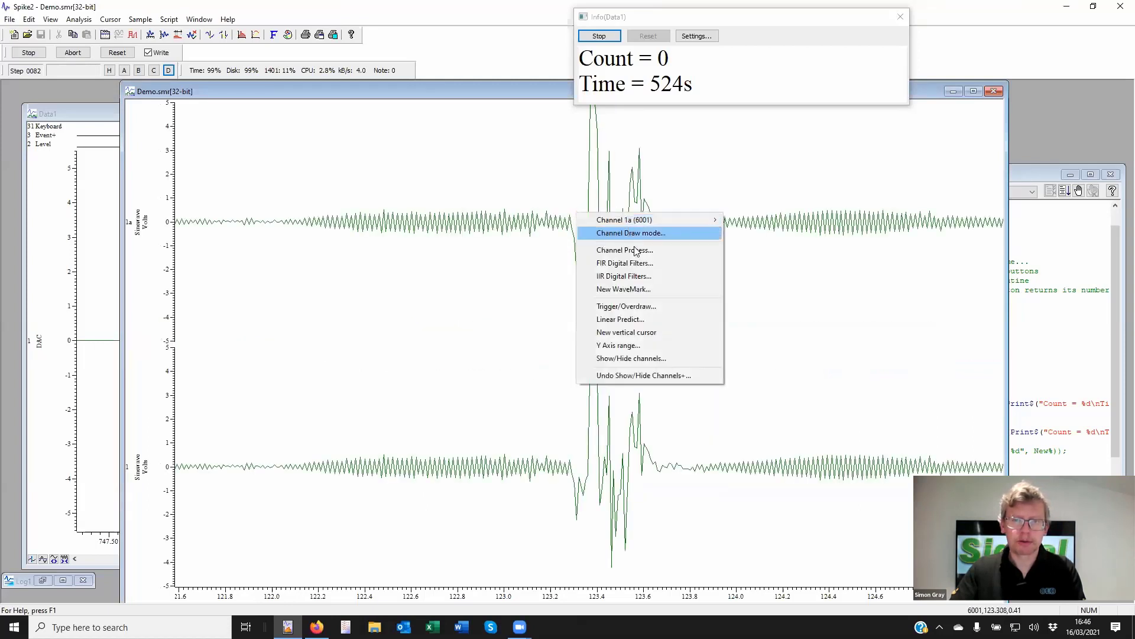
left_click(615, 251)
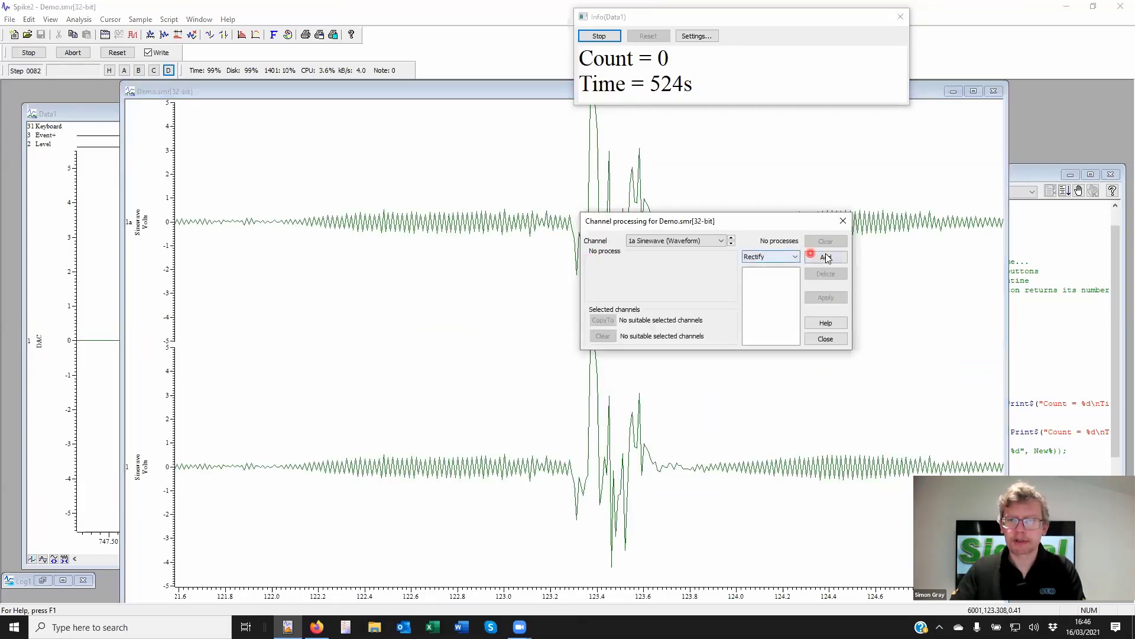
left_click(788, 258)
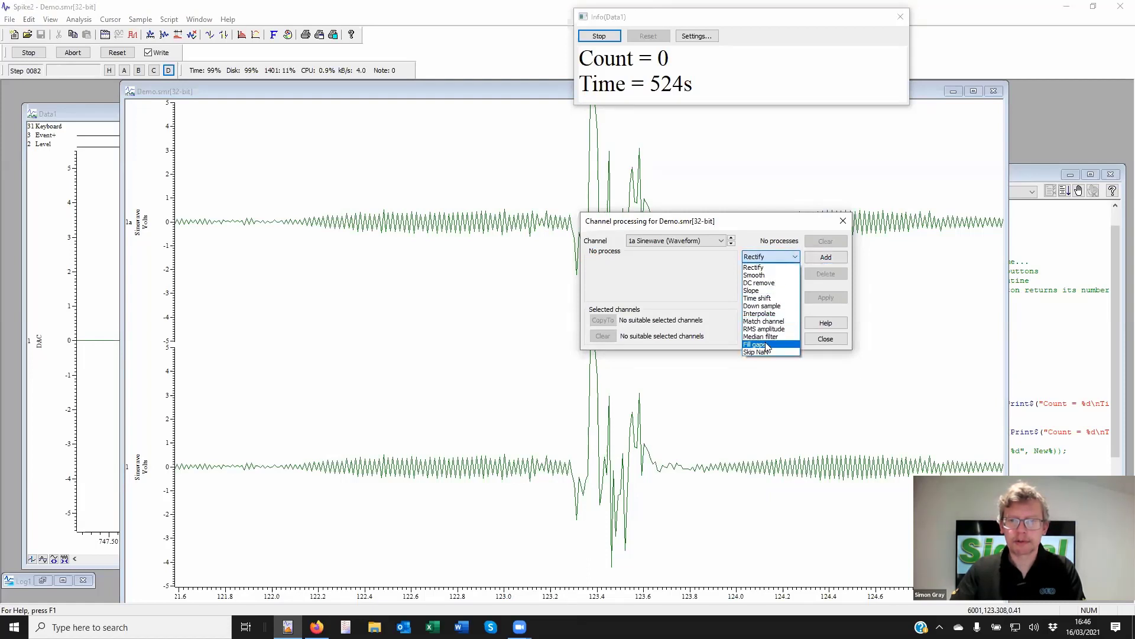
left_click(757, 298)
left_click(825, 258)
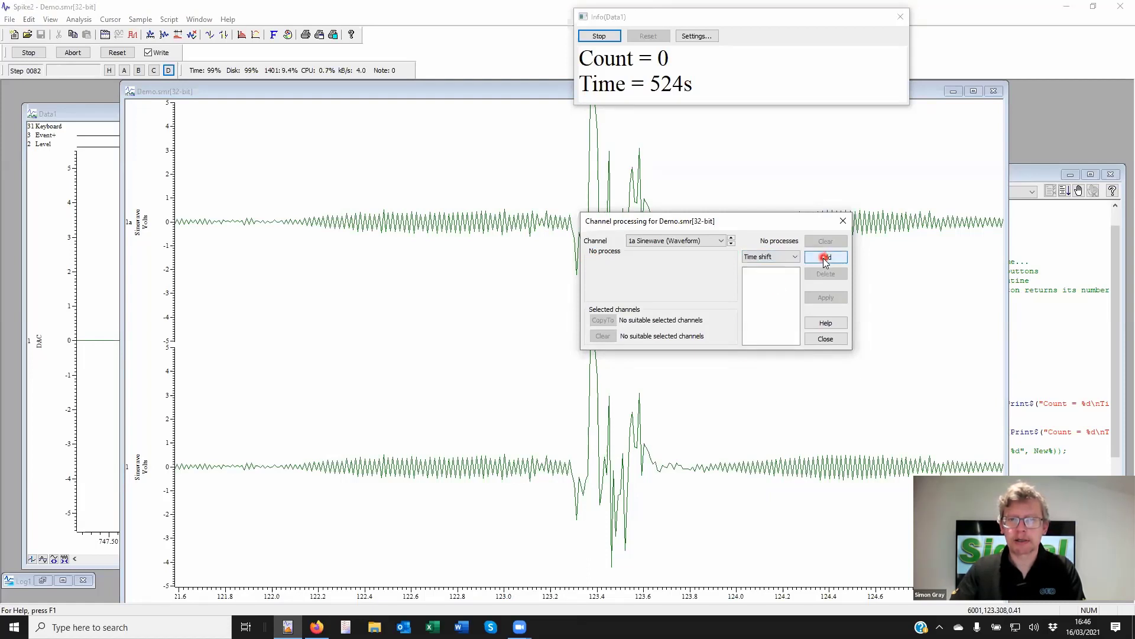
left_click(825, 339)
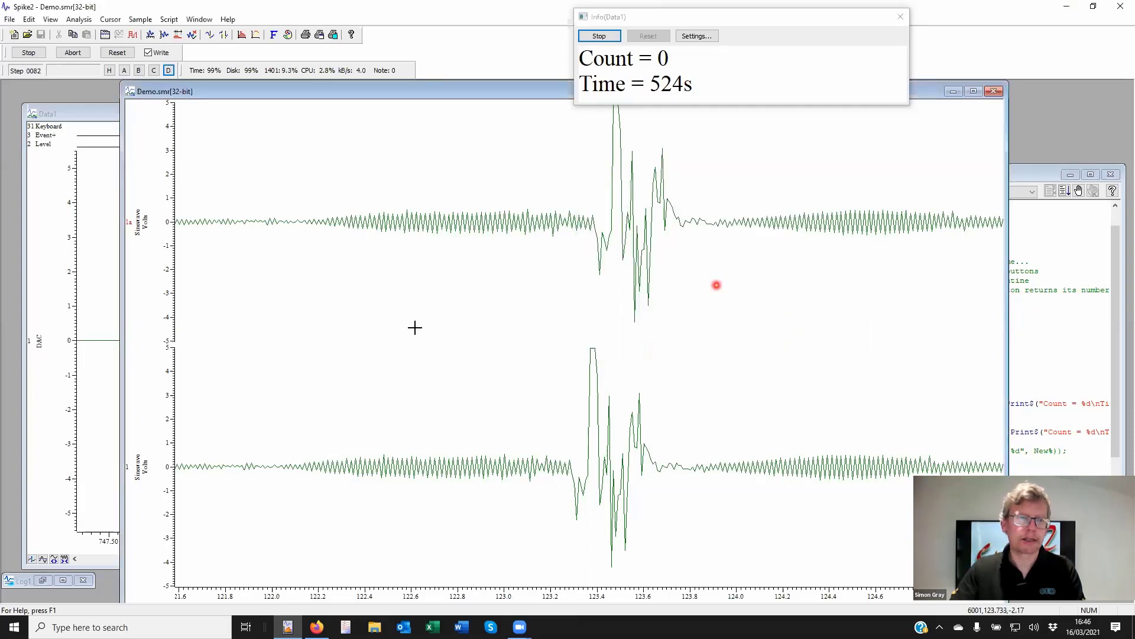
left_click(144, 20)
left_click(195, 125)
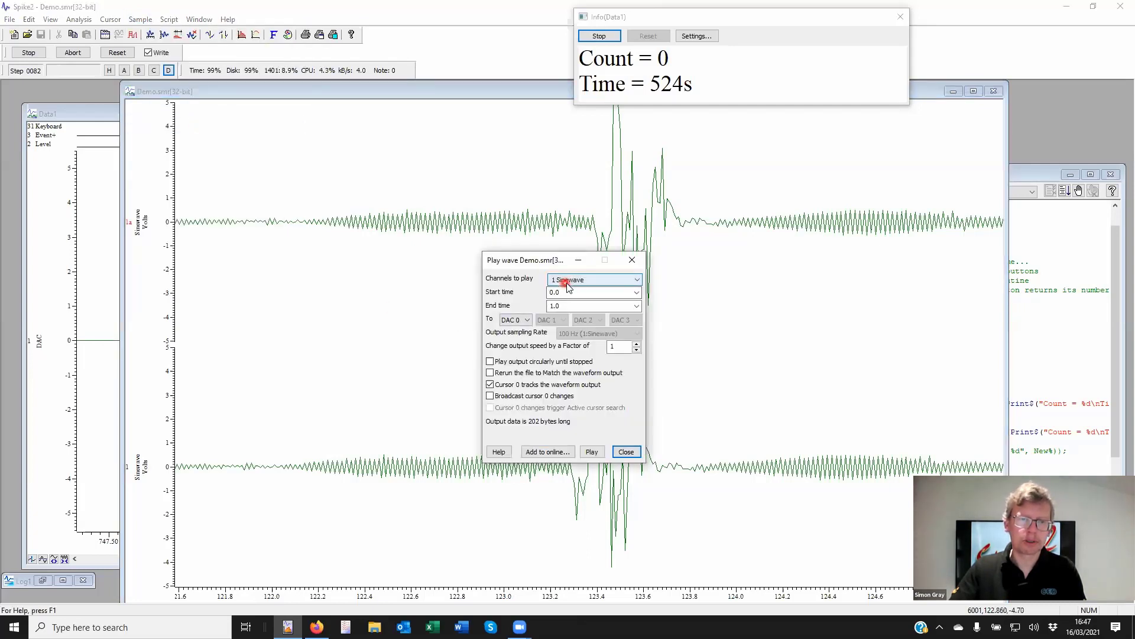
left_click(579, 288)
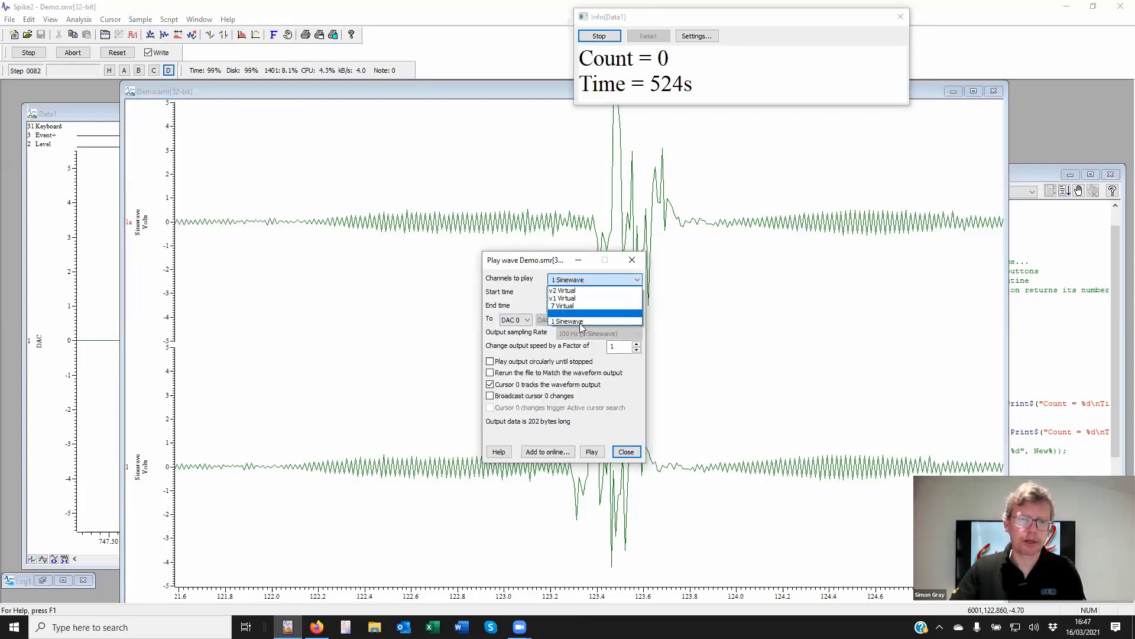
left_click(556, 261)
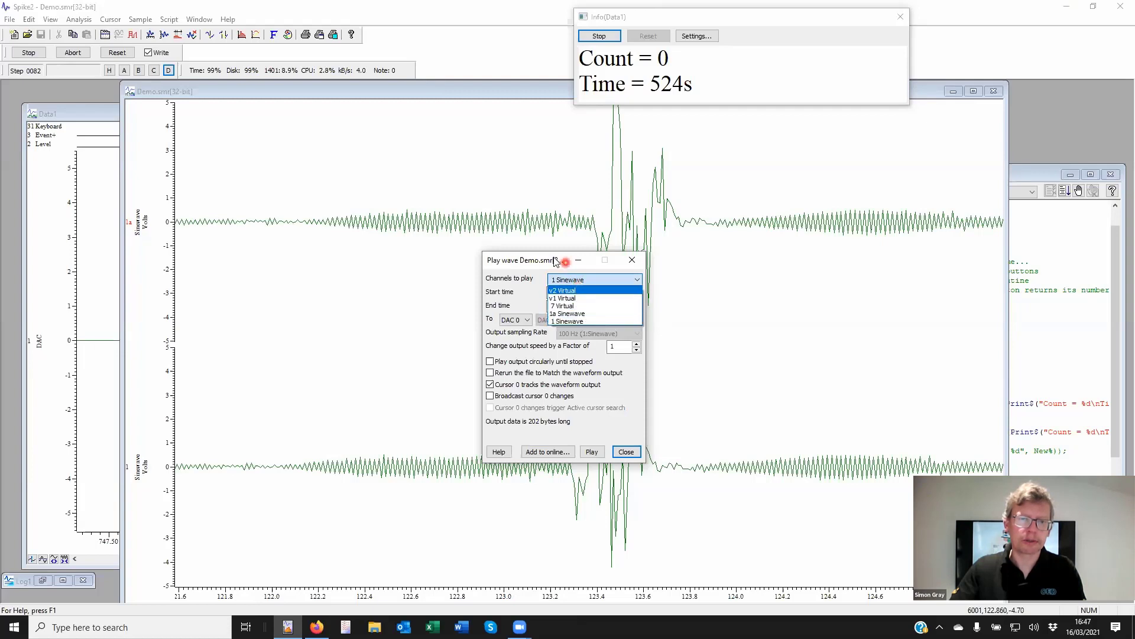
left_click(591, 451)
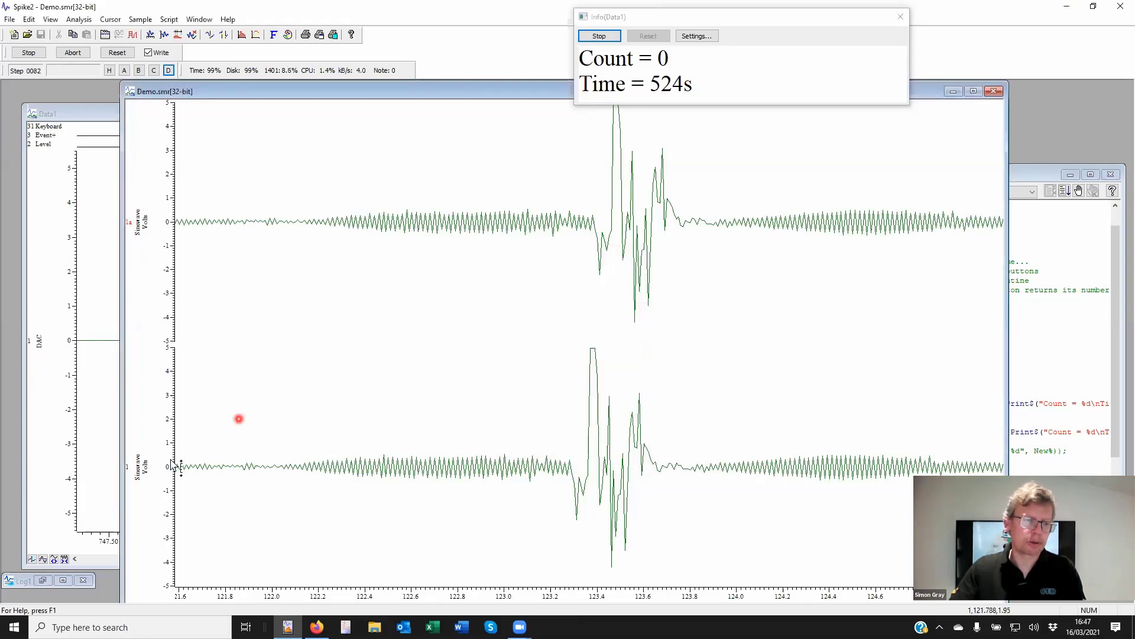
Select both Sinewave channels, 1 and 1a, and open the waveform output settings with them as the channels to play
left_click(131, 468)
left_click(136, 224)
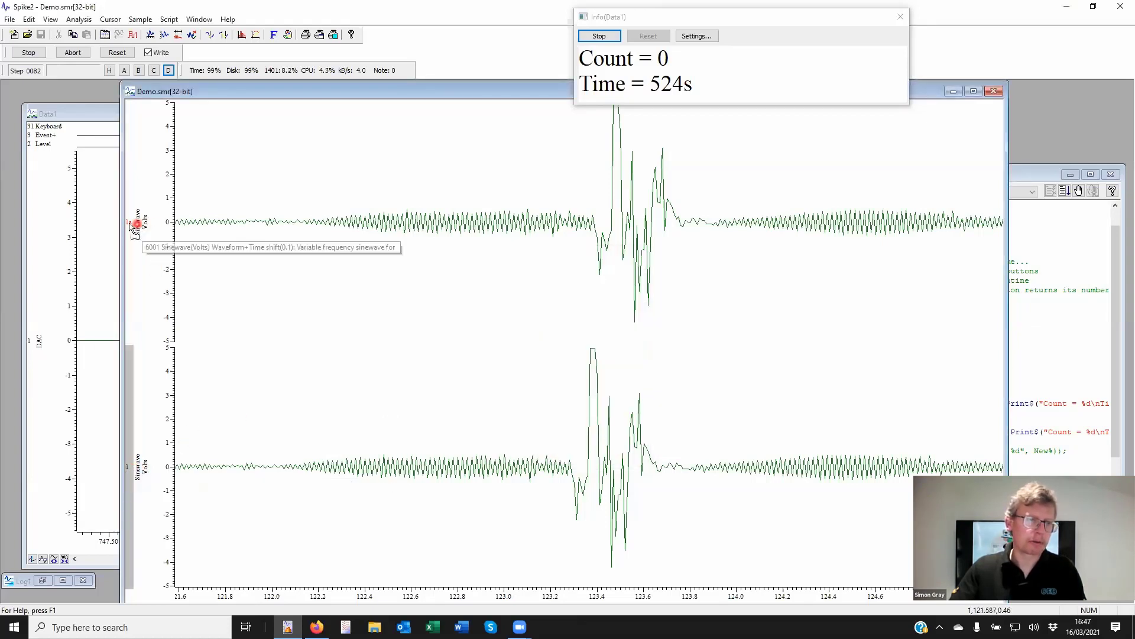
left_click(141, 21)
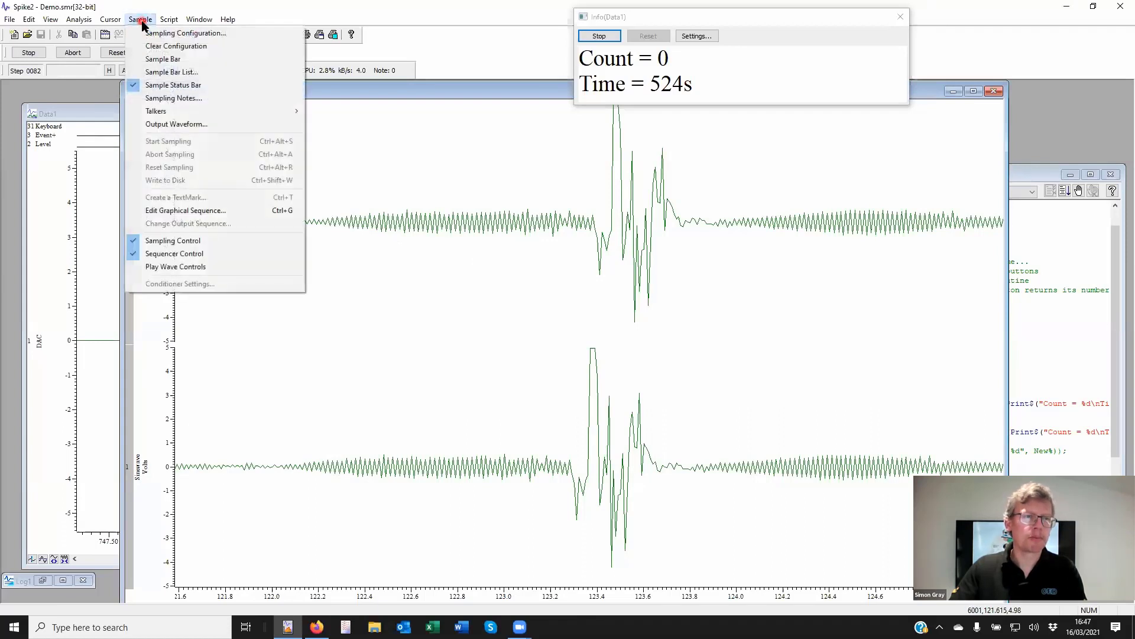
left_click(180, 124)
left_click(587, 284)
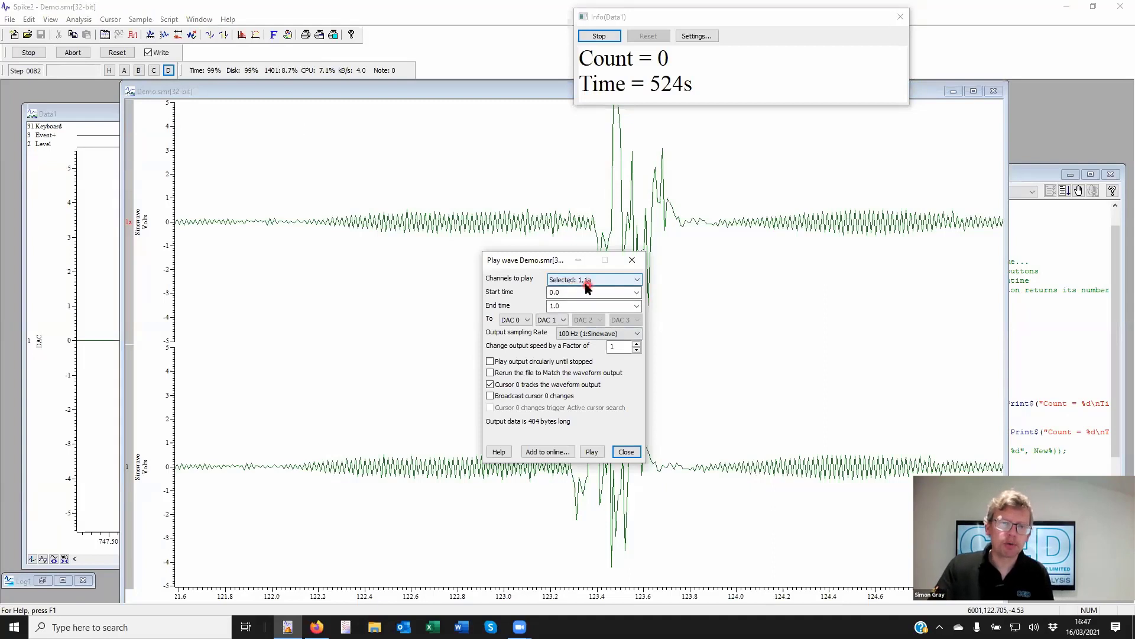
Set the waveform output range from XLow() to XHigh() and check the output sampling rate option
left_click(637, 294)
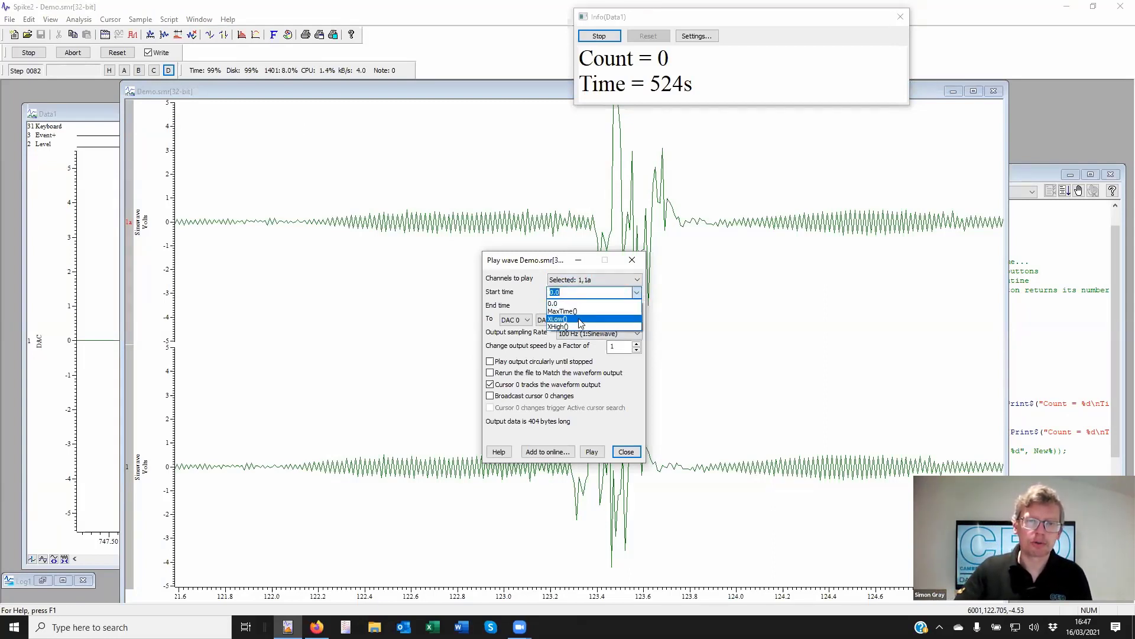
left_click(579, 319)
left_click(637, 306)
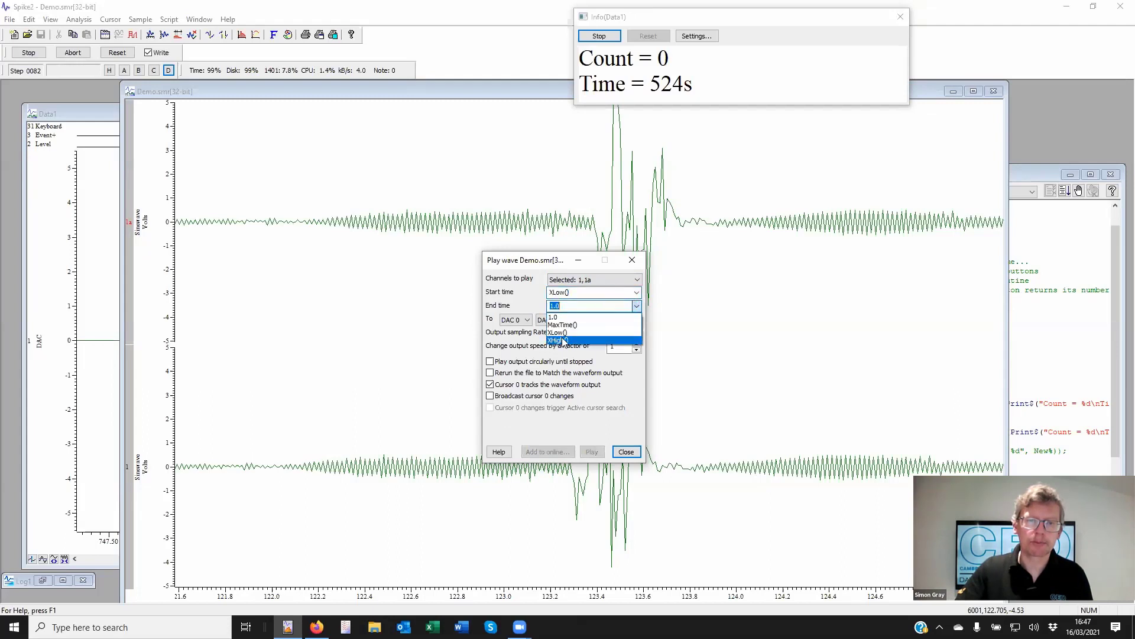
left_click(564, 340)
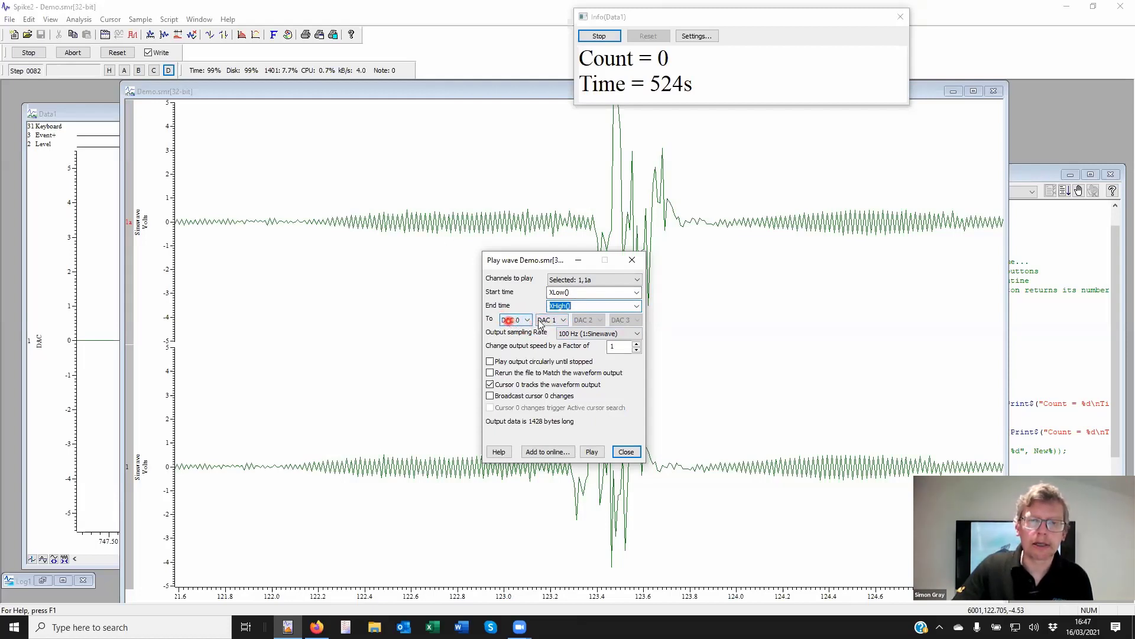
left_click(585, 334)
left_click(585, 335)
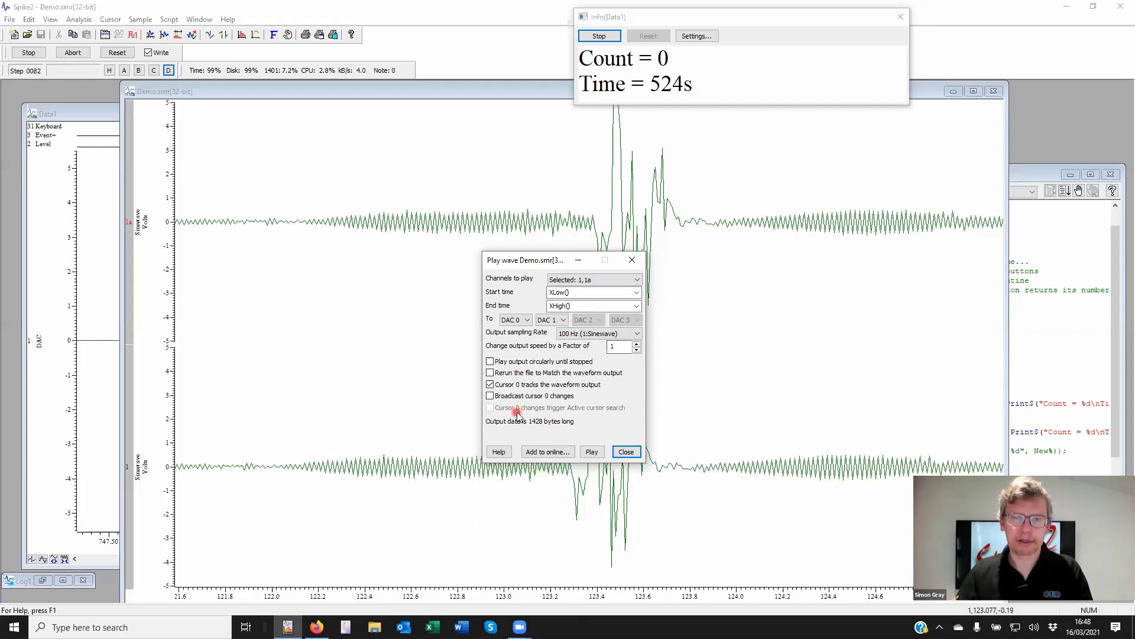
Add the waveform to the on-line play list with the label Test and key 1, and close the waveform output settings
left_click(544, 452)
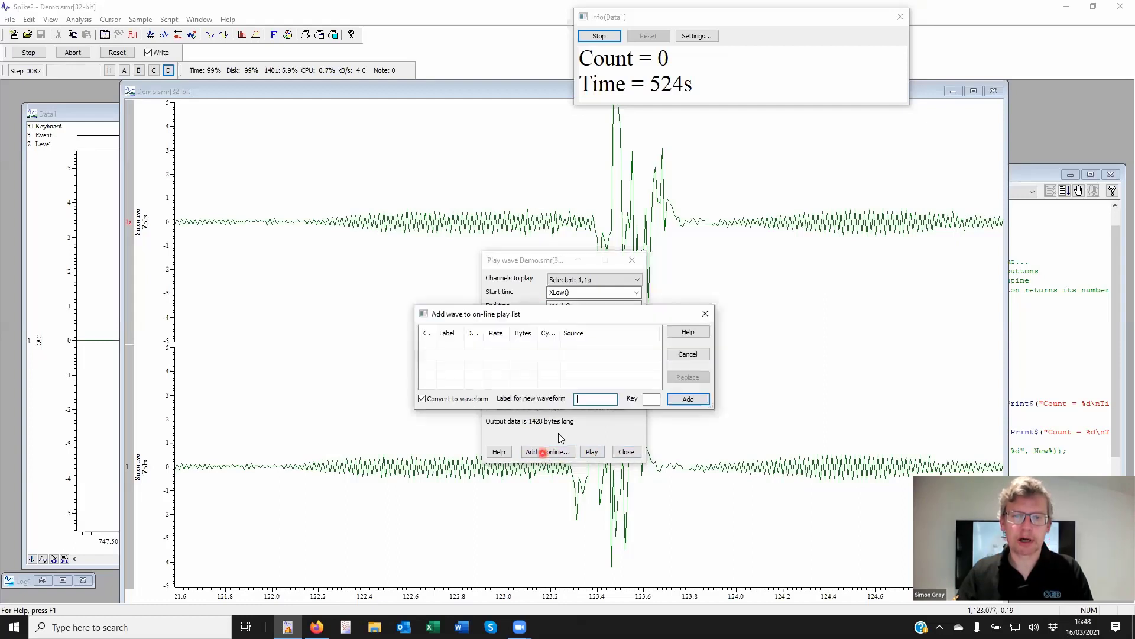
left_click(594, 399)
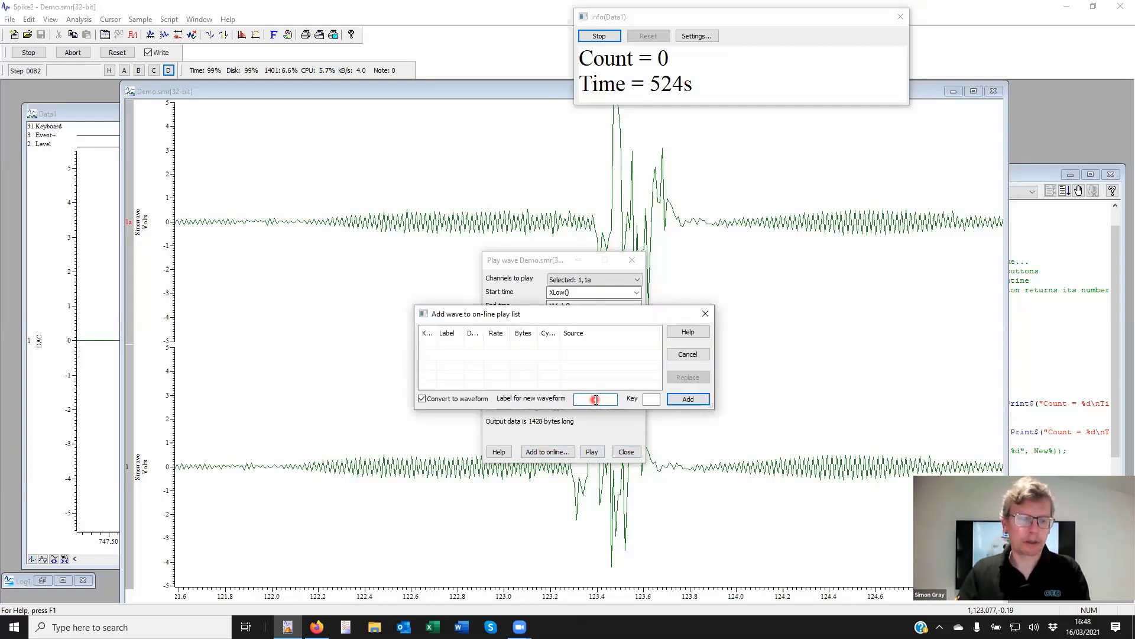
type("Test")
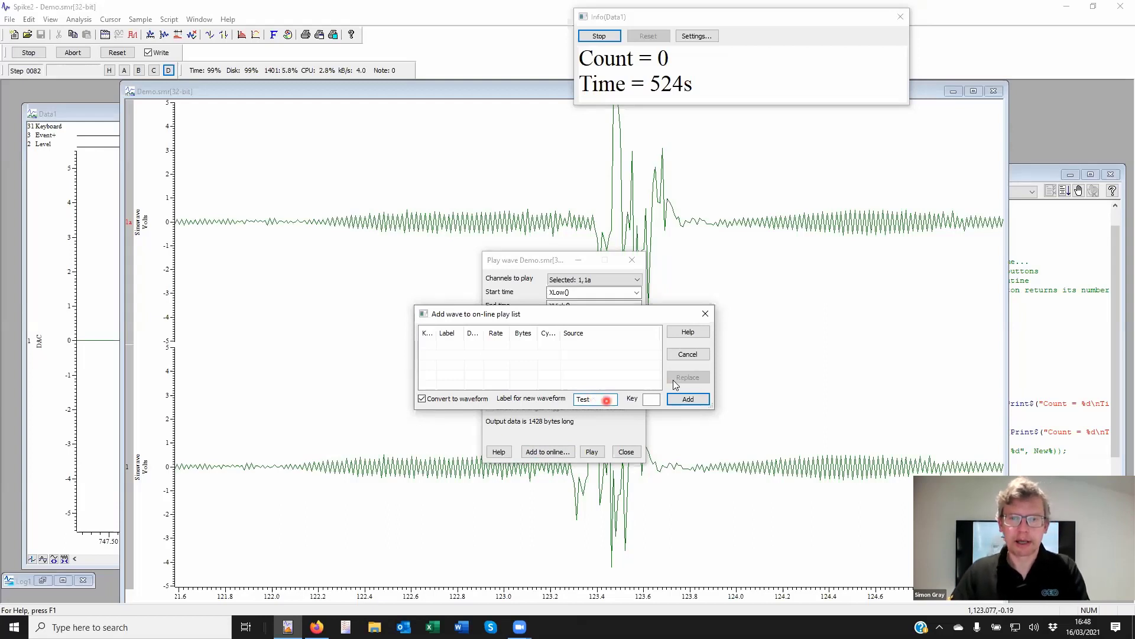
left_click(652, 397)
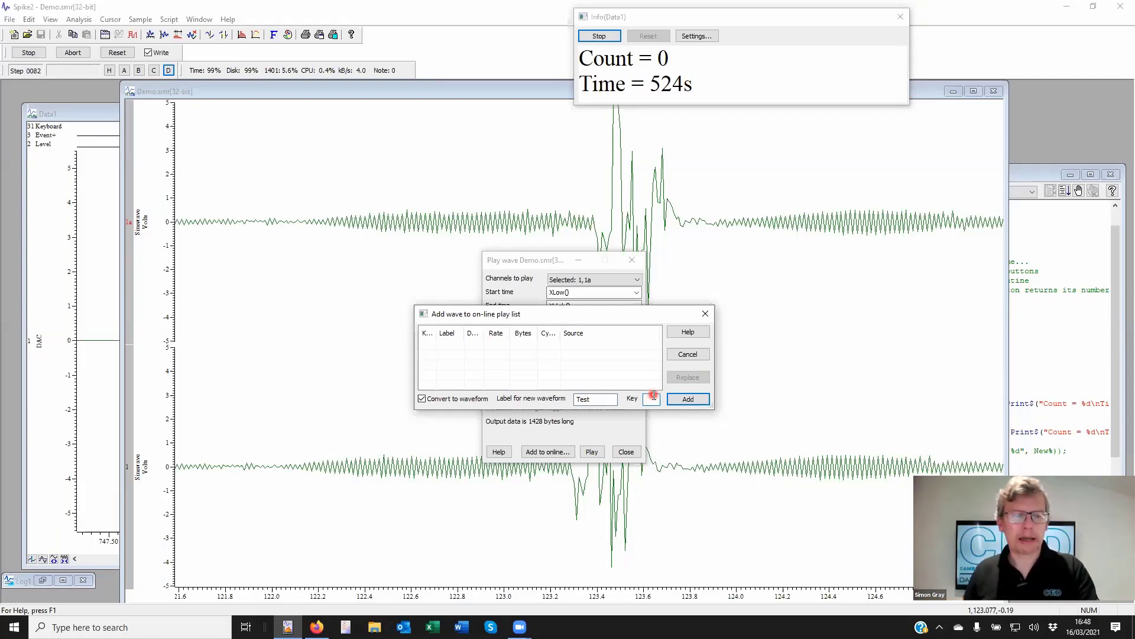
left_click(653, 395)
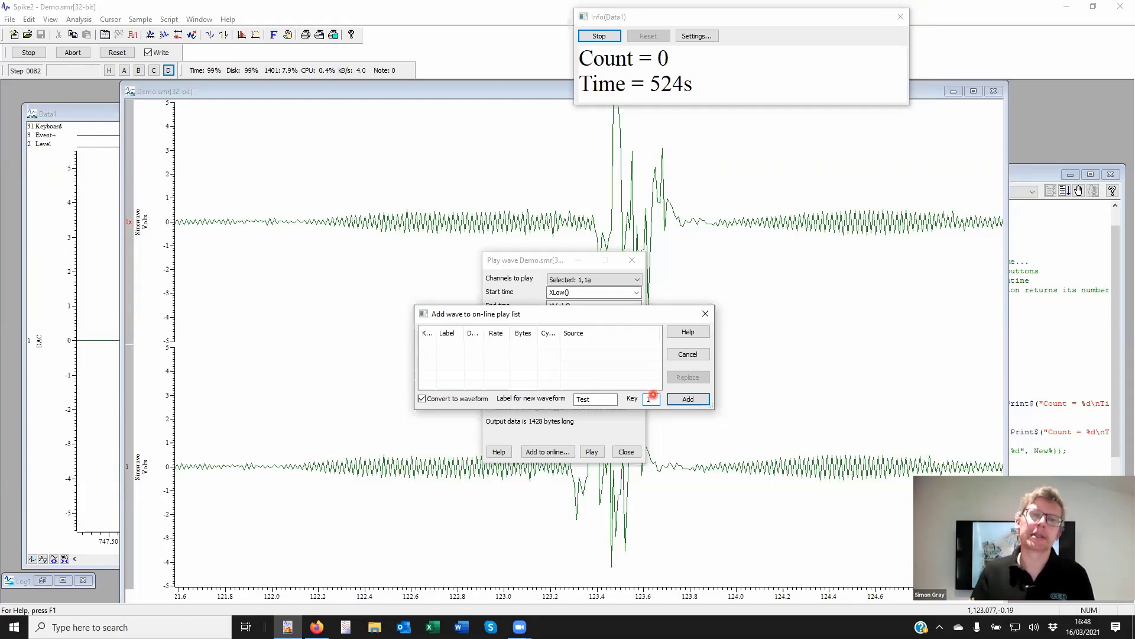
left_click(690, 399)
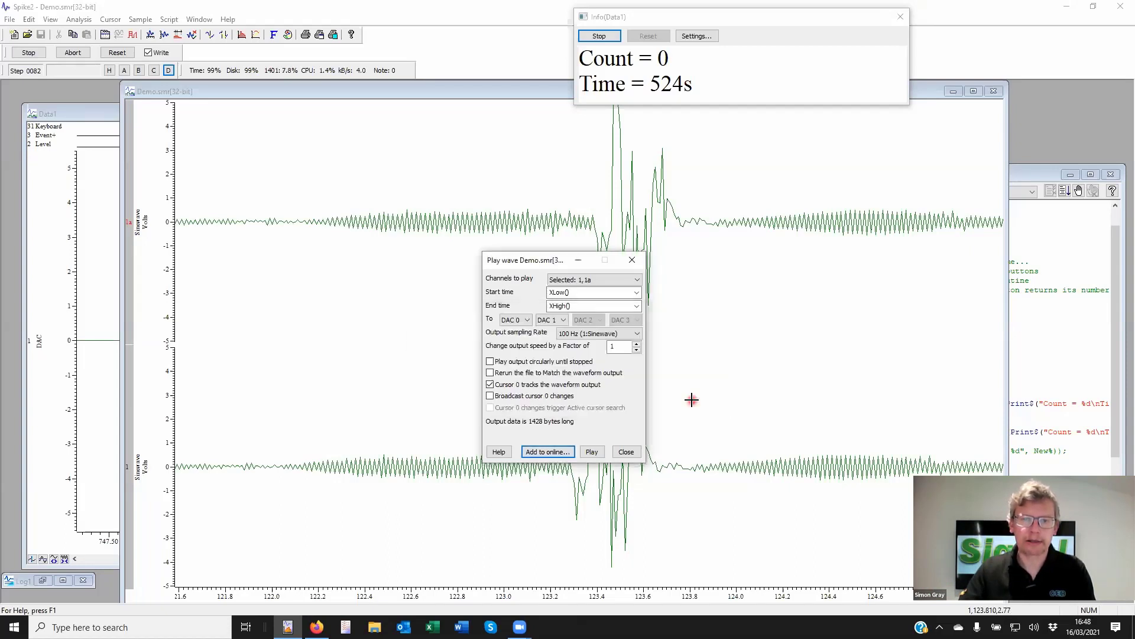
left_click(625, 453)
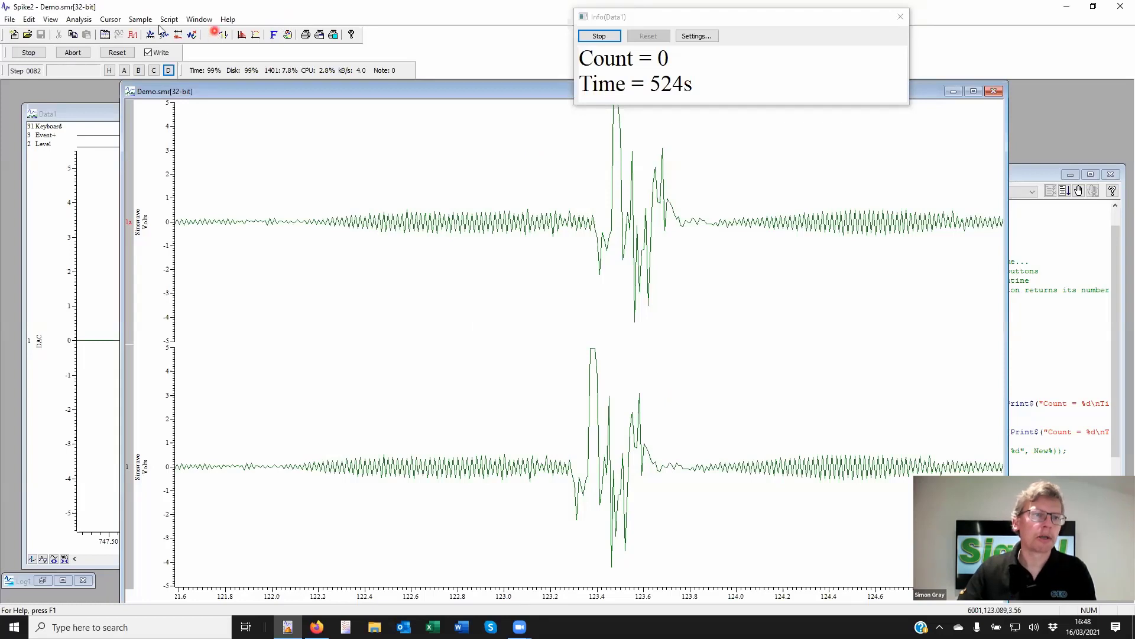
Review the Test entry in the sampling configuration's list of play waveforms and close the configuration
left_click(141, 19)
left_click(186, 34)
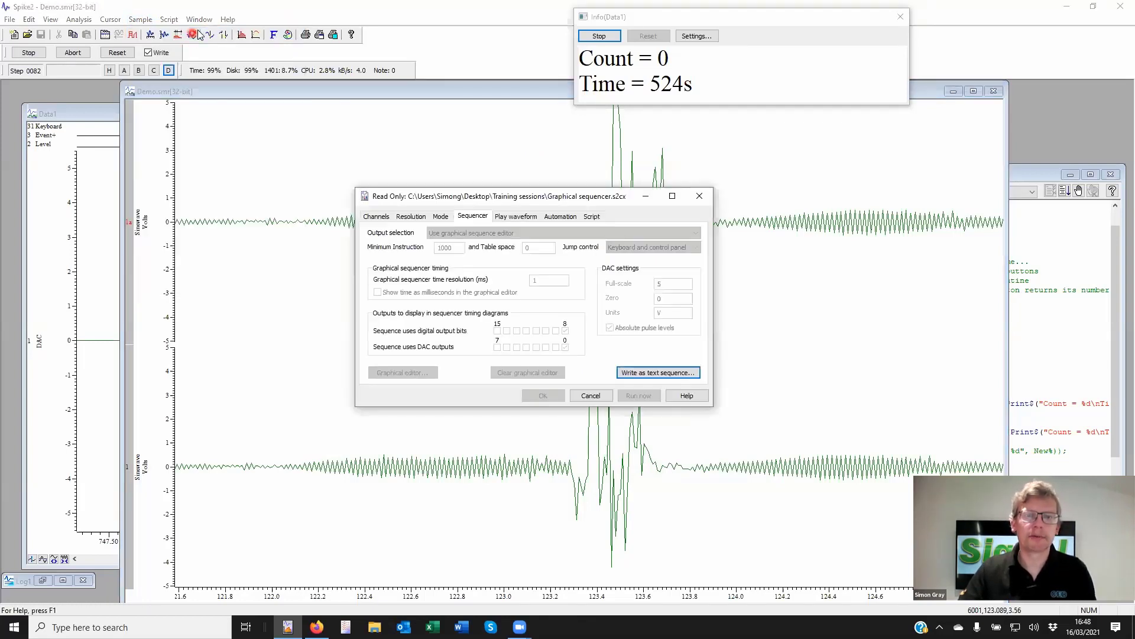
left_click(523, 218)
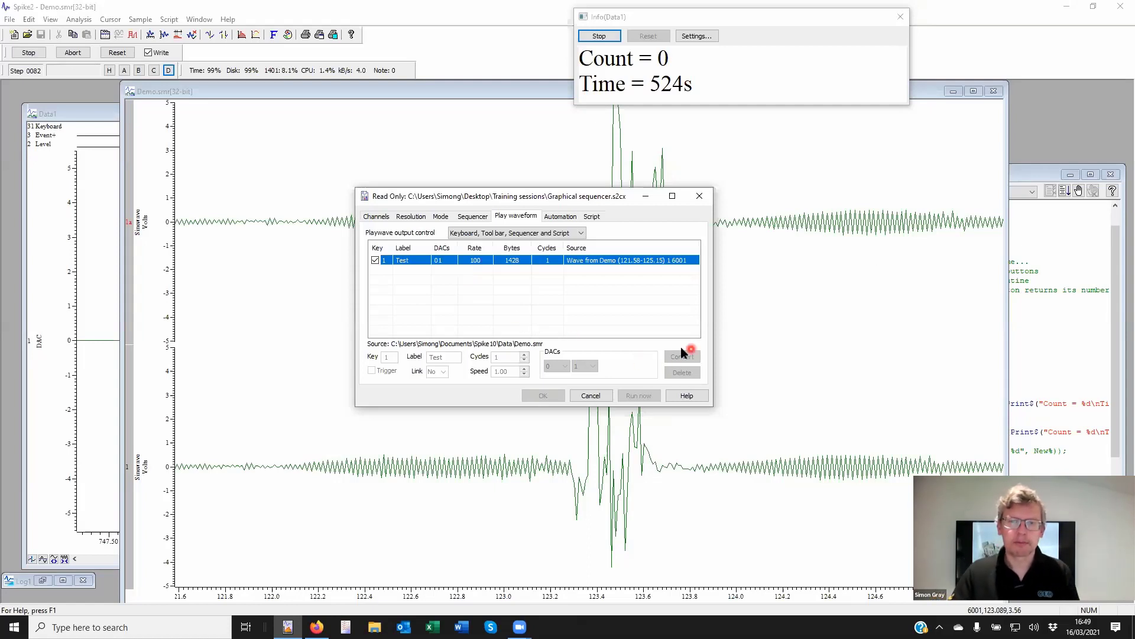
left_click(588, 396)
Check the Data1 recording, return to Demo.smr and stop the live sampling
left_click(83, 177)
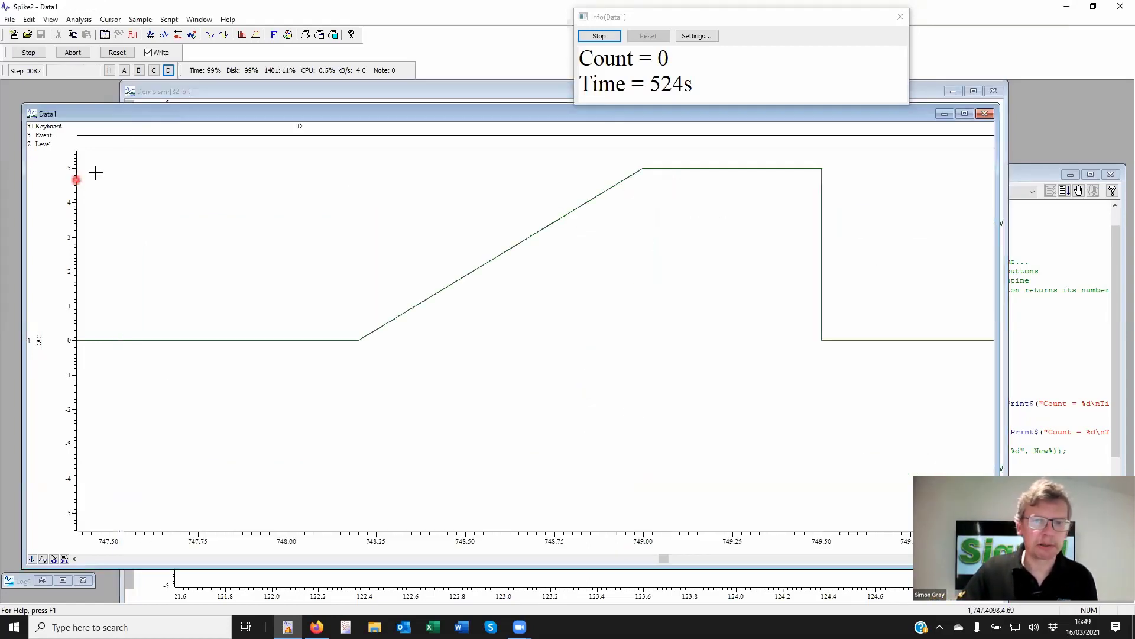
left_click(484, 94)
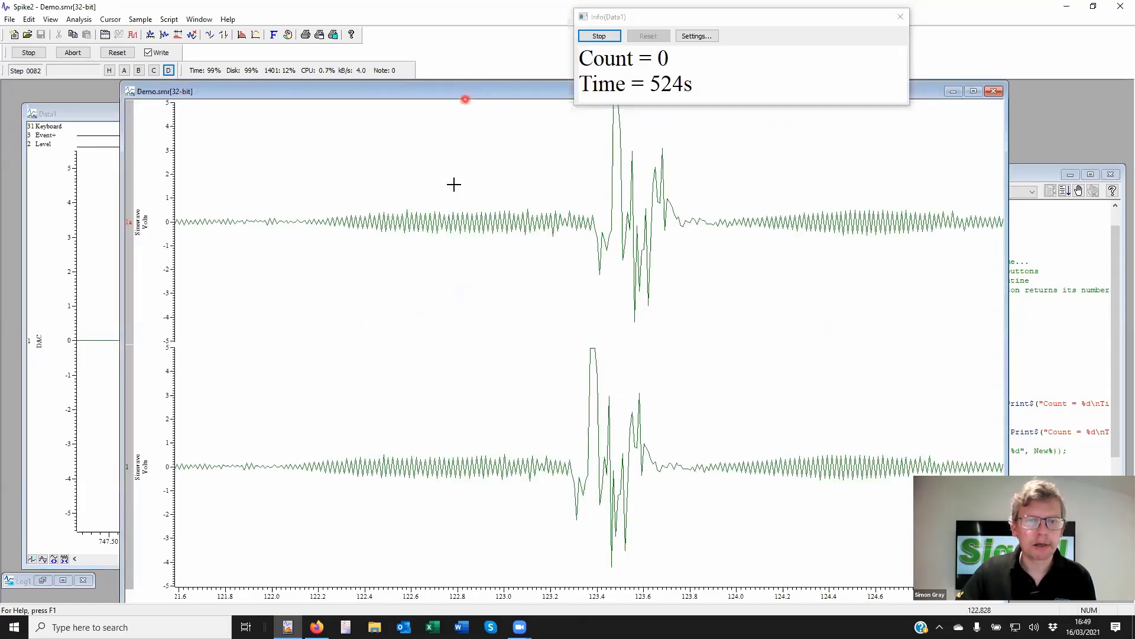
left_click(30, 52)
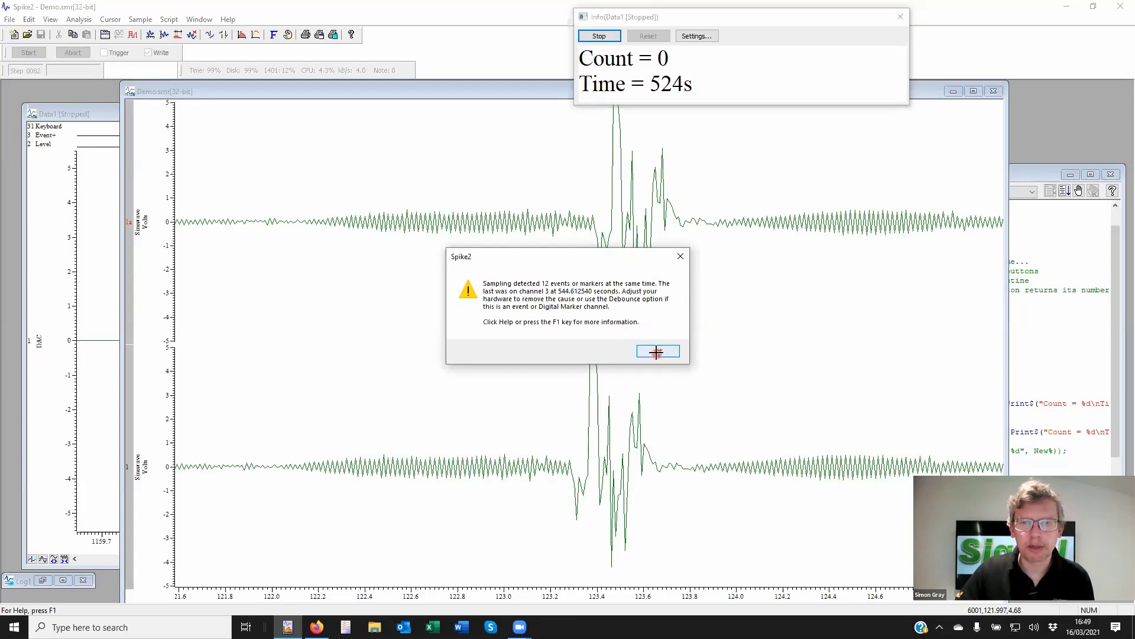
left_click(658, 355)
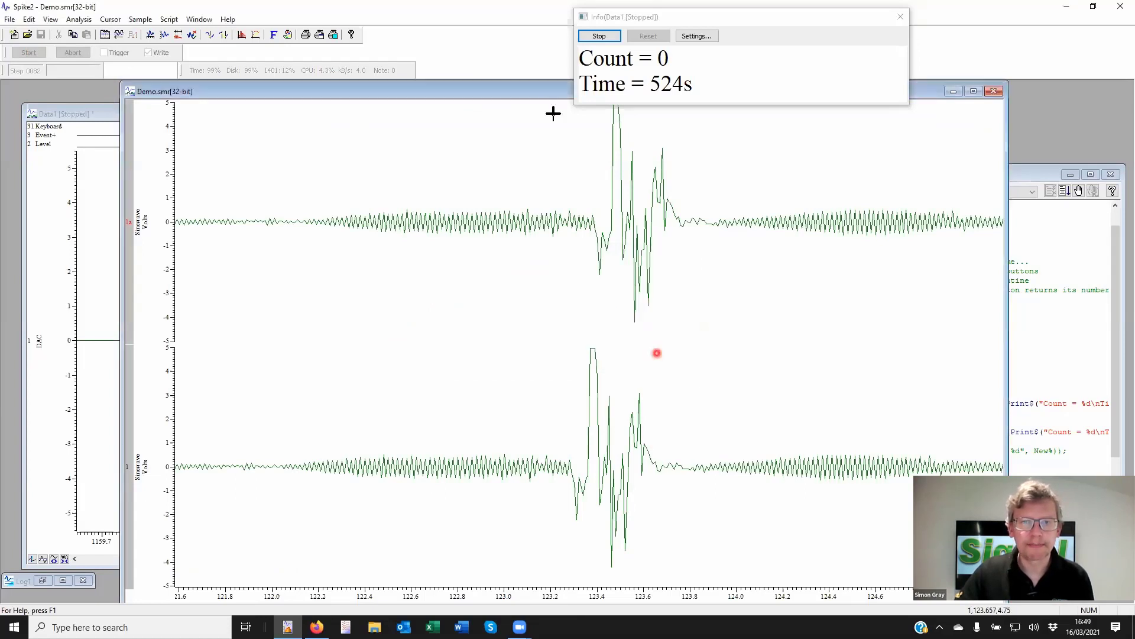
Replace the Test entry in the on-line play list with the current Demo.smr waveform and close the waveform output settings
left_click(140, 19)
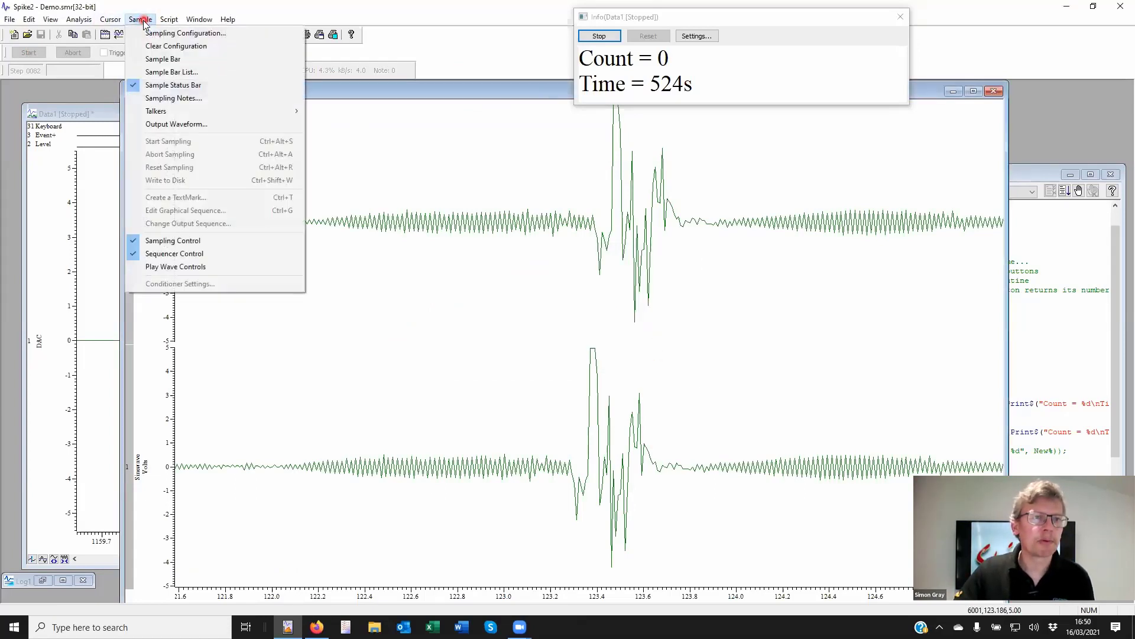
left_click(177, 124)
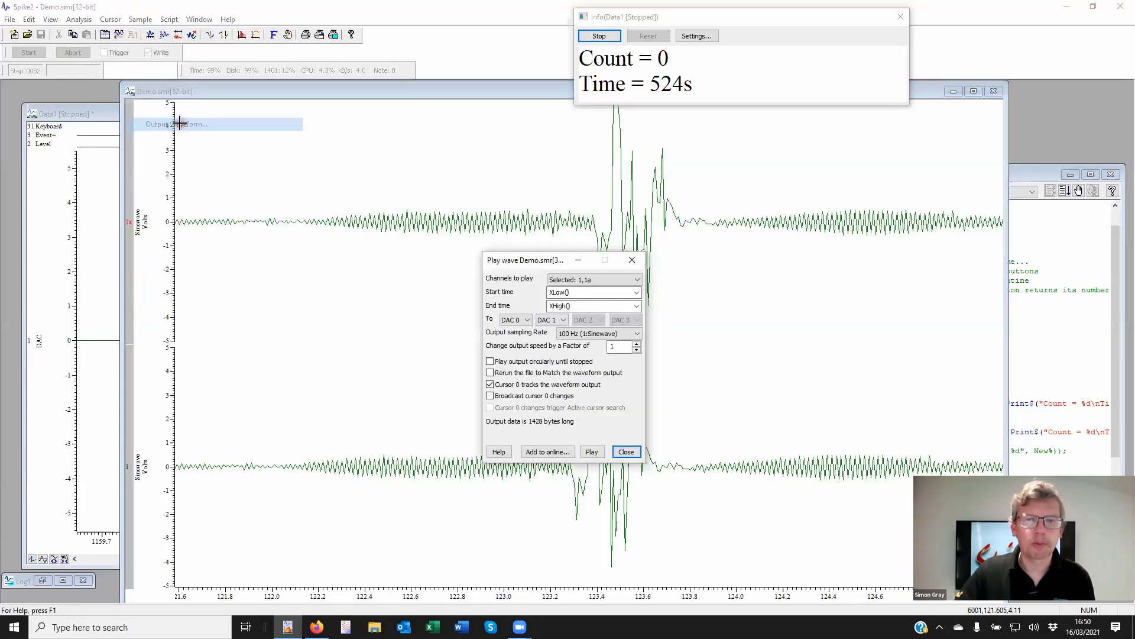
left_click(555, 454)
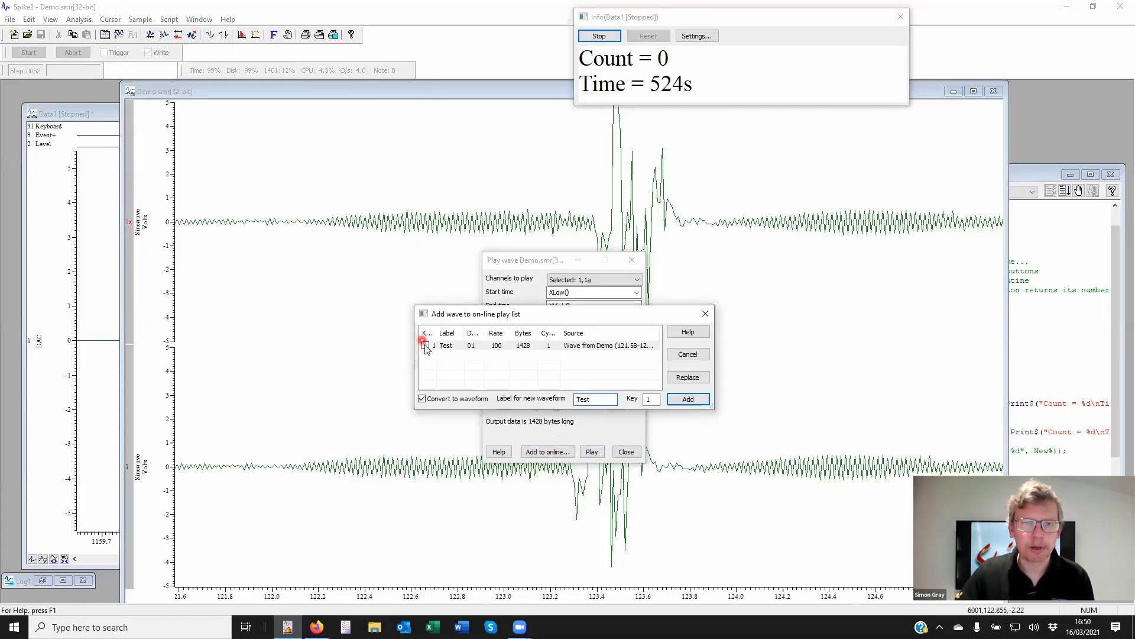
left_click(501, 381)
left_click(688, 377)
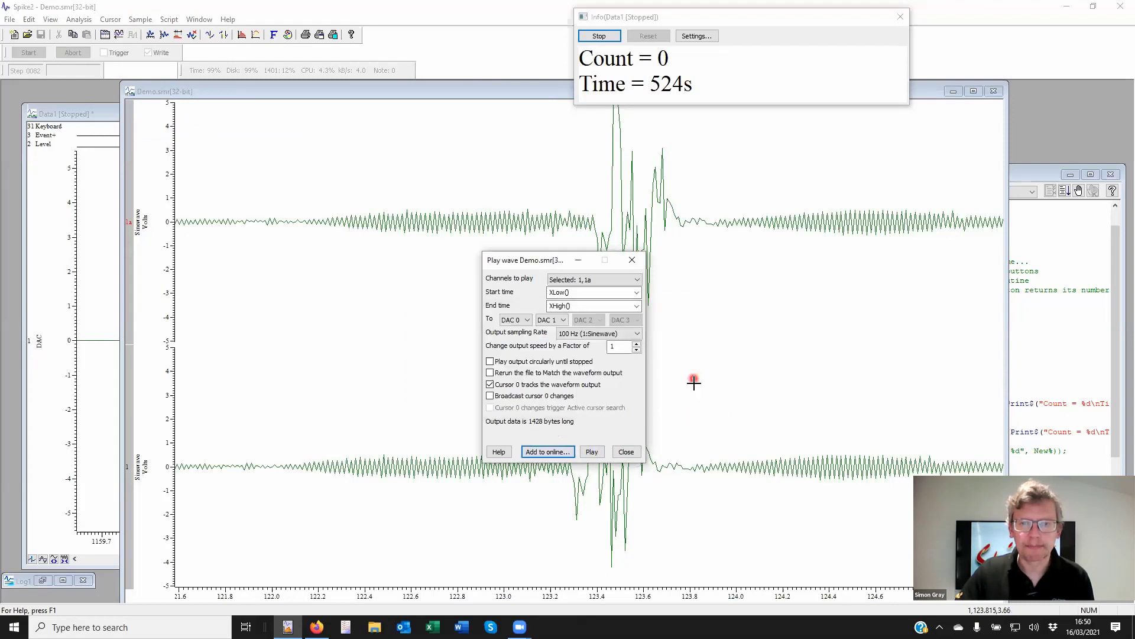
left_click(627, 452)
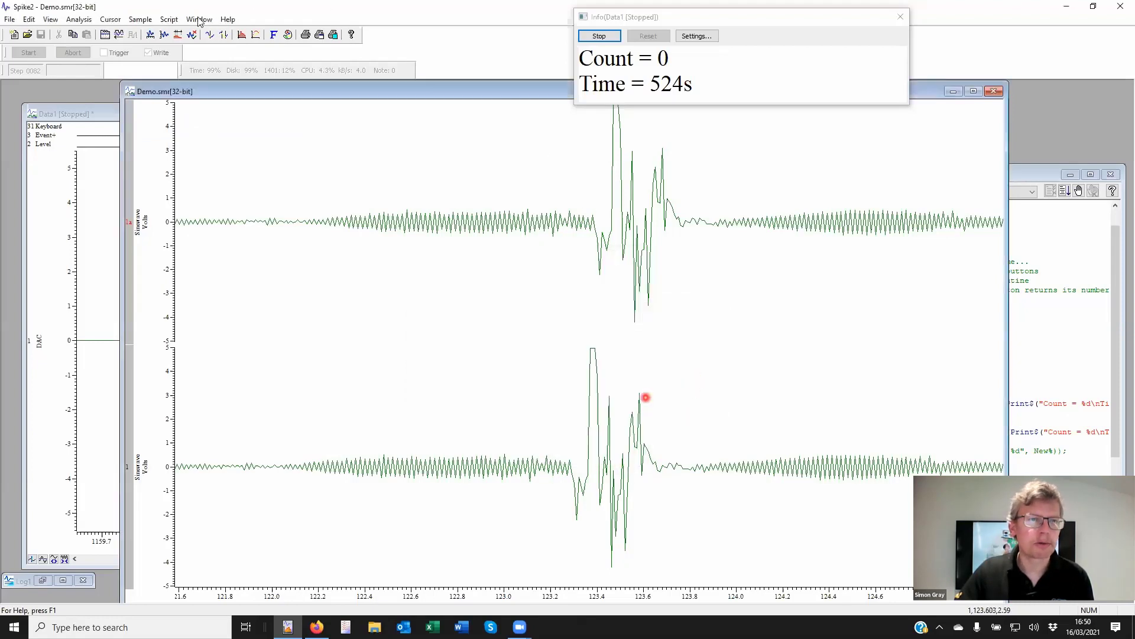
Check the Test waveform's key, DAC, cycle and speed options in the sampling configuration's play waveform settings
left_click(142, 19)
left_click(172, 33)
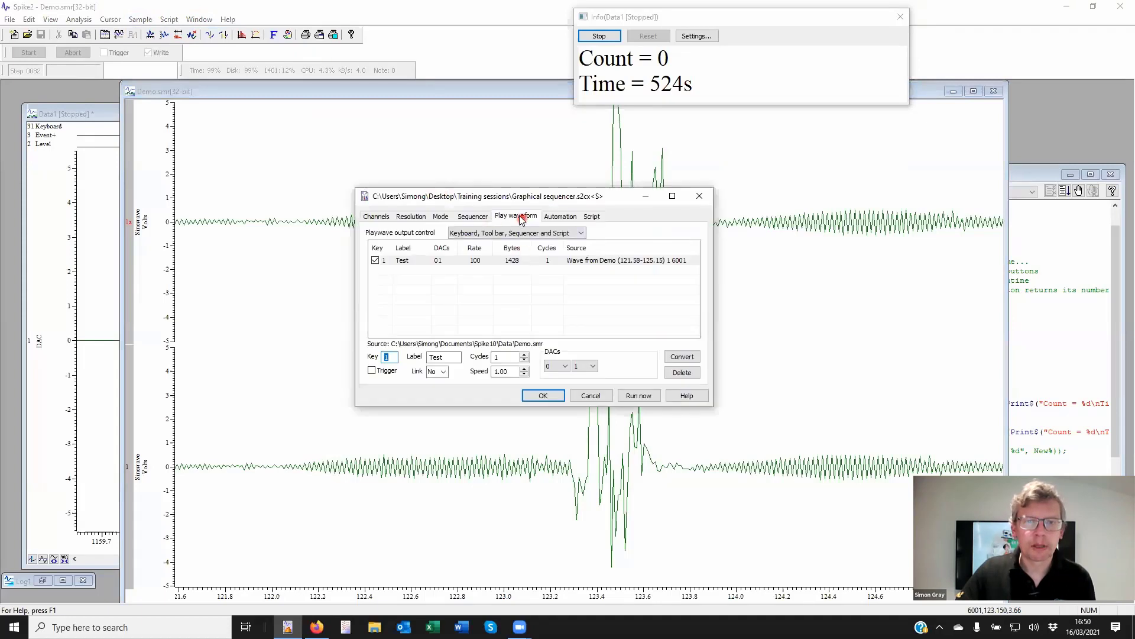
left_click(445, 260)
left_click(679, 357)
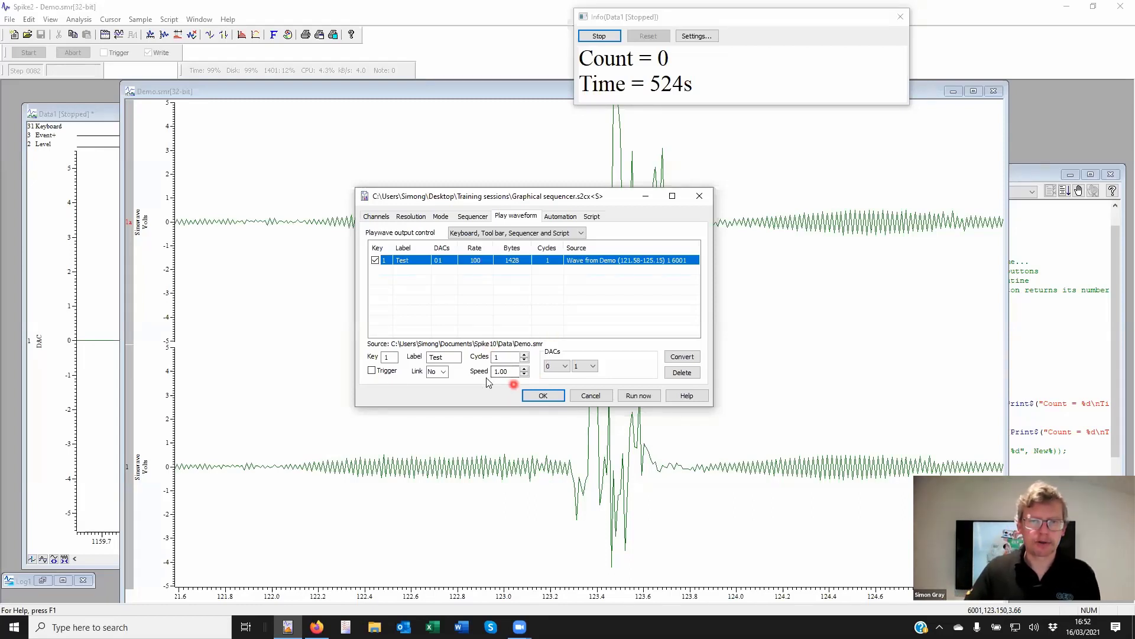
left_click(539, 396)
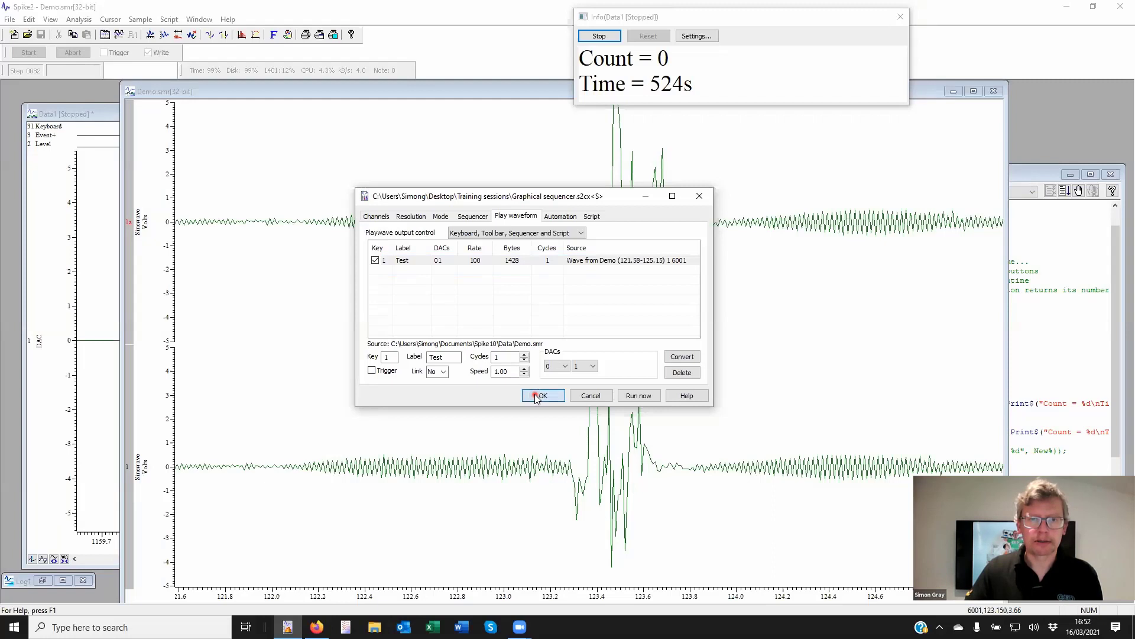
Open the graphical sequence editor from the sequencer settings and select Section E as the current section
left_click(471, 217)
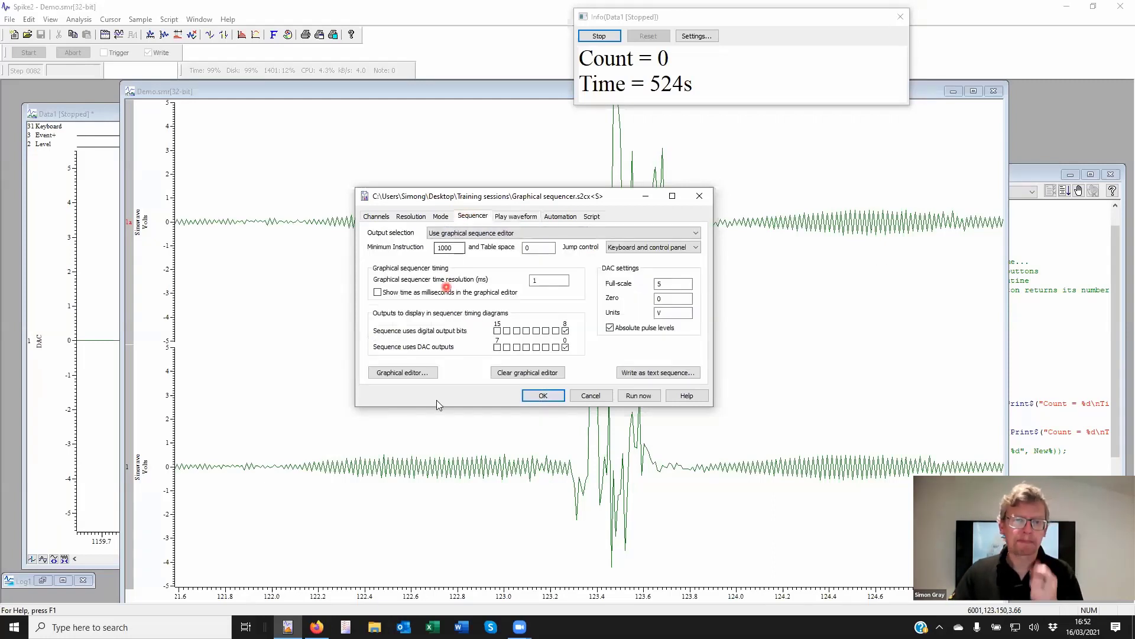
left_click(404, 372)
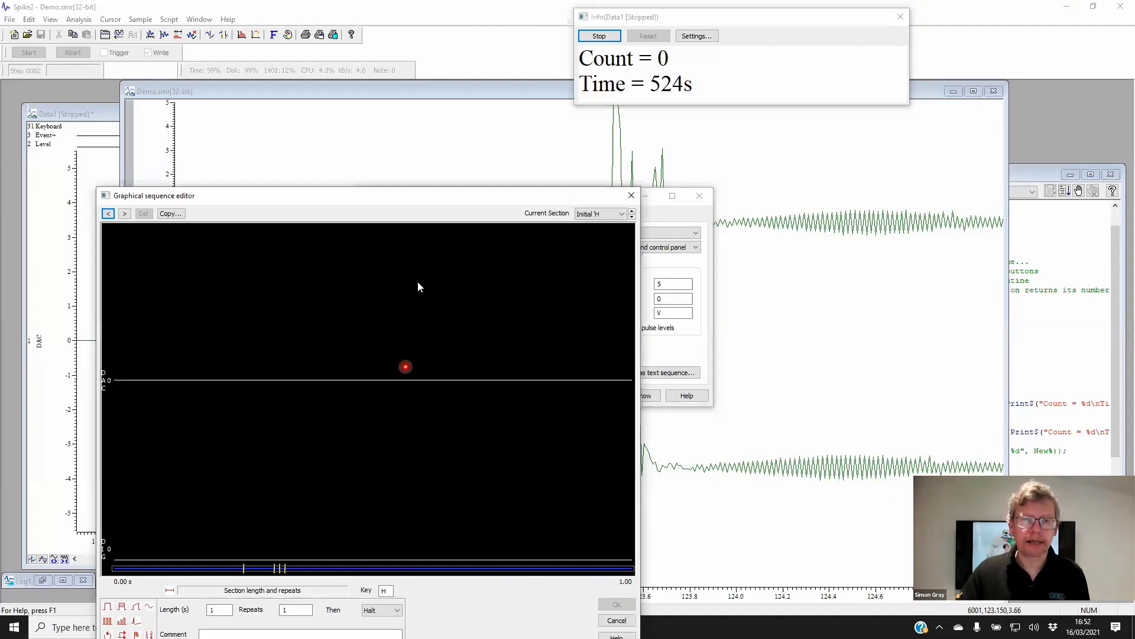
left_click(386, 195)
left_click_drag(386, 195, 402, 100)
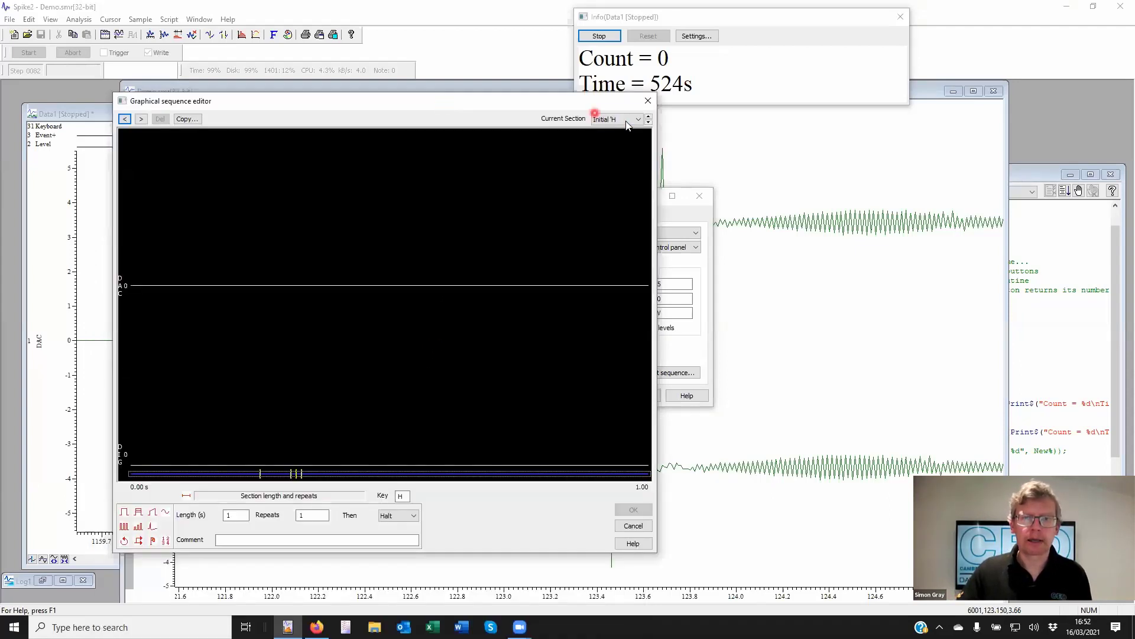
left_click(618, 119)
left_click(626, 169)
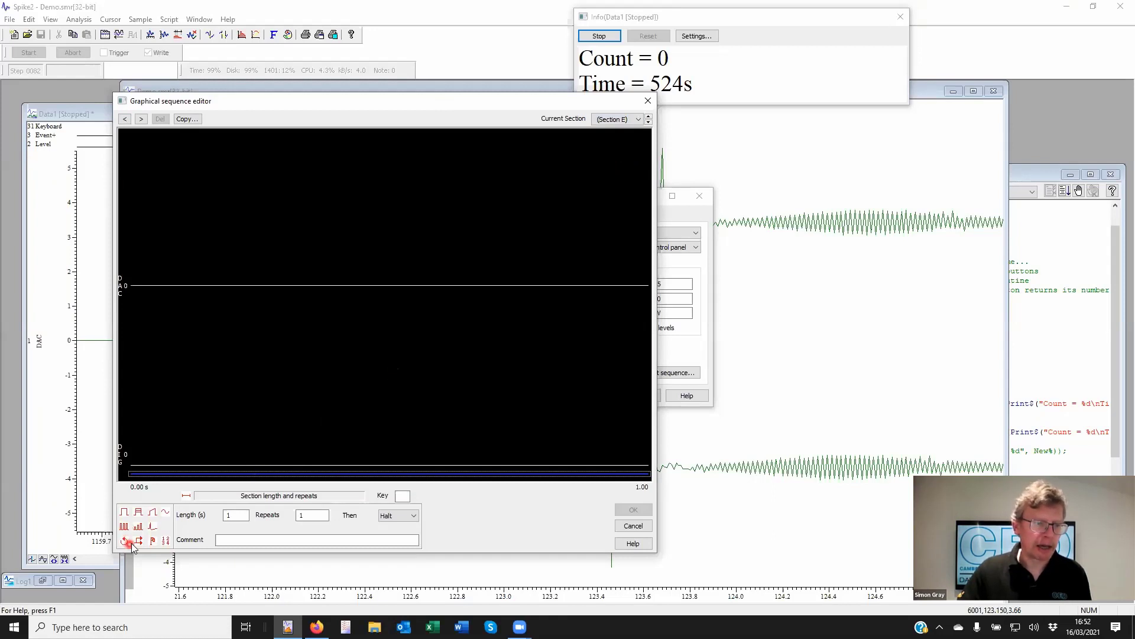
Add a waveform trigger at about 0.08 s in Section E and set the section length to 10 s
left_click(152, 525)
left_click_drag(152, 525, 171, 302)
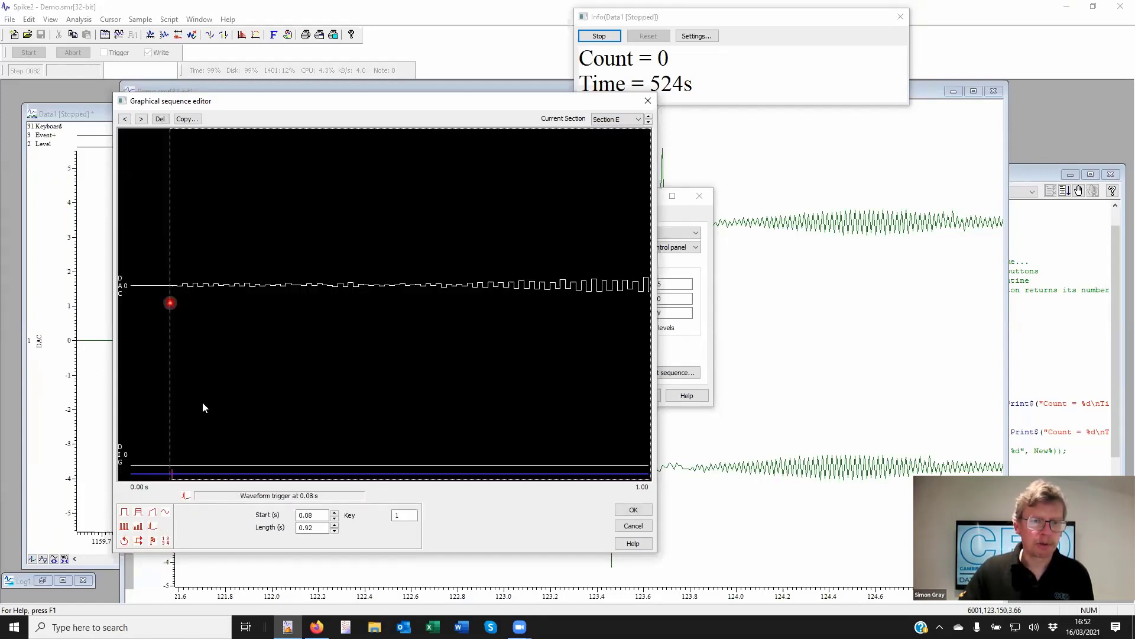
left_click(239, 485)
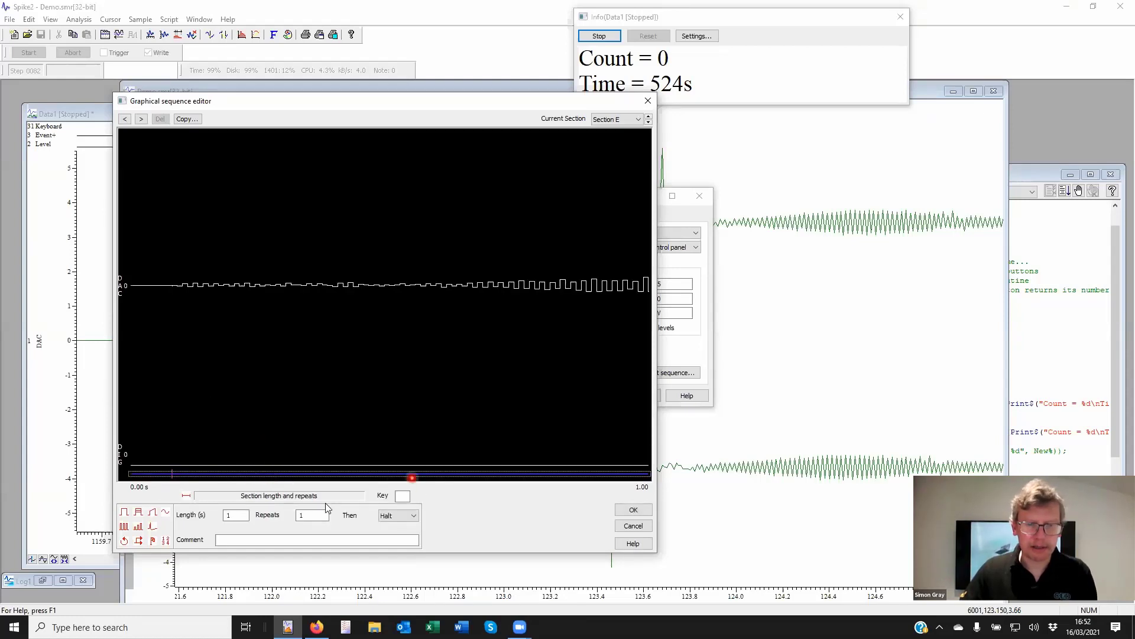
left_click(240, 516)
type("0")
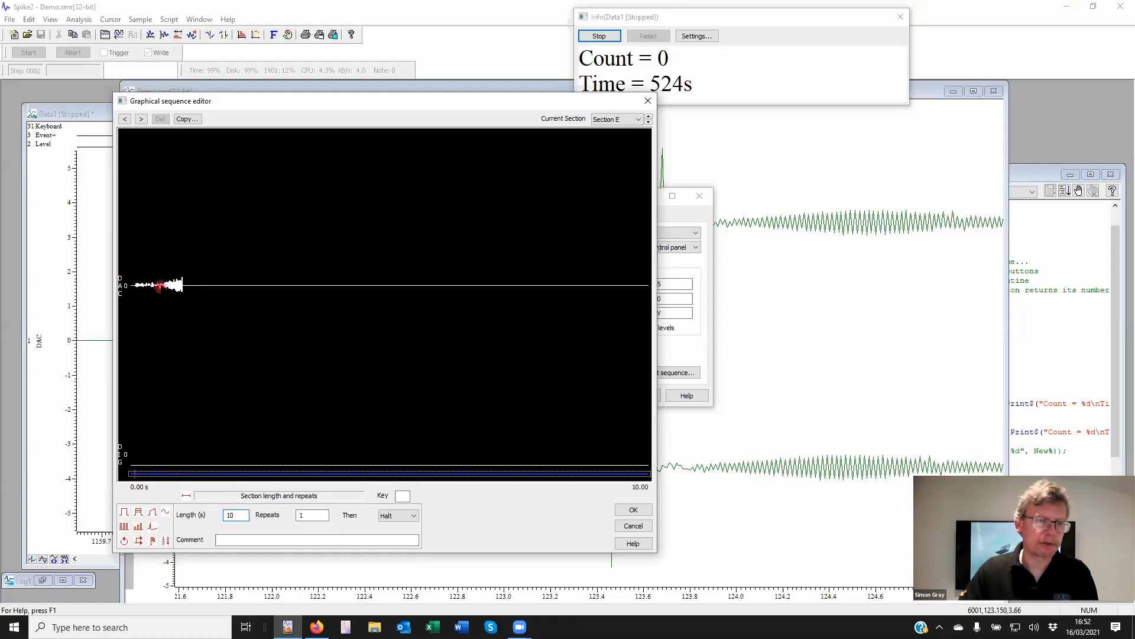
Move the waveform trigger to start at 2 s in Section E
left_click(136, 284)
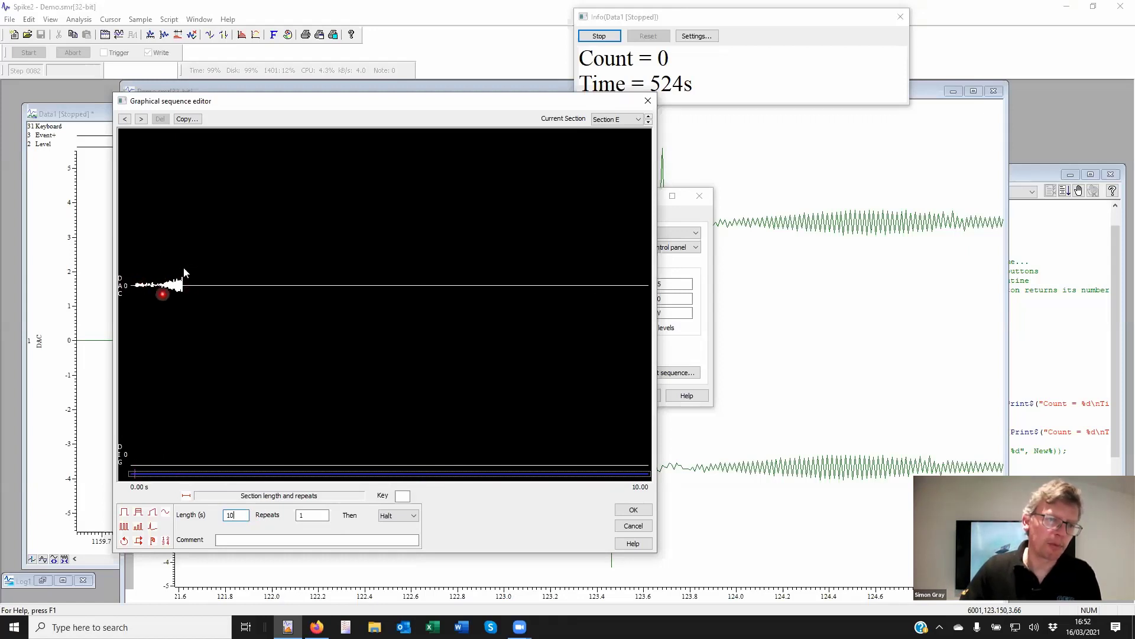
left_click(188, 285)
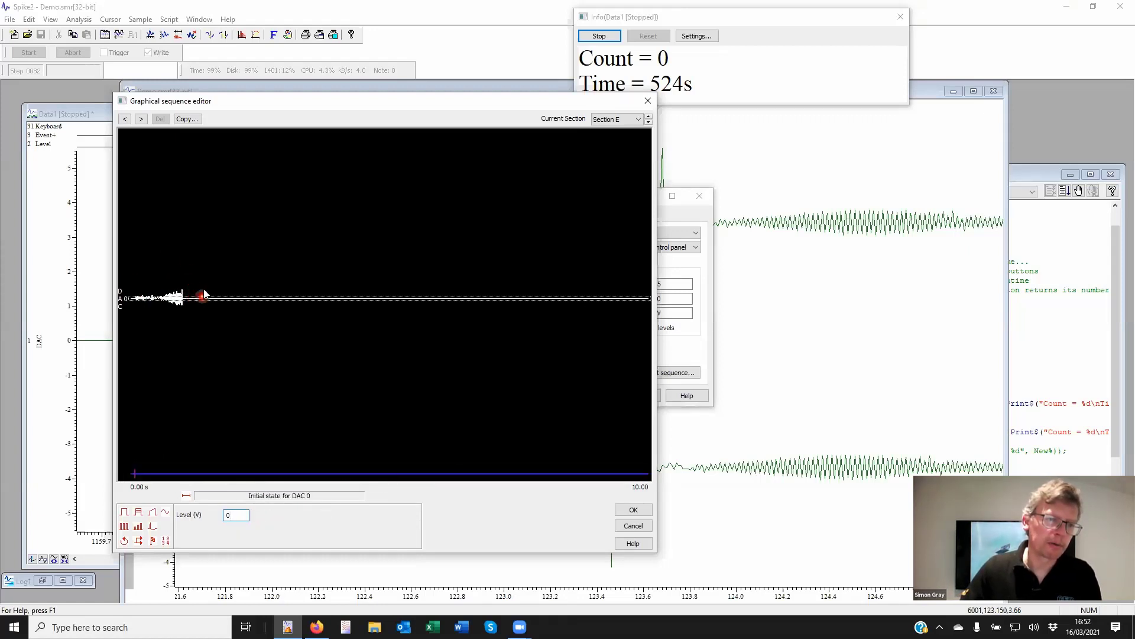
left_click(204, 294)
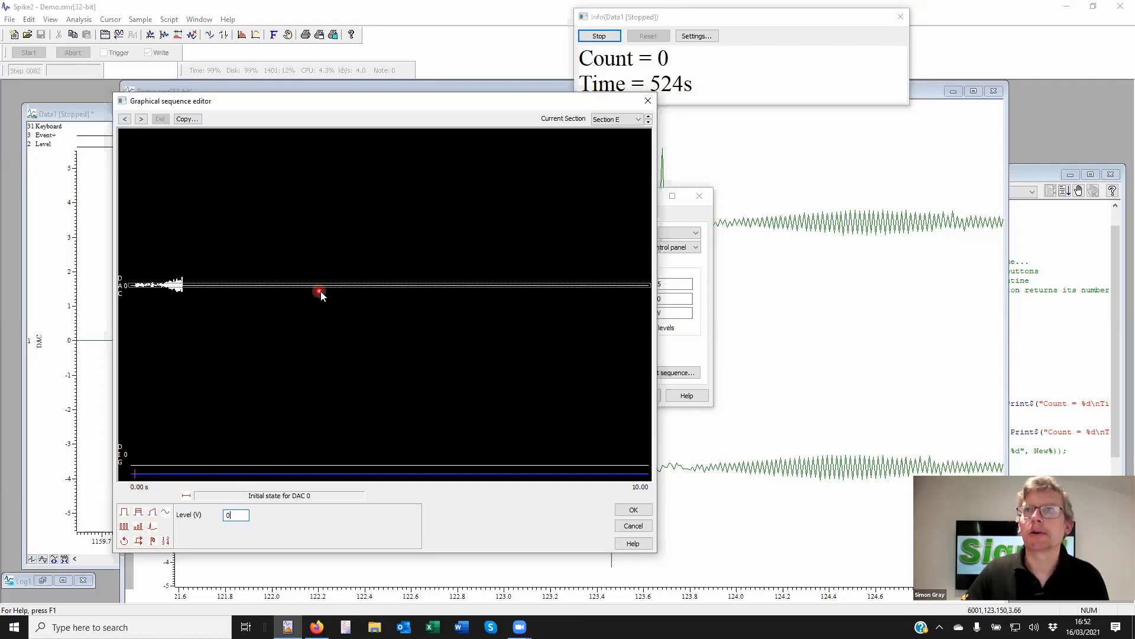
left_click(176, 284)
left_click_drag(256, 280, 269, 278)
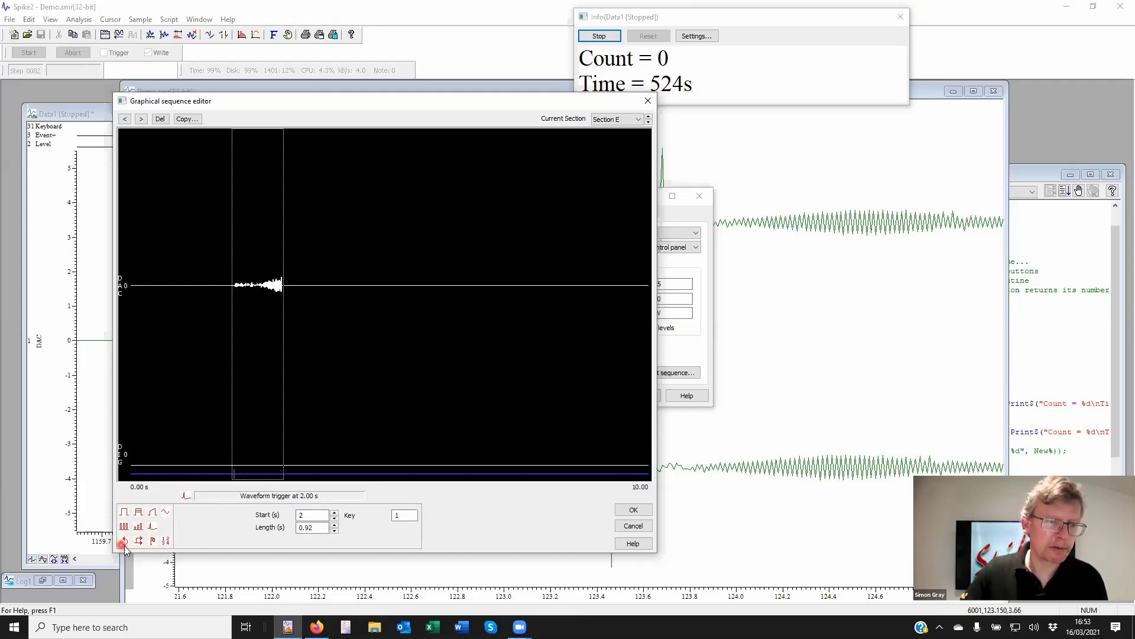
Add a wait at about 0.9 s ahead of the waveform trigger, of type Channel above with channel 1 and threshold 2.5
mouse_move(126, 541)
left_mouse_down()
mouse_move(178, 456)
mouse_move(214, 491)
left_mouse_up()
left_click(201, 517)
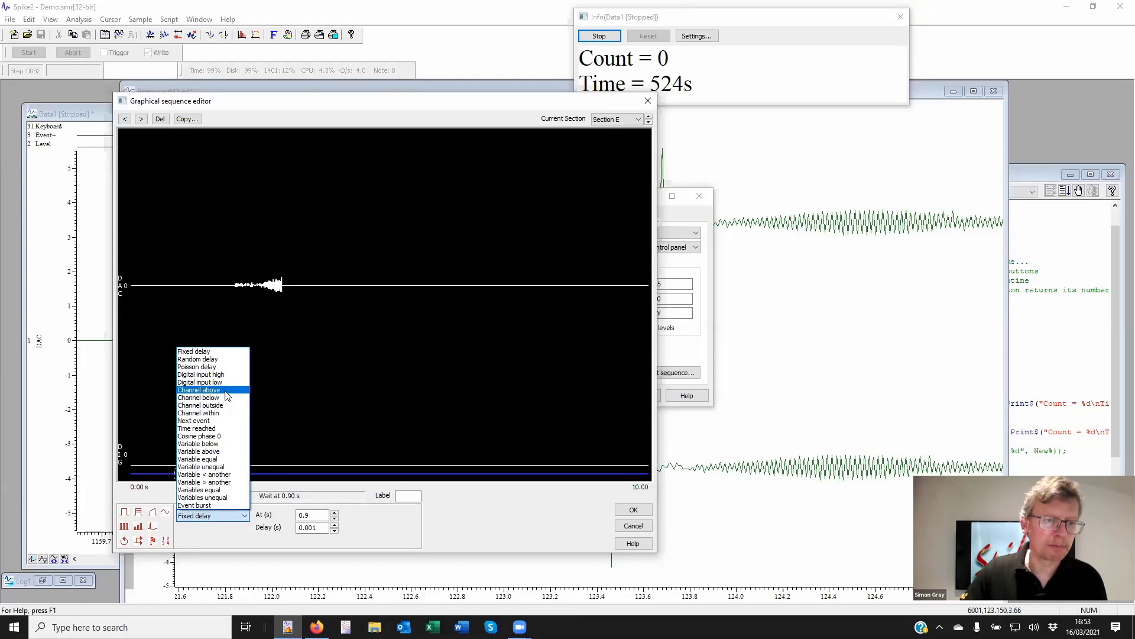
left_click(226, 392)
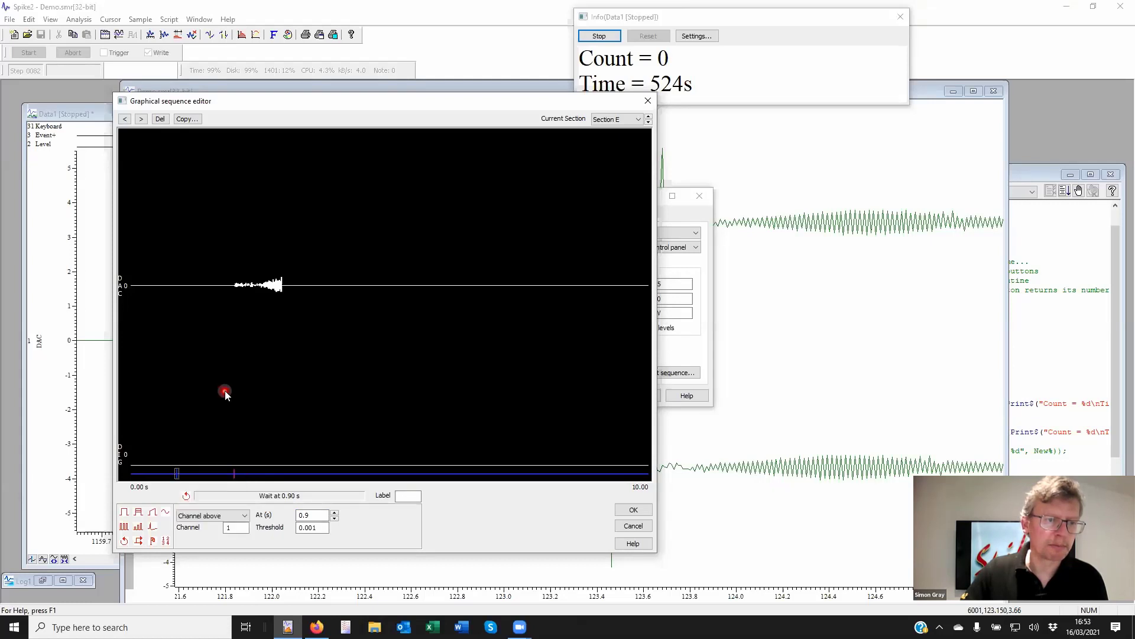
double_click(236, 528)
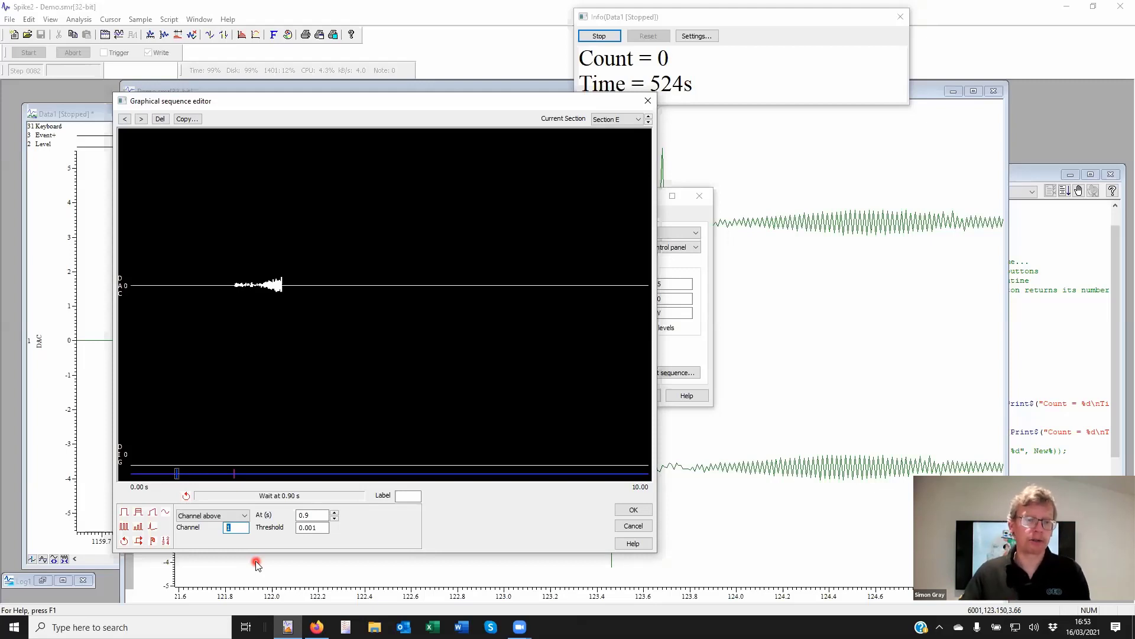
left_click_drag(325, 527, 292, 528)
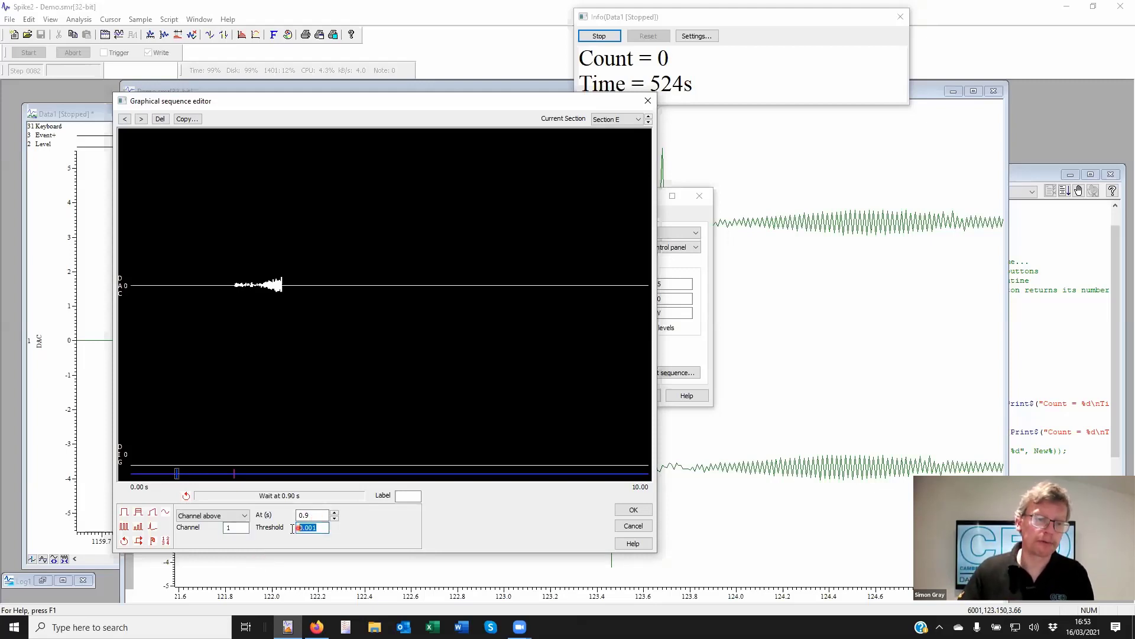
type("2.5")
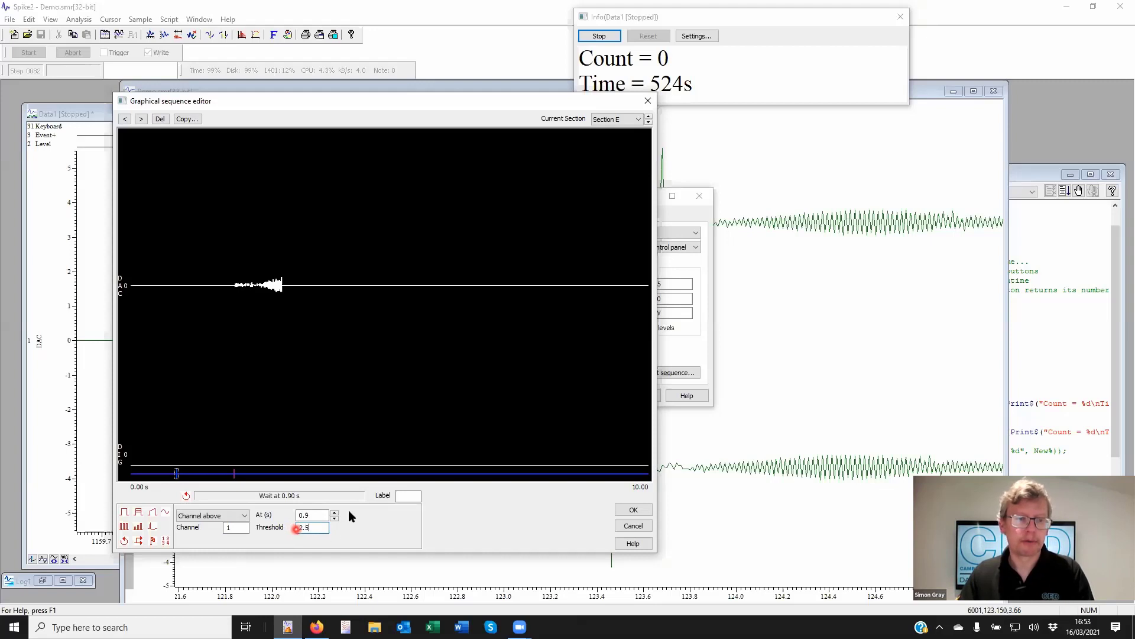
Set the time of the Channel above wait to 0.1 s
left_click(308, 515)
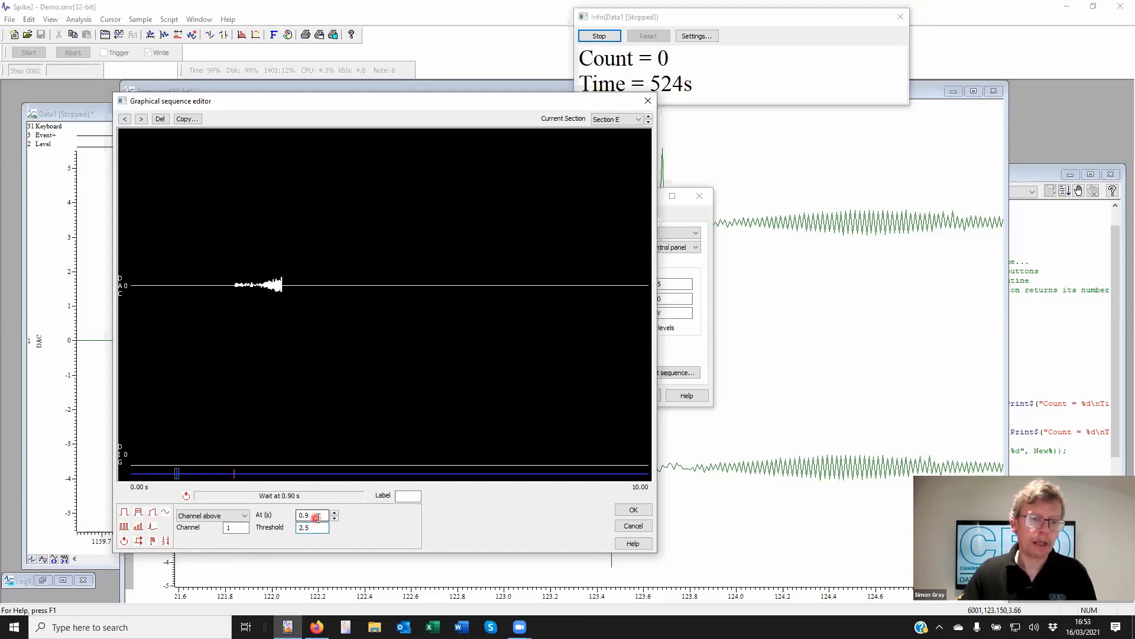
left_click(313, 517)
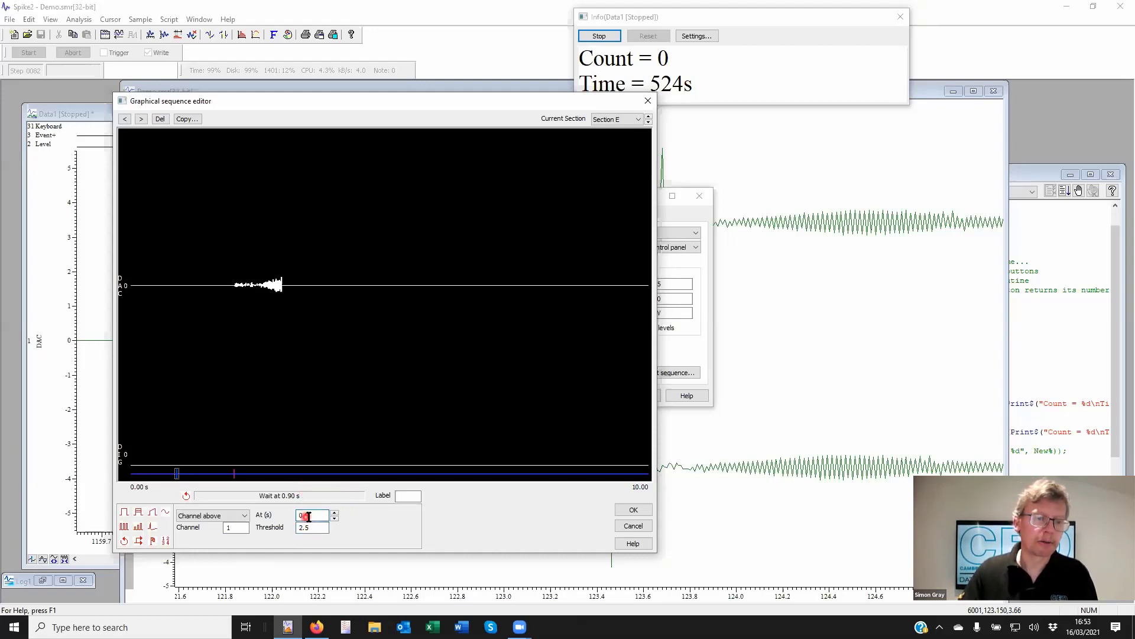
left_click(323, 515)
key("BackSpace")
type("1")
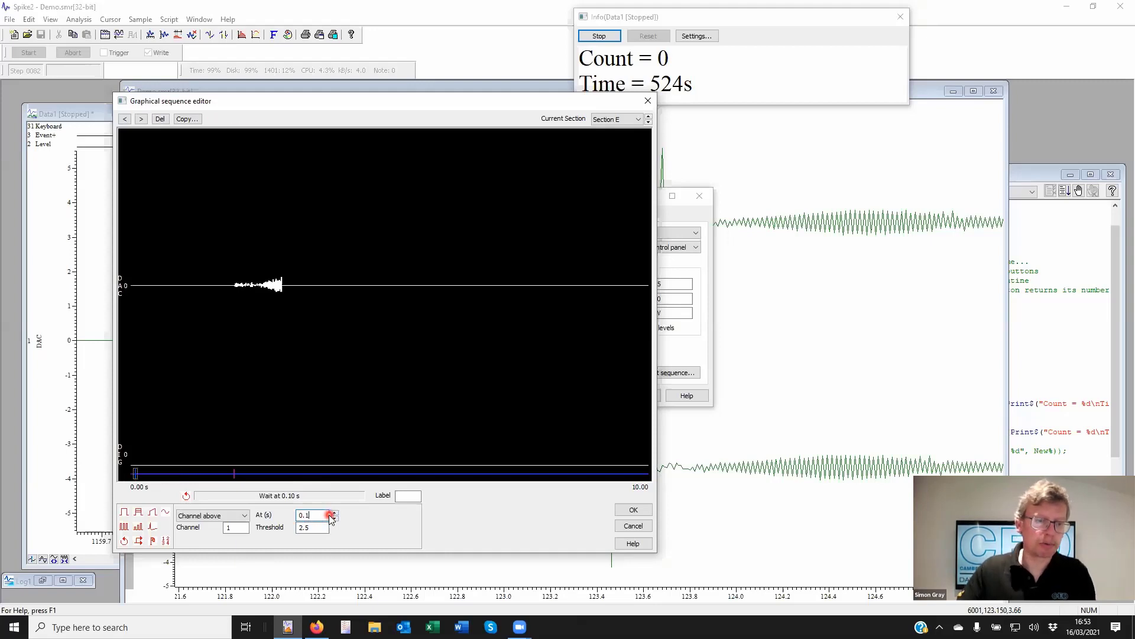
Move the waveform trigger to about 0.4 s, shortly after the wait on the control track
left_click(137, 474)
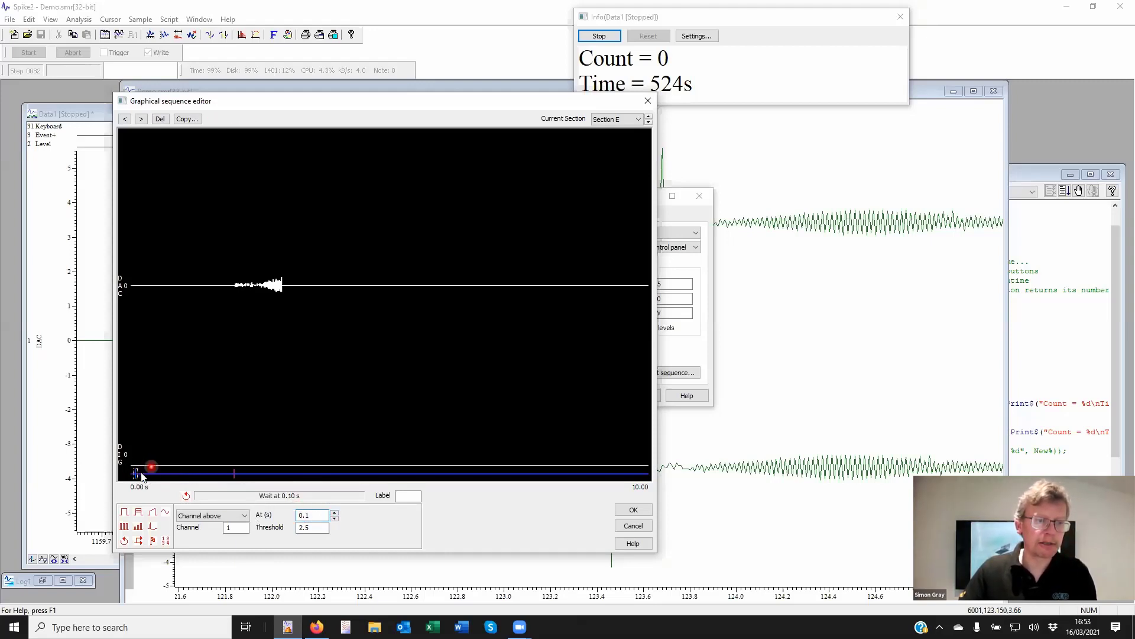
left_click(235, 474)
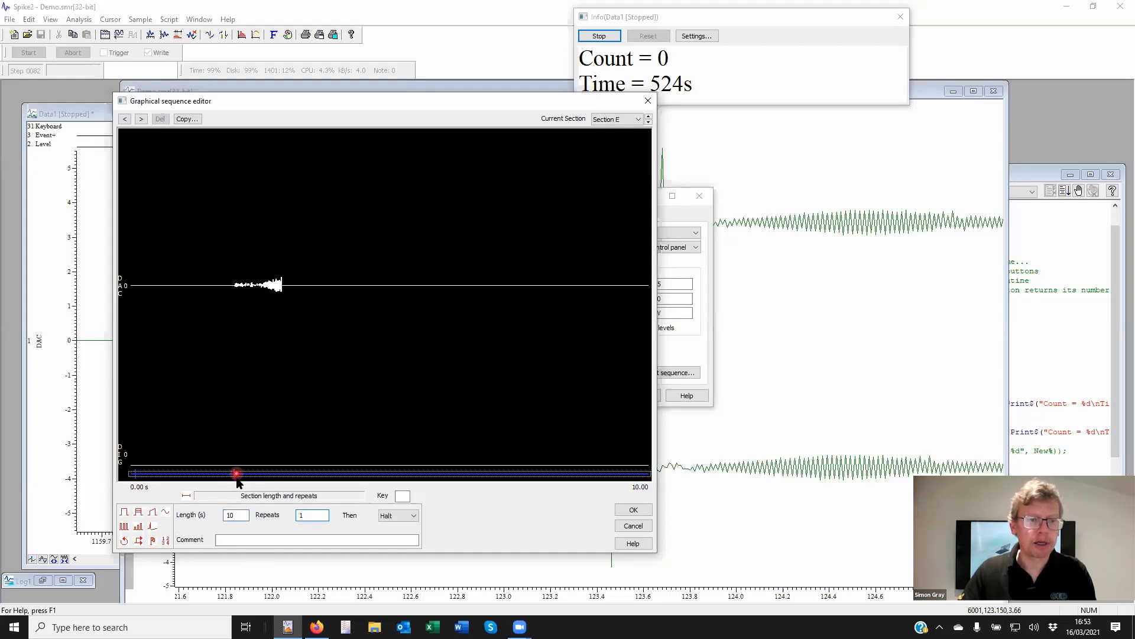
left_click(234, 474)
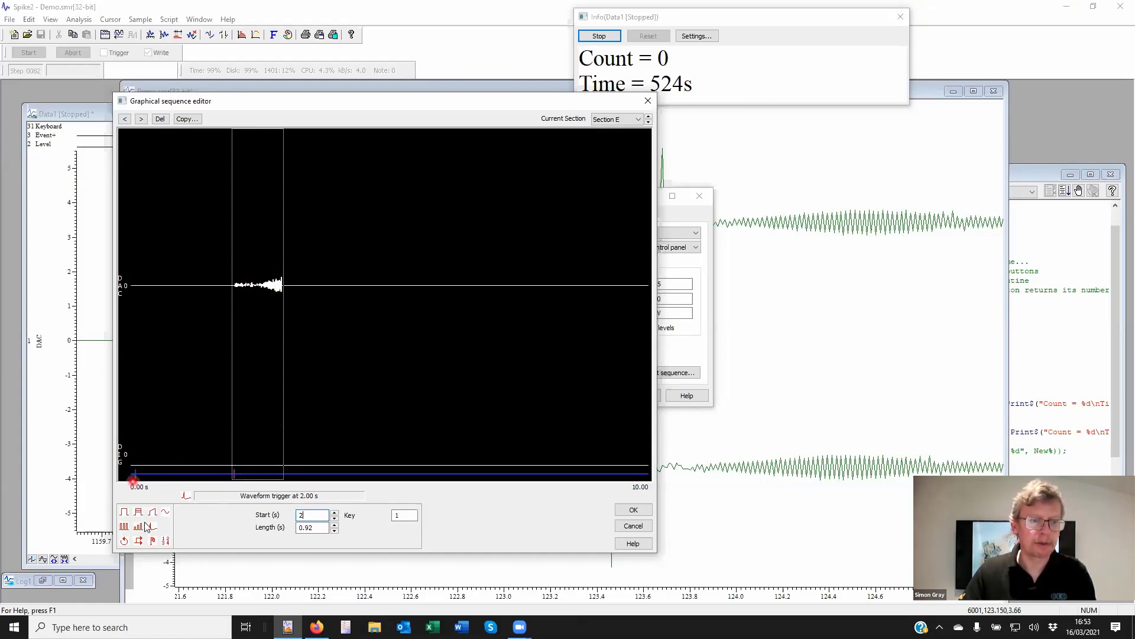
left_click(230, 459)
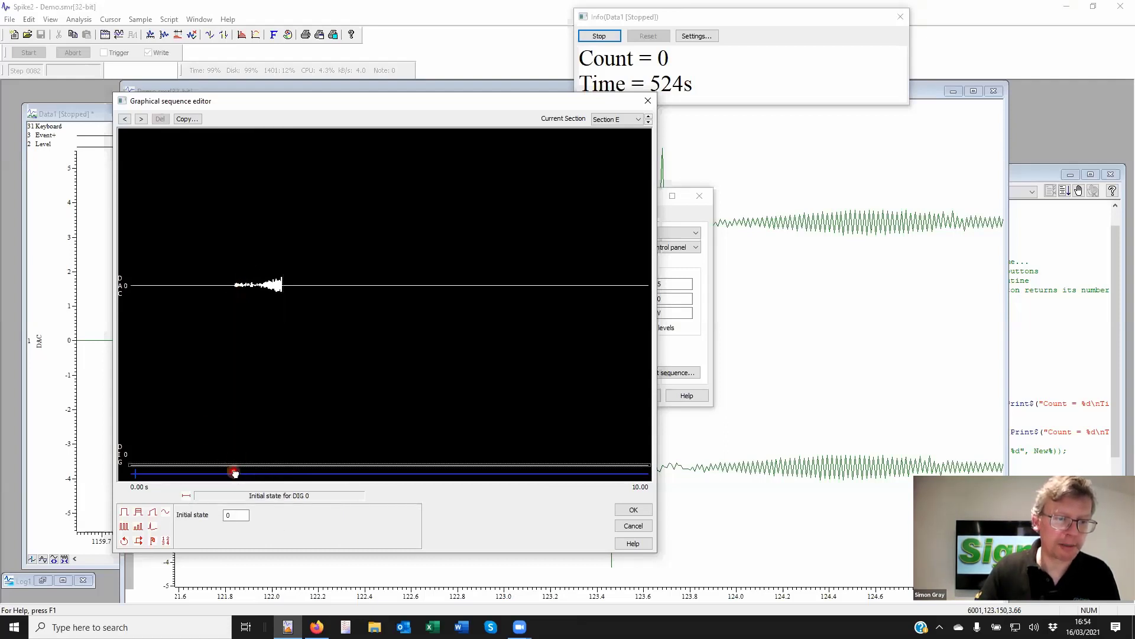
left_click(234, 472)
left_click_drag(177, 473, 155, 479)
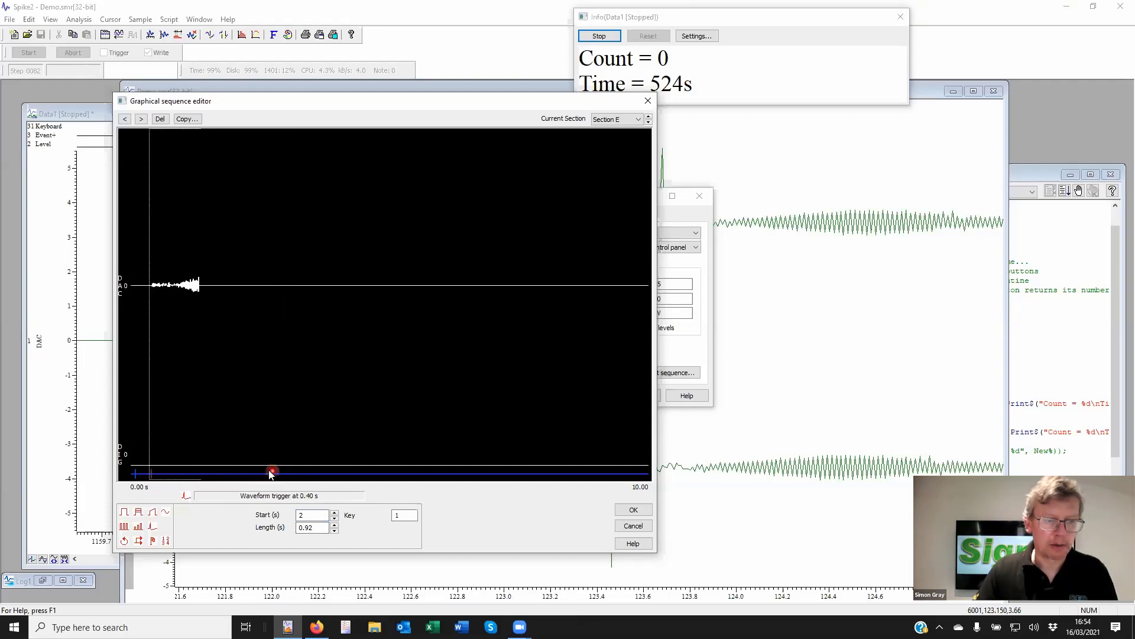
Set the length of Section E to 2 s
left_click(269, 471)
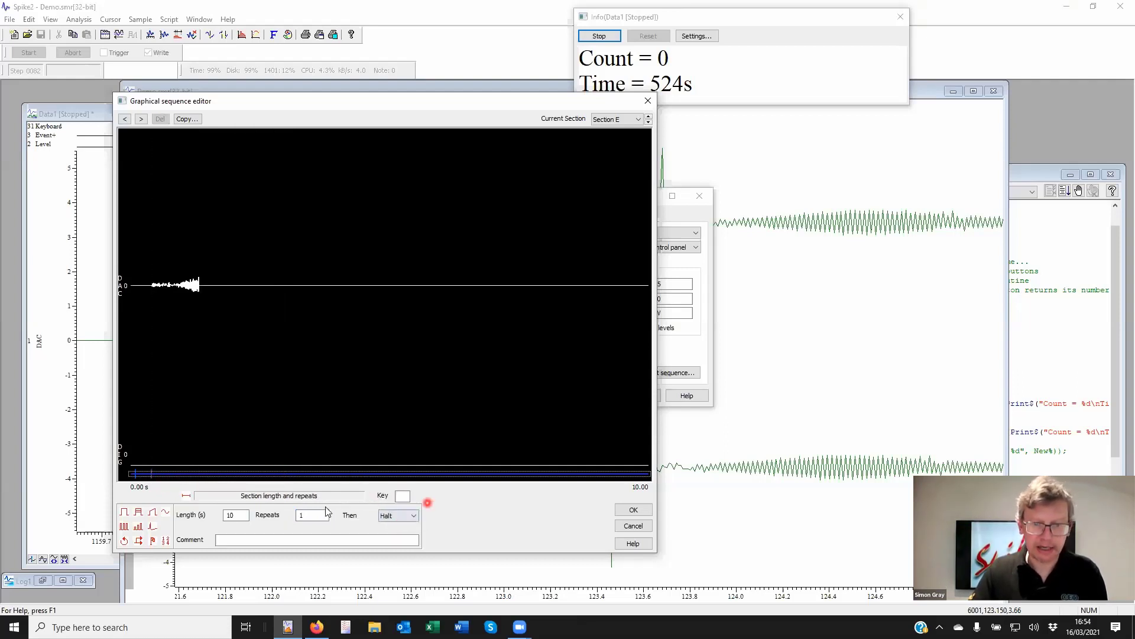
double_click(234, 515)
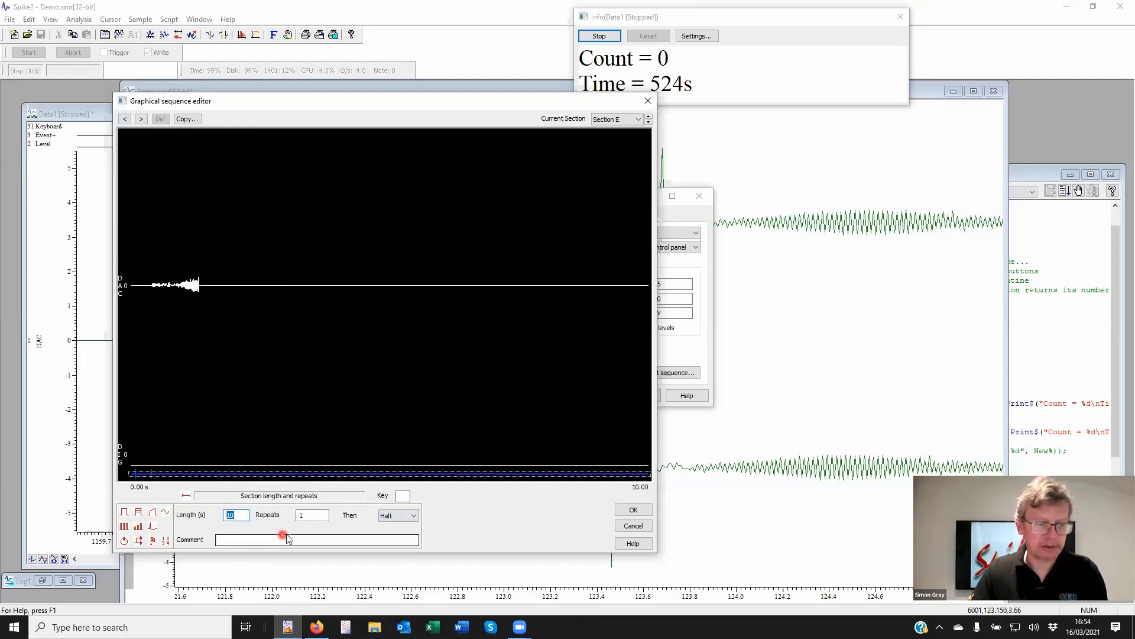
type("2")
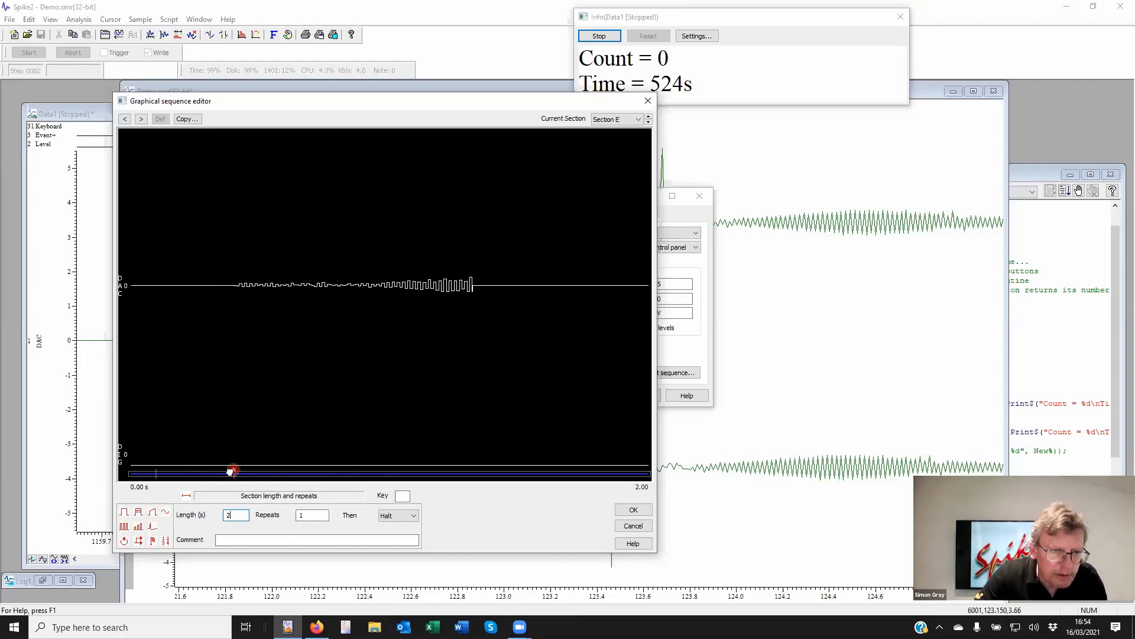
Move the waveform trigger in Section E to start at about 0.1 s, just after the Channel above wait
left_click_drag(231, 471, 153, 474)
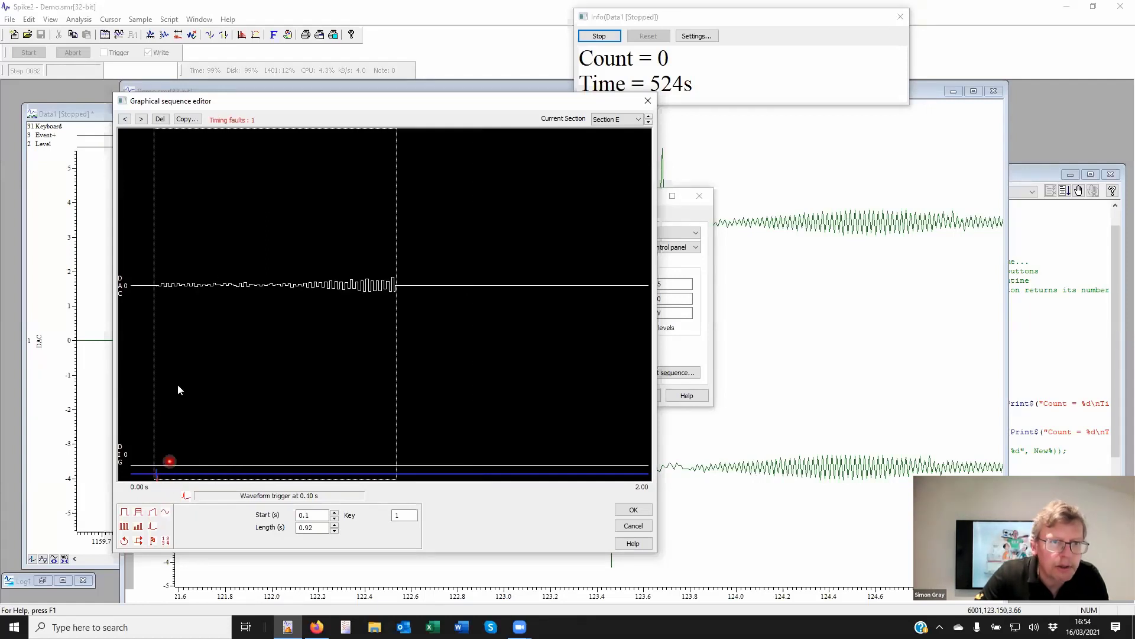
left_click(335, 514)
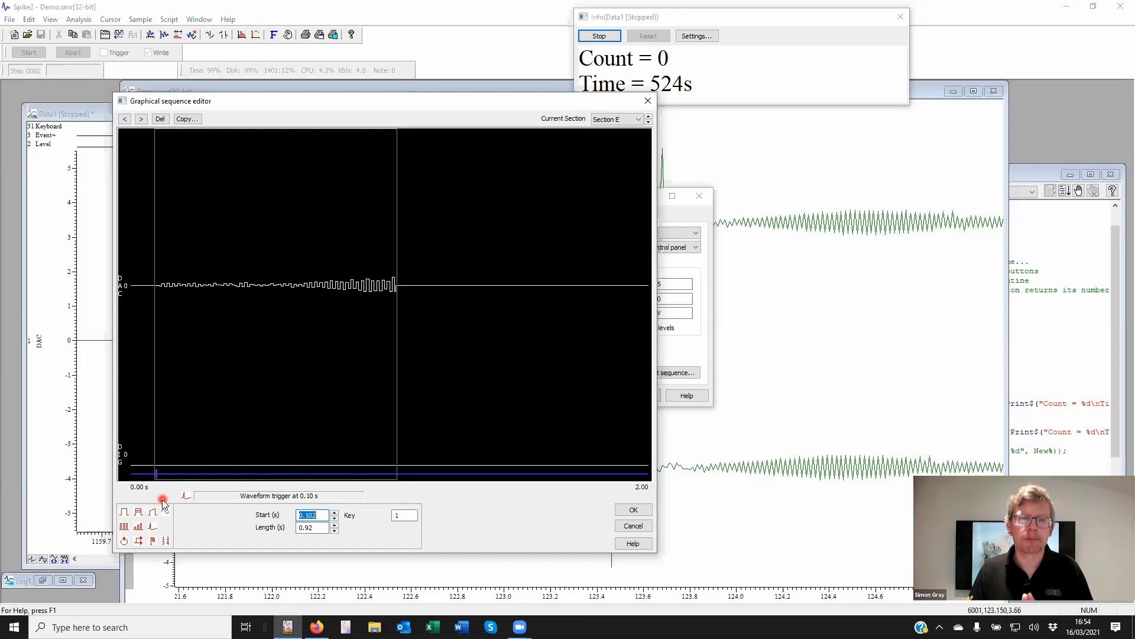
Check the graphical sequencer time resolution in the sampling configuration behind the sequence editor
left_click(344, 98)
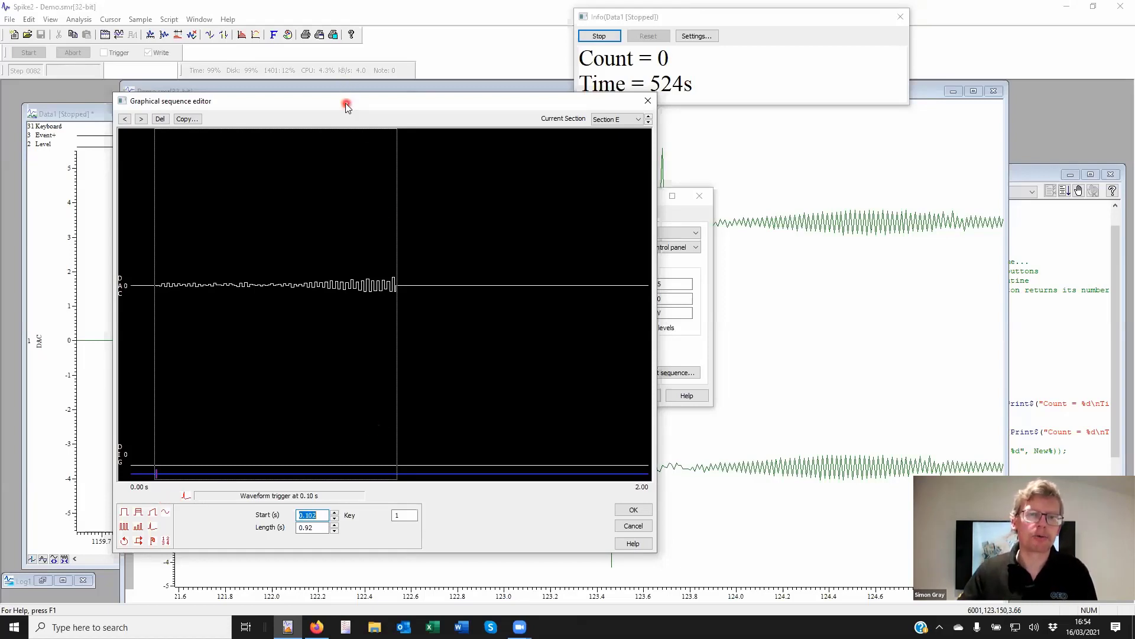
left_click_drag(345, 103, 459, 236)
left_click(550, 284)
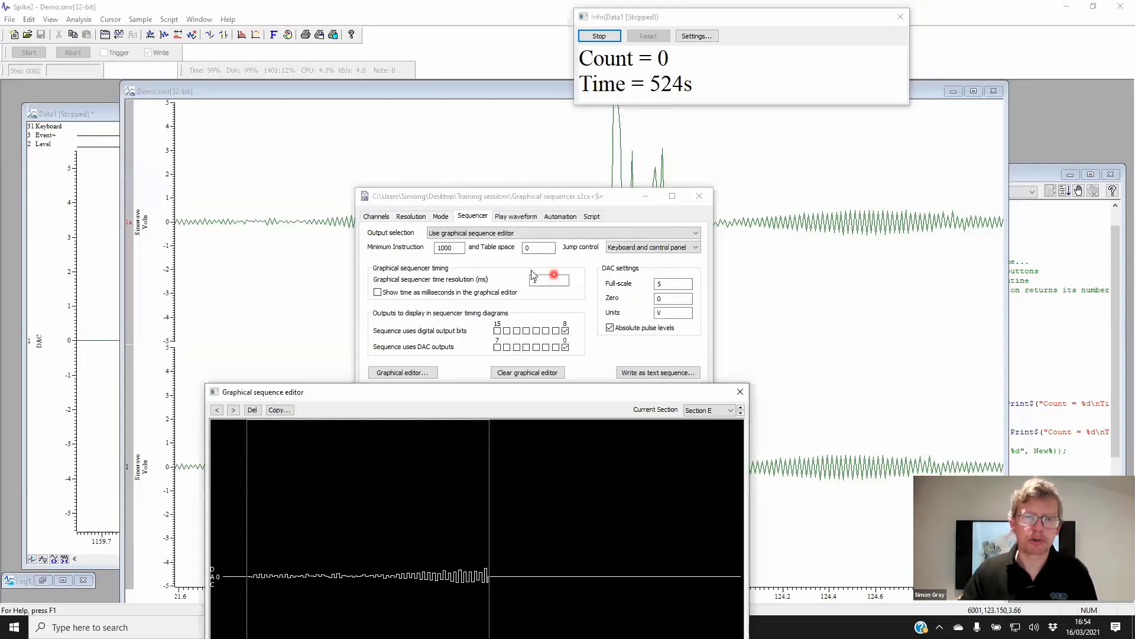
left_click(538, 281)
type("1")
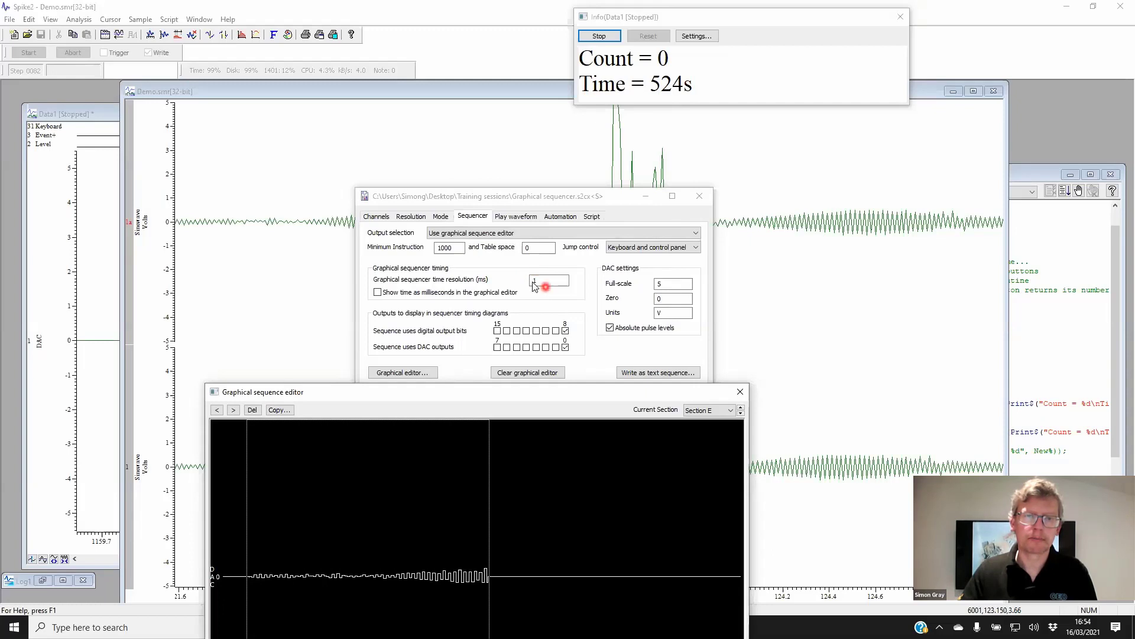
left_click(479, 395)
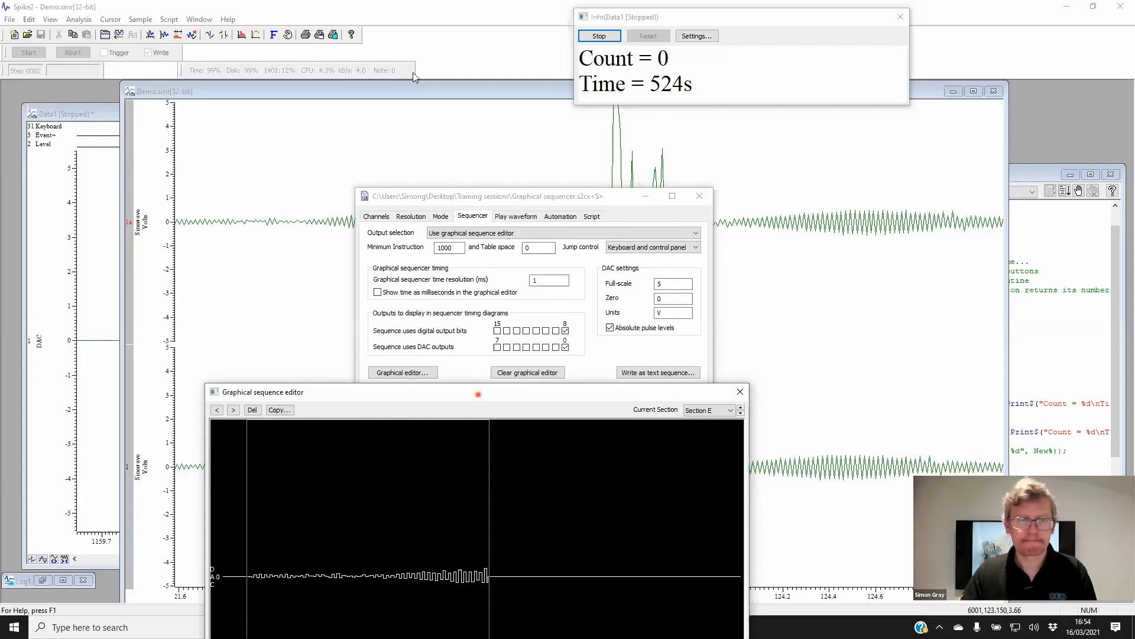
left_click_drag(413, 73, 413, 74)
Remove the Event burst wait from the control track of Section C
left_click(657, 498)
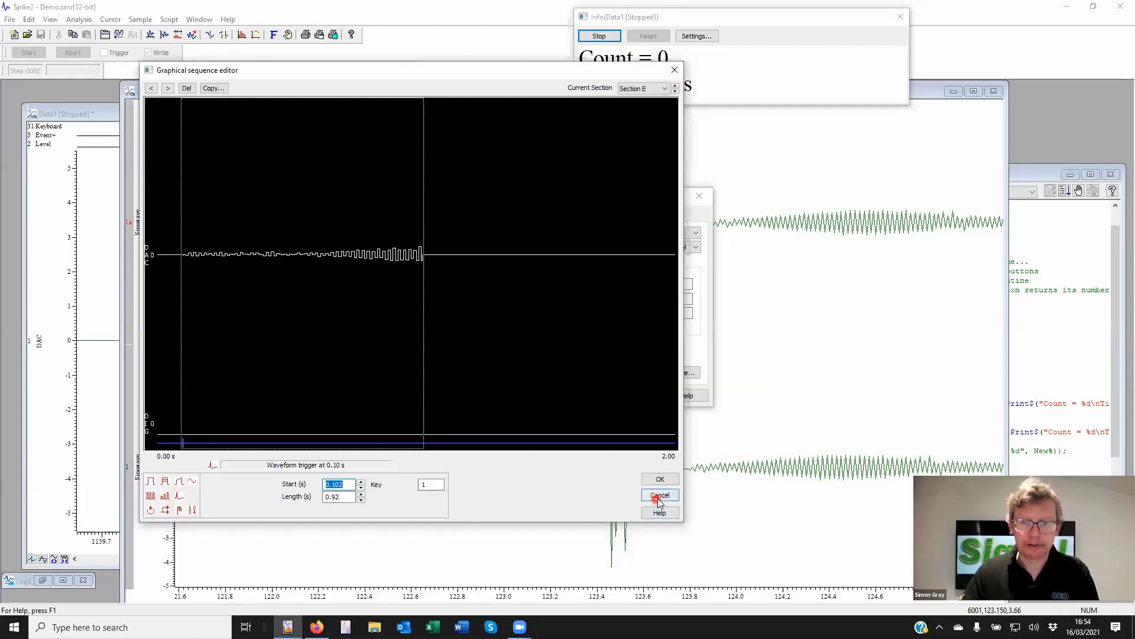
left_click(675, 92)
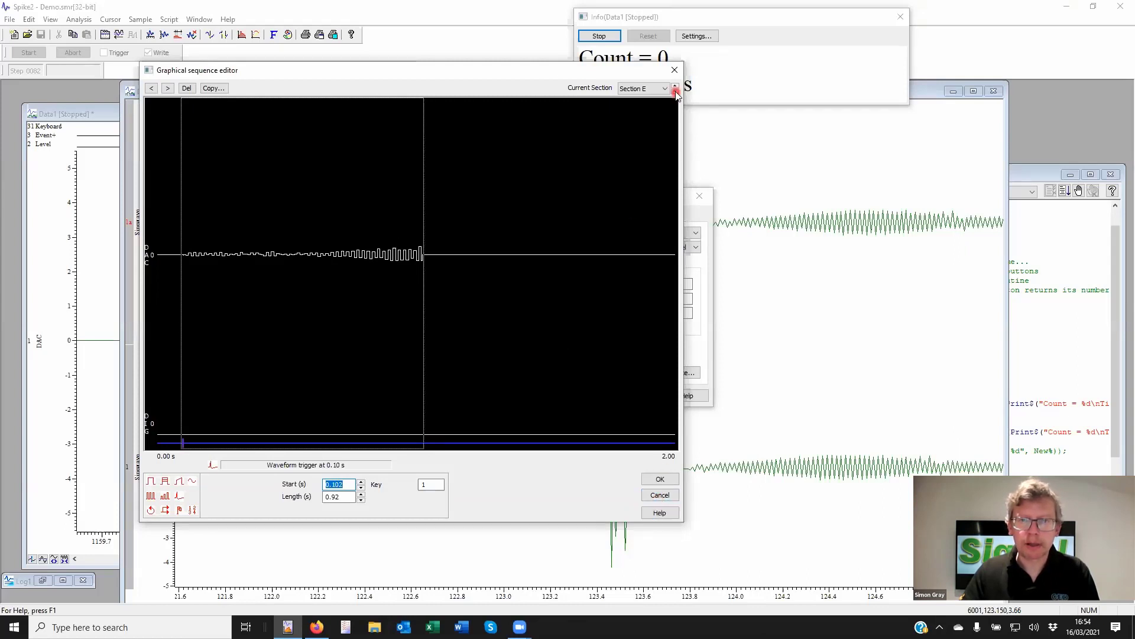
left_click(675, 91)
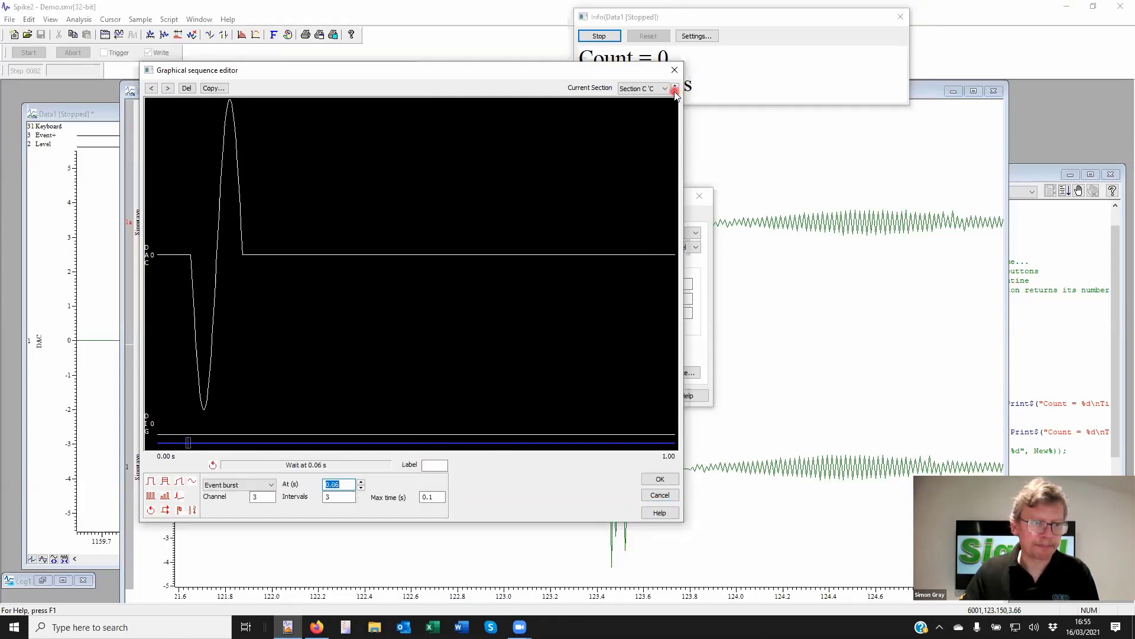
left_click(283, 391)
left_click(181, 442)
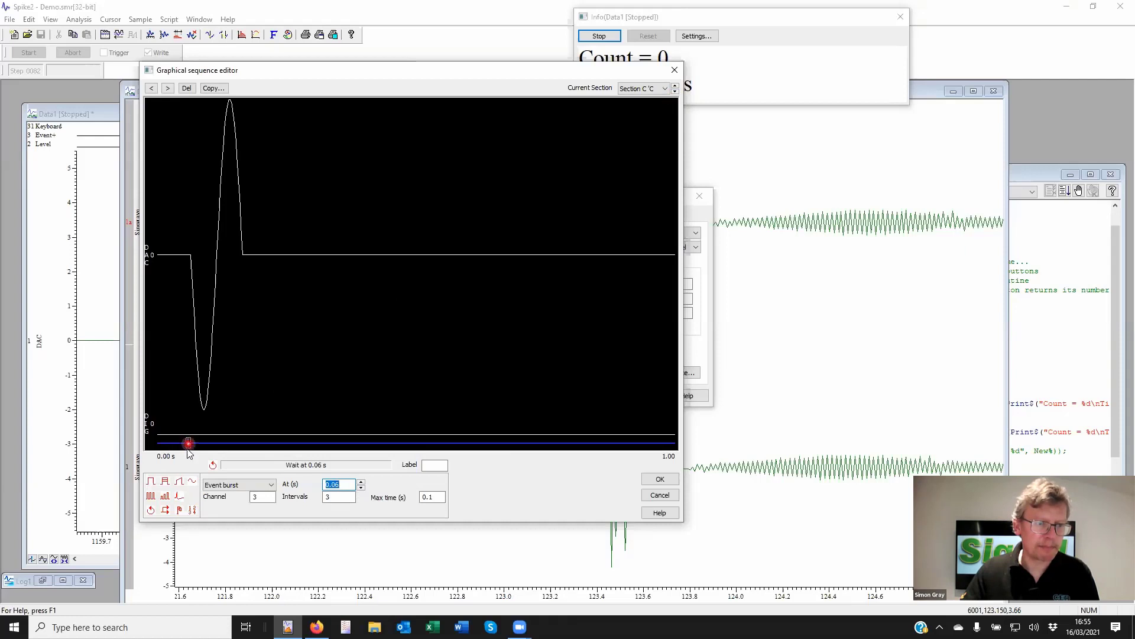
left_click(187, 443)
left_click(189, 442)
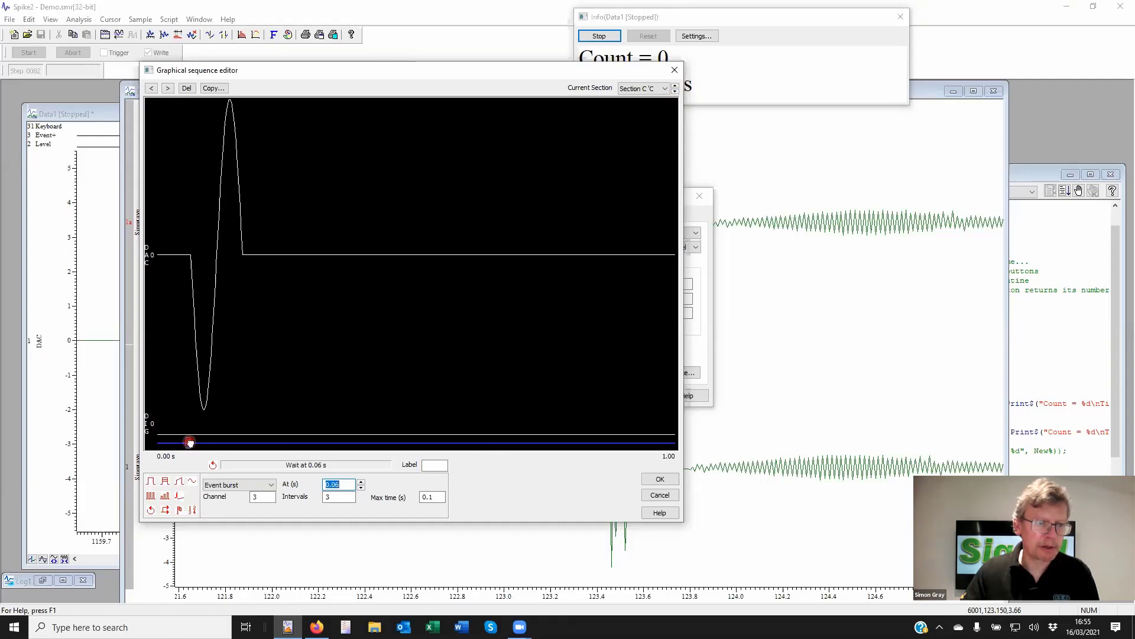
left_click(168, 443)
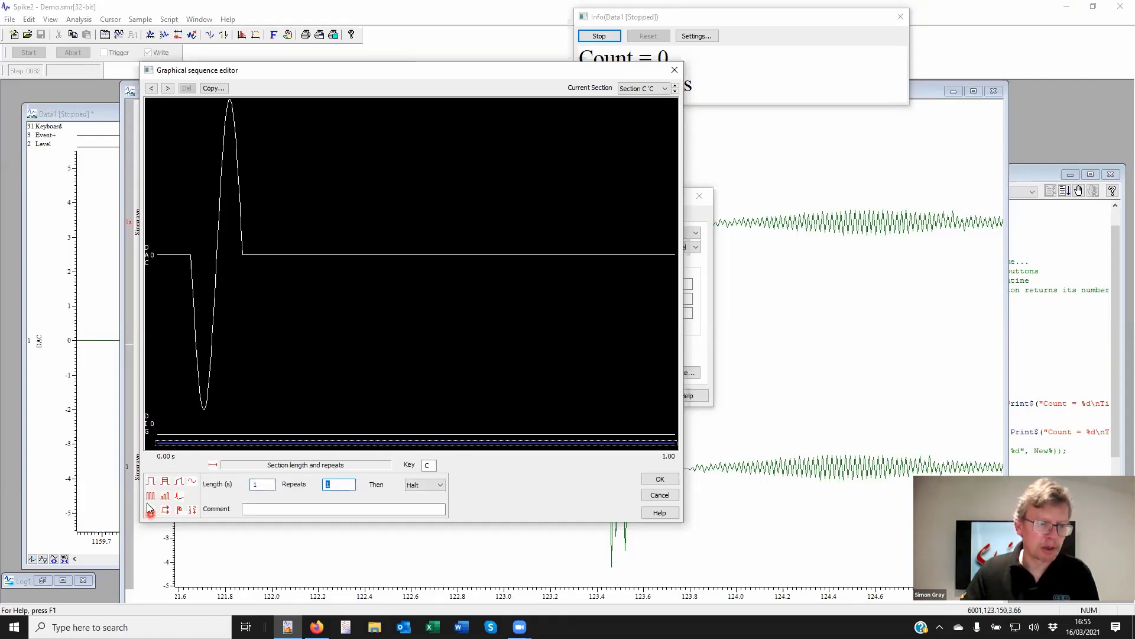
Add a wait at 0.05 s before the sine wave in Section C, of type Channel above with channel 1 and threshold 2.5
left_click(211, 302)
left_click(183, 255)
left_click(197, 358)
left_click(224, 146)
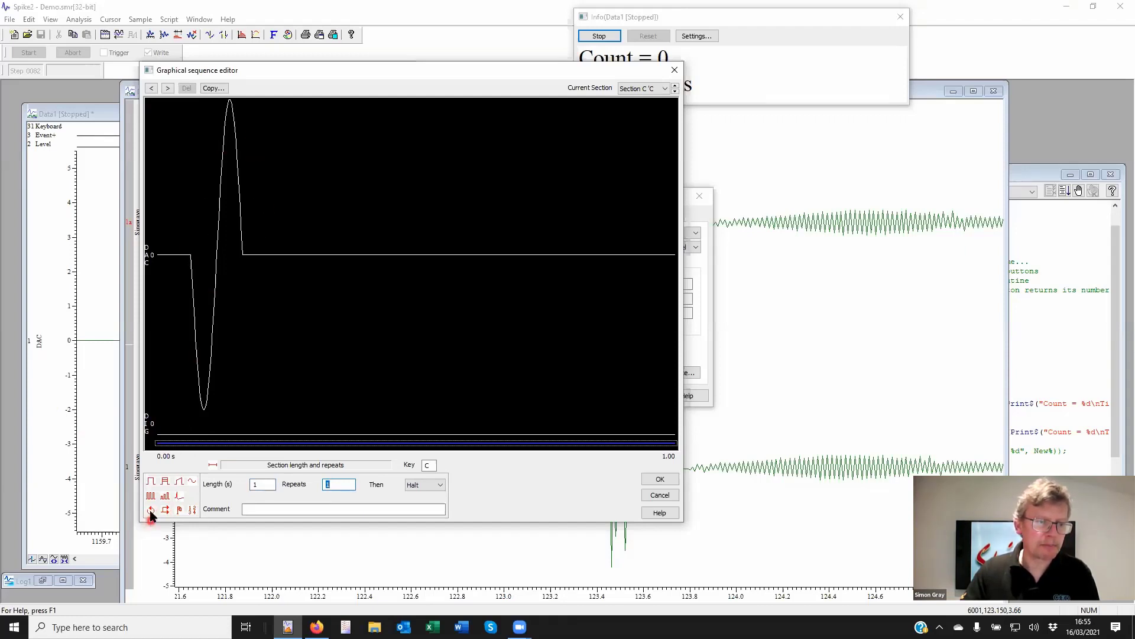
mouse_move(150, 509)
left_mouse_down()
mouse_move(162, 460)
mouse_move(183, 441)
left_mouse_up()
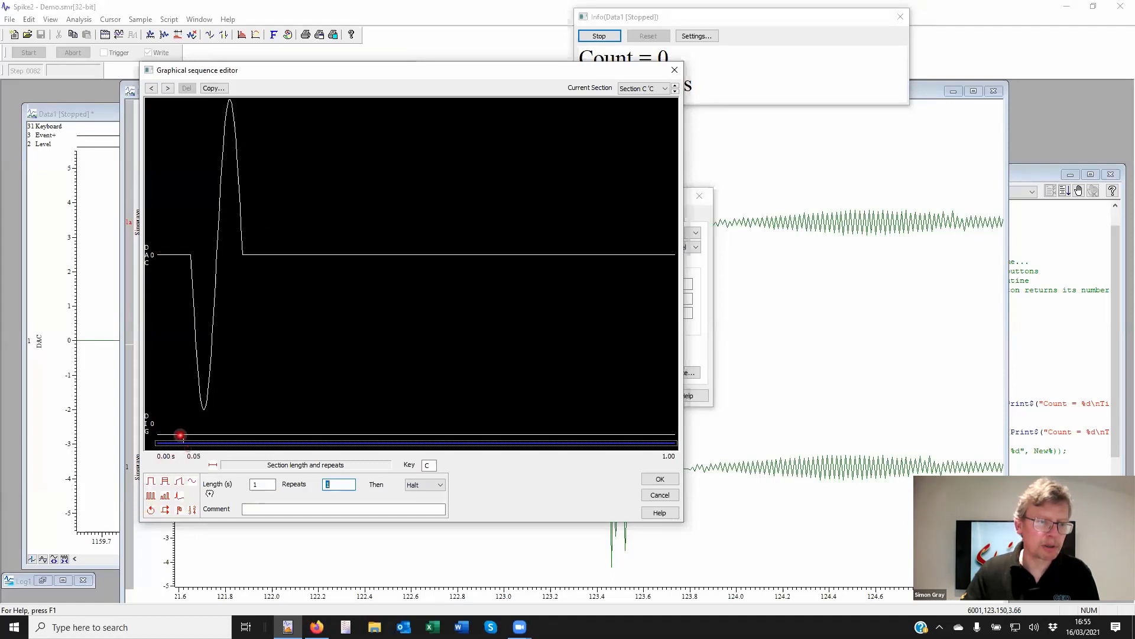
left_click(249, 484)
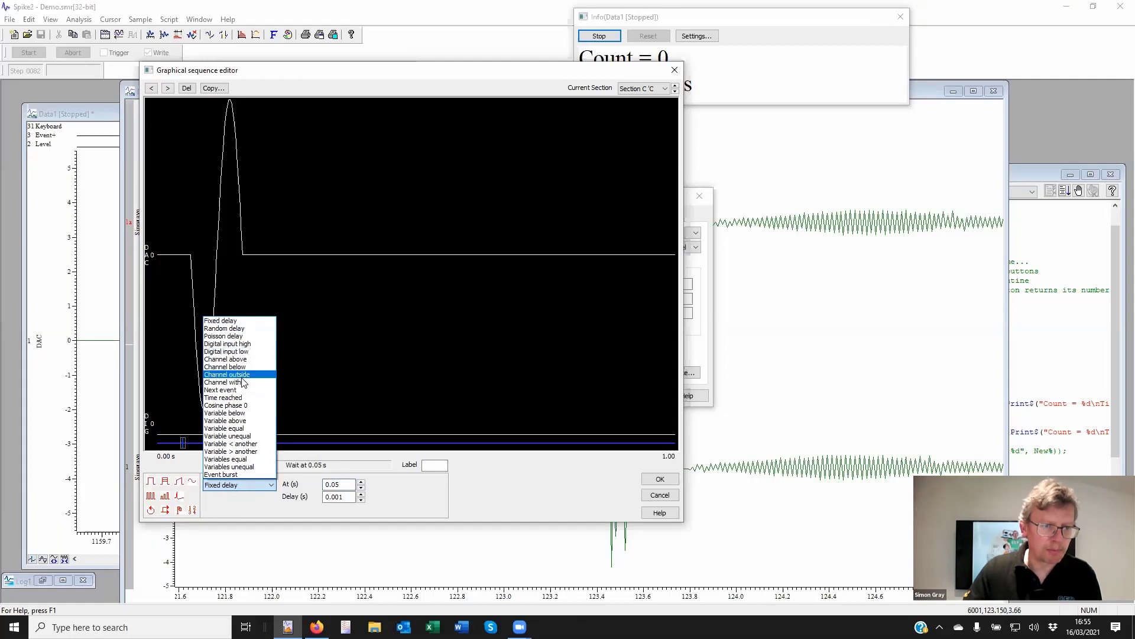
left_click(243, 359)
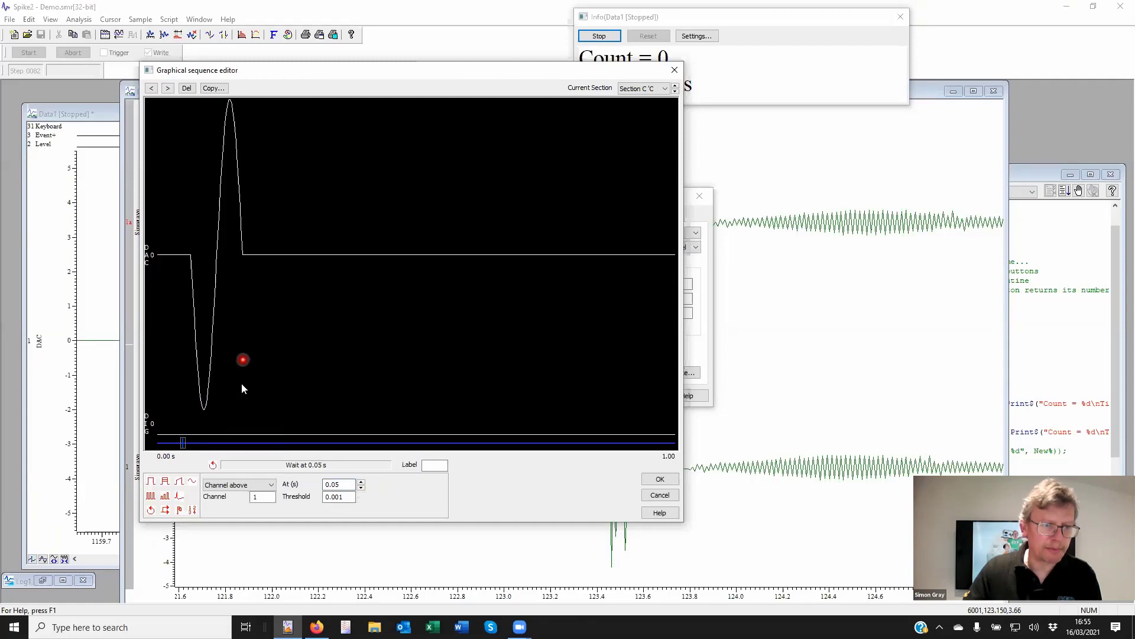
left_click(286, 497)
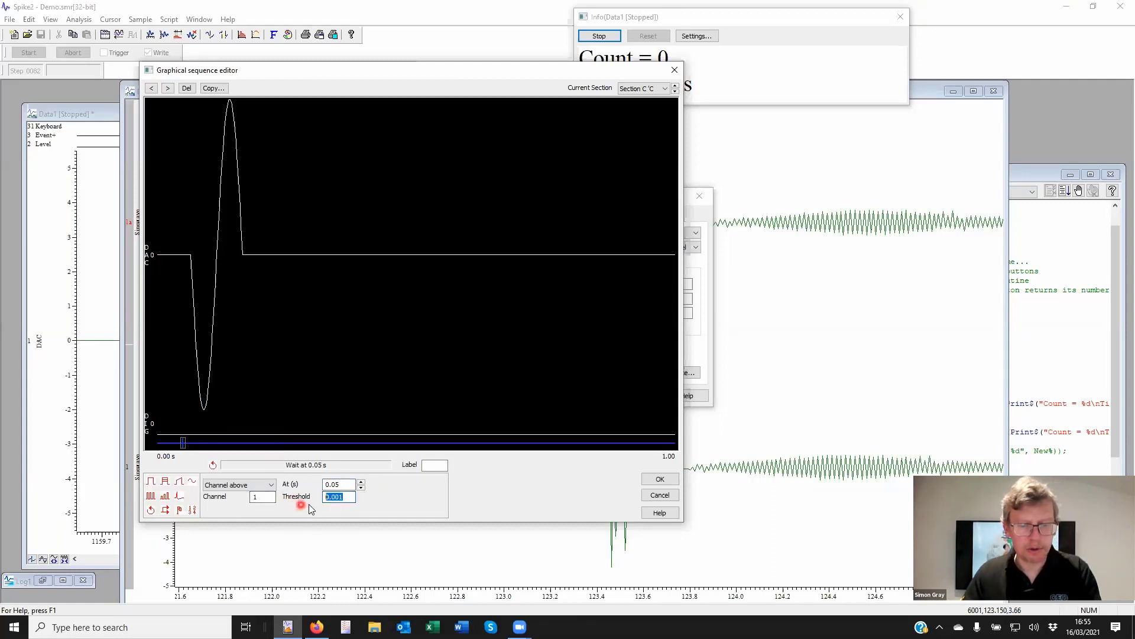
type("2.5")
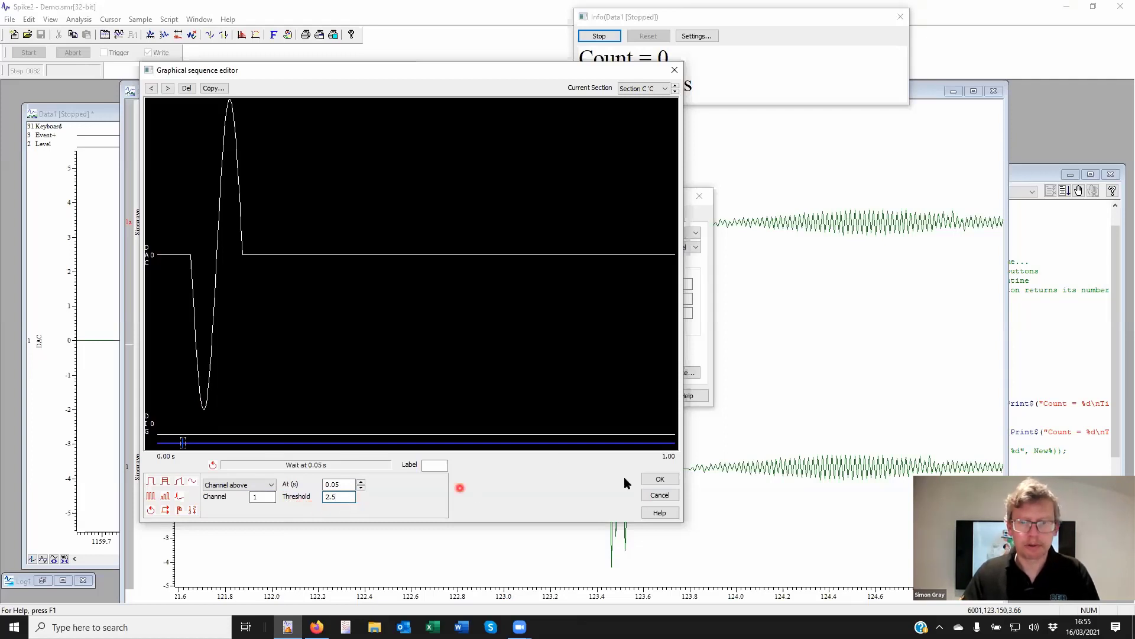
Accept the edited sequence and sampling configuration, and start sampling into a new data file
left_click(657, 480)
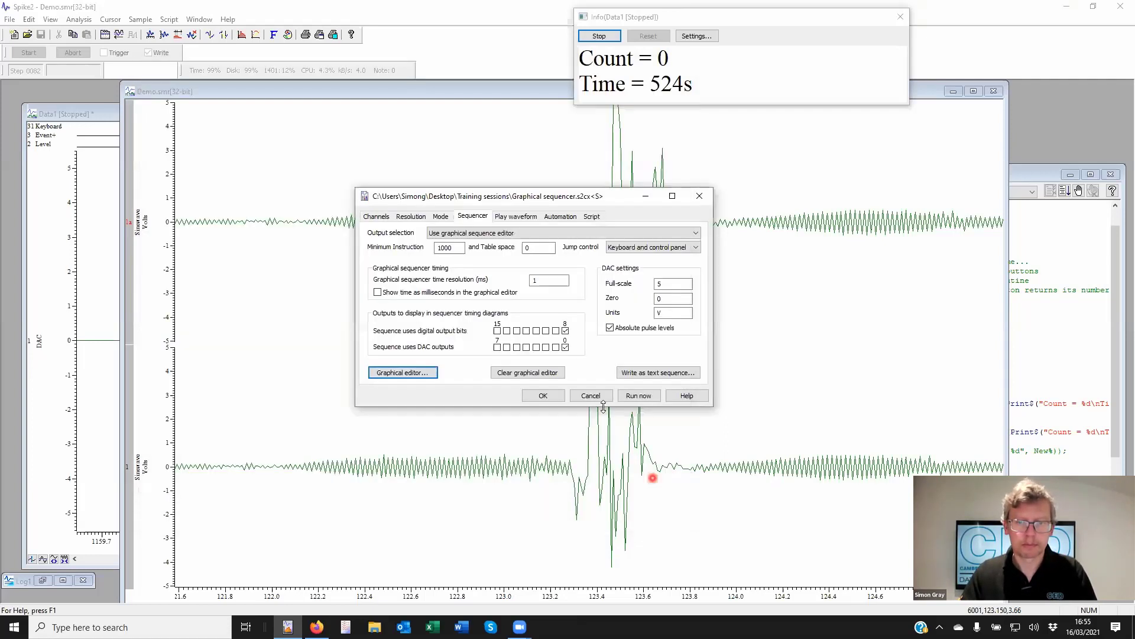
left_click(542, 396)
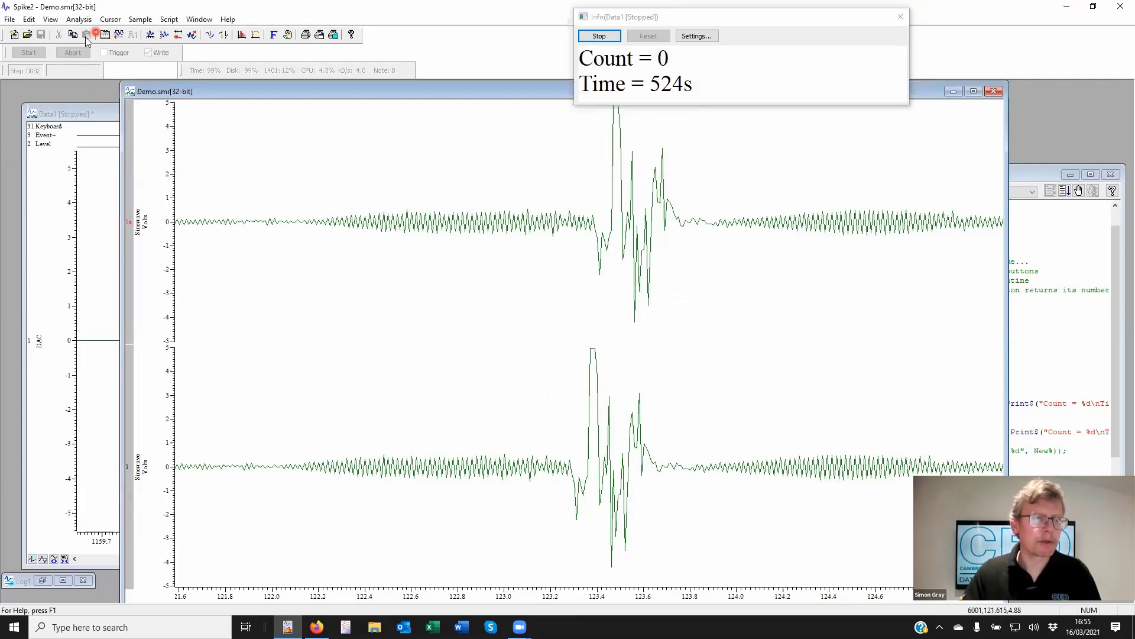
left_click(120, 39)
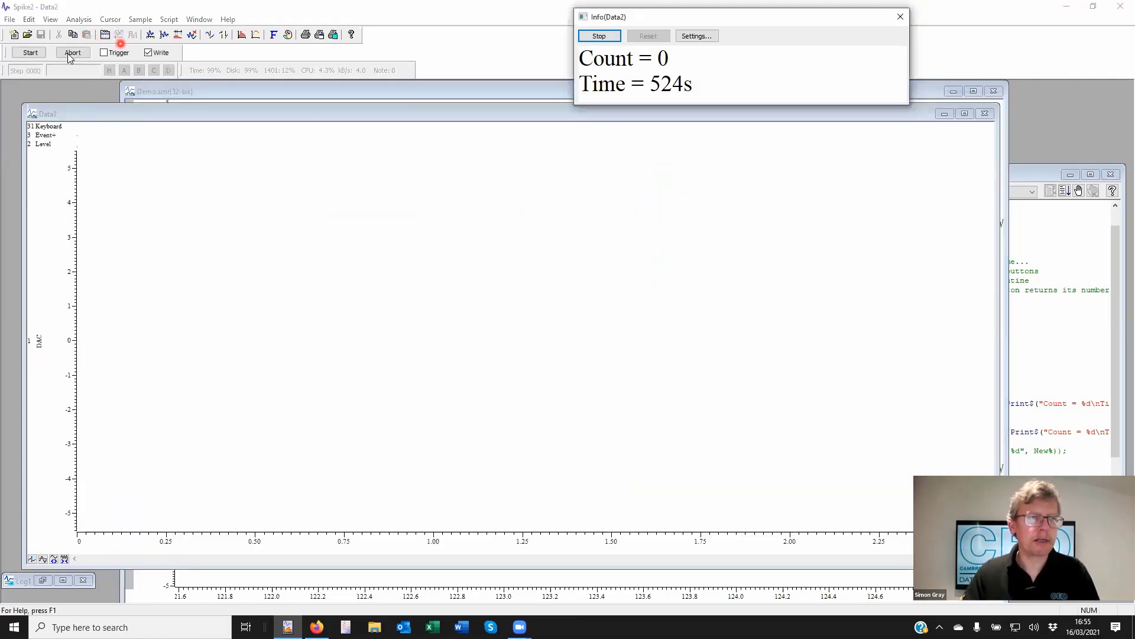
left_click(27, 52)
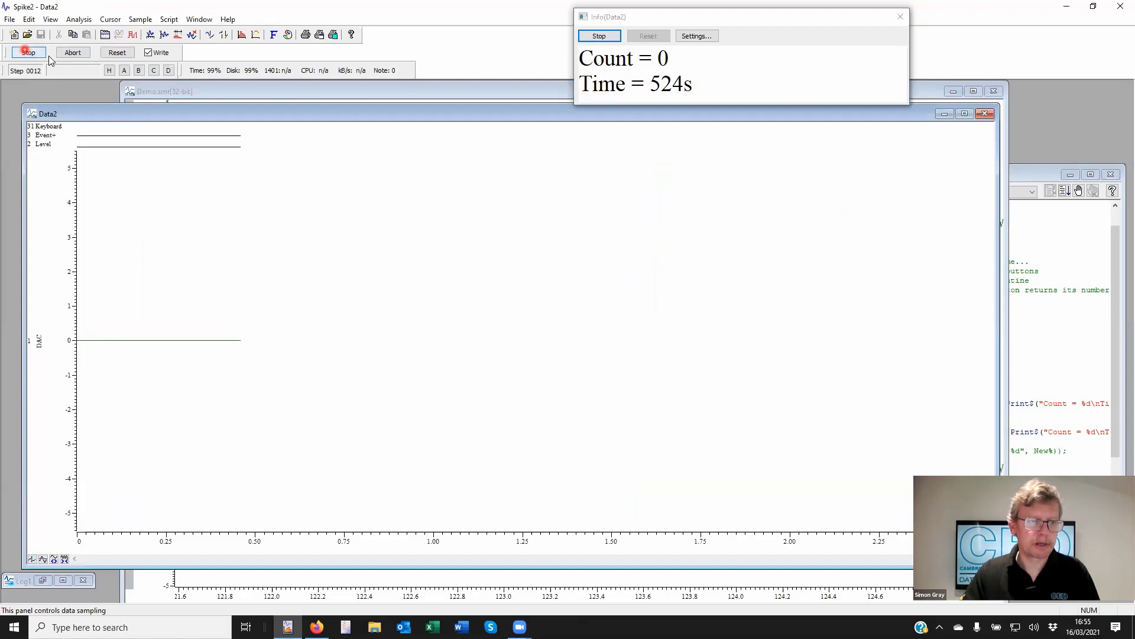
Review Sections A, B and C in the graphical sequence editor during sampling, including the settings of Section C's wait, and close the editor
left_click(133, 35)
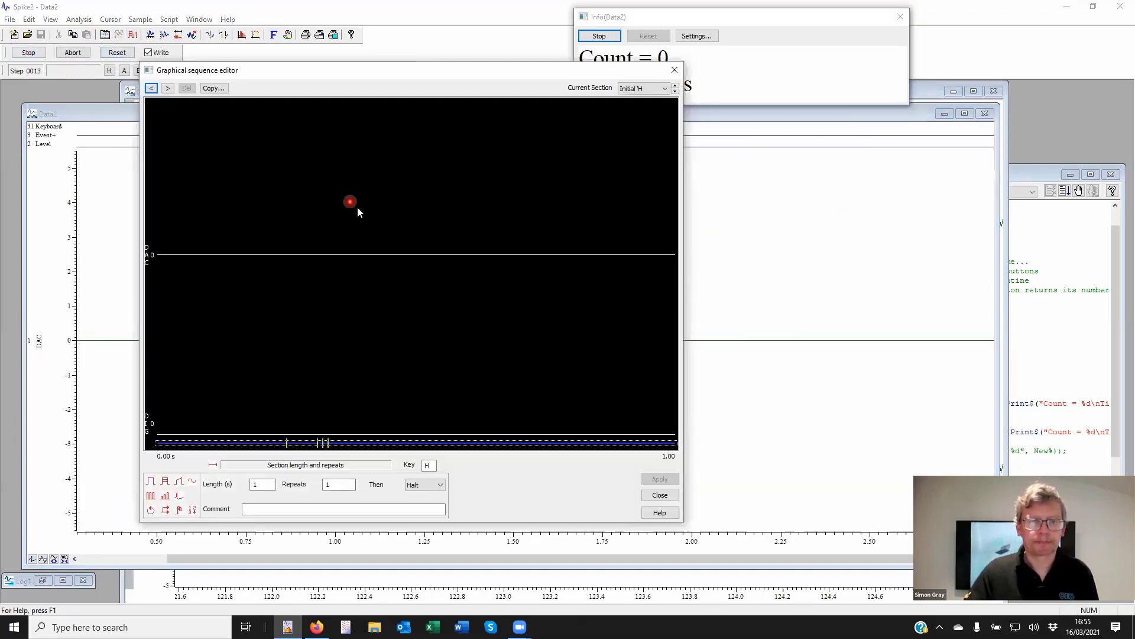
left_click(674, 89)
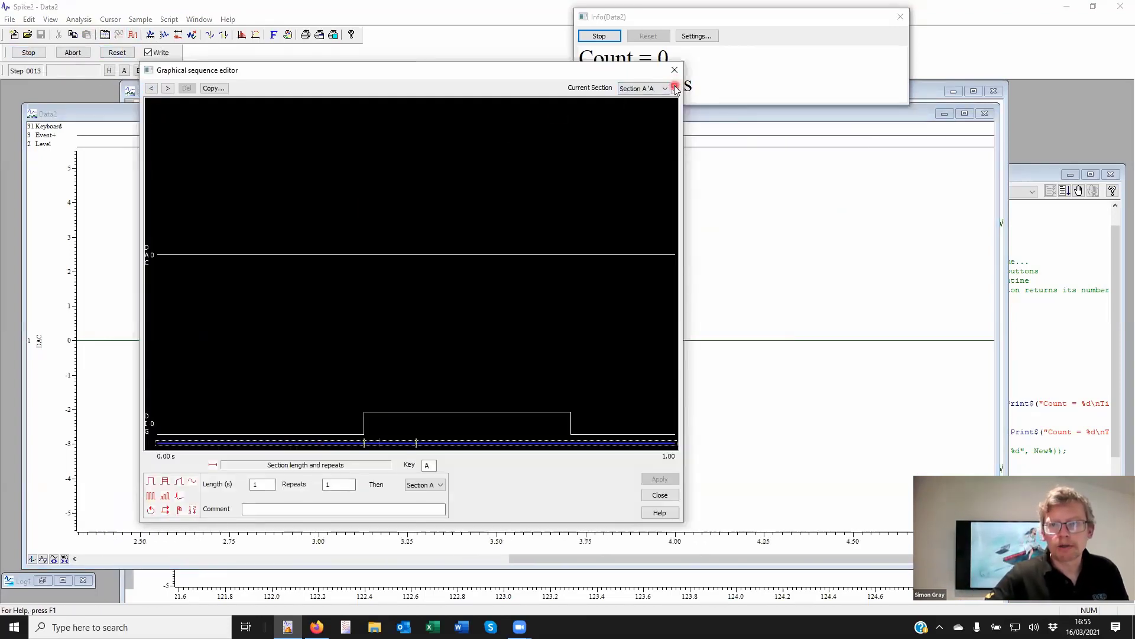
left_click(665, 88)
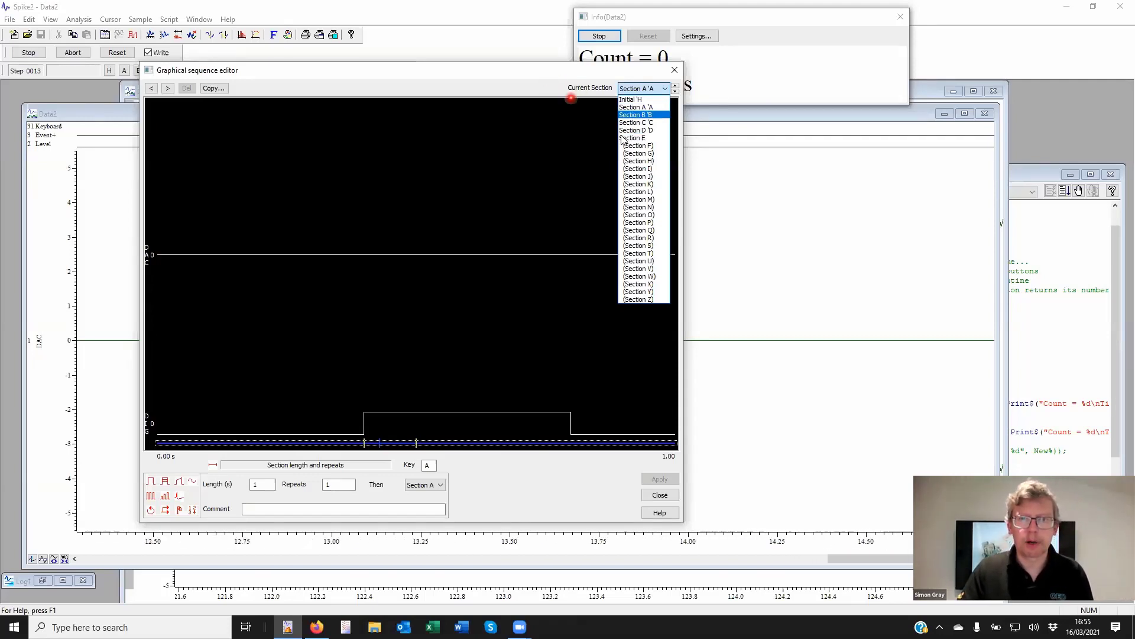
left_click(633, 116)
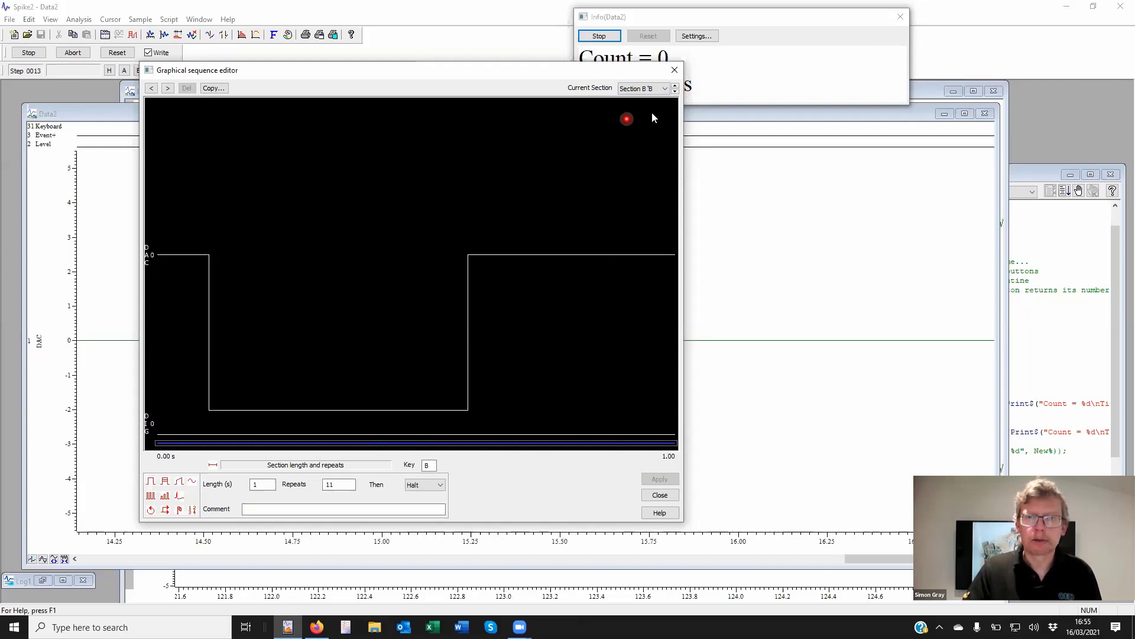
left_click(650, 88)
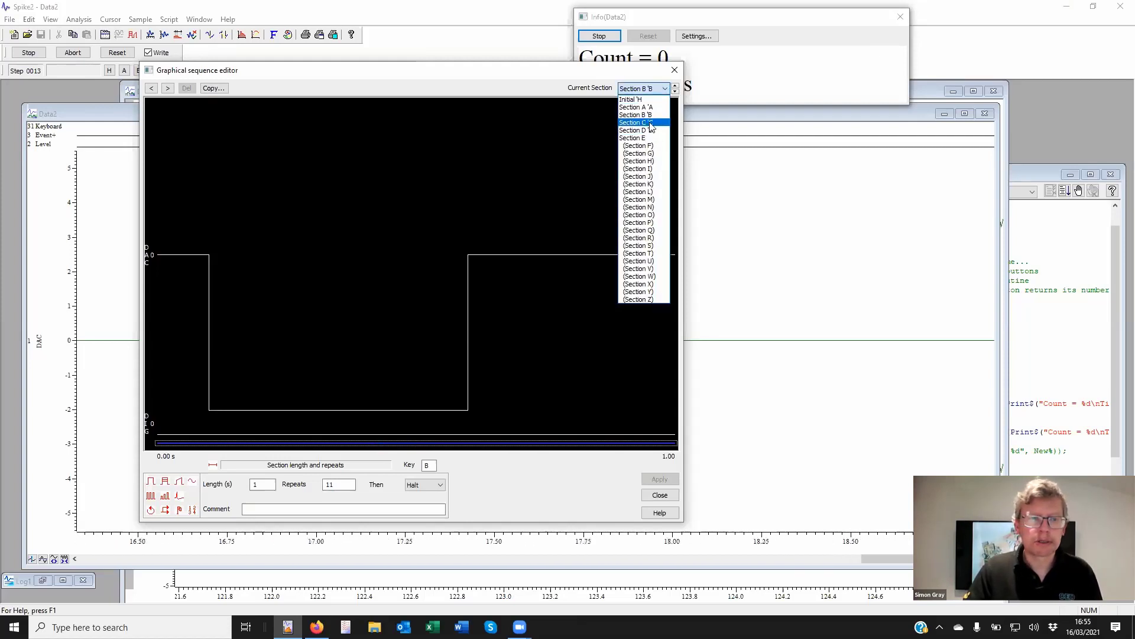
left_click(651, 124)
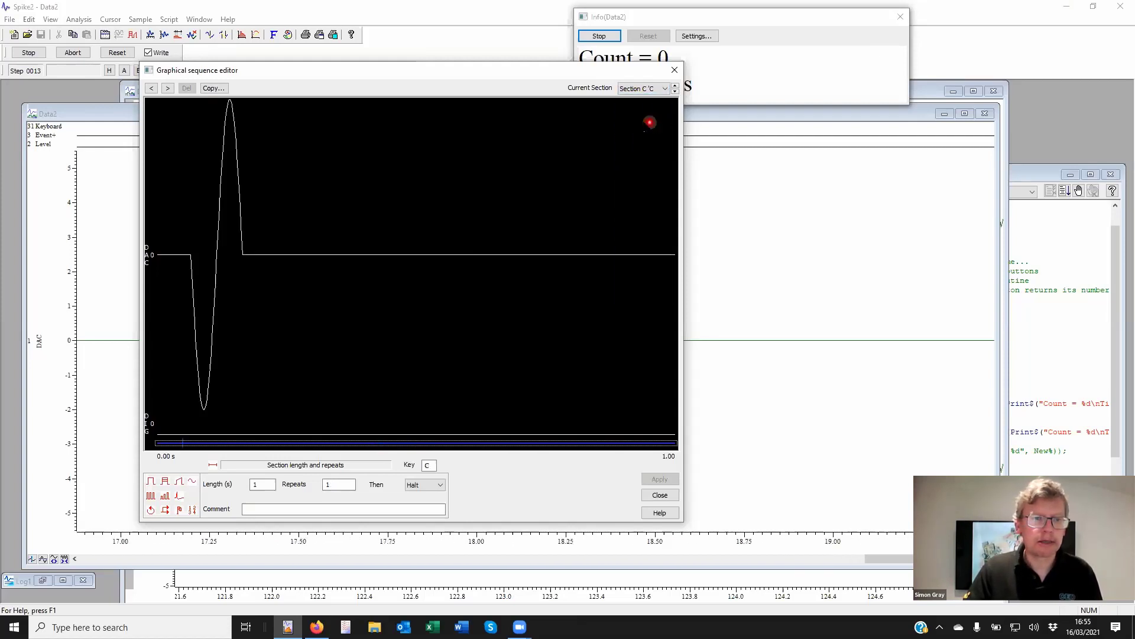
left_click(182, 443)
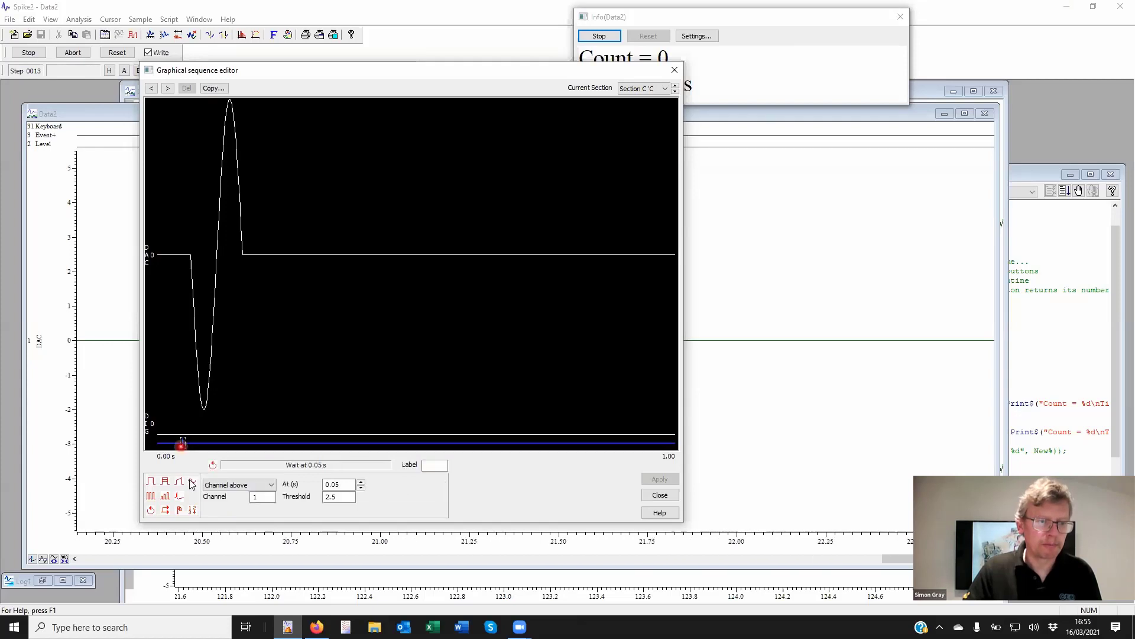
left_click(263, 500)
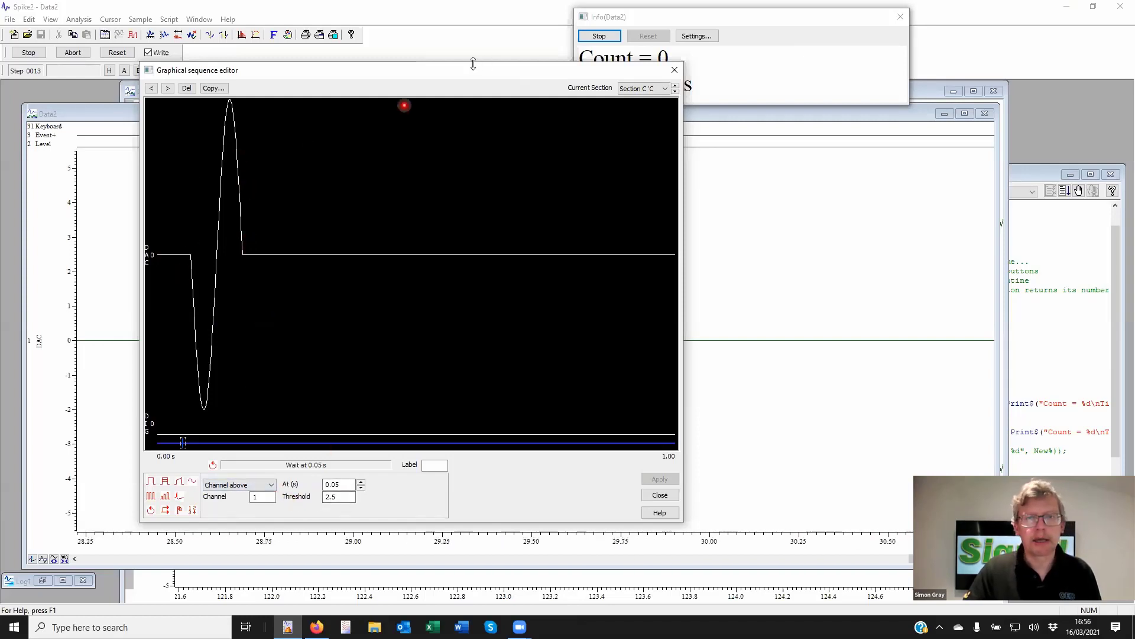
left_click_drag(467, 74, 383, 15)
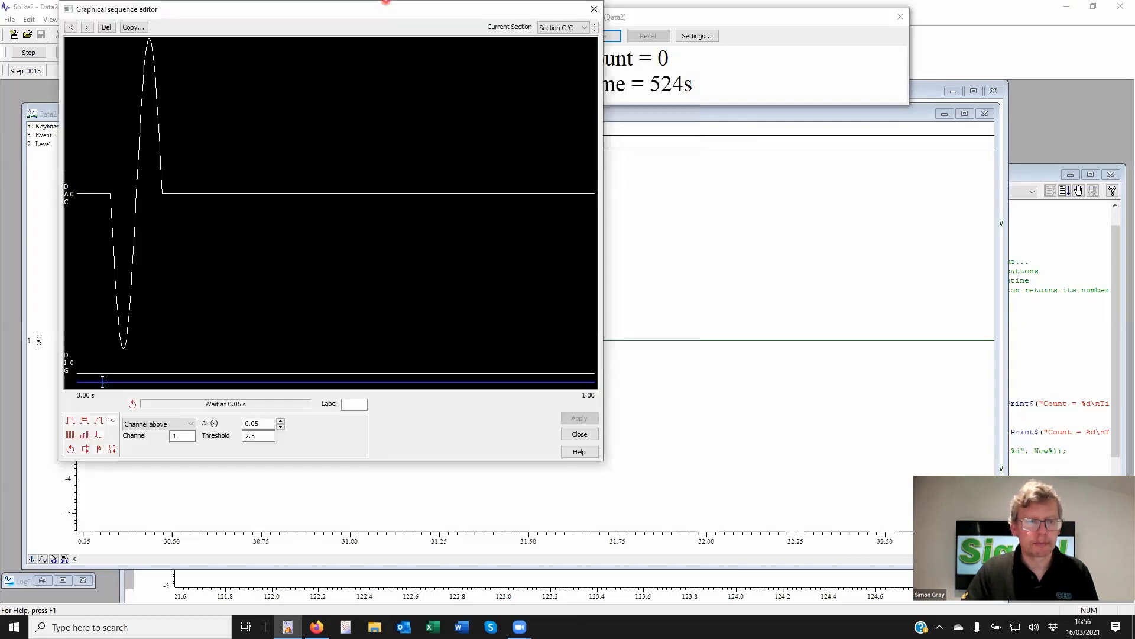
left_click(576, 435)
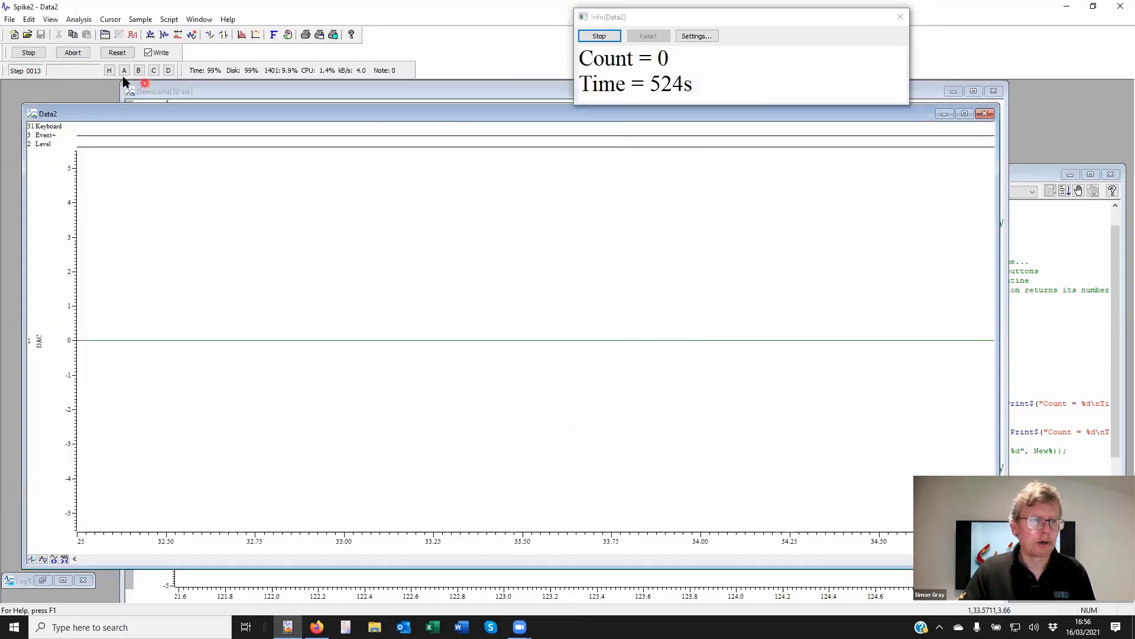
Run Section C during sampling to test its channel 1 threshold wait
left_click(153, 71)
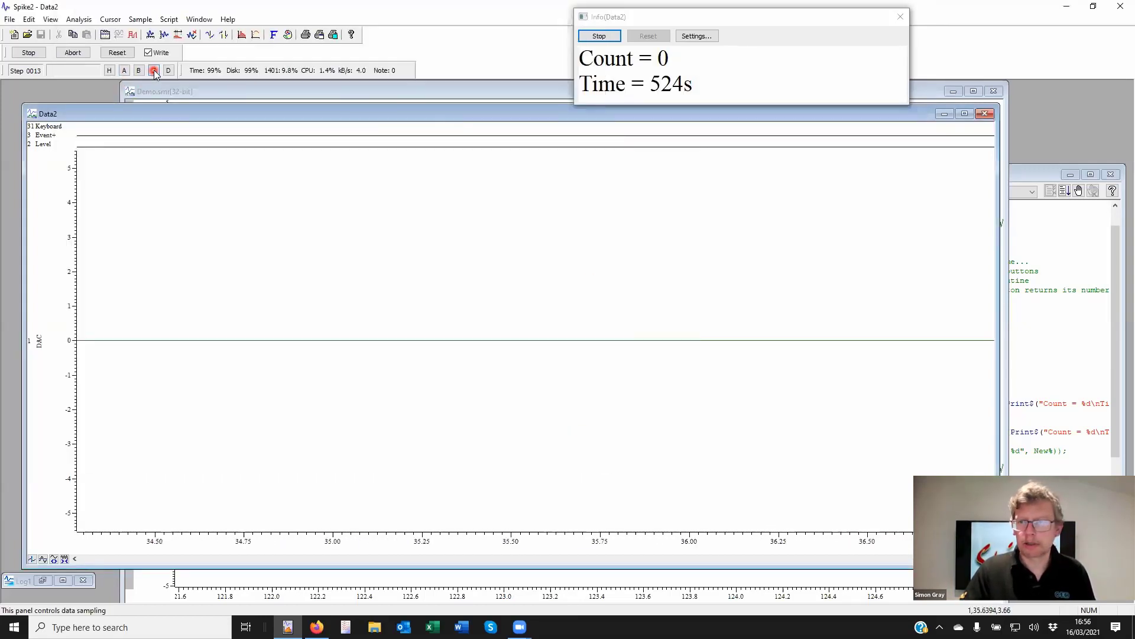
left_click(64, 559)
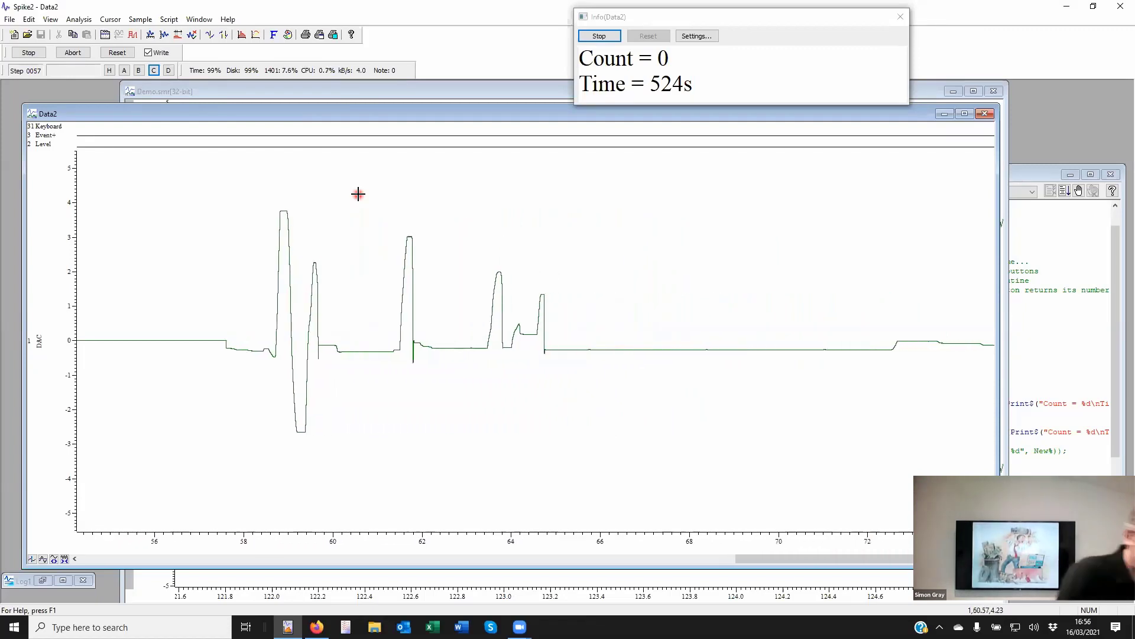
Abort the current sampling run and delete its sampled data
left_click(203, 113)
left_click(72, 52)
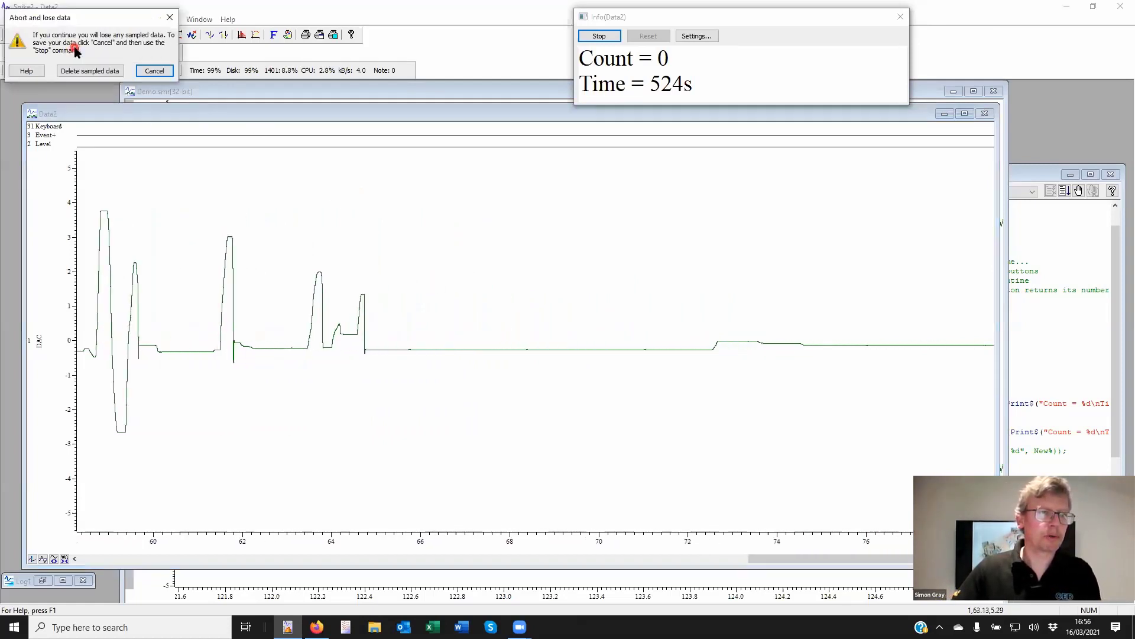
left_click(107, 69)
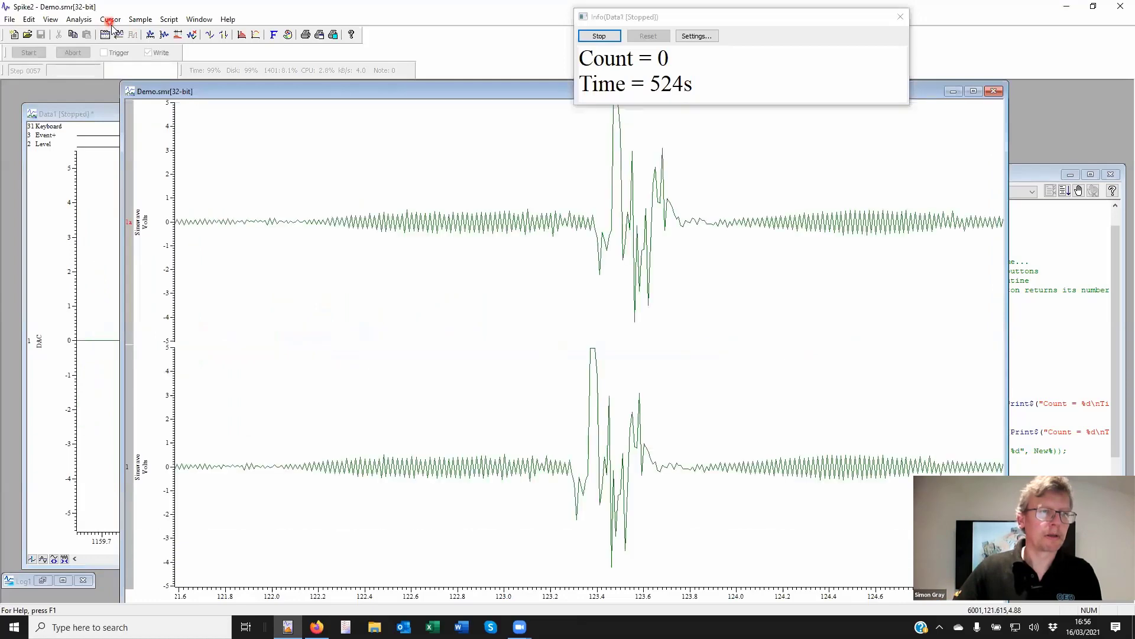
Duplicate the DAC waveform channel in the sampling configuration and run the configuration to create a new data file
left_click(149, 18)
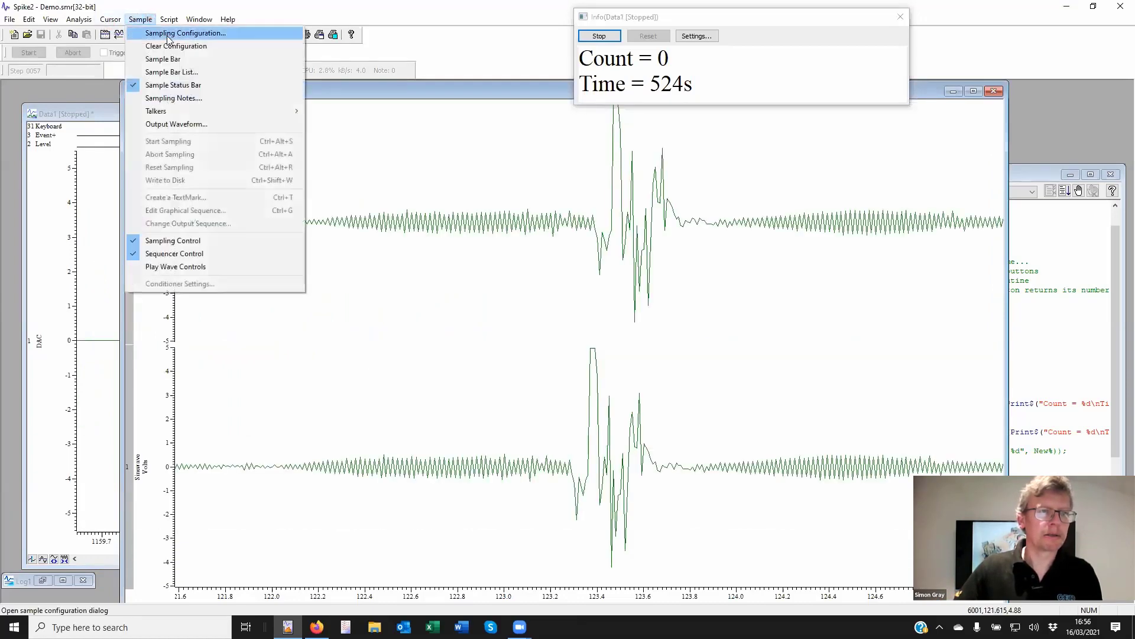
left_click(157, 33)
left_click(376, 217)
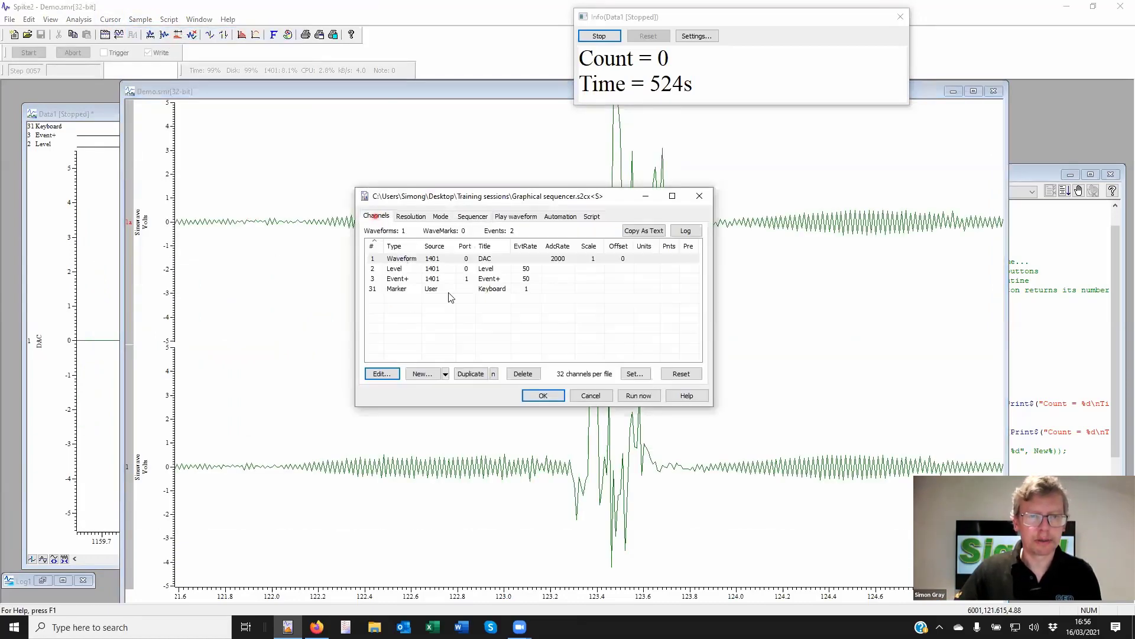
left_click(393, 259)
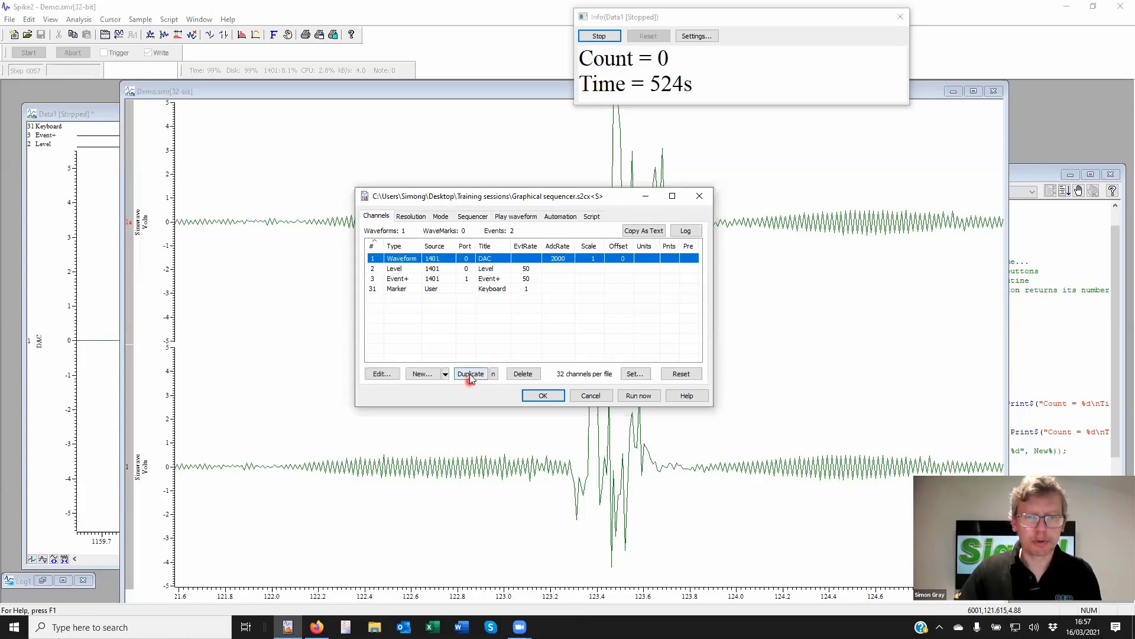
left_click(471, 374)
left_click(639, 395)
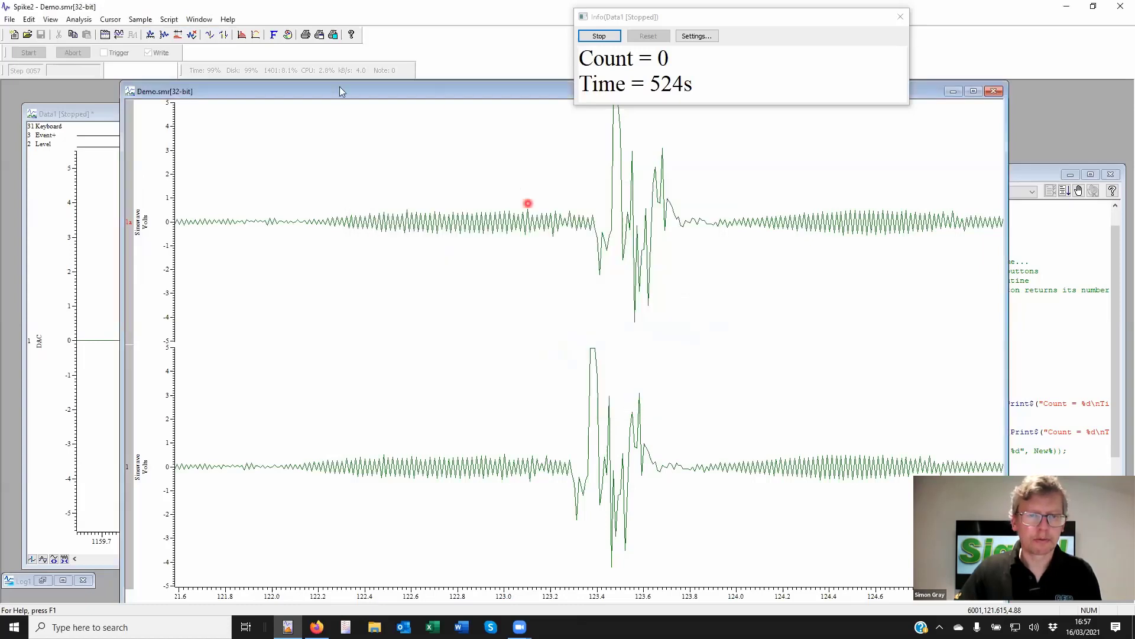
Start sampling and run Section C three times to test its channel 1 threshold wait against the recorded output
left_click(29, 53)
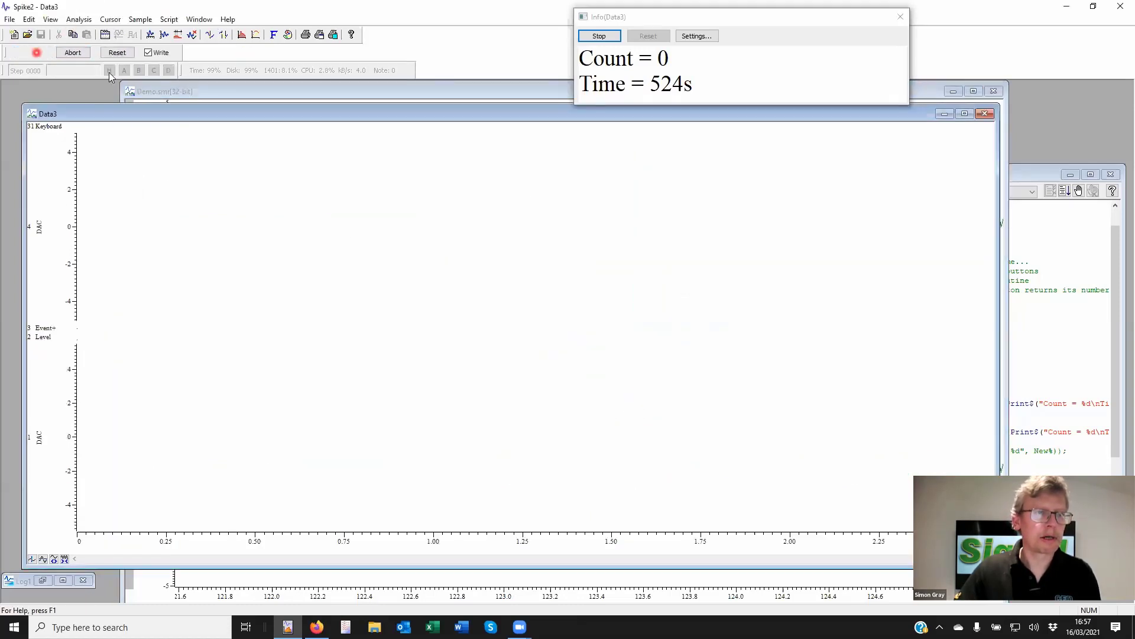
left_click(154, 71)
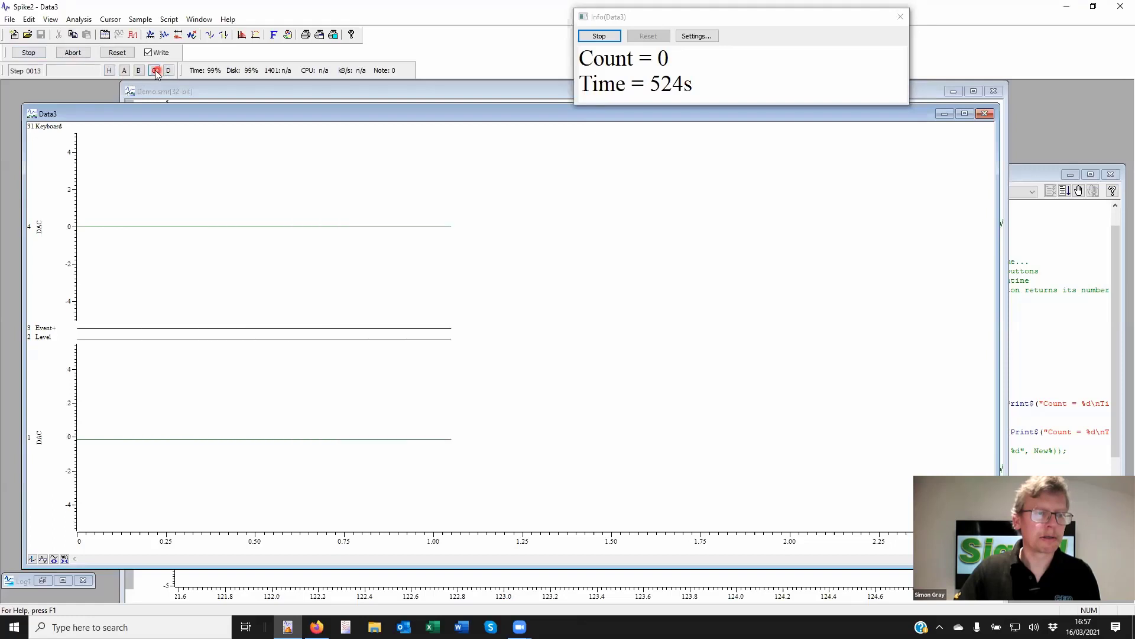
left_click(64, 559)
left_click(65, 559)
left_click(64, 557)
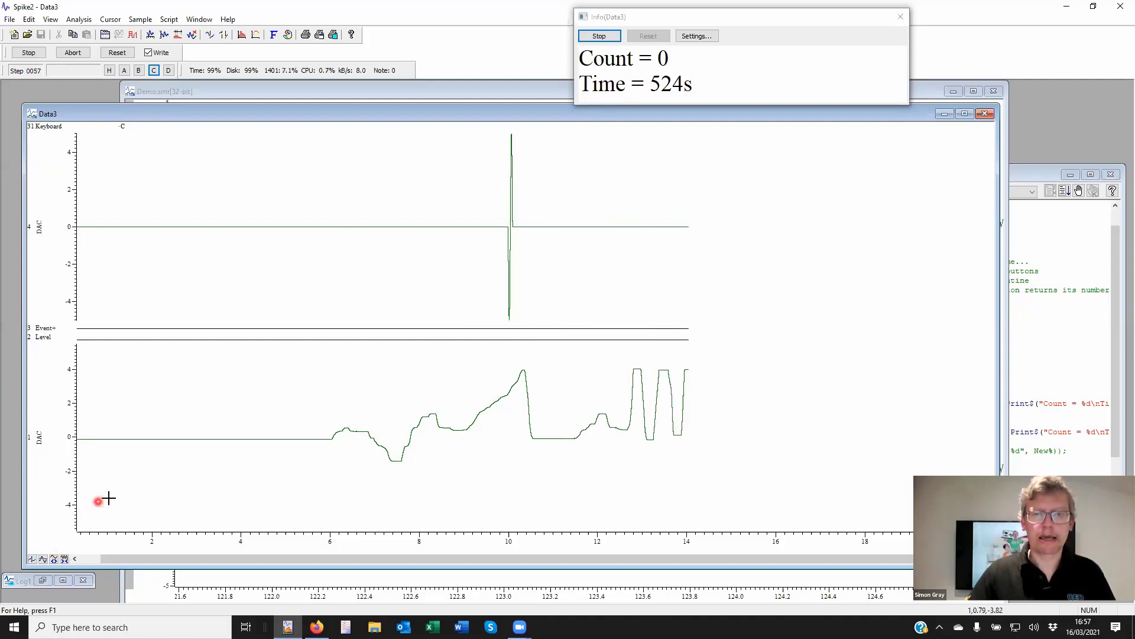
left_click(154, 70)
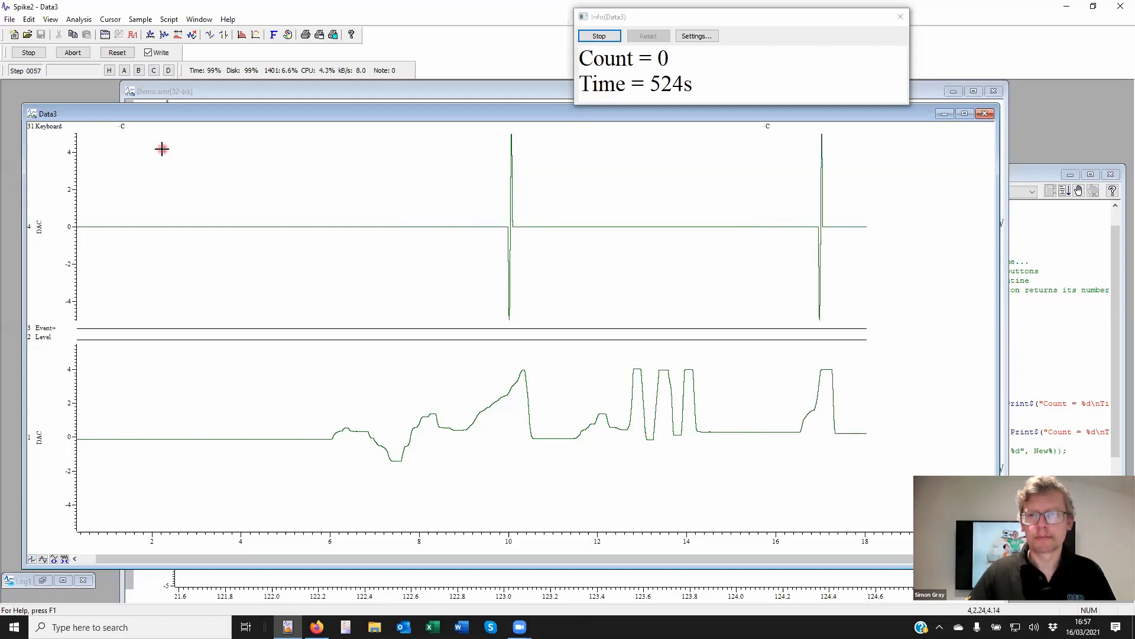
left_click(153, 71)
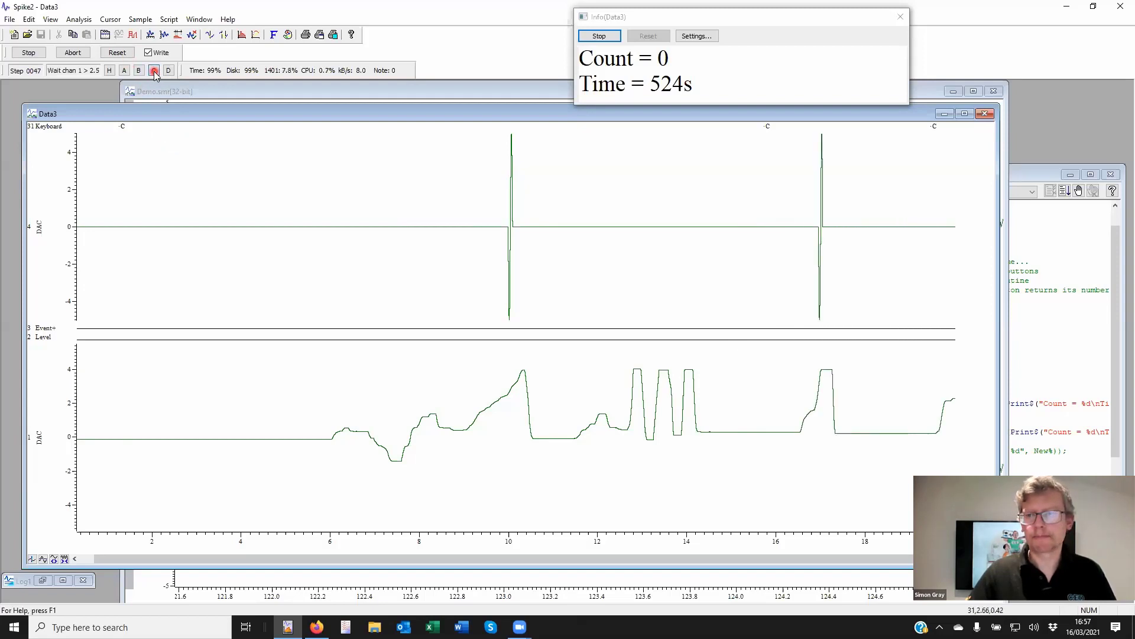
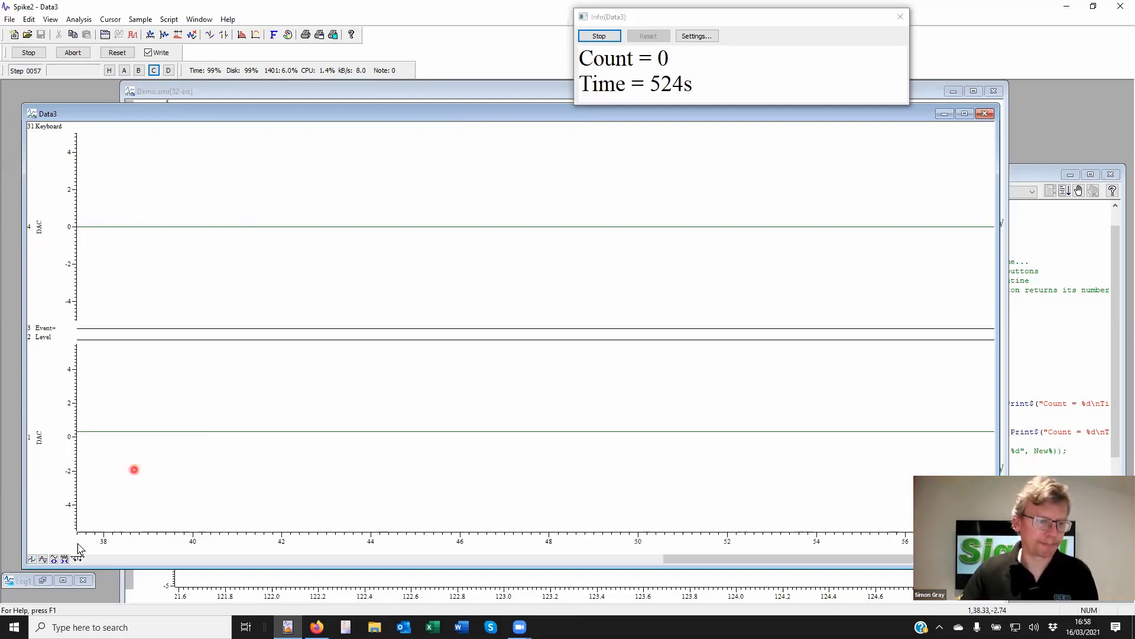
left_click(64, 560)
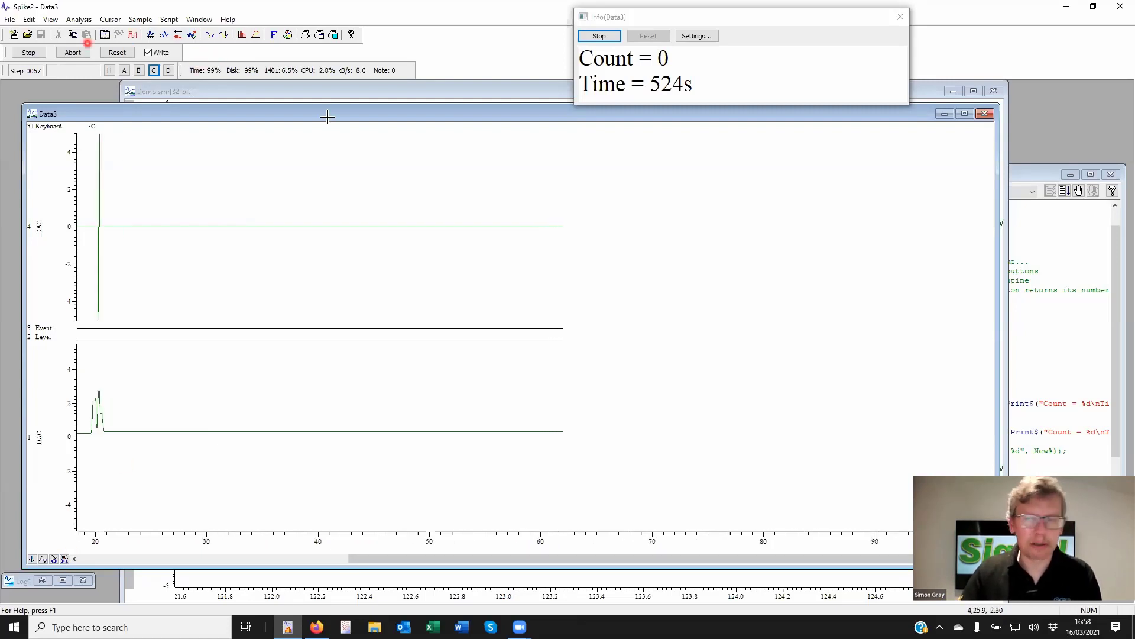
In the graphical sequence editor, set Section A to 10 repeats and to continue with Section B
left_click(135, 35)
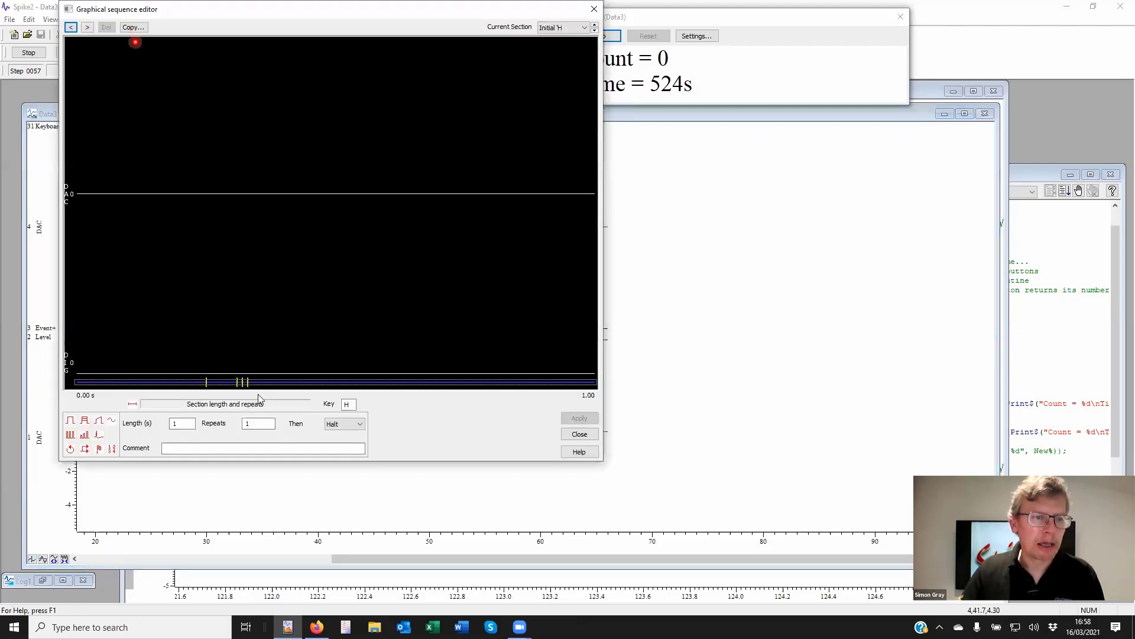
left_click(582, 28)
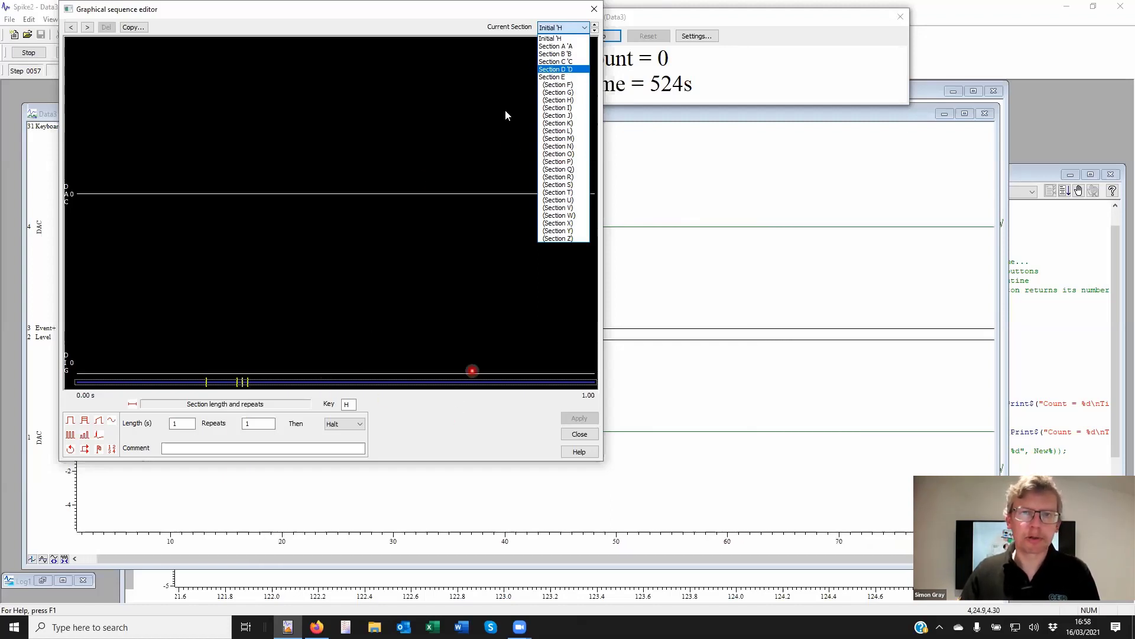
left_click(578, 47)
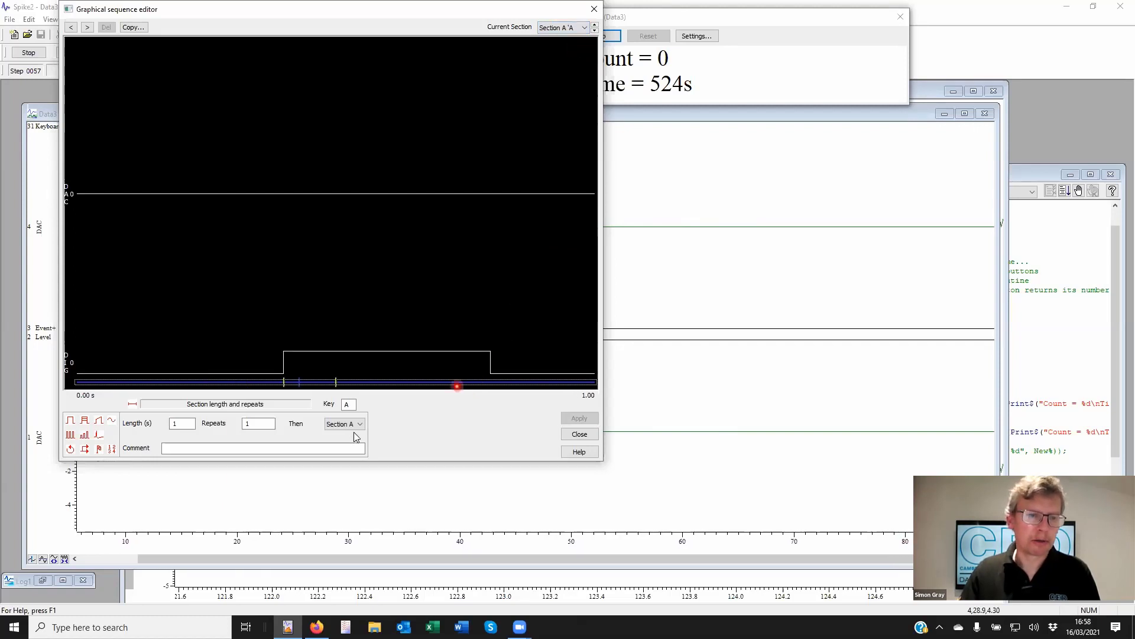
left_click(266, 422)
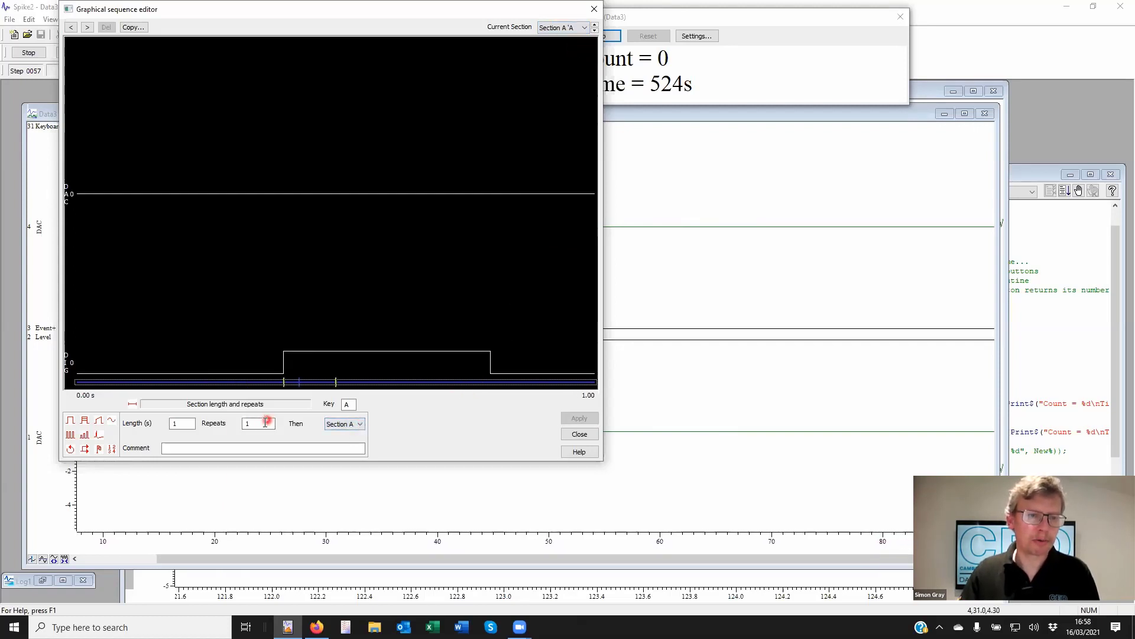
type("0")
left_click(345, 423)
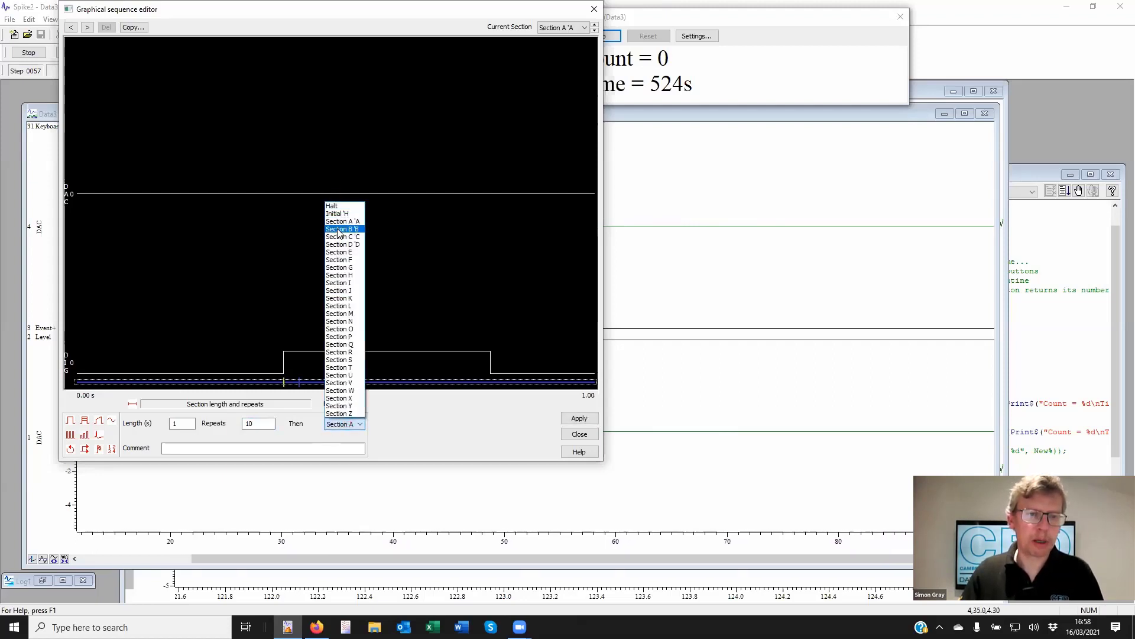
left_click(338, 230)
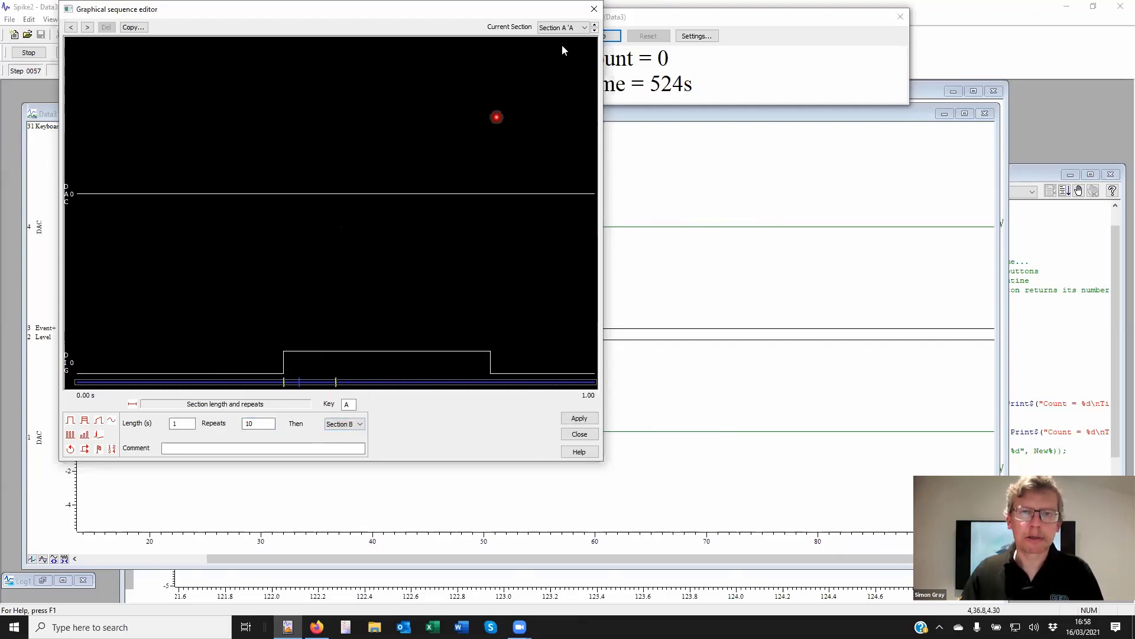
Set Section B of the graphical sequence to continue with Section D when its repeats end
left_click(594, 24)
left_click(332, 314)
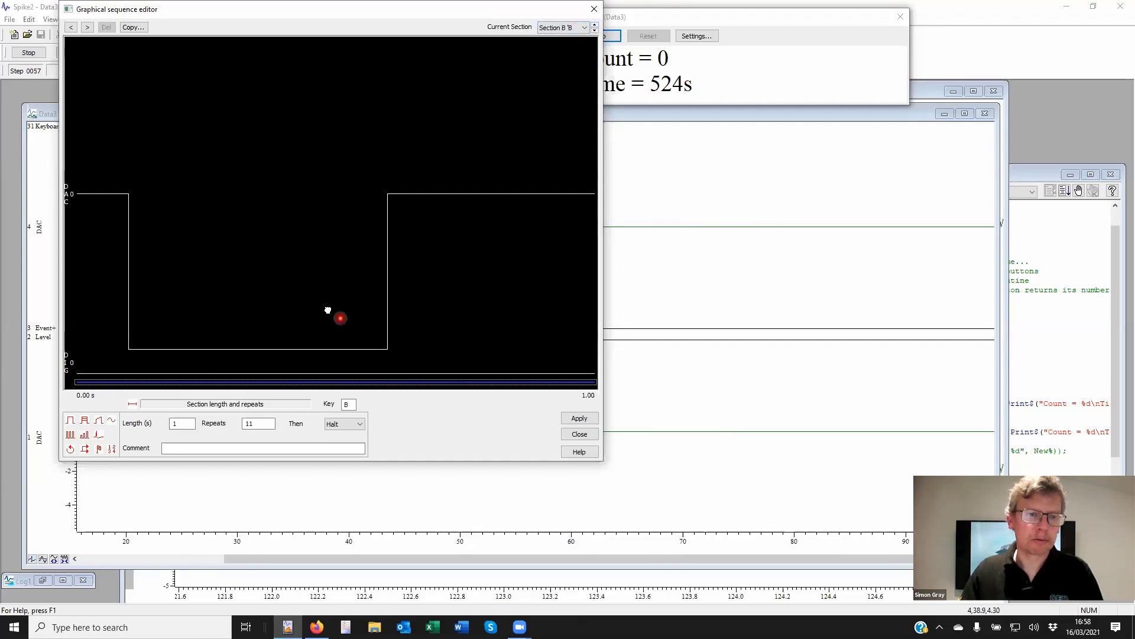
left_click(274, 380)
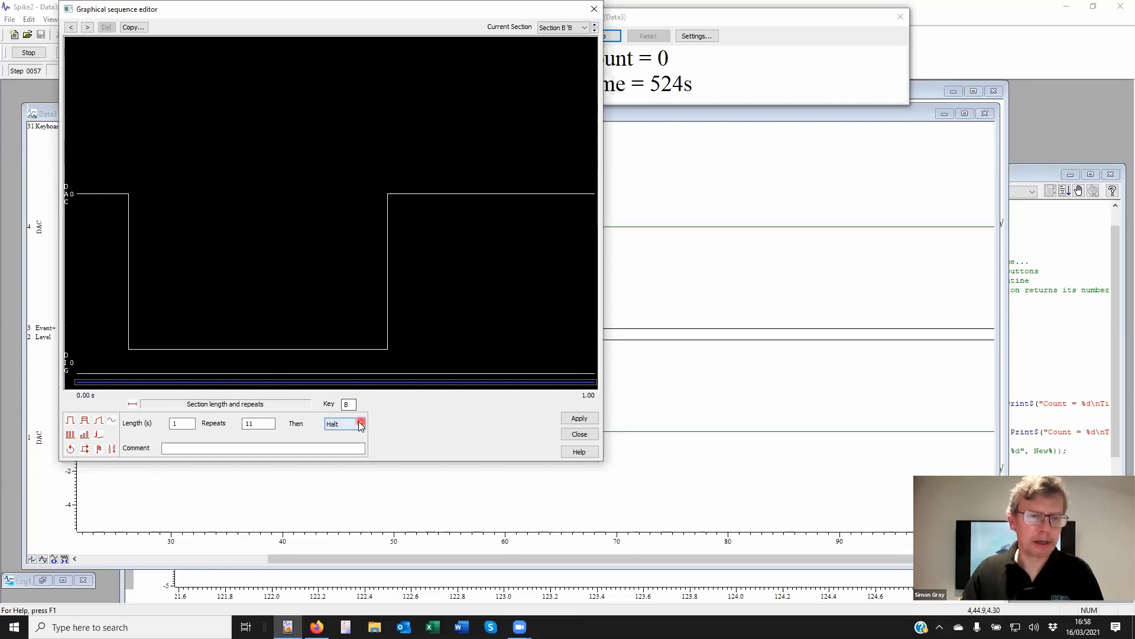
left_click(359, 423)
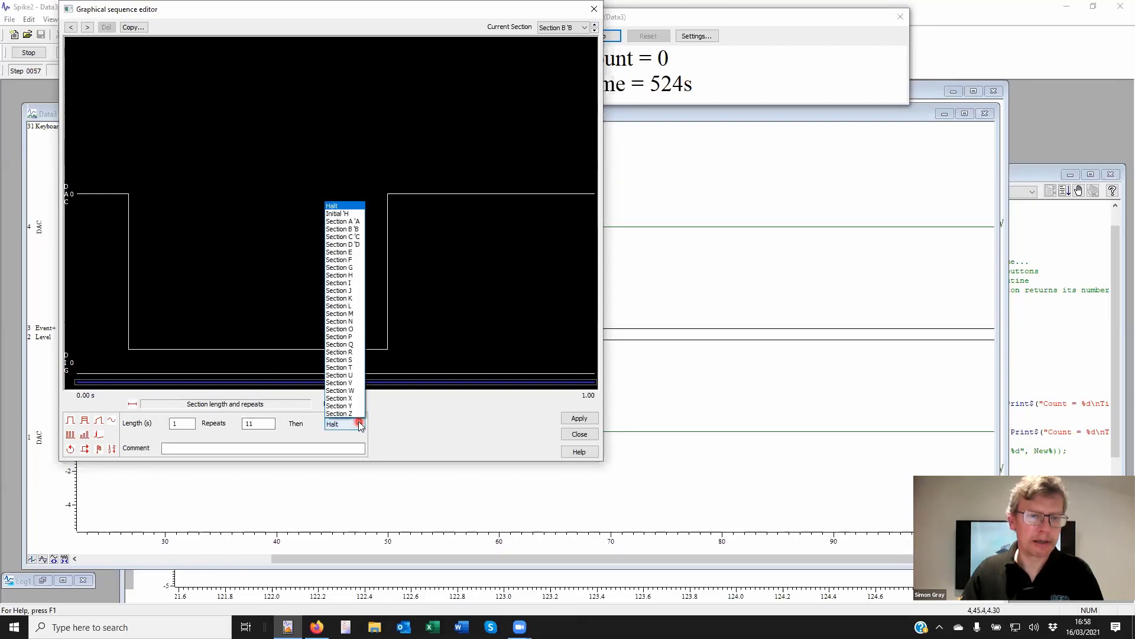
left_click(346, 243)
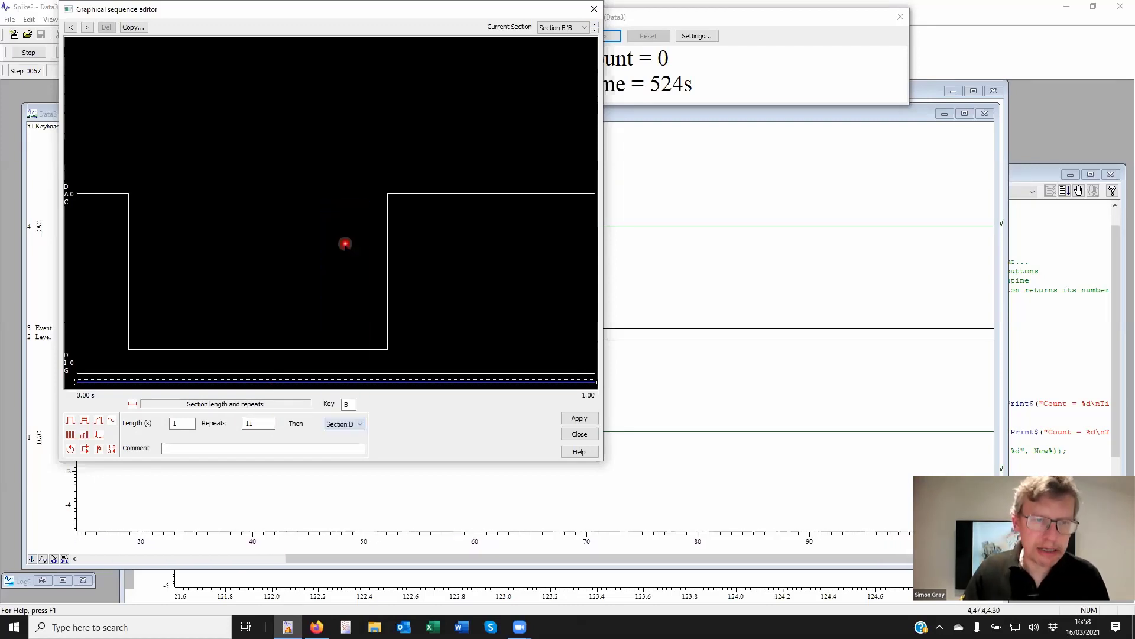
Set Section D to continue with Section C, apply the sequence changes and close the graphical sequence editor
left_click(594, 25)
left_click(594, 25)
left_click(422, 119)
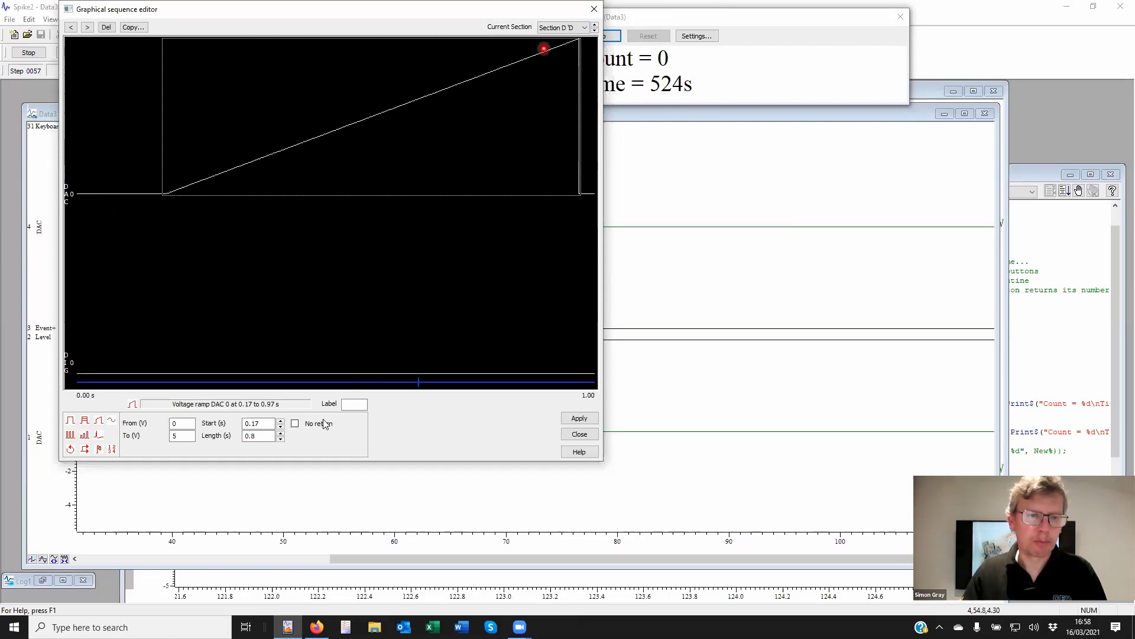
left_click(335, 381)
left_click_drag(335, 386, 599, 382)
left_click(340, 424)
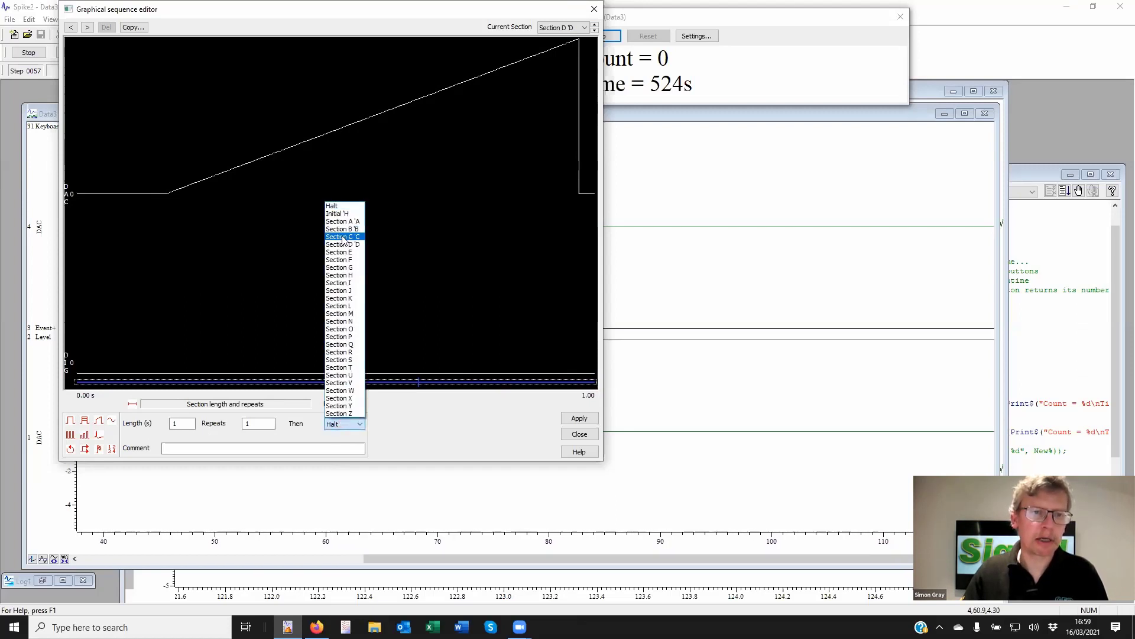
left_click(343, 236)
left_click(579, 418)
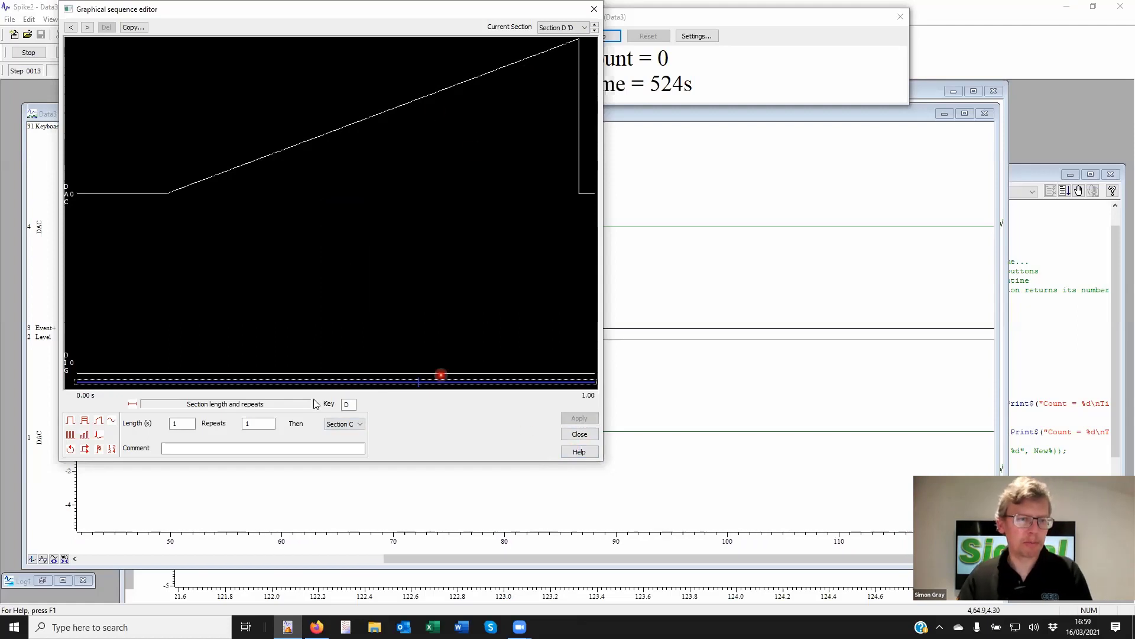
left_click(580, 435)
Reset sampling, deleting the sampled data, start it again and run Section A to test the chained sections
left_click(119, 52)
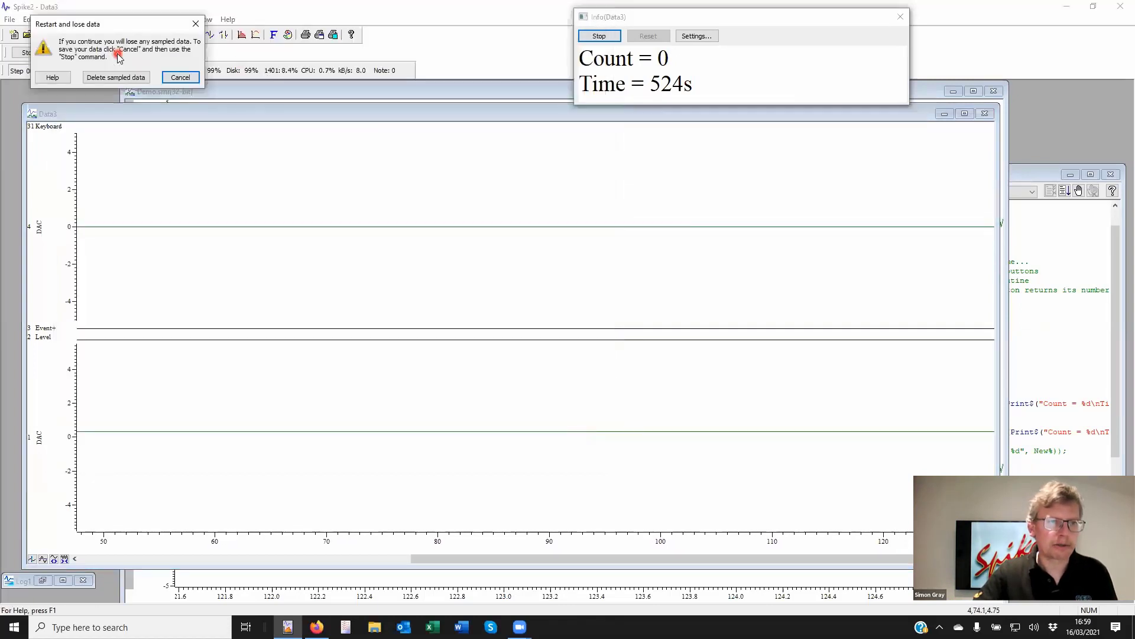
left_click(117, 81)
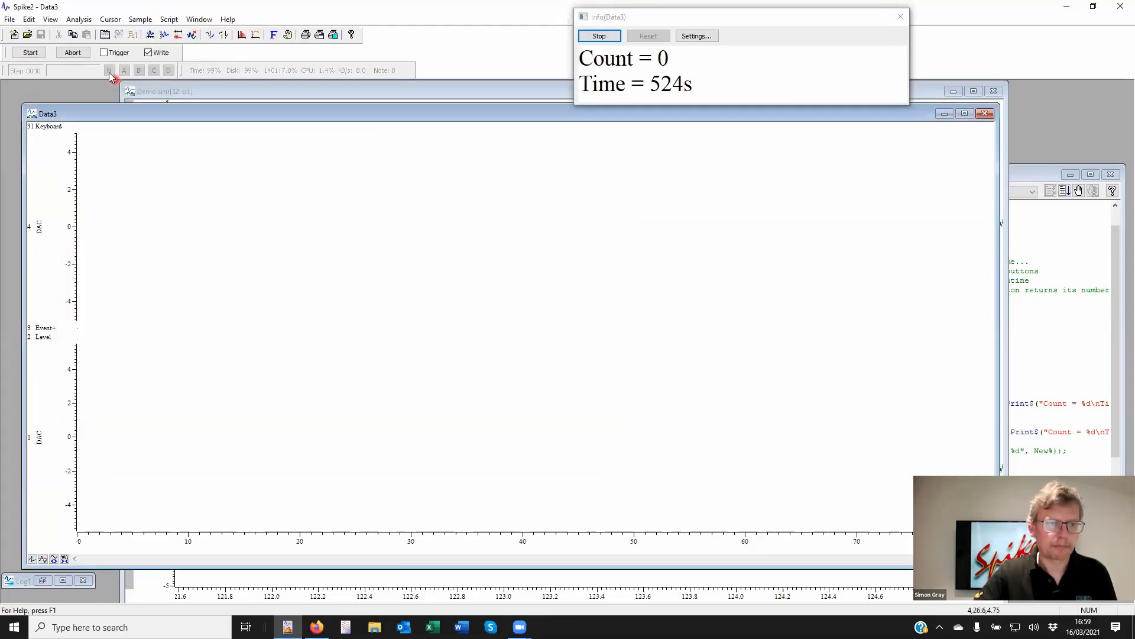
left_click(28, 53)
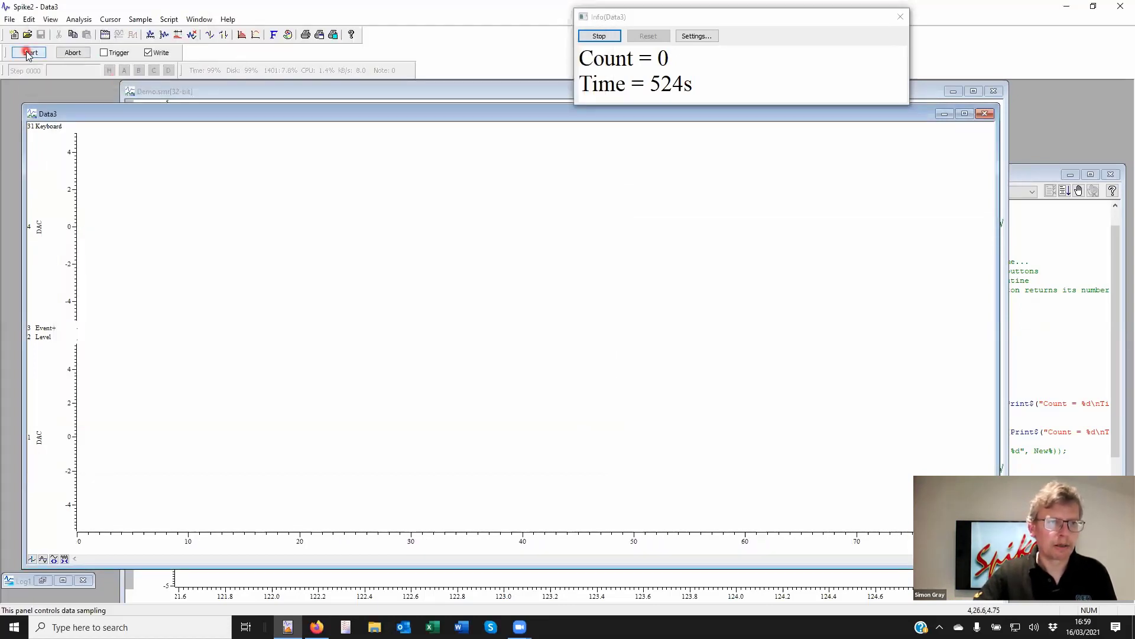
left_click(124, 70)
left_click(175, 111)
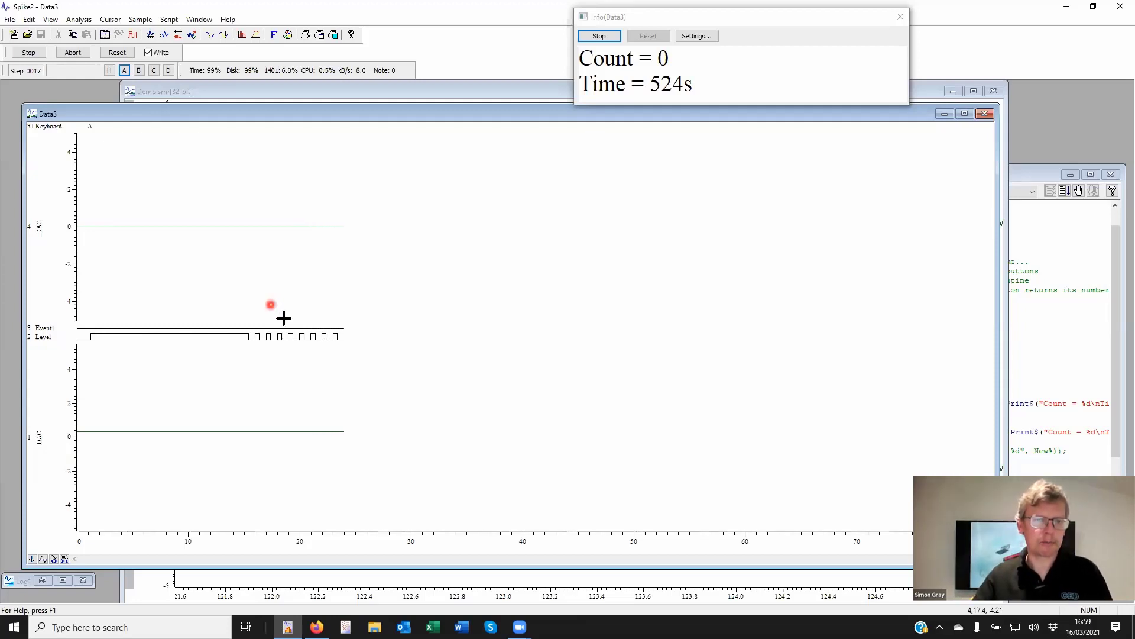
left_click(299, 294)
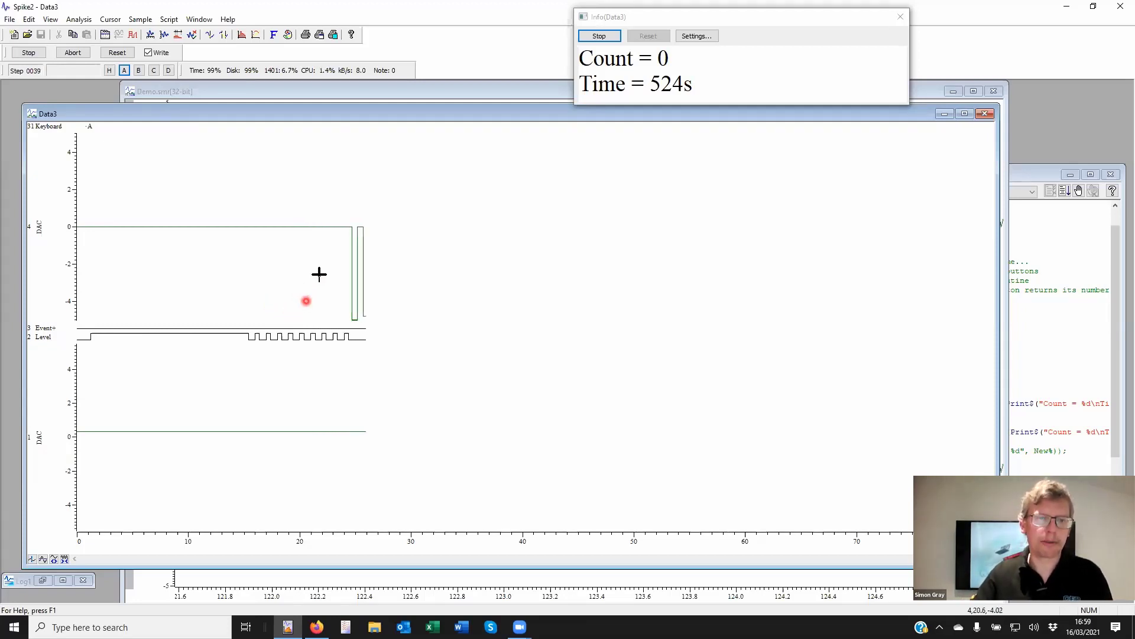
left_click(319, 274)
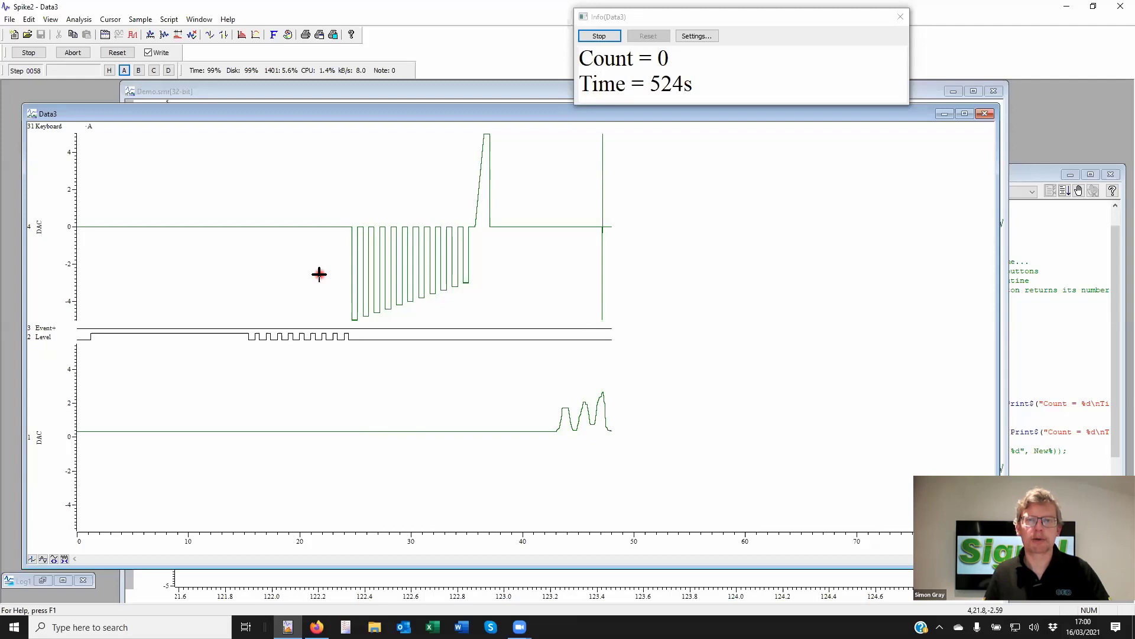
Zoom in on the triggered sine wave at about 47 s in the DAC channel, and stop sampling
left_click_drag(591, 206, 615, 206)
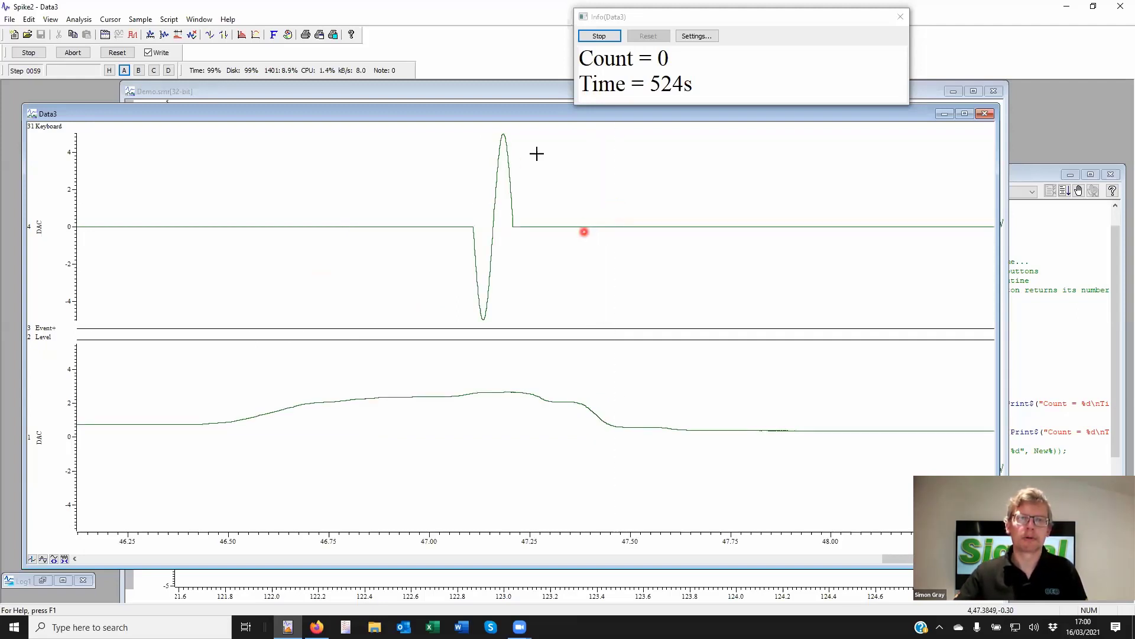
left_click(28, 52)
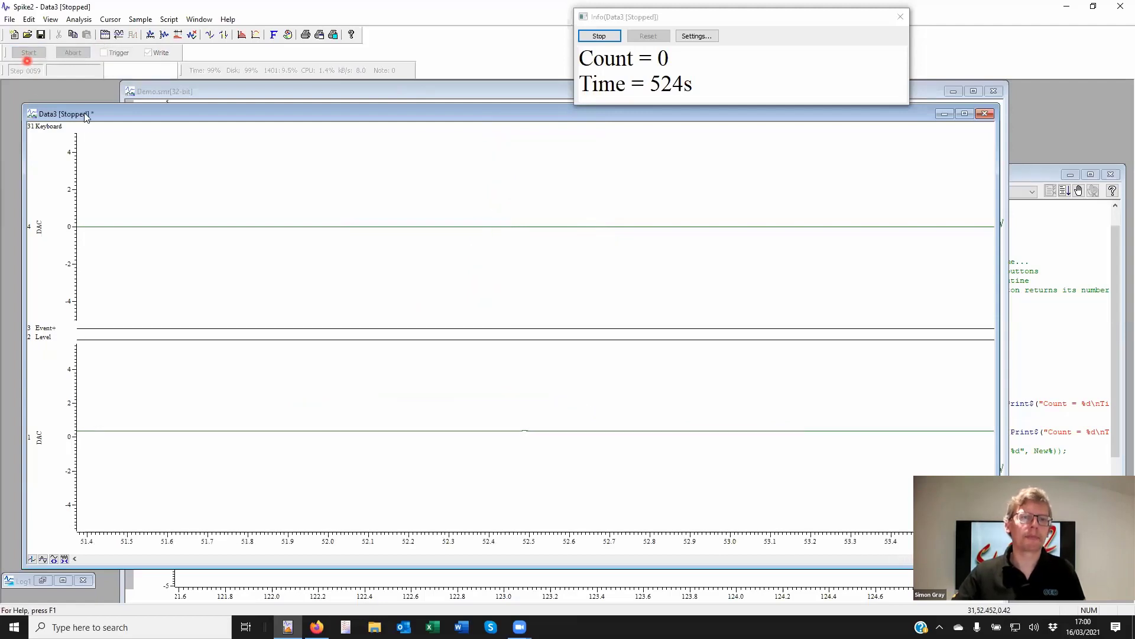
double_click(370, 536)
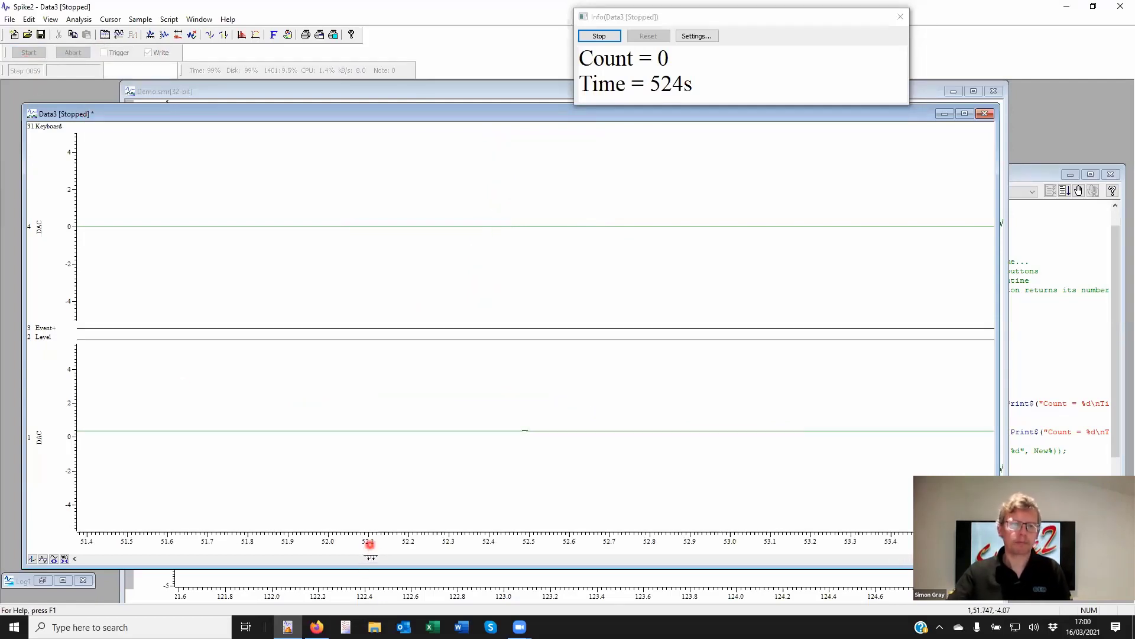
Display the whole sampled recording in the Data3 window, and close that window
left_click(290, 204)
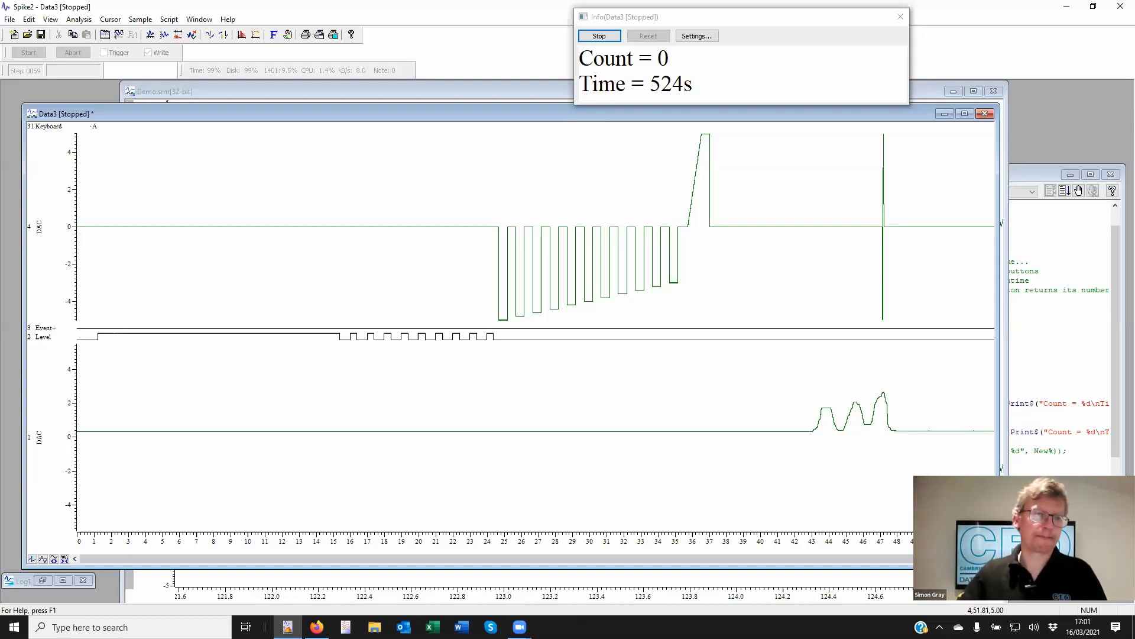
double_click(31, 114)
left_click(572, 338)
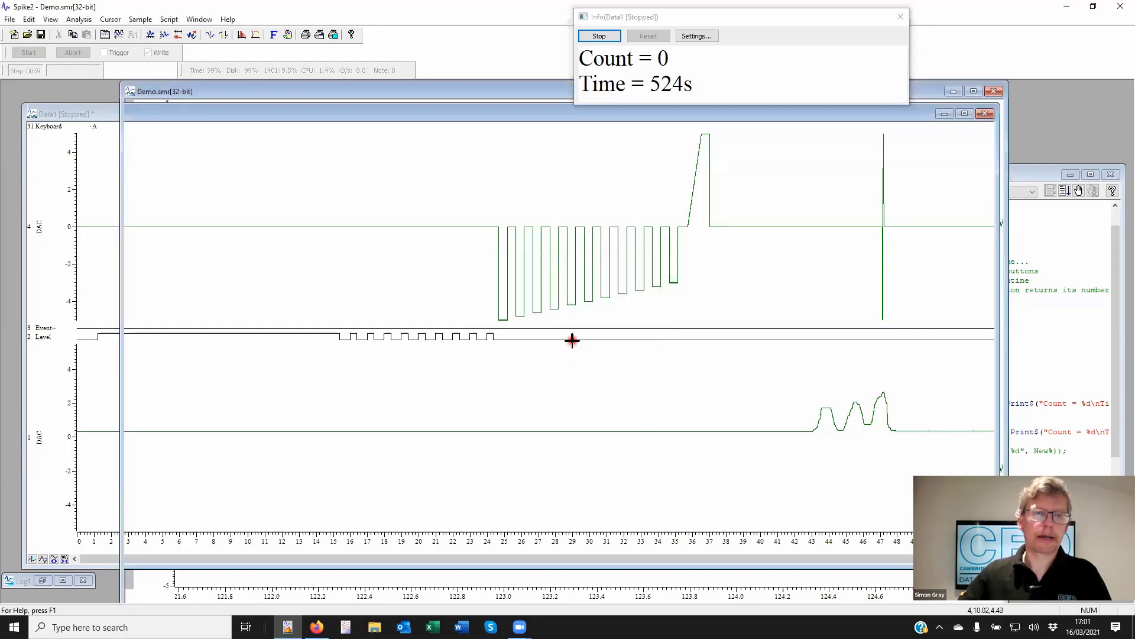
Write the graphical sequence out as a text sequence file named test in the Training sessions folder, and accept the sampling configuration
left_click(145, 20)
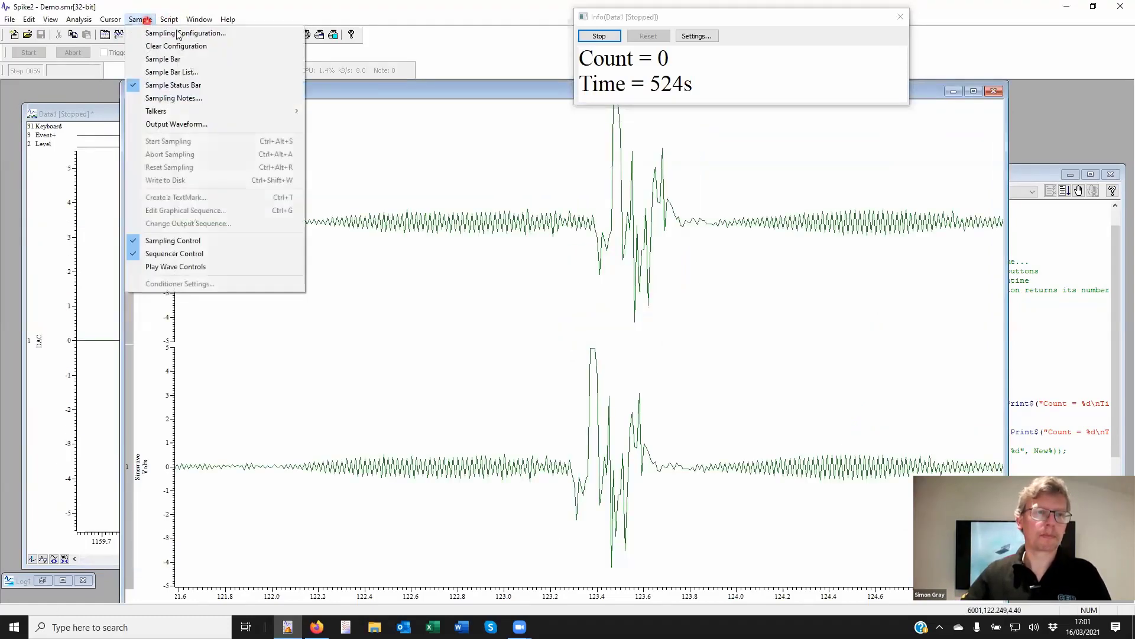
left_click(178, 34)
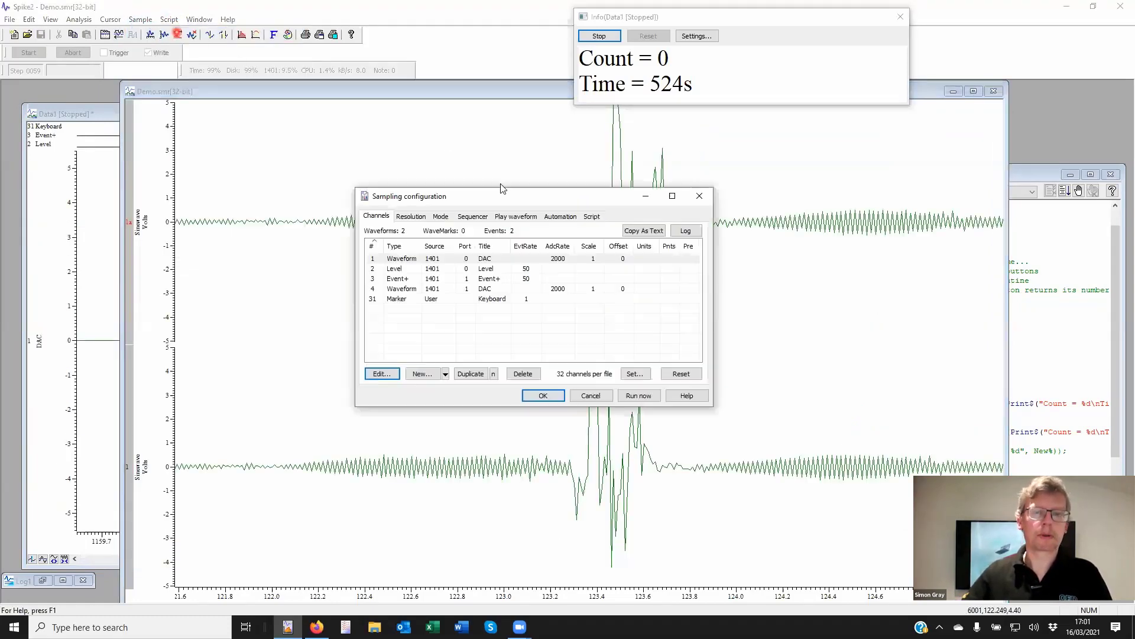
left_click(476, 217)
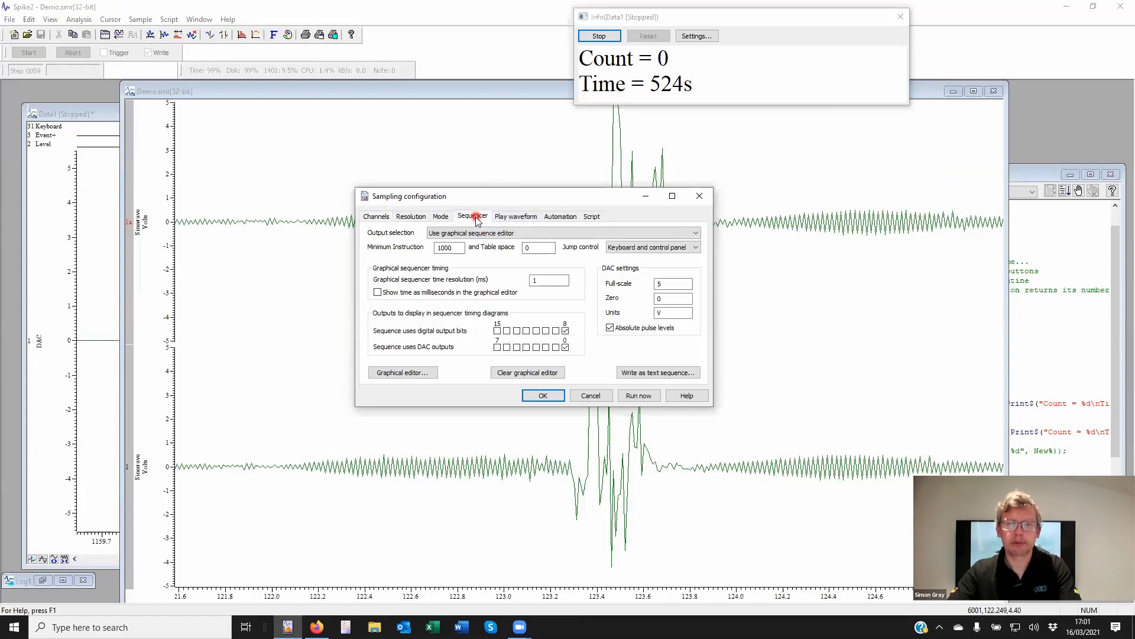
left_click(645, 373)
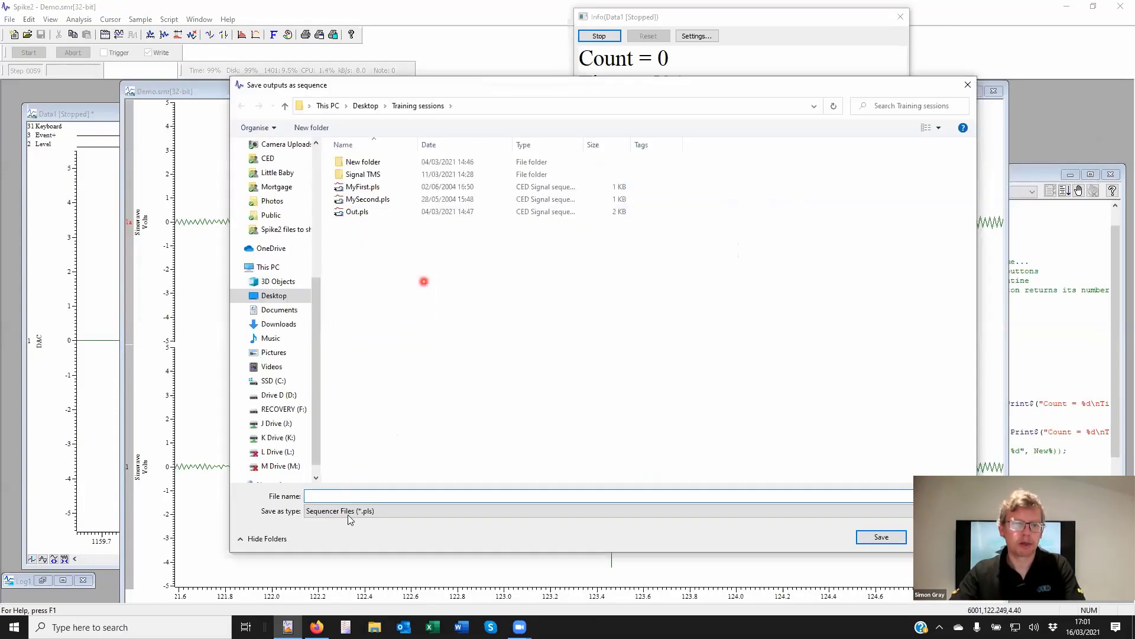
type("test")
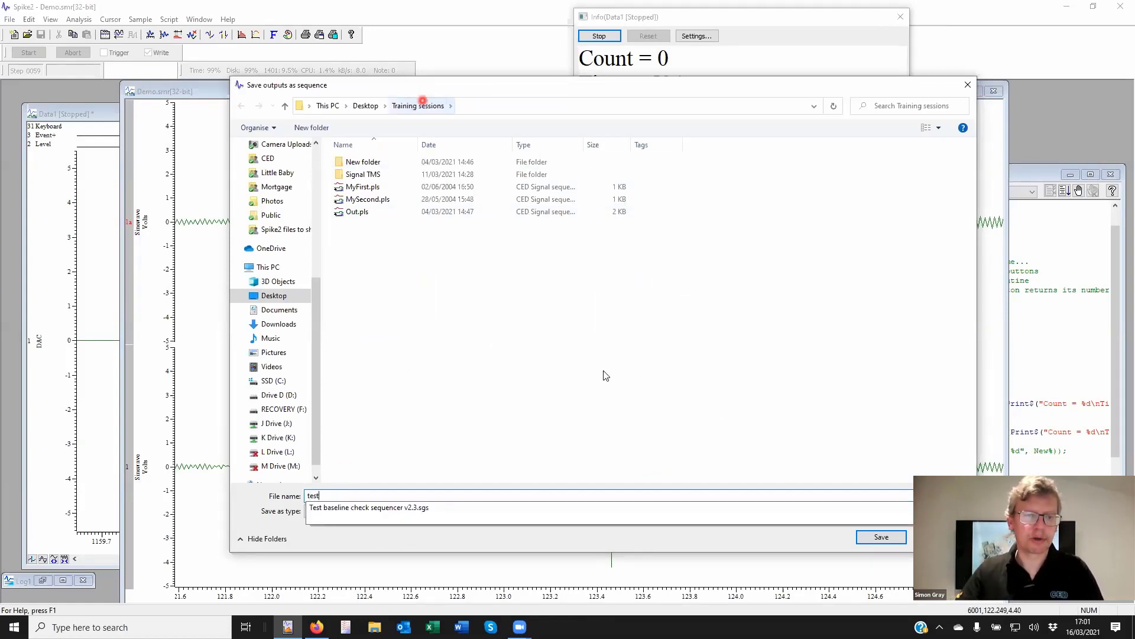
left_click(881, 538)
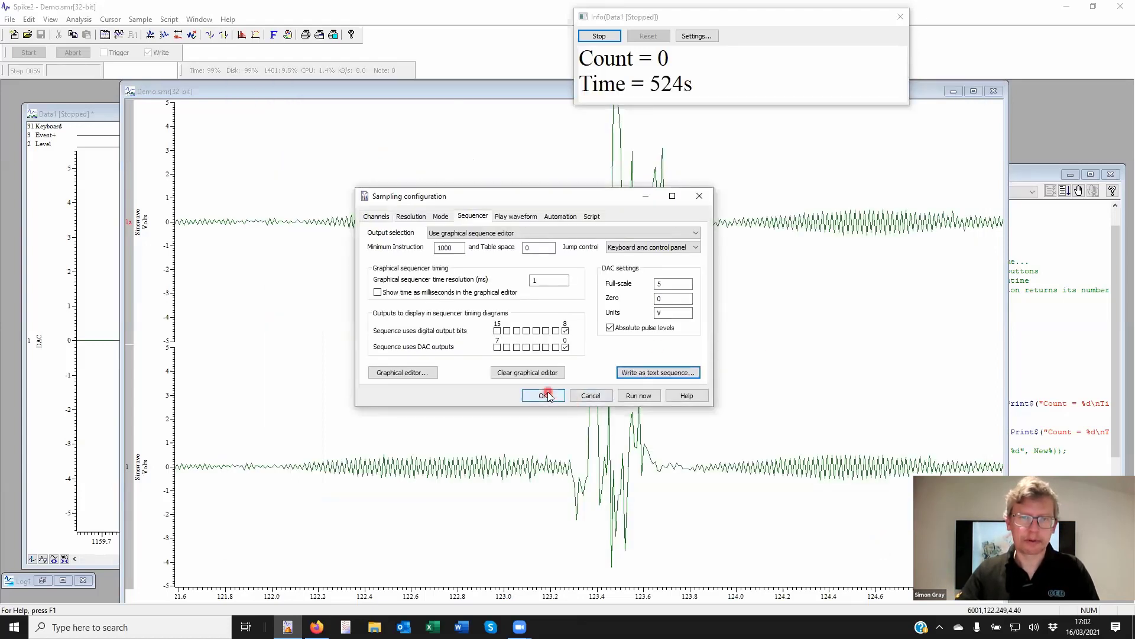
left_click(547, 394)
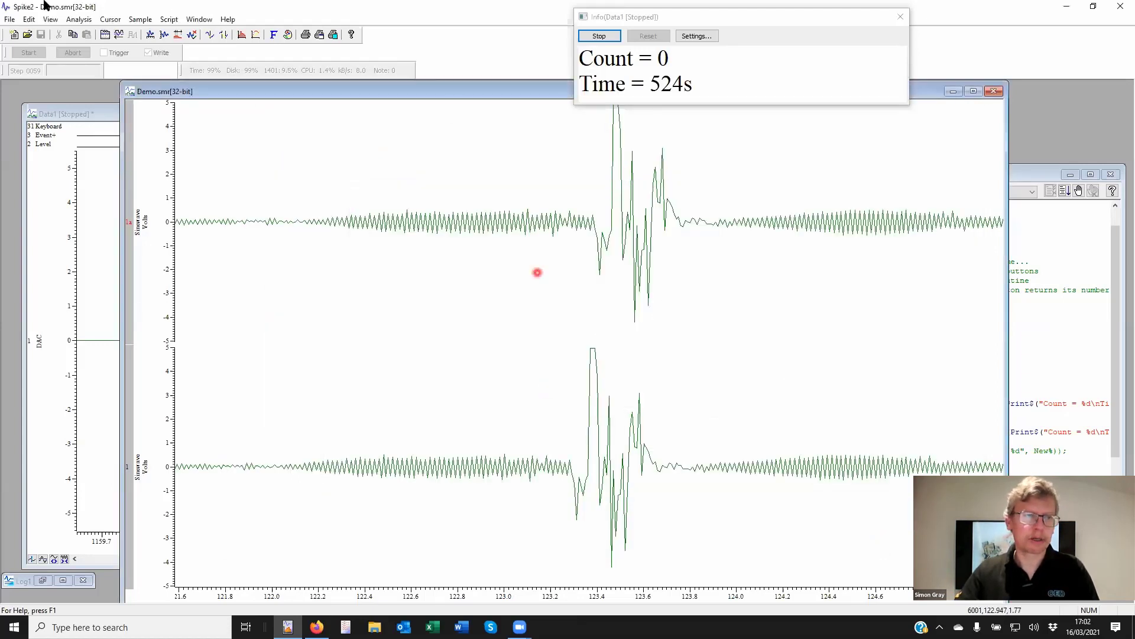
Open the sequencer file test.pls from the Training sessions folder, and resize and reposition its window to show more code
left_click(28, 34)
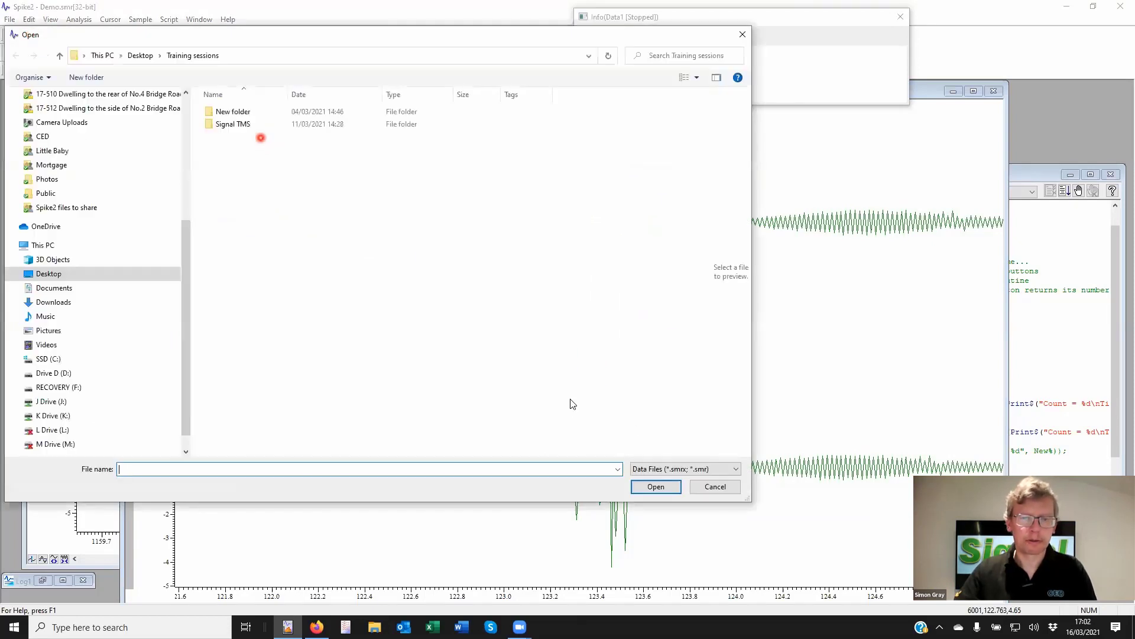
left_click(666, 469)
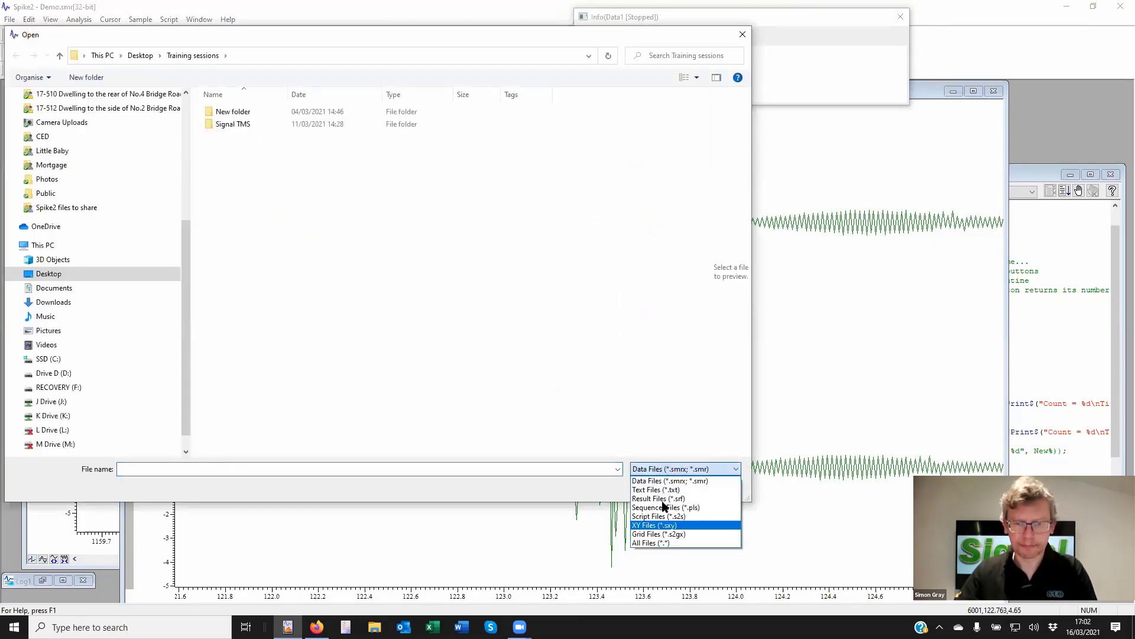
left_click(665, 507)
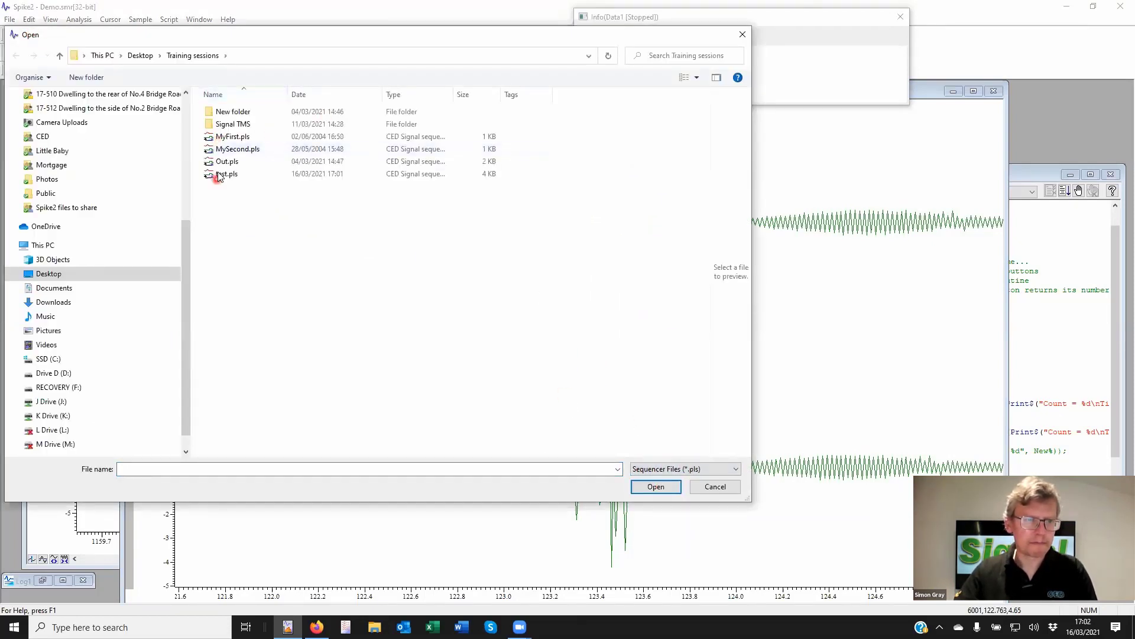
double_click(220, 175)
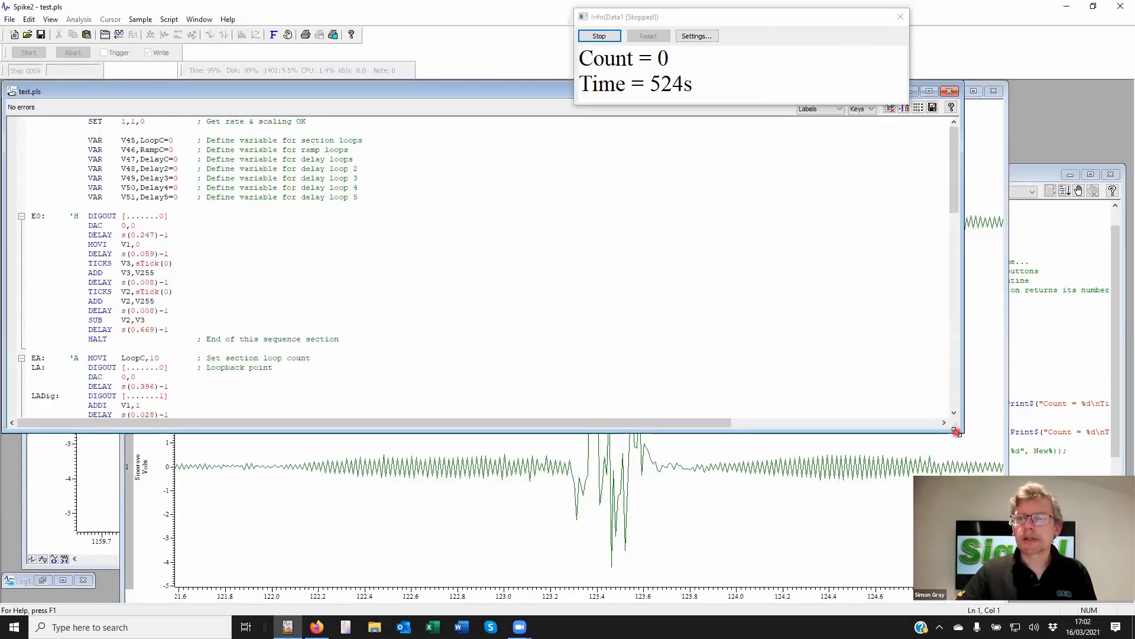
left_click_drag(960, 432, 819, 600)
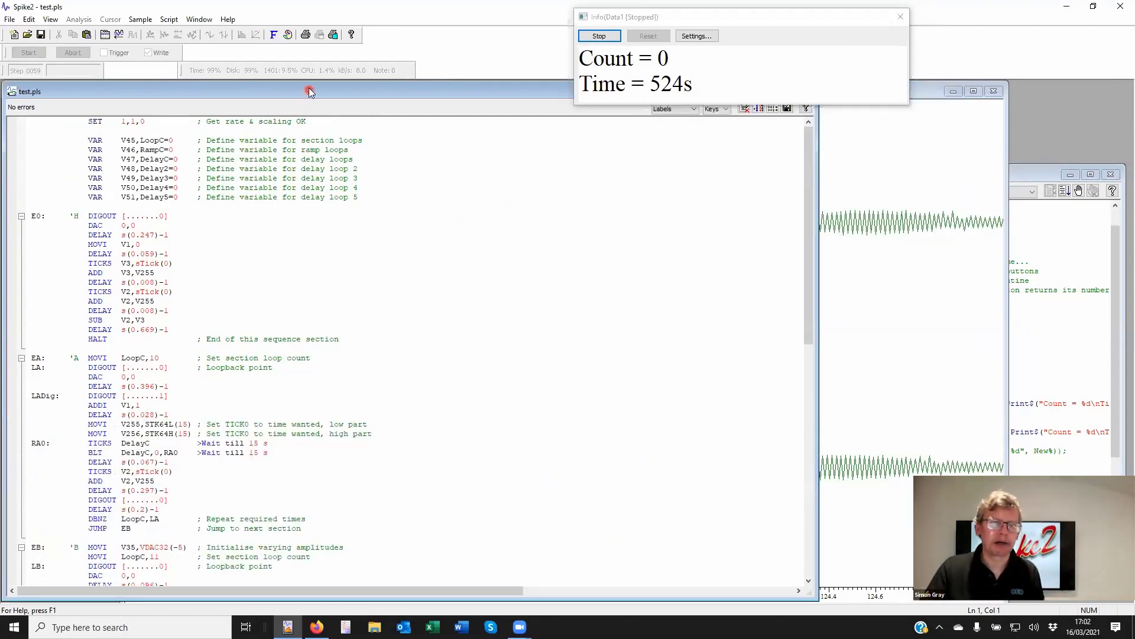
left_click_drag(310, 88, 377, 85)
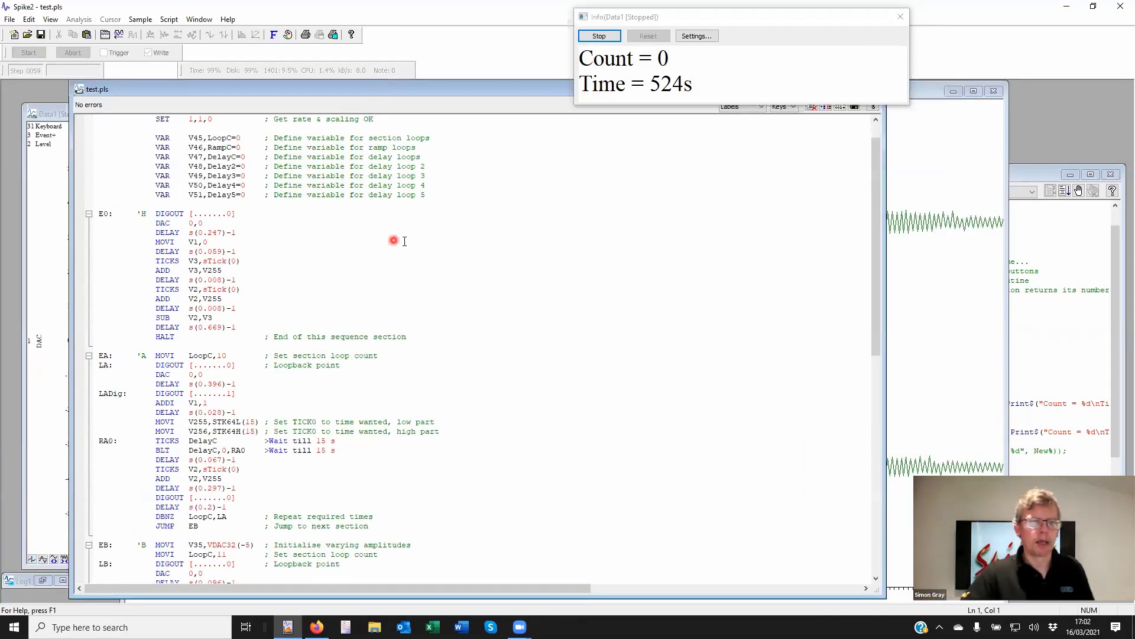
Read through the generated sequence text, examining the loops, waits and jumps that link Sections A, B, D and C
scroll(397, 252, "down", 8)
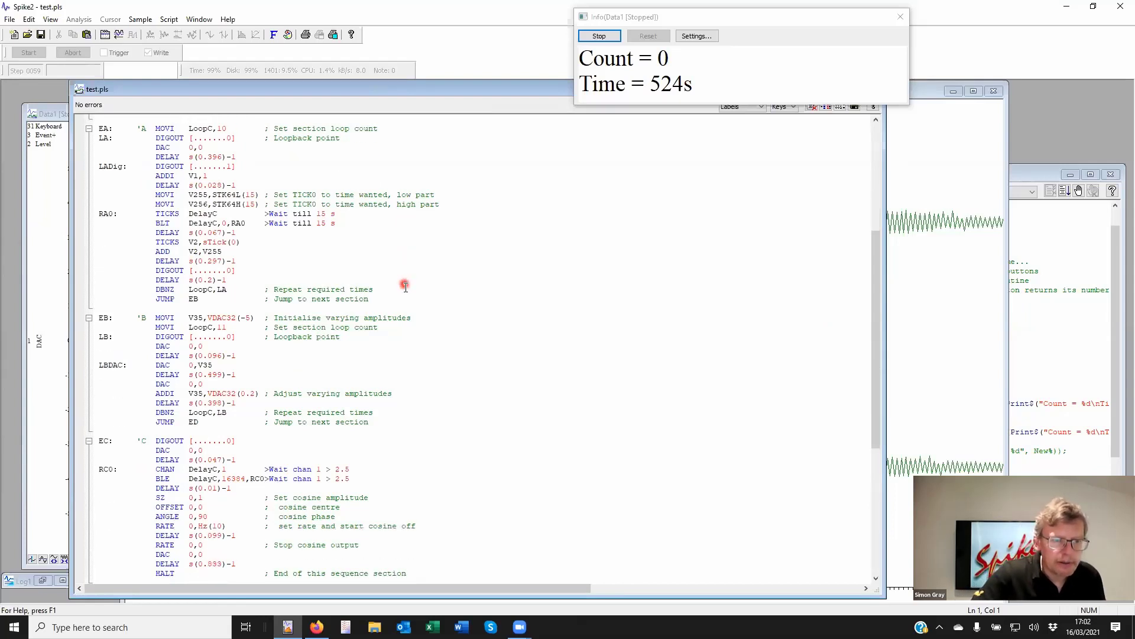
scroll(406, 284, "down", 4)
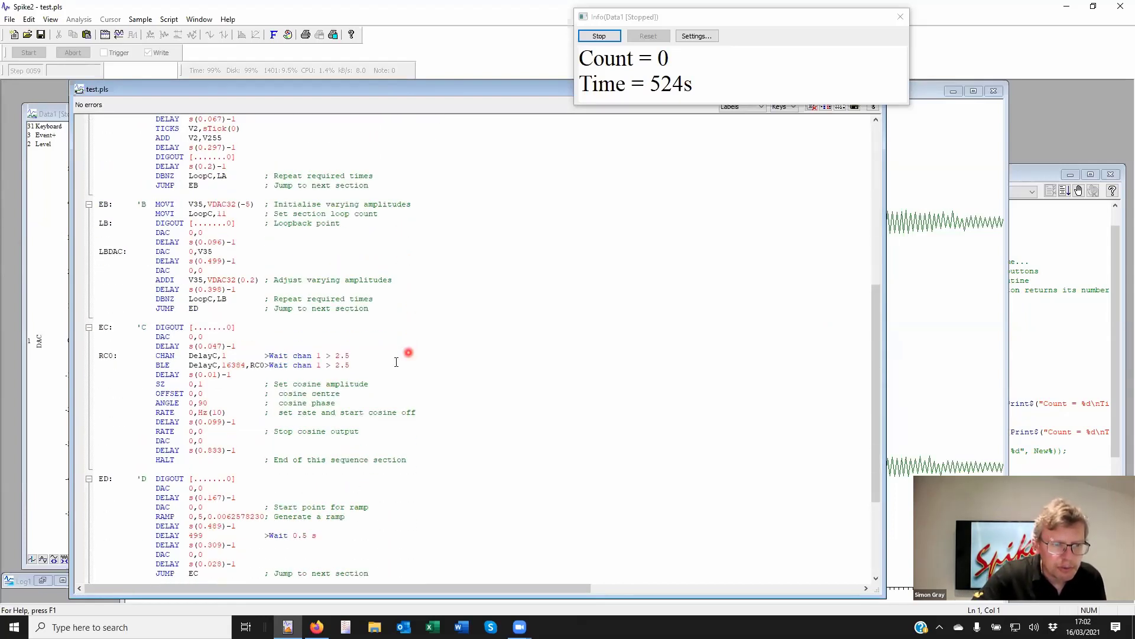
scroll(214, 462, "down", 3)
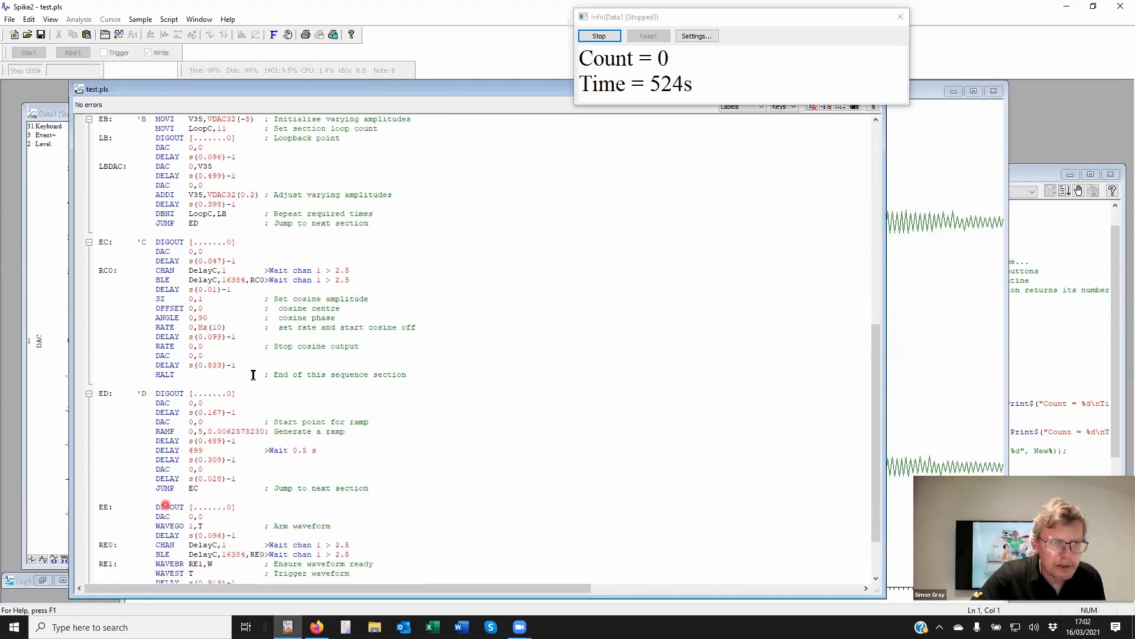
scroll(248, 372, "up", 8)
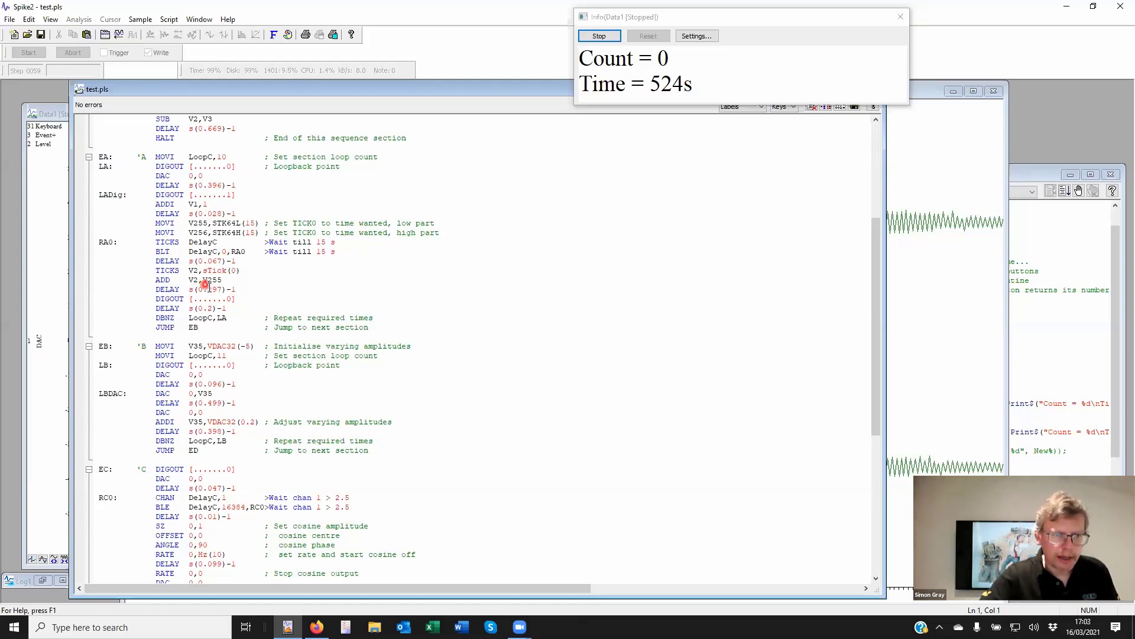
scroll(207, 285, "down", 2)
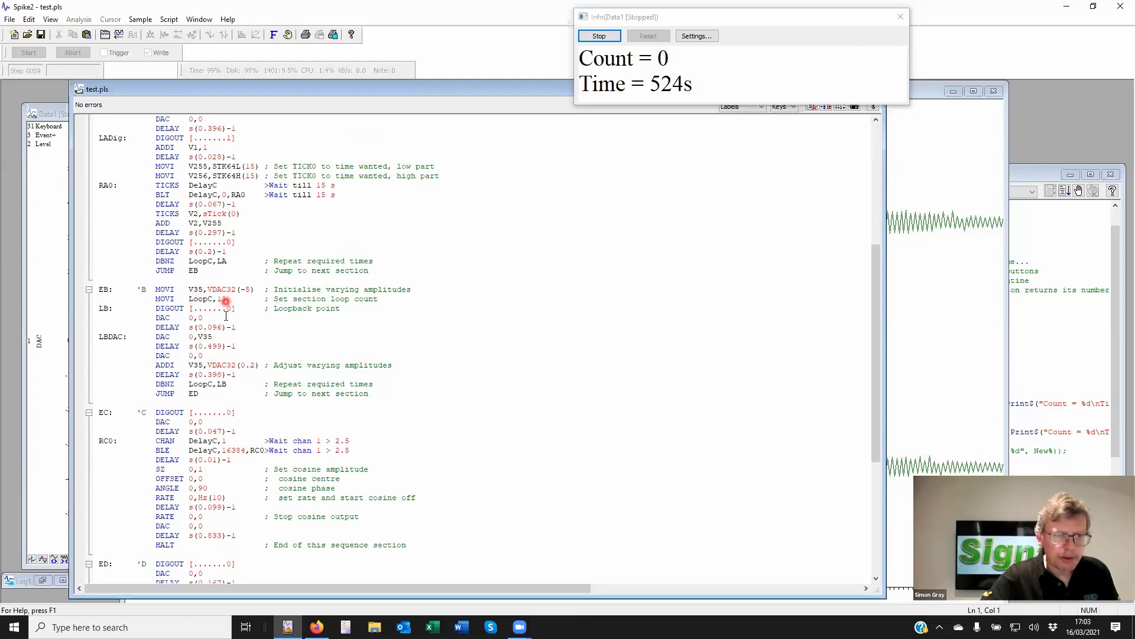
scroll(255, 343, "down", 4)
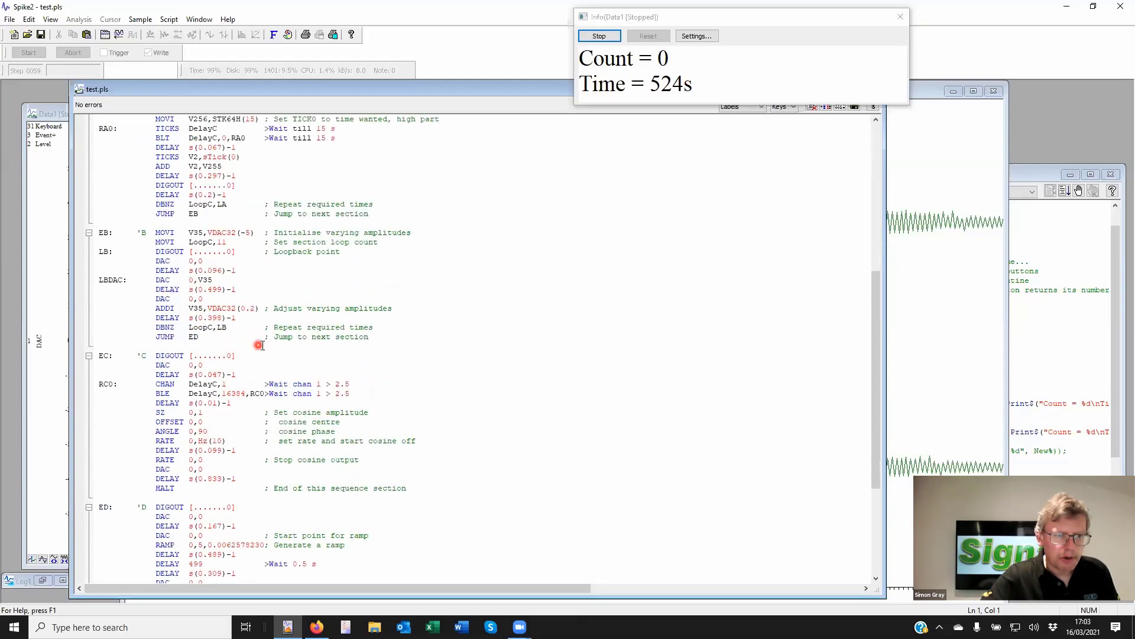
scroll(301, 339, "down", 4)
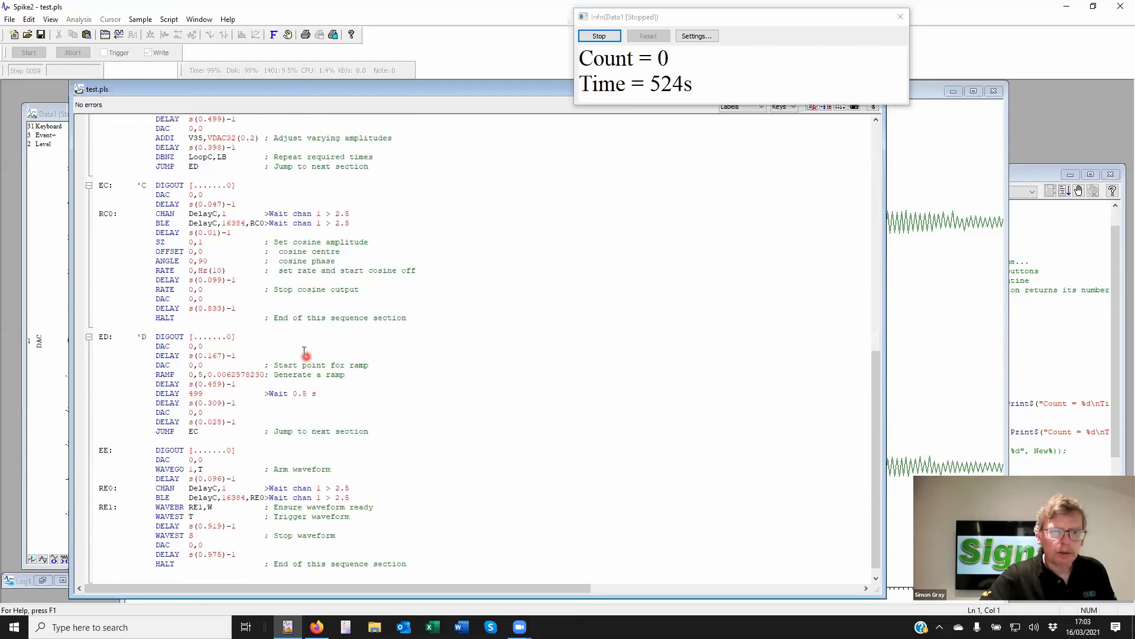
scroll(229, 303, "down", 1)
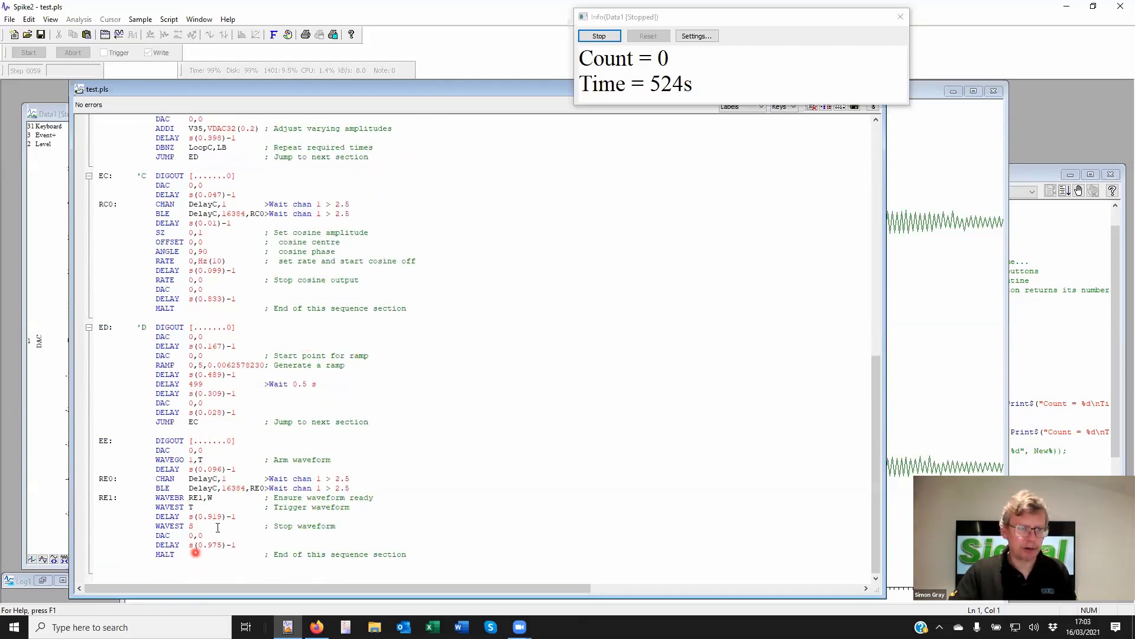
scroll(214, 507, "up", 14)
scroll(242, 431, "up", 3)
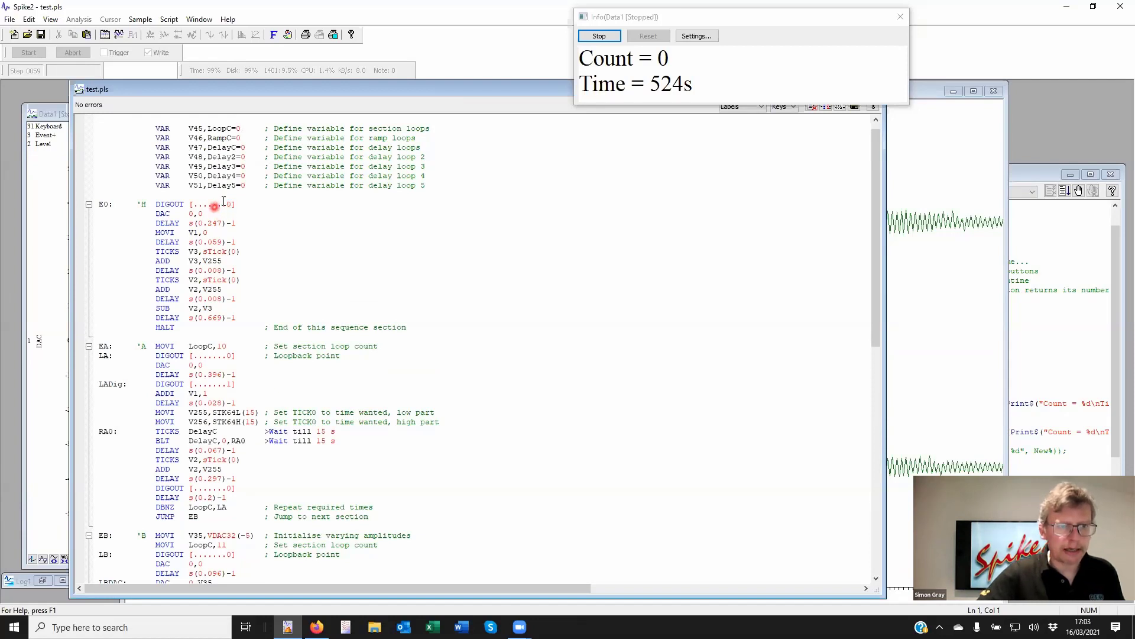
Examine how variable V1 is set in the initial section of test.pls, and review the code down to Section C
left_click(192, 242)
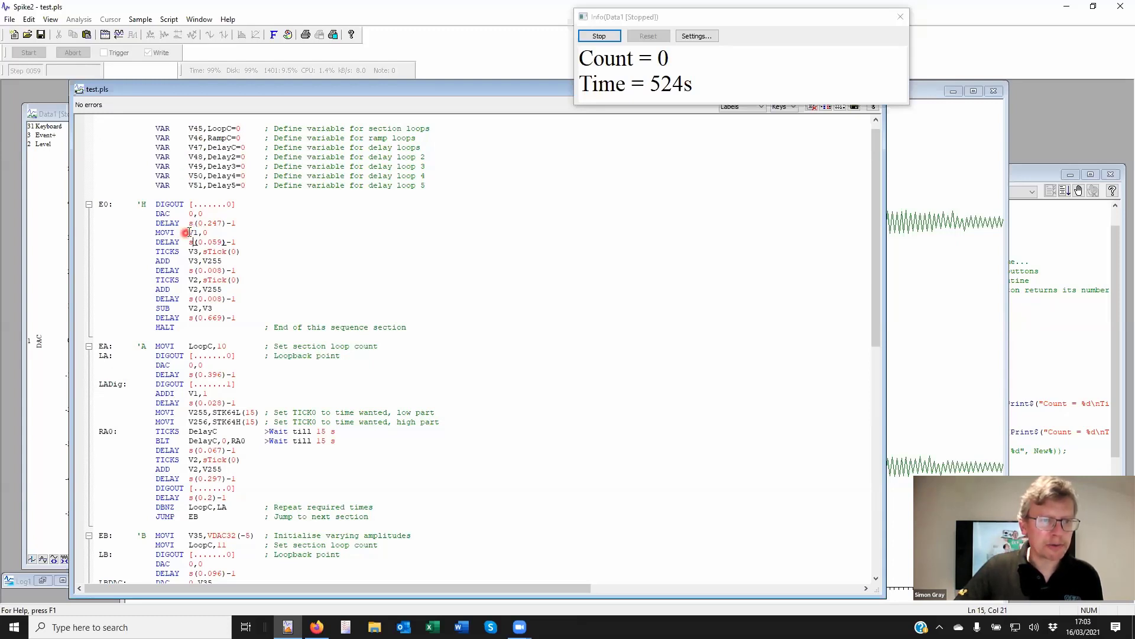
left_click_drag(190, 232, 196, 232)
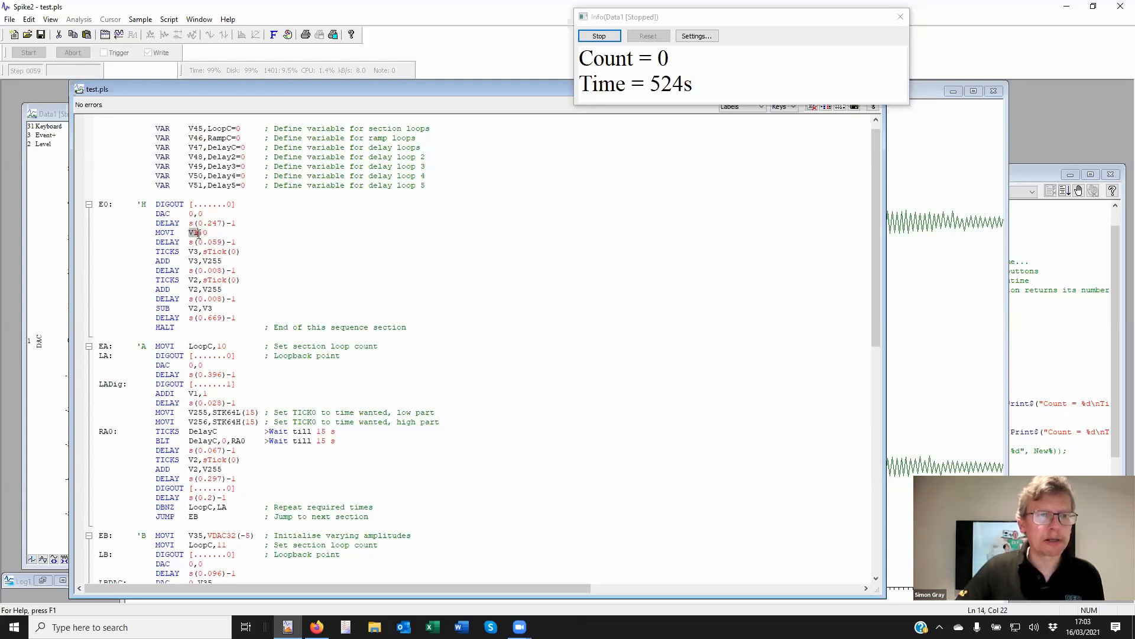
scroll(252, 249, "up", 1)
left_click(253, 251)
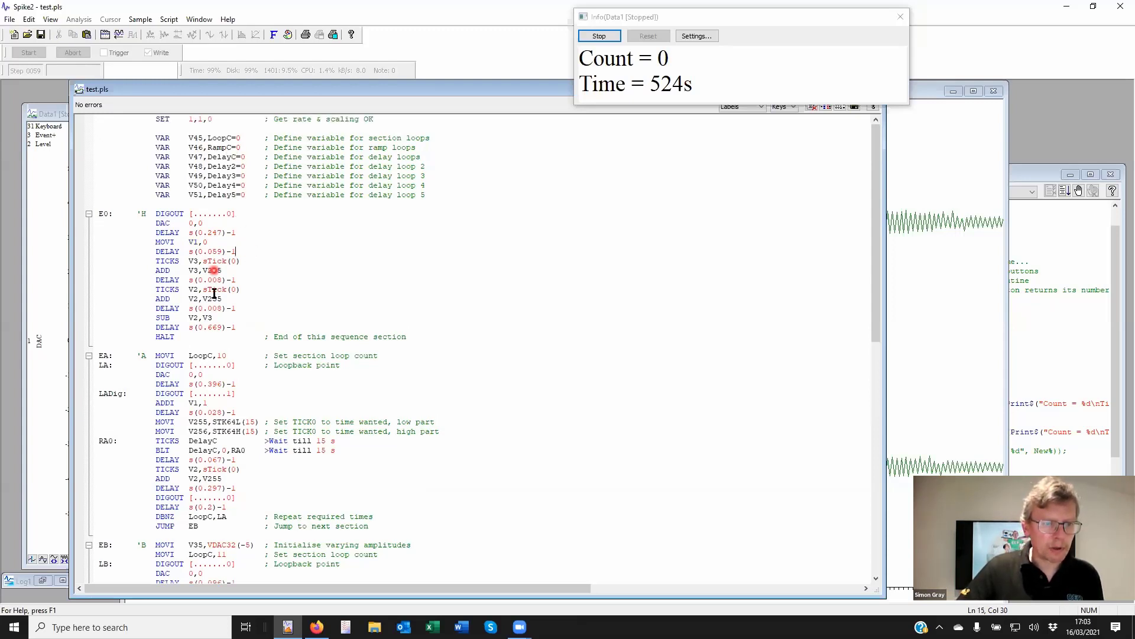
scroll(256, 332, "down", 11)
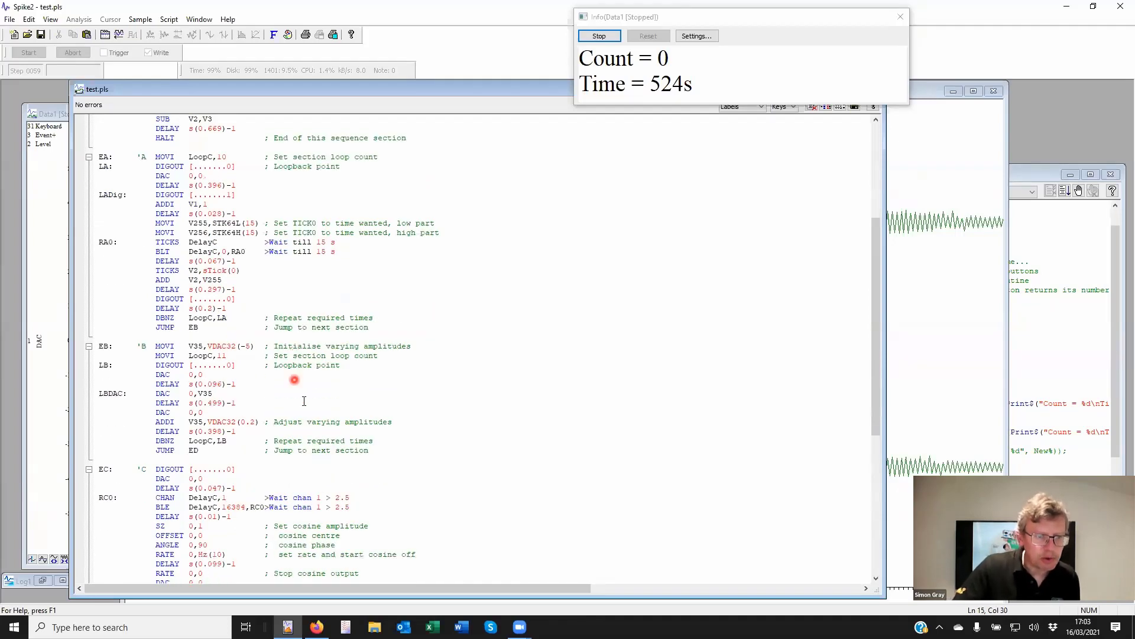
scroll(306, 400, "down", 5)
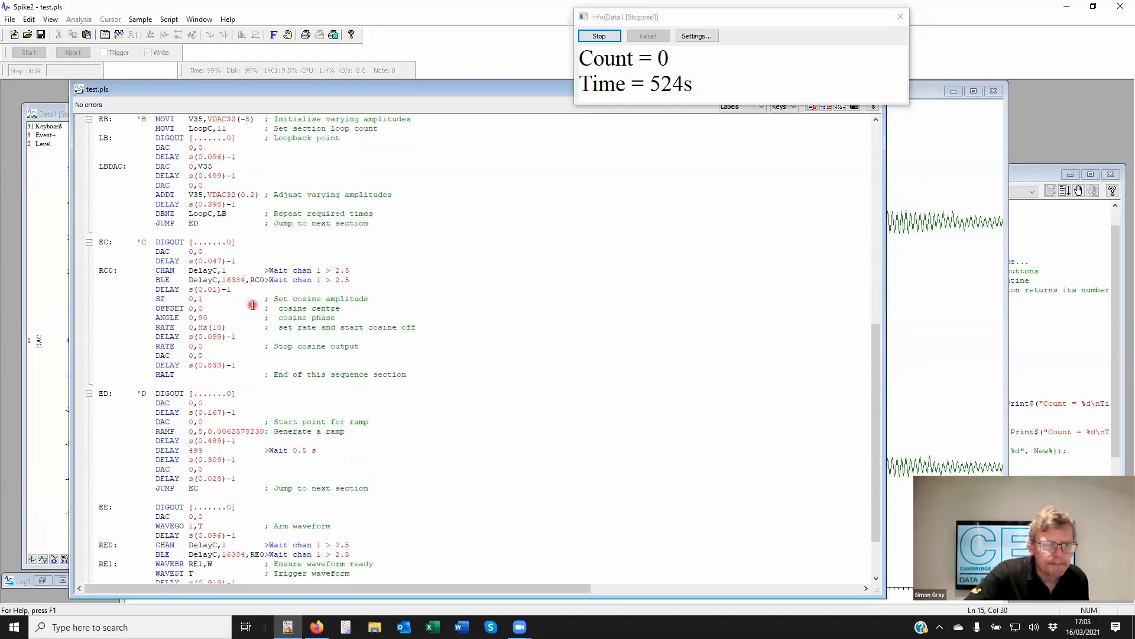
scroll(246, 260, "down", 1)
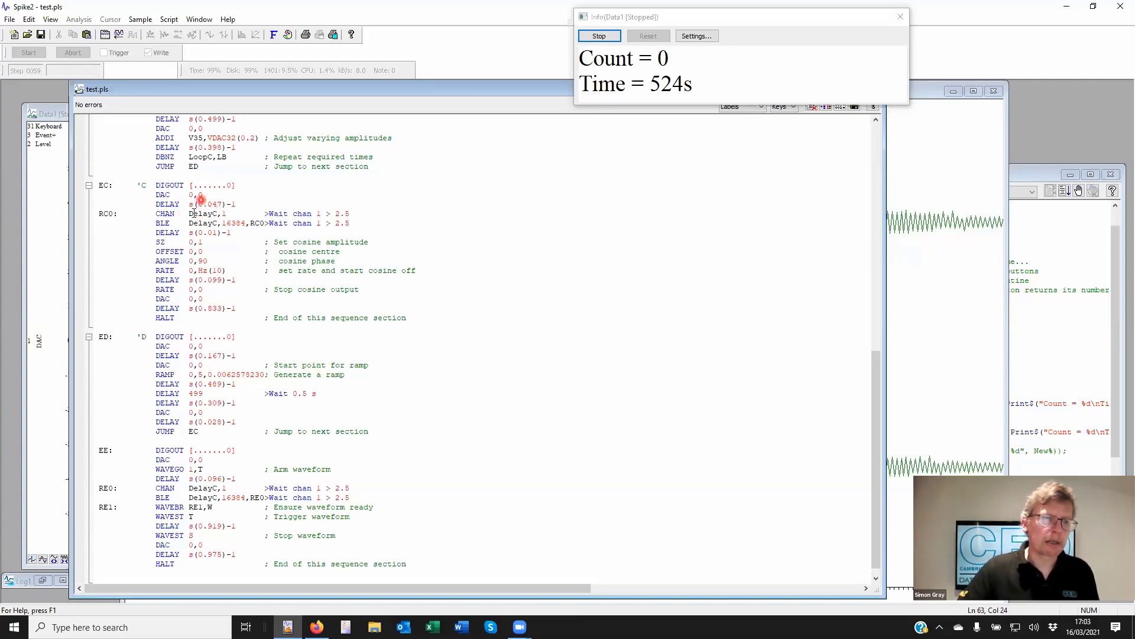
Try entering 1000-1 as the delay before s(0.047)-1 in Section C's first DELAY instruction, and delete the addition
left_click_drag(189, 204, 226, 204)
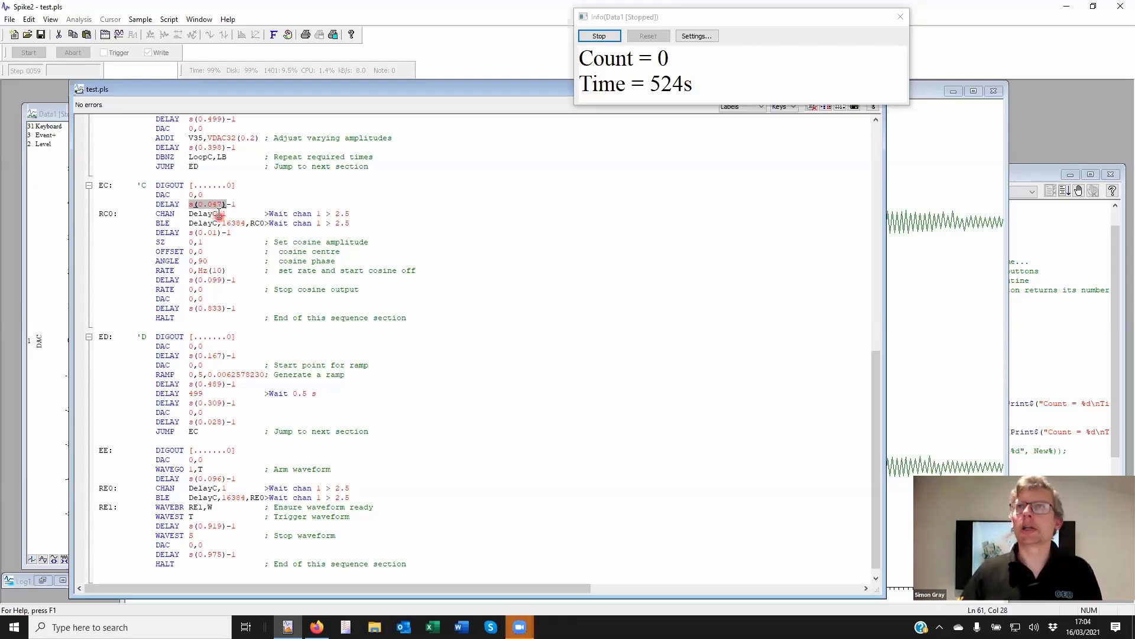
left_click(194, 199)
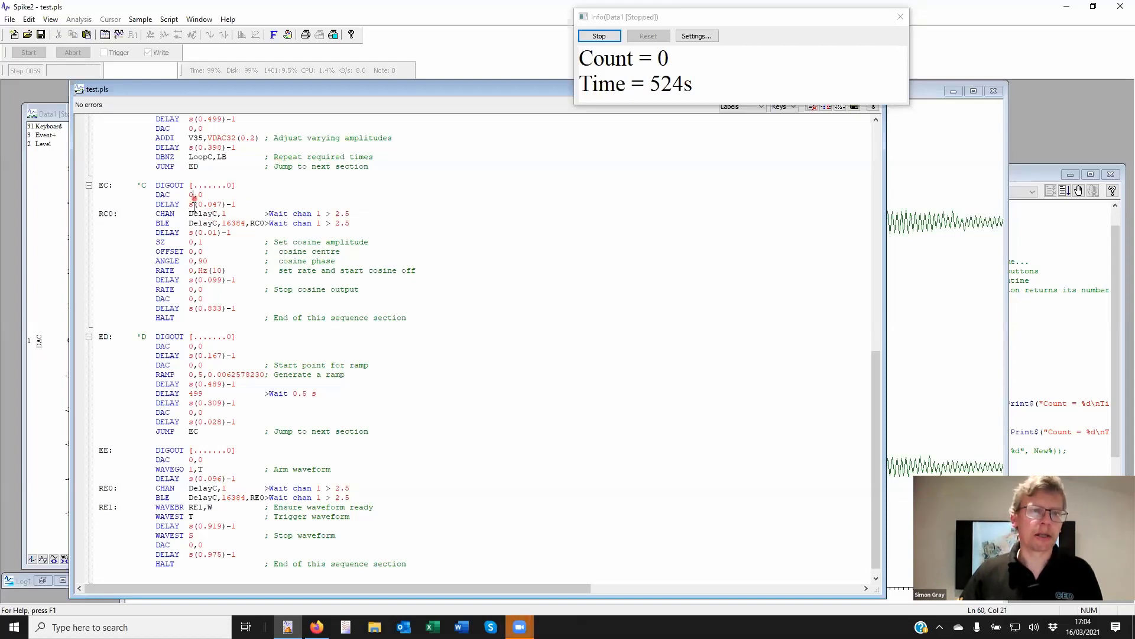
key("Left")
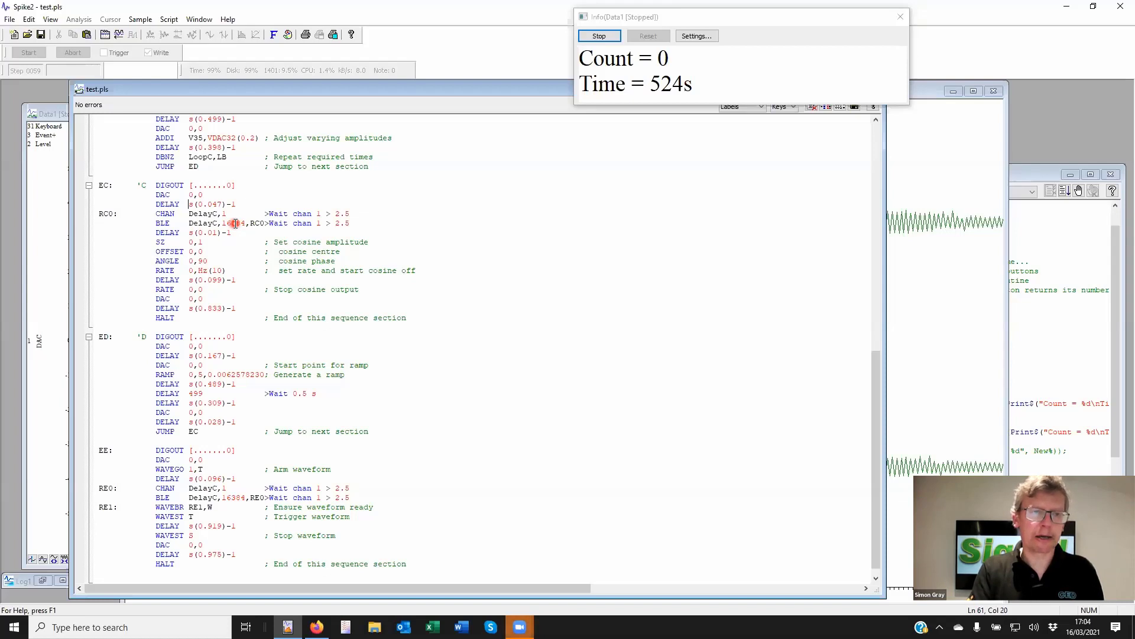
type("1000")
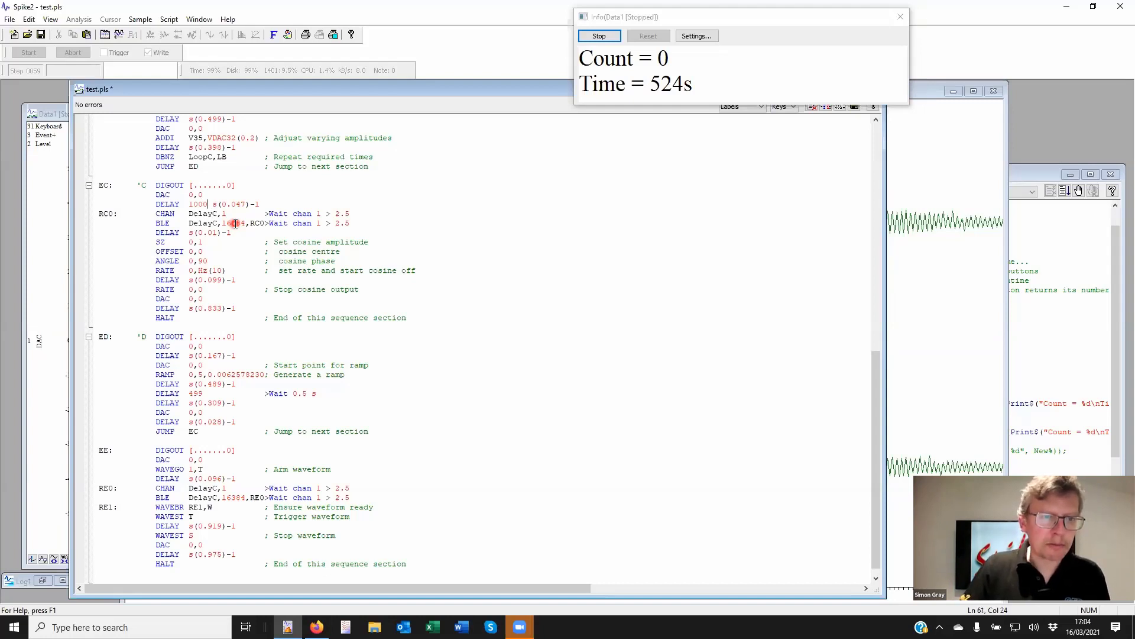
type("-1")
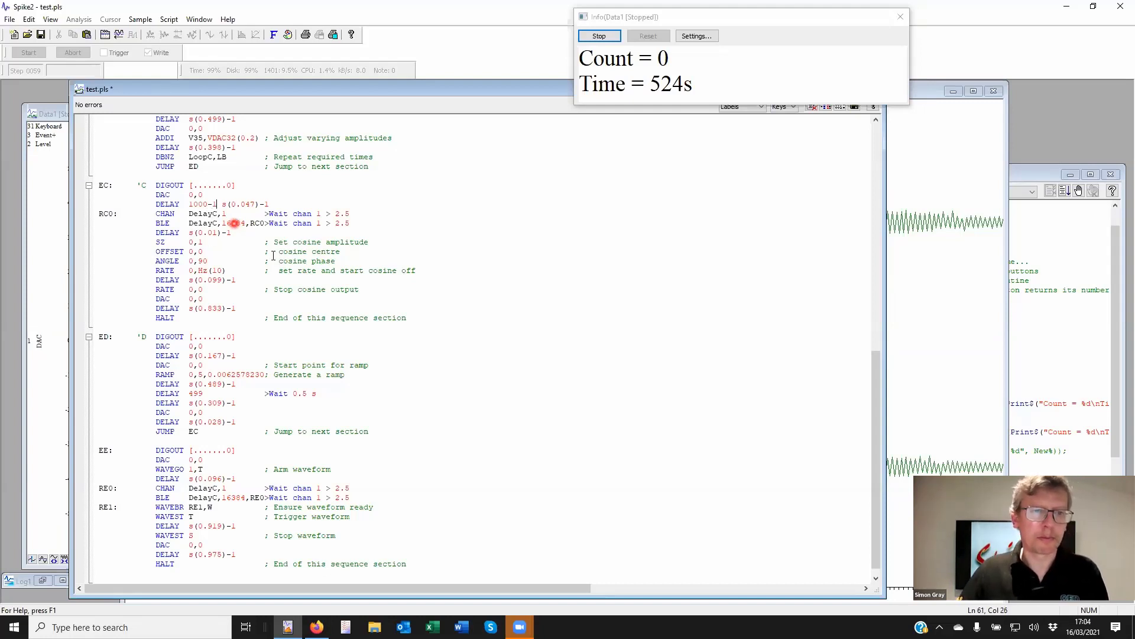
left_click_drag(269, 204, 259, 205)
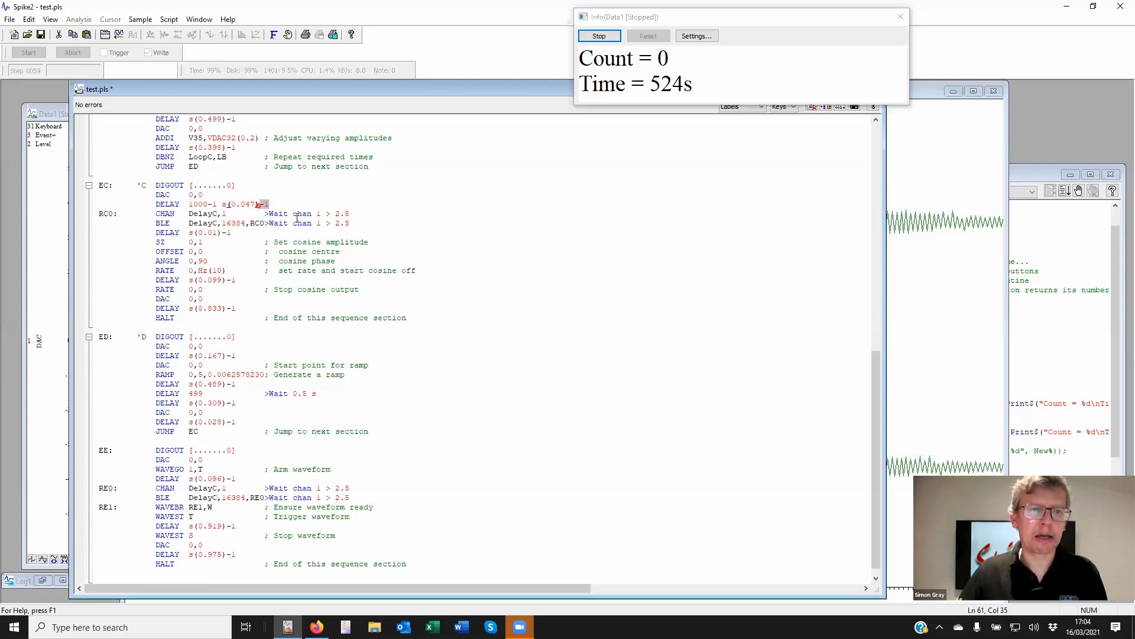
left_click(300, 204)
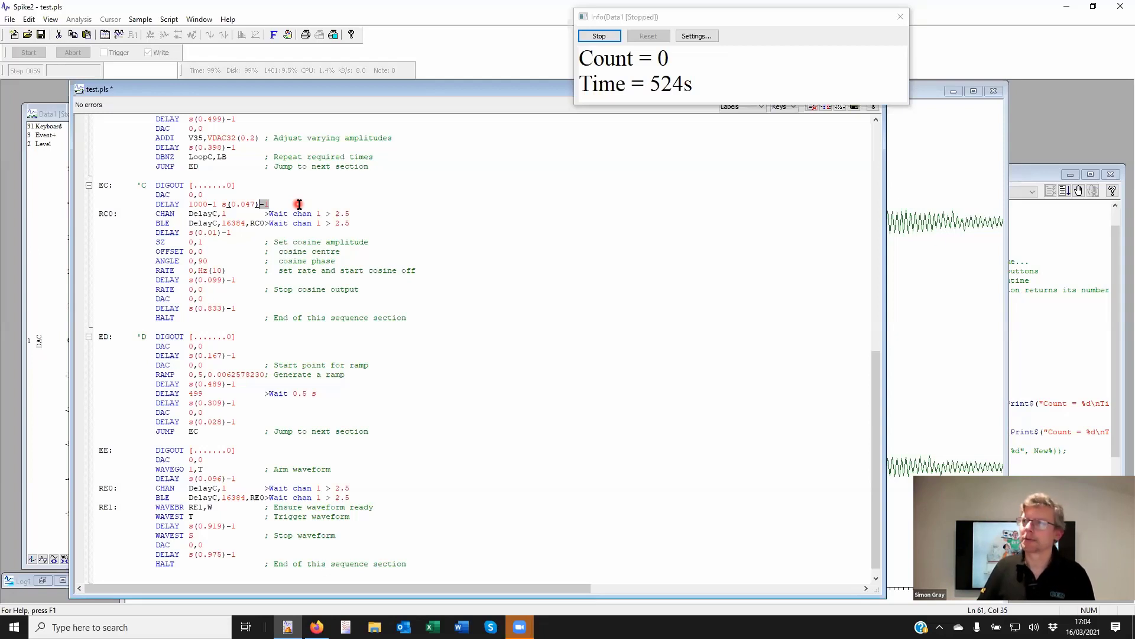
left_click(195, 206)
left_click_drag(188, 205, 220, 203)
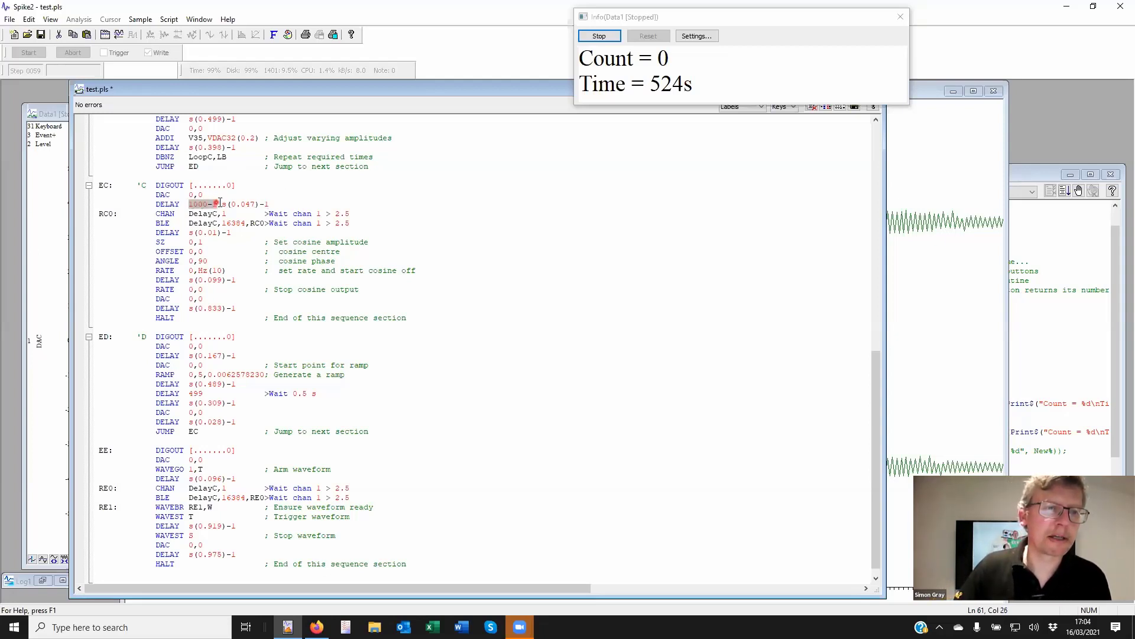
key("Delete")
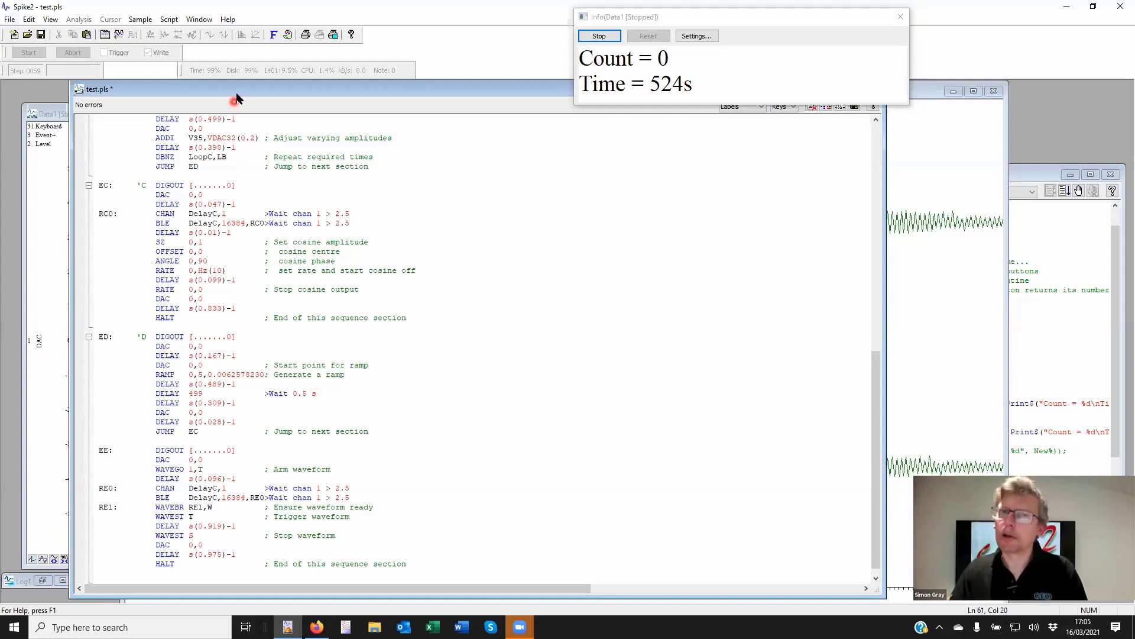
Close the modified test.pls sequence file and answer its save prompt
left_click_drag(237, 95, 231, 144)
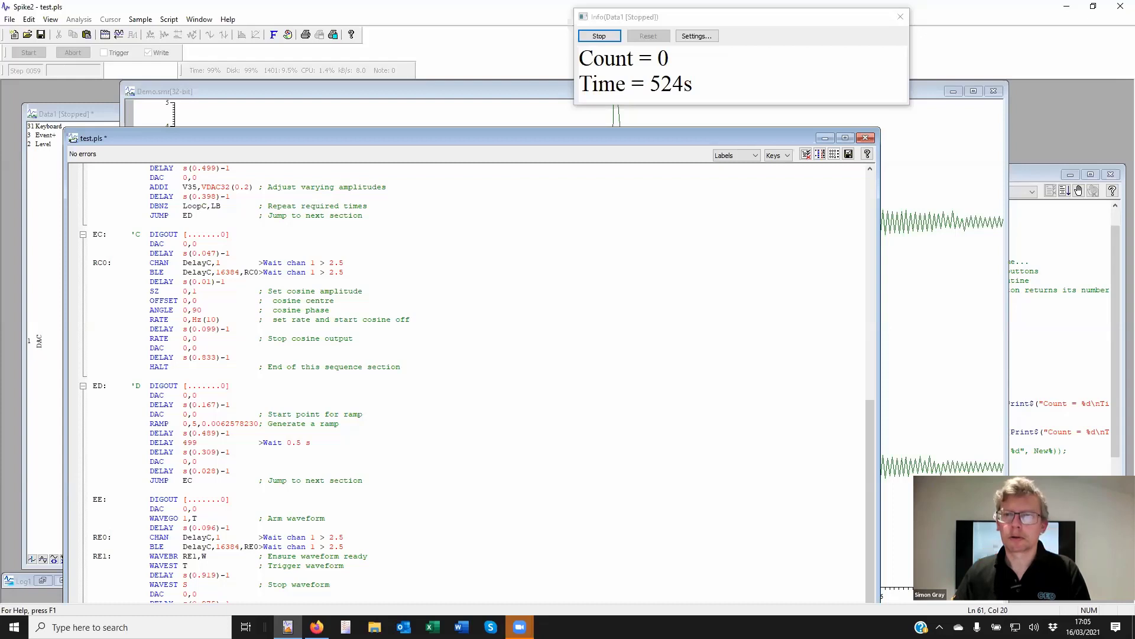
left_click(865, 137)
left_click(570, 337)
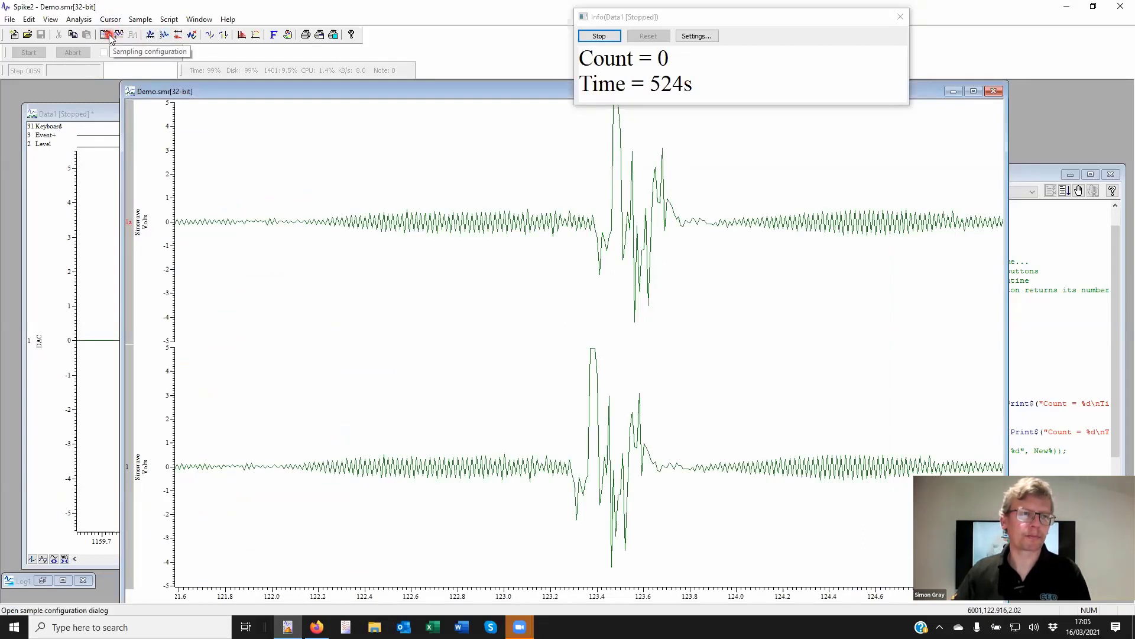
Open the graphical sequence editor from the sampling configuration's sequencer settings and switch to the empty Section F
left_click(140, 19)
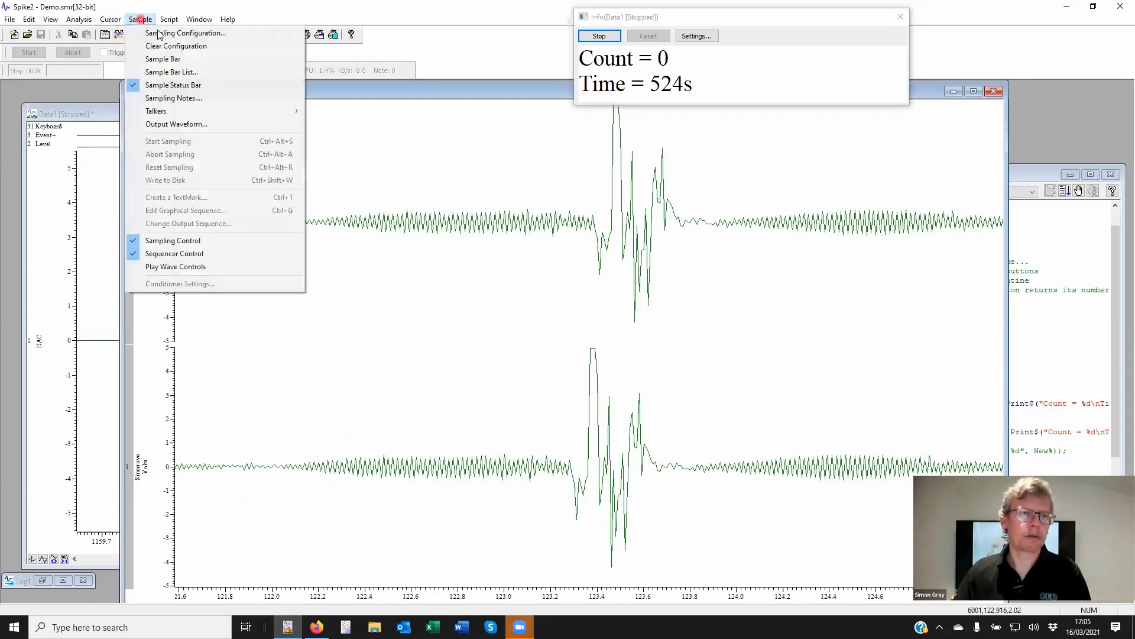
left_click(156, 33)
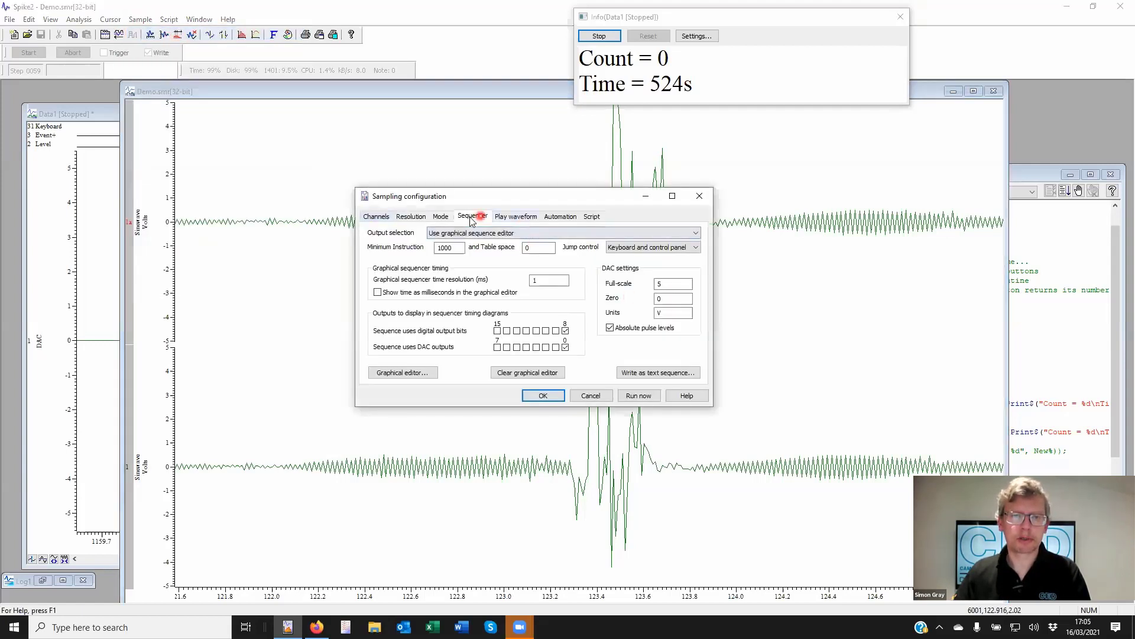
left_click(402, 373)
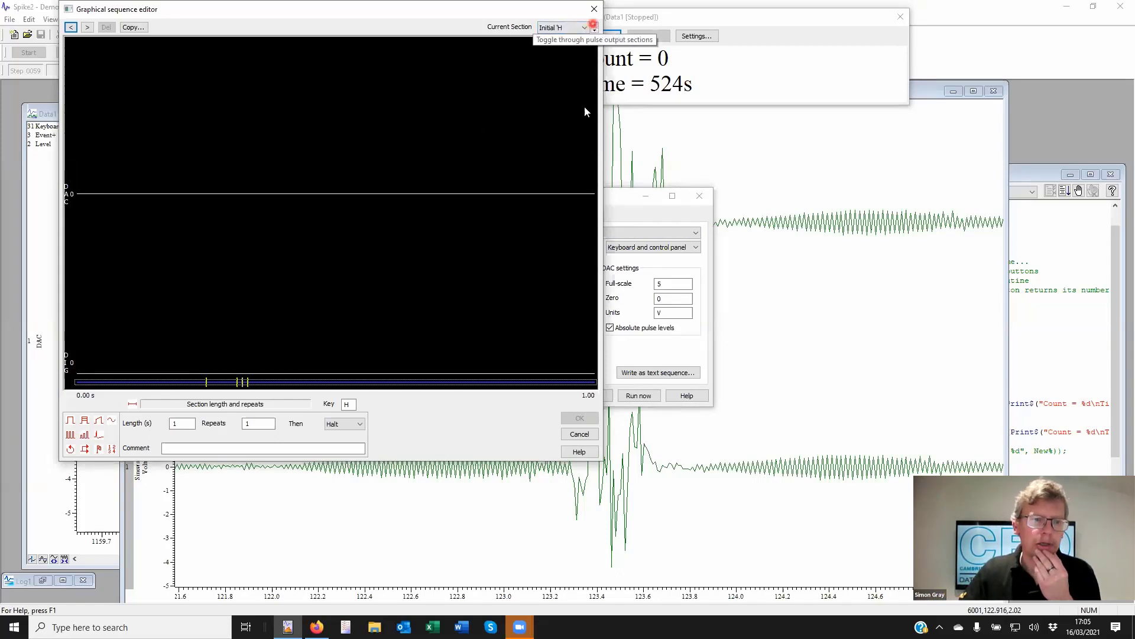
left_click(582, 28)
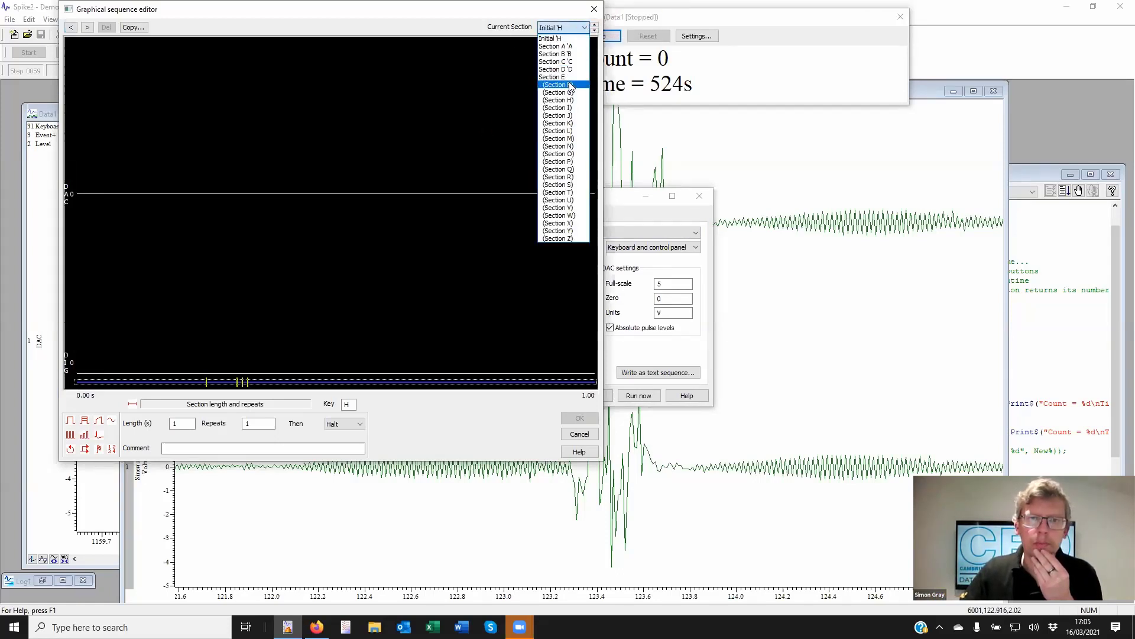
left_click(575, 89)
left_click(324, 292)
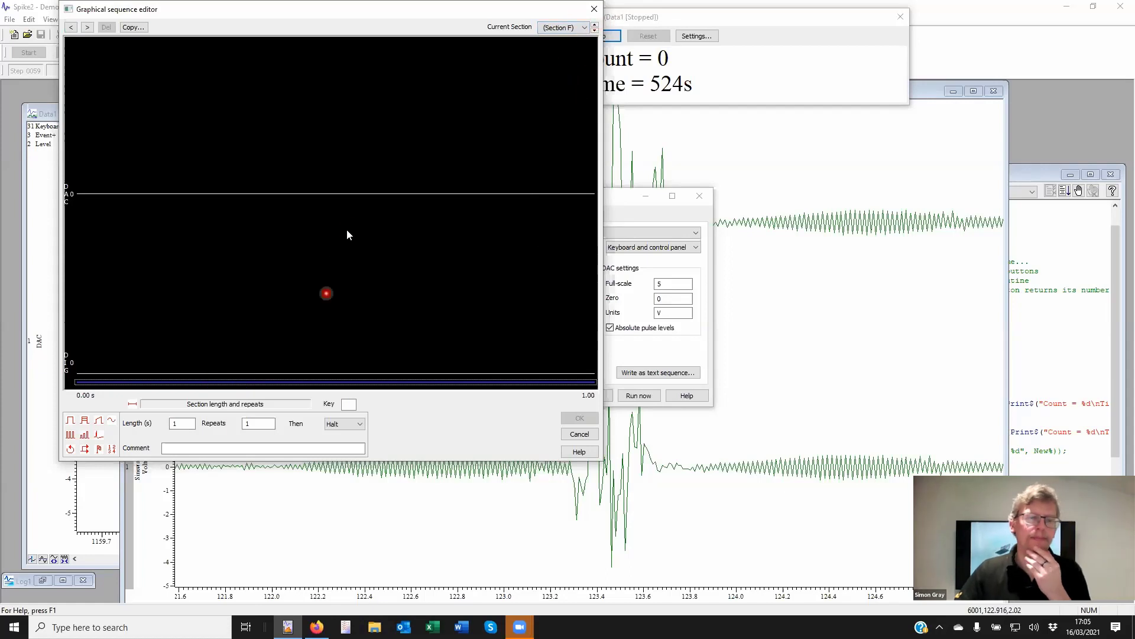
left_click(347, 230)
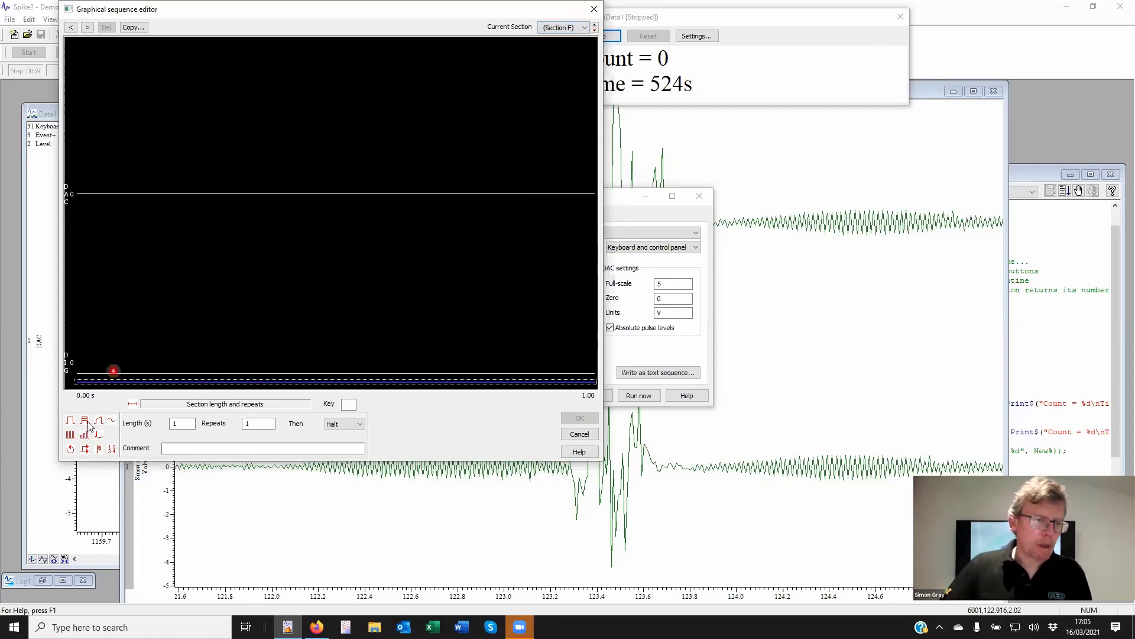
Add four 0.1 s square pulses on digital output 0 in Section F, starting at about 0.03, 0.18, 0.39 and 0.7 s
mouse_move(69, 422)
left_mouse_down()
mouse_move(91, 215)
mouse_move(28, 378)
left_mouse_up()
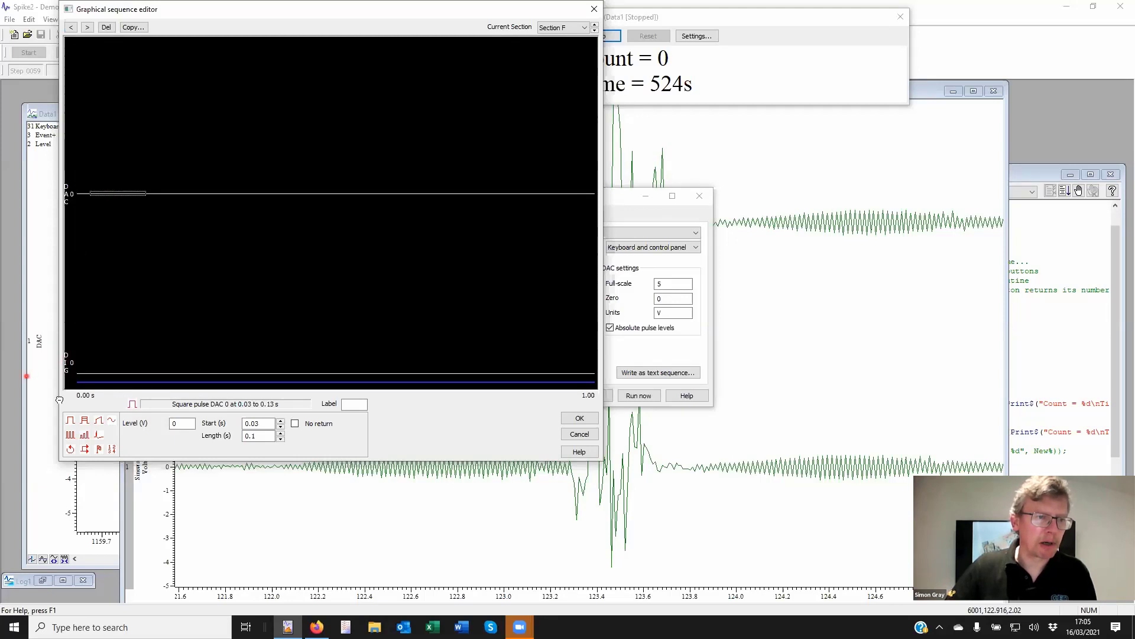
mouse_move(75, 424)
left_mouse_down()
mouse_move(93, 362)
mouse_move(89, 385)
left_mouse_up()
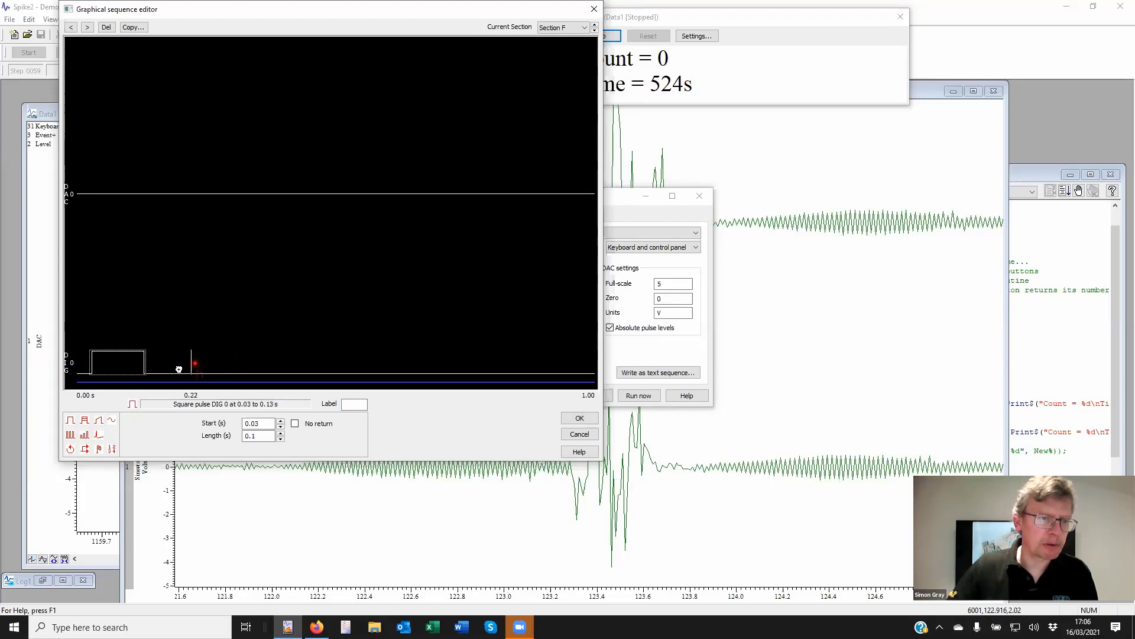
left_click_drag(178, 367, 143, 388)
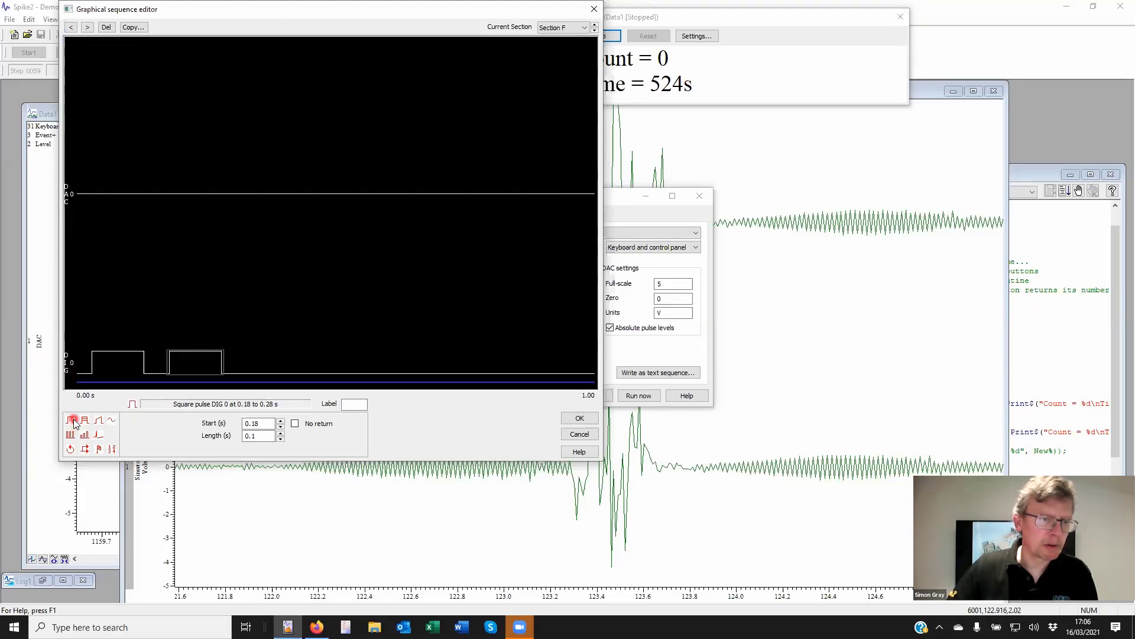
left_click_drag(70, 420, 278, 363)
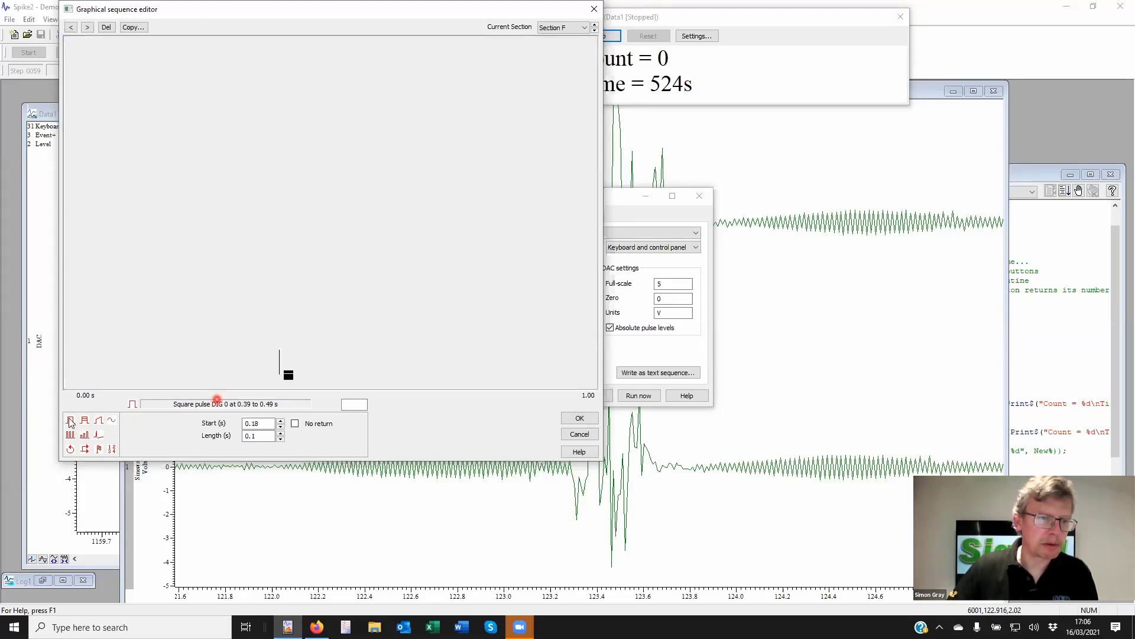
left_click_drag(72, 419, 439, 370)
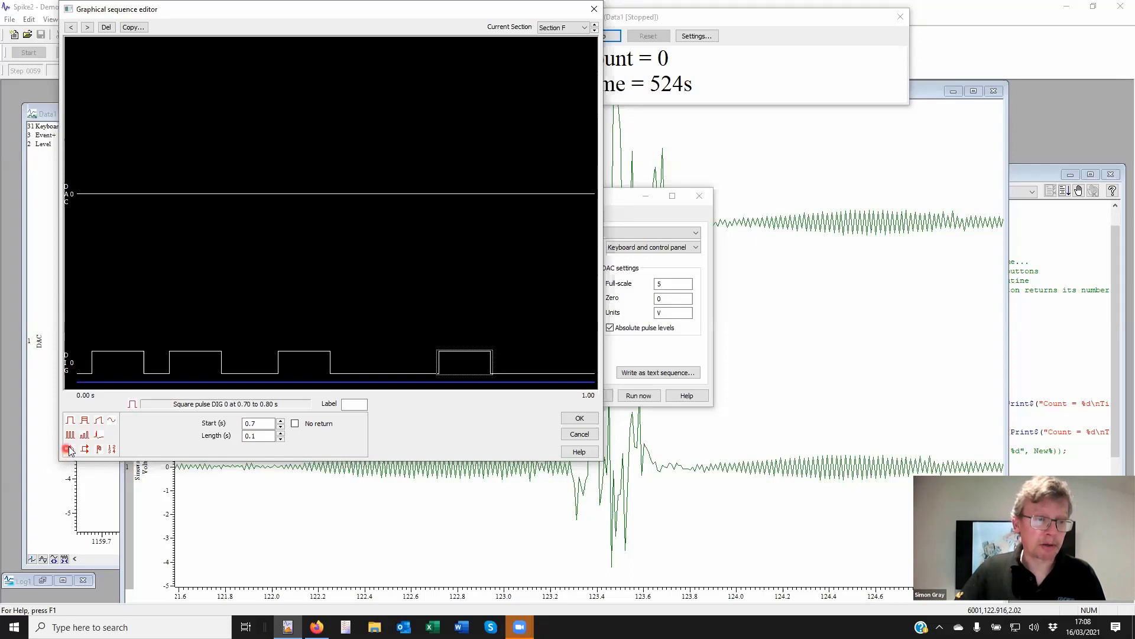
Add a fixed-delay wait at about 0.43 s in Section F and review the available wait types
left_click_drag(70, 450, 299, 380)
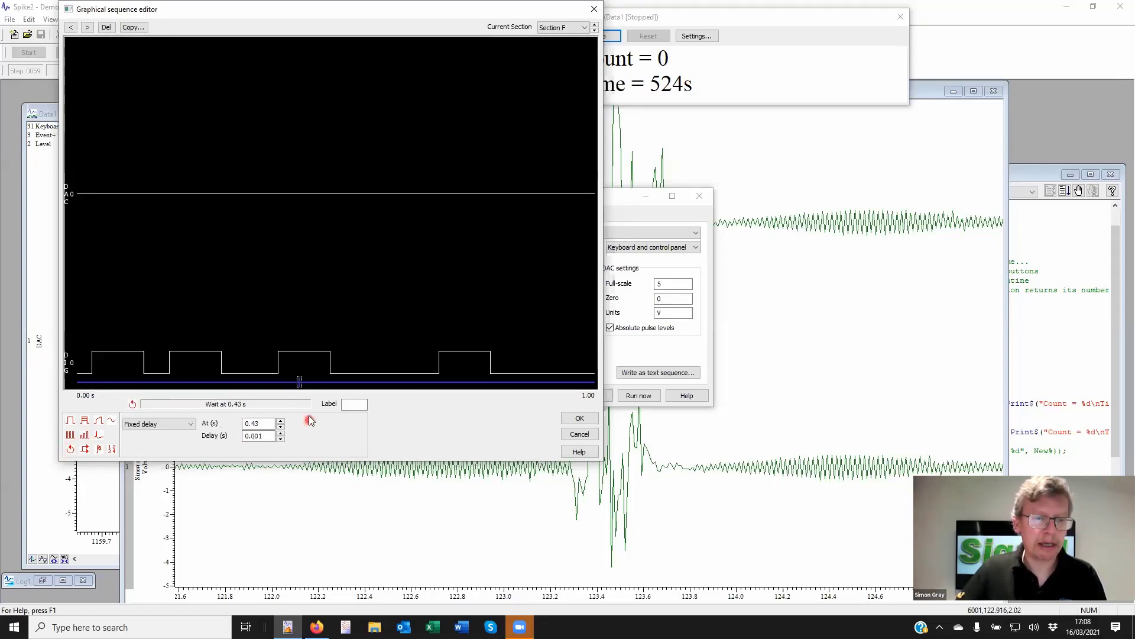
left_click(169, 423)
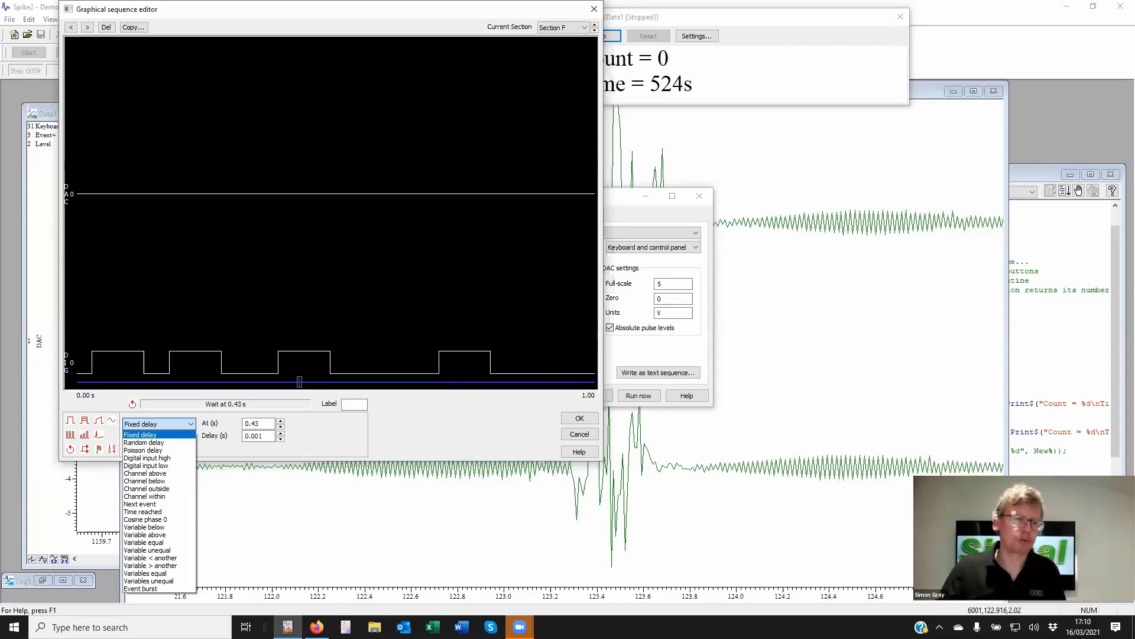
left_click(97, 450)
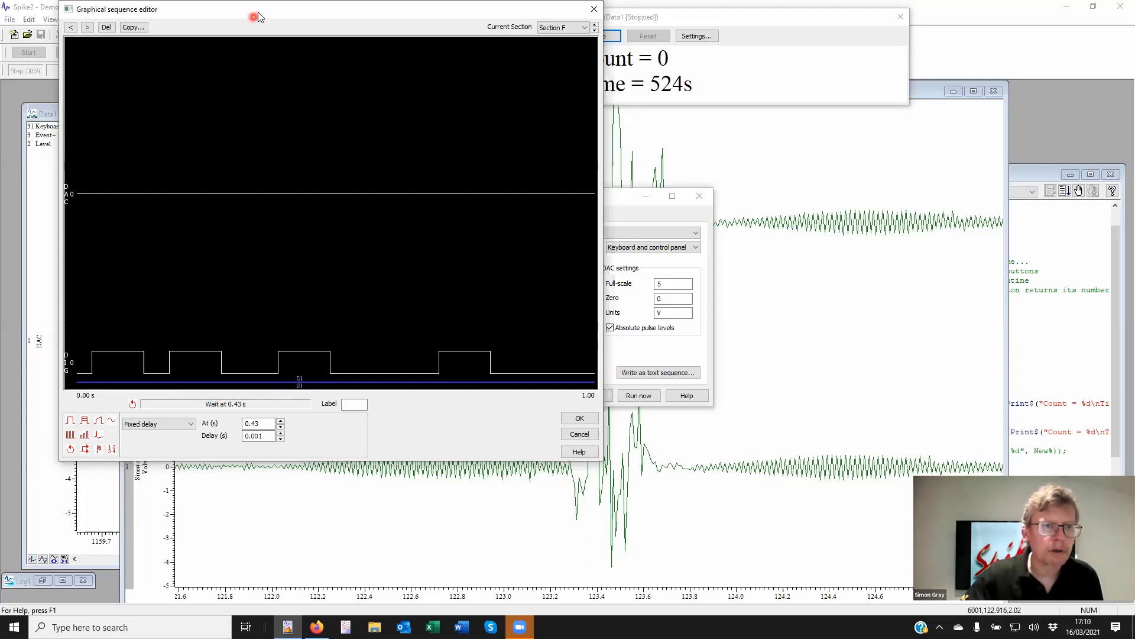
Add a marker with code C to Section F and align it with the first pulse's start at 0.03 s
left_click_drag(261, 15, 499, 26)
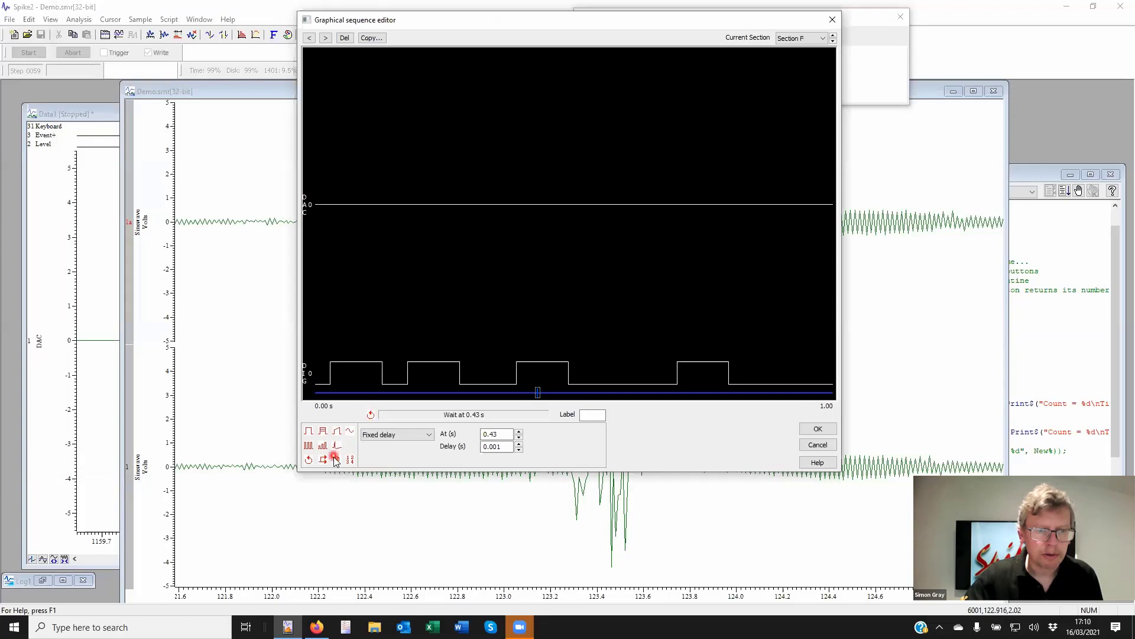
mouse_move(337, 459)
left_mouse_down()
mouse_move(319, 390)
mouse_move(346, 392)
left_mouse_up()
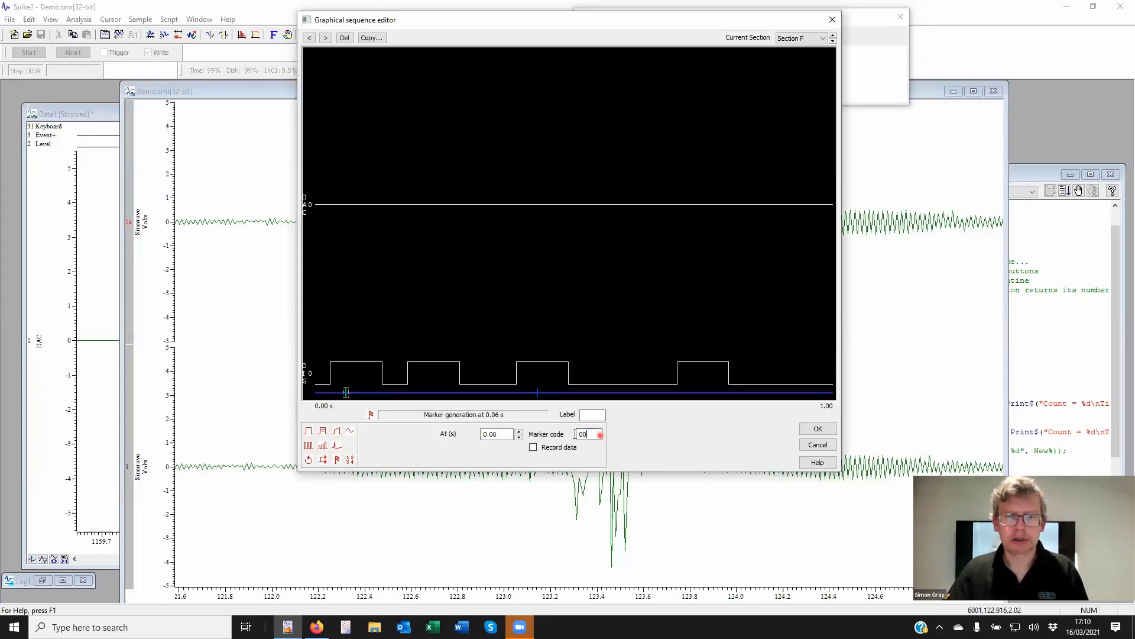
type("C")
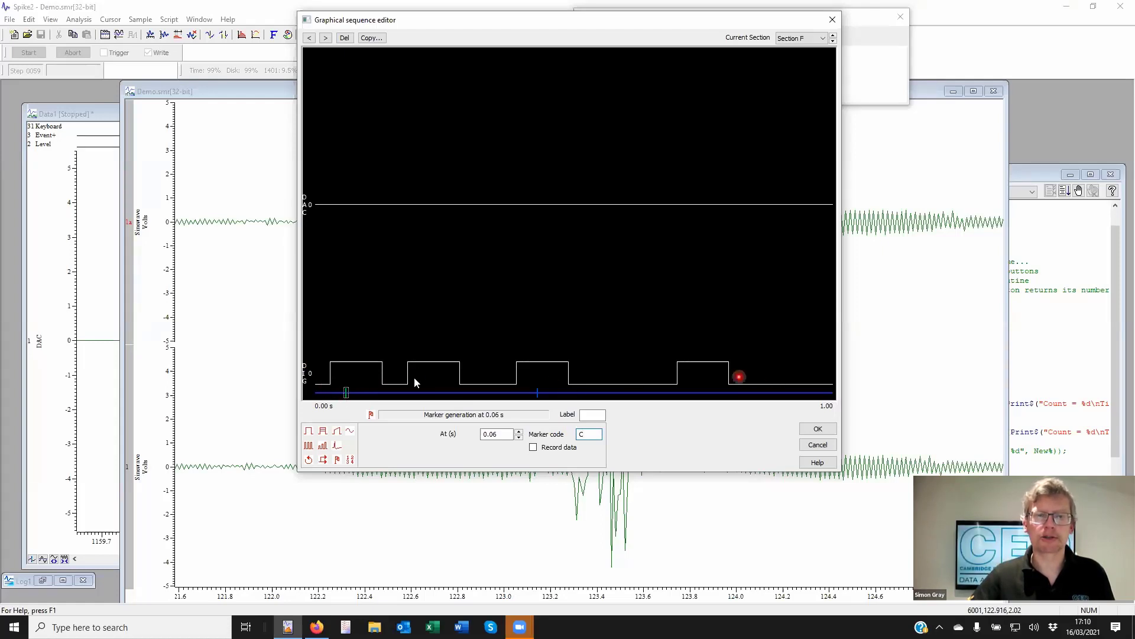
left_click(346, 394)
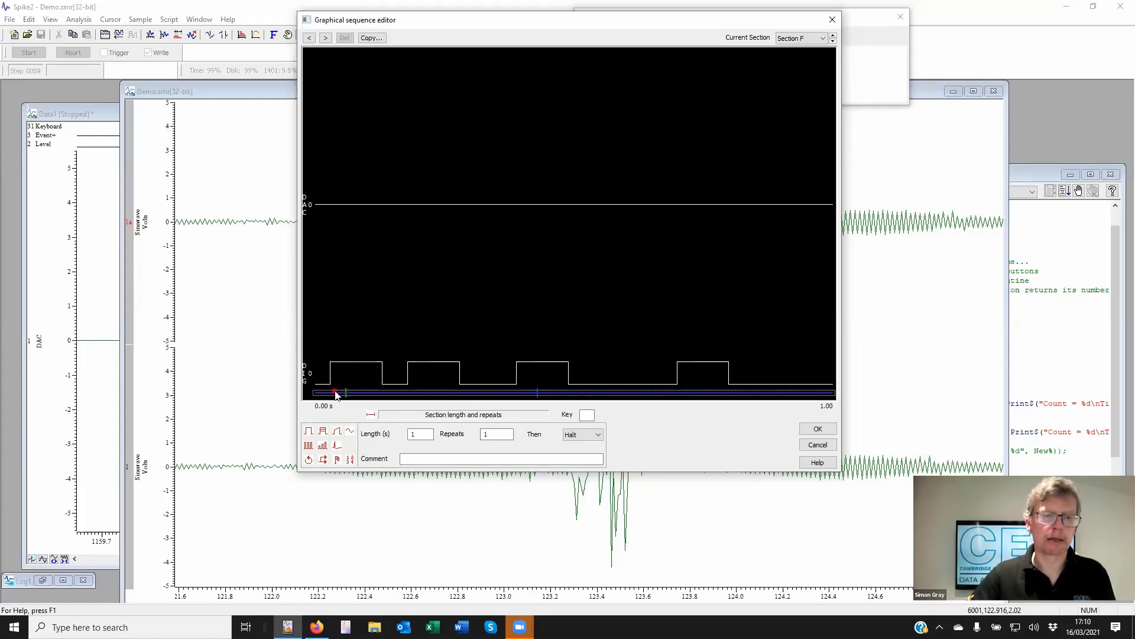
left_click(345, 392)
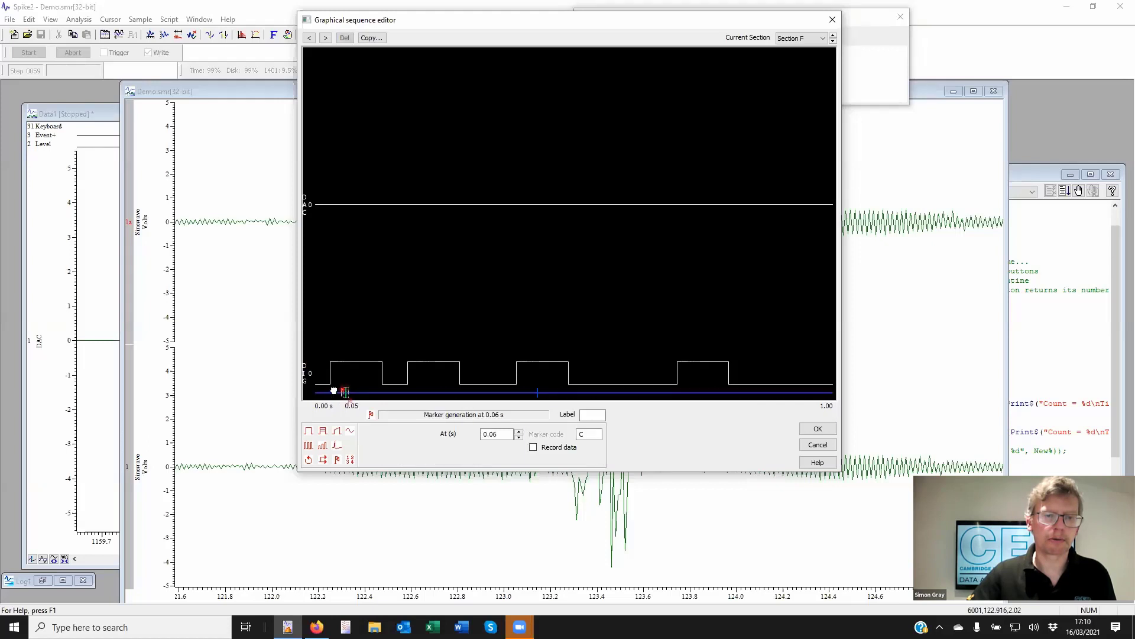
left_click_drag(331, 391, 330, 393)
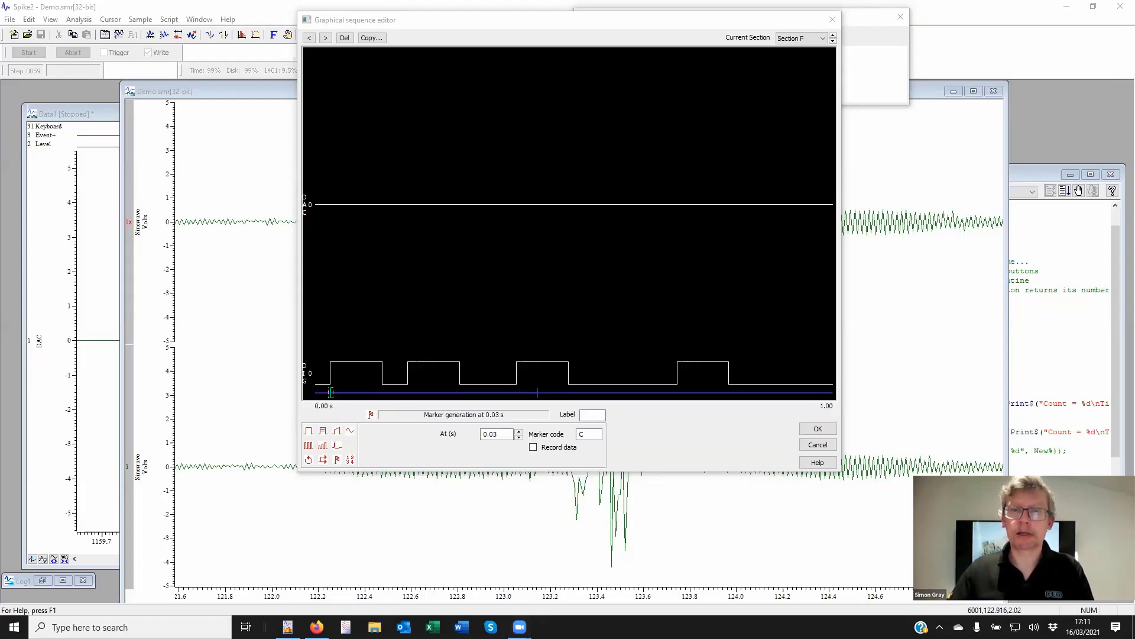
Close the graphical sequence editor without accepting the Section F edits and cancel the sampling configuration
left_click(833, 21)
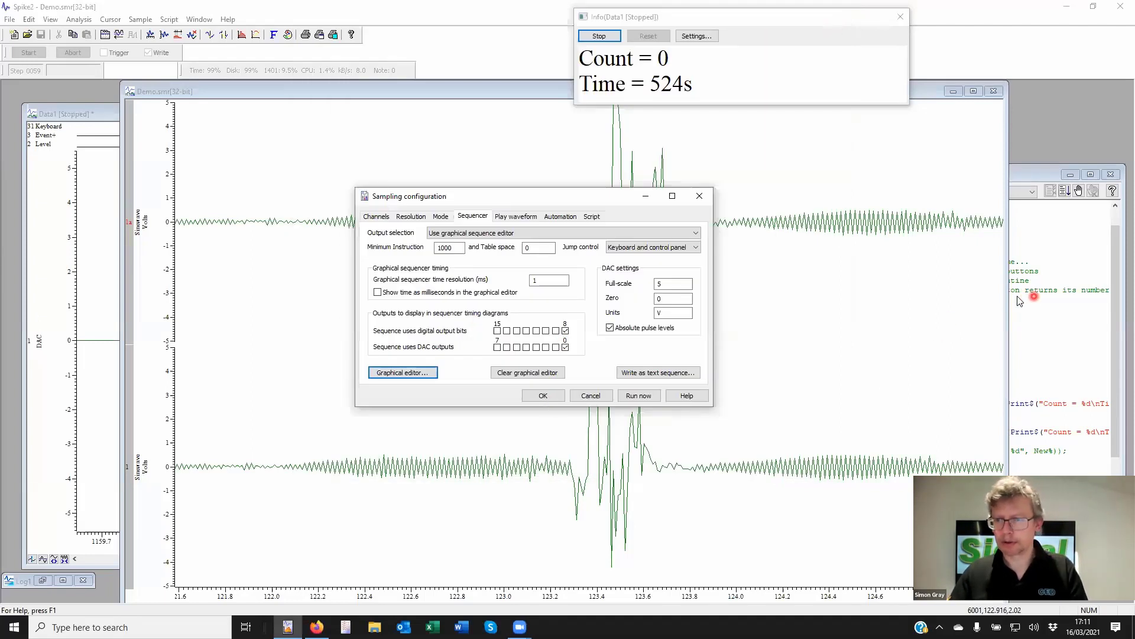
left_click(588, 395)
Create a new, empty sequencer document
left_click(8, 19)
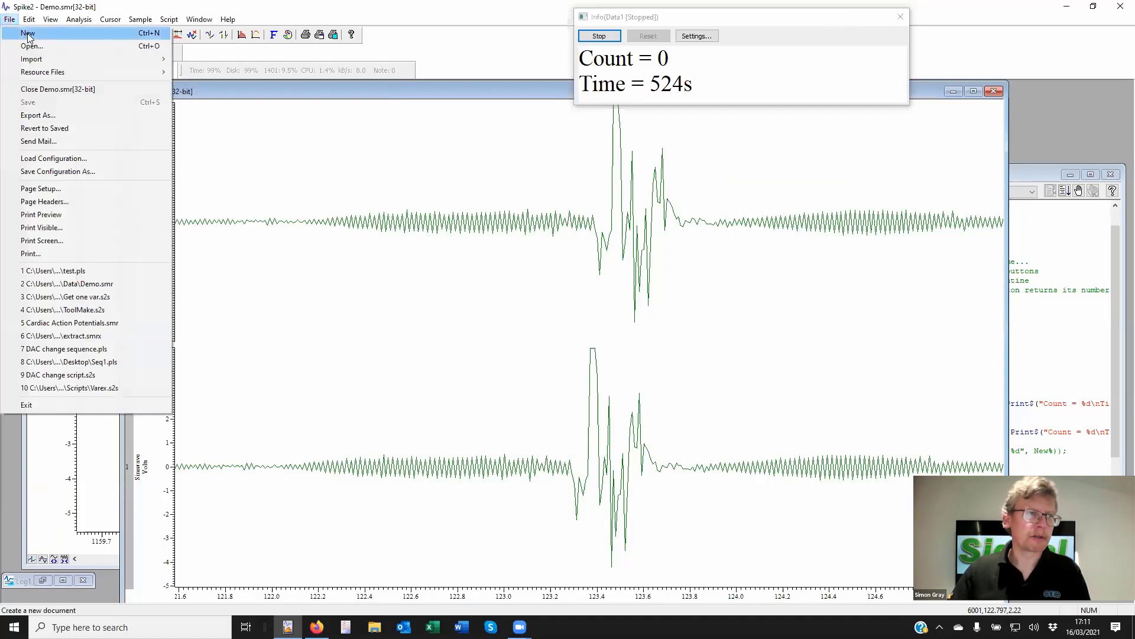
left_click(27, 33)
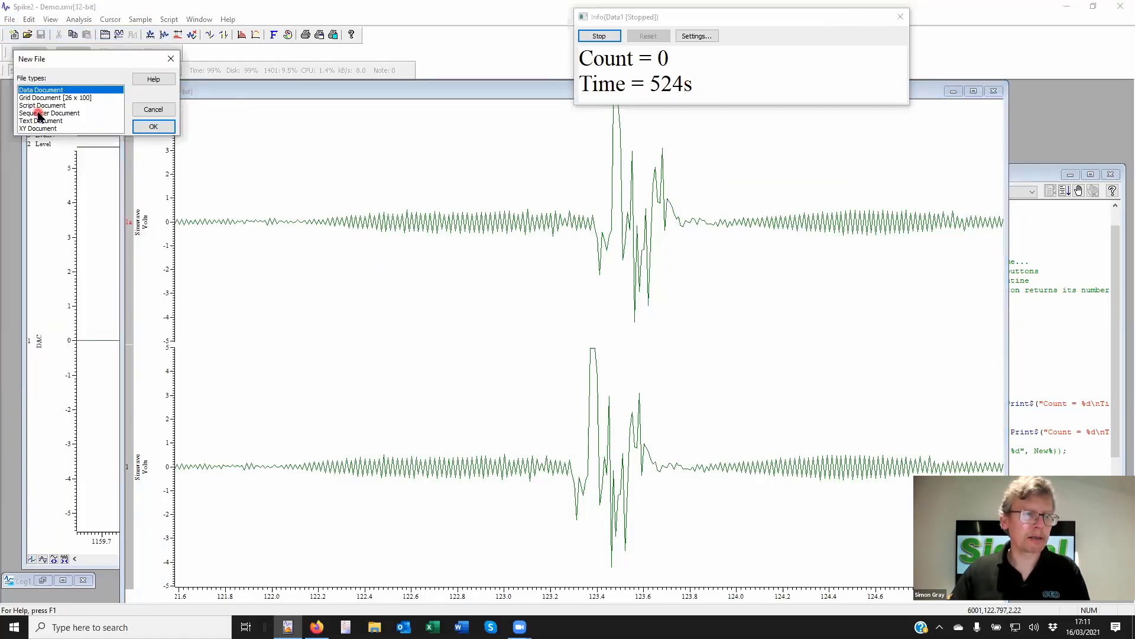
double_click(41, 113)
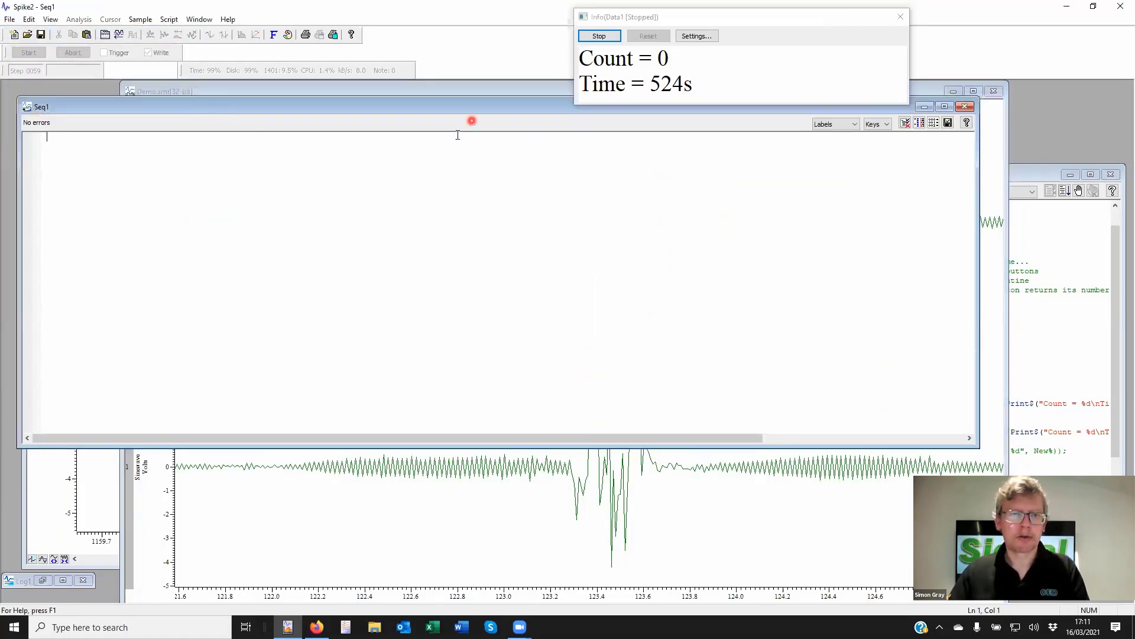
Write the timing directive Set 0.1, 1, 0 on the first line of the empty sequence
type("Set ")
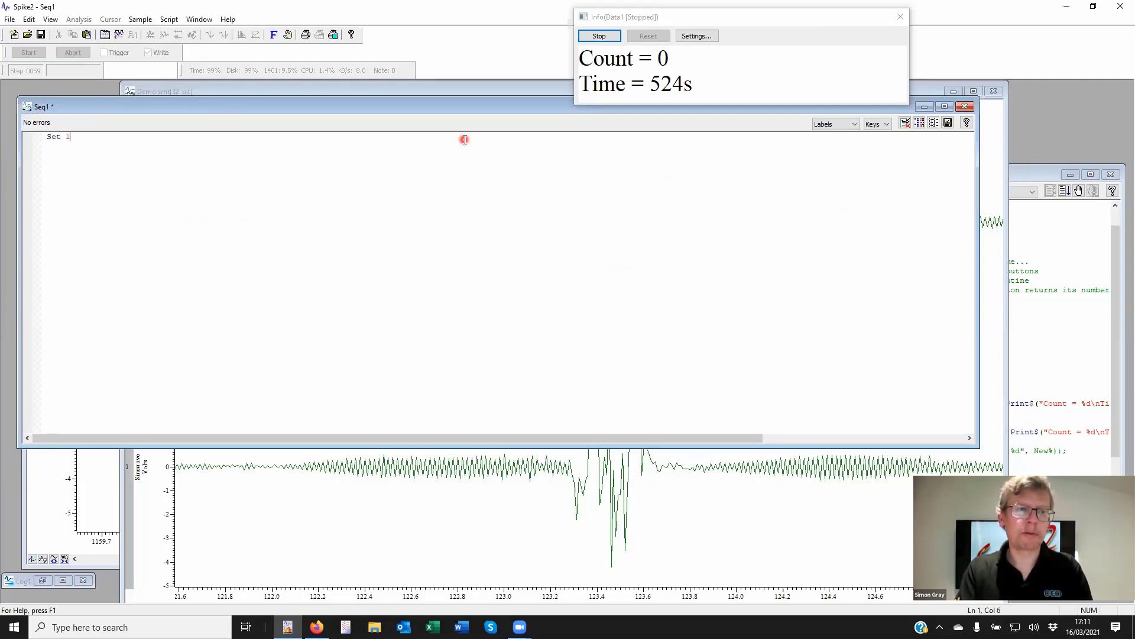
type("0.1")
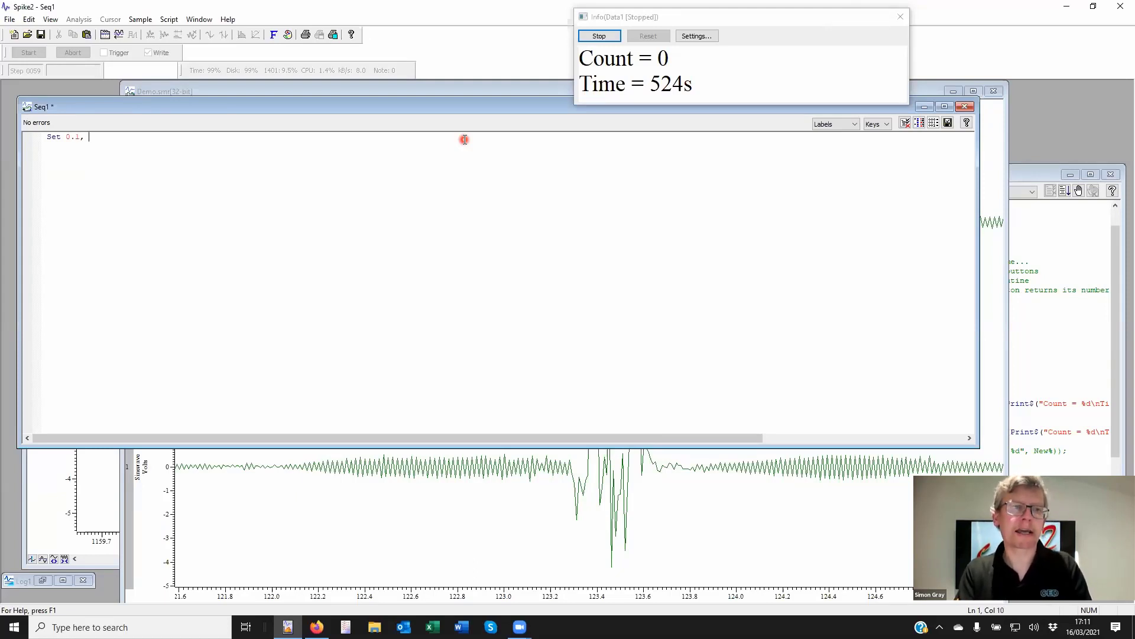
type(", 1")
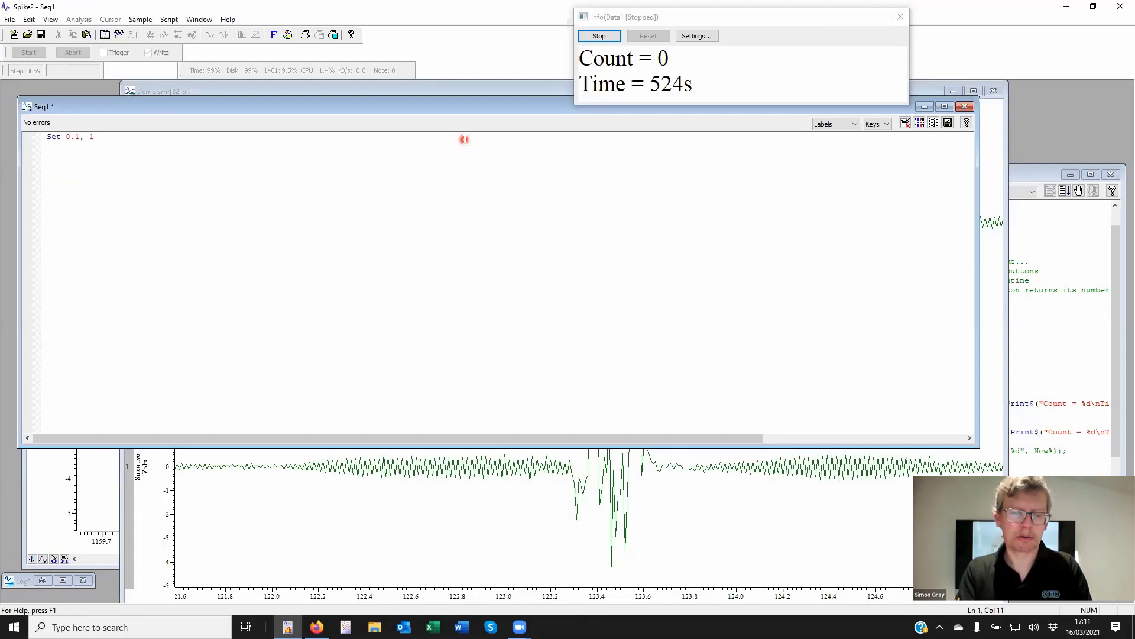
type(", 0")
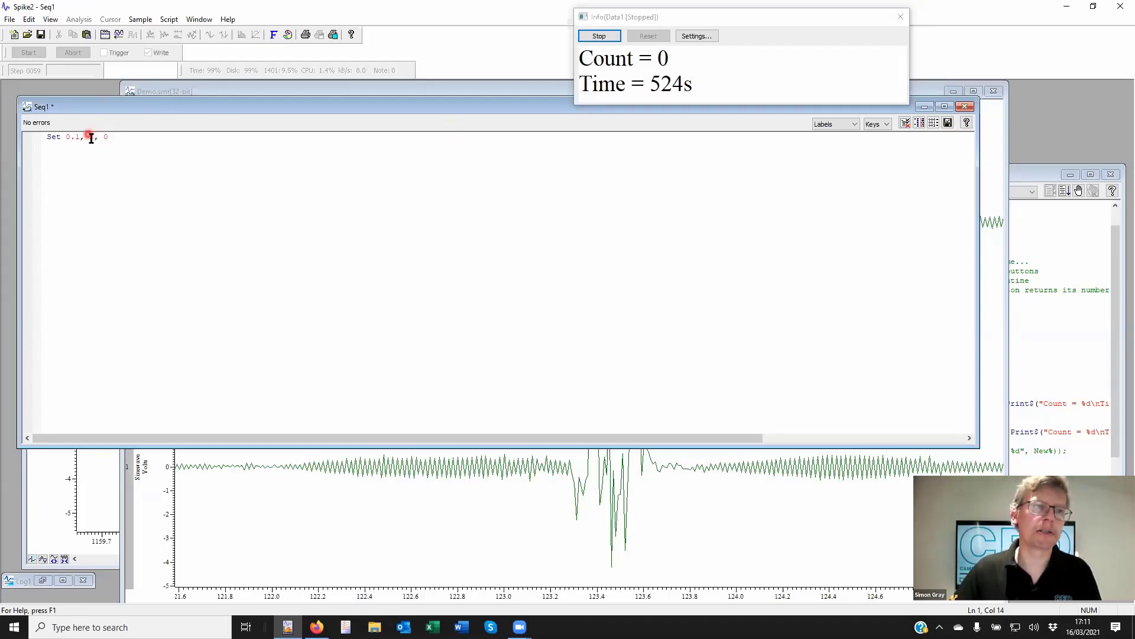
left_click_drag(89, 137, 111, 139)
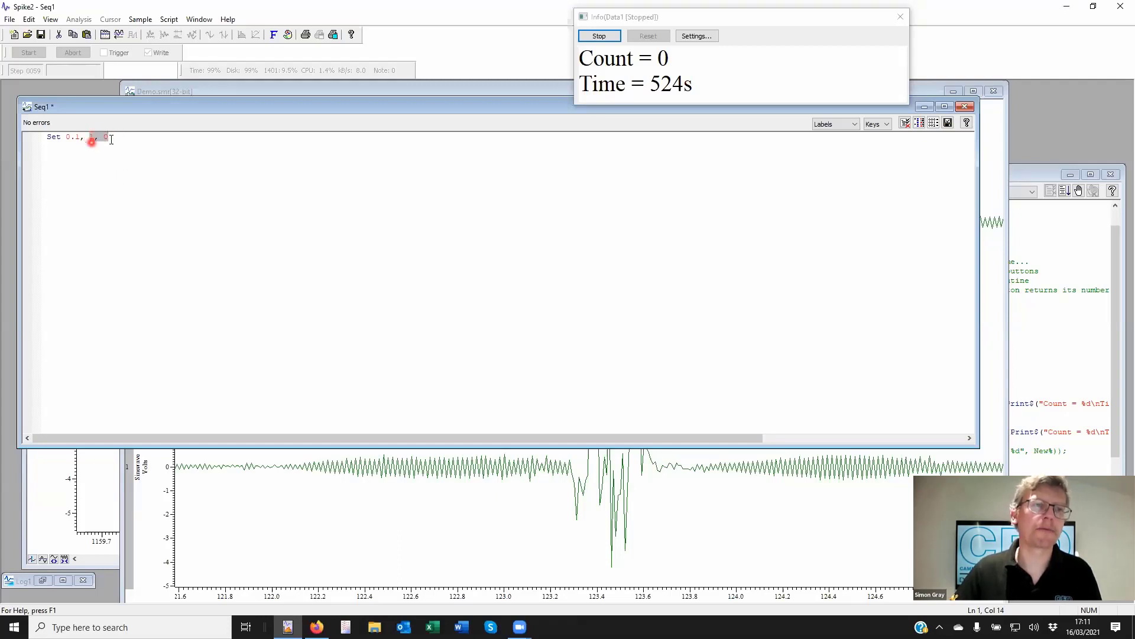
left_click(79, 139)
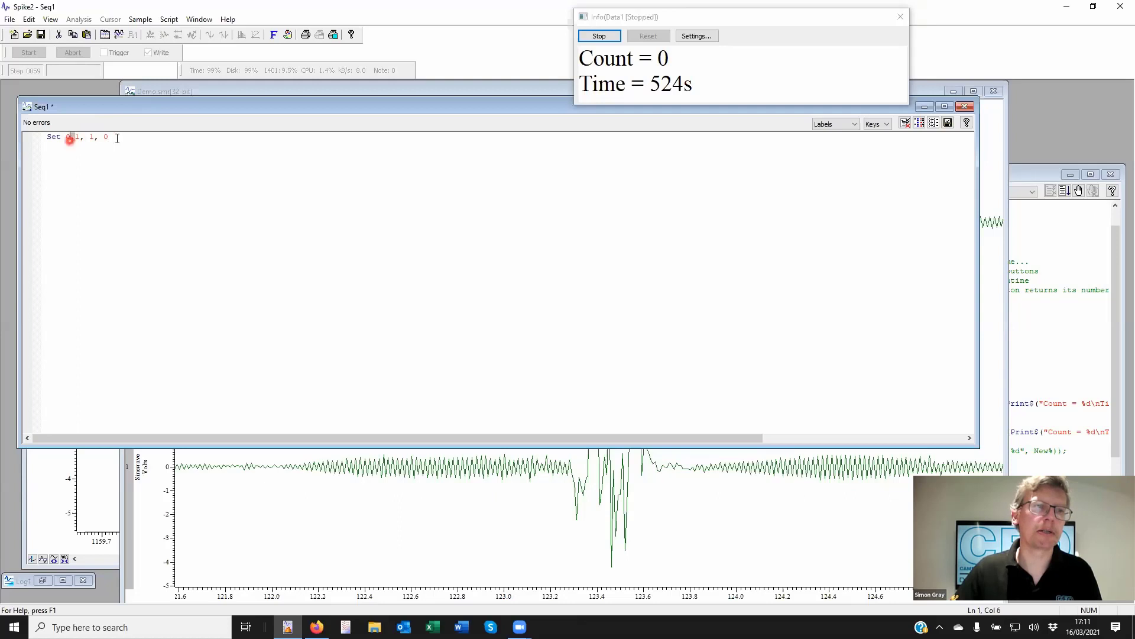
Add a Halt instruction on the third line and the key-G instruction 'G Digout 00000001 two lines below it
left_click(237, 131)
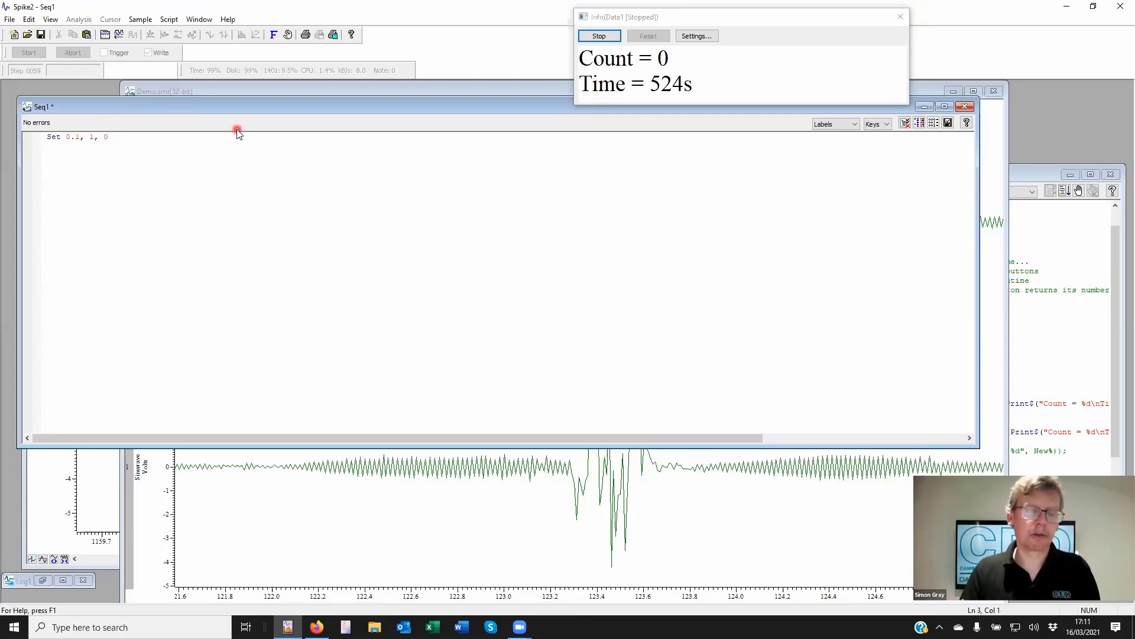
type("Halt")
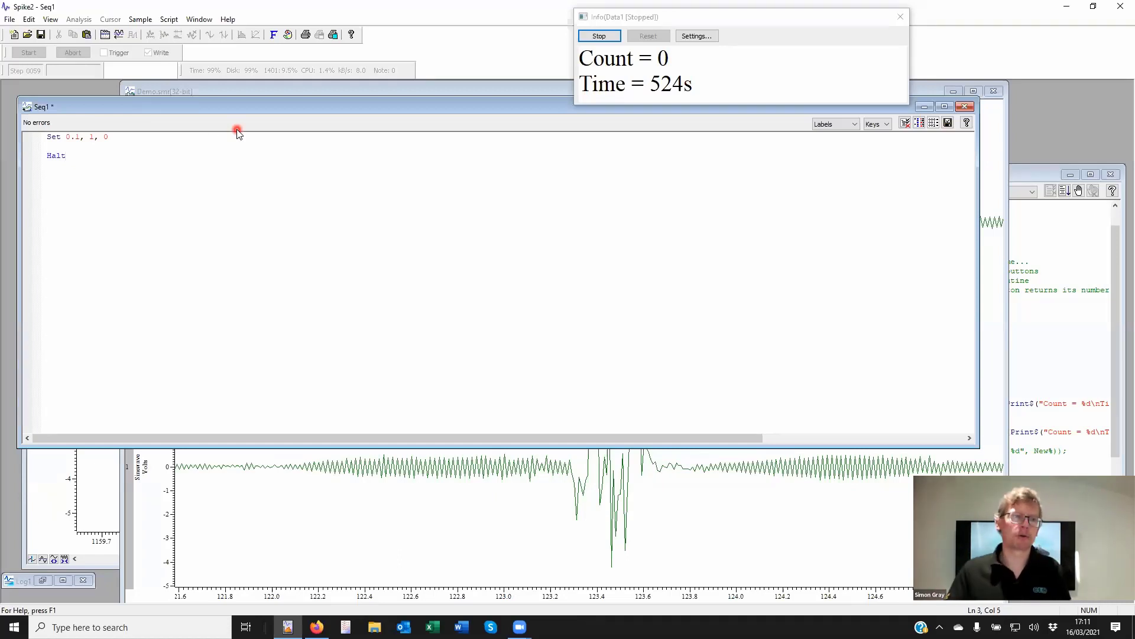
key("Return")
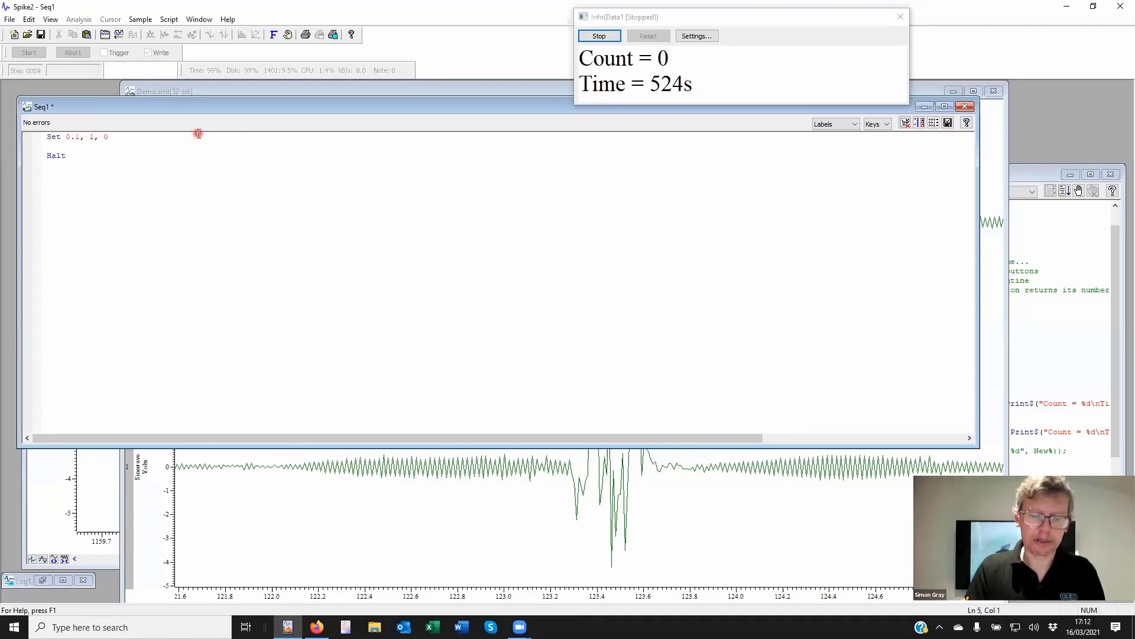
type("'")
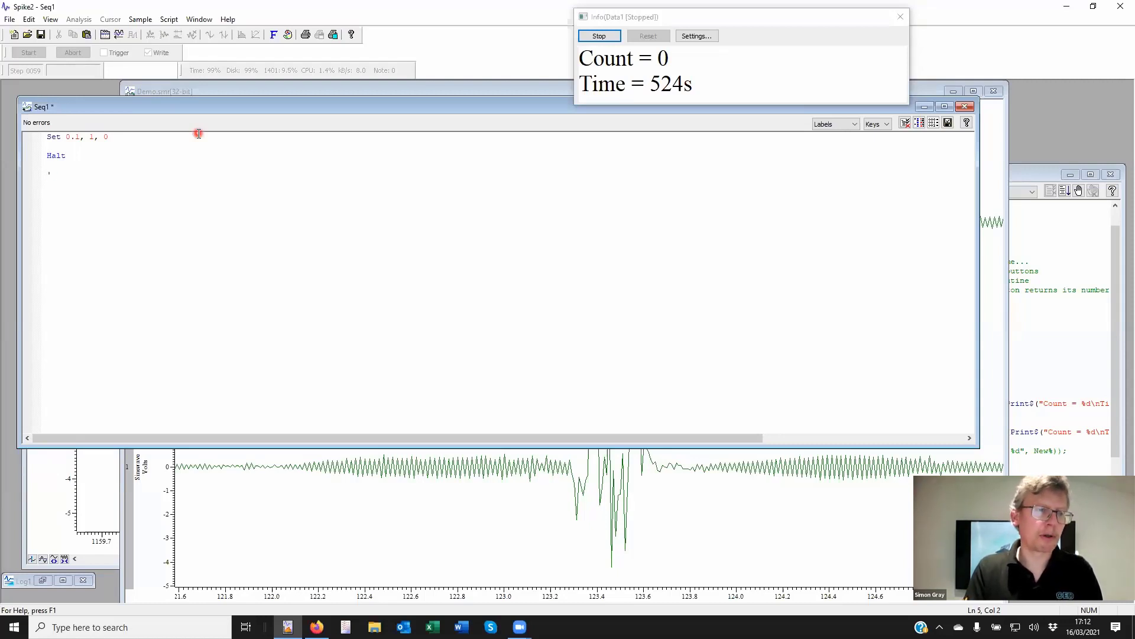
type("G")
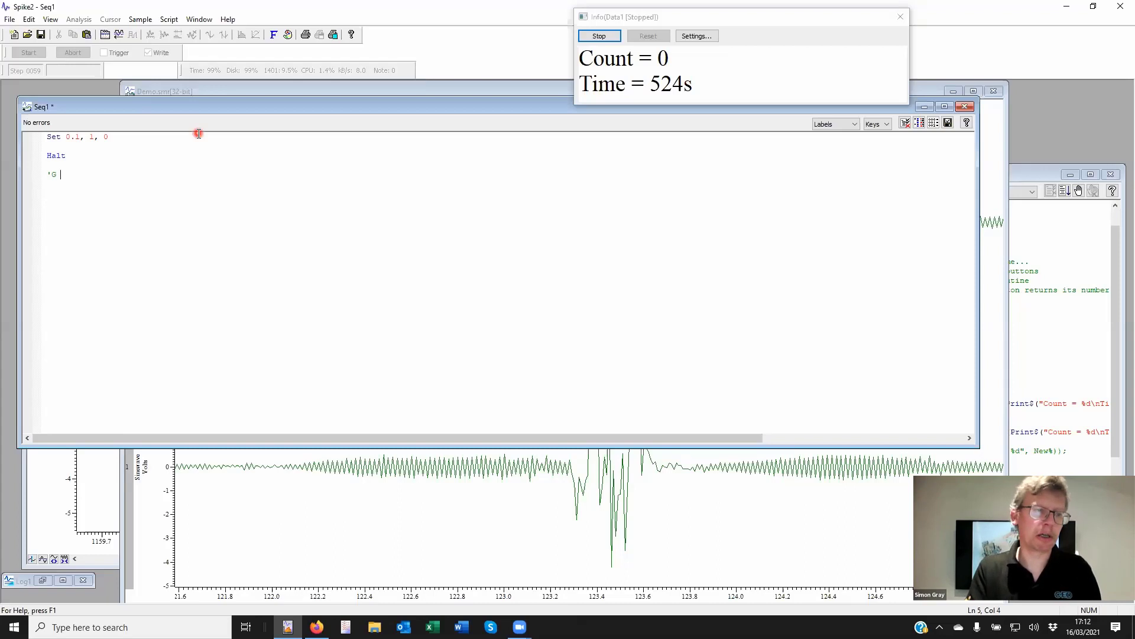
type(" Digout 0")
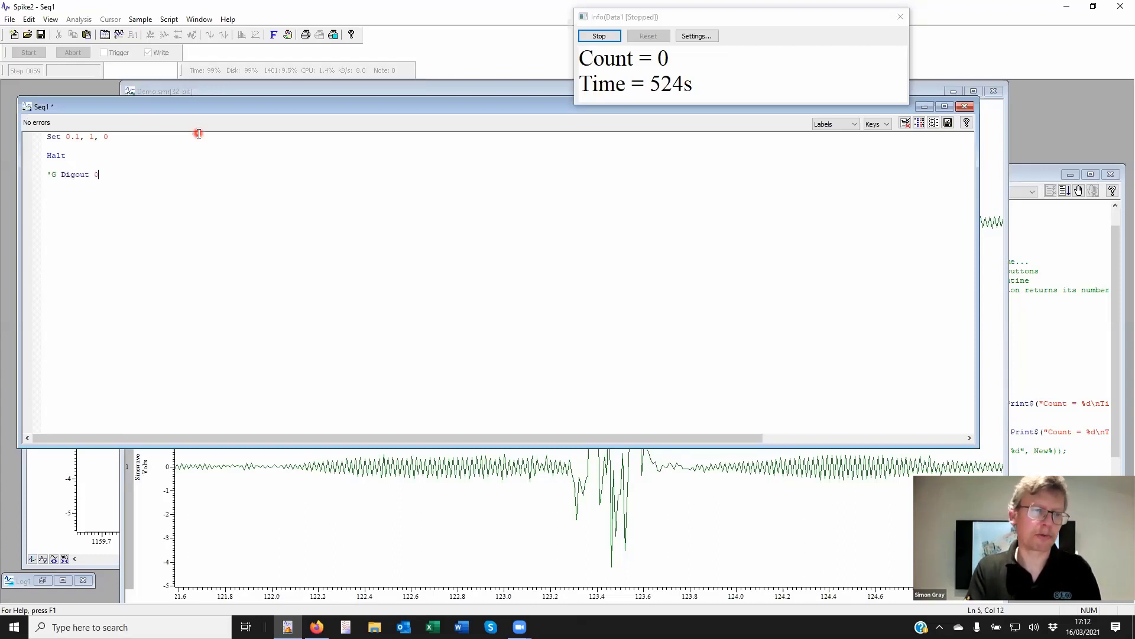
type("0000001")
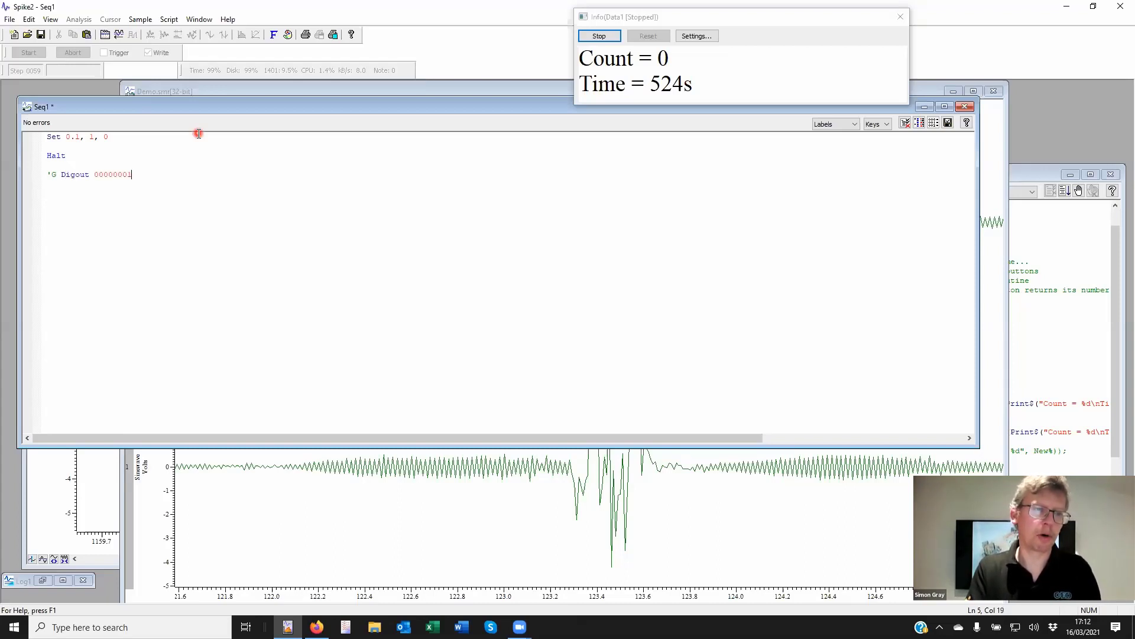
Continue the G section with the indented lines Digout 00000000 and DElay s(1)-1, AA
key("Return")
key("Tab")
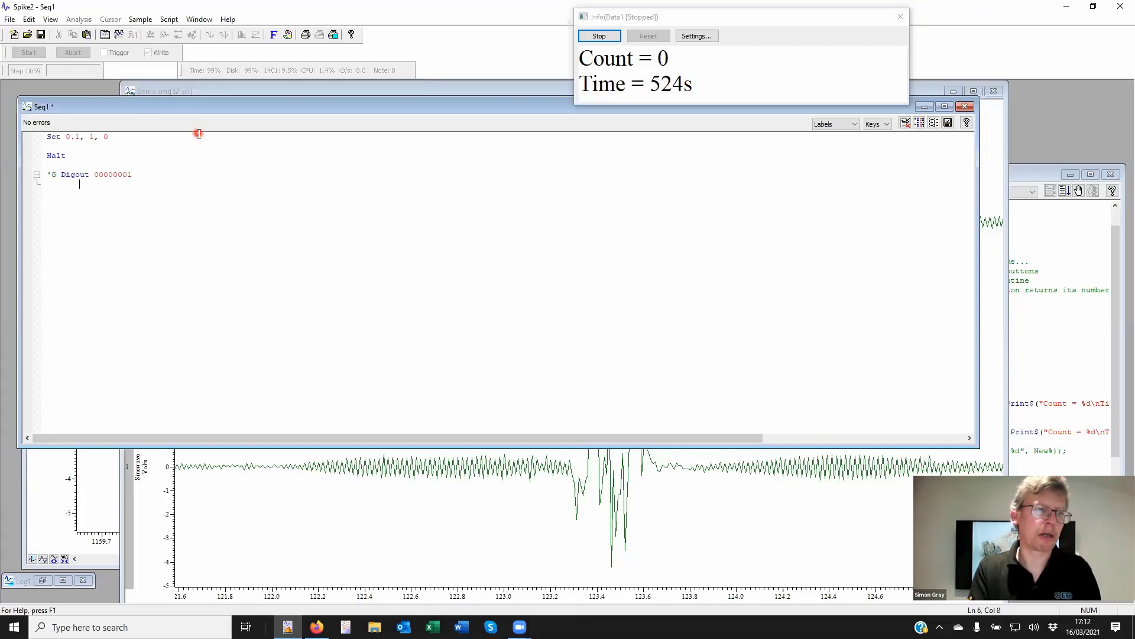
type("D")
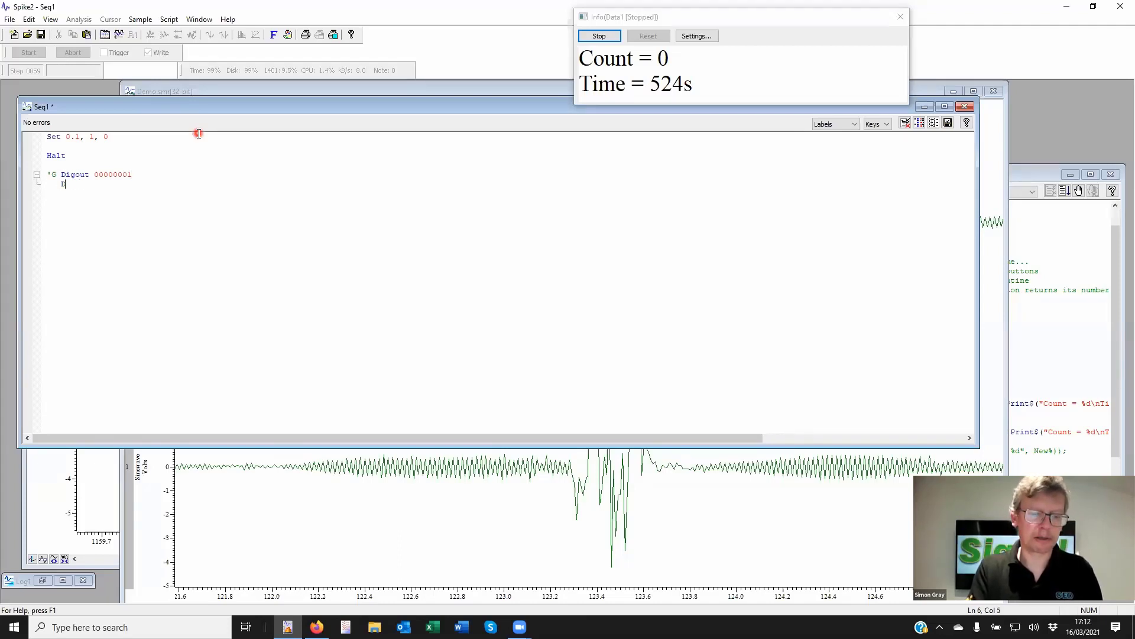
type("igout 00000000")
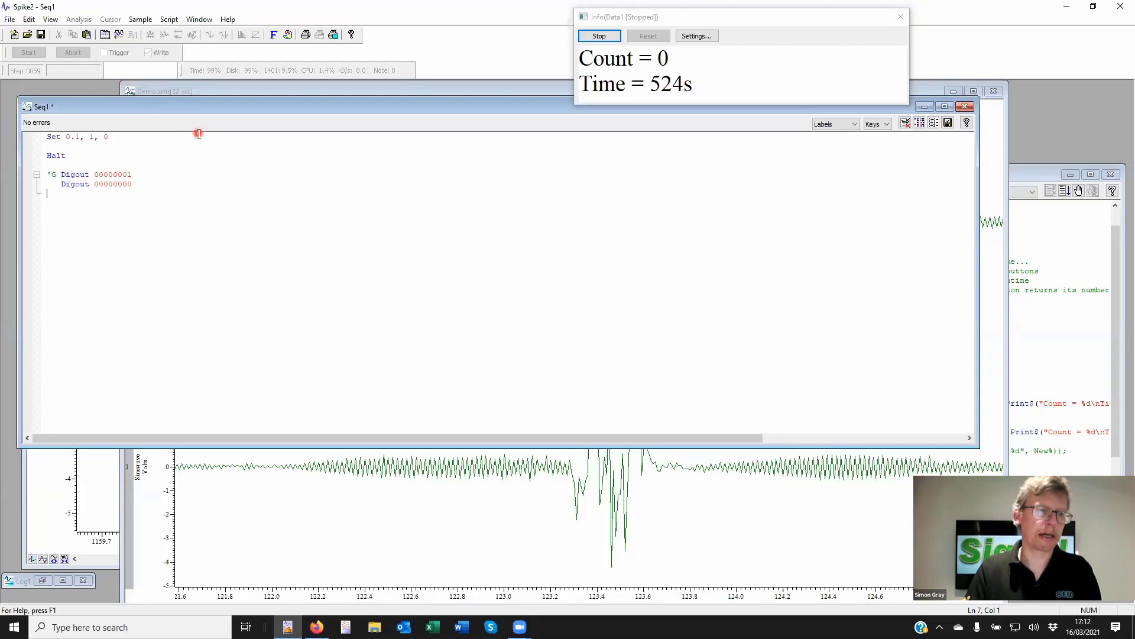
type("DElay ")
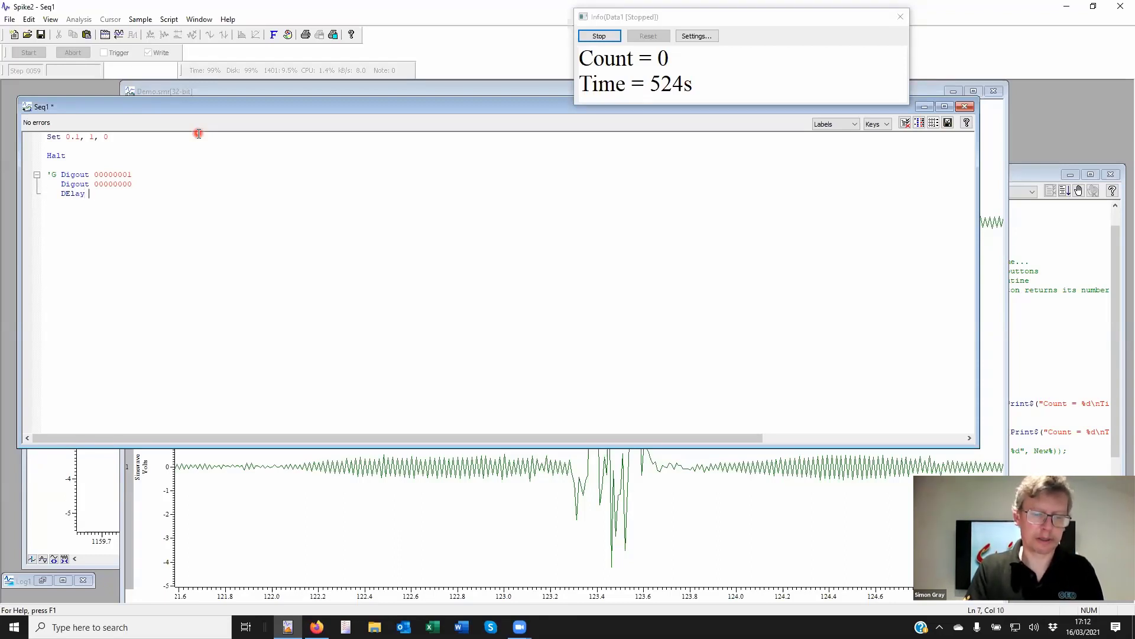
type("s(")
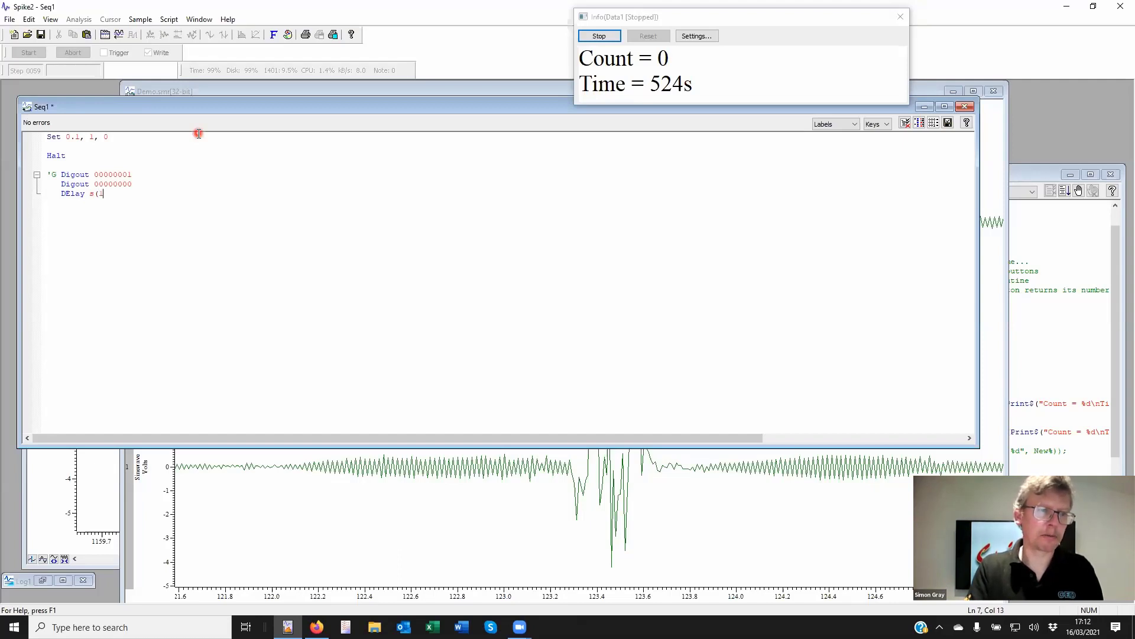
type("1)-1")
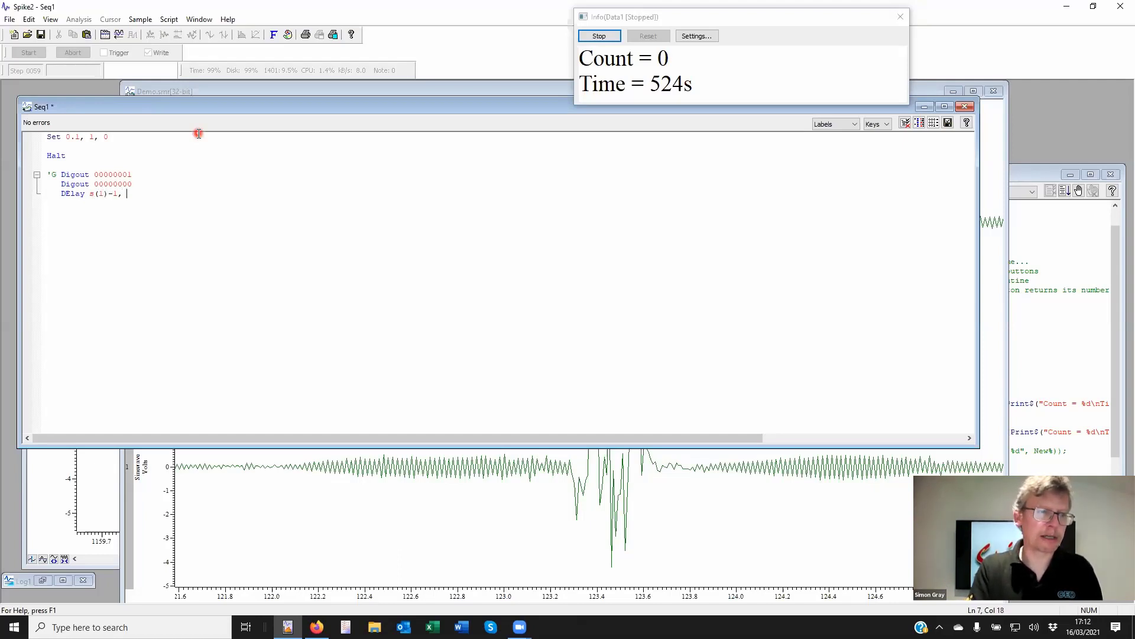
type(", AA")
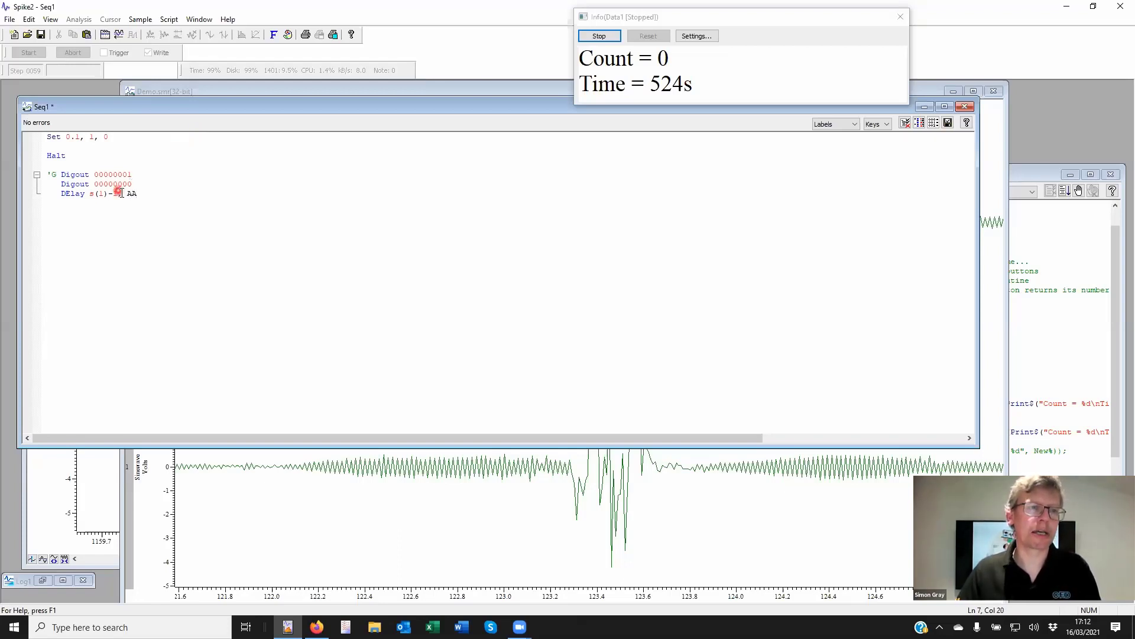
Insert the label AA: in front of the 'G Digout 00000001 line as the delay's branch target
left_click_drag(124, 193, 138, 194)
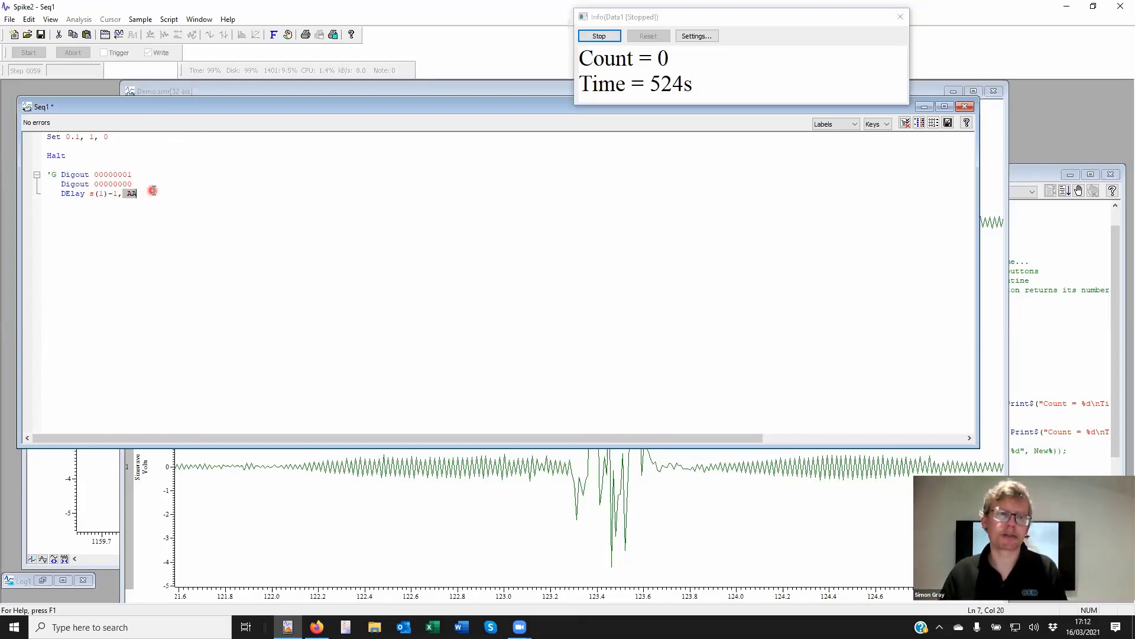
left_click(56, 175)
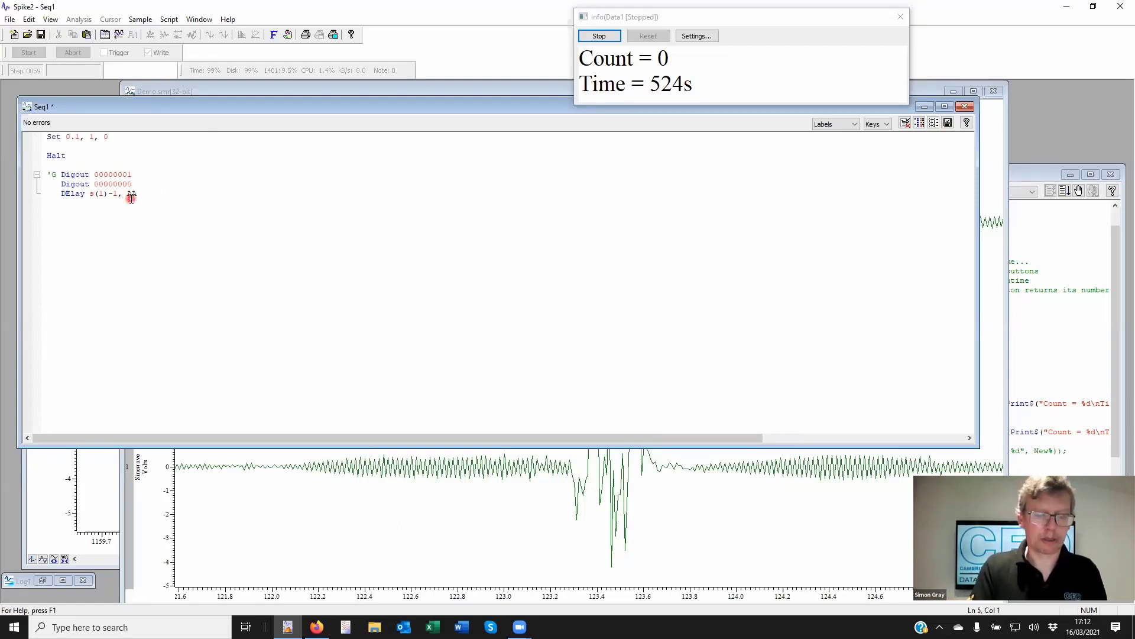
type("AA")
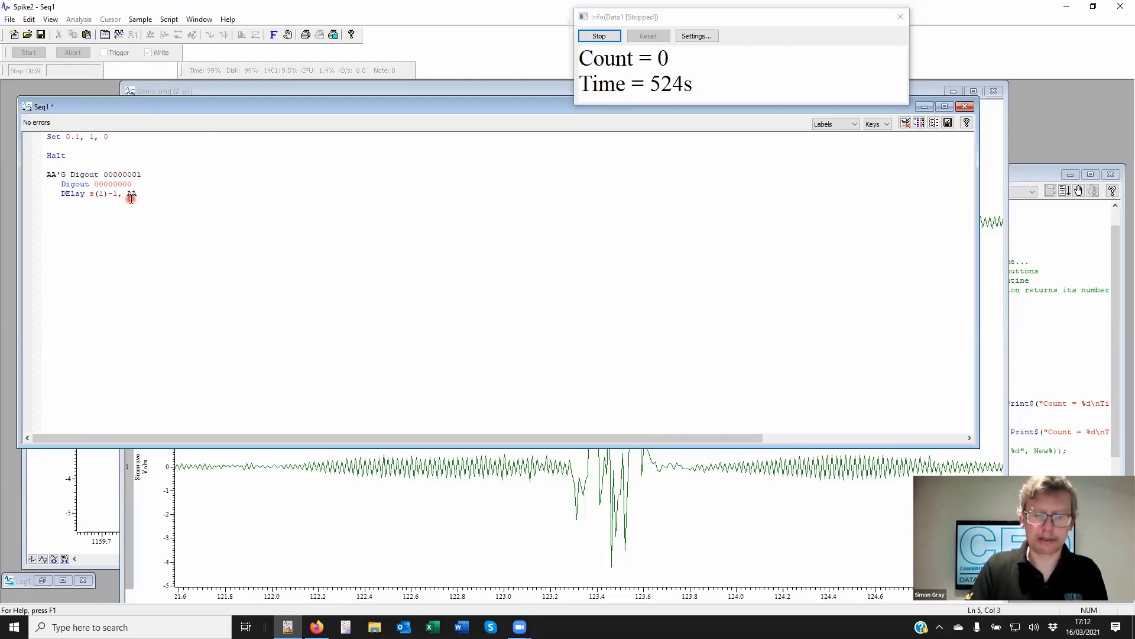
type(":")
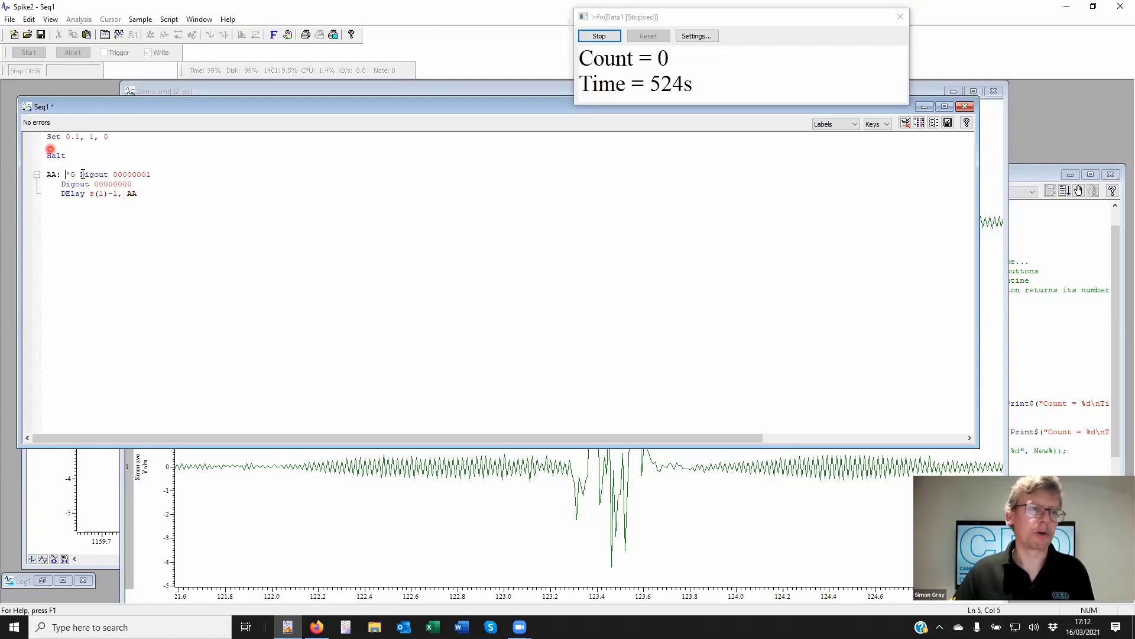
left_click(47, 174)
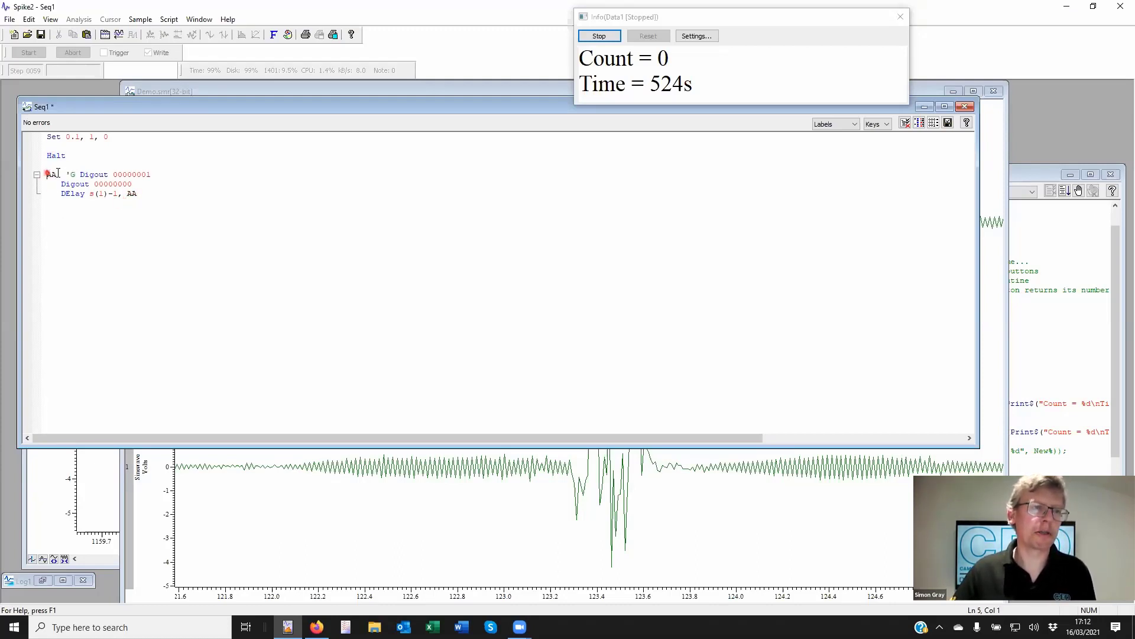
left_click_drag(58, 172, 129, 185)
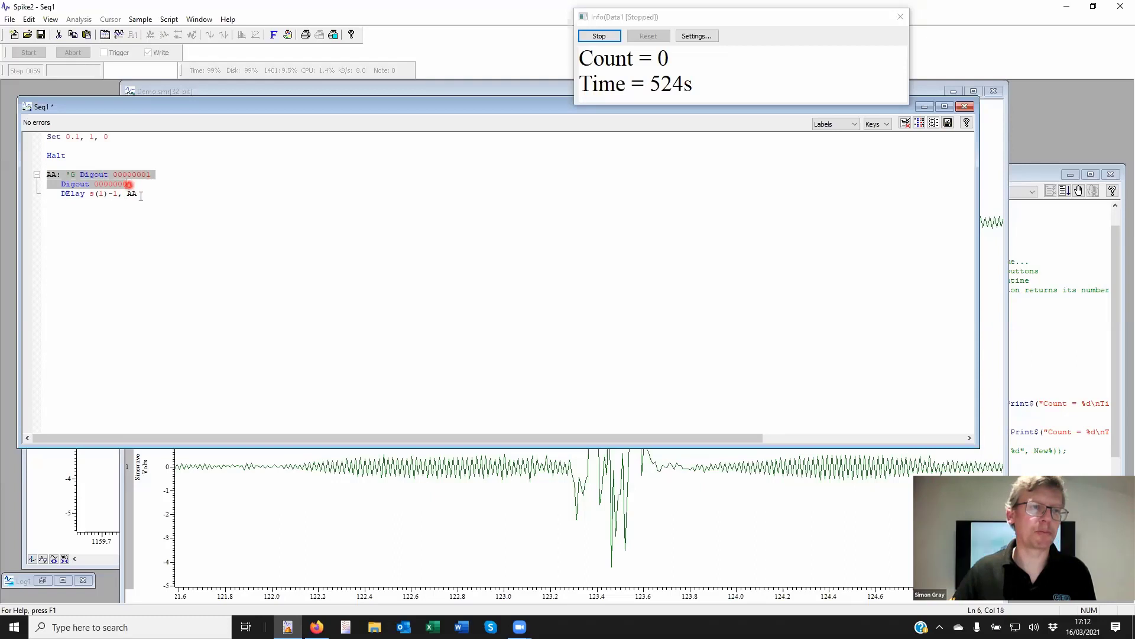
left_click(145, 195)
left_click(87, 196)
left_click(110, 195)
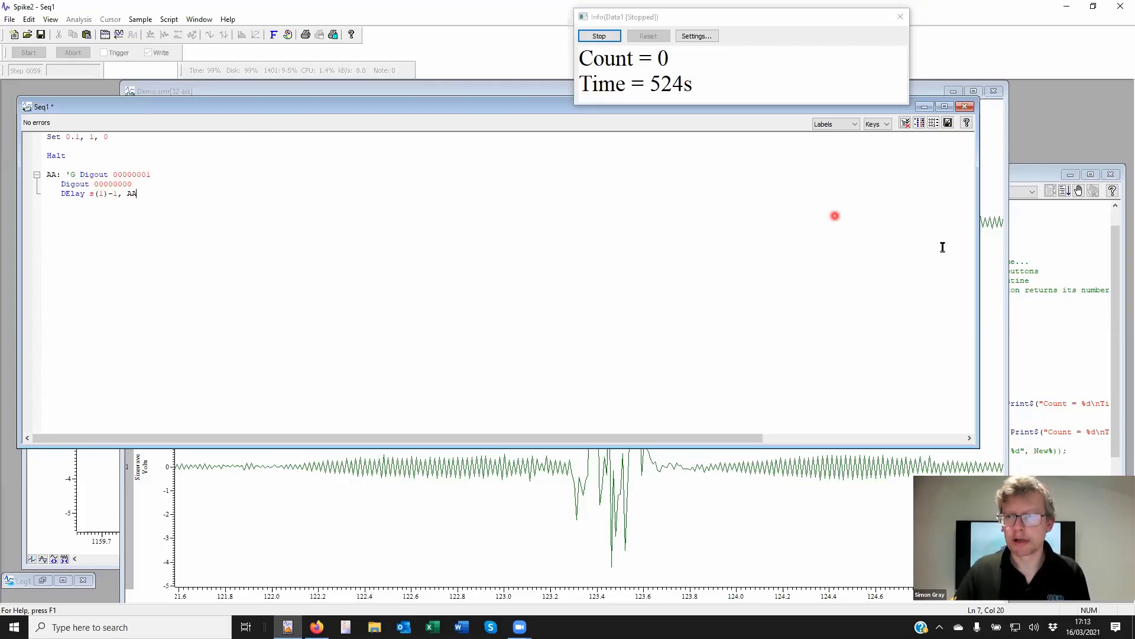
Save the sequence as Seq1.pls in the Training sessions folder and make it the current sequence
left_click(919, 123)
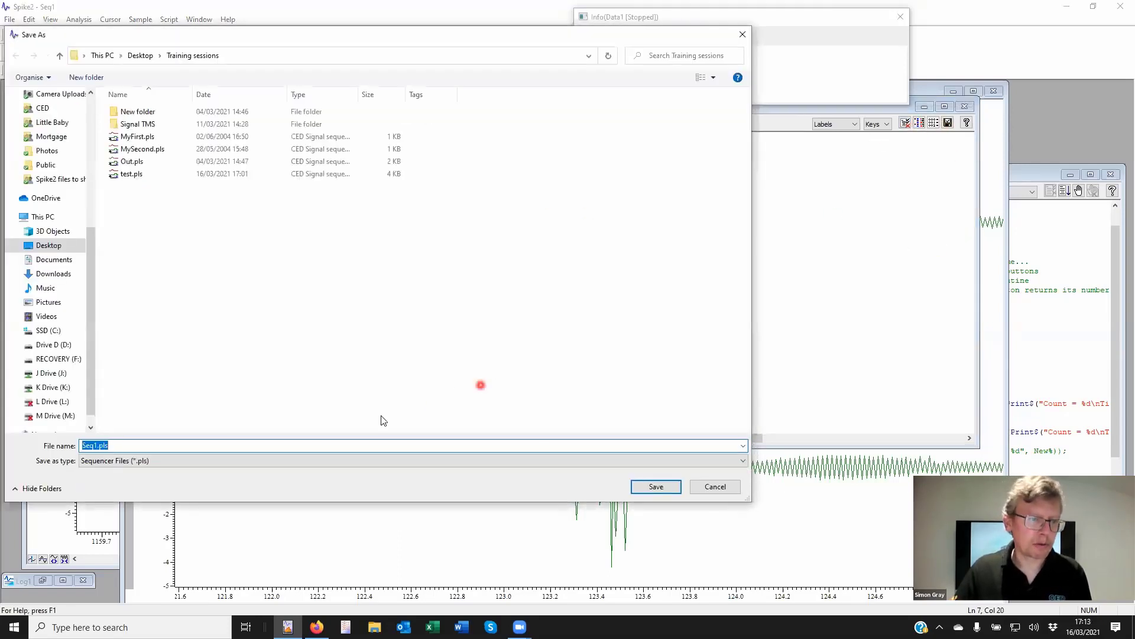
left_click(656, 487)
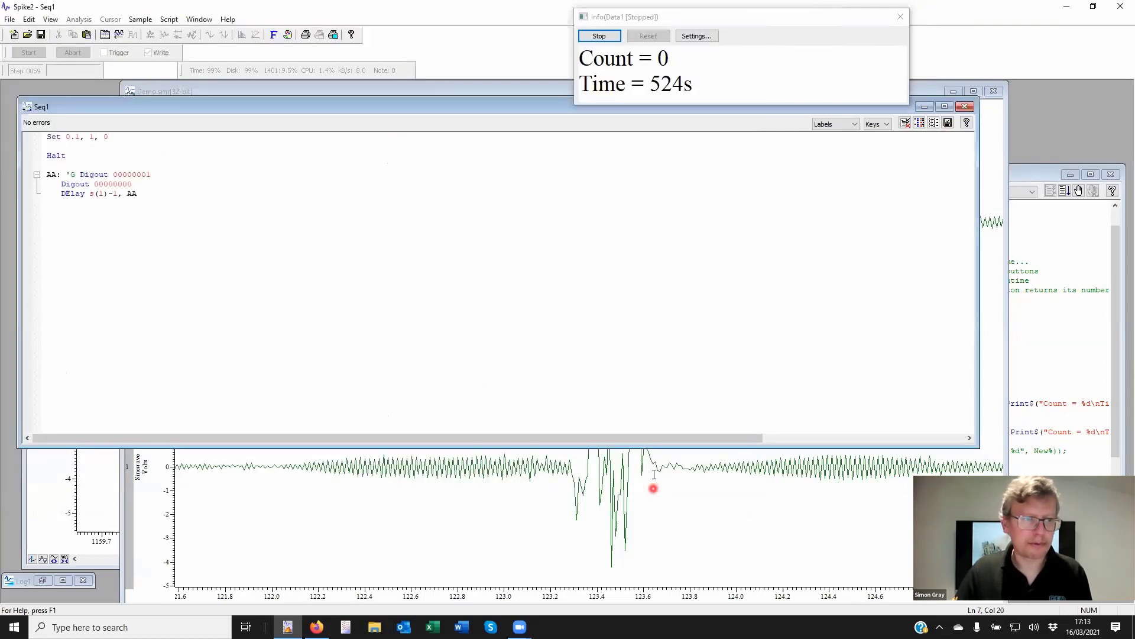
left_click(948, 123)
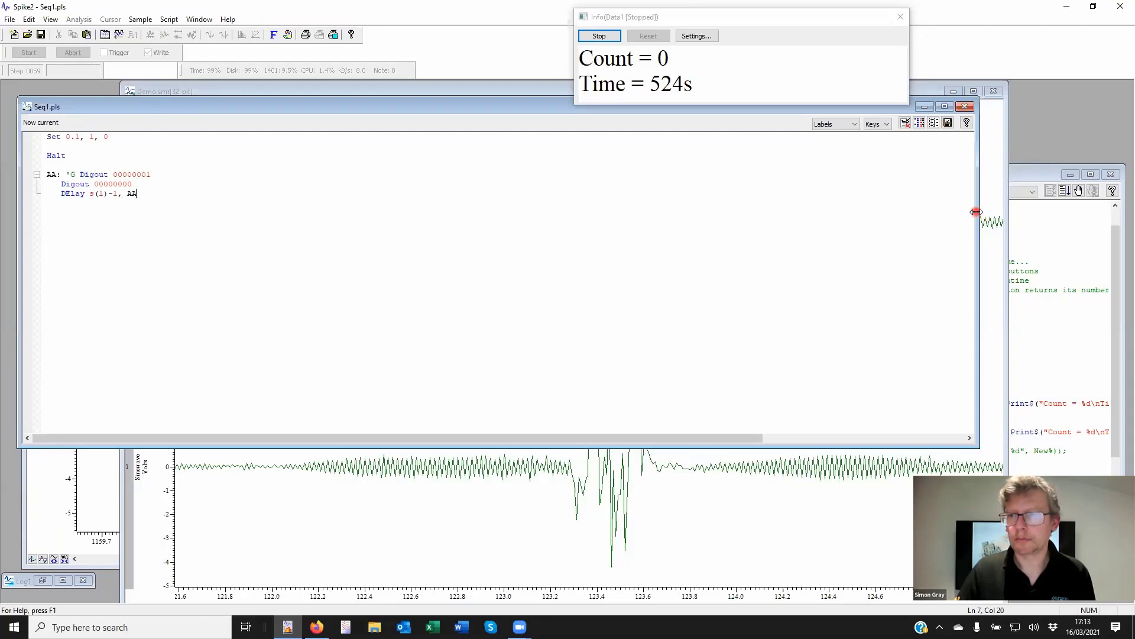
Shrink and move the sequence window clear of the data view, start sampling a new file, and trigger the G section
left_click_drag(290, 239, 289, 227)
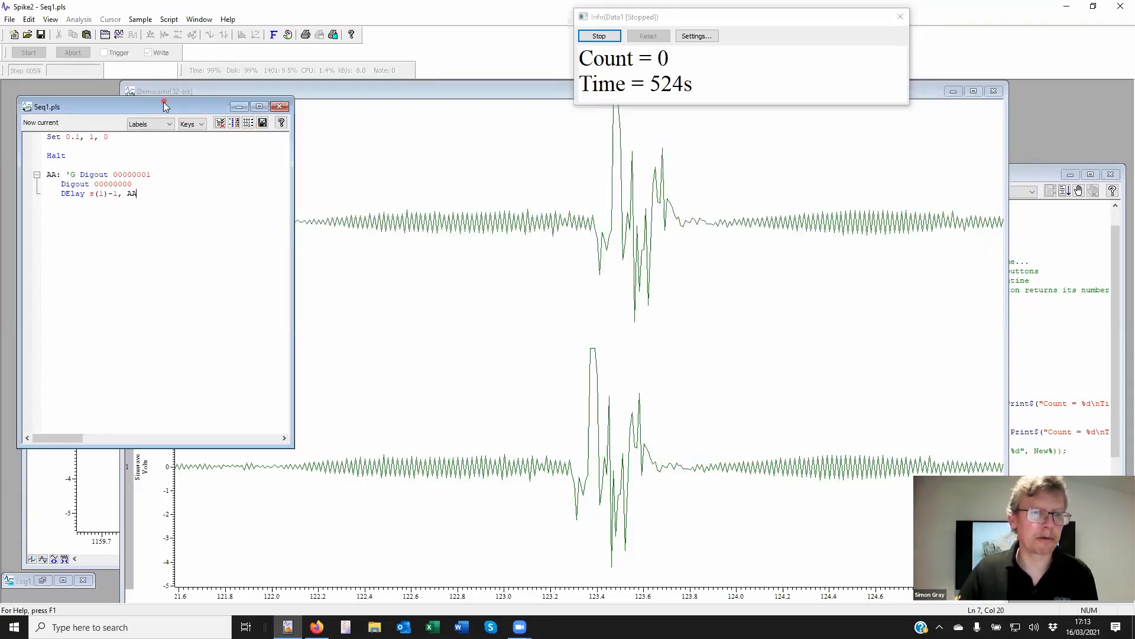
left_click_drag(164, 106, 929, 168)
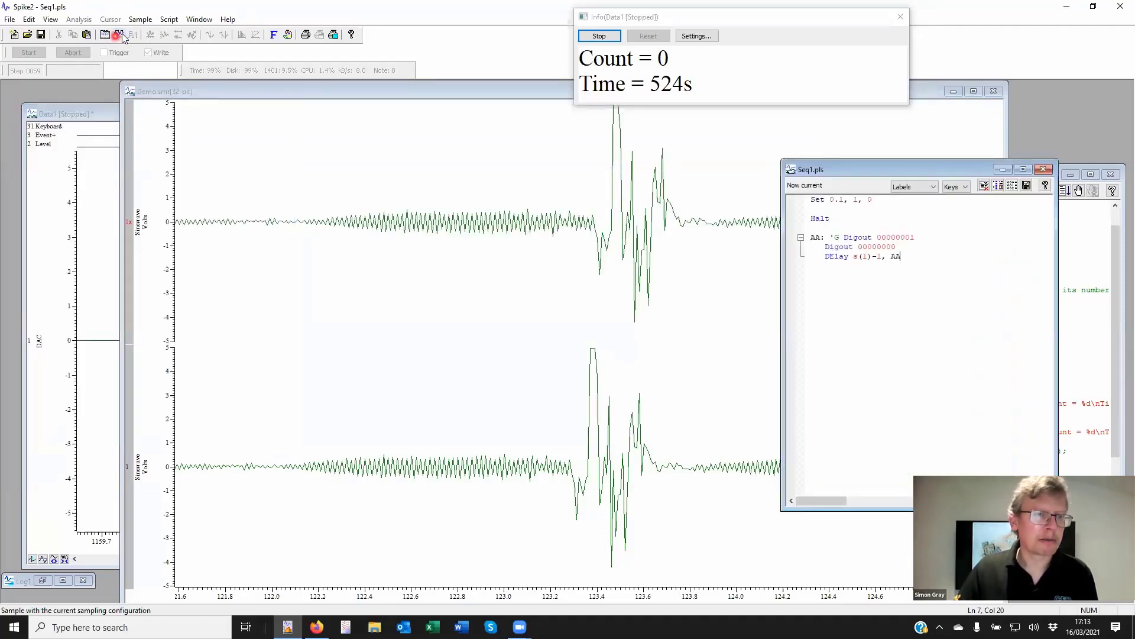
left_click(120, 36)
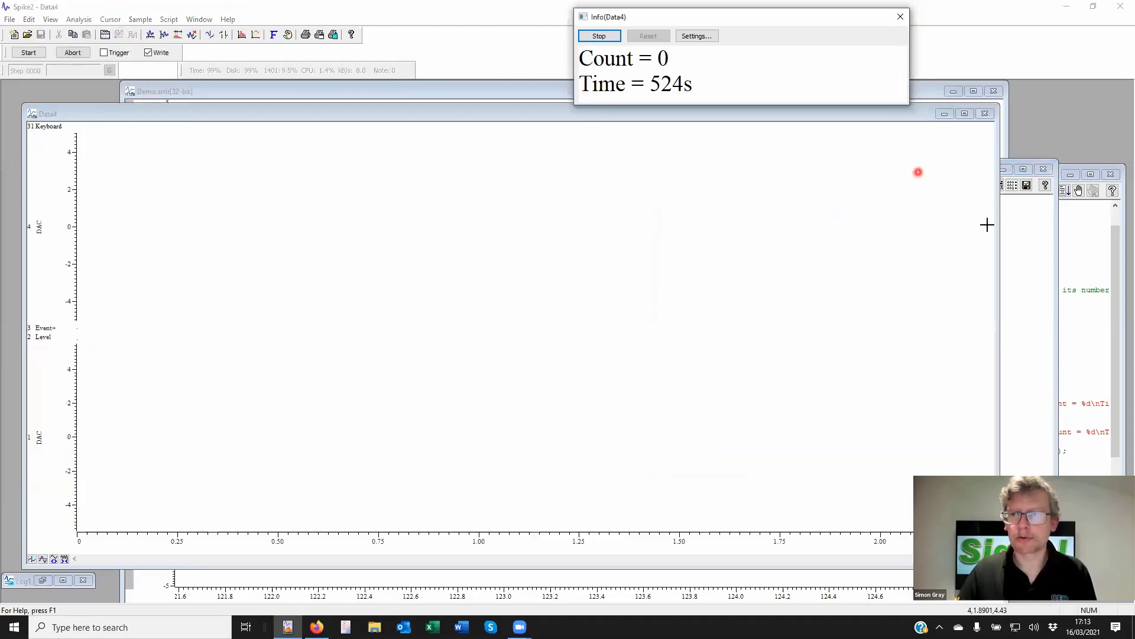
left_click(19, 55)
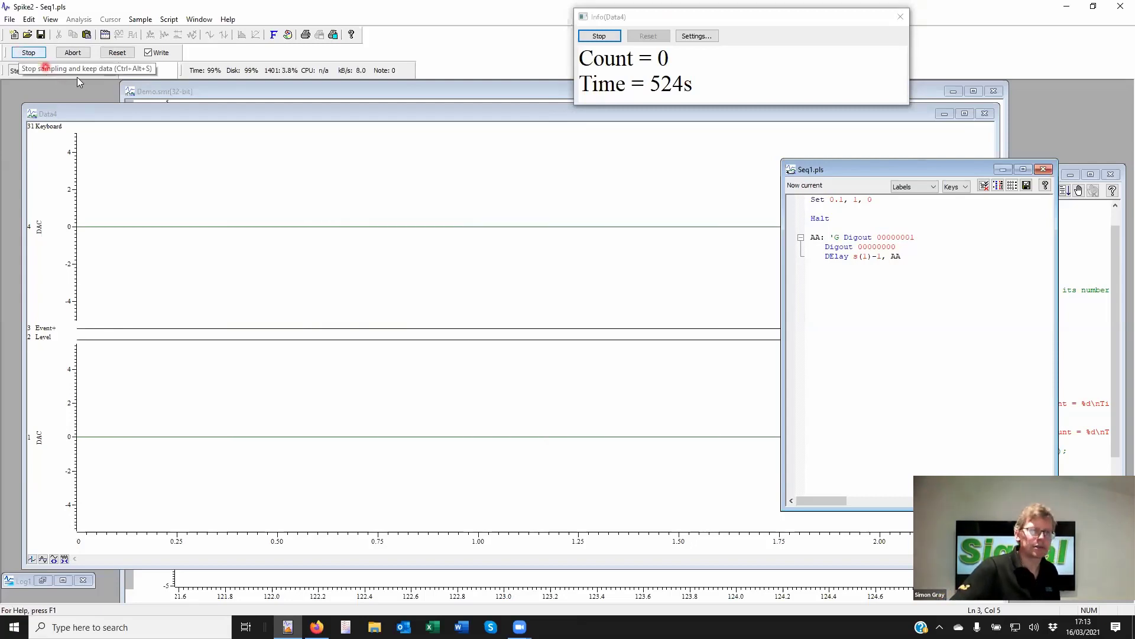
left_click(109, 70)
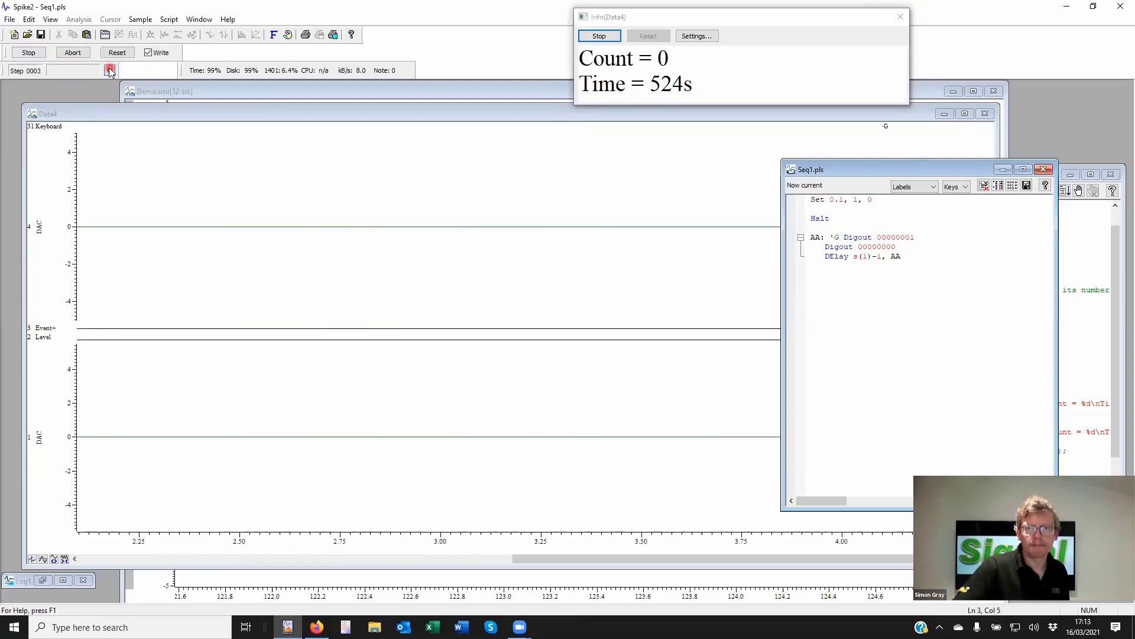
Insert the key marker 'H in front of the Halt instruction, and update the running sequence with the formatted code
left_click(67, 559)
left_click(68, 560)
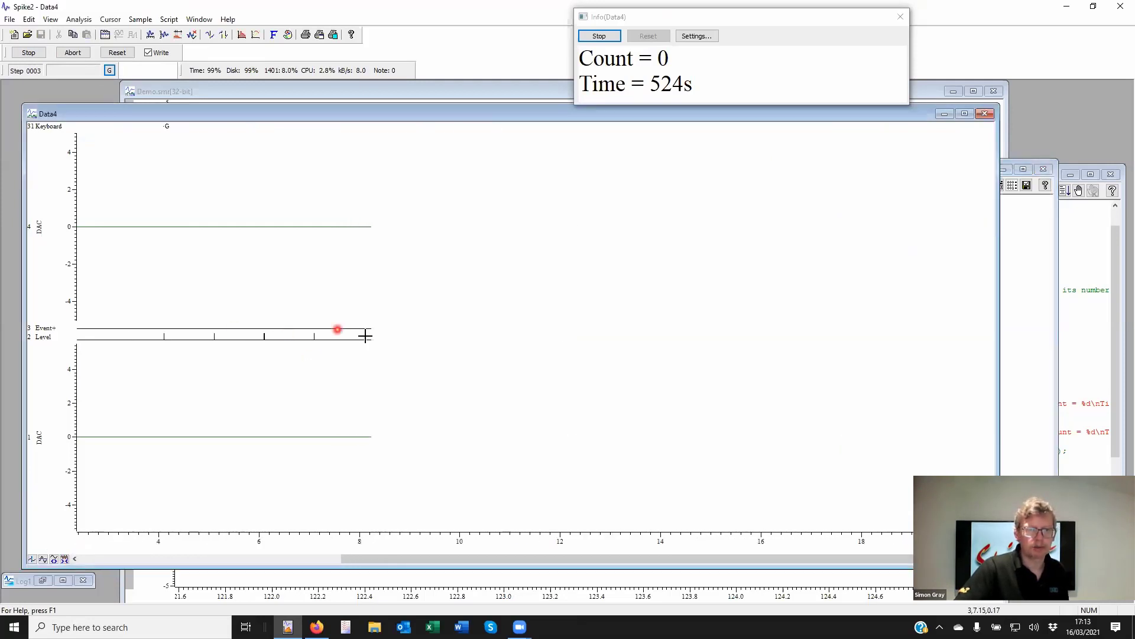
left_click(1013, 226)
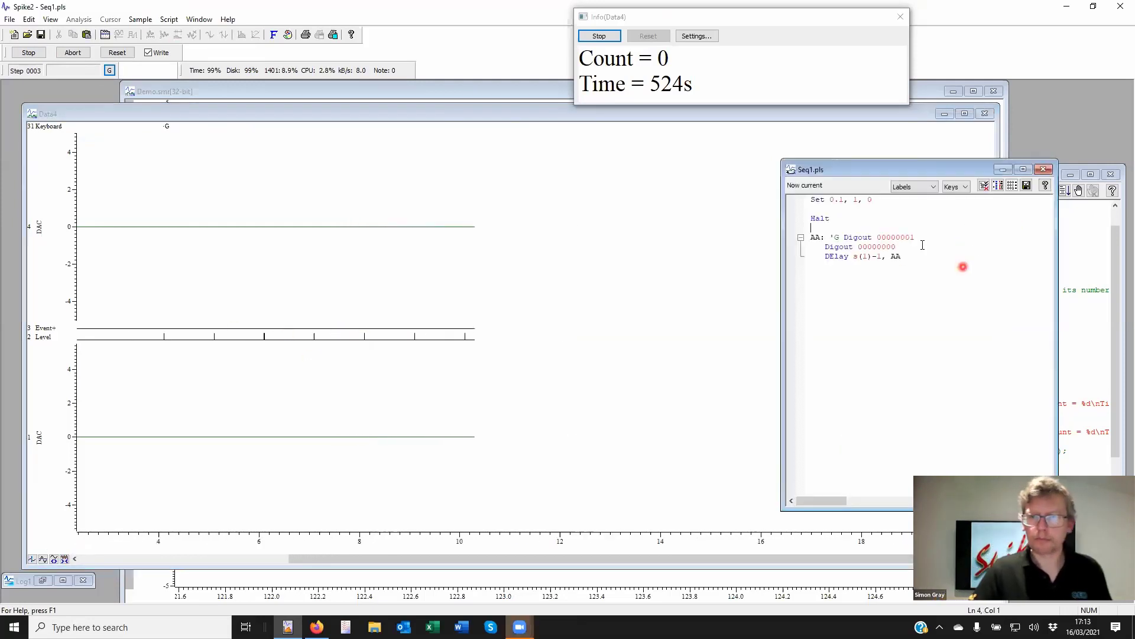
left_click(895, 247)
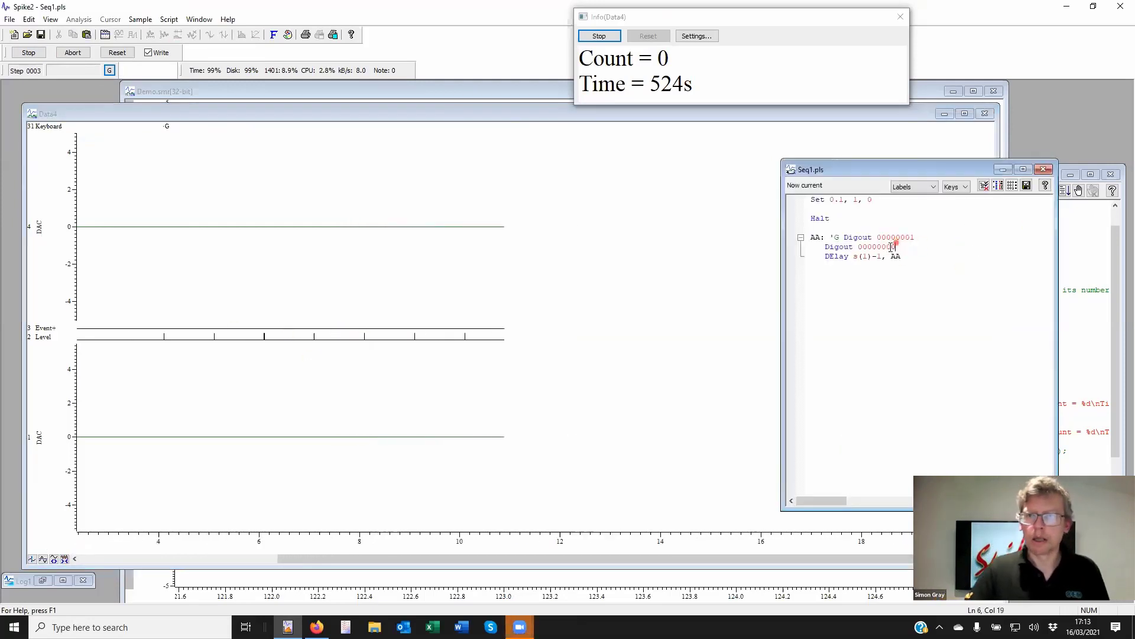
left_click(811, 219)
left_click(917, 200)
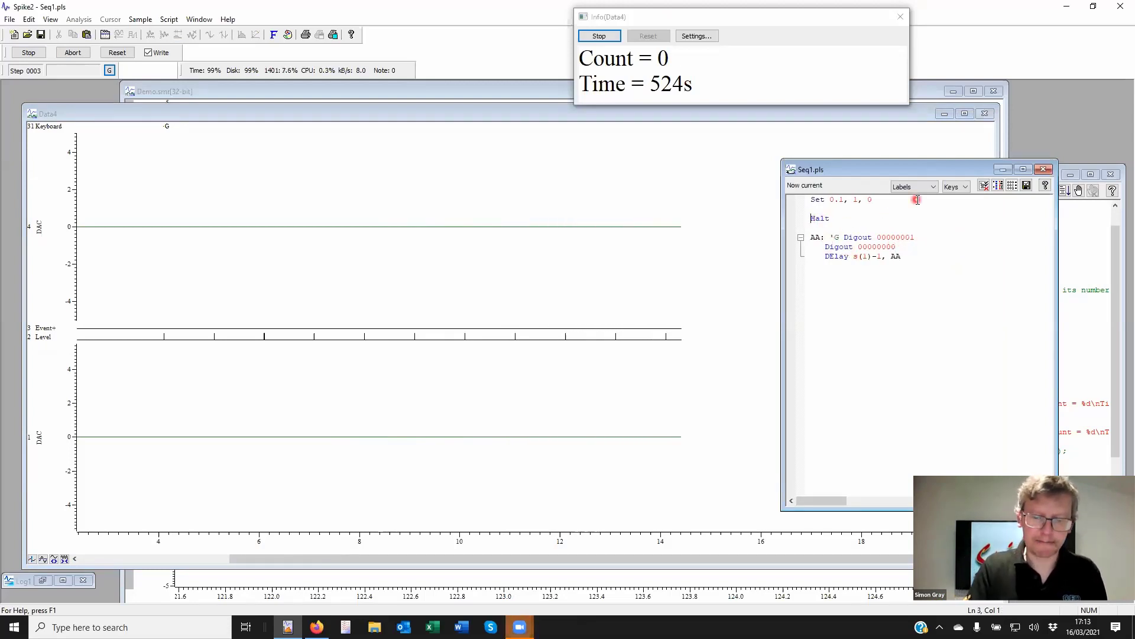
type("'")
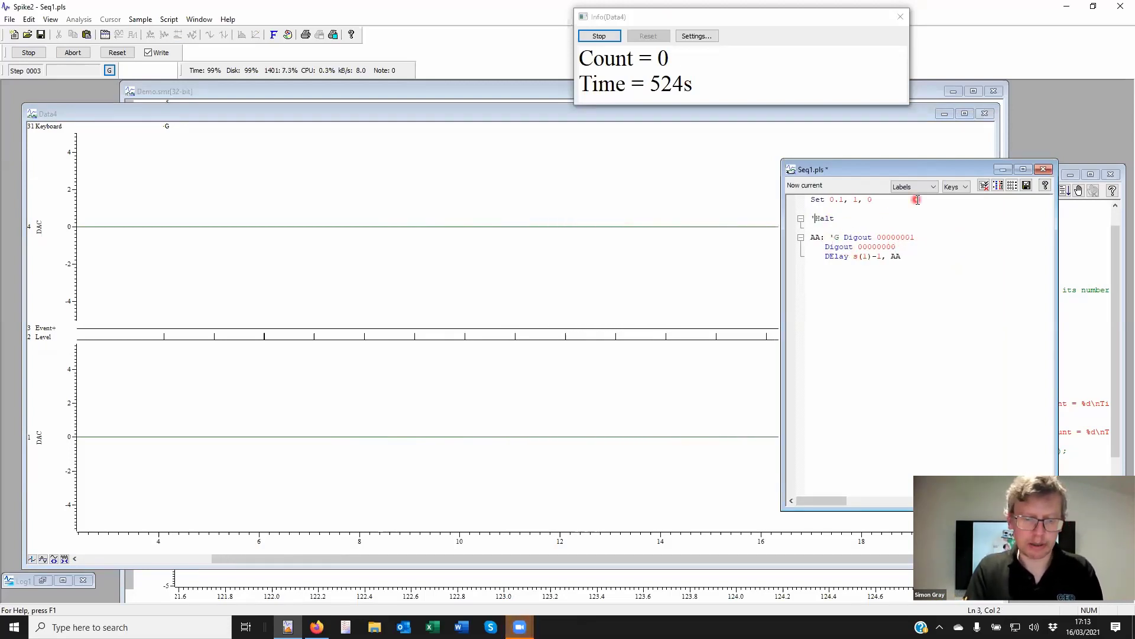
type("H")
left_click(816, 198)
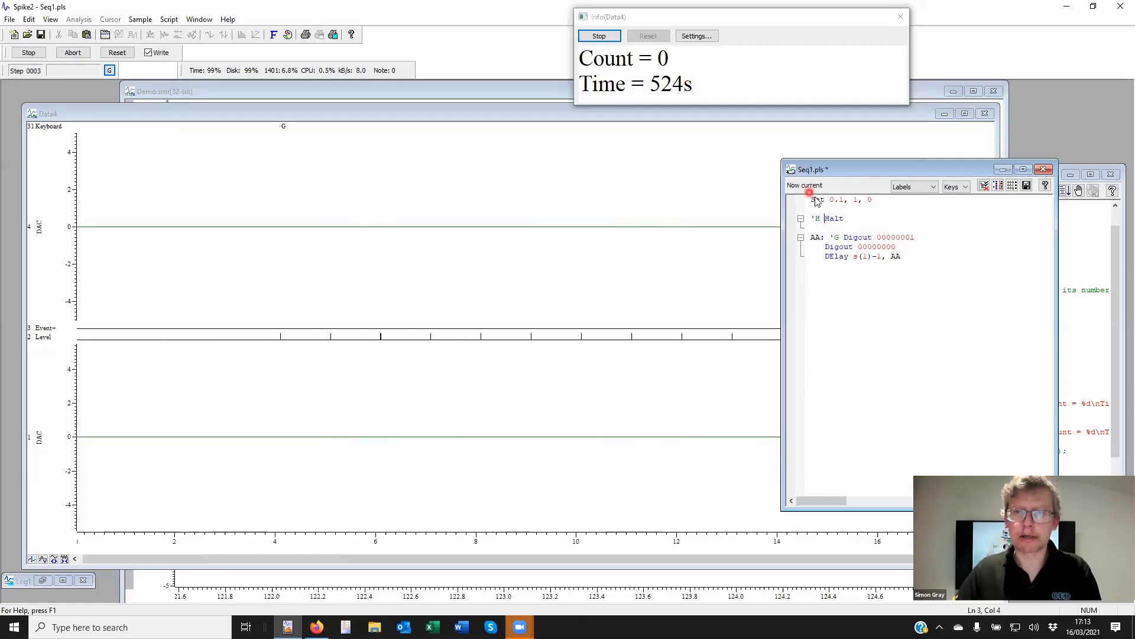
left_click(986, 186)
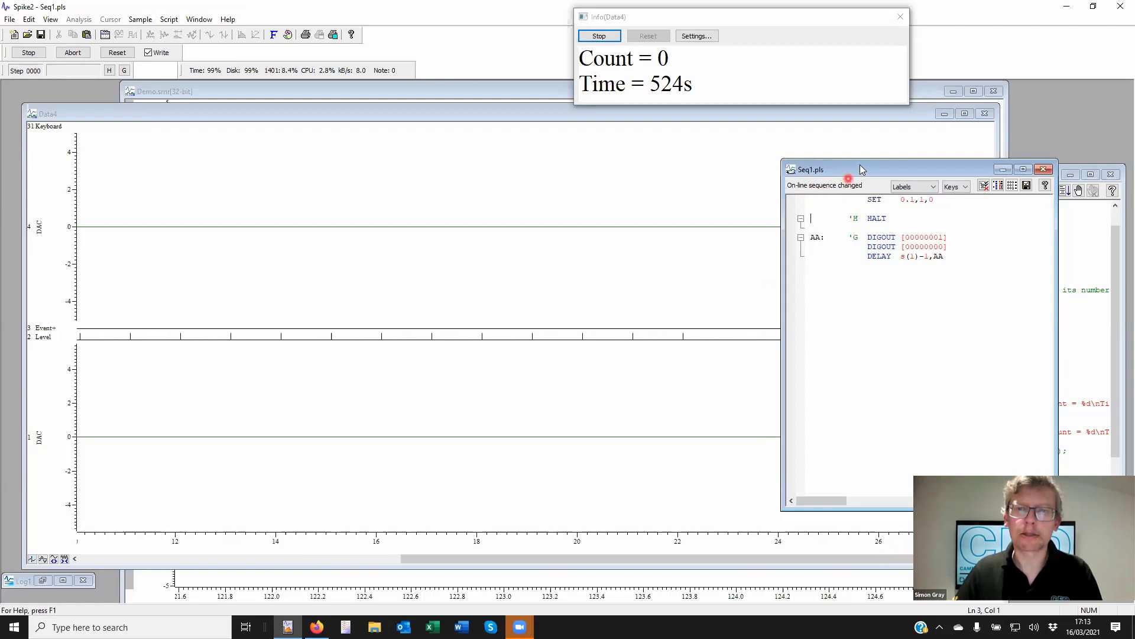
Trigger the G section and the H halt while sampling, and close the sequence window
left_click_drag(161, 102, 200, 104)
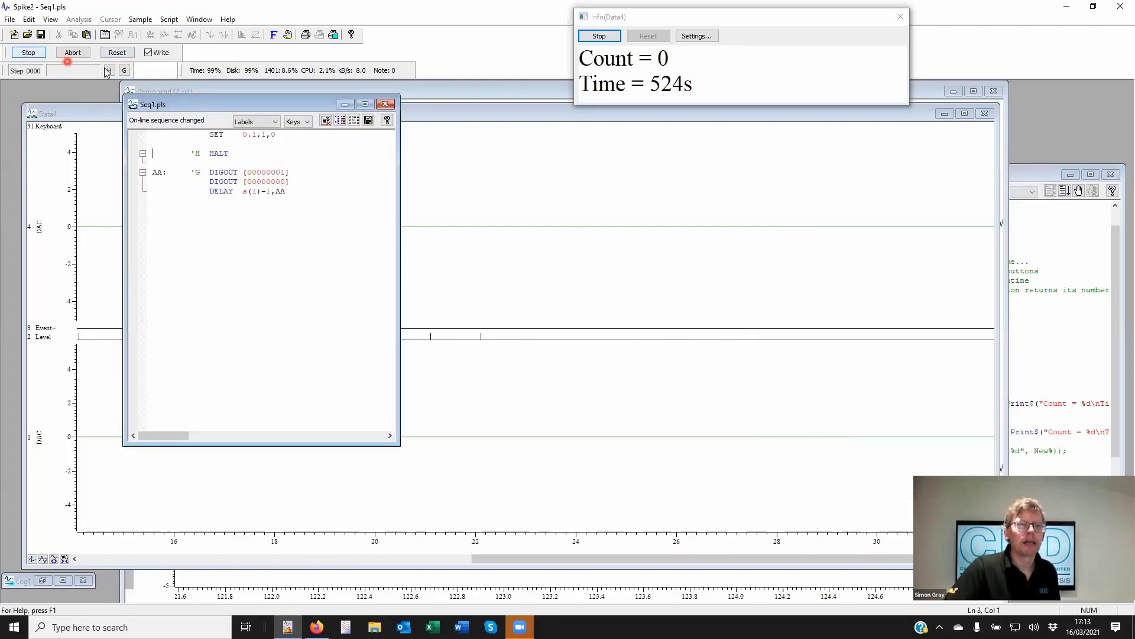
left_click(123, 71)
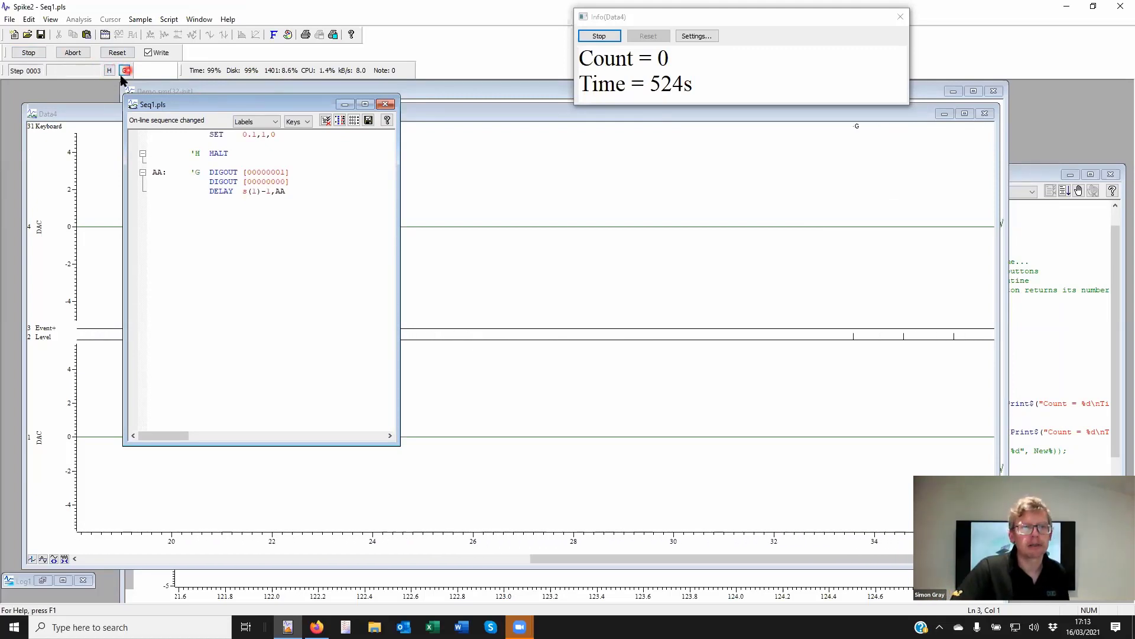
left_click(108, 71)
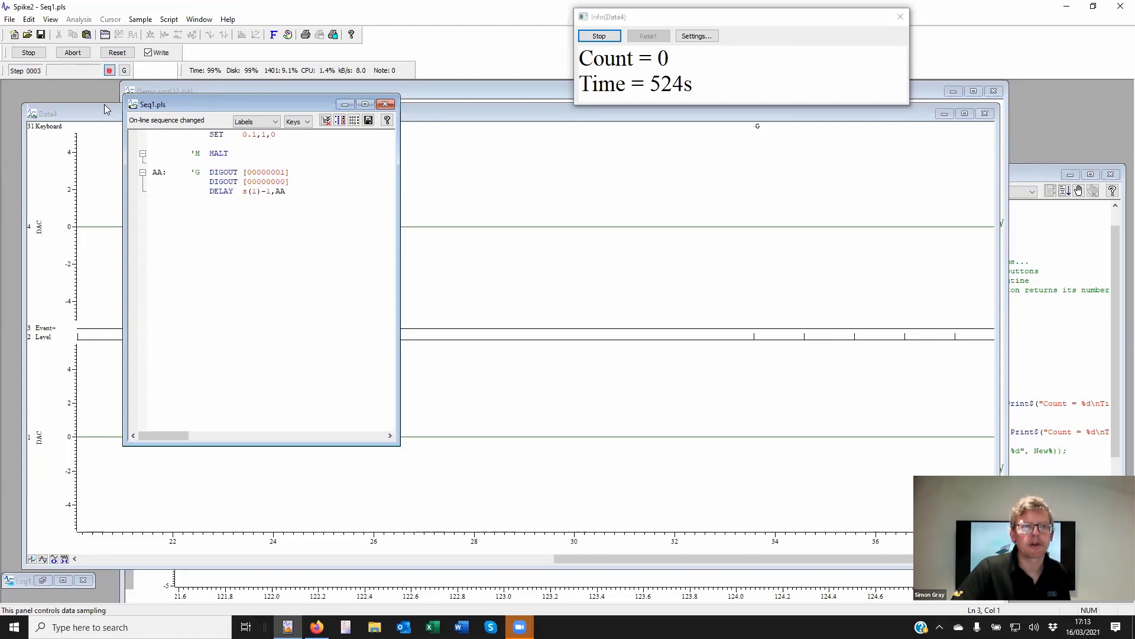
left_click(388, 104)
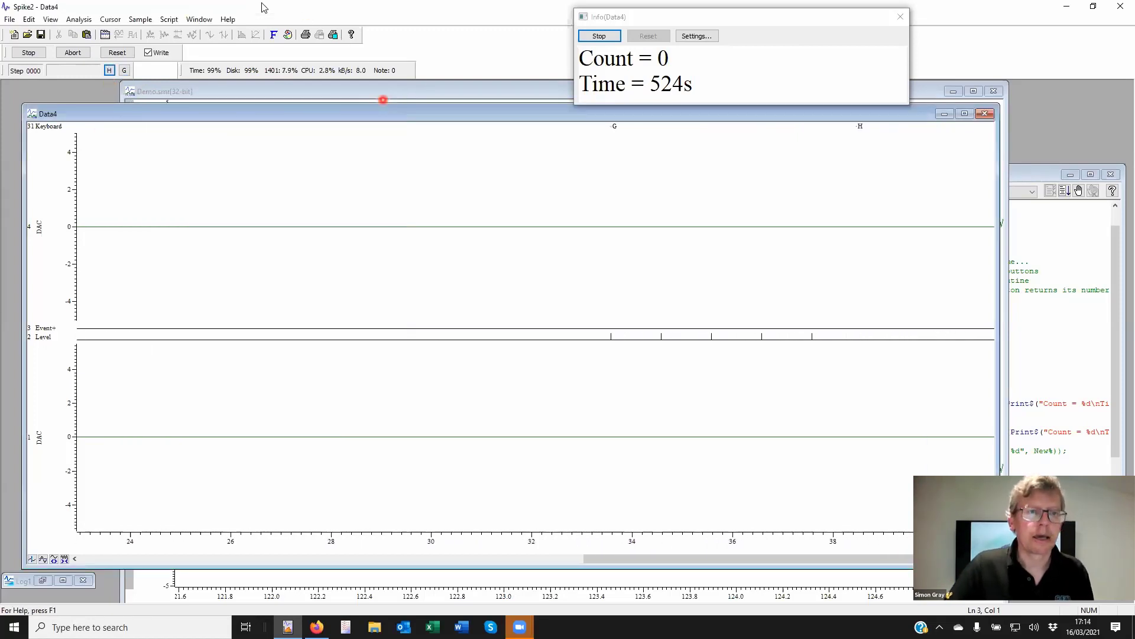
Check the Sequencer settings in the sampling configuration during sampling and close it without changes
left_click(140, 19)
left_click(165, 34)
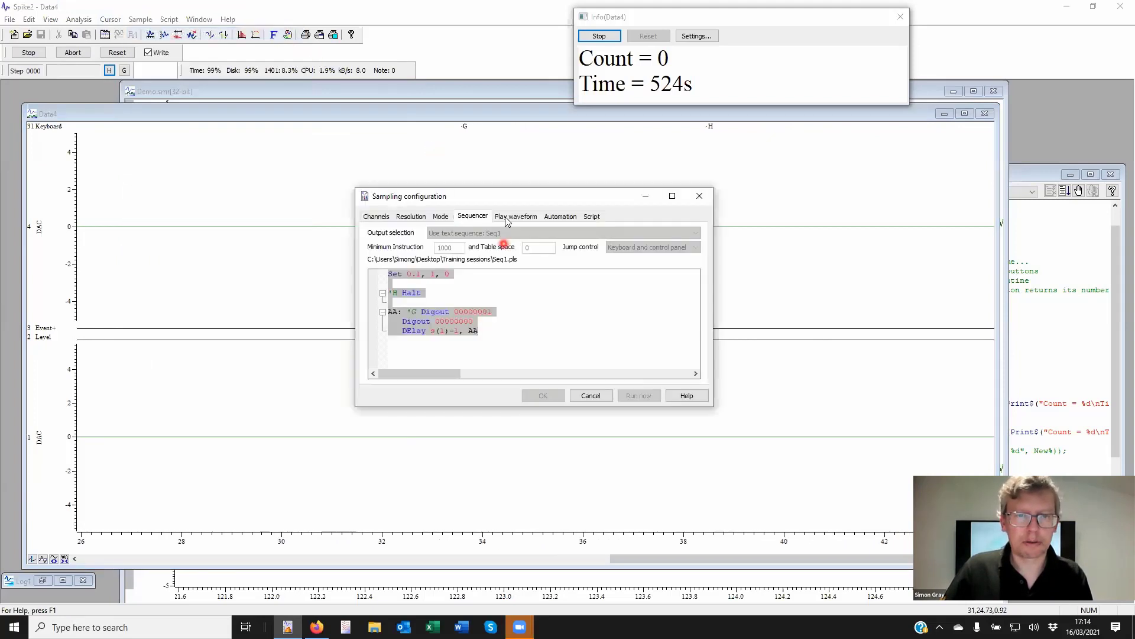
left_click(473, 217)
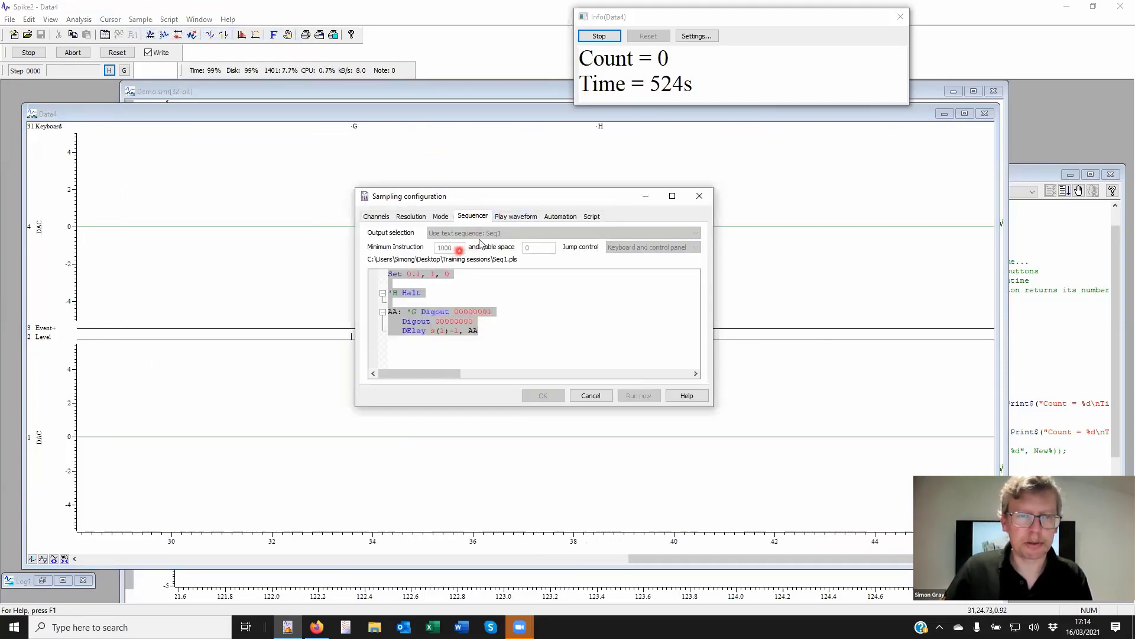
left_click(483, 234)
left_click(601, 395)
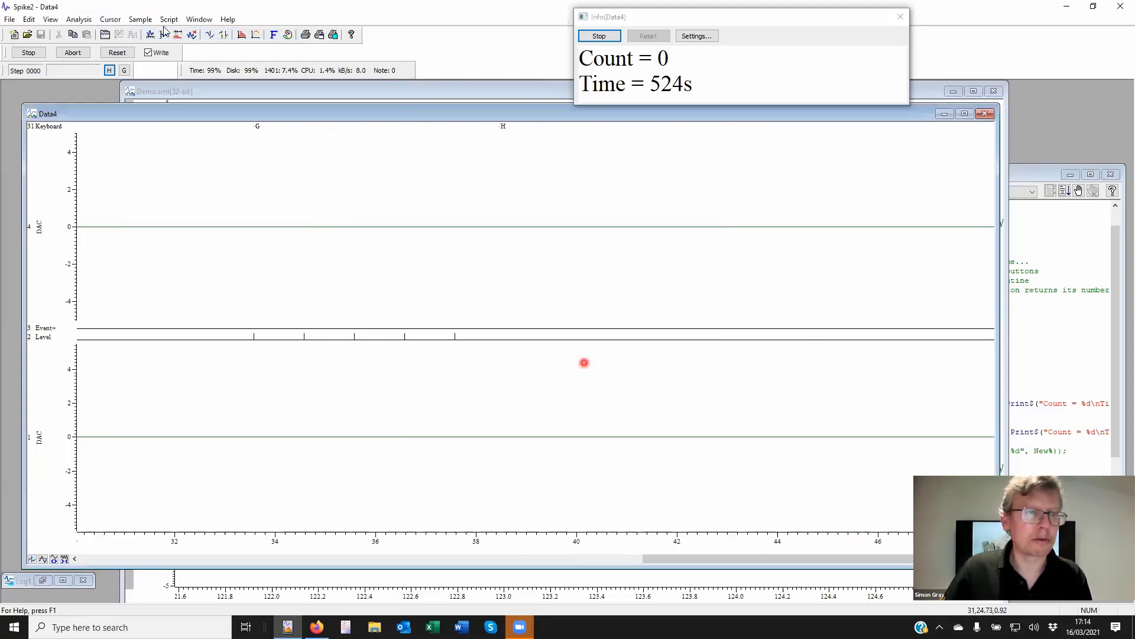
Abort the running sampling session and discard its data
left_click(76, 56)
left_click(89, 73)
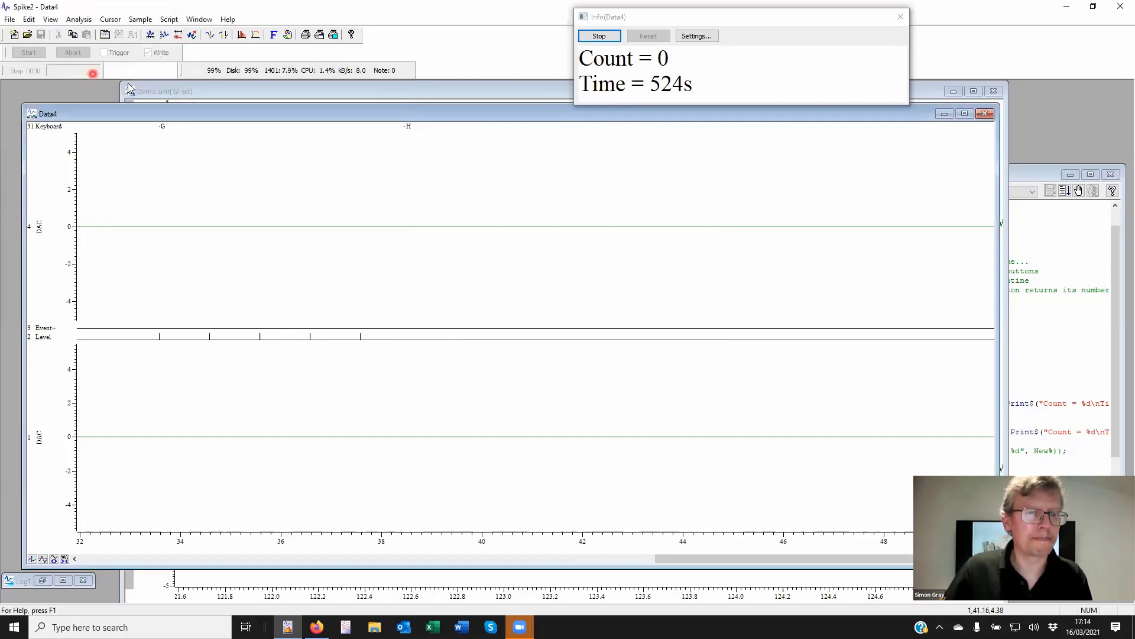
left_click(388, 170)
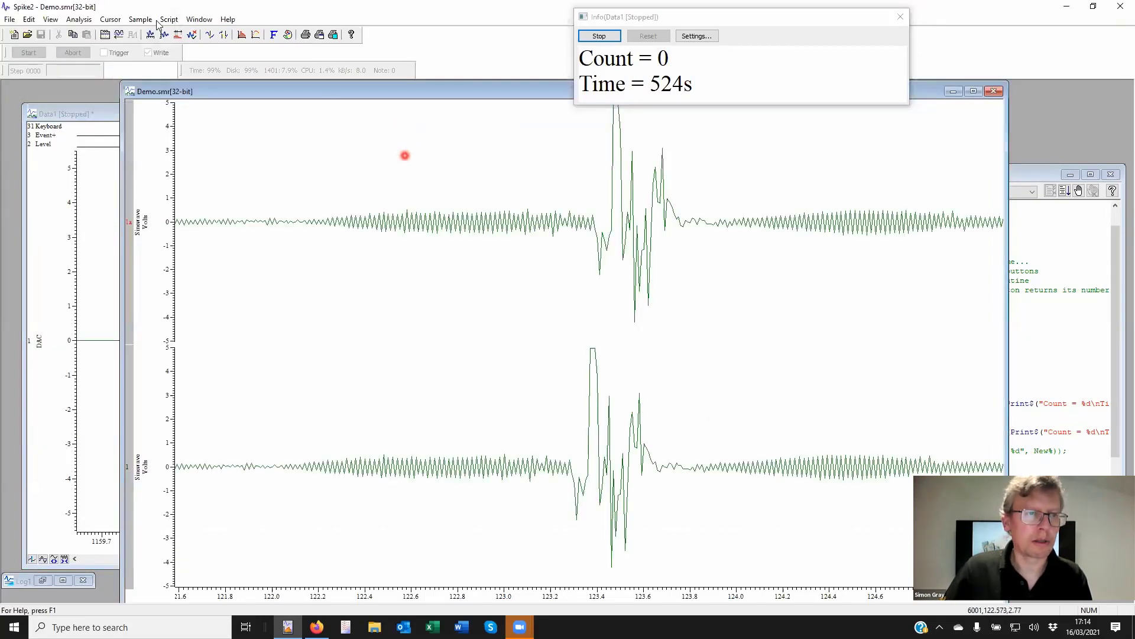
Set the minimum instruction space to 0 for the Seq1 text sequence in the sampling configuration
left_click(142, 18)
left_click(172, 33)
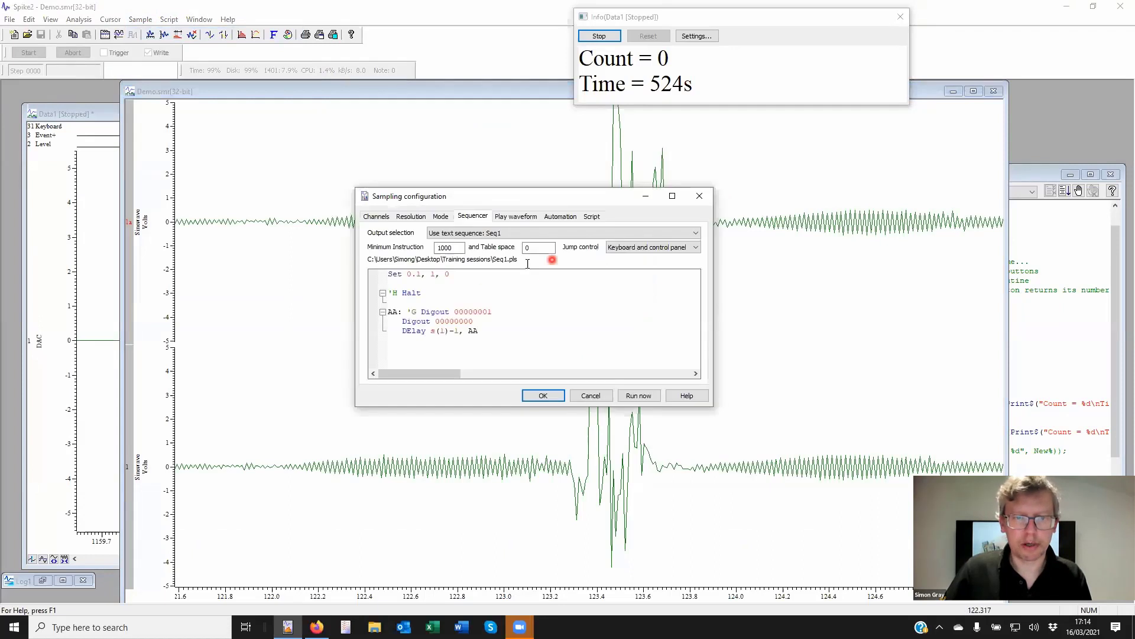
double_click(458, 242)
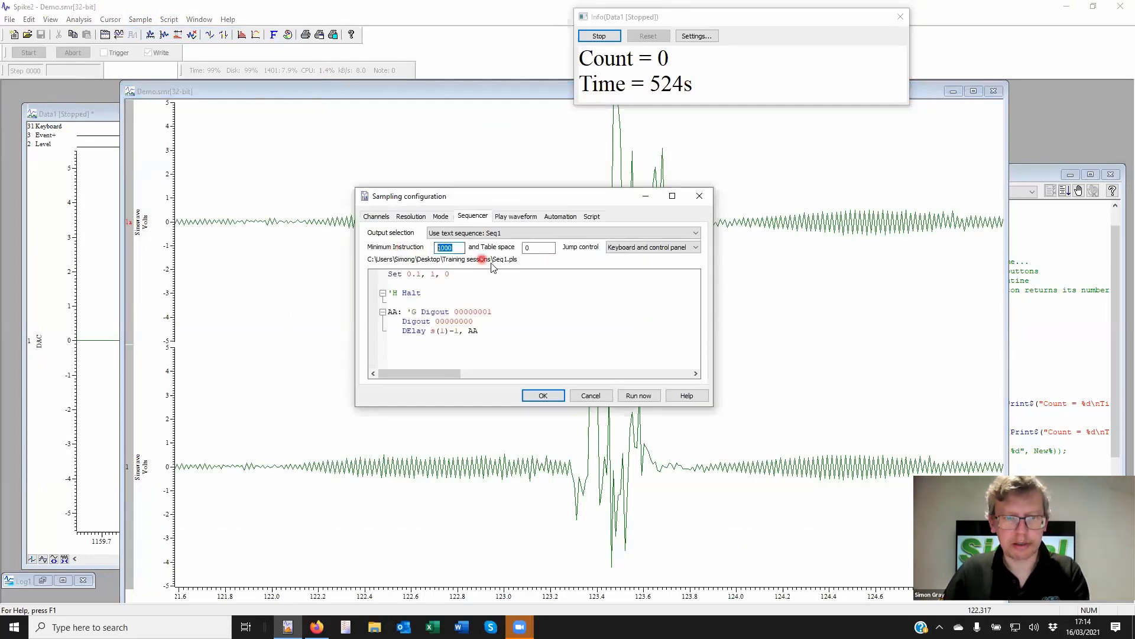
type("0")
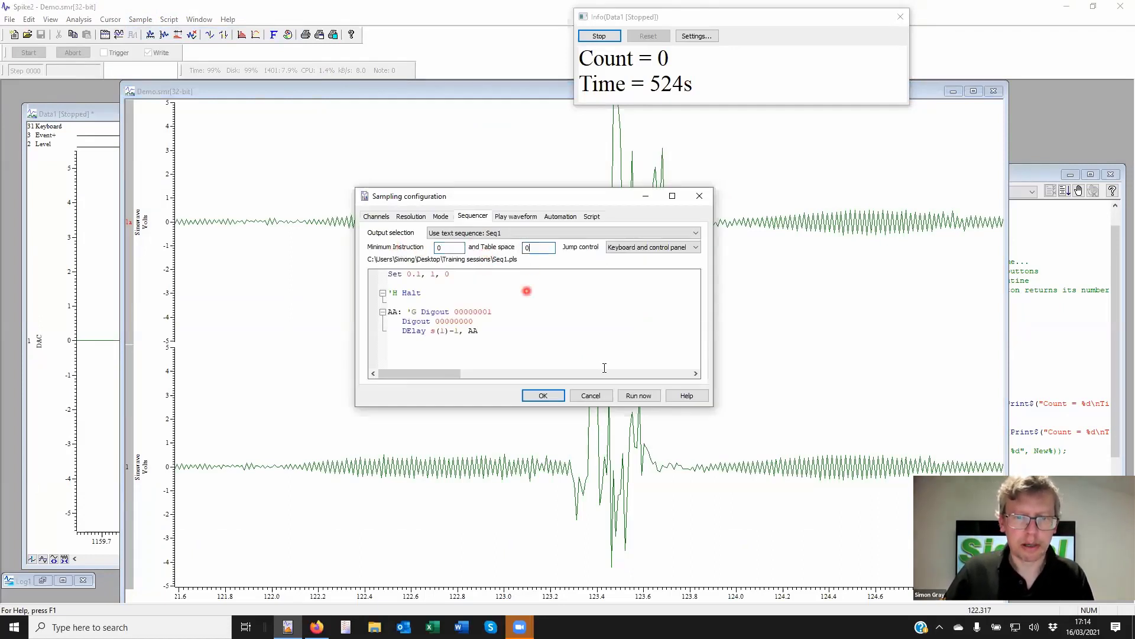
Run the new configuration, start sampling, and trigger the G section with a wider time range in view
left_click(641, 395)
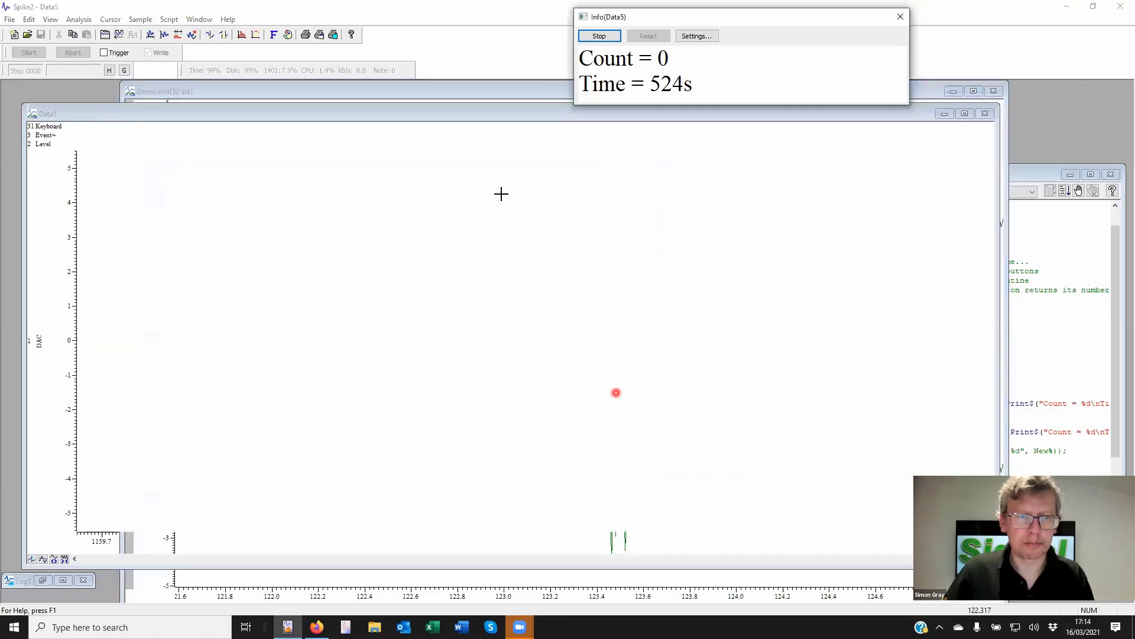
left_click(29, 52)
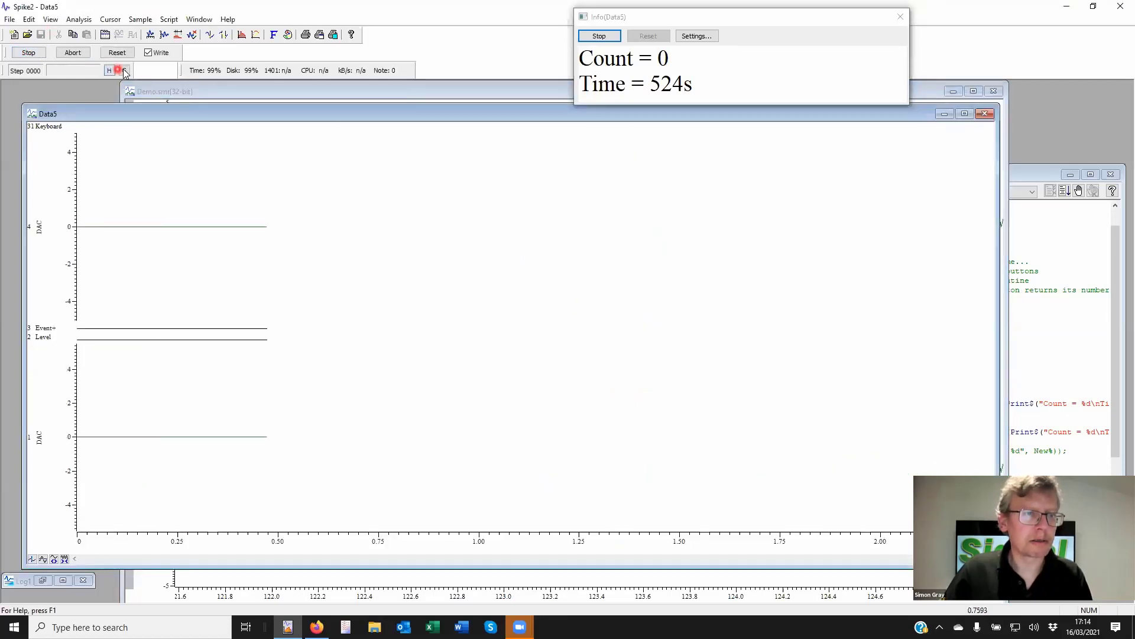
left_click(125, 71)
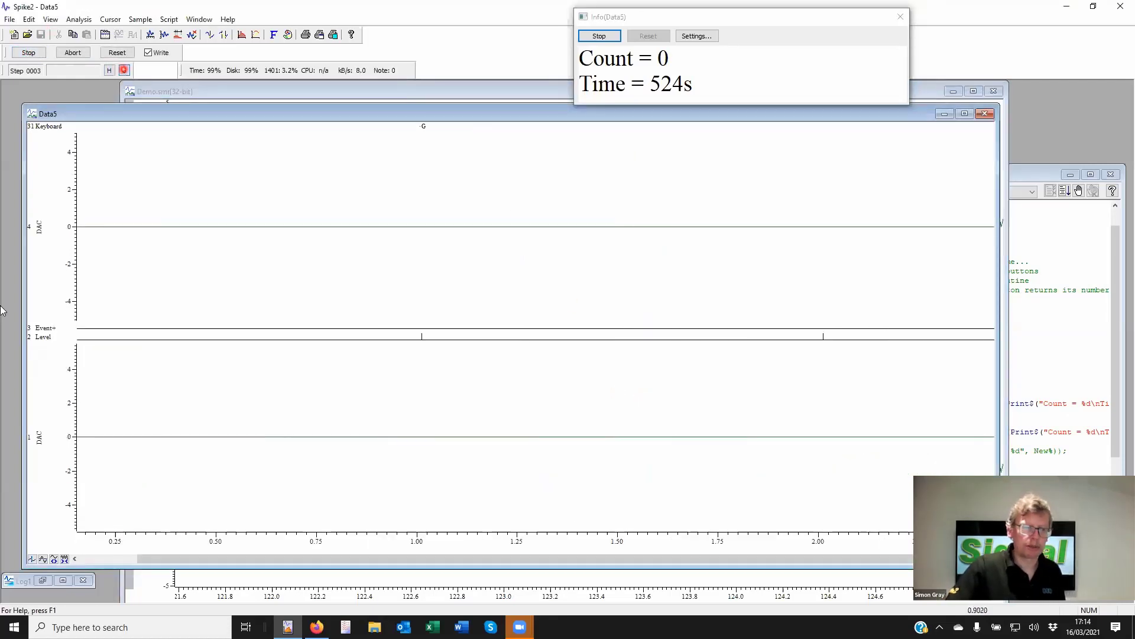
left_click(64, 560)
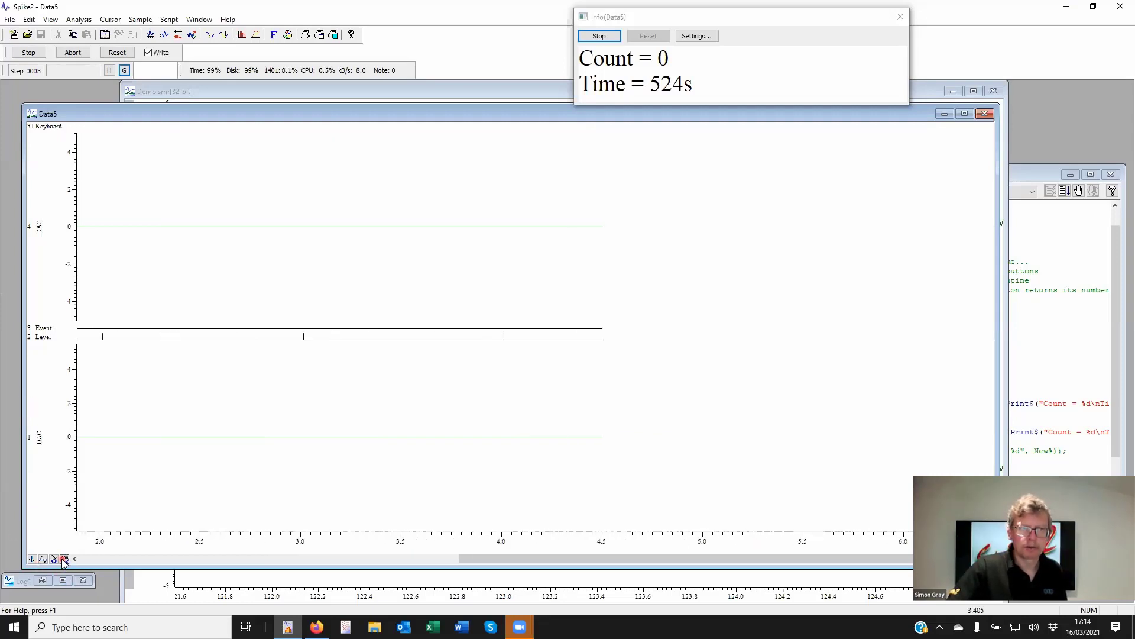
Reopen Seq1.pls while sampling continues and compile it to check for errors
left_click(199, 19)
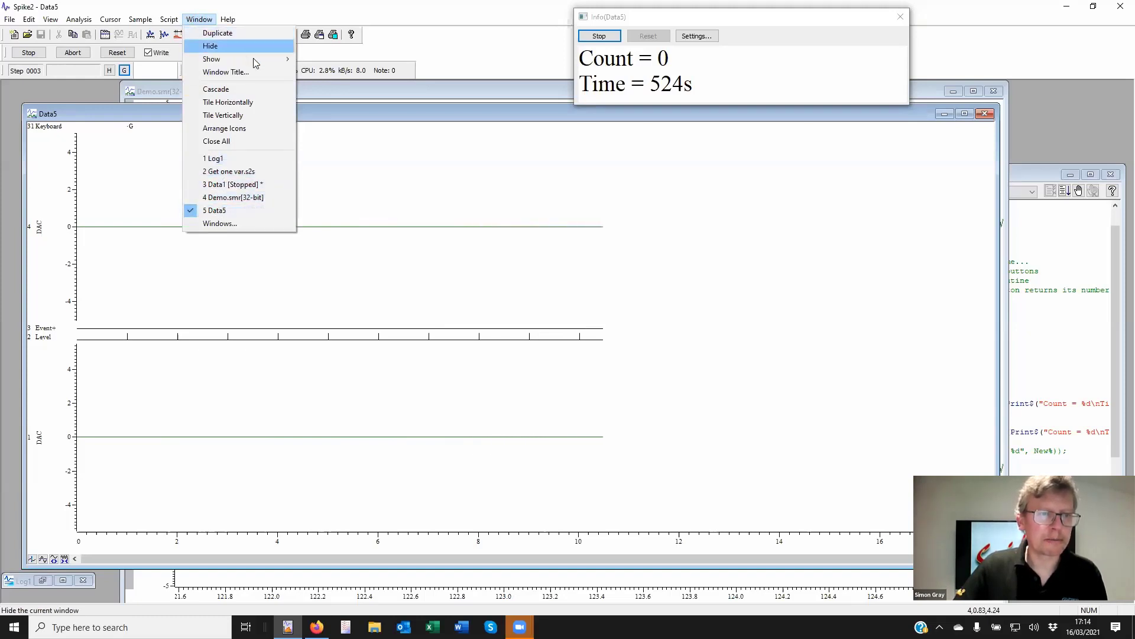
left_click(9, 19)
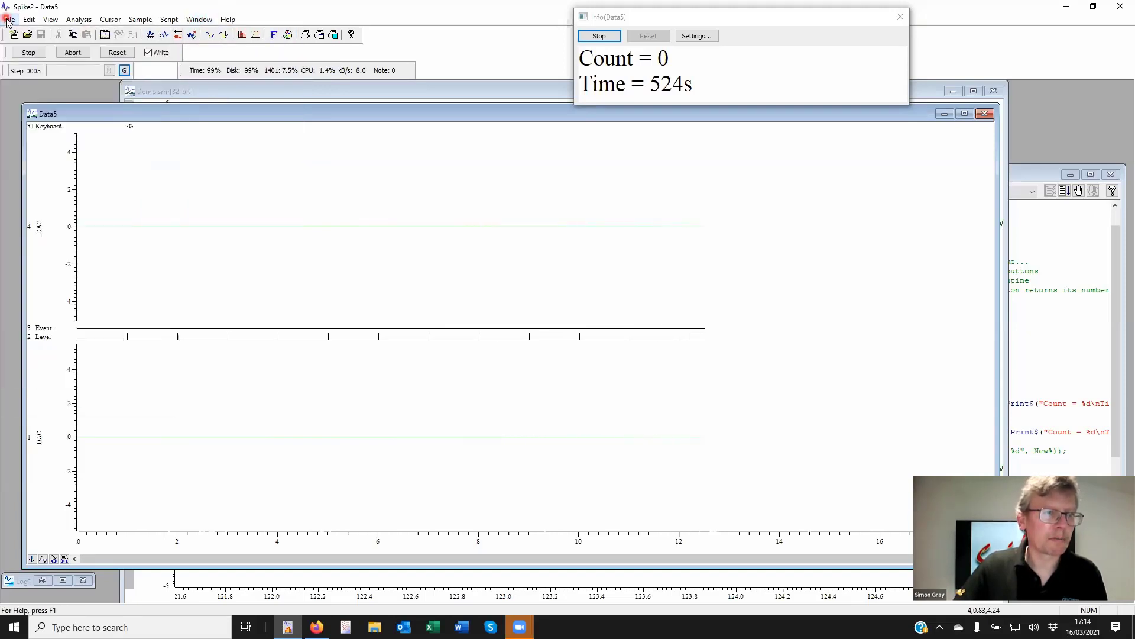
left_click(9, 19)
left_click(75, 270)
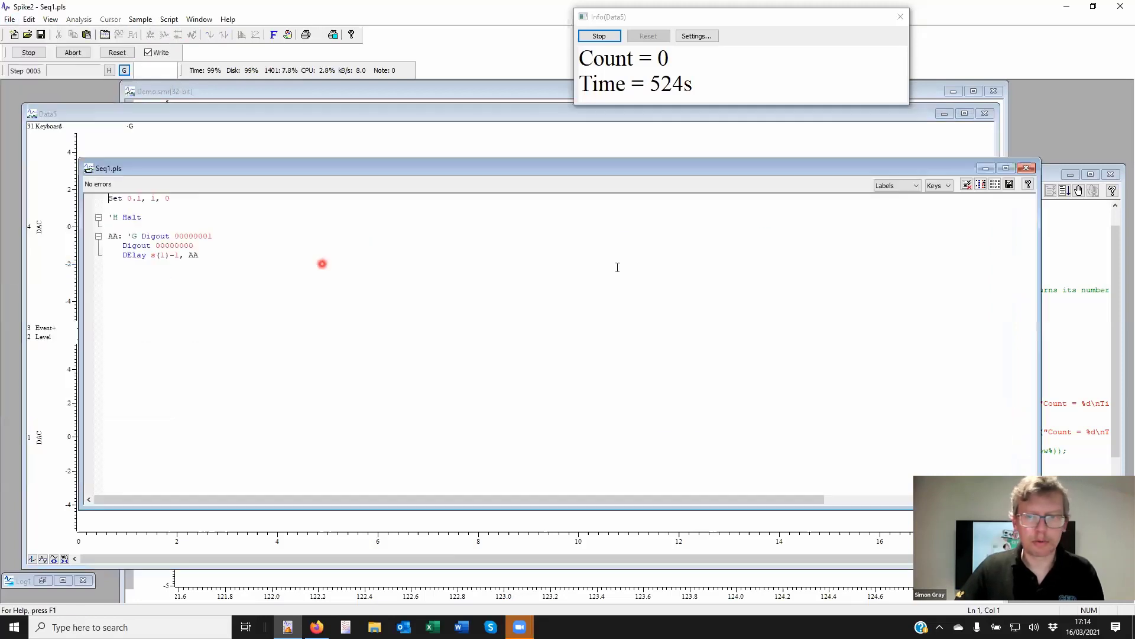
left_click(966, 185)
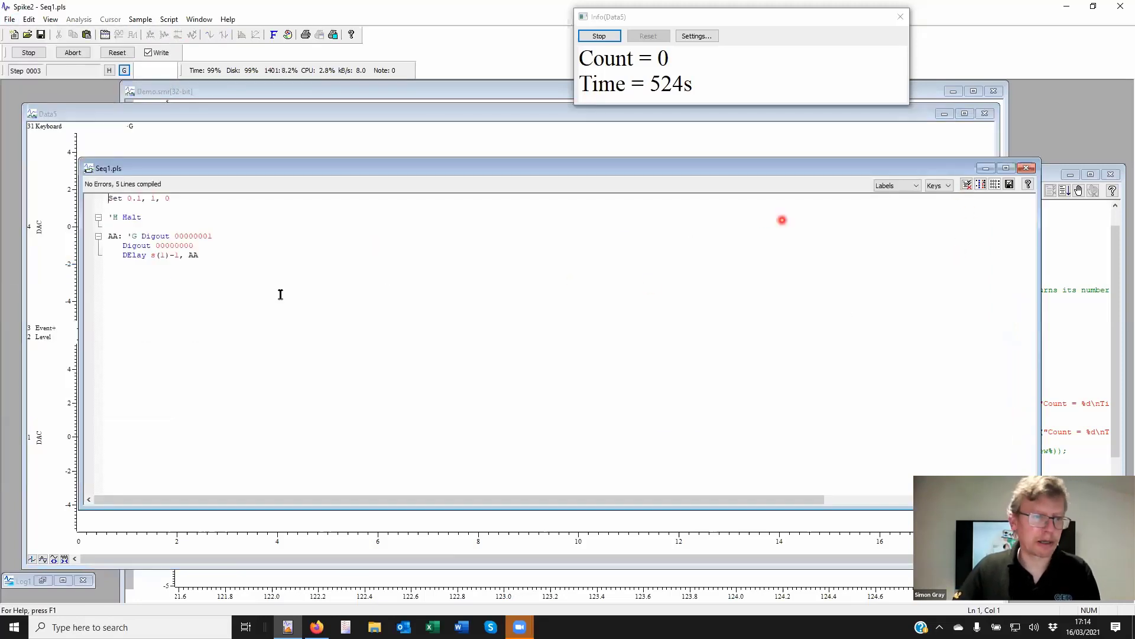
Duplicate the G pulse section below itself, changing the copy's label and delay target to BB and its key to 1
left_click_drag(226, 260, 87, 239)
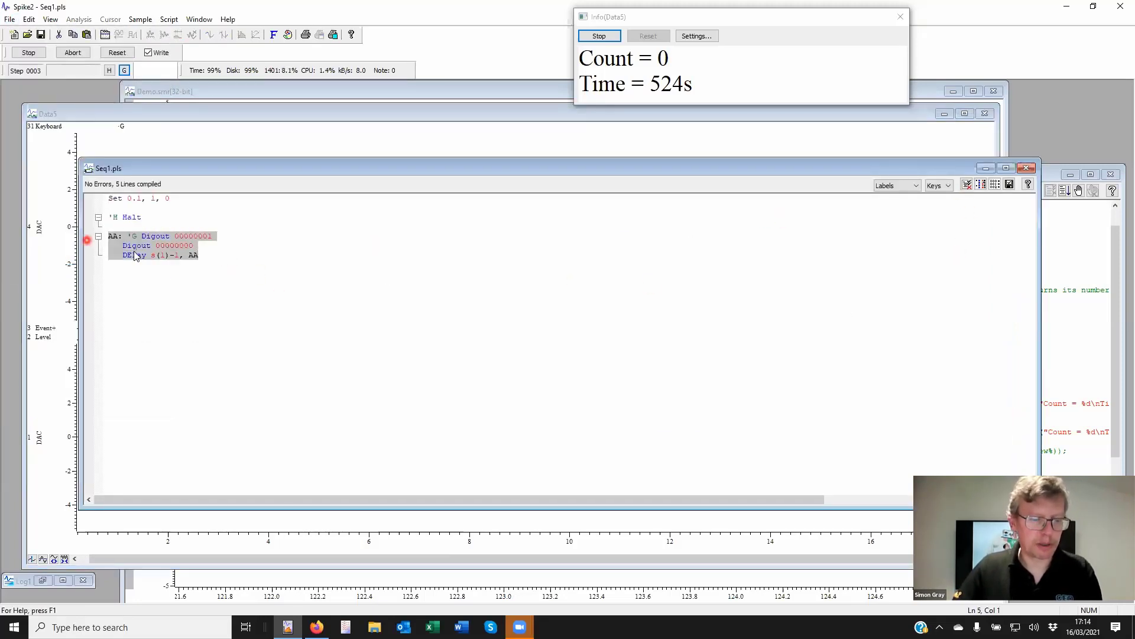
left_click(141, 282)
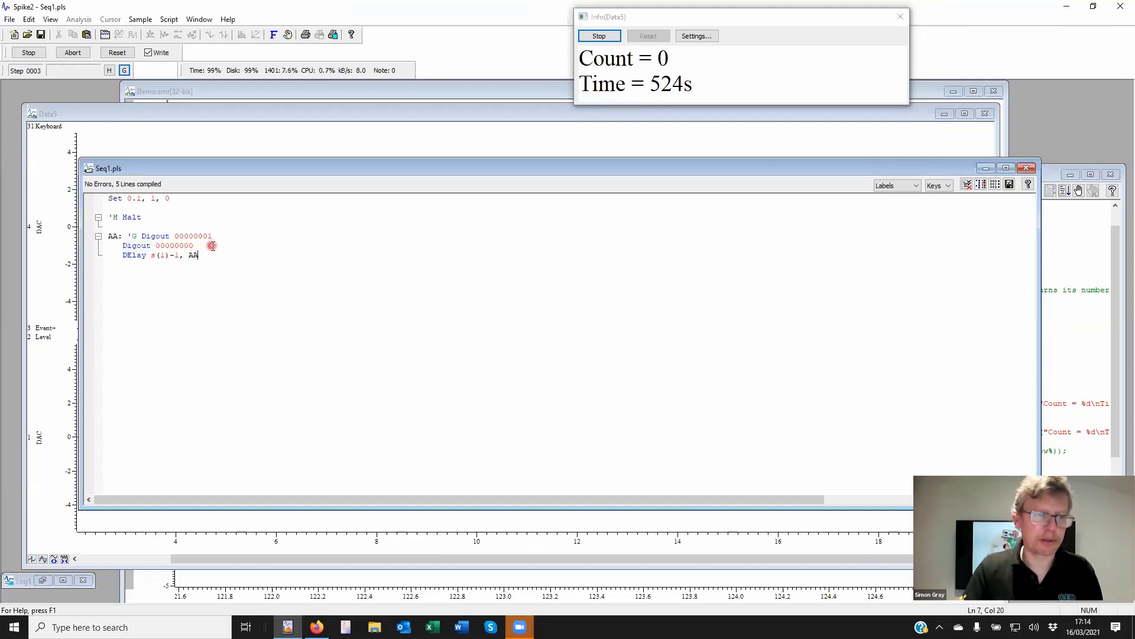
type("AA: 'G Digout 00000001    Digout 00000000    DElay s(1)-1, AA")
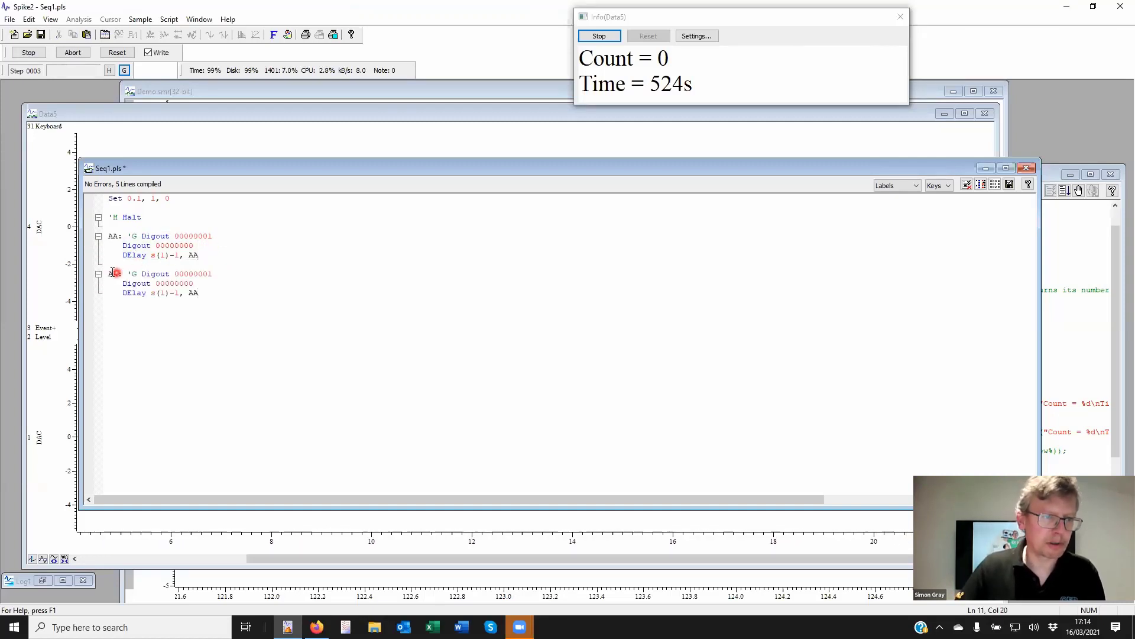
left_click(118, 273)
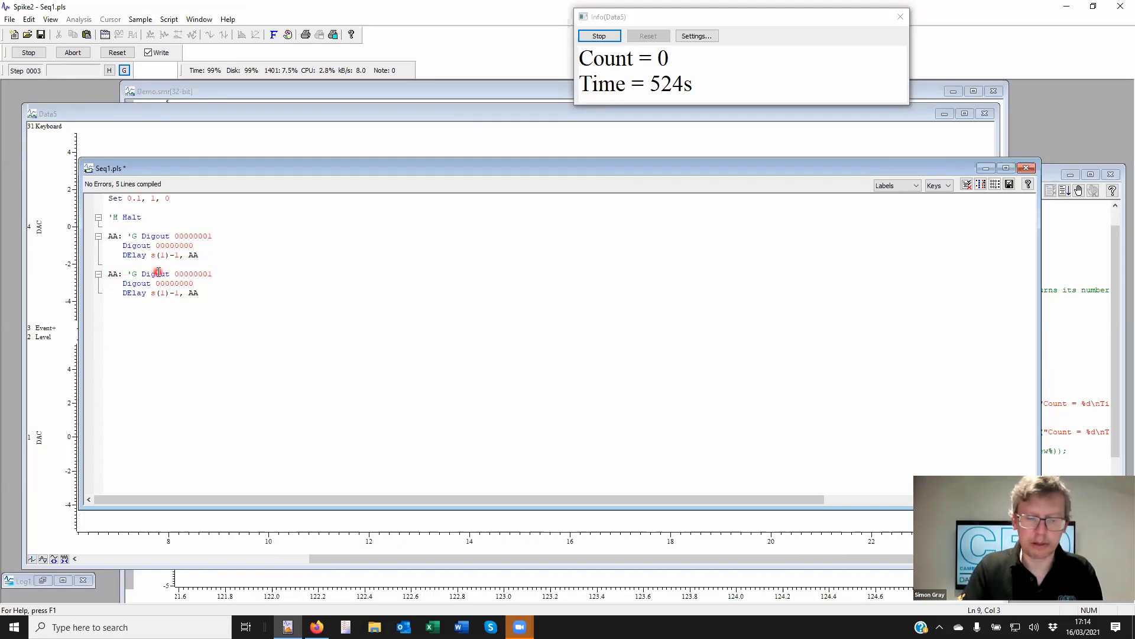
type("BB")
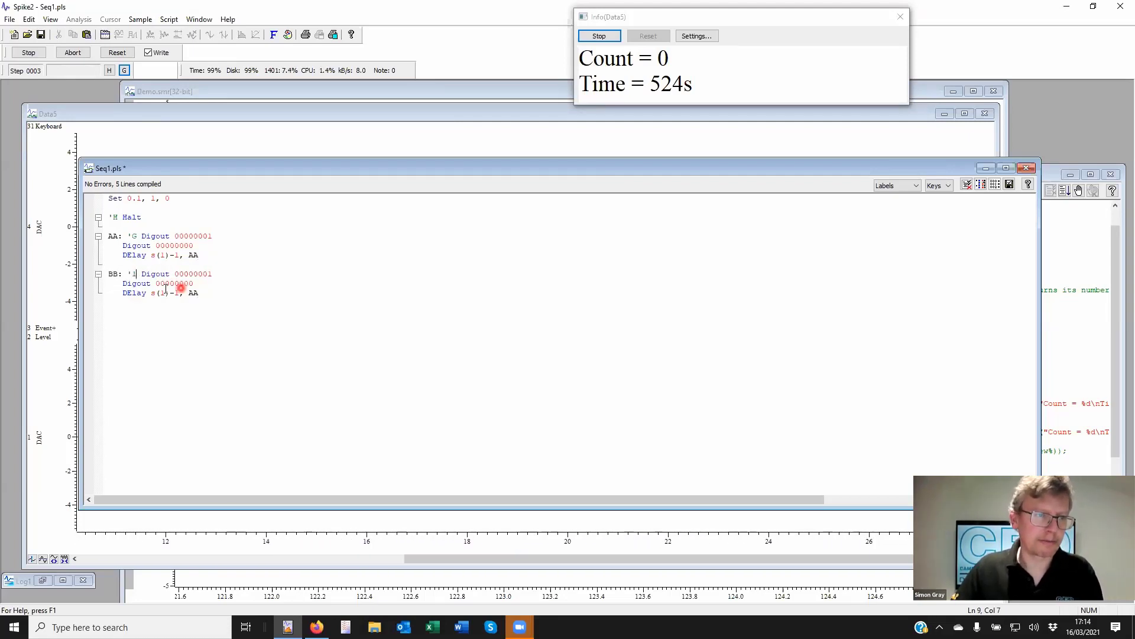
left_click(194, 292)
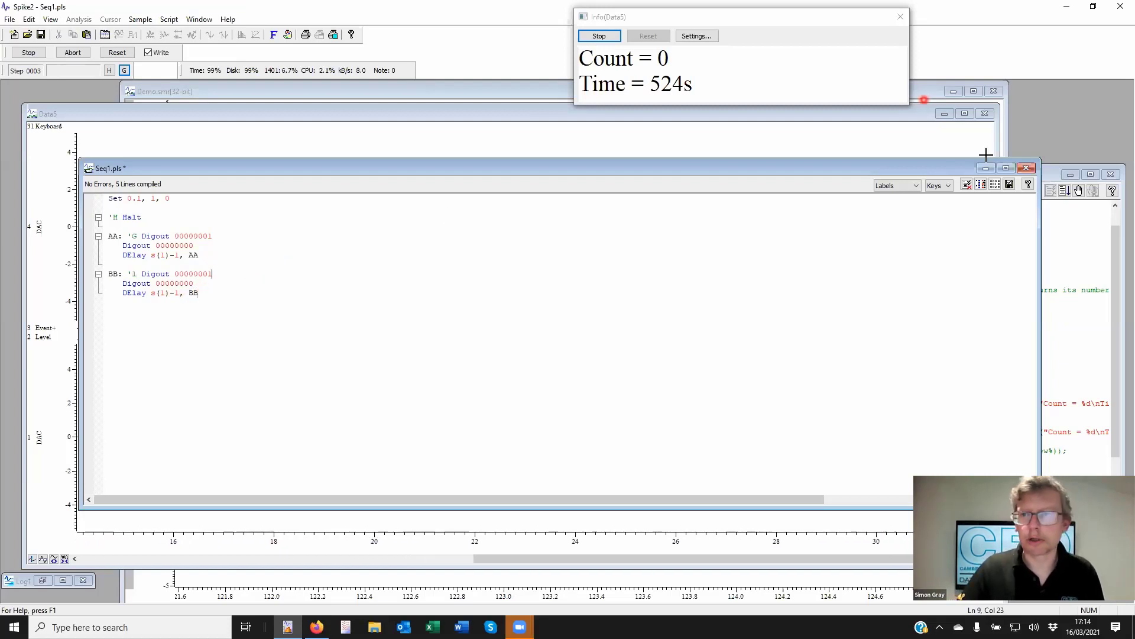
Compile and format the extended sequence, and add step numbers to its instructions
left_click(961, 185)
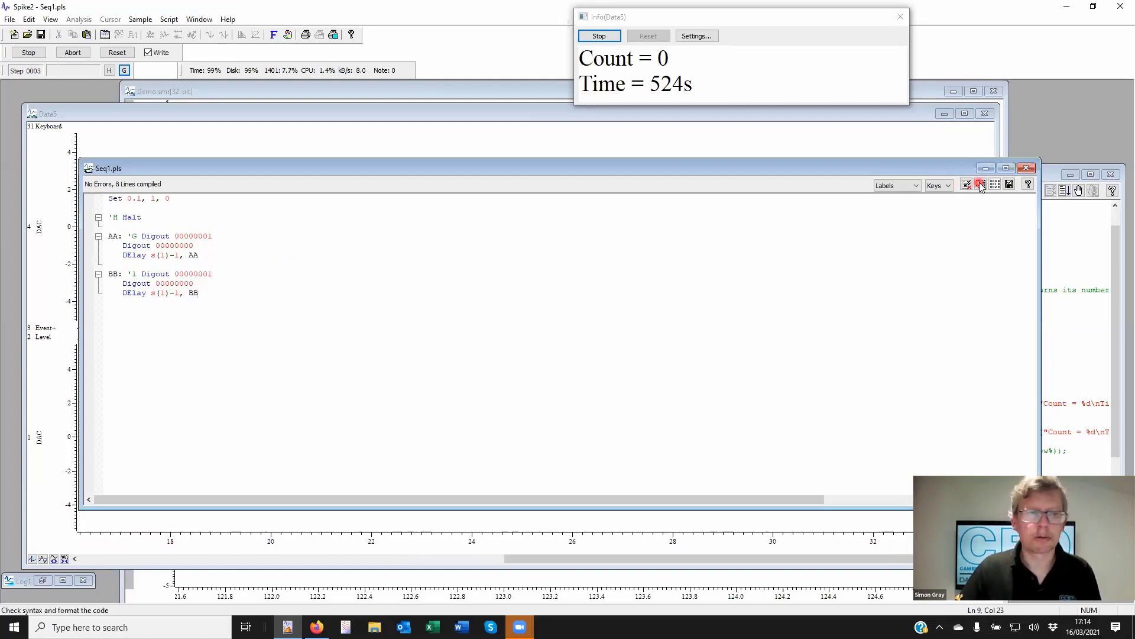
left_click(980, 184)
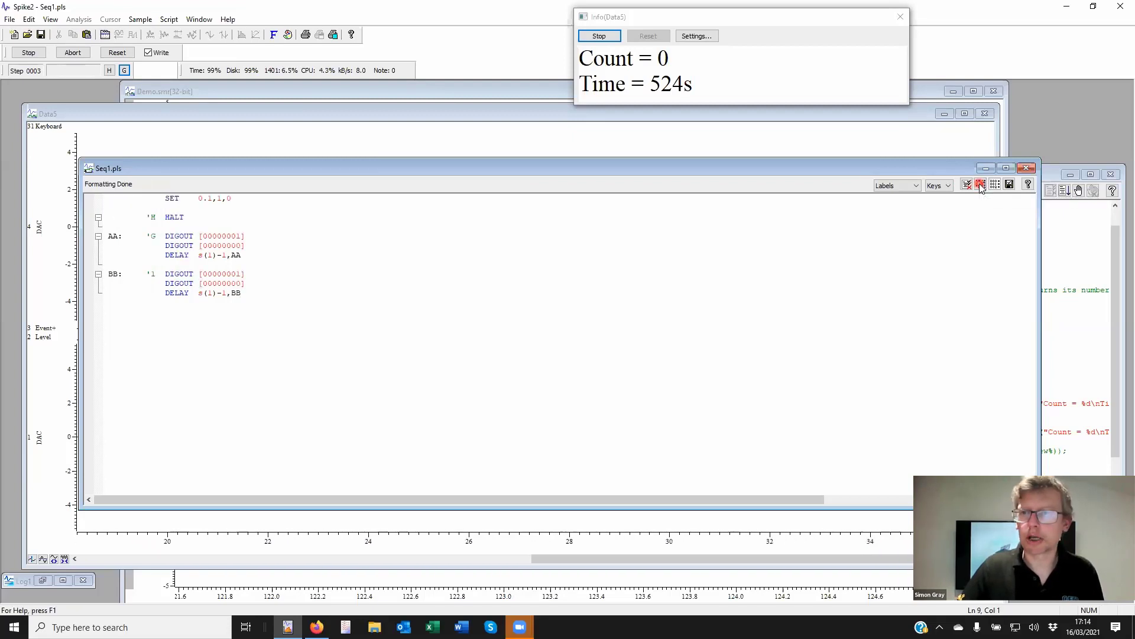
left_click(995, 185)
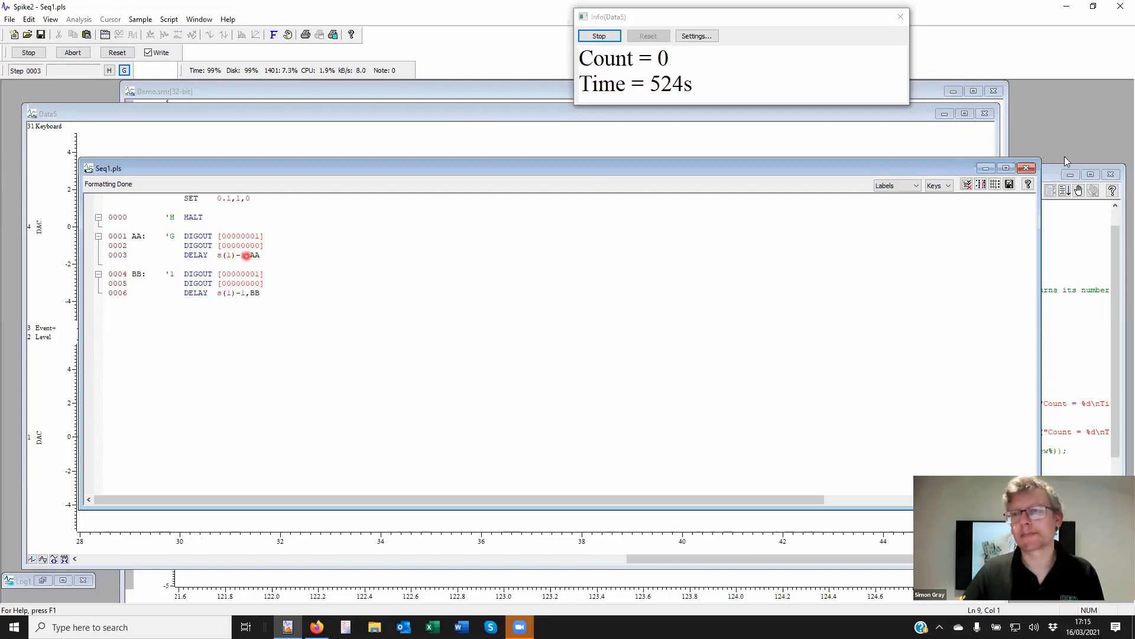
Try to make the extended sequence current during sampling, and stop the sampling
left_click(1011, 185)
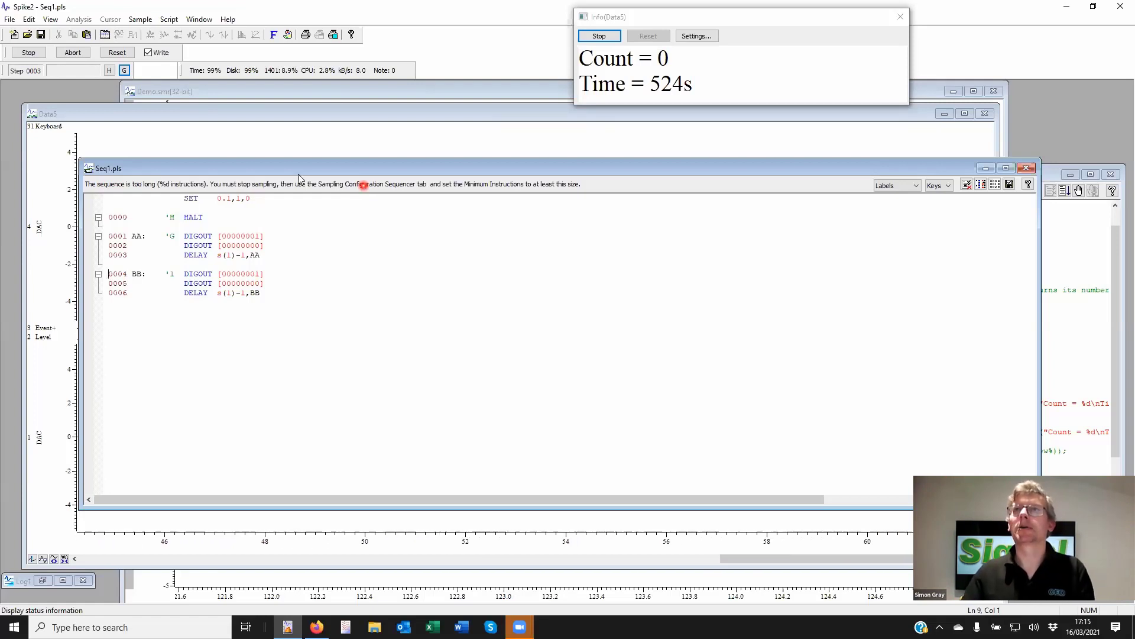
left_click(28, 53)
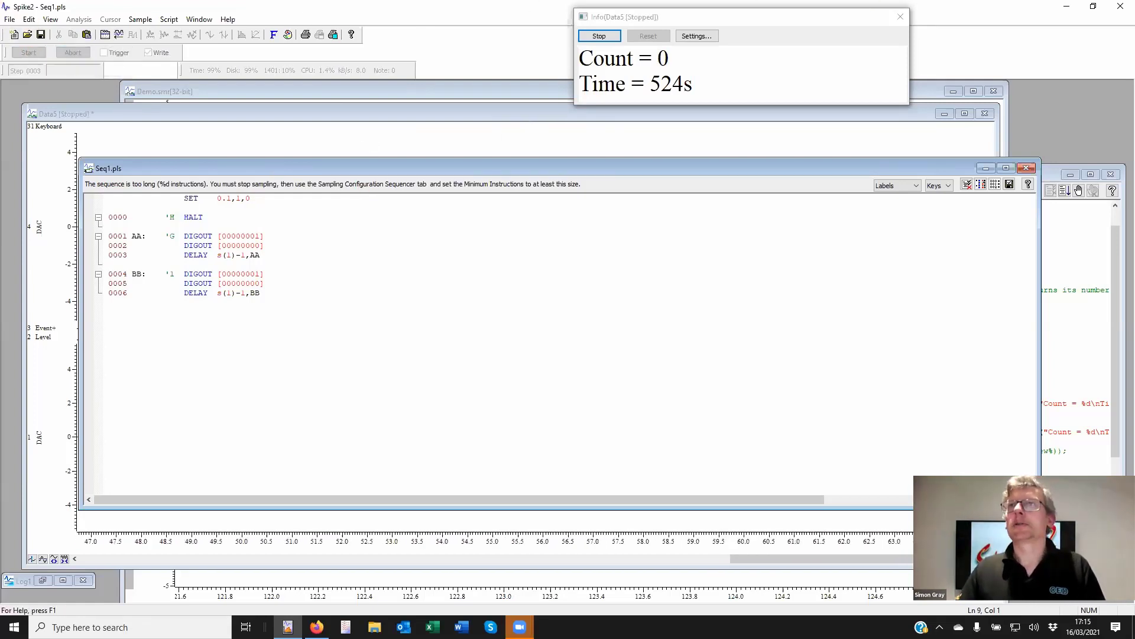